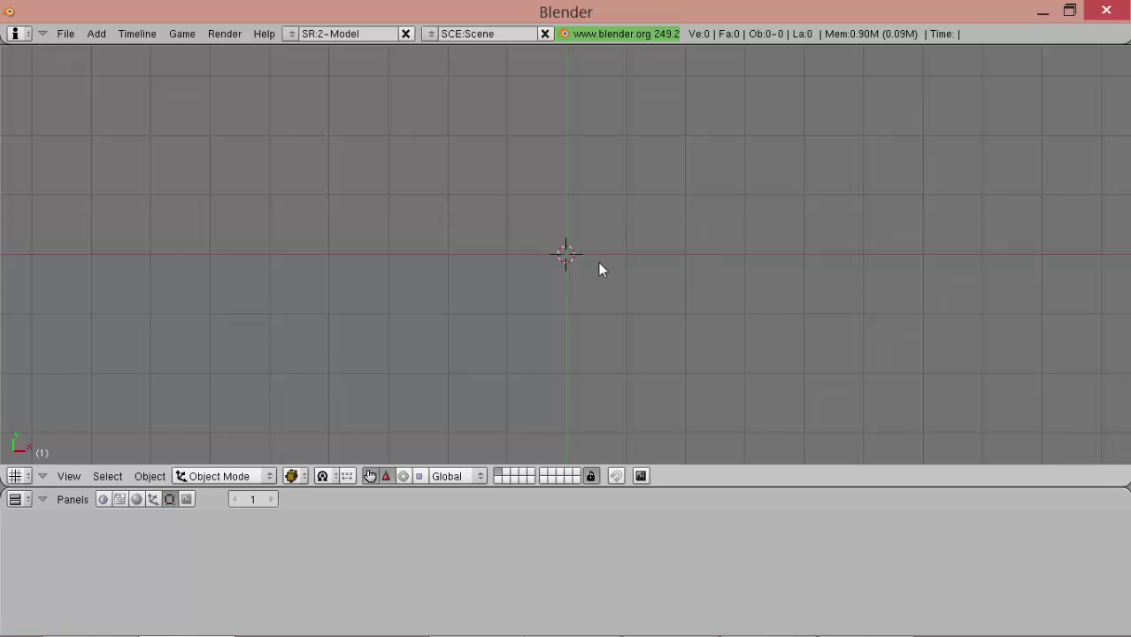
Add a plane mesh at the scene origin and enter Edit Mode on it.
key("space")
mouse_move(678, 264)
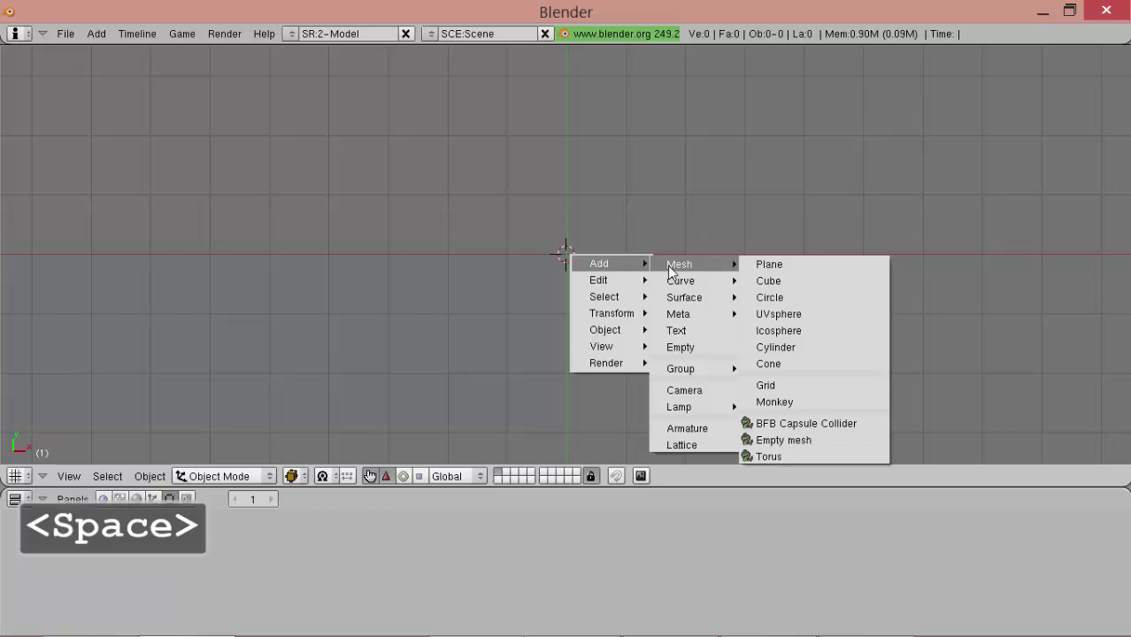
left_click(796, 265)
key("Tab")
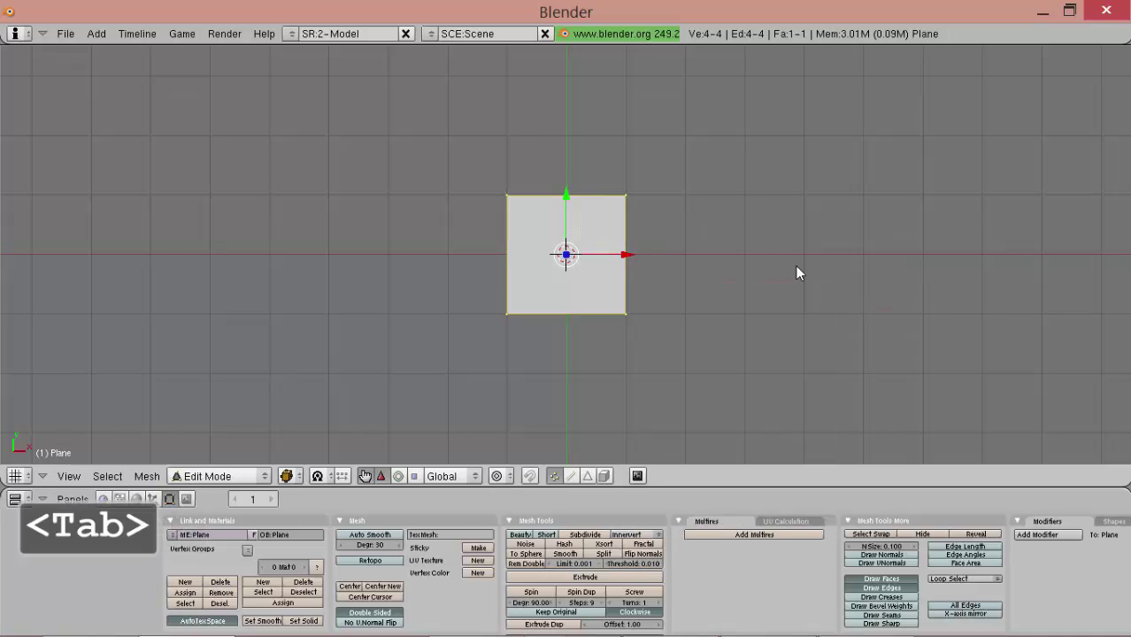
type("t900")
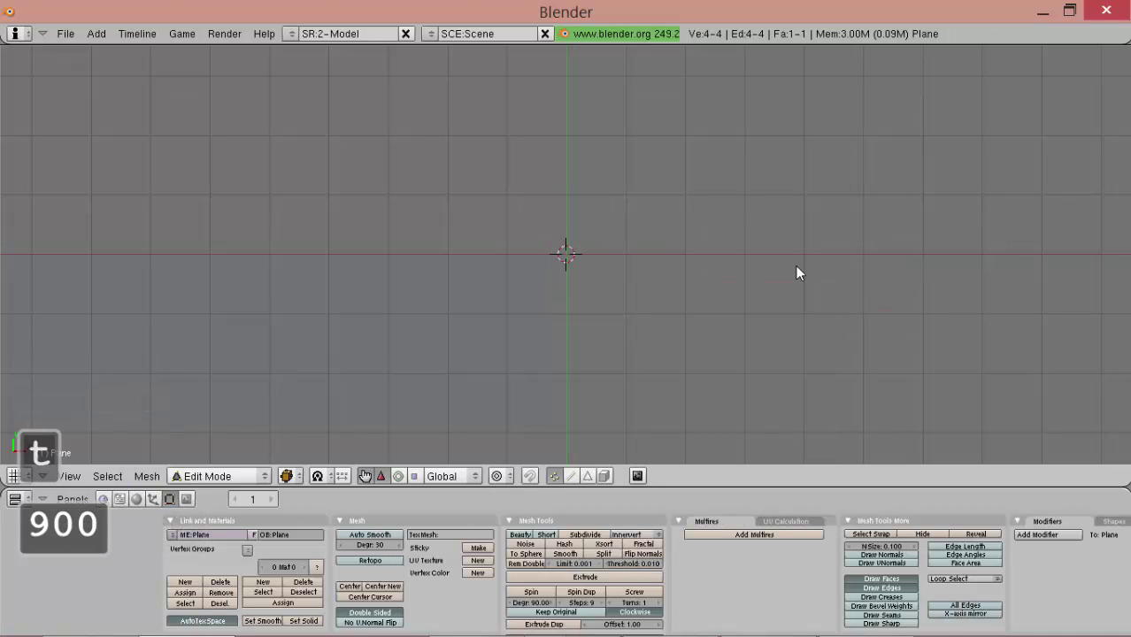
key("BackSpace")
key("BackSpace")
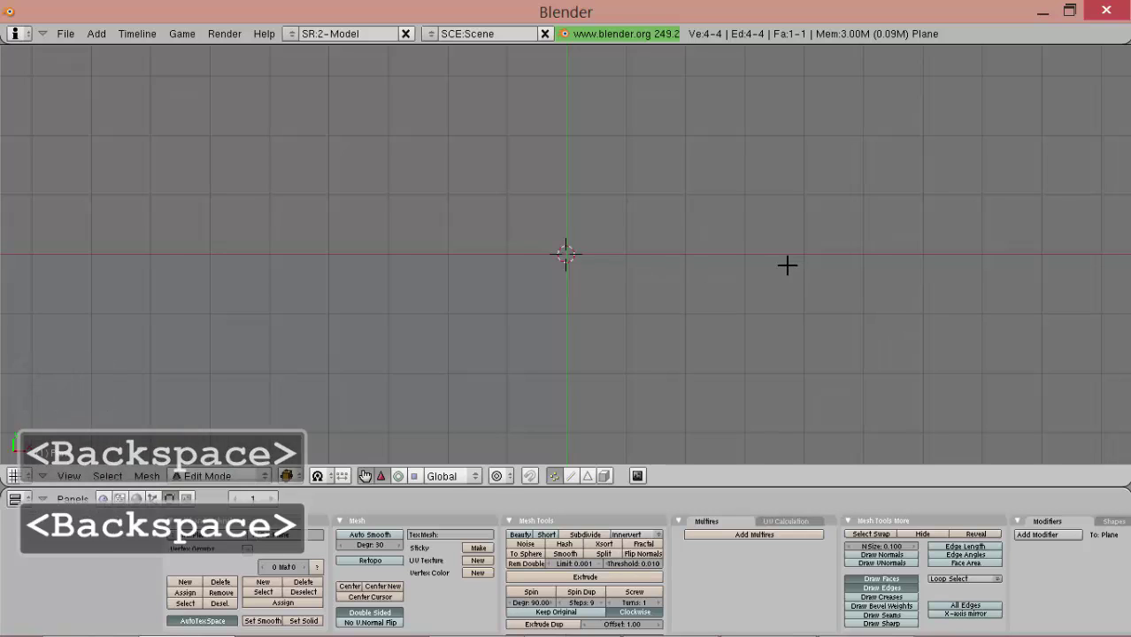
key("Return")
key("ctrl+z")
key("ctrl+z")
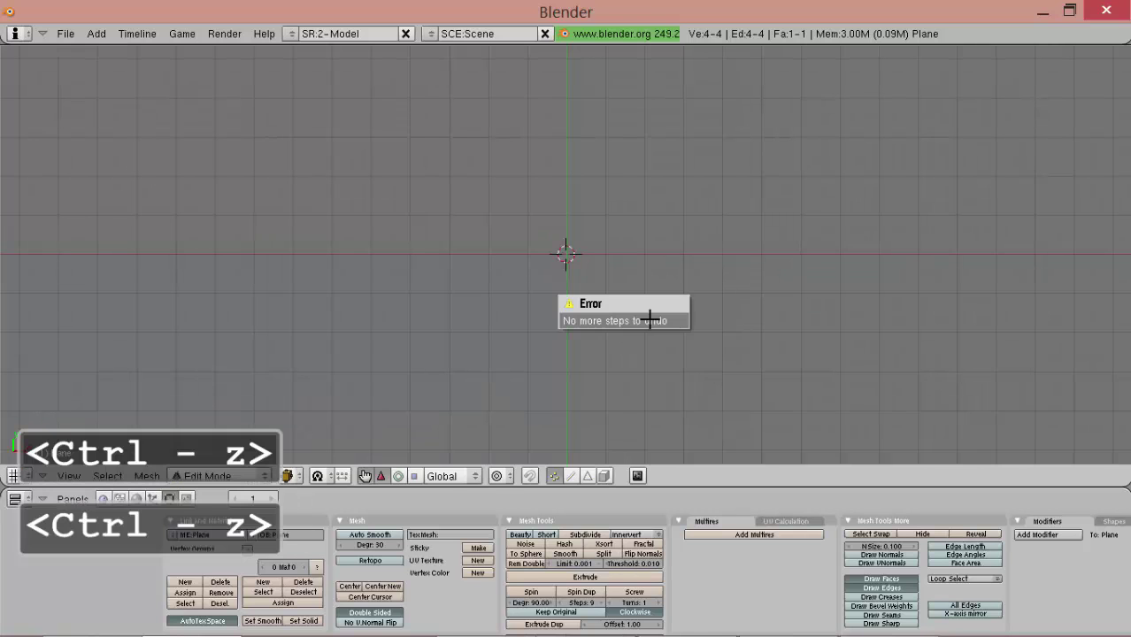
key("Tab")
key("1")
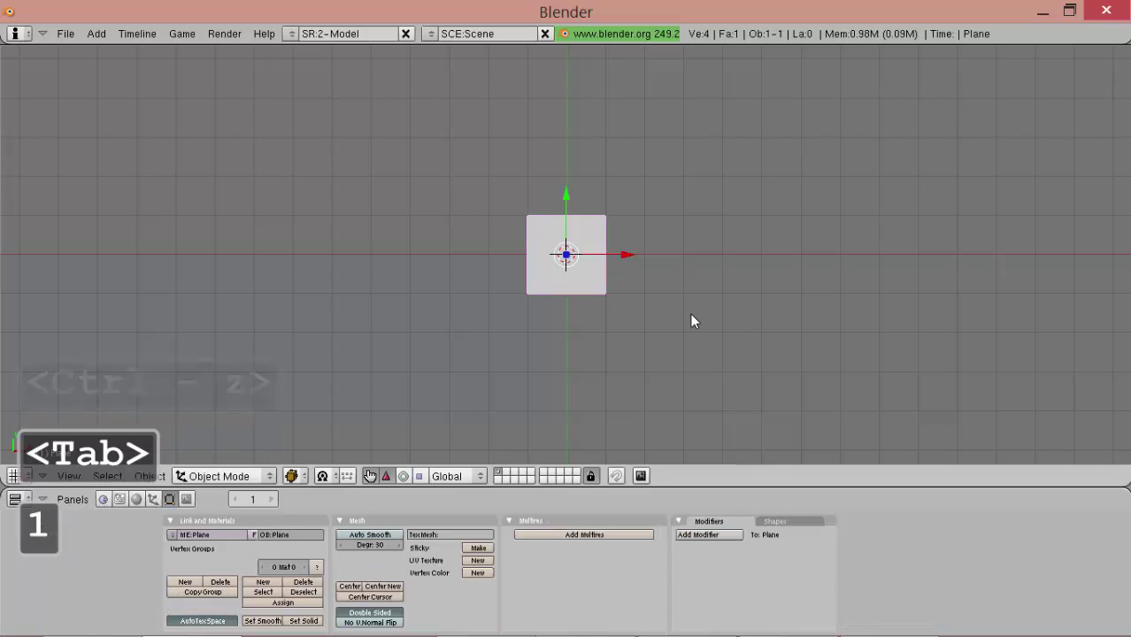
key("Tab")
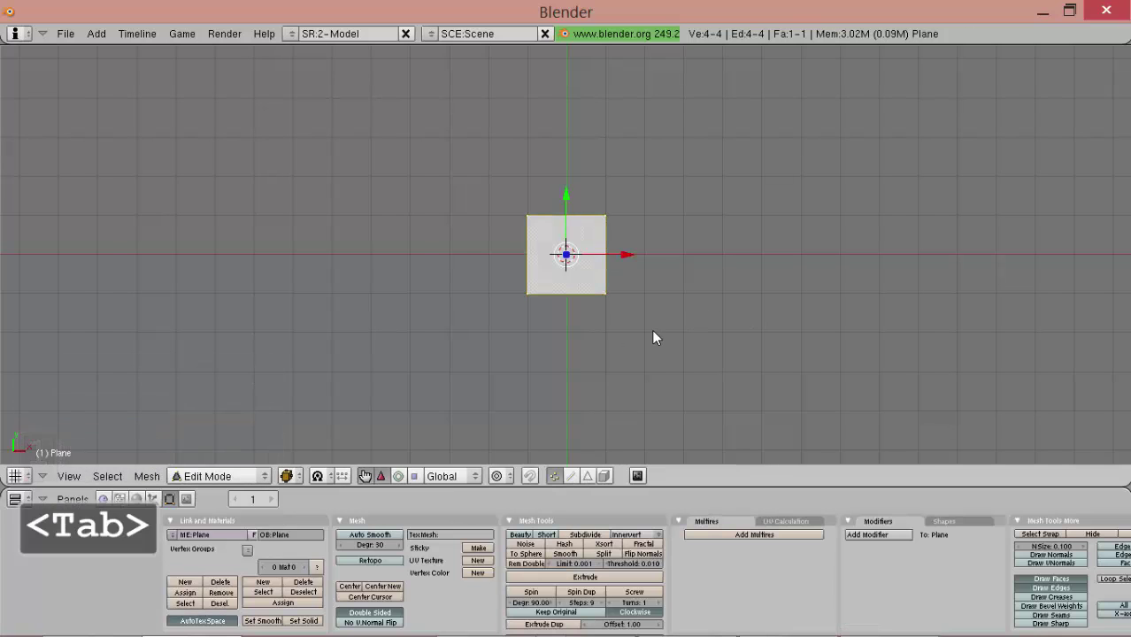
Stand the plane upright facing the side view by rotating it 90°, trackball-rotating it 90°, and rotating it -90°.
type("r90")
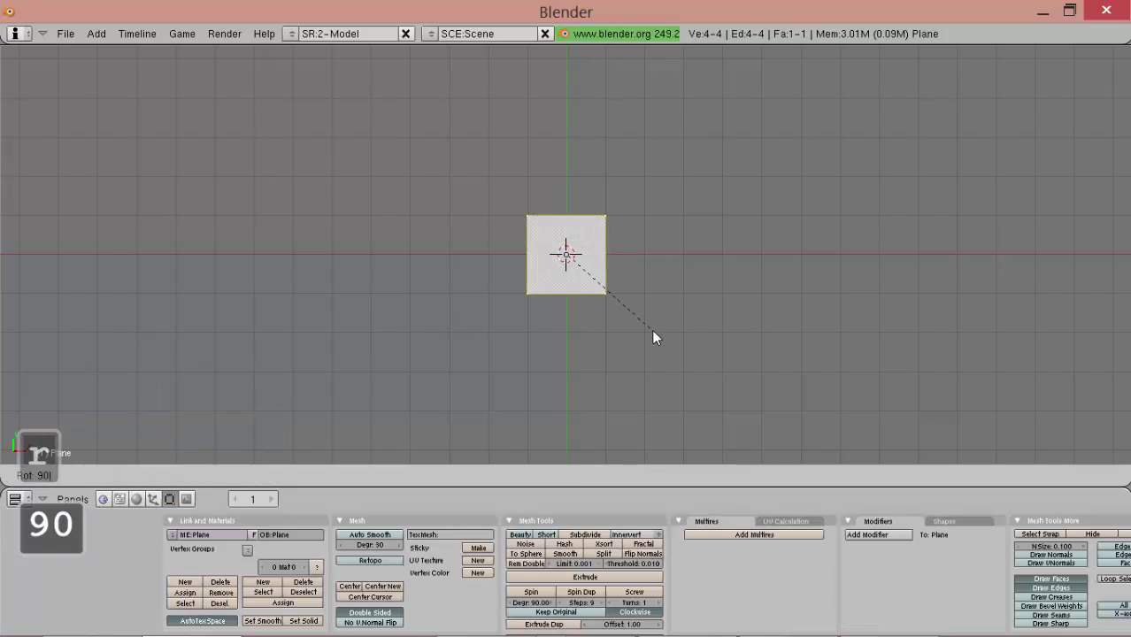
left_click(652, 329)
key("r")
key("r")
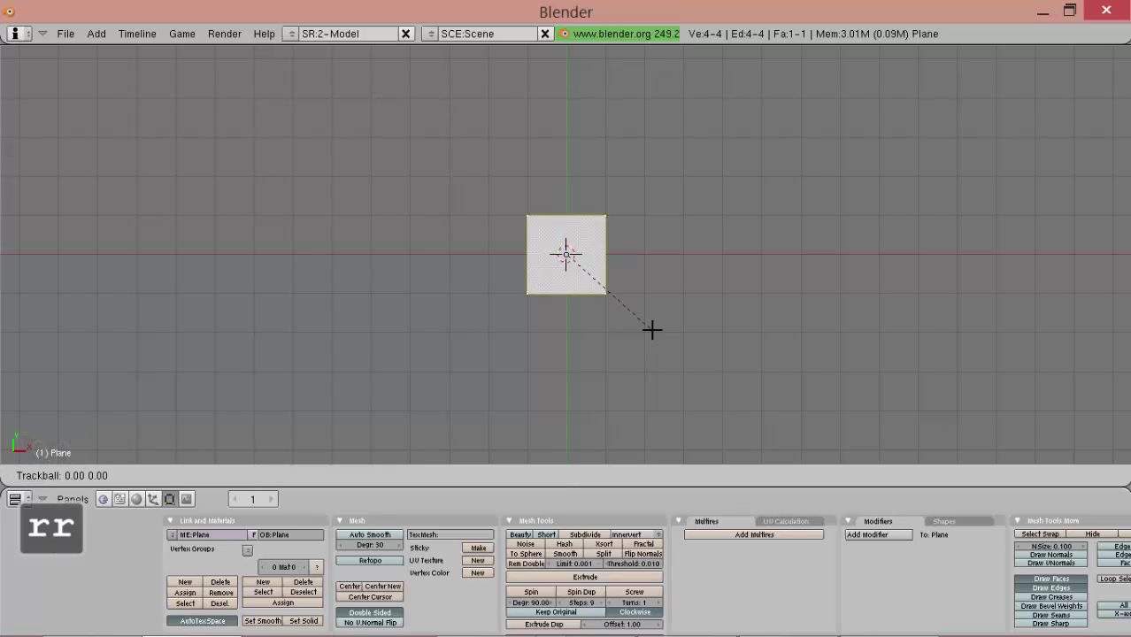
type("90|")
left_click(663, 358)
type("r")
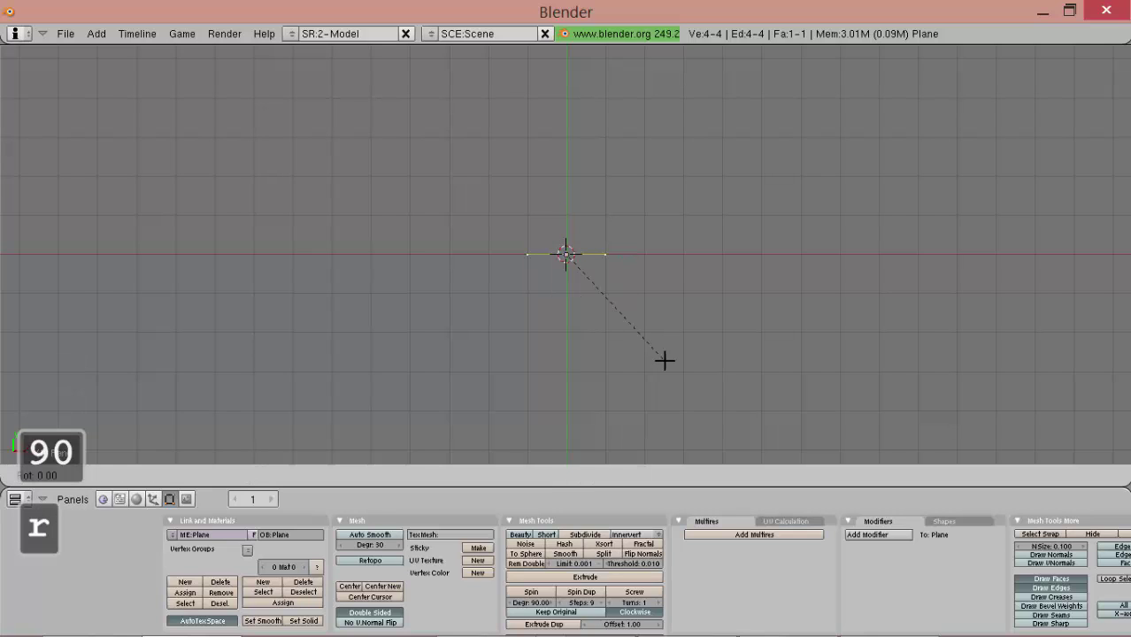
type("-90")
left_click(595, 273)
key("3")
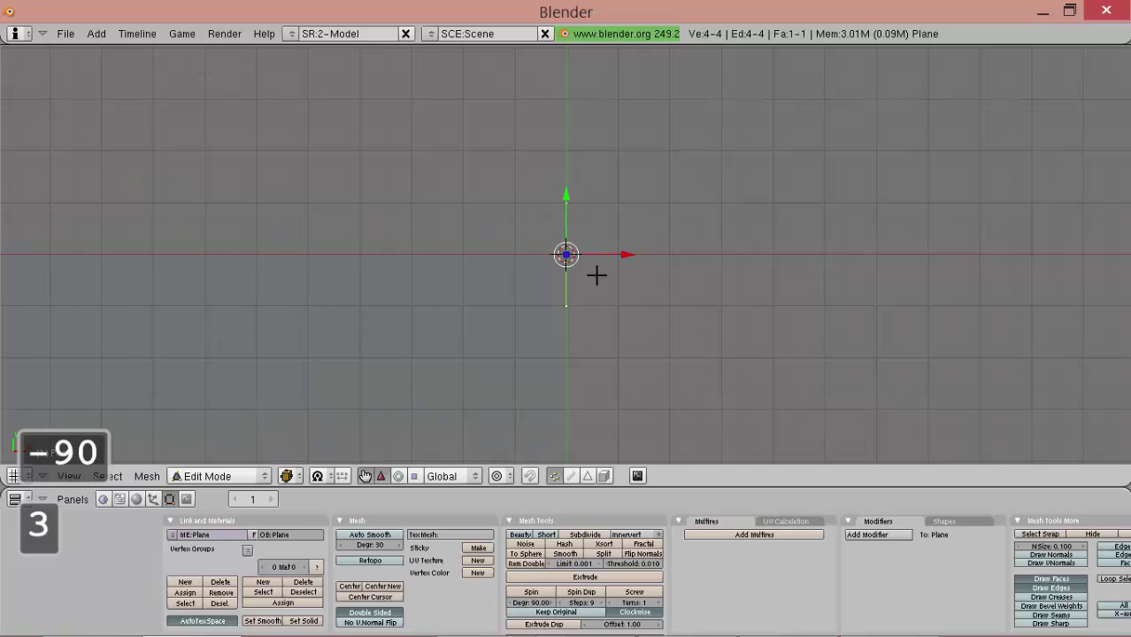
scroll(614, 344, "up", 1)
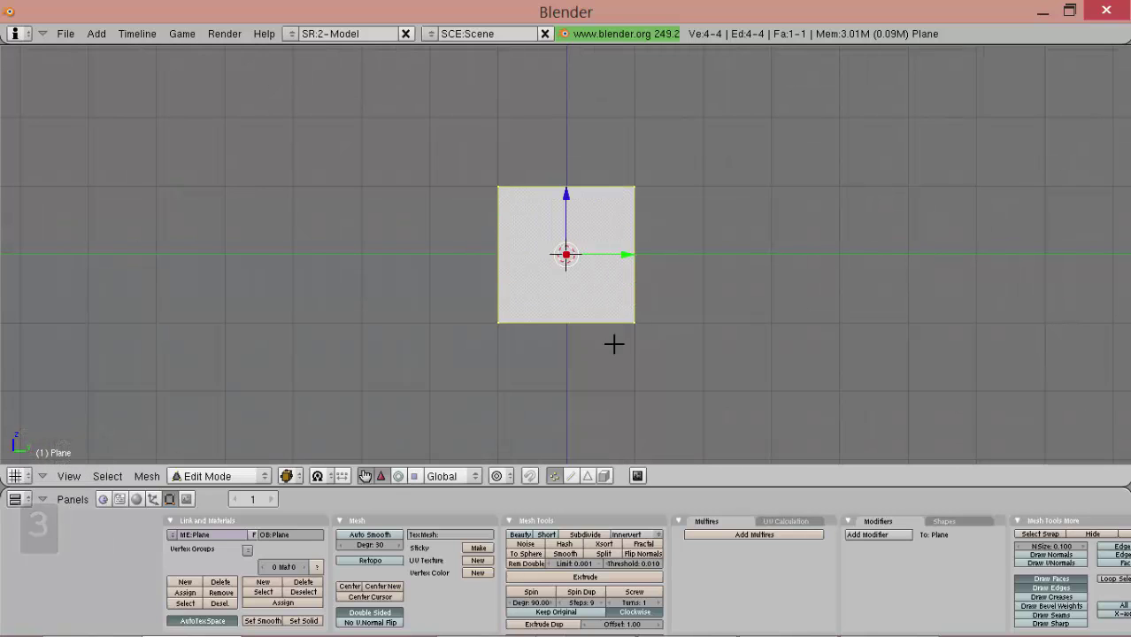
Unwrap the plane to give it UVs and set the viewport draw type to textured.
key("u")
left_click(614, 344)
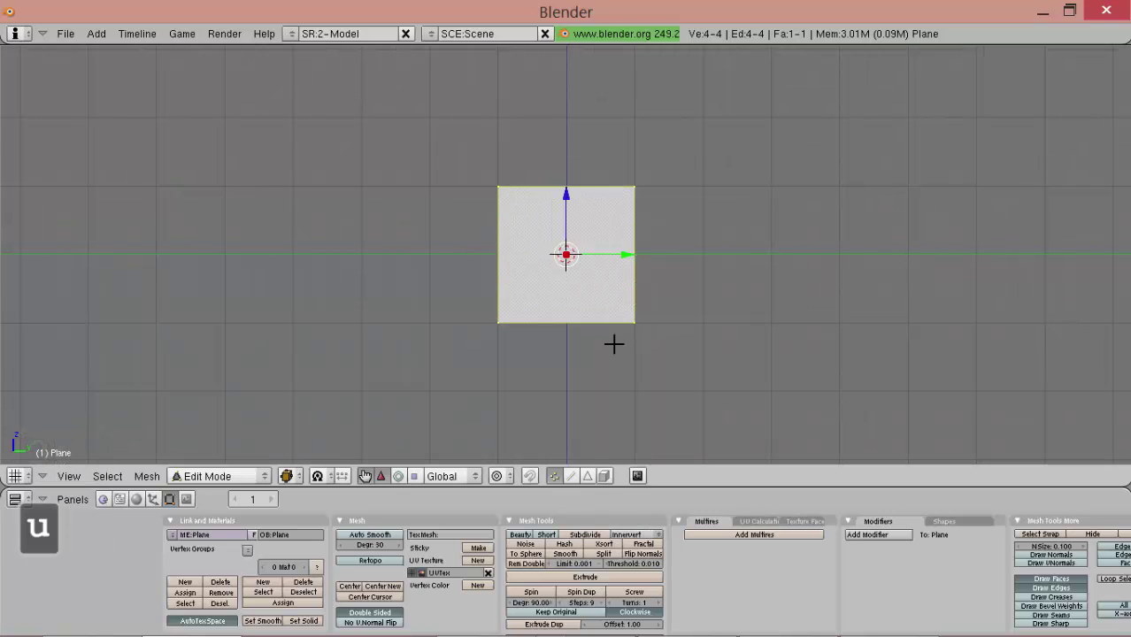
left_click(288, 476)
left_click(303, 393)
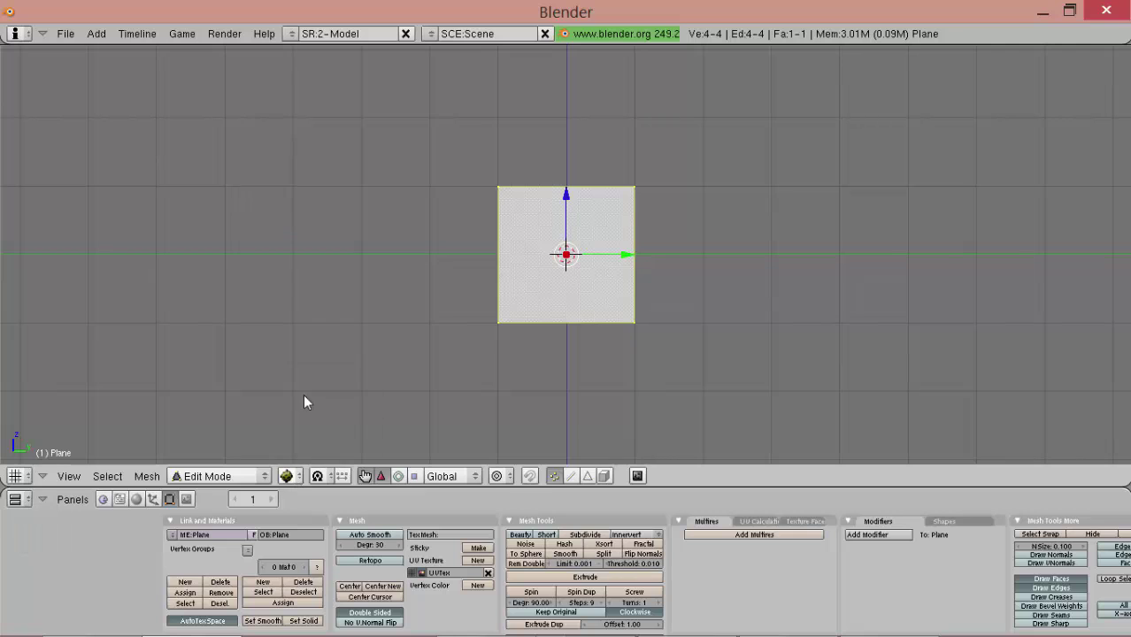
Split the 3D viewport vertically, turn the narrower area into a UV/Image Editor, and select all the UVs.
left_click(295, 49)
left_click(340, 257)
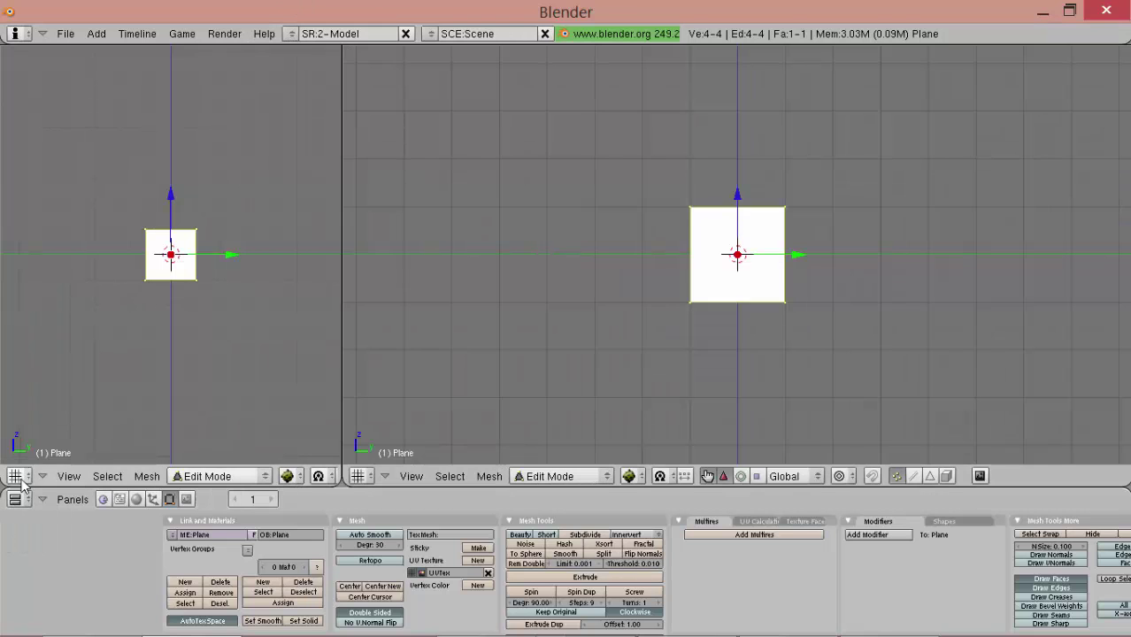
left_click(15, 476)
left_click(38, 390)
key("a")
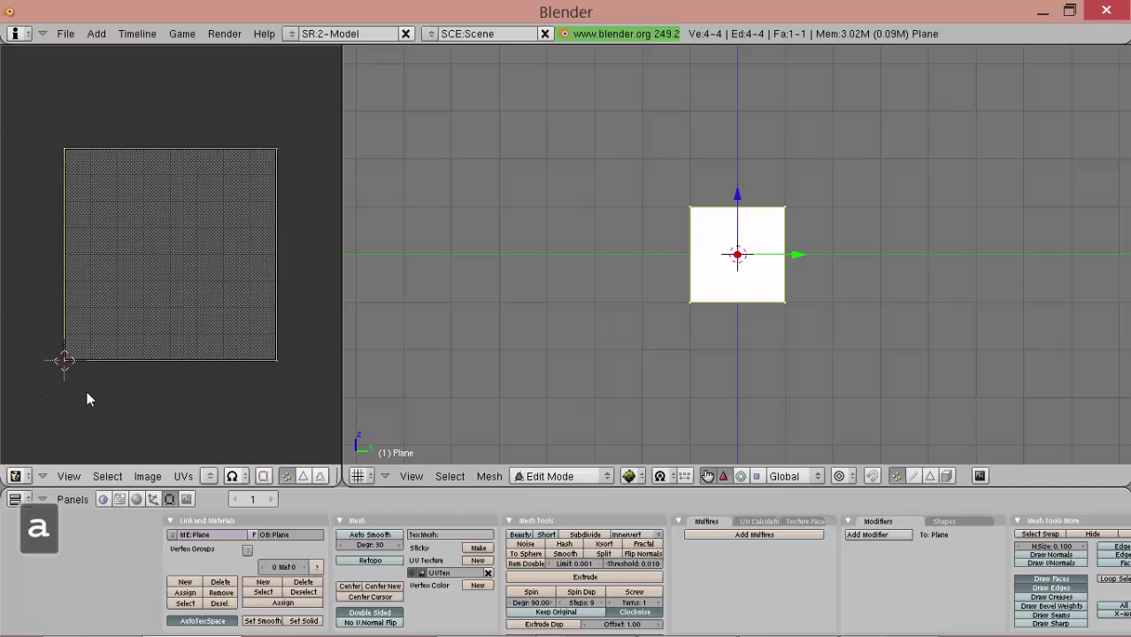
Load the image blenny.jpg from the Desktop folder onto the plane in the UV/Image Editor.
left_click(147, 476)
left_click(155, 442)
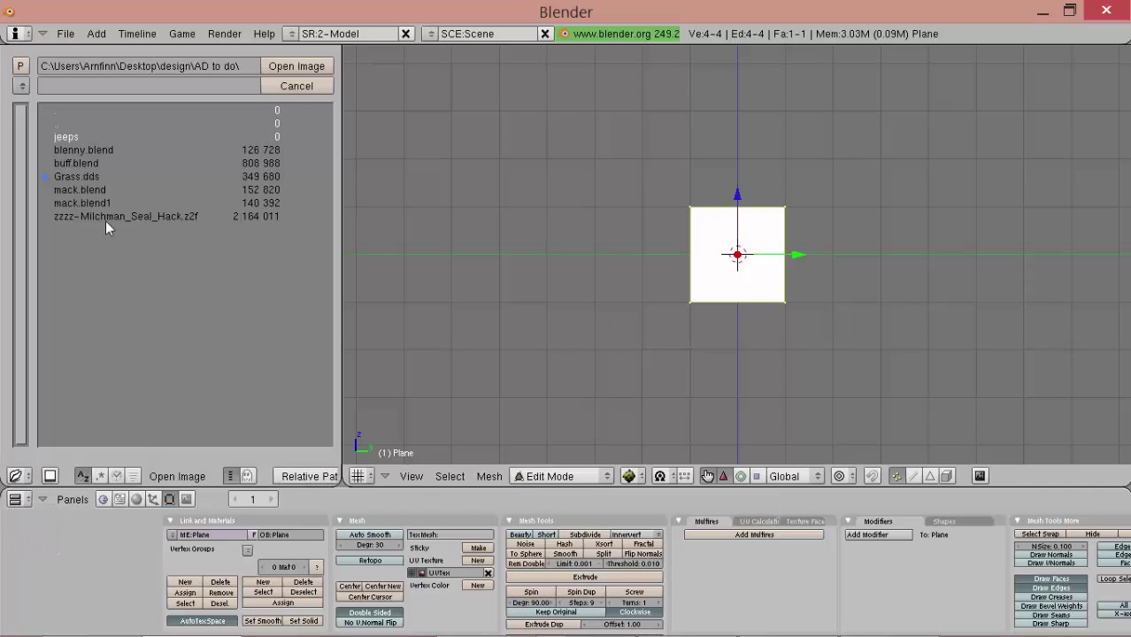
left_click(21, 86)
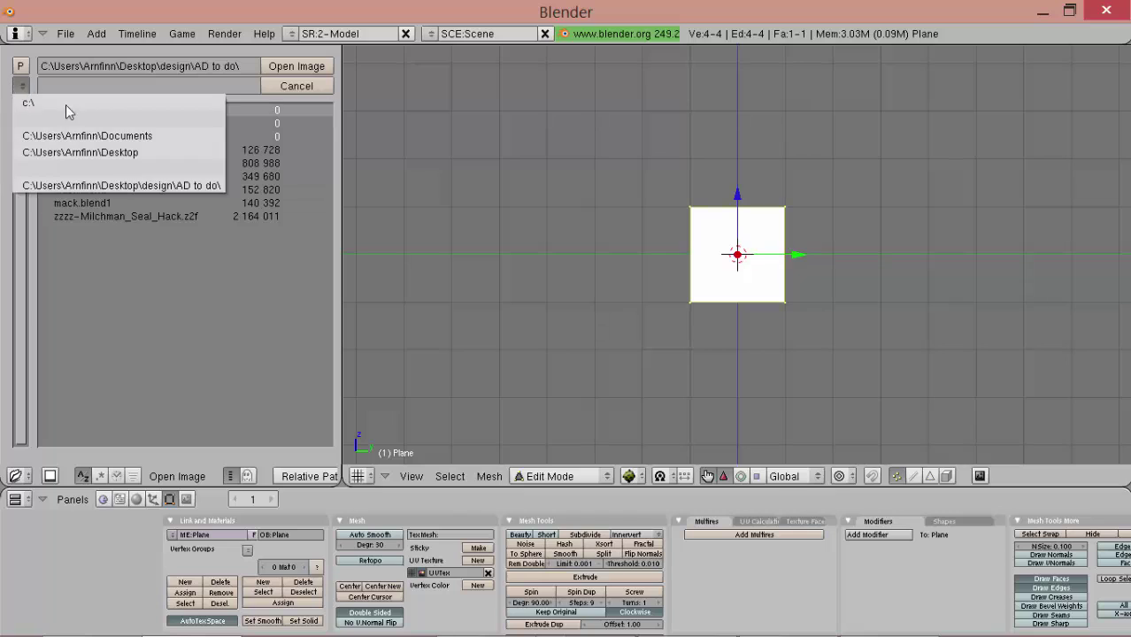
left_click(110, 153)
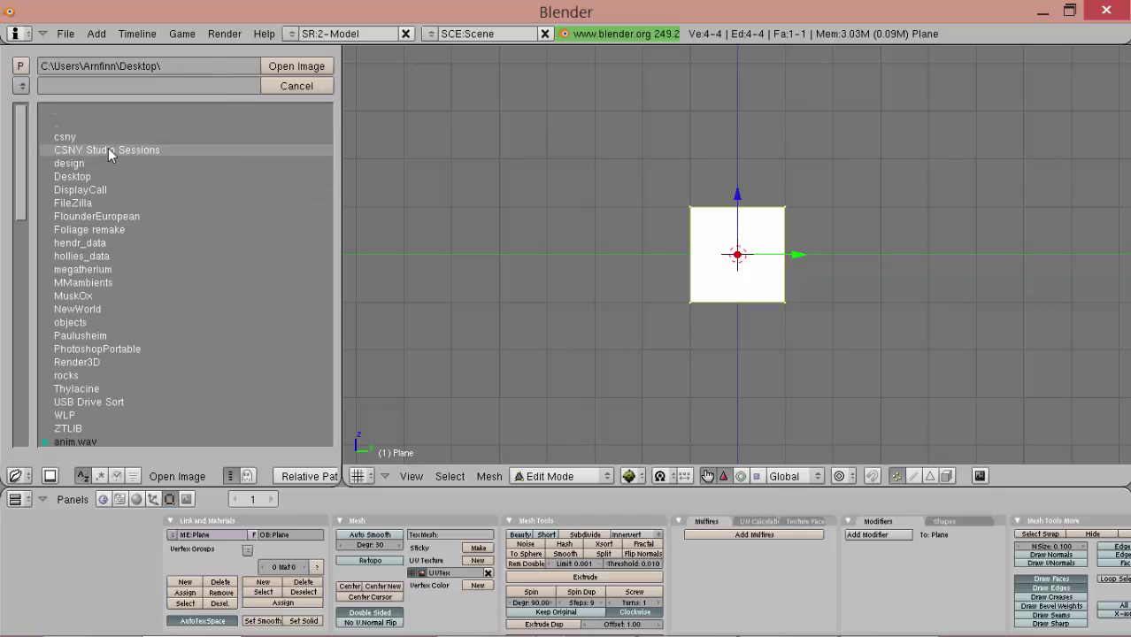
left_click(89, 281)
left_click(96, 229)
left_click(295, 66)
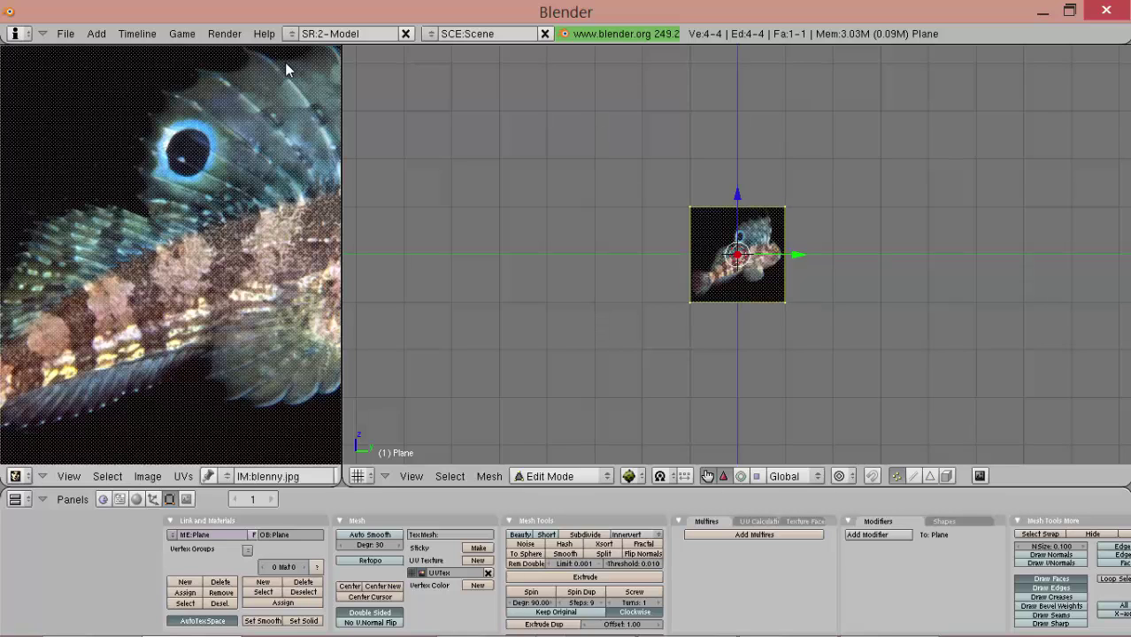
Unwrap the plane again so its UVs form an undistorted square over the fish image.
key("u")
left_click(740, 187)
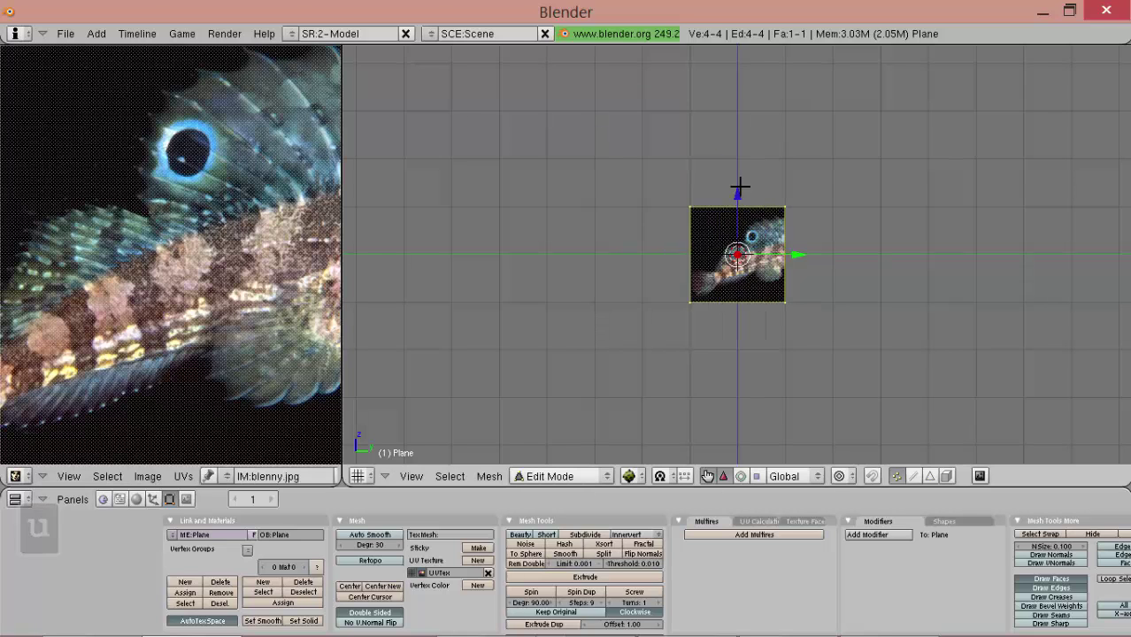
scroll(249, 322, "down", 3)
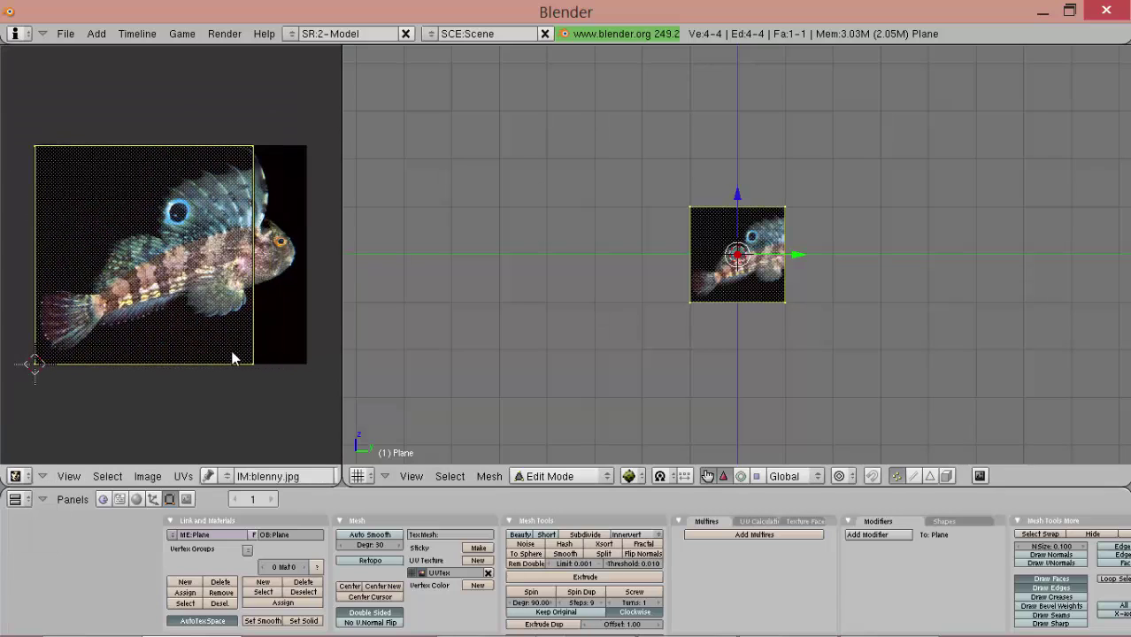
Enlarge the UV square beyond the image edges and mirror it along the X axis with a scale of -1.
key("s")
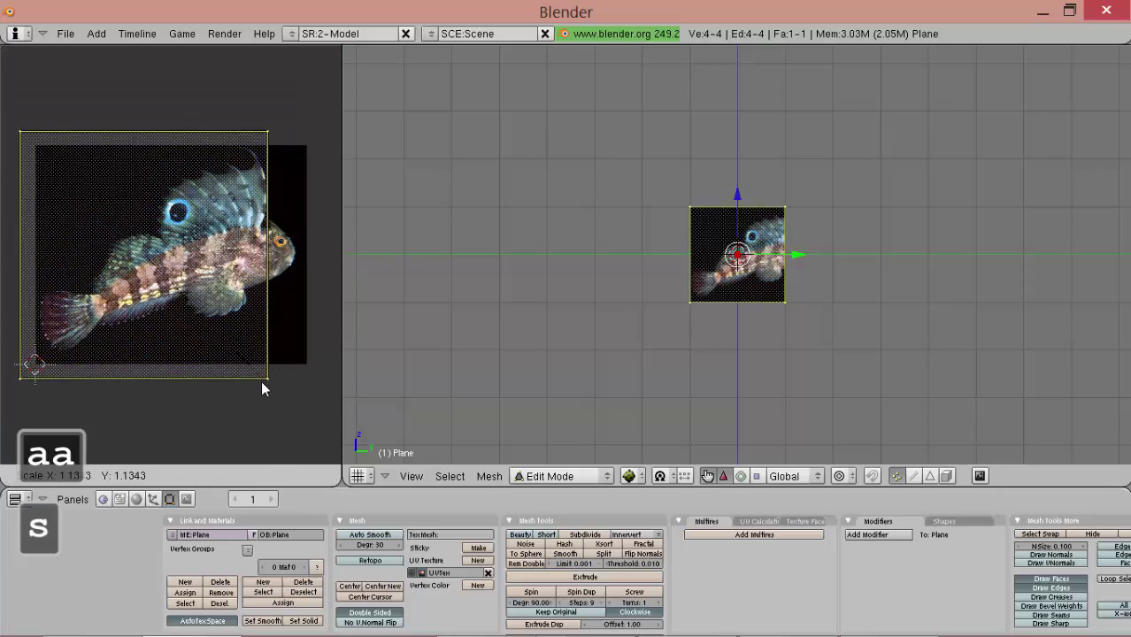
key("r")
right_click(303, 311)
key("s")
left_click(269, 310, "alt")
type("-1")
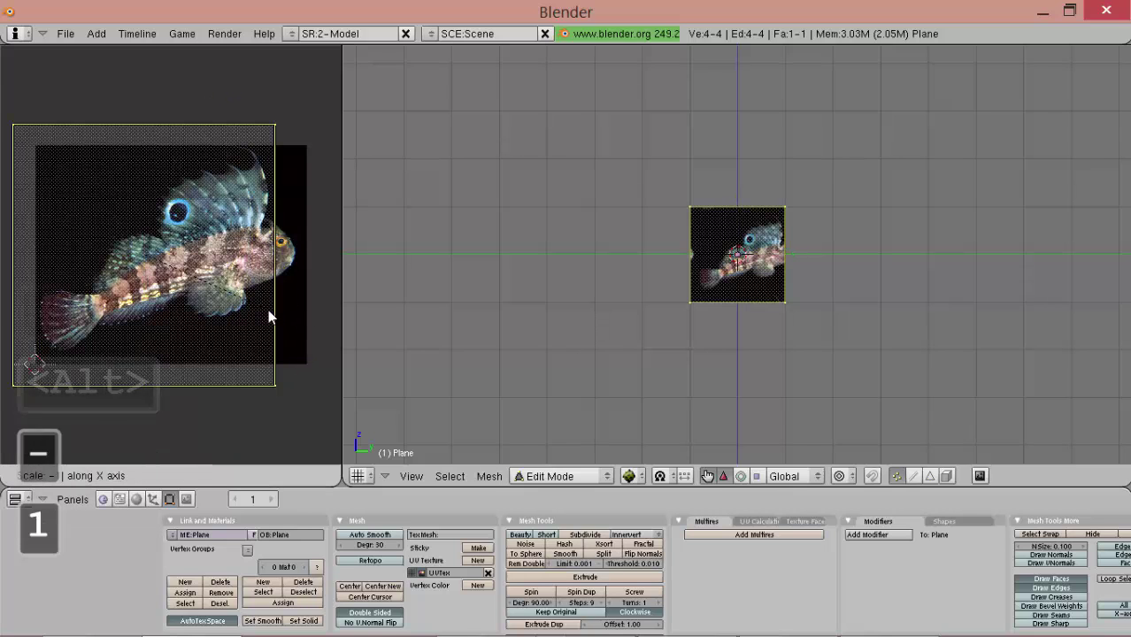
left_click(267, 310)
Rotate, move and scale the UVs so the whole fish appears roughly level on the plane, and leave Edit Mode.
key("r")
left_click(310, 358)
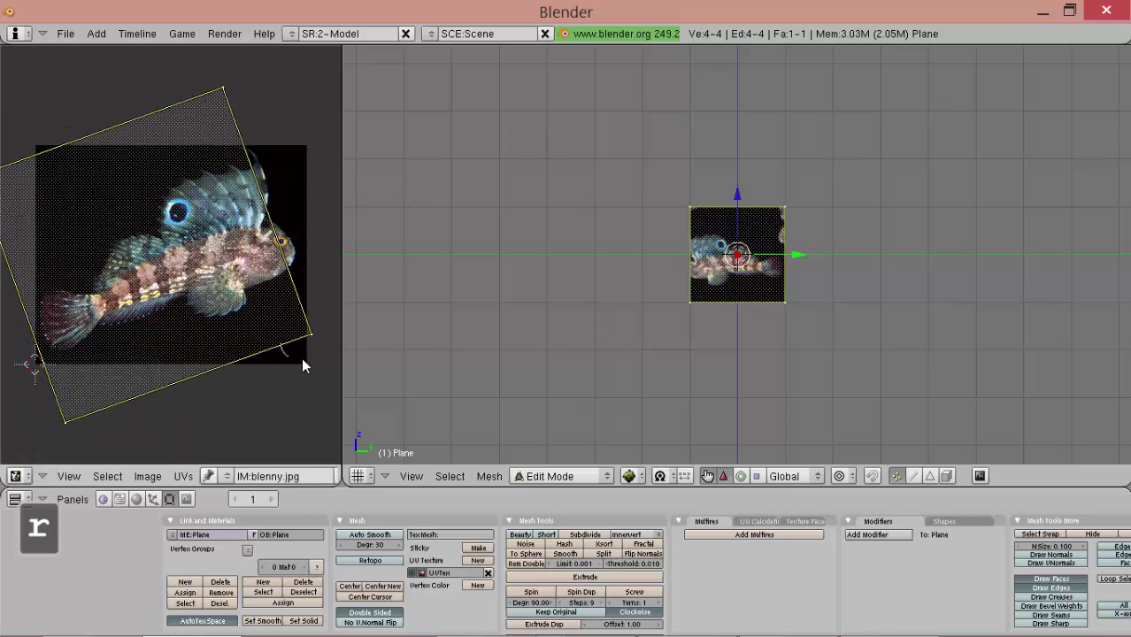
key("g")
key("s")
left_click(305, 373)
left_click_drag(305, 374, 296, 381)
left_click(285, 392)
key("s")
left_click(287, 393)
scroll(285, 399, "up", 2)
key("Tab")
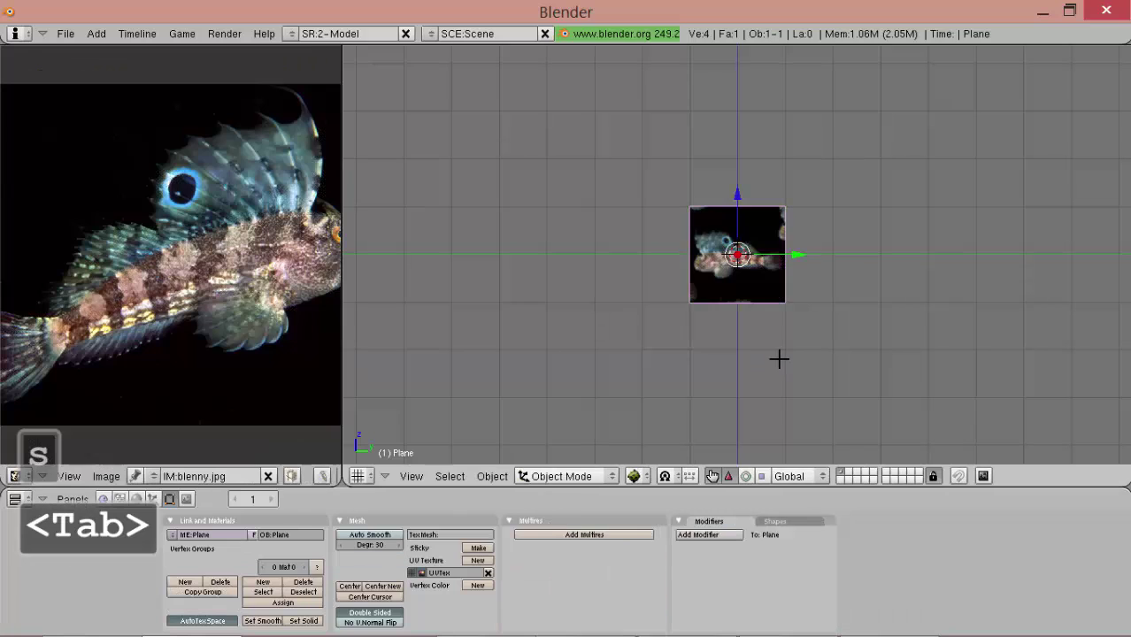
Rotate the plane's mesh a few degrees clockwise in side view to level the fish's body.
scroll(780, 361, "up", 5)
key("Tab")
scroll(775, 258, "up", 1)
key("r")
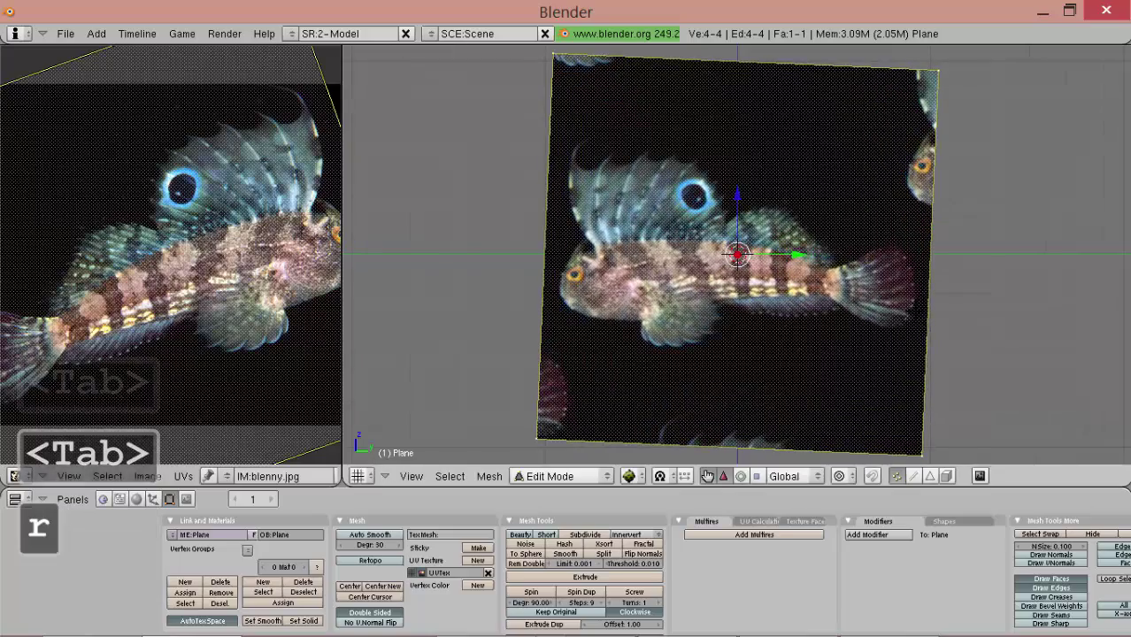
left_click(920, 286)
key("Tab")
Shift the image plane slightly so the fish's body lies along the horizontal axis in side view.
middle_click_drag(920, 285, 818, 409)
key("Tab")
middle_click_drag(768, 276, 795, 336)
key("Tab")
middle_click_drag(855, 361, 855, 272)
key("KP_3")
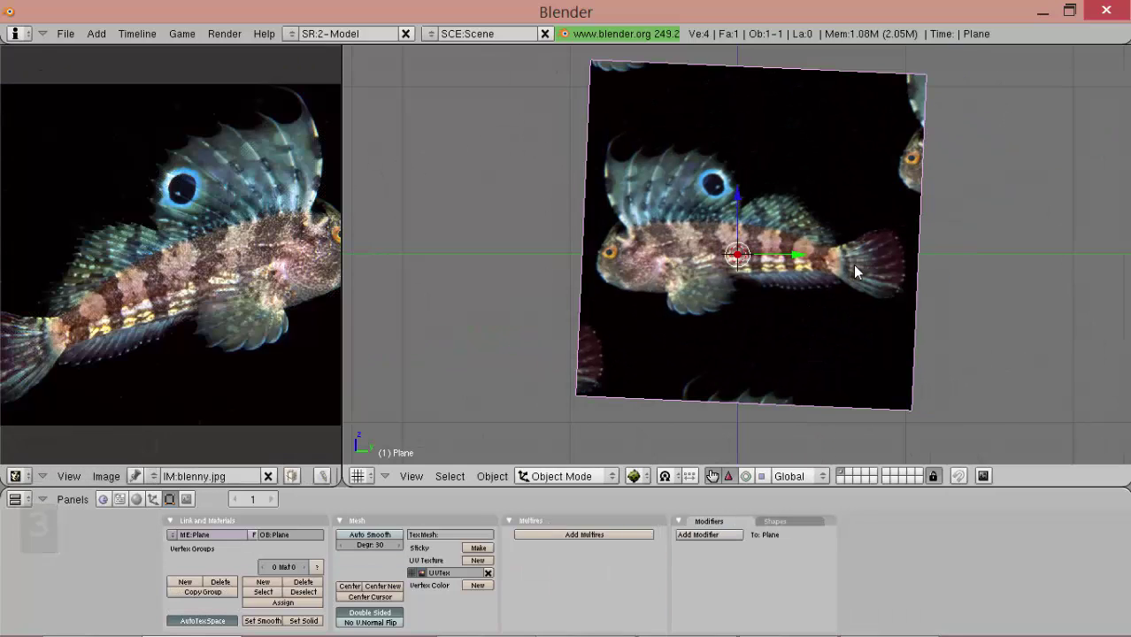
Add a second plane mesh, scale its vertices to 0, and remove the doubles to leave a single vertex.
key("space")
mouse_move(980, 266)
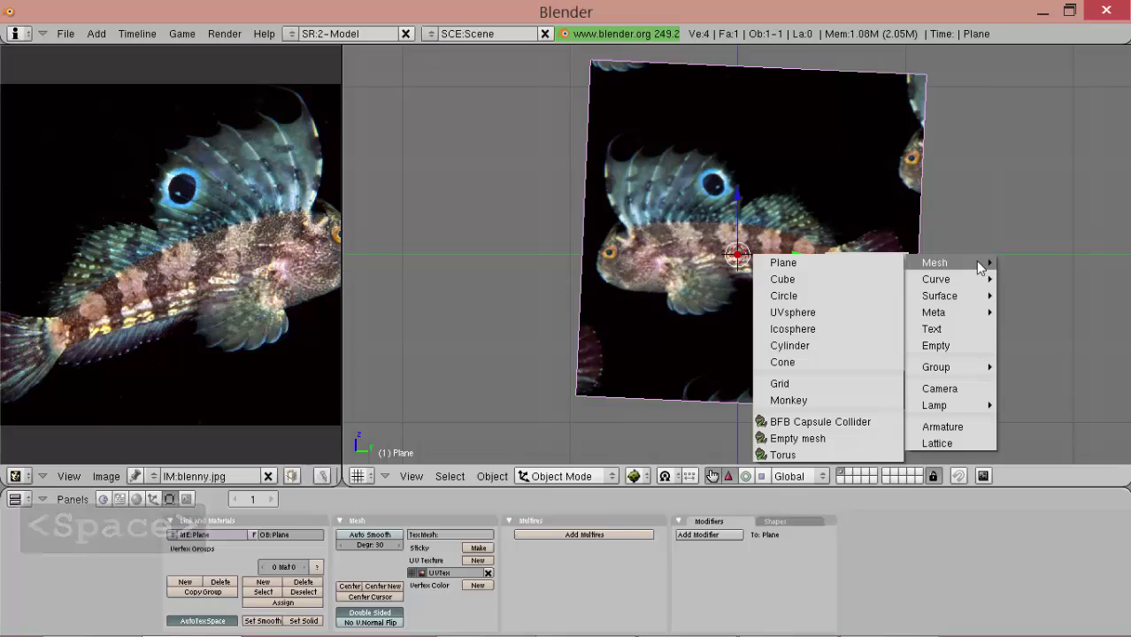
left_click(812, 262)
key("Tab")
key("s")
key("0")
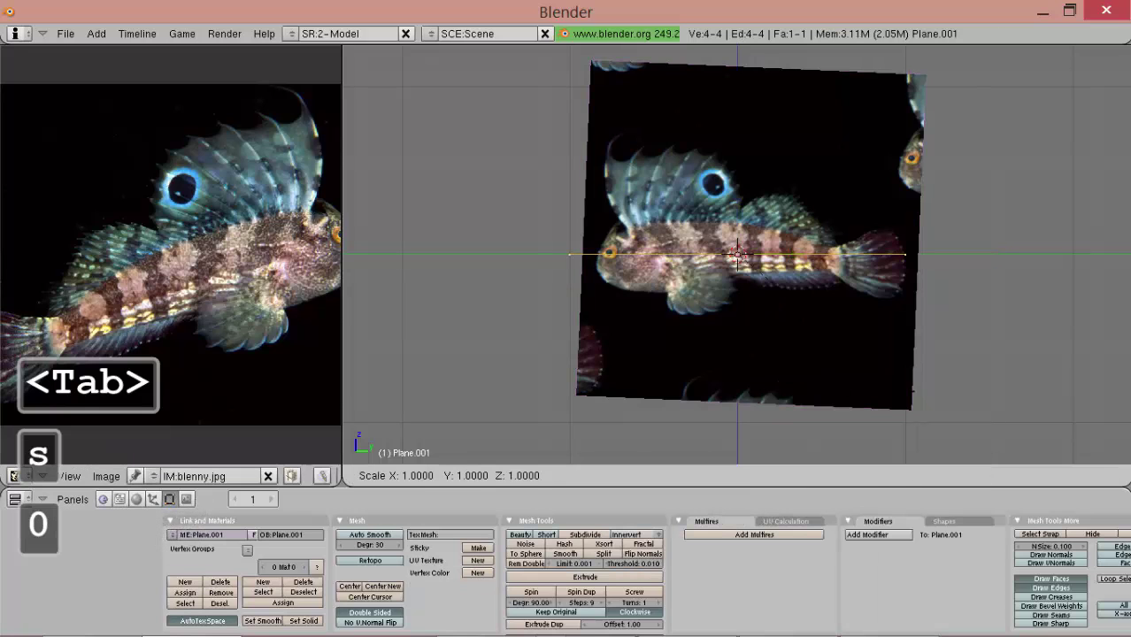
left_click(913, 391)
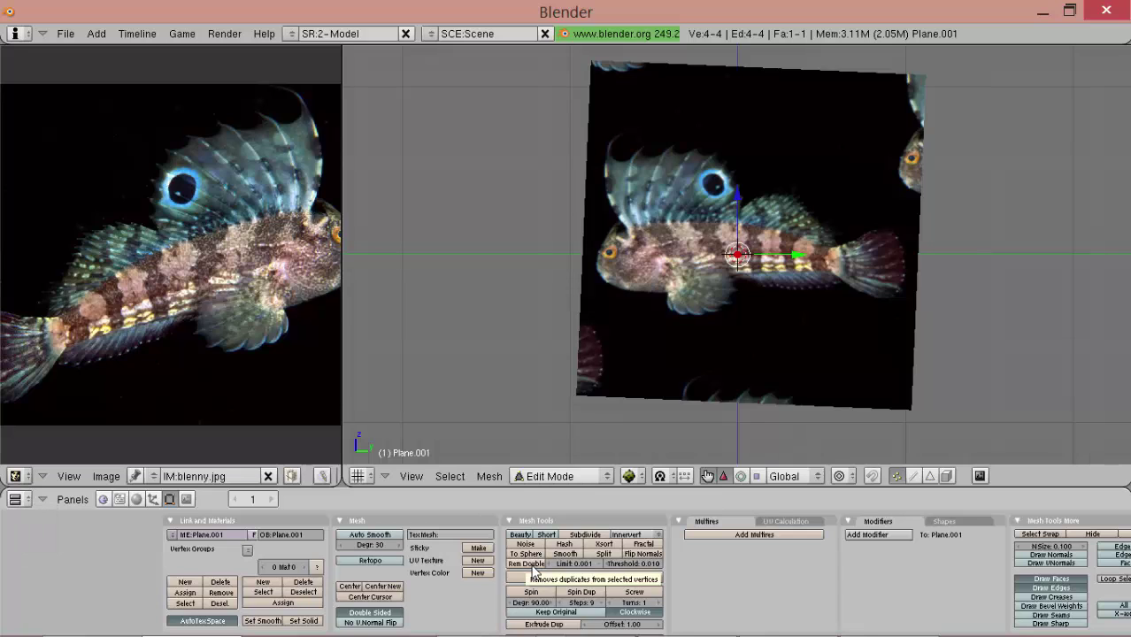
Move the single vertex to the front base of the fish's dorsal fin, just behind the head.
scroll(708, 248, "up", 3)
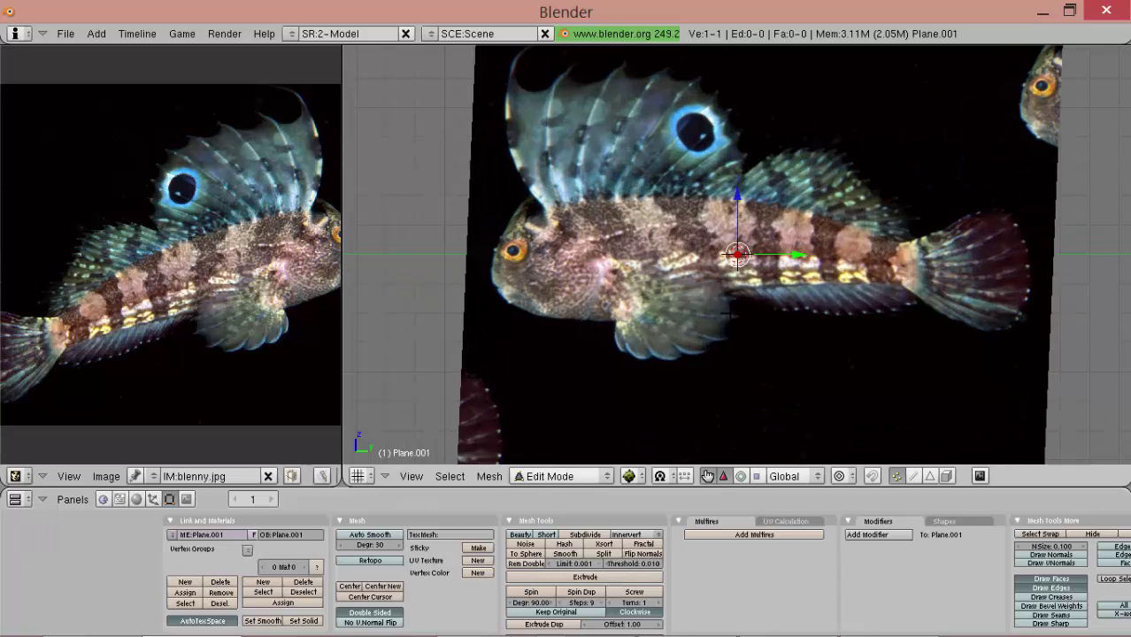
key("g")
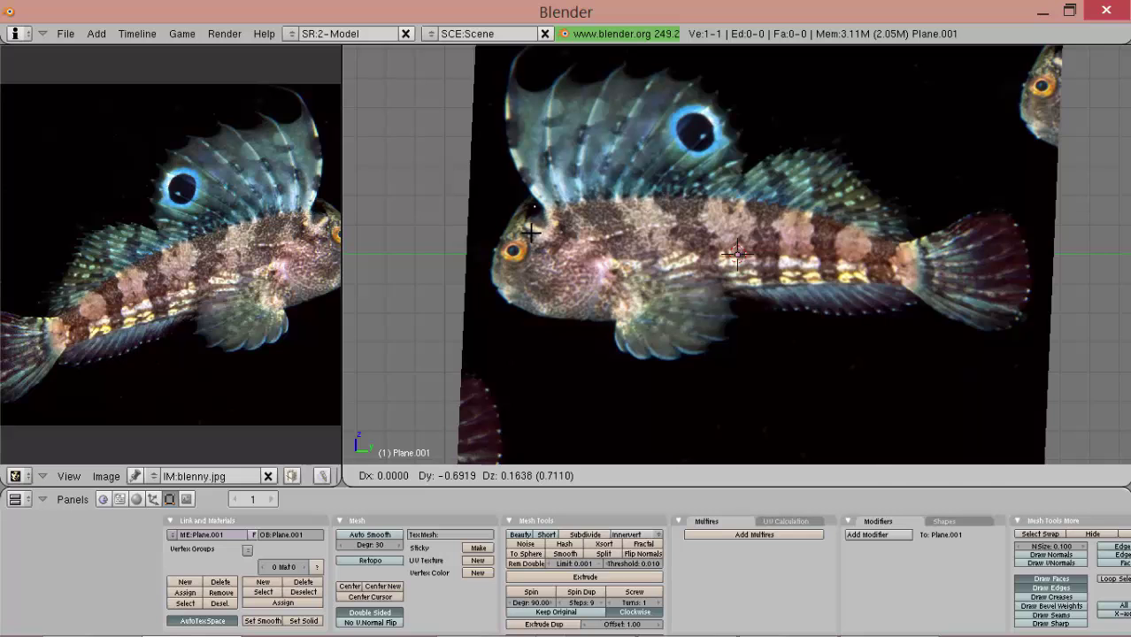
left_click(539, 234)
Extrude the vertex down to the fish's belly line just ahead of the pectoral fin.
left_click_drag(568, 286, 716, 301, "alt+shift")
scroll(618, 294, "up", 2)
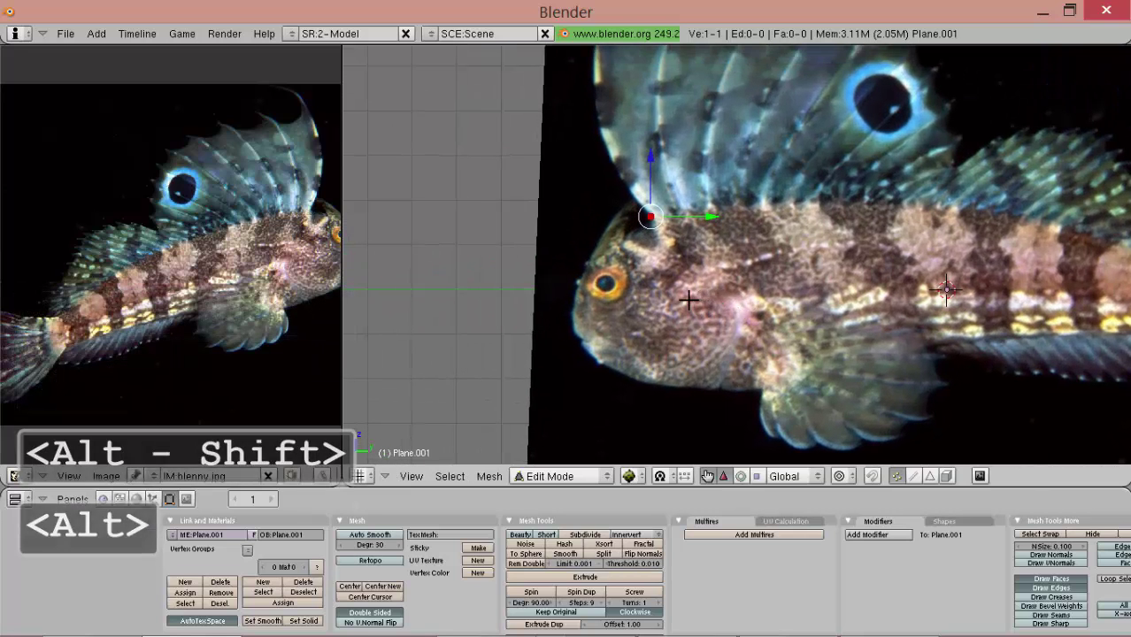
key("e")
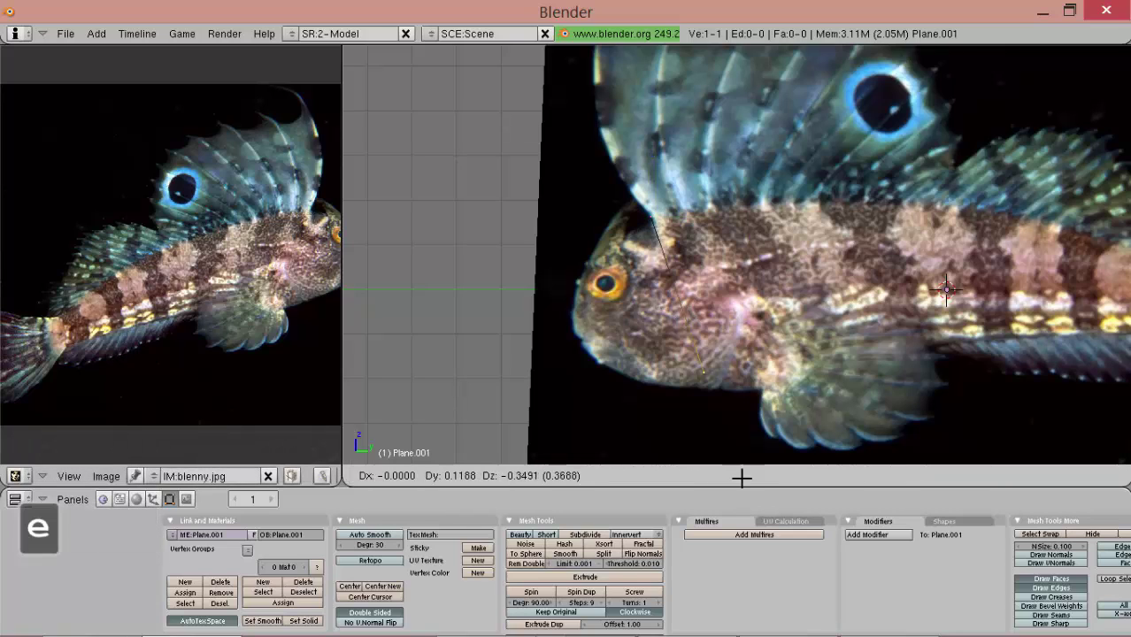
left_click(736, 486)
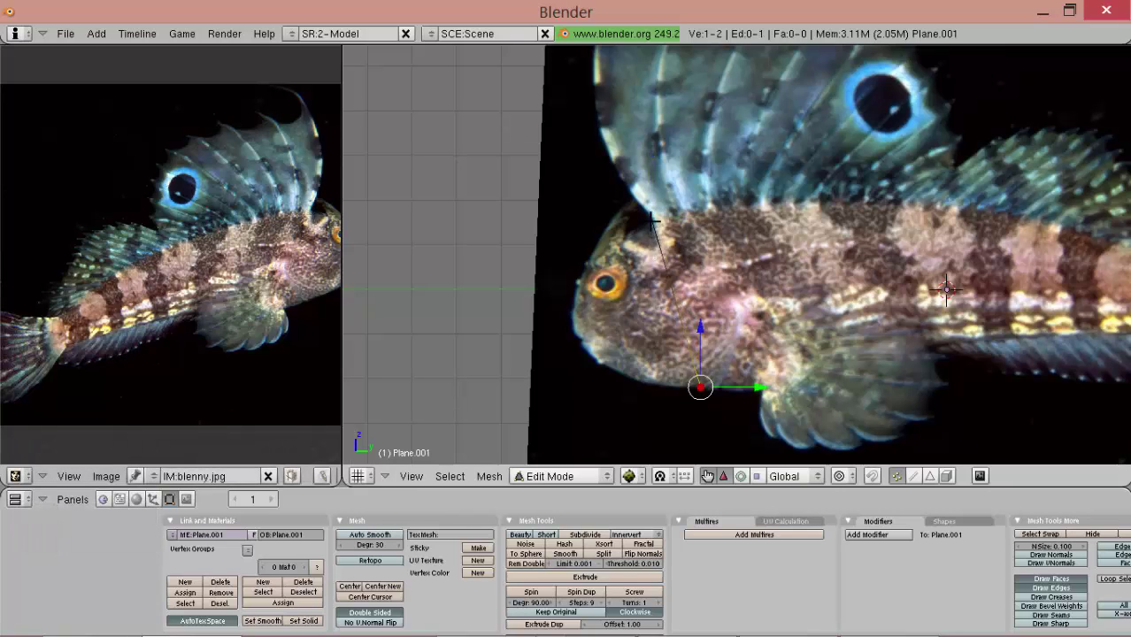
Subdivide the edge between the back and belly vertices and move its midpoint sideways to give the body thickness.
right_click(653, 221, "shift")
key("w")
left_click(684, 262)
middle_click_drag(684, 266, 886, 321)
left_click_drag(798, 319, 835, 319)
Add a Mirror modifier to the body mesh and return to the side view.
middle_click_drag(713, 290, 725, 321)
left_click(903, 536)
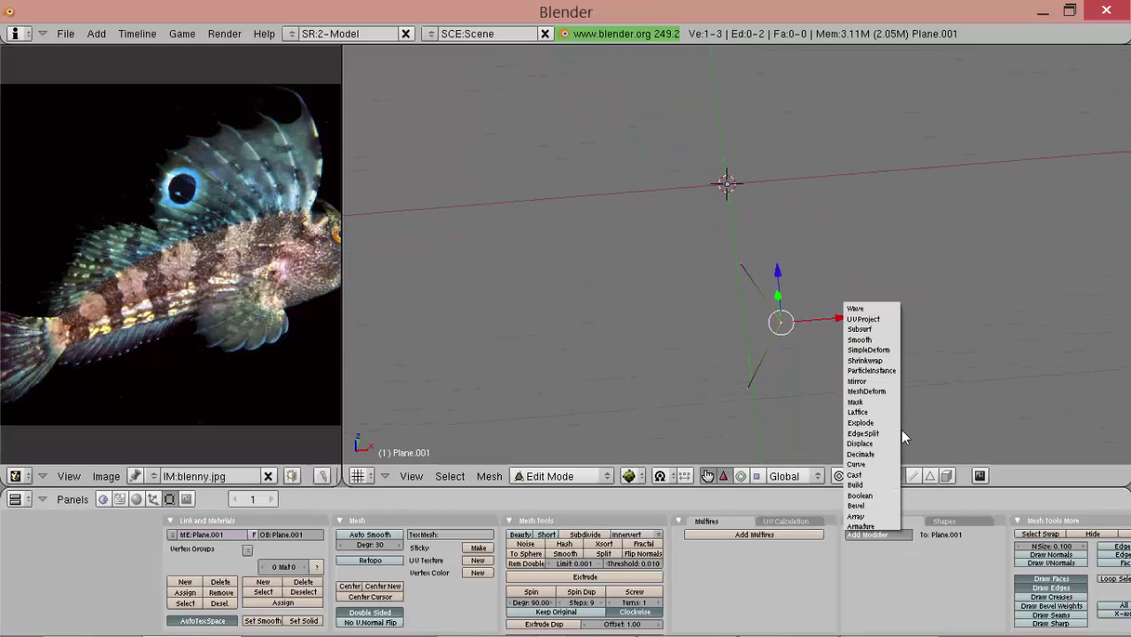
left_click(878, 384)
middle_click_drag(784, 260, 886, 293)
key("KP_3")
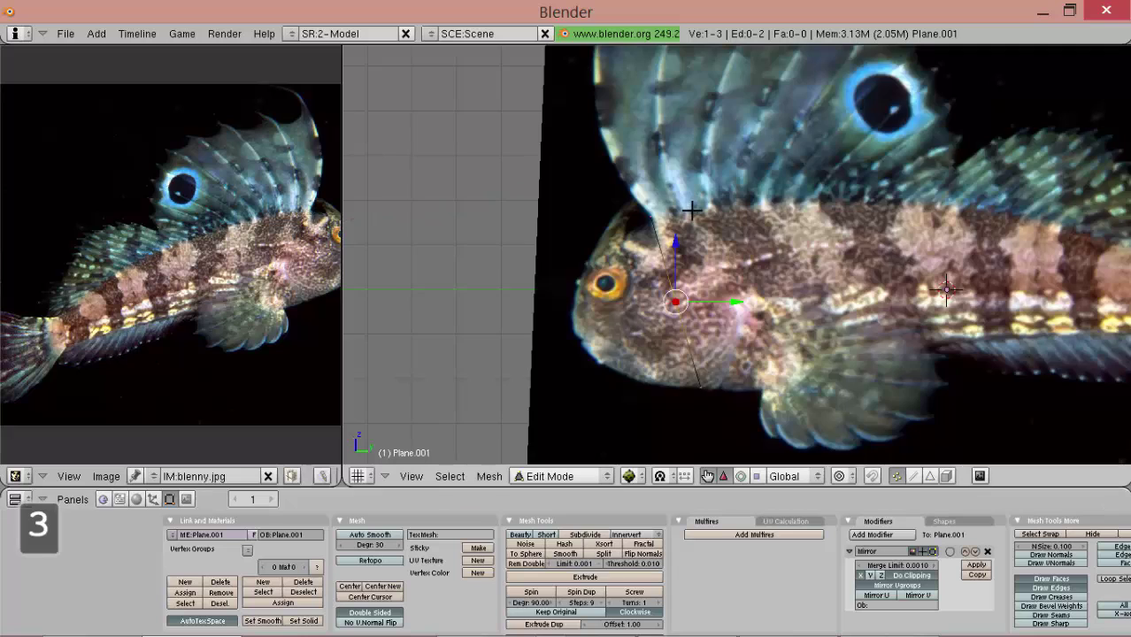
Select all three vertices of the strip behind the head and rotate them slightly to follow the fish's head line.
scroll(641, 208, "down", 2)
left_click_drag(707, 231, 717, 286, "alt+shift")
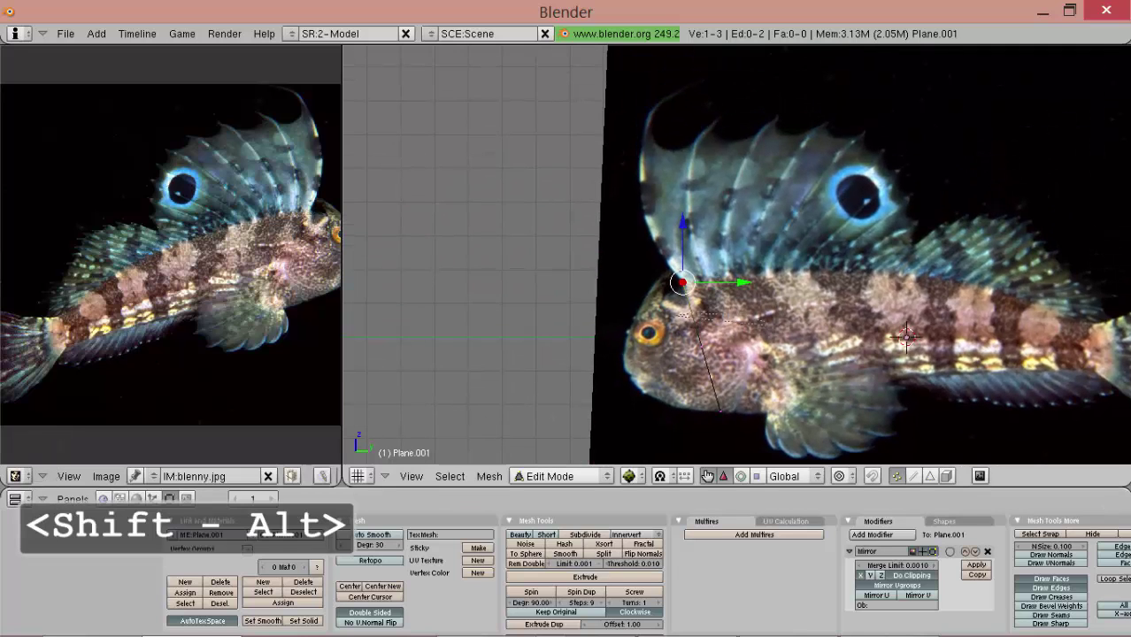
left_click_drag(610, 347, 798, 477, "ctrl")
key("r")
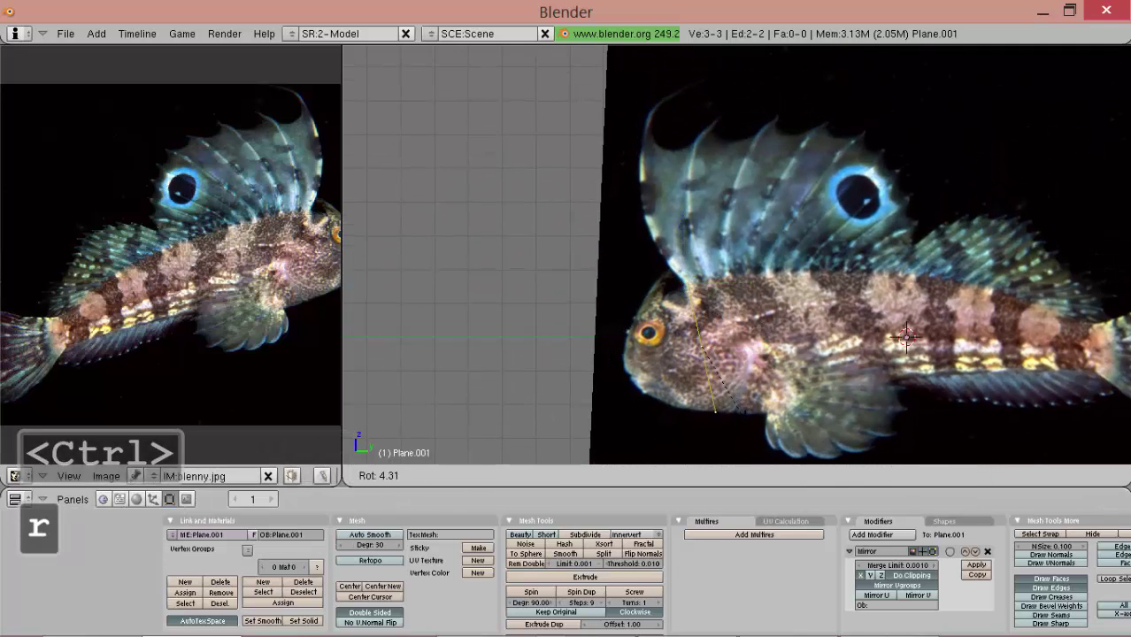
left_click(752, 402)
Extrude the strip toward the tail to form the first body section, and rotate the new edge loop parallel to the first.
key("e")
key("r")
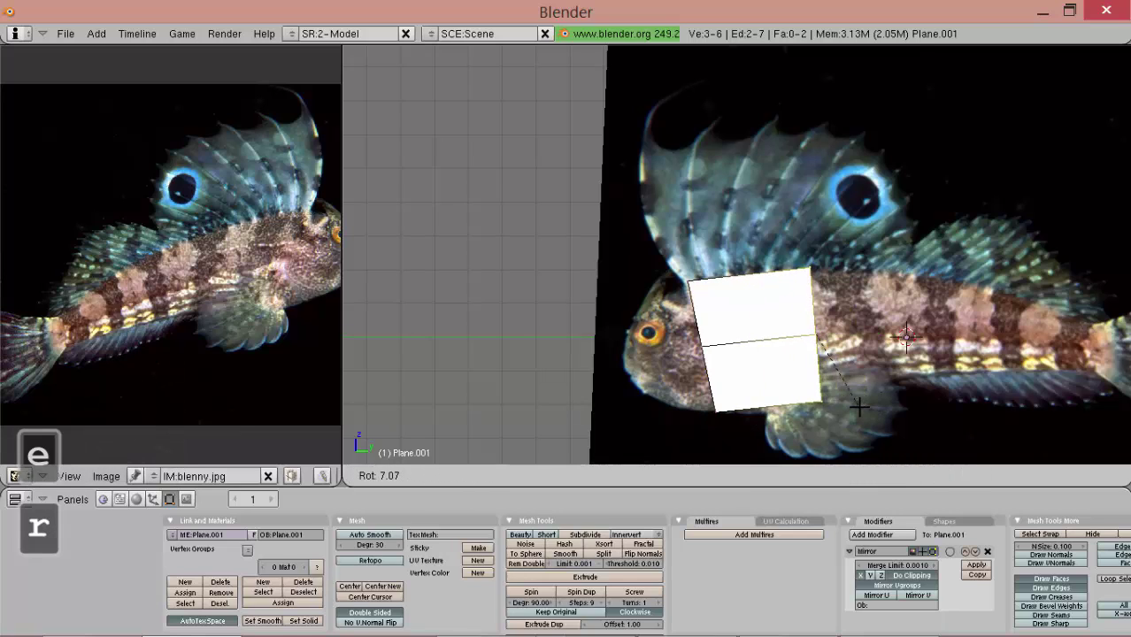
key("s")
key("r")
left_click(868, 406)
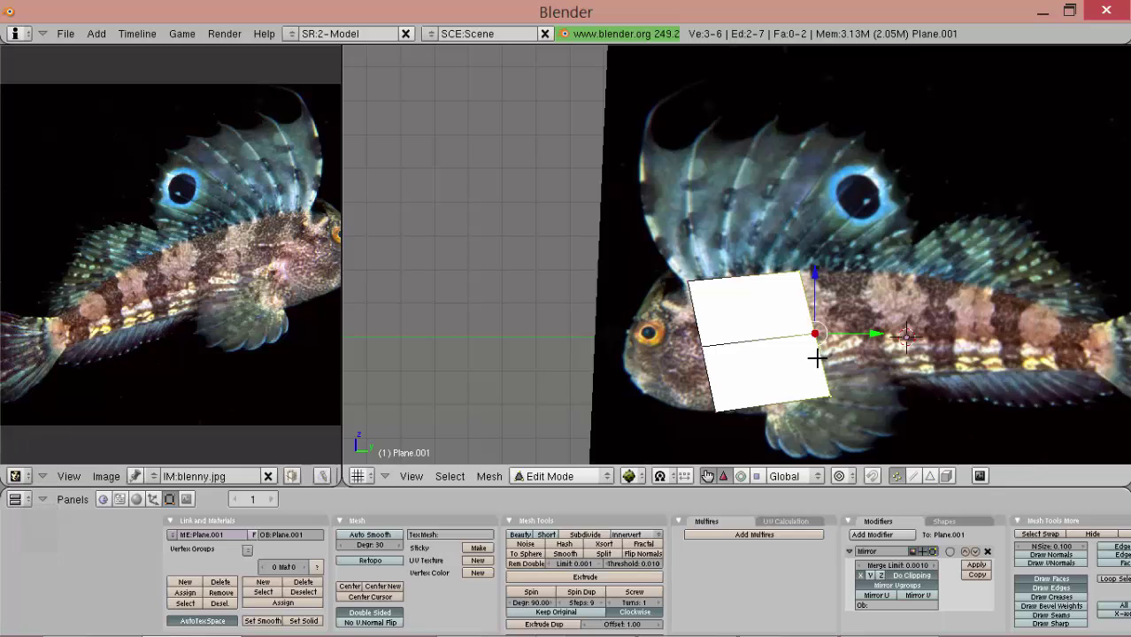
Extrude a second body section to mid-body and rotate and scale its end to the body's narrowing outline.
left_click_drag(851, 357, 773, 347, "alt+shift")
key("e")
left_click(772, 348)
left_click(878, 344)
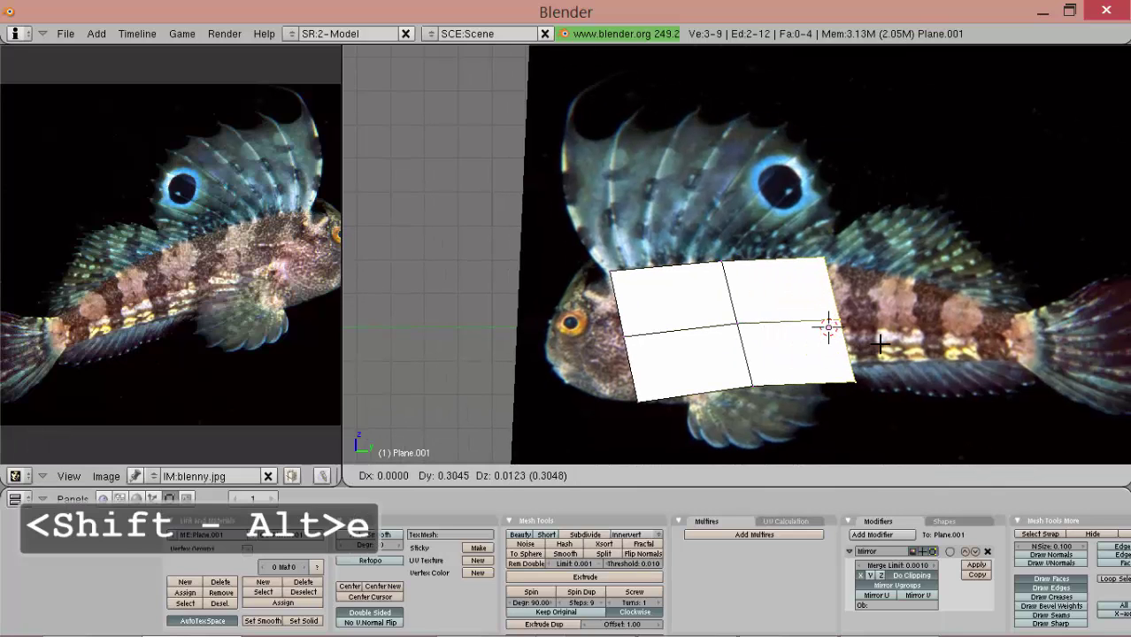
key("r")
left_click(828, 328)
key("s")
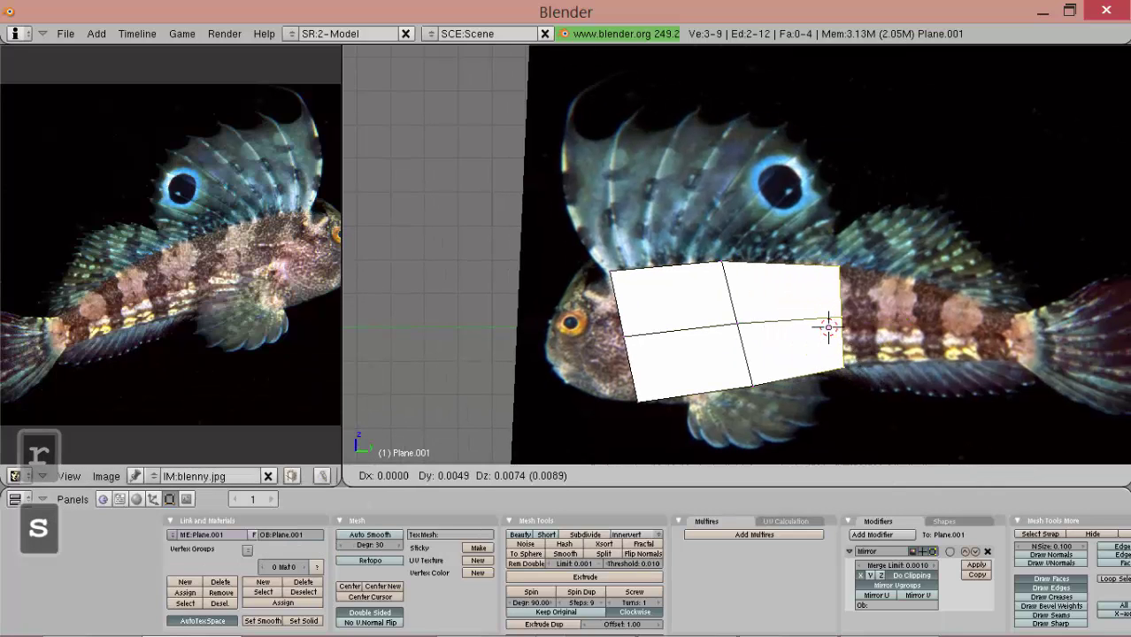
left_click(828, 328)
key("r")
left_click(830, 325)
Move, rotate and scale the rear end loop so it stands upright near the start of the second dorsal fin.
left_click_drag(832, 323, 732, 323, "alt+shift")
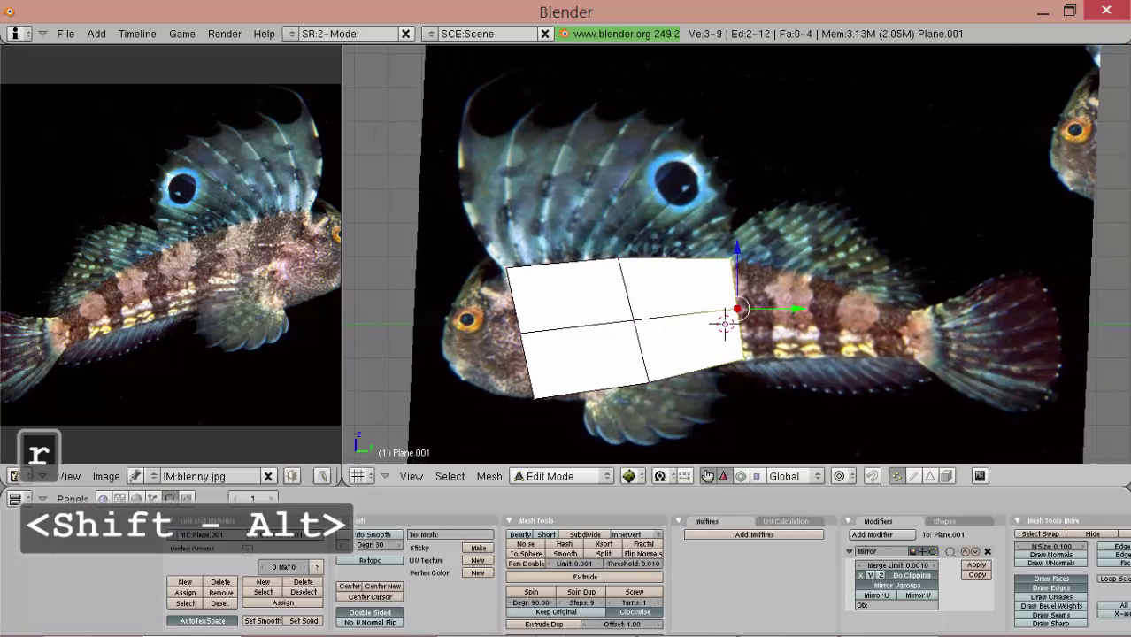
key("g")
key("r")
key("s")
left_click(725, 323)
Select the middle edge loop and scale, move and rotate it to match the back and belly outline.
left_click_drag(724, 323, 550, 283, "alt+shift")
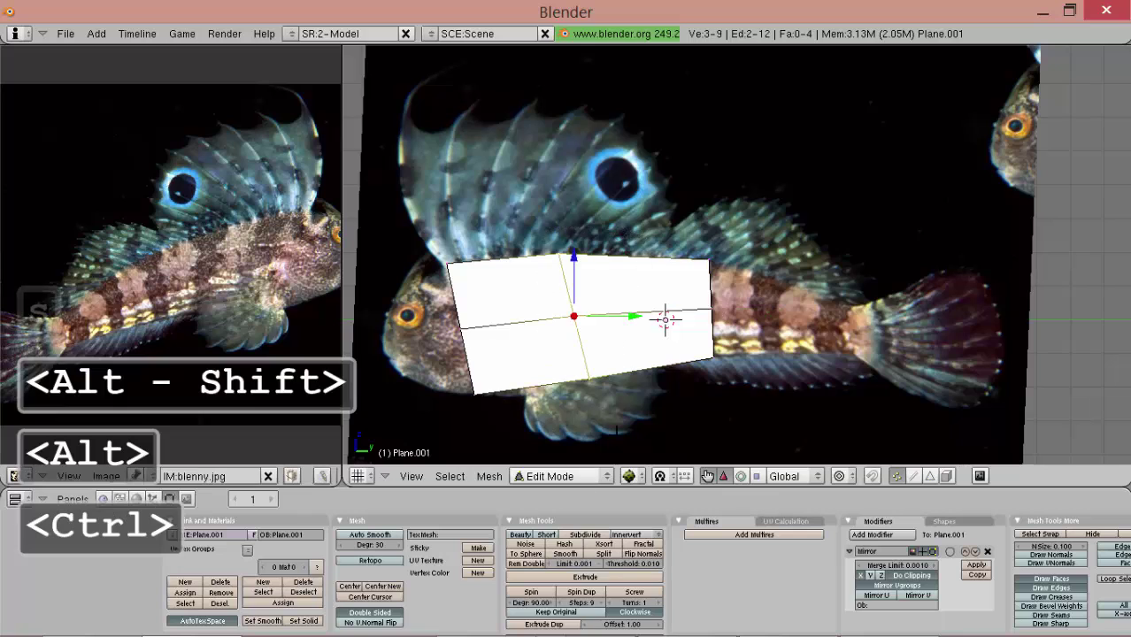
key("ctrl+r")
key("s")
left_click(597, 423)
key("g")
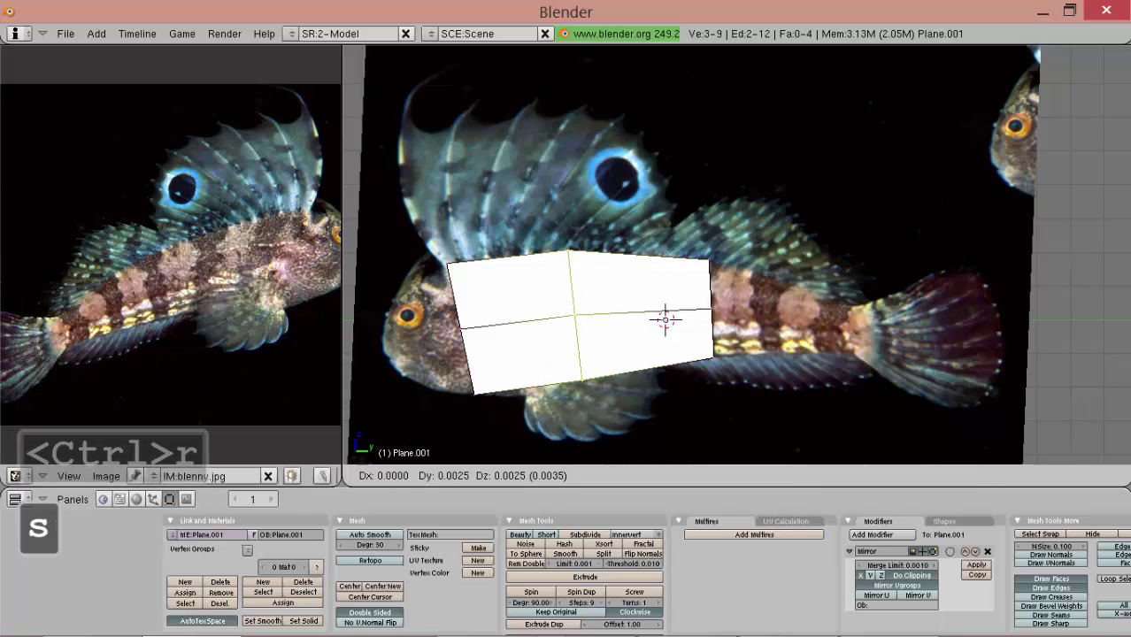
left_click(606, 419)
key("r")
left_click(609, 361)
Extrude the rear end loop toward the tail, then scale it narrower and rotate it to the body outline.
left_click_drag(644, 319, 540, 304, "alt+shift")
right_click(617, 298)
left_click_drag(586, 205, 653, 380, "ctrl")
key("e")
left_click(653, 380)
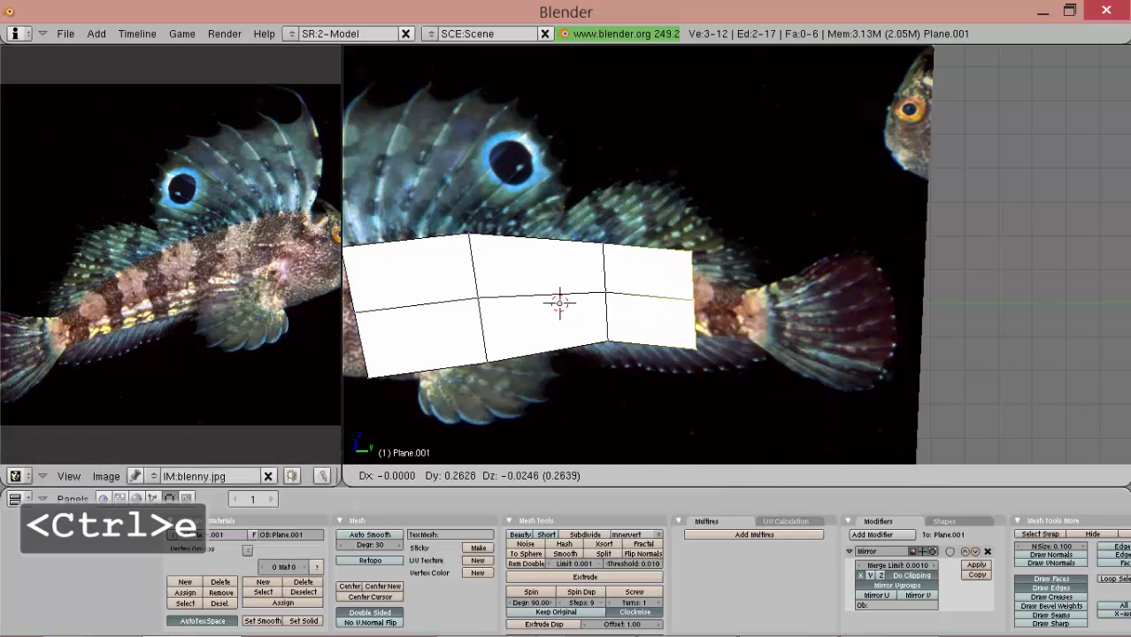
left_click(757, 392)
key("s")
left_click(749, 362)
key("r")
left_click(752, 364)
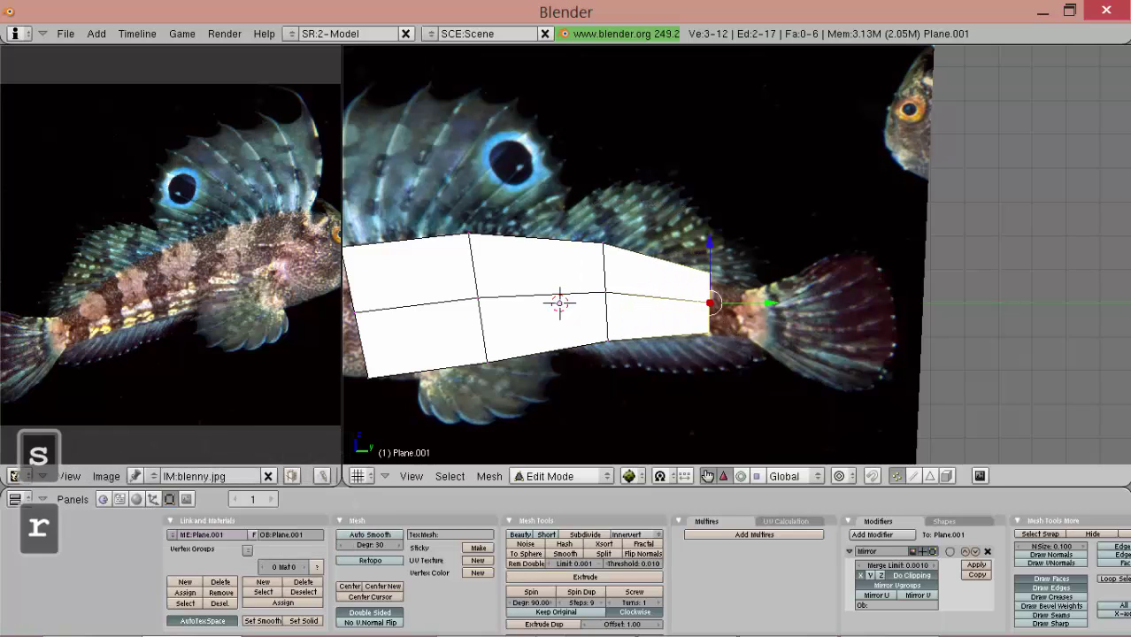
Move the new end loop back to the tail base and scale it to the narrow tail stalk.
scroll(752, 365, "up", 1)
key("g")
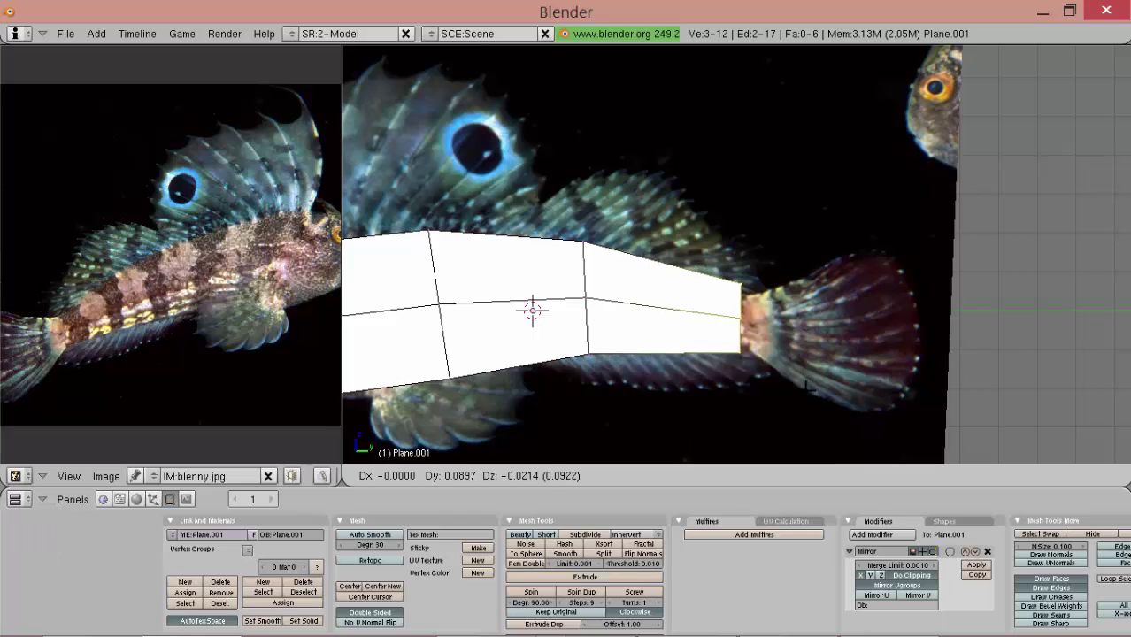
left_click(801, 385)
key("s")
left_click(750, 378)
key("g")
left_click(746, 378)
Extrude the end loop into the tail fin's base and scale it to 0 so the body closes in a point.
key("e")
key("0")
left_click(789, 371)
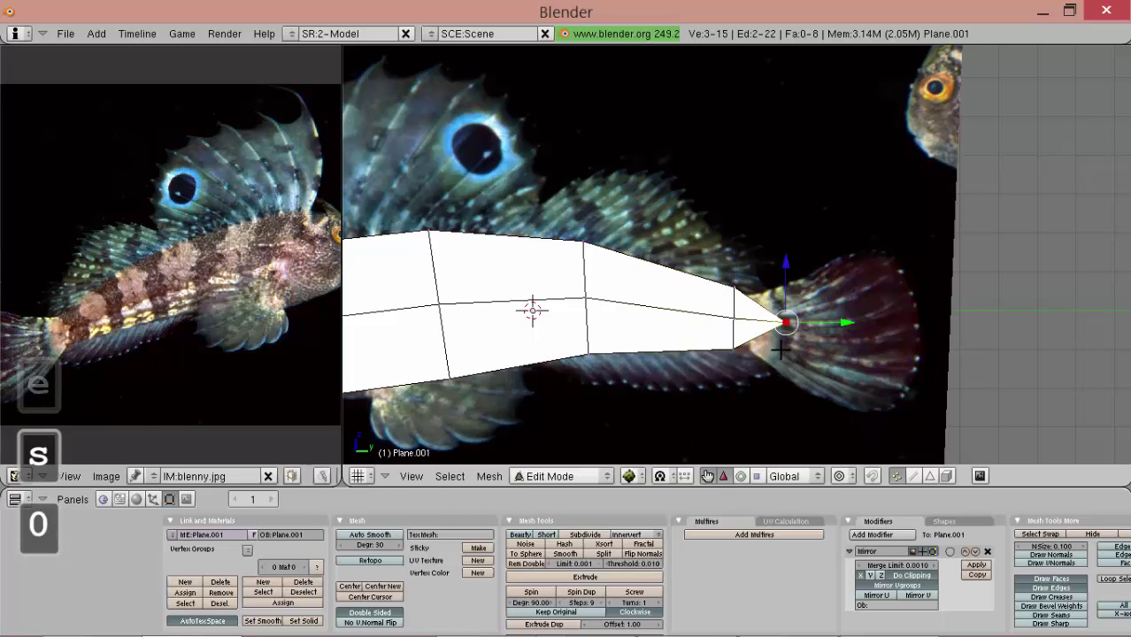
Examine the mirrored body shape from several angles against the reference plane.
middle_click_drag(588, 341, 846, 341)
left_click_drag(827, 302, 823, 293)
key("a")
middle_click_drag(824, 306, 870, 338)
key("a")
key("a")
middle_click_drag(752, 306, 699, 398)
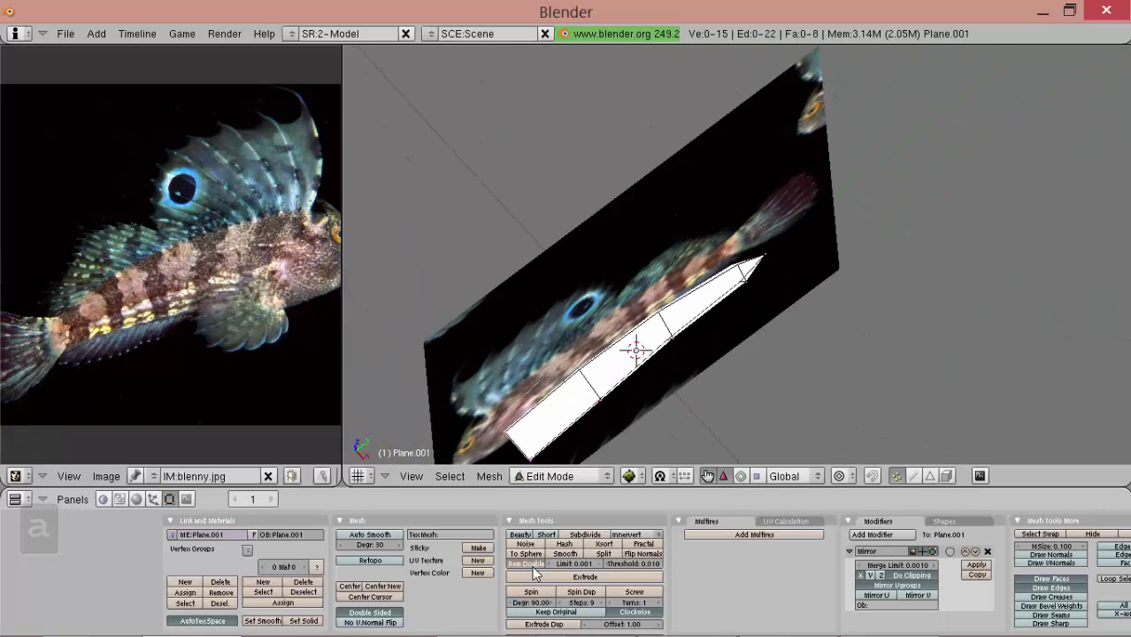
key("KP_3")
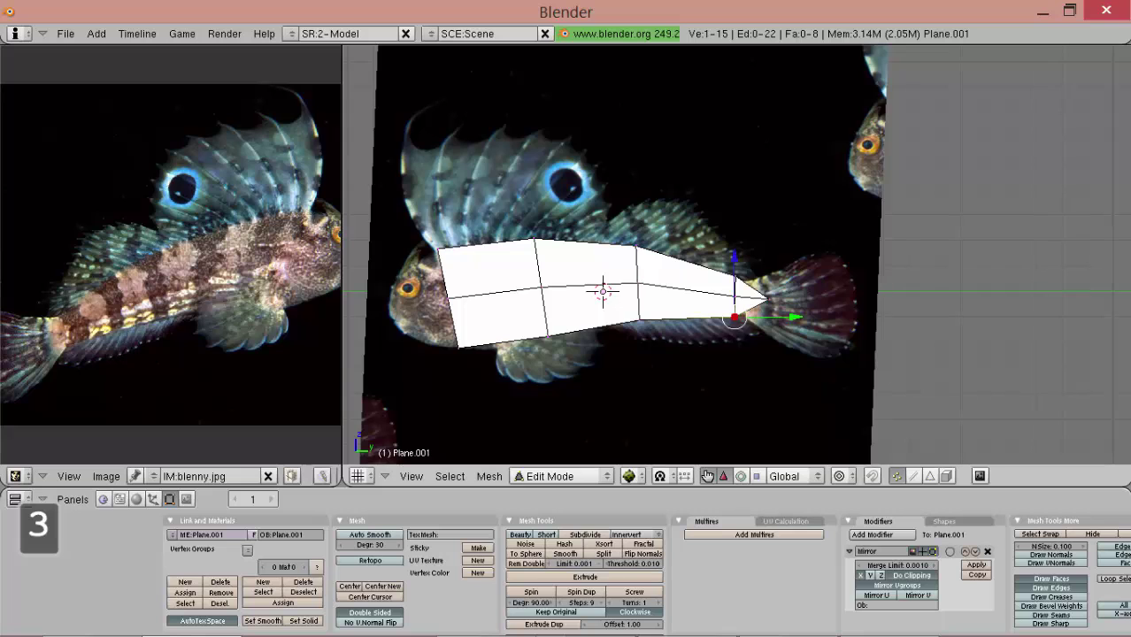
Try to extrude two vertices at the tail end backward over the tail fin.
scroll(657, 351, "up", 2)
left_click_drag(656, 352, 885, 338, "alt+shift")
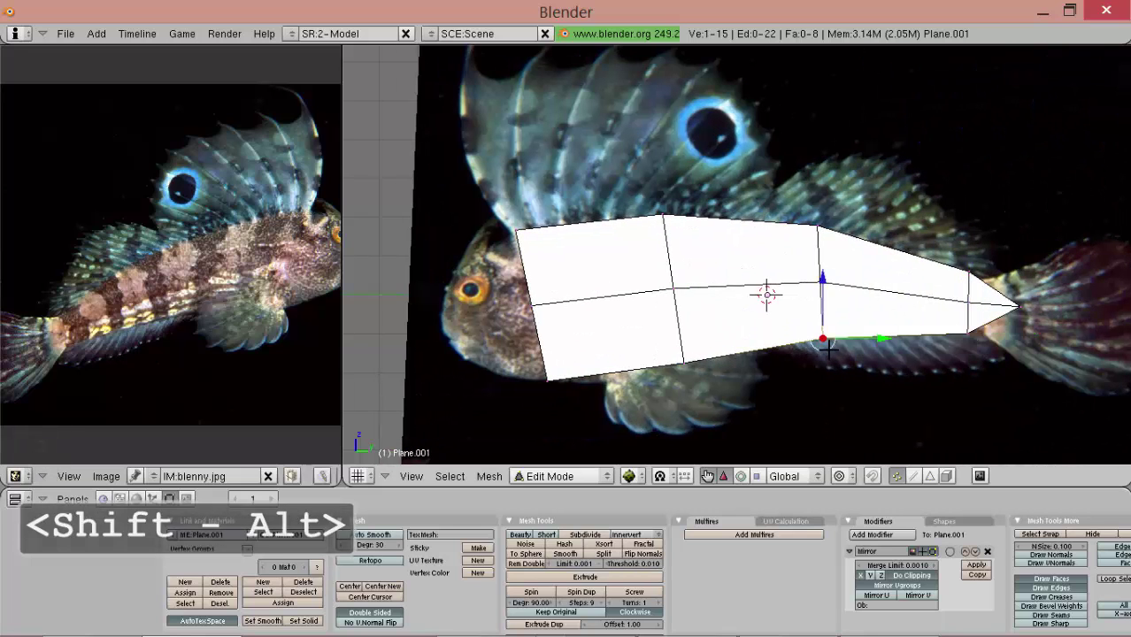
middle_click_drag(801, 347, 679, 299, "shift")
right_click(807, 299, "shift")
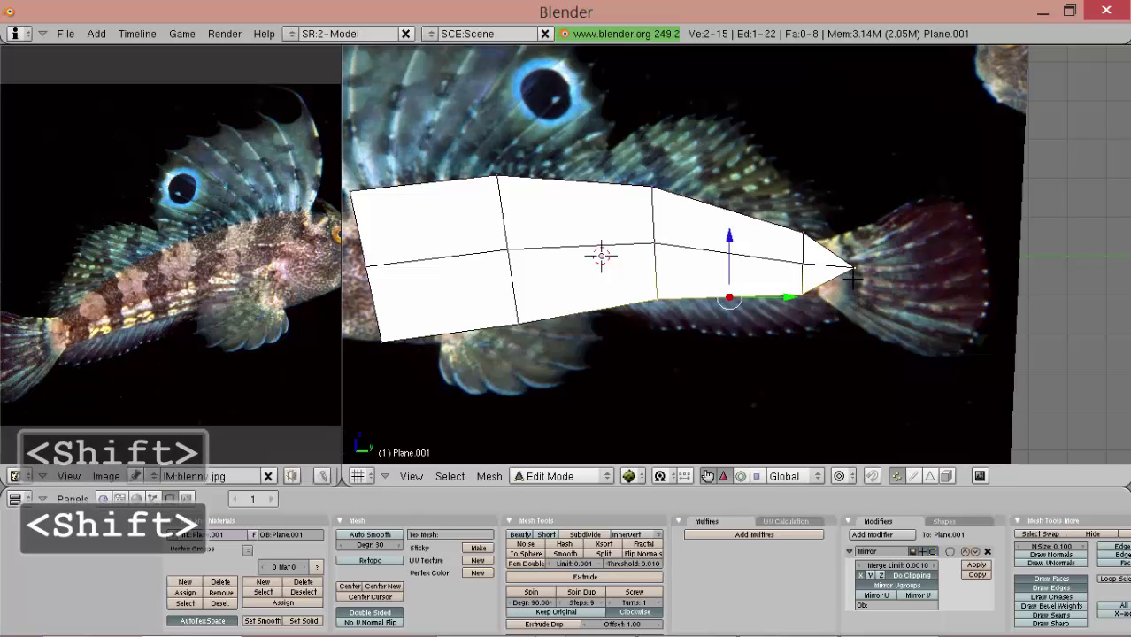
key("shift+e")
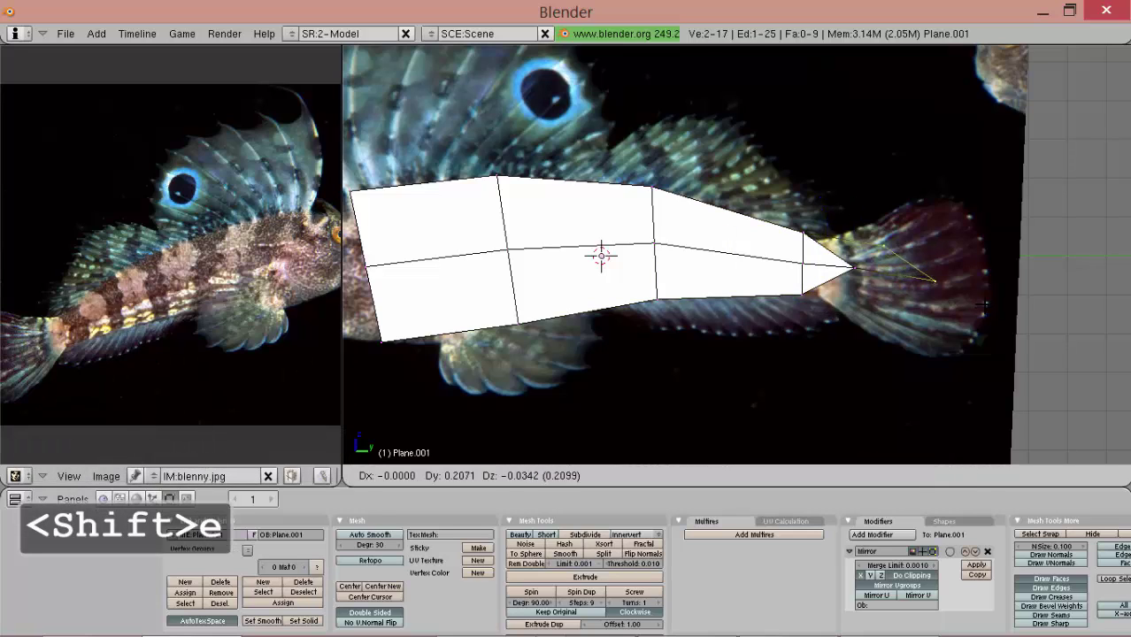
left_click(938, 299)
key("a")
key("ctrl+z")
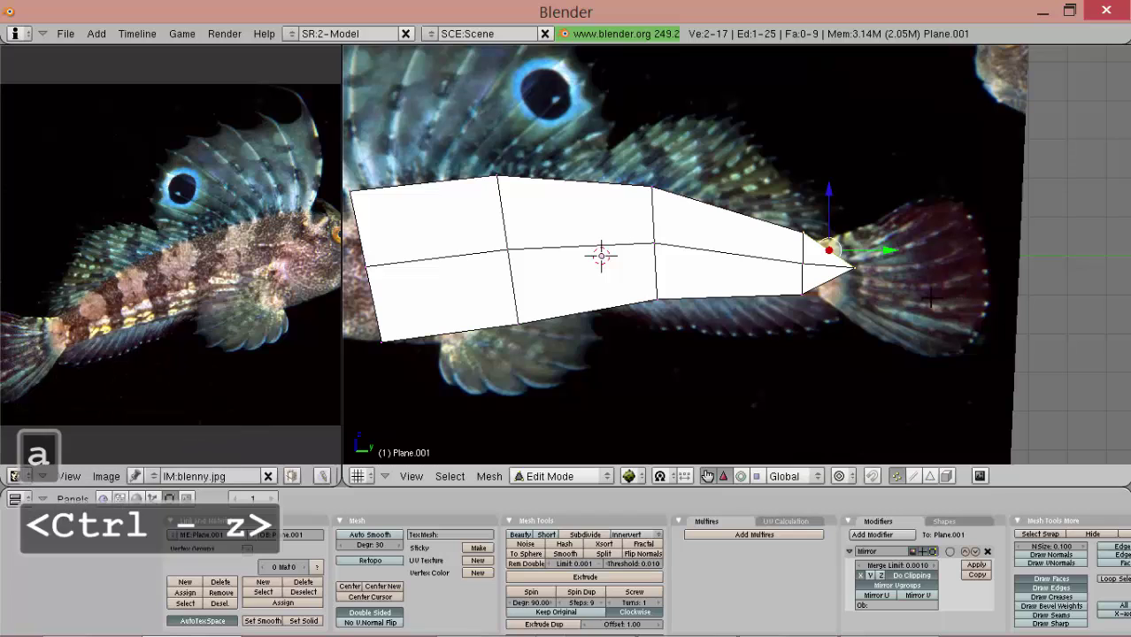
Select the whole body mesh and remove its duplicate vertices.
key("a")
key("a")
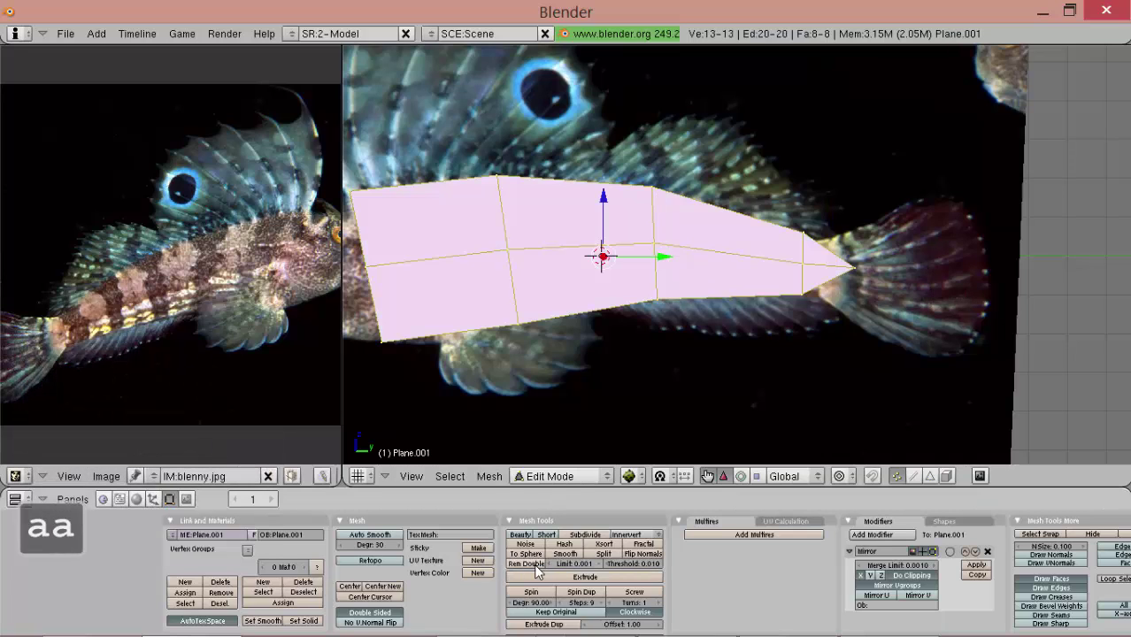
Select the four vertices along the fish's back, extrude them upward for the dorsal fins, and scale the new edge wider.
left_click_drag(421, 176, 545, 224, "alt+shift")
right_click(621, 221)
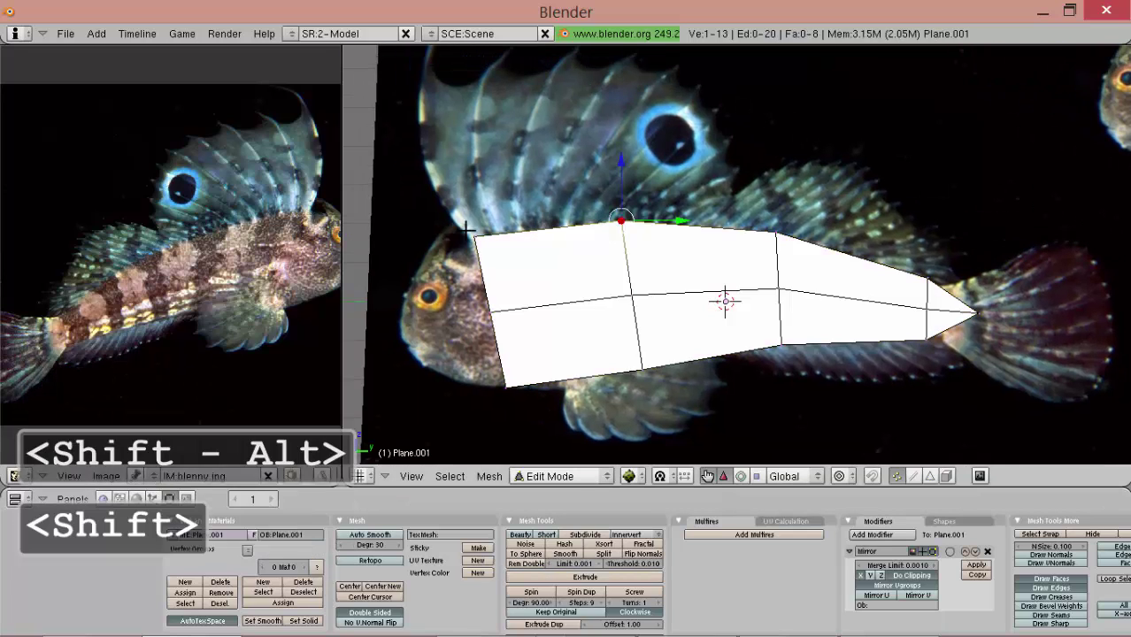
right_click(476, 235, "shift")
right_click(776, 233, "shift")
right_click(934, 277, "shift")
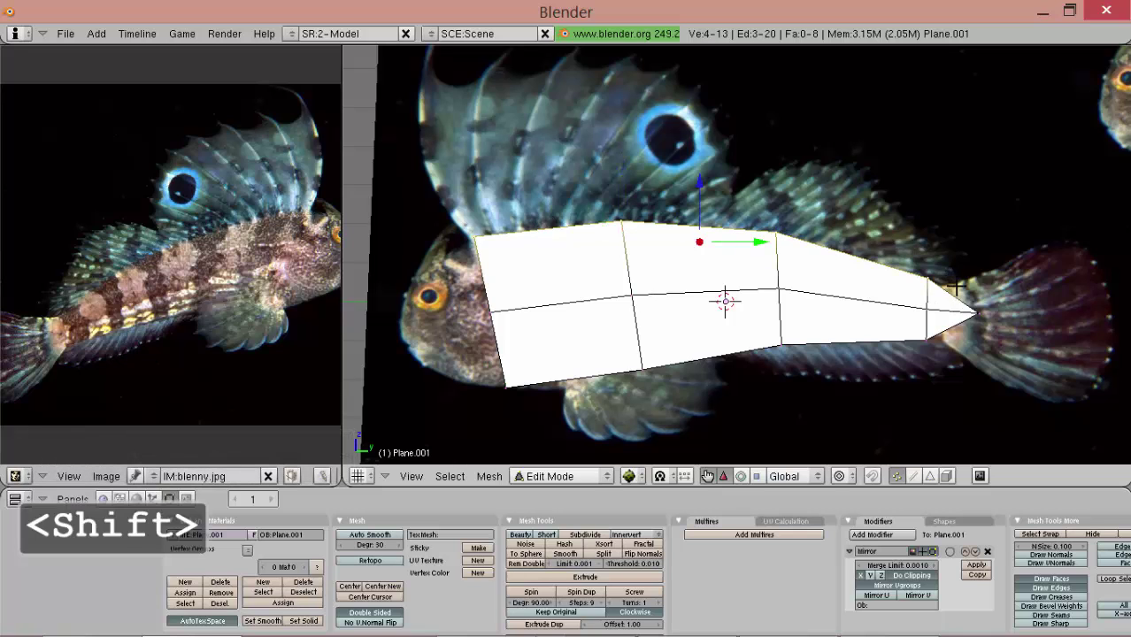
key("e")
left_click(946, 307)
left_click(949, 166)
scroll(949, 166, "down", 2)
key("s")
Reposition the front two dorsal fin vertices above and ahead of the tall front fin so its outline is enclosed.
right_click_drag(649, 137, 650, 107)
right_click_drag(529, 151, 508, 110)
right_click_drag(546, 256, 539, 260)
right_click_drag(518, 116, 484, 123)
key("g")
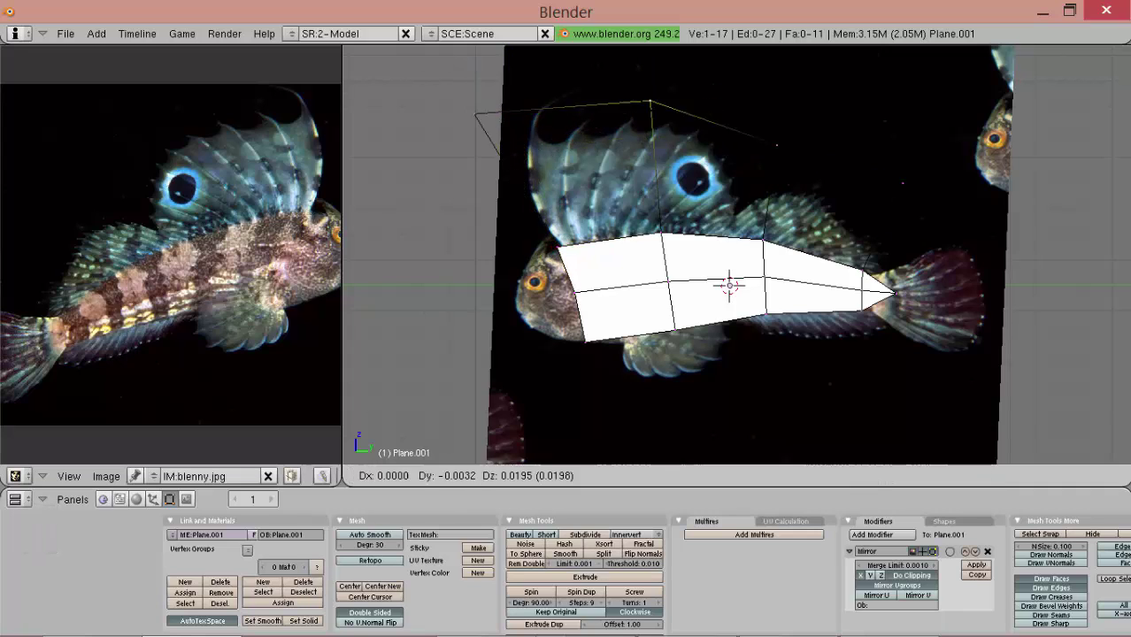
left_click(649, 104)
key("g")
left_click(474, 113)
right_click_drag(650, 106, 650, 95)
right_click(488, 116, "shift")
key("g")
left_click(651, 185)
Lower the rear two dorsal fin vertices around the second dorsal fin and nudge the vertex above the eyespot fin.
right_click_drag(777, 144, 756, 168)
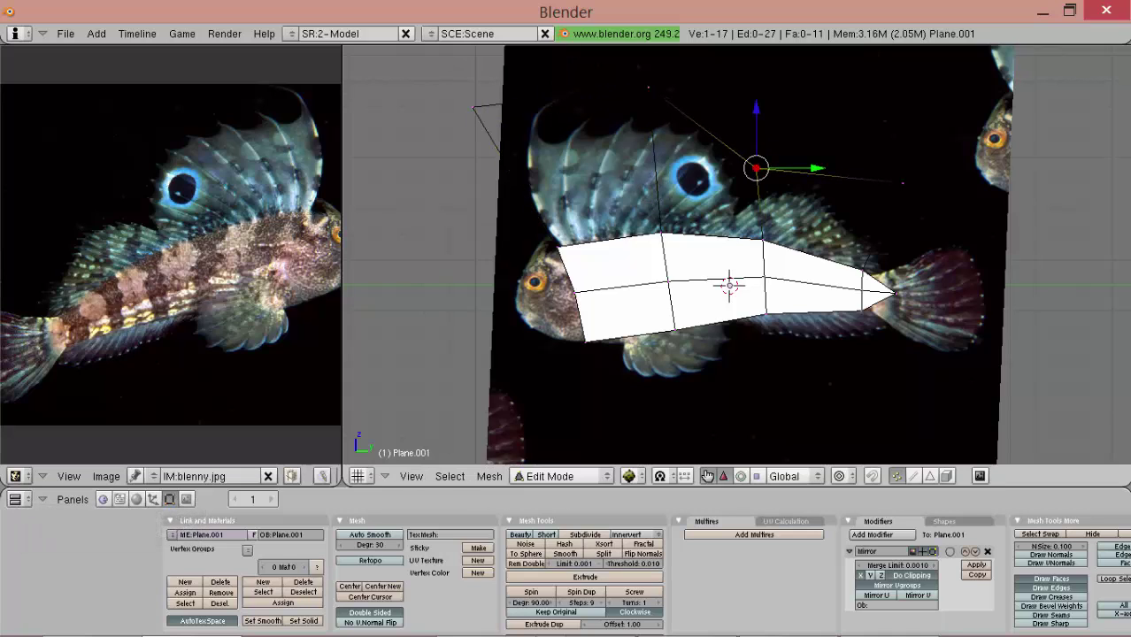
key("g")
left_click(646, 83)
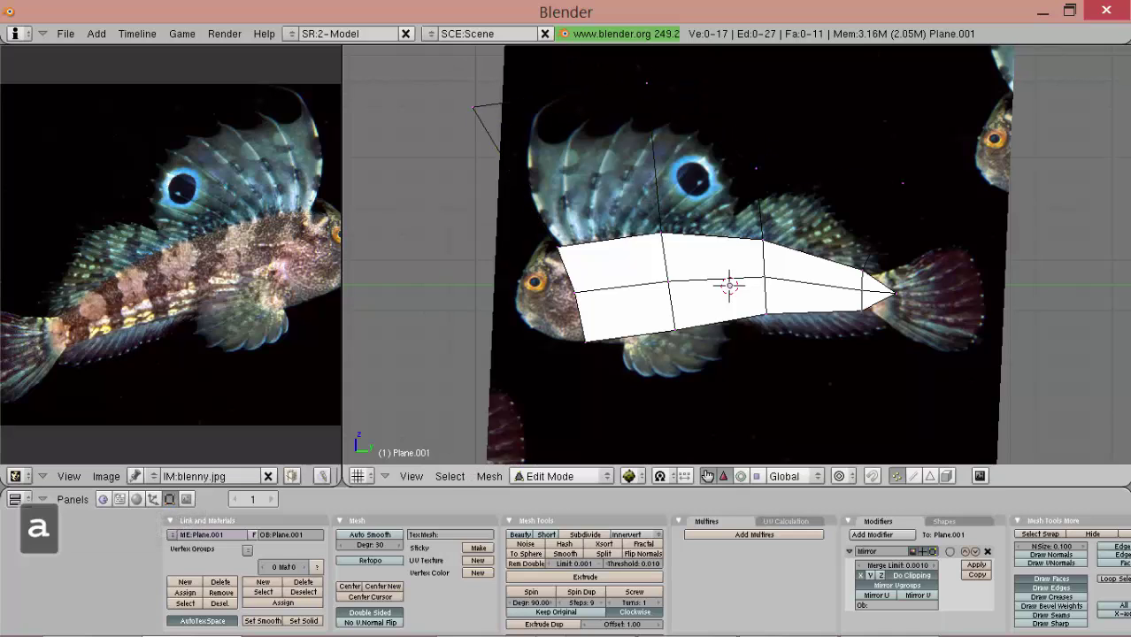
key("a")
right_click_drag(903, 183, 876, 212)
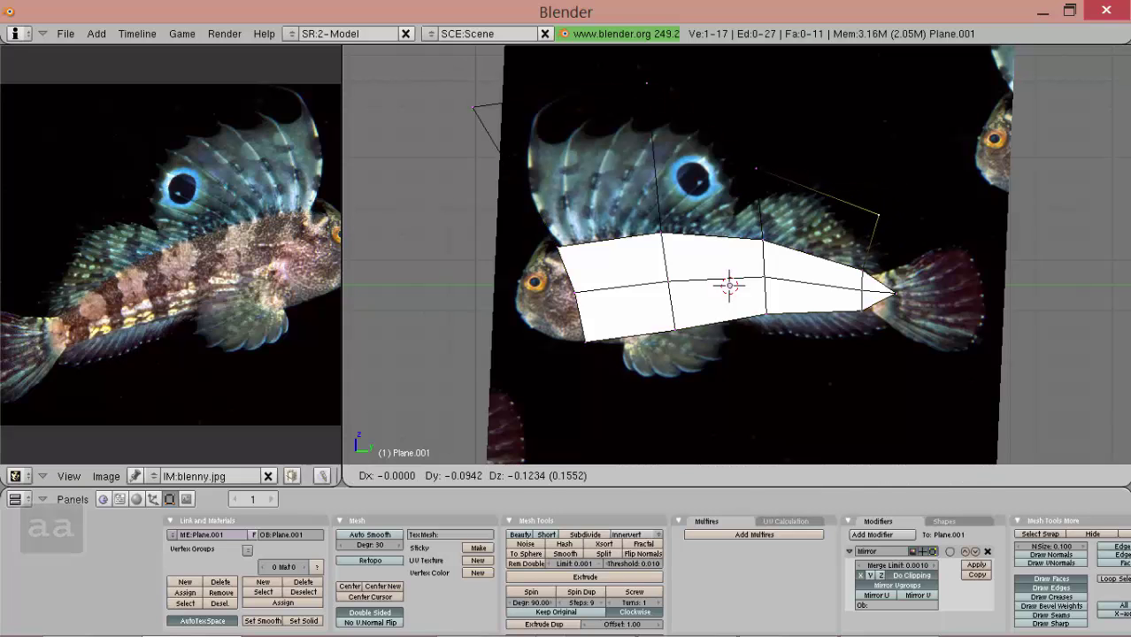
left_click(879, 214)
Extrude the tail-tip vertex to the tail fin's upper corner and fill a face between it and the dorsal fin's rear edge.
scroll(862, 301, "up", 2)
left_click_drag(935, 301, 747, 302, "alt+shift")
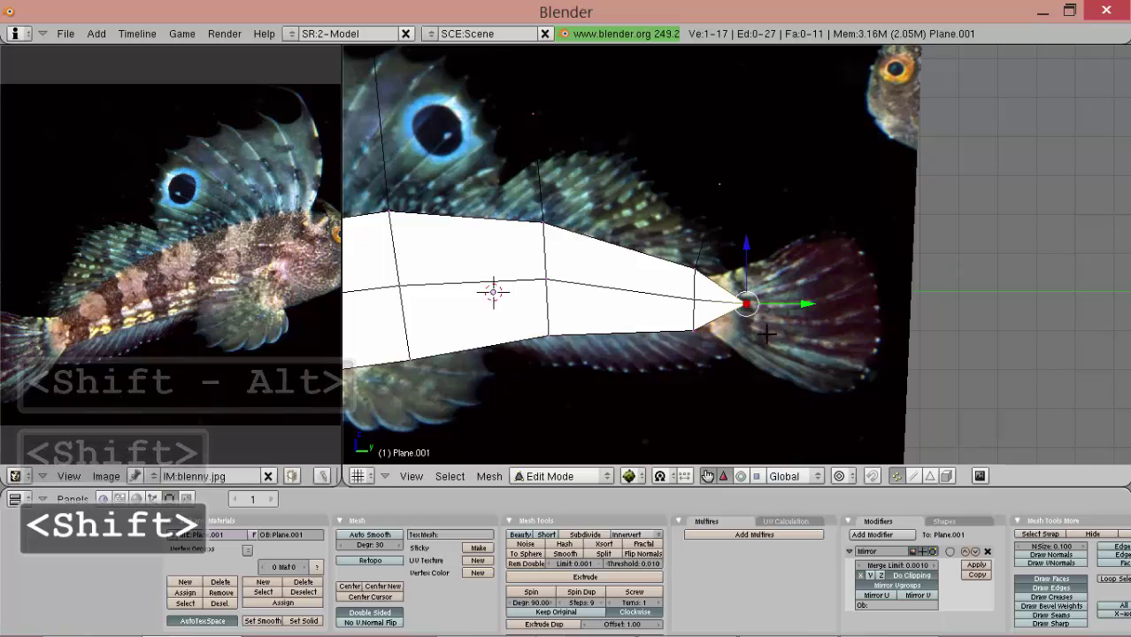
key("e")
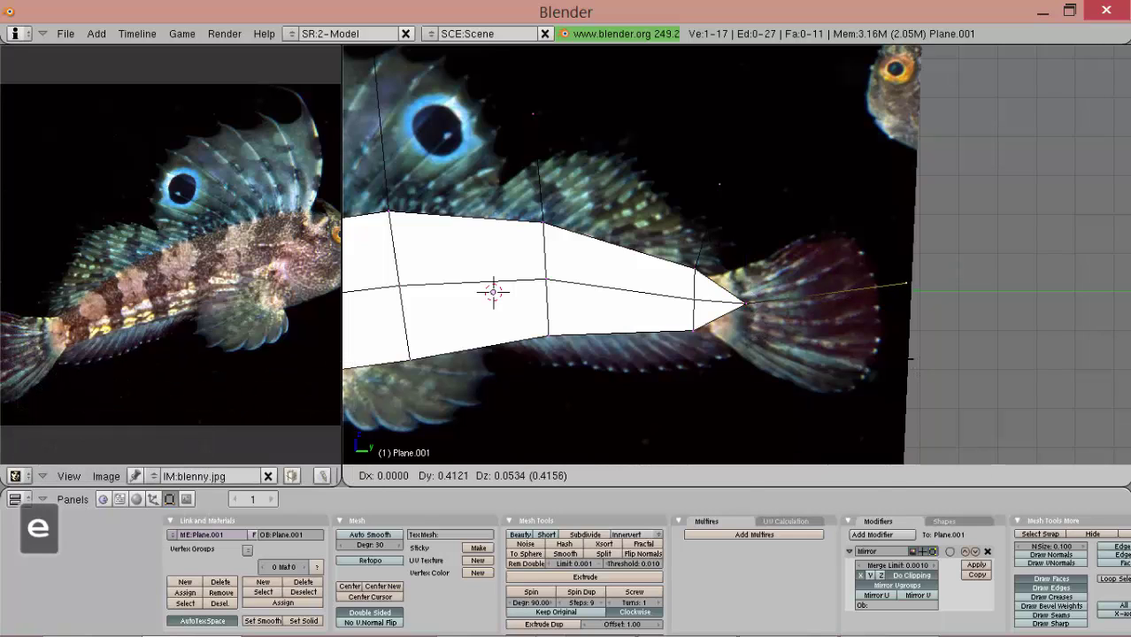
left_click(888, 278)
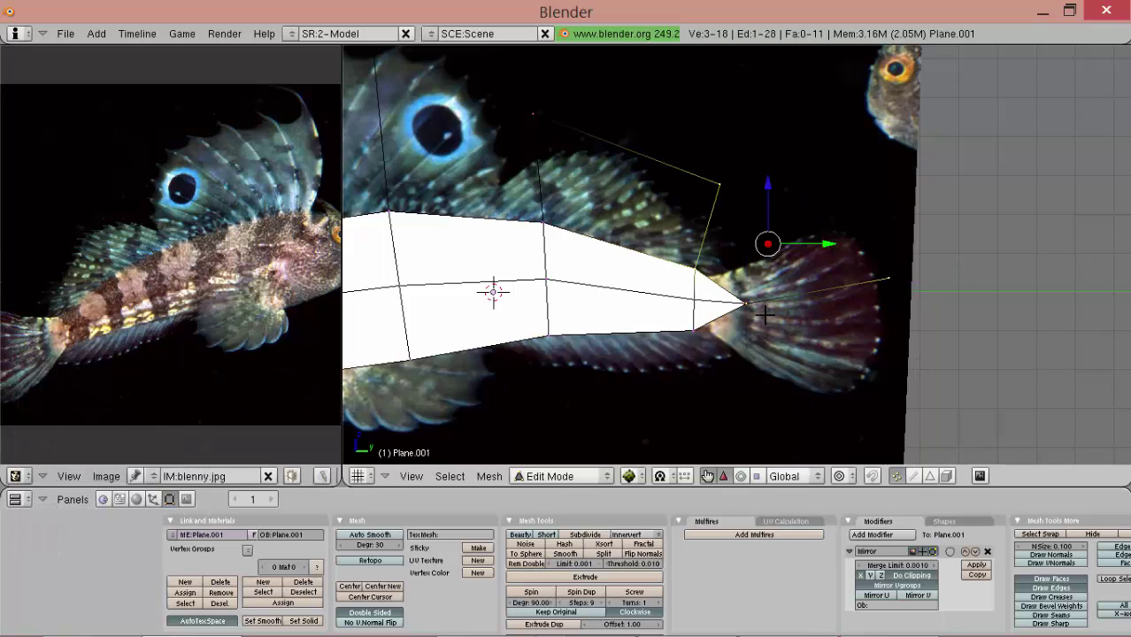
key("shift+f")
left_click(871, 238)
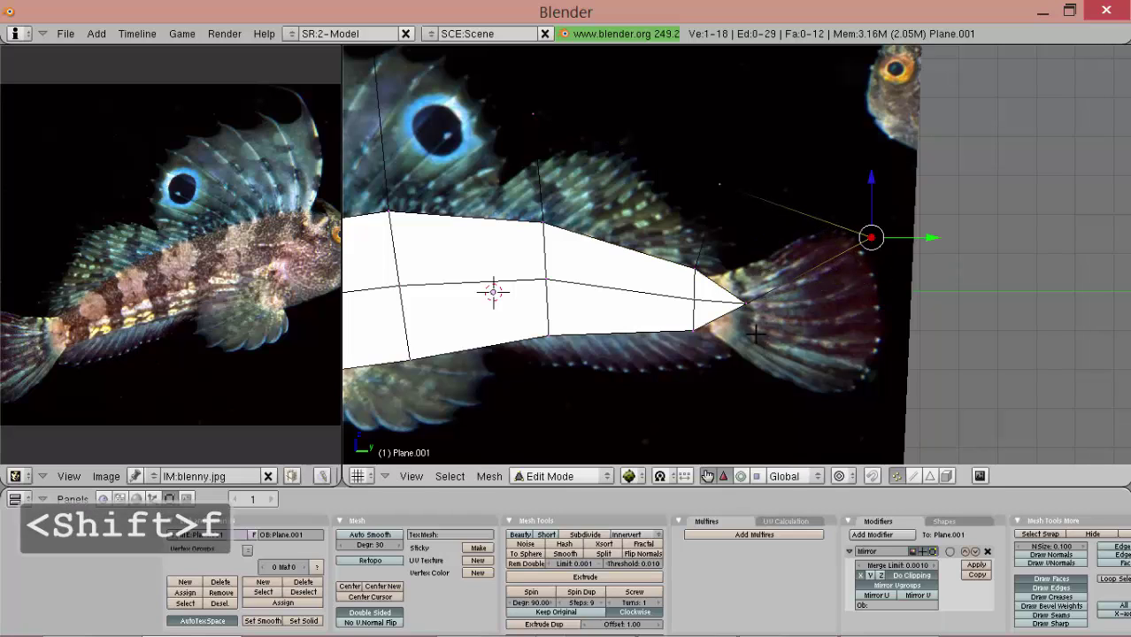
Extrude the tail-tip vertex to the tail fin's lower corner and fill the tail fin face between the two corners.
right_click(754, 319)
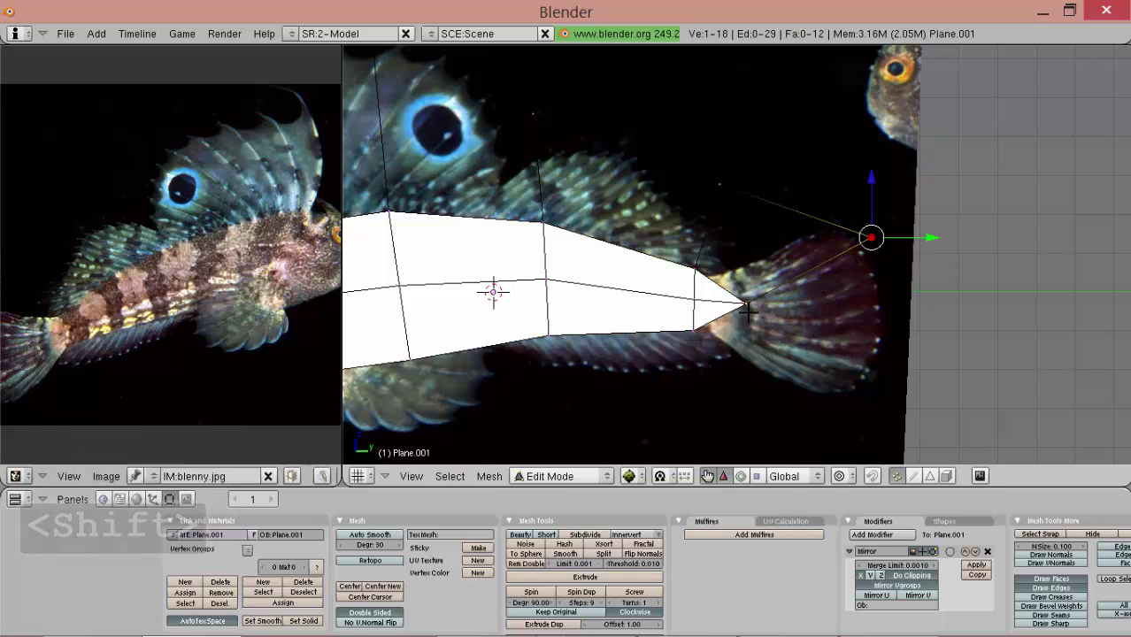
key("e")
left_click(944, 432)
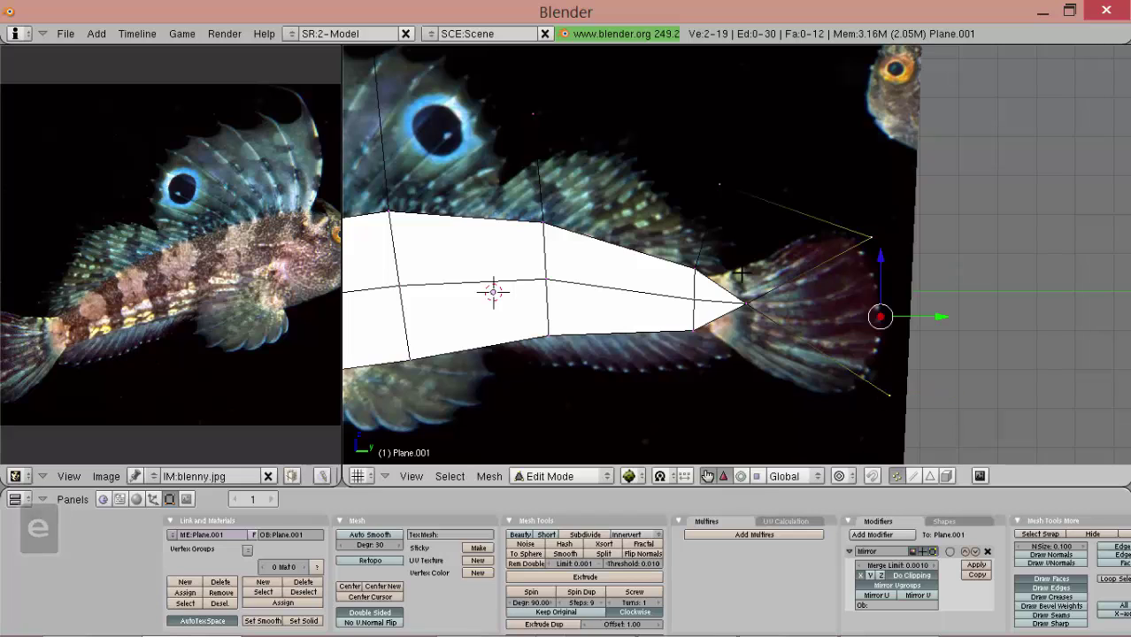
key("shift+f")
Extrude the rearmost belly vertex downward and fill a face between it and the tail fin's lower edge.
right_click(745, 321)
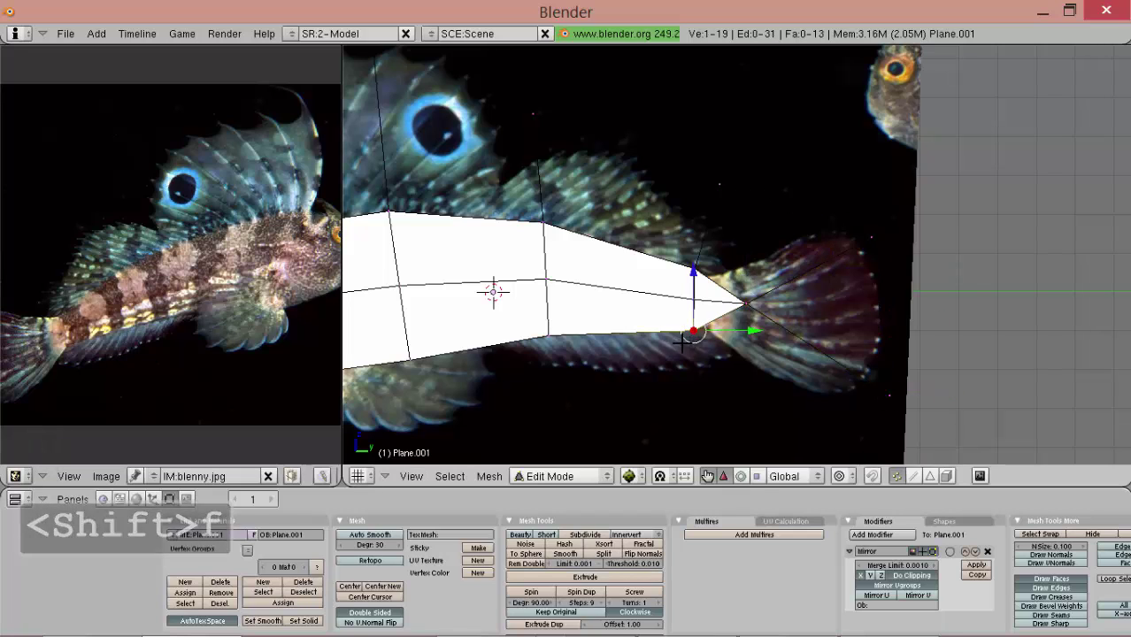
left_click_drag(688, 341, 712, 318, "alt+shift")
key("alt+e")
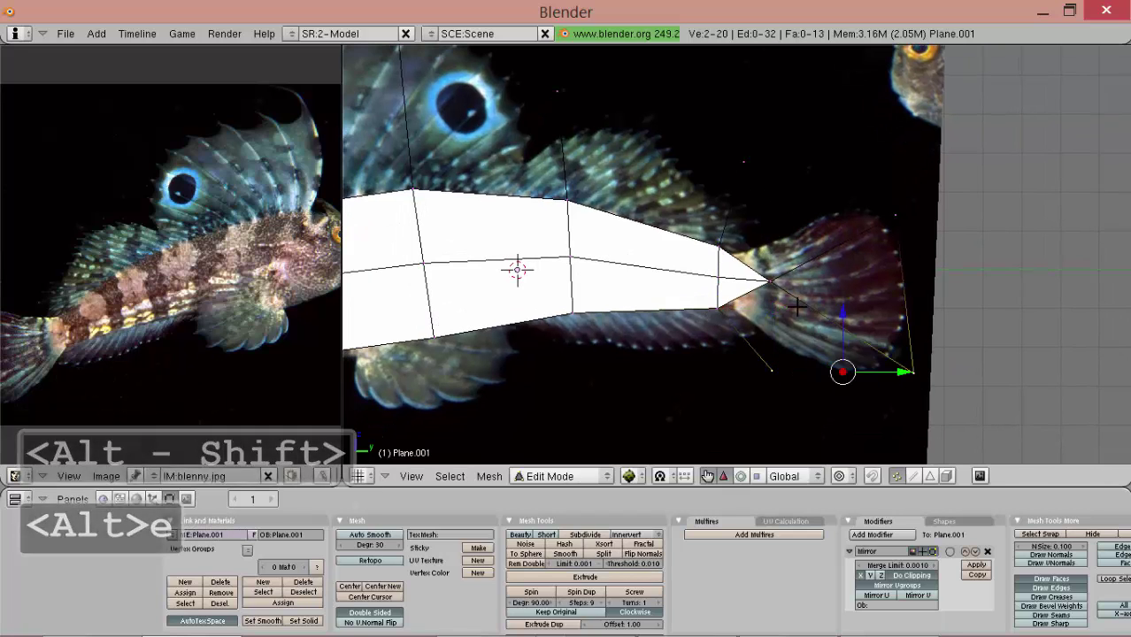
key("shift+f")
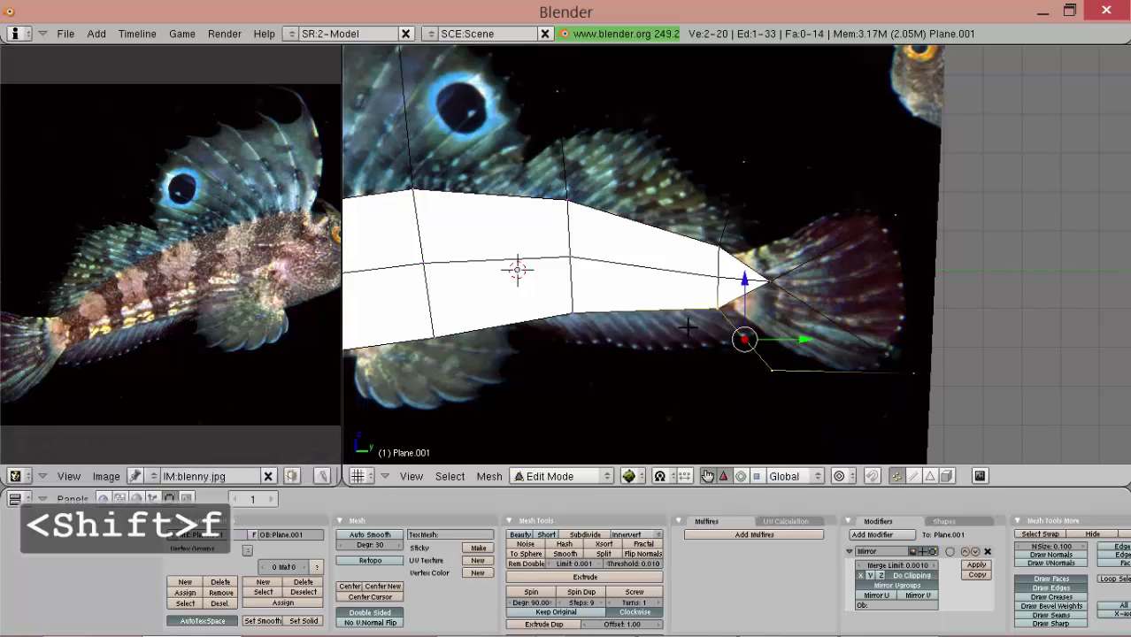
Extrude the middle belly vertex below the anal fin and fill the faces joining it to the neighbouring belly vertices.
right_click(582, 317)
key("e")
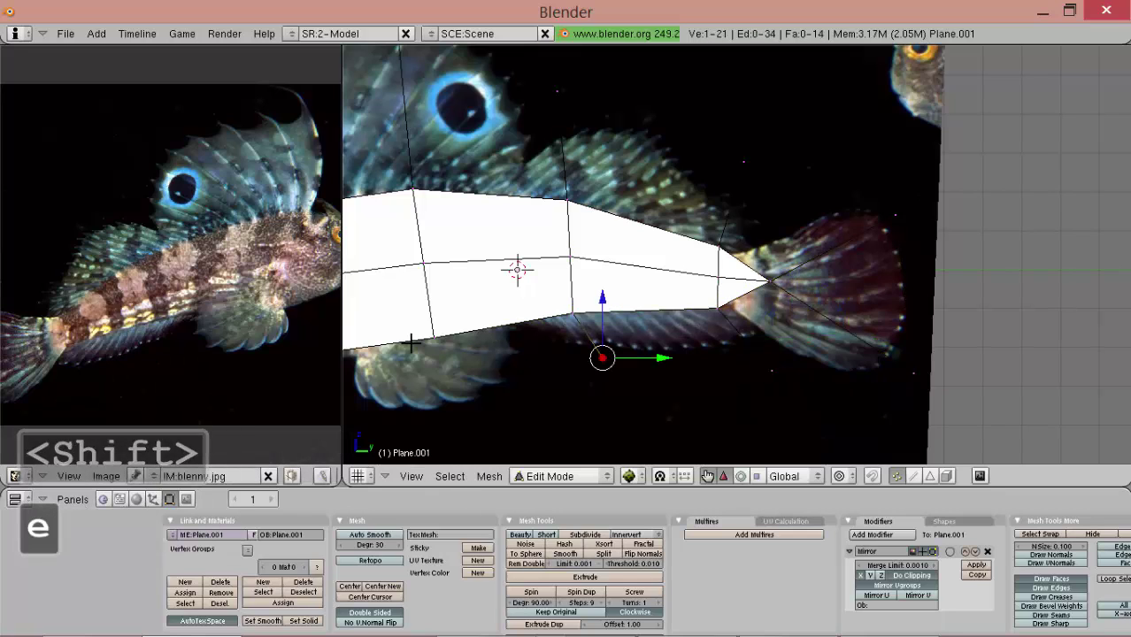
right_click(414, 342, "shift")
right_click(582, 315, "shift")
key("shift+f")
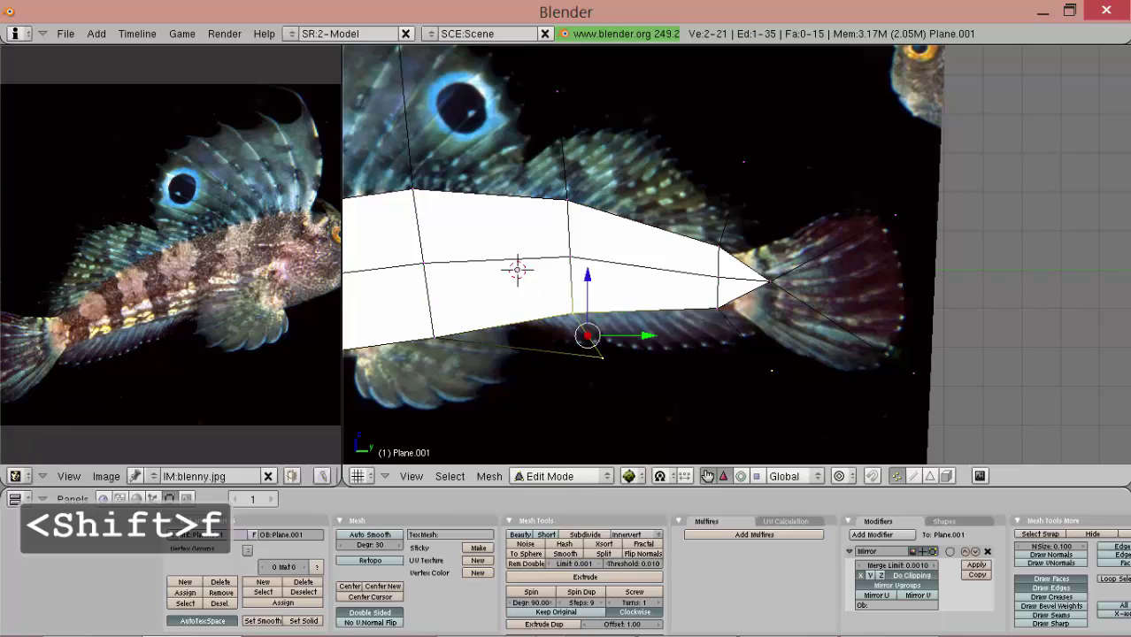
right_click(723, 324, "shift")
key("shift+f")
Move the tail fin's lower corner vertex down and its upper corner vertex up to enclose the fin outline.
left_click_drag(622, 335, 708, 334, "alt+shift")
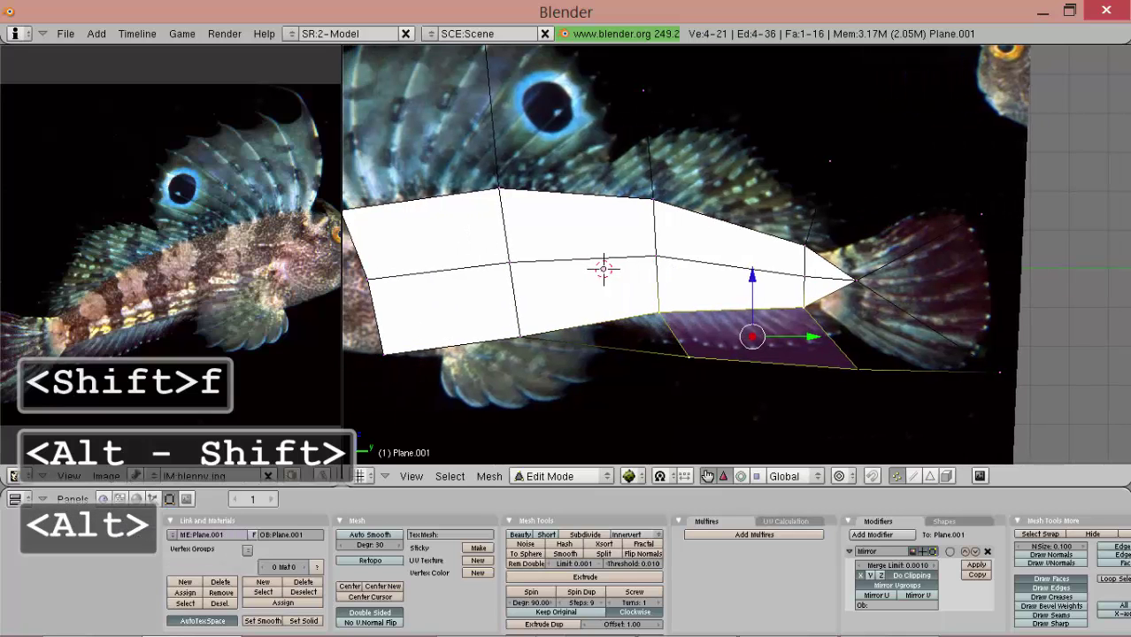
key("a")
key("a")
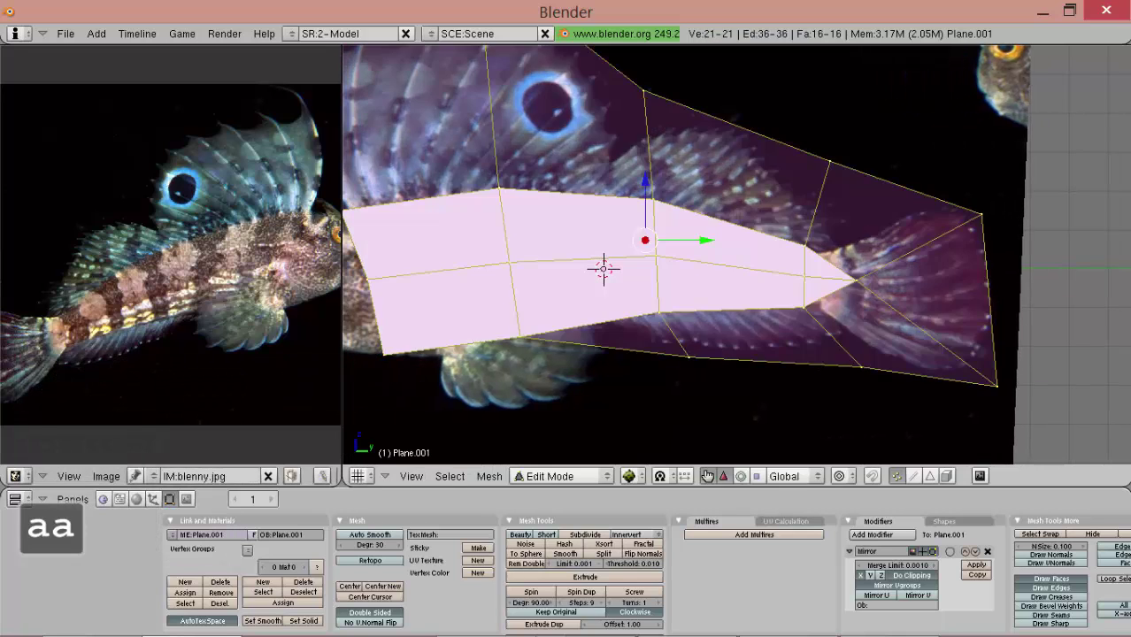
right_click(985, 200)
right_click(1018, 402, "shift")
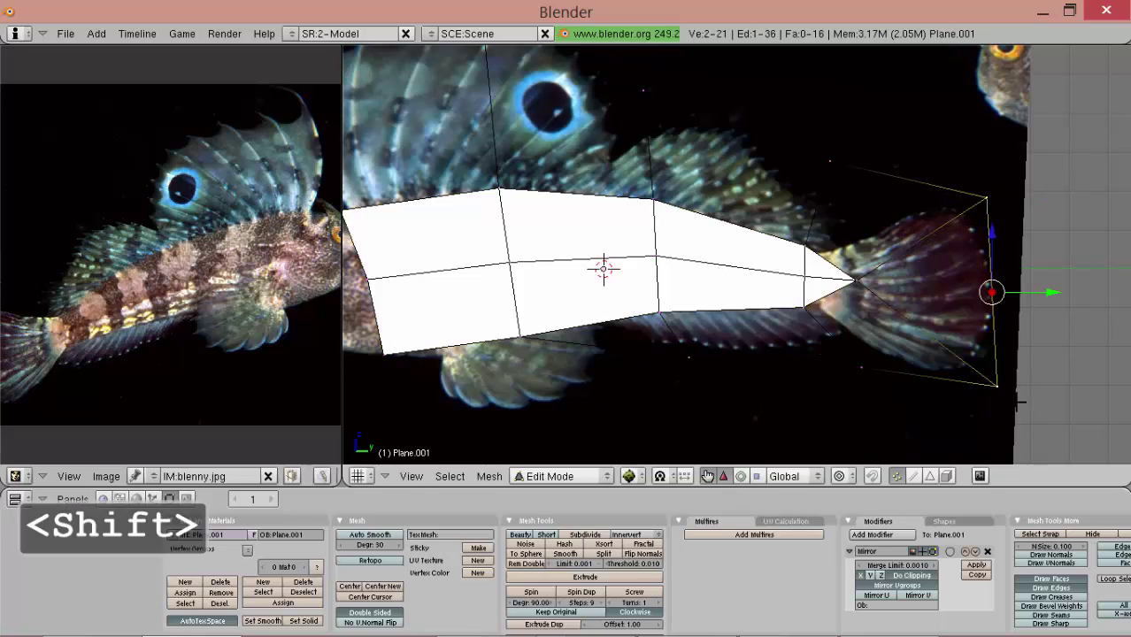
key("shift+w")
left_click(1015, 354)
key("ctrl+z")
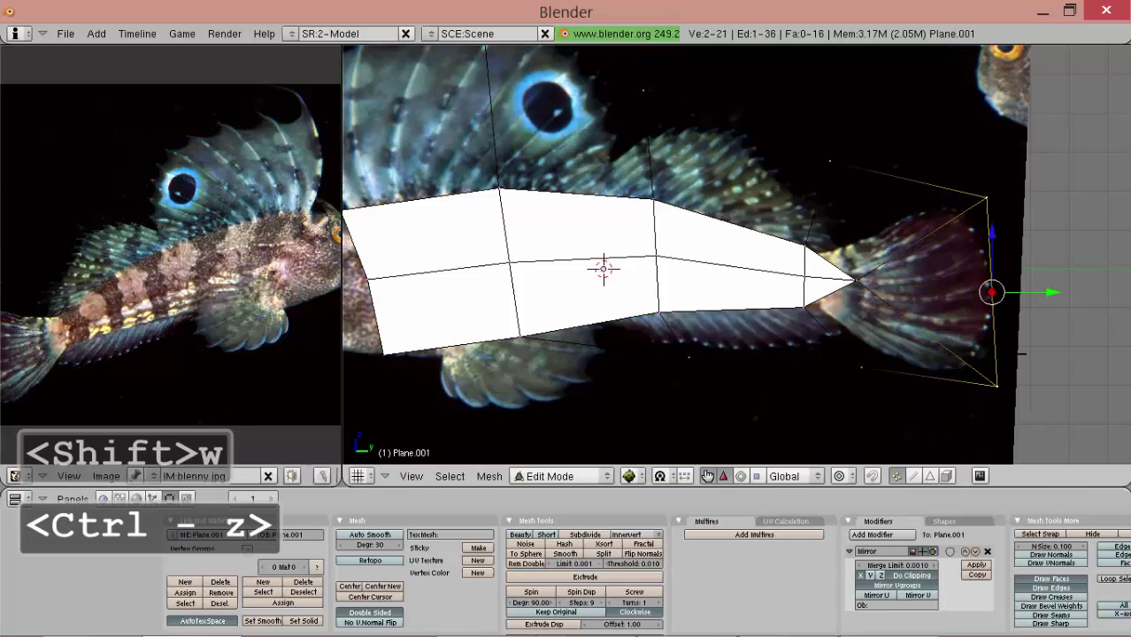
Reposition the rear anal fin vertex slightly forward and up beneath the tail base.
key("a")
key("a")
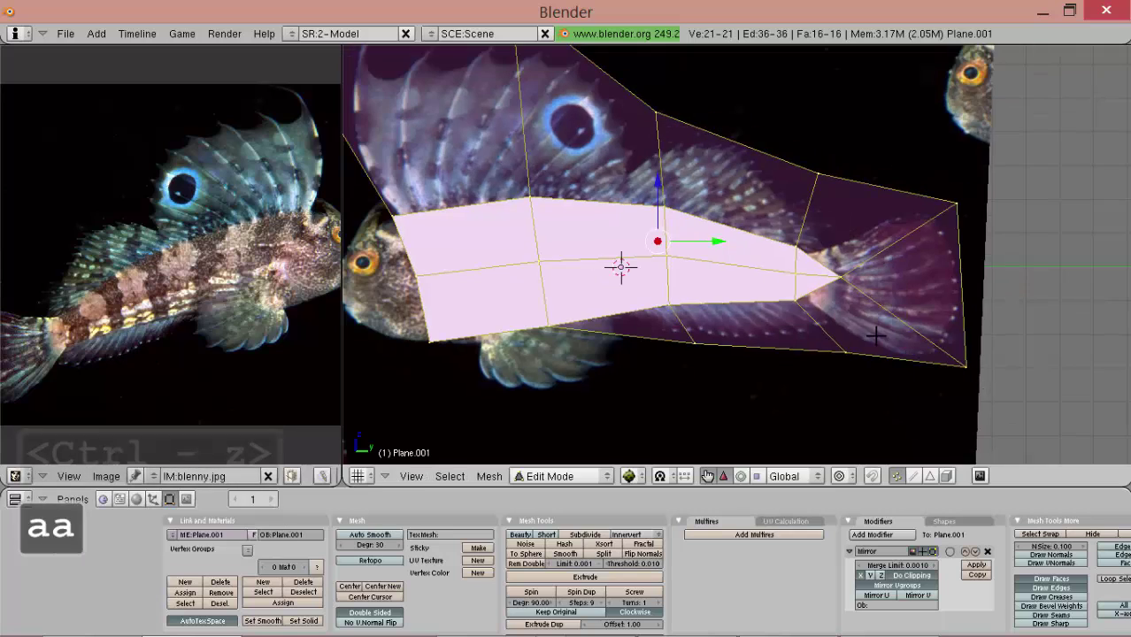
middle_click_drag(874, 335, 926, 339, "shift")
scroll(926, 339, "down", 1)
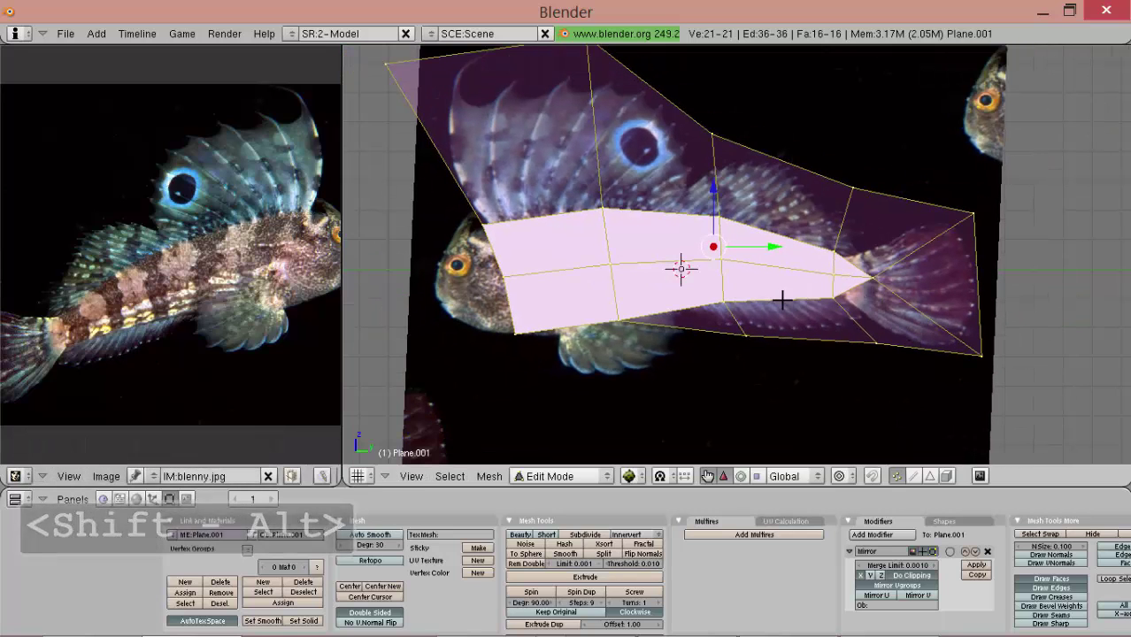
left_click_drag(782, 301, 807, 294, "alt+shift")
right_click_drag(900, 337, 874, 333)
key("a")
key("a")
Fine-tune the two rear dorsal fin vertices around the outline of the second dorsal fin.
right_click_drag(877, 180, 869, 192)
right_click_drag(736, 127, 745, 118)
right_click_drag(869, 193, 876, 186)
key("a")
key("a")
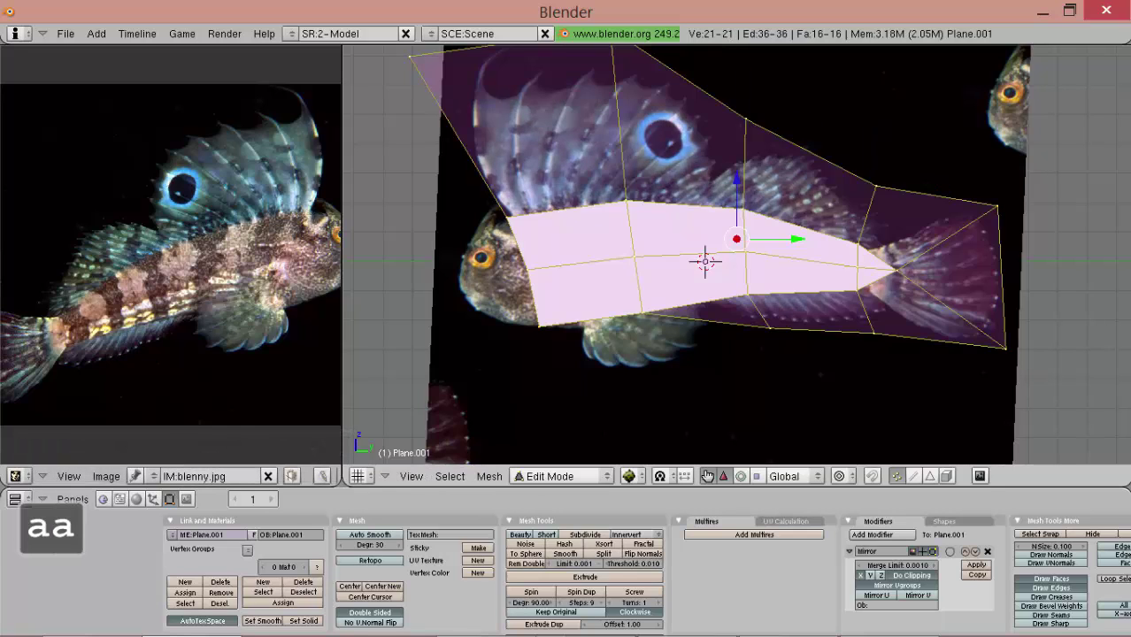
Nudge the two anal fin vertices slightly upward so they sit closer to the fin's lower edge.
right_click_drag(874, 334, 874, 329)
key("a")
right_click_drag(771, 328, 769, 326)
left_click_drag(645, 333, 742, 324, "alt+shift")
scroll(745, 343, "up", 2)
right_click(744, 343)
key("g")
key("Return")
Set the fish mesh's draw type to Wire.
left_click_drag(574, 184, 679, 189, "alt+shift")
left_click_drag(759, 458, 760, 457, "ctrl")
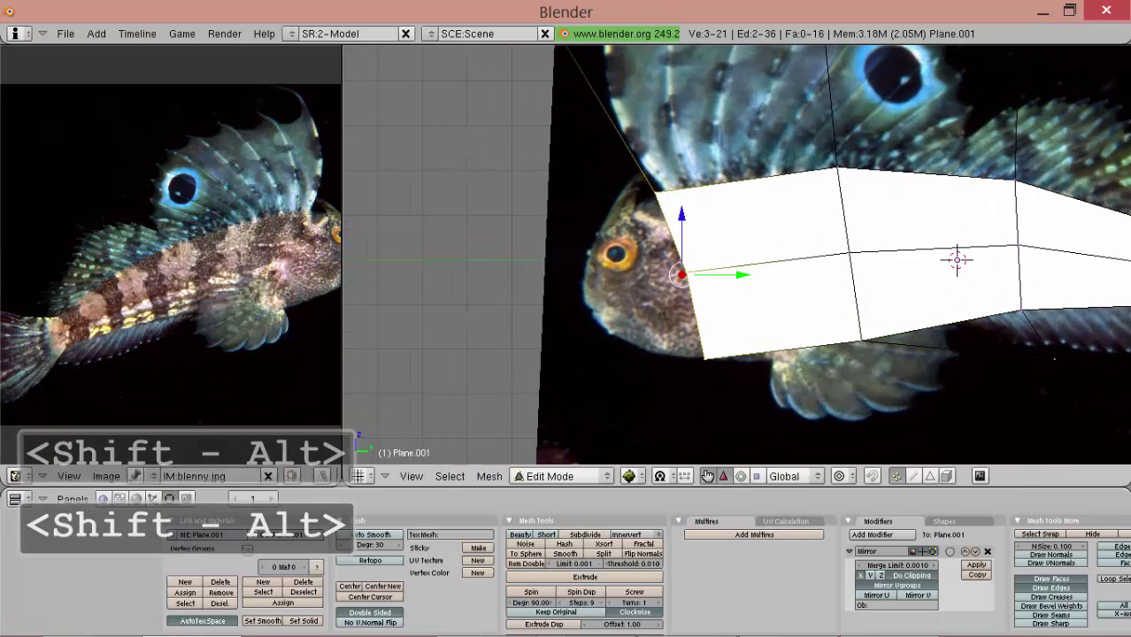
left_click(154, 499)
left_click(541, 595)
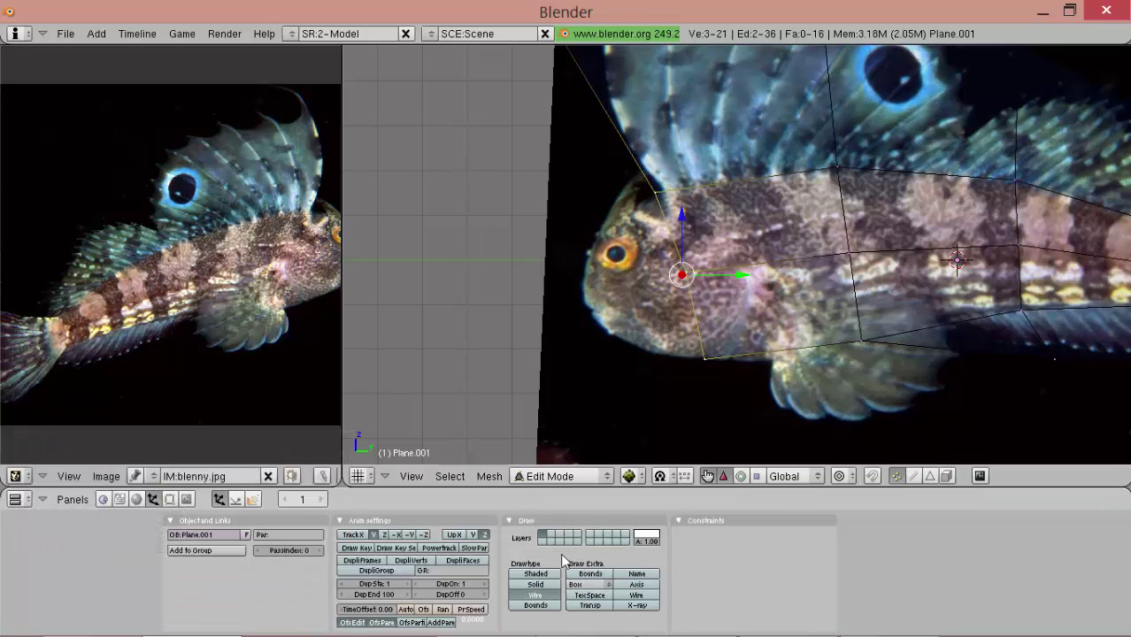
scroll(796, 327, "down", 5)
left_click_drag(813, 318, 747, 352, "alt+shift")
scroll(746, 352, "up", 4)
key("a")
key("a")
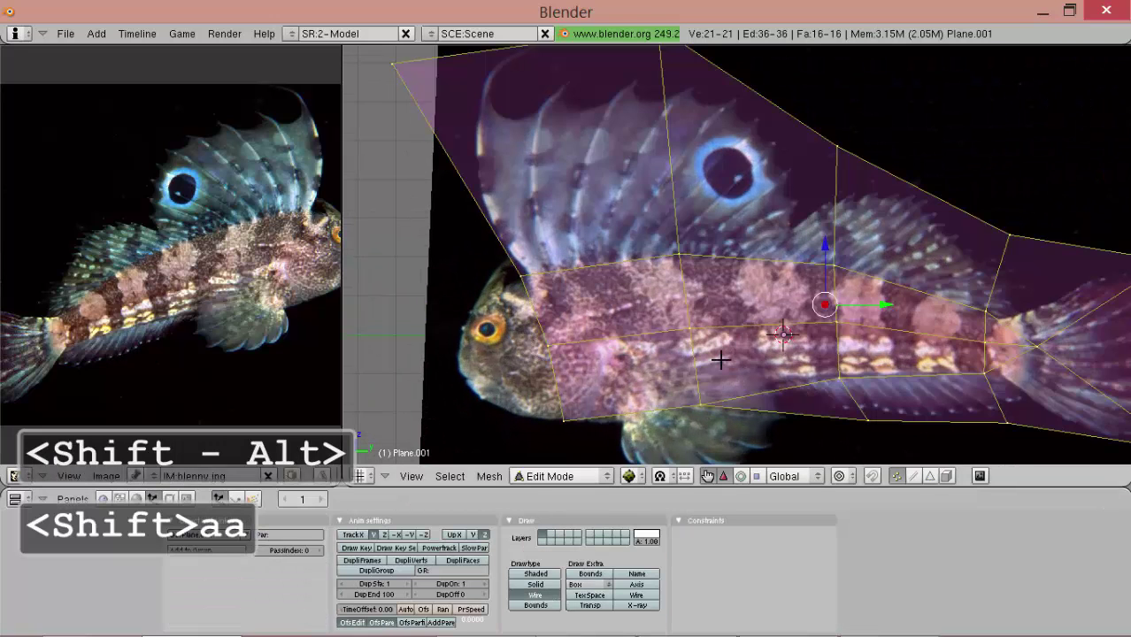
left_click_drag(696, 386, 696, 252, "alt+shift")
scroll(697, 252, "up", 2)
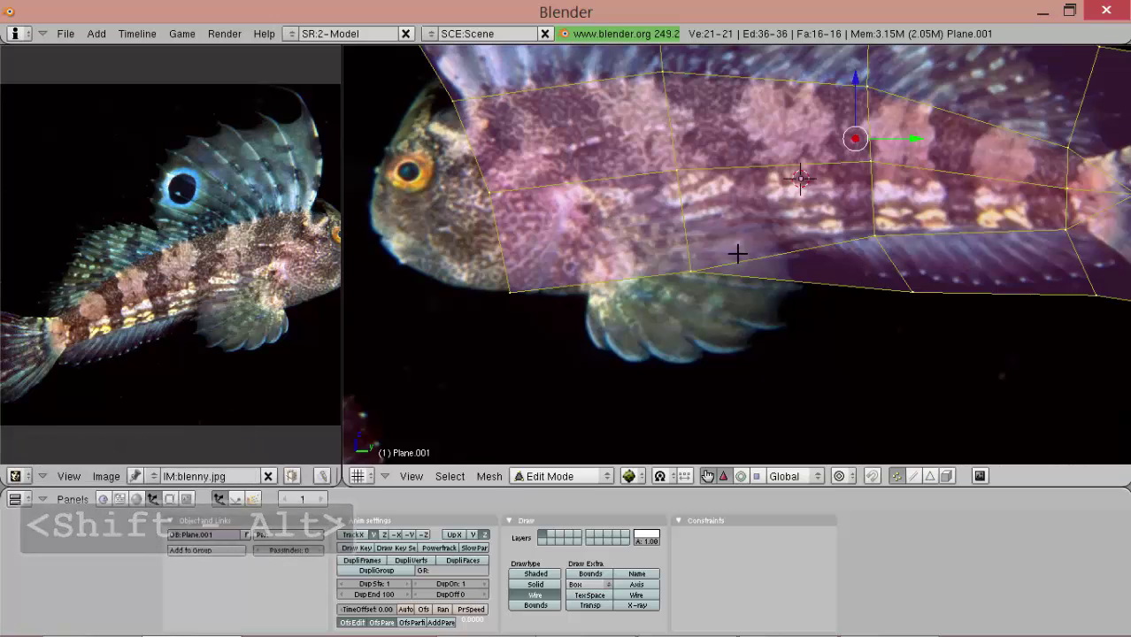
In top view, move the front side vertex along the X axis to adjust the body's width.
left_click_drag(515, 242, 773, 317, "alt+shift")
scroll(603, 278, "down", 3)
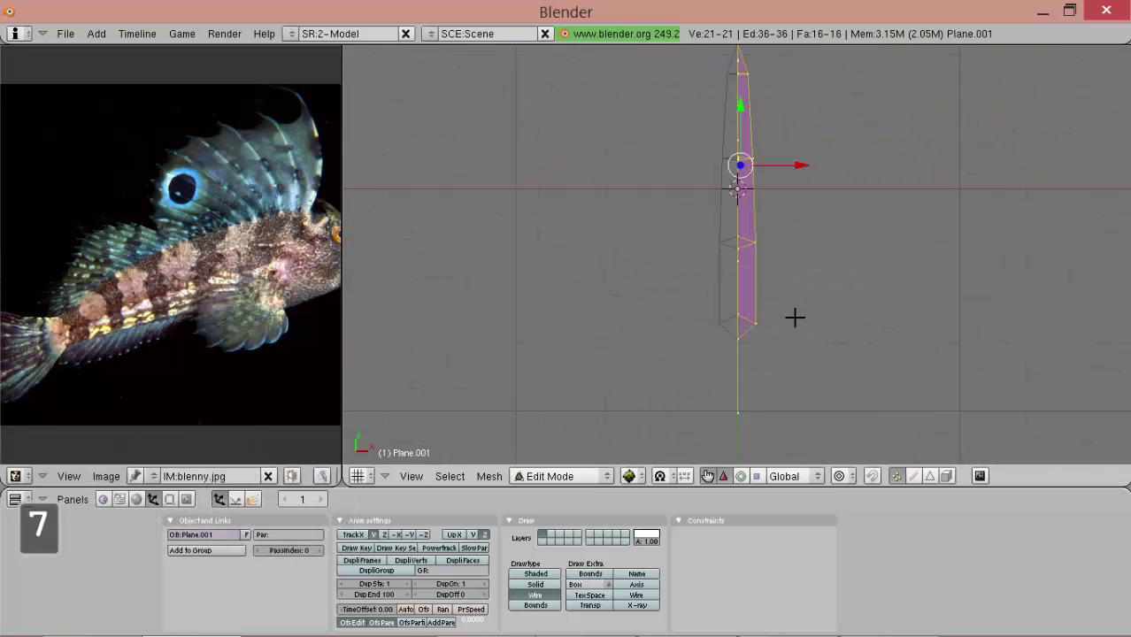
right_click(775, 329, "shift")
key("g")
key("x")
mouse_move(791, 246)
left_mouse_down("alt+shift")
mouse_move(778, 237)
mouse_move(808, 233)
left_mouse_up("alt+shift")
left_click_drag(804, 299, 790, 235, "alt")
middle_click_drag(790, 234, 751, 261)
Move the rear side vertices slightly inward along the X axis to narrow the body toward the tail.
right_click(737, 132, "shift")
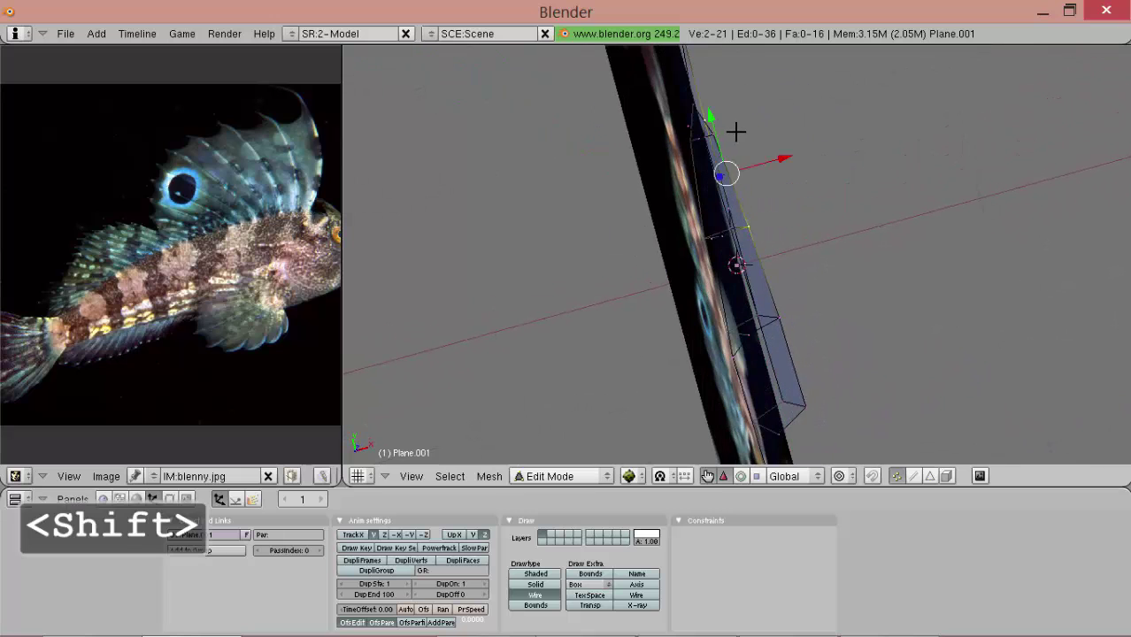
right_click(758, 218, "shift")
middle_click_drag(765, 207, 785, 196)
left_click_drag(788, 162, 780, 166)
middle_click_drag(836, 186, 708, 188)
middle_click_drag(867, 355, 782, 363)
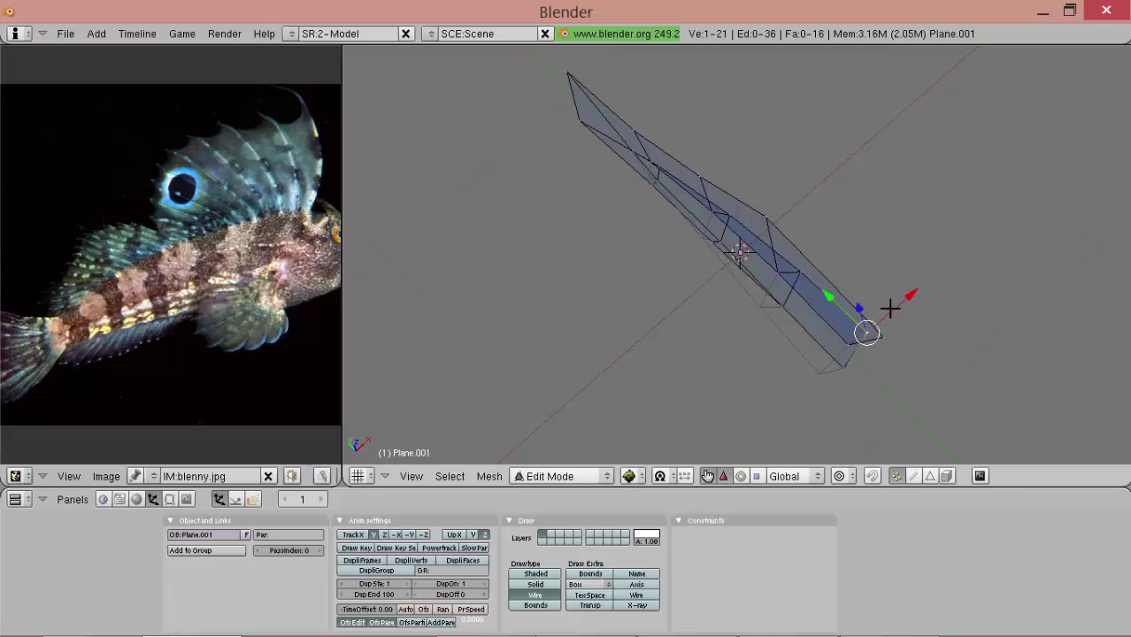
In side view, raise the front side vertex behind the fish's eye.
middle_click_drag(879, 298, 797, 347)
key("KP_3")
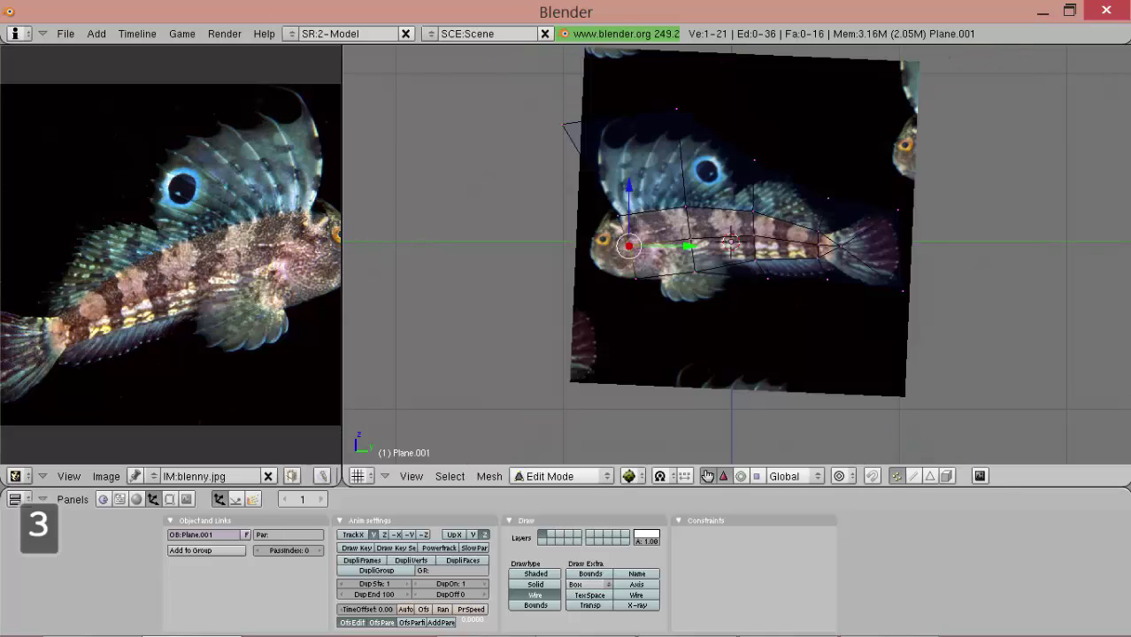
scroll(647, 247, "up", 3)
left_click_drag(576, 262, 646, 264, "alt+shift")
scroll(707, 347, "up", 2)
key("g")
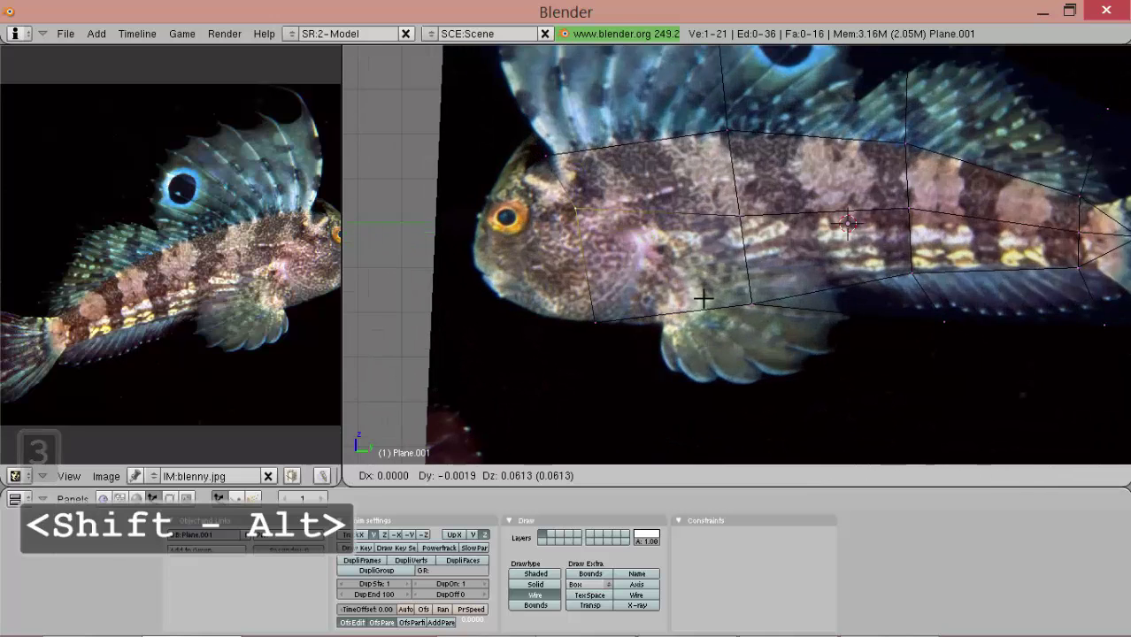
left_click(695, 287)
Subdivide the front edge between the side vertex and the belly vertex and place the new vertex just above the belly line.
right_click(618, 305, "shift")
key("w")
left_click(617, 304)
key("g")
left_click(596, 281)
Adjust the new lower side vertex along the X axis to shape the width behind the head.
left_click_drag(722, 298, 845, 301, "alt+shift")
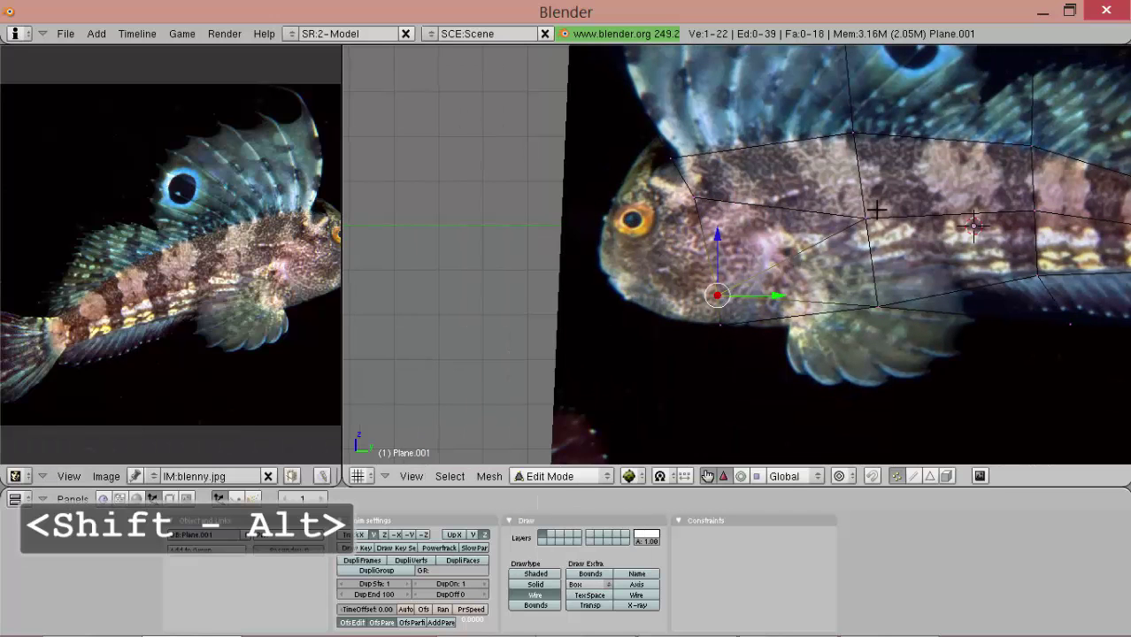
left_click_drag(717, 241, 876, 280, "alt")
right_click(752, 304)
left_click_drag(801, 312, 812, 314)
middle_click_drag(787, 225, 797, 201)
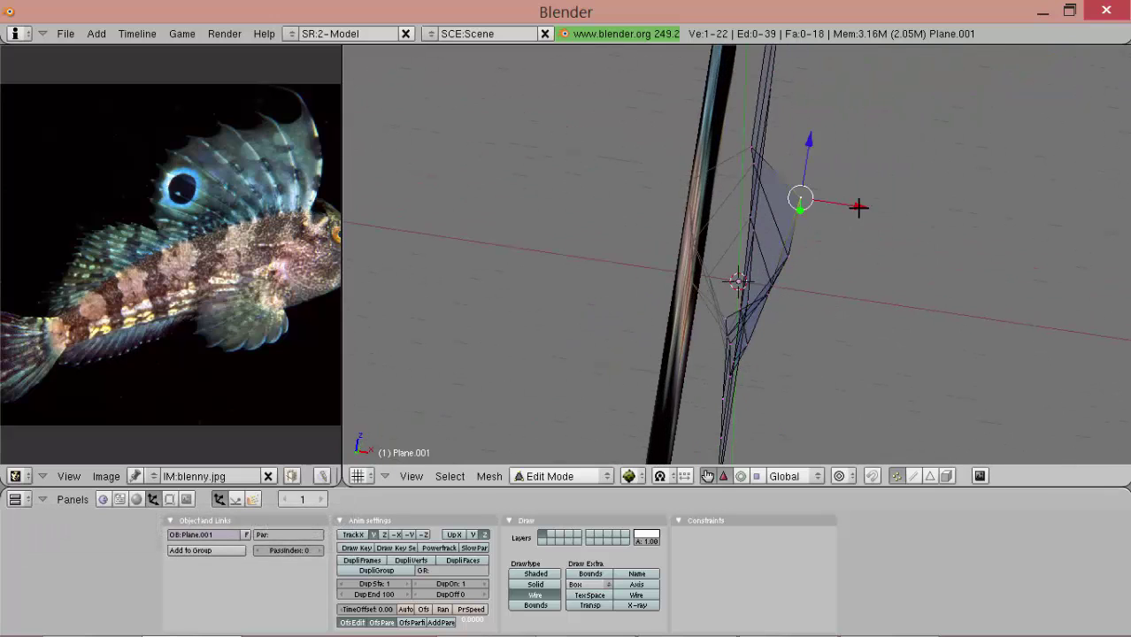
left_click_drag(859, 206, 853, 200)
left_click_drag(844, 208, 842, 288, "alt")
Extrude the body's four front edge vertices forward to the eye, then scale the new edge down and rotate it.
right_click(803, 242, "shift")
key("KP_3")
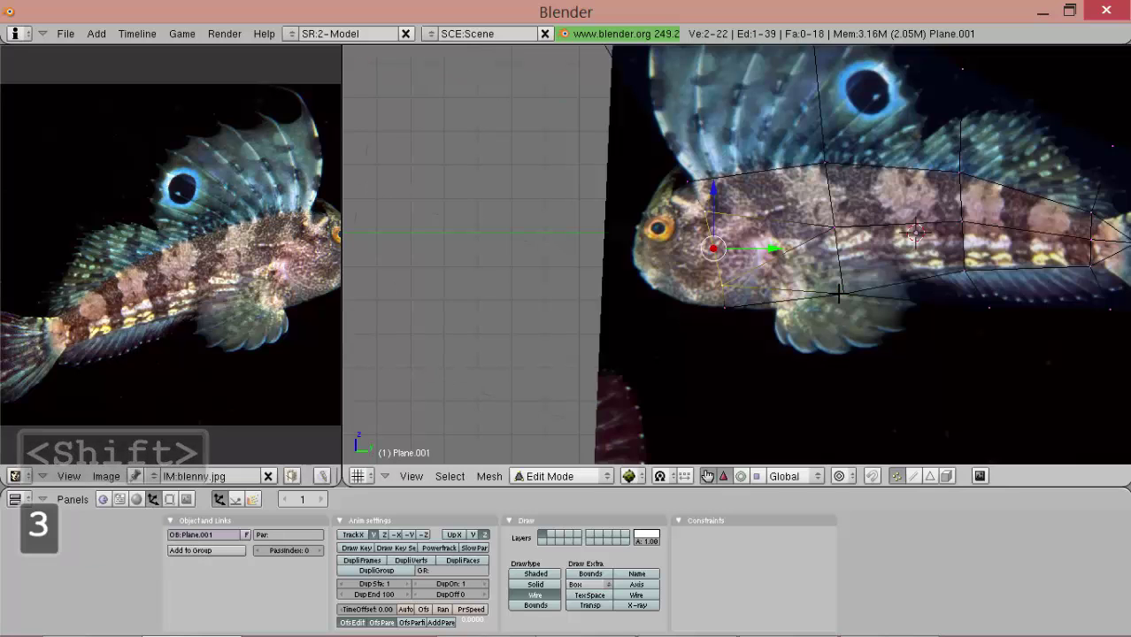
scroll(680, 277, "up", 1)
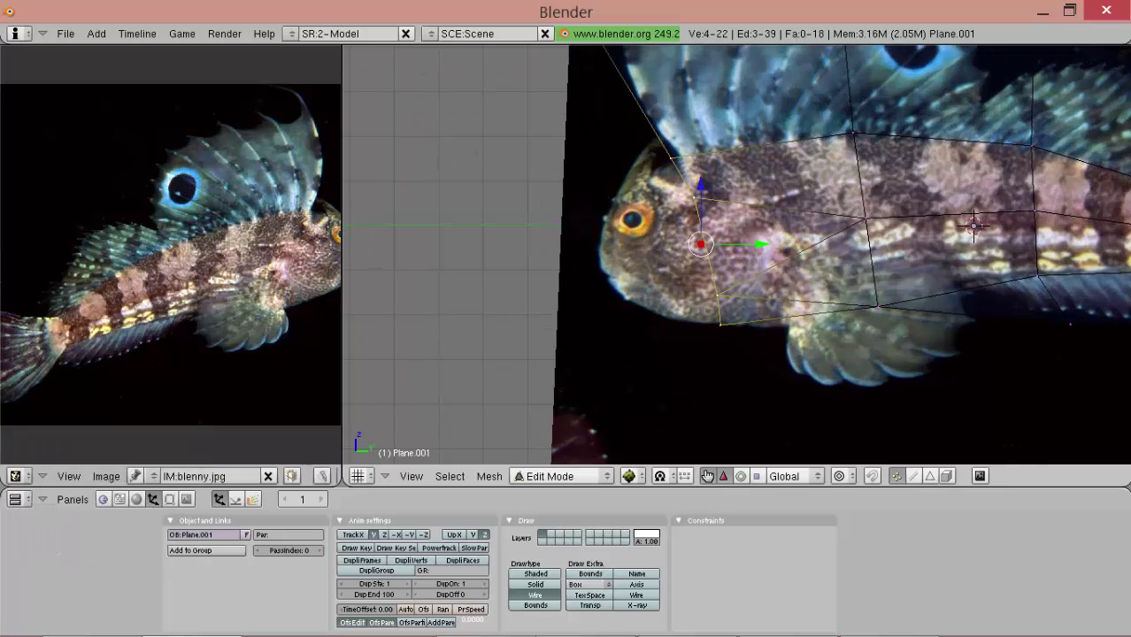
left_click(735, 370)
left_click(675, 380)
key("s")
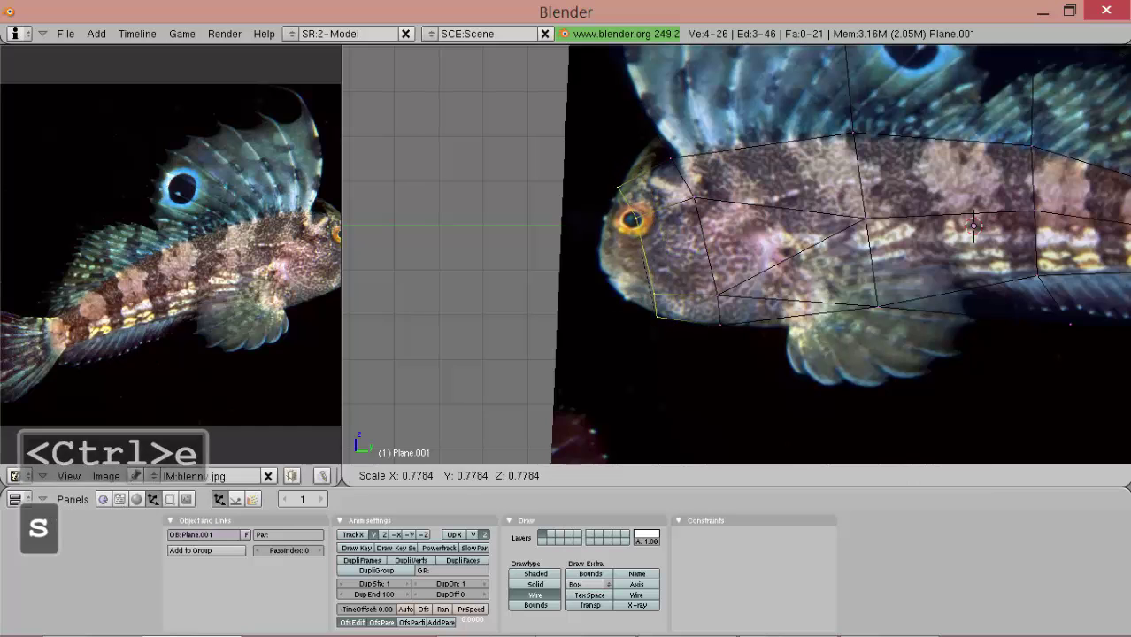
left_click(666, 348)
key("s")
key("r")
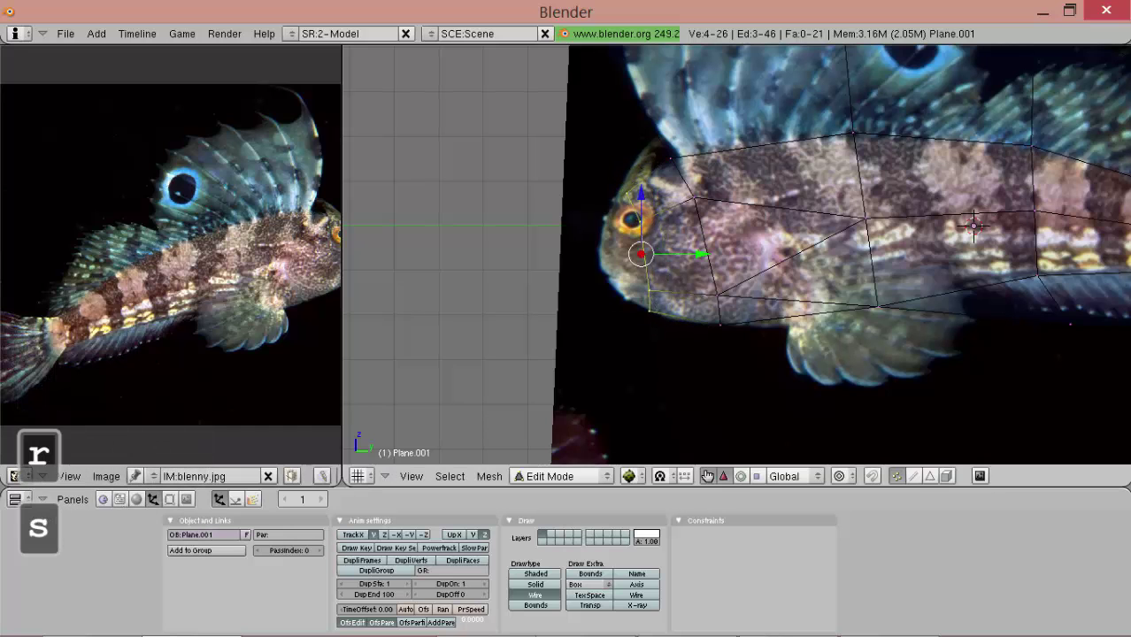
Extrude the upper three head vertices forward to the snout, scale the new edge down and position it along the face.
scroll(720, 348, "up", 1)
right_click(708, 252, "alt+shift")
key("shift+e")
left_click(681, 305)
key("s")
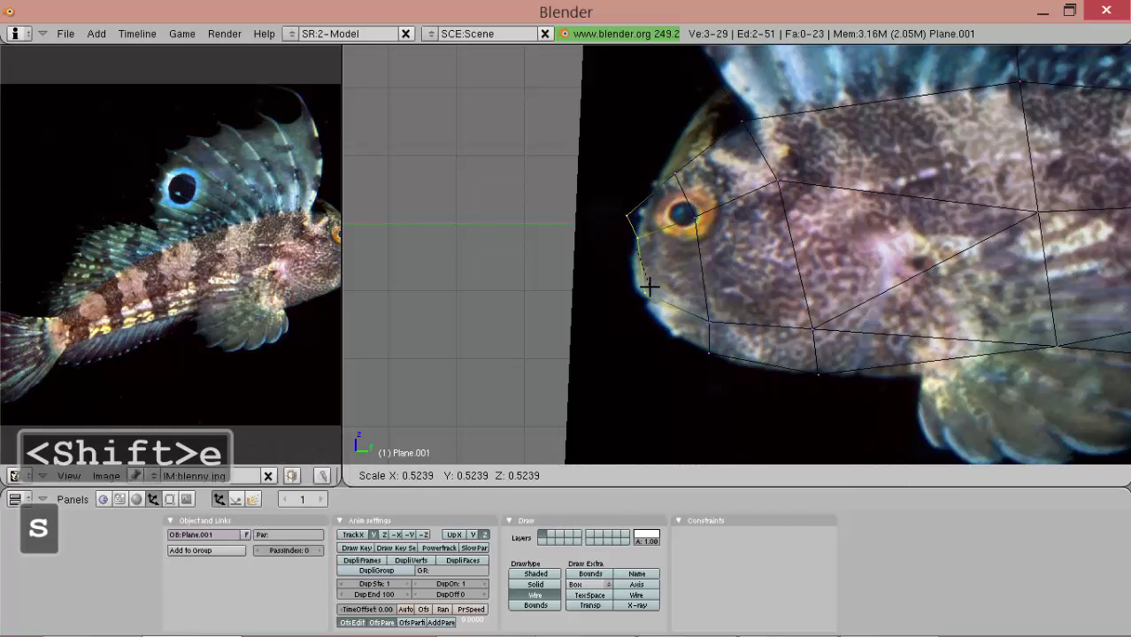
left_click(650, 287)
left_click_drag(679, 320, 684, 320)
left_click(694, 328)
key("g")
Raise the forehead vertices above the eye and reposition the vertices at the back of the head.
right_click(678, 170, "shift")
left_click_drag(737, 219, 729, 205)
left_click(721, 198)
right_click_drag(668, 163, 668, 152)
left_click(669, 152)
right_click_drag(782, 130, 757, 123)
right_click_drag(806, 206, 766, 176)
Nudge the vertices beside the eye and at the upper snout to follow the face outline.
right_click_drag(671, 187, 682, 181)
right_click_drag(649, 244, 644, 239)
right_click_drag(702, 192, 690, 182)
right_click_drag(643, 241, 638, 223)
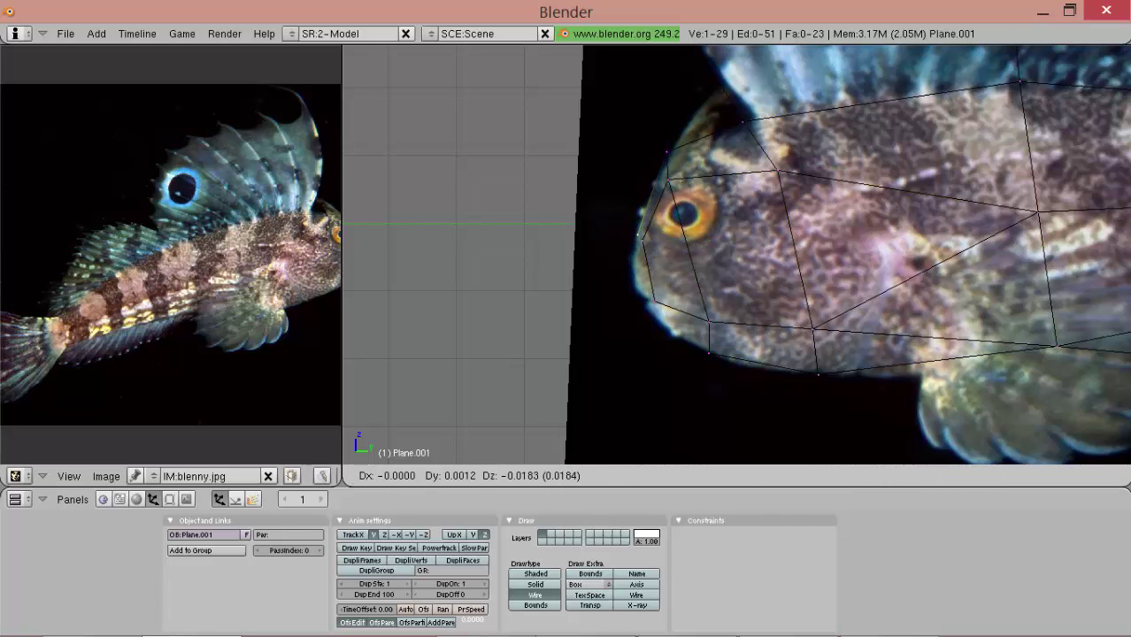
Extrude the three snout vertices, scale the new edge and position it along the front of the face.
right_click(647, 247, "shift")
scroll(642, 275, "up", 4)
left_click_drag(581, 355, 707, 383, "alt+shift")
right_click(692, 343, "shift")
key("e")
left_click(693, 343)
left_click(667, 364)
key("s")
key("0")
left_click(702, 351)
left_click(707, 385)
Select the whole mesh and remove its duplicate vertices.
key("a")
key("a")
scroll(708, 383, "down", 4)
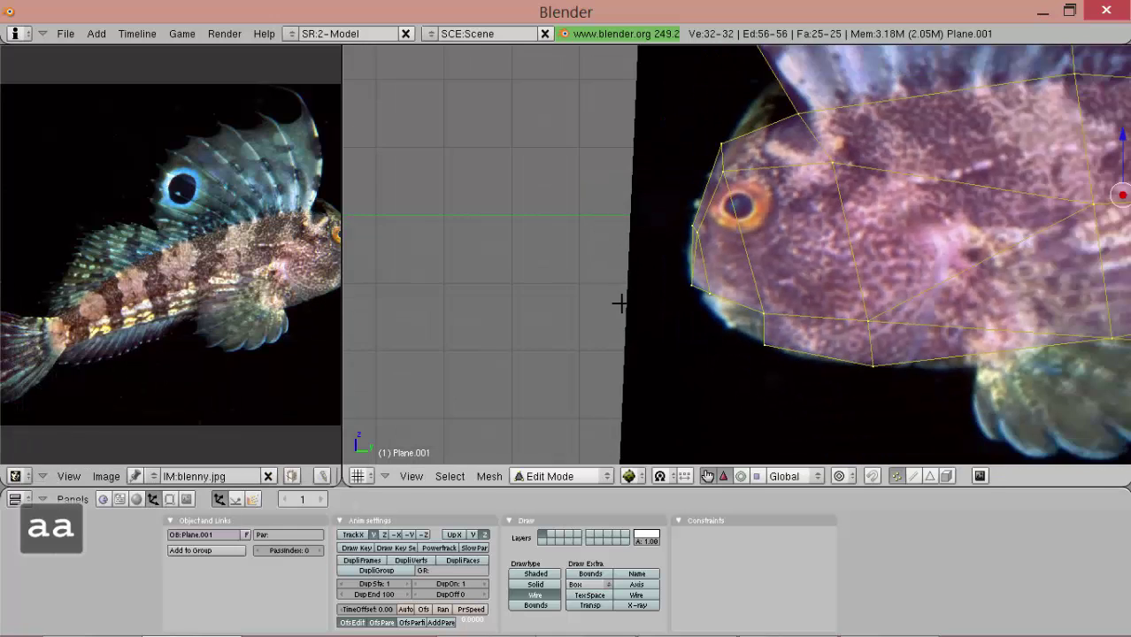
middle_click_drag(707, 383, 825, 322)
left_click(175, 499)
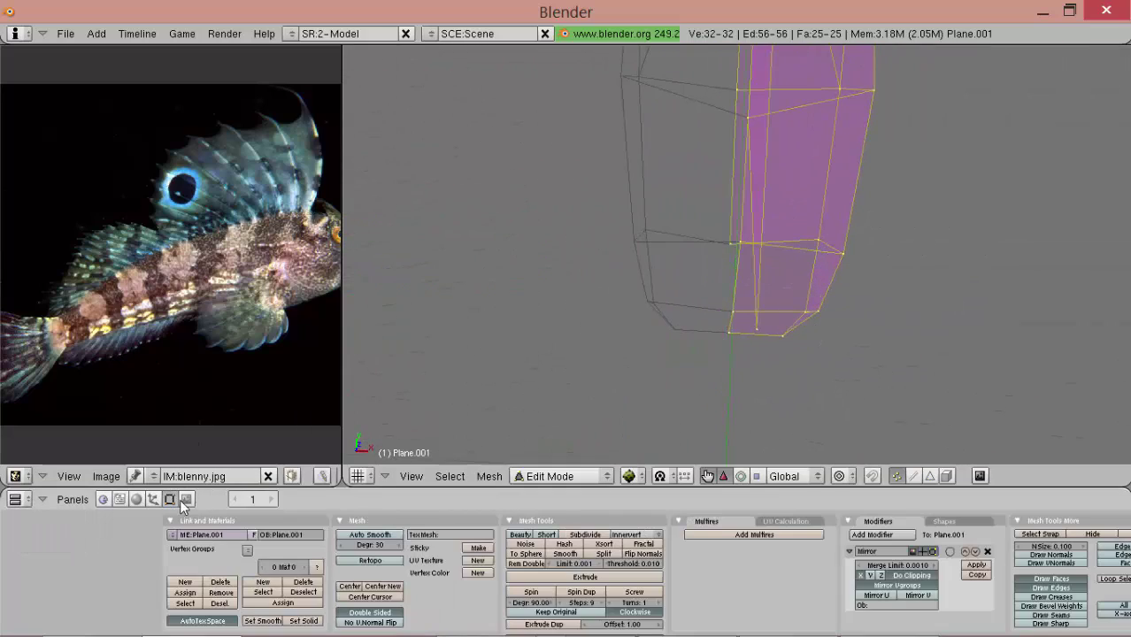
left_click(535, 569)
Move the two side vertices at the front of the face outward along the X axis.
middle_click_drag(728, 159, 800, 200)
right_click(799, 211)
key("g")
key("x")
left_click(837, 210)
right_click(761, 157, "shift")
key("g")
key("x")
left_click(810, 164)
Extrude a new chin vertex from the lower jaw to just below the mouth vertex and fill a face between them.
key("KP_3")
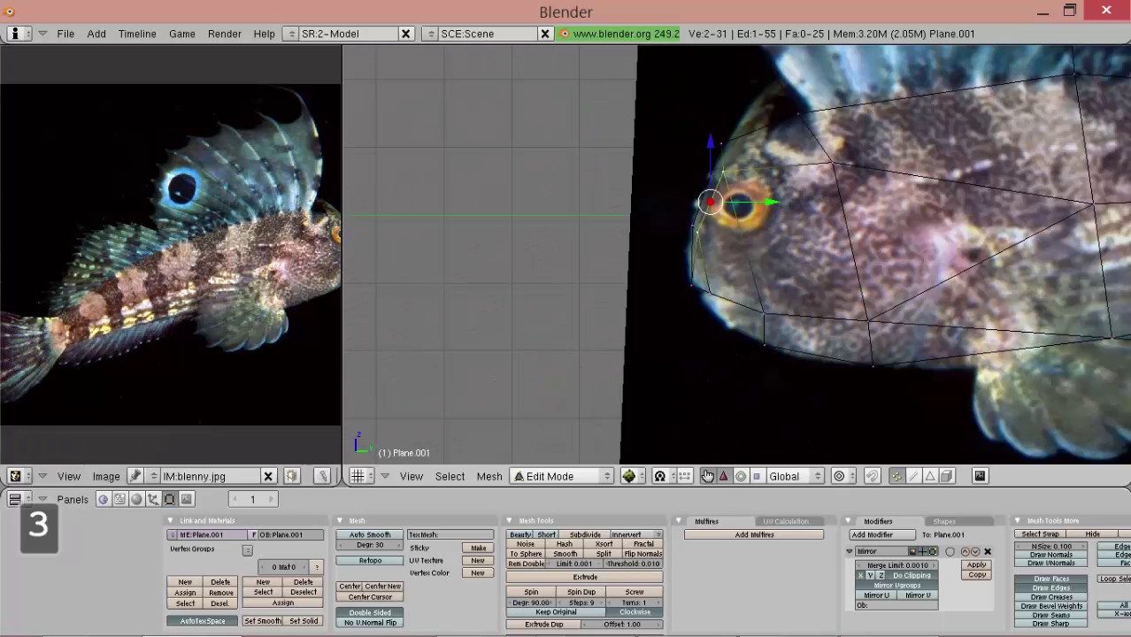
scroll(796, 239, "up", 2)
right_click(784, 364)
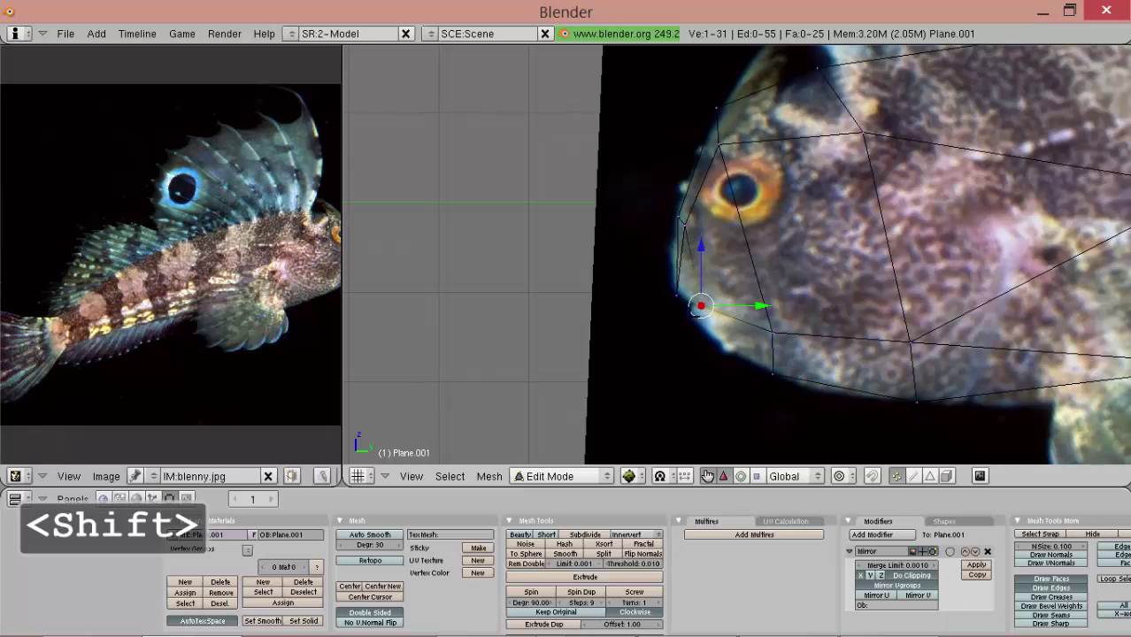
mouse_move(699, 320)
middle_mouse_down()
mouse_move(713, 298)
mouse_move(698, 315)
middle_mouse_up()
scroll(699, 315, "down", 1)
key("KP_3")
scroll(694, 316, "up", 2)
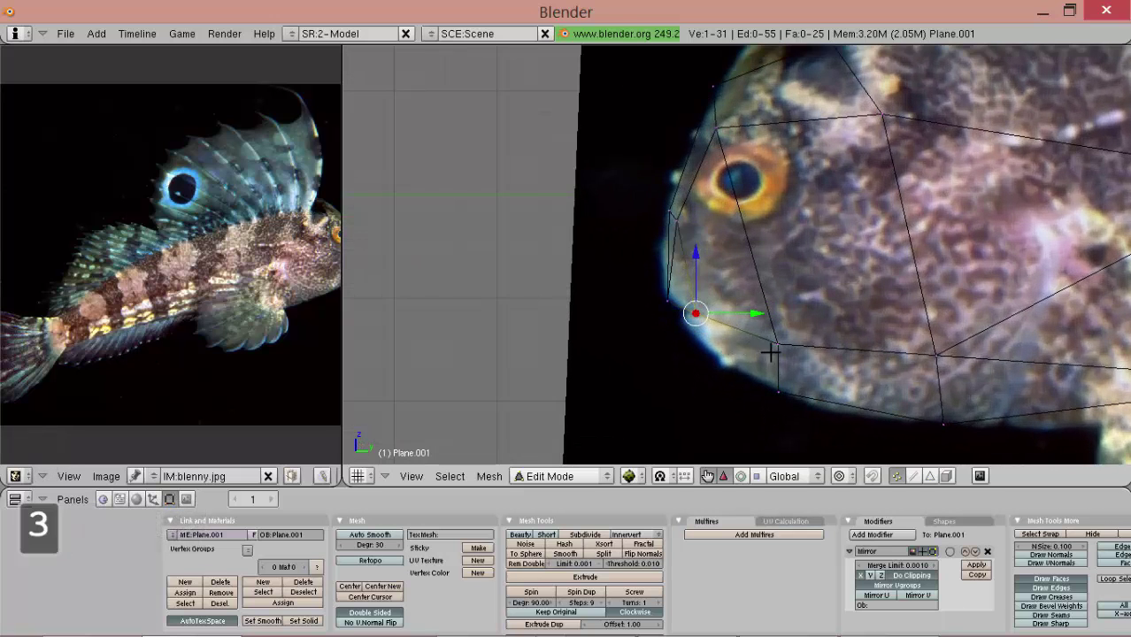
right_click(779, 392, "shift")
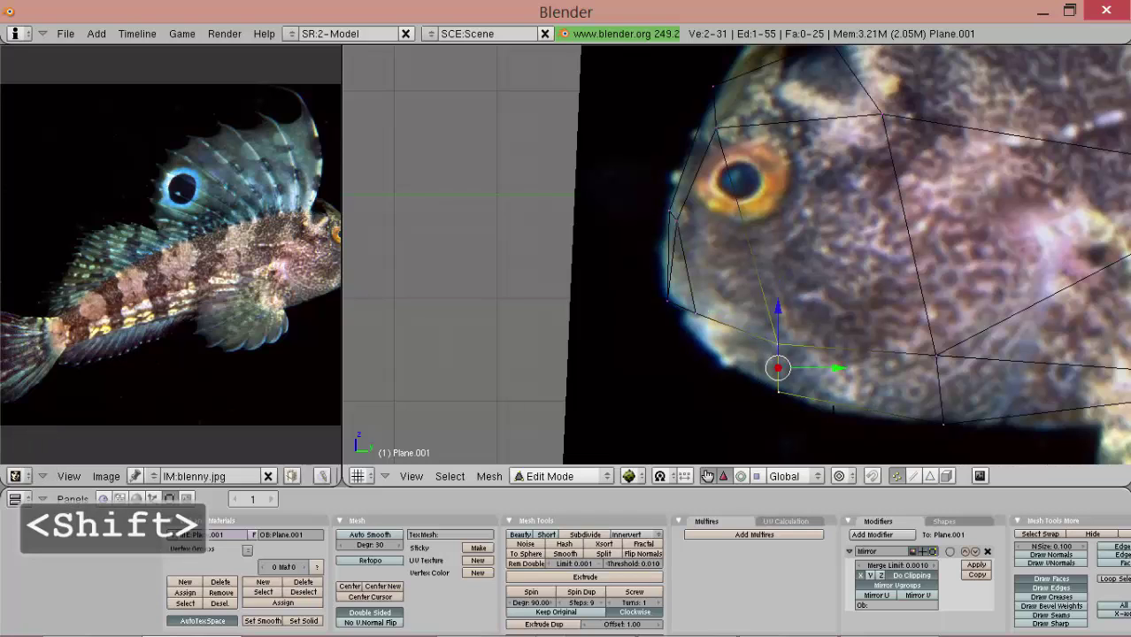
right_click(785, 393)
key("e")
left_click(703, 342)
right_click(777, 391, "shift")
key("shift+f")
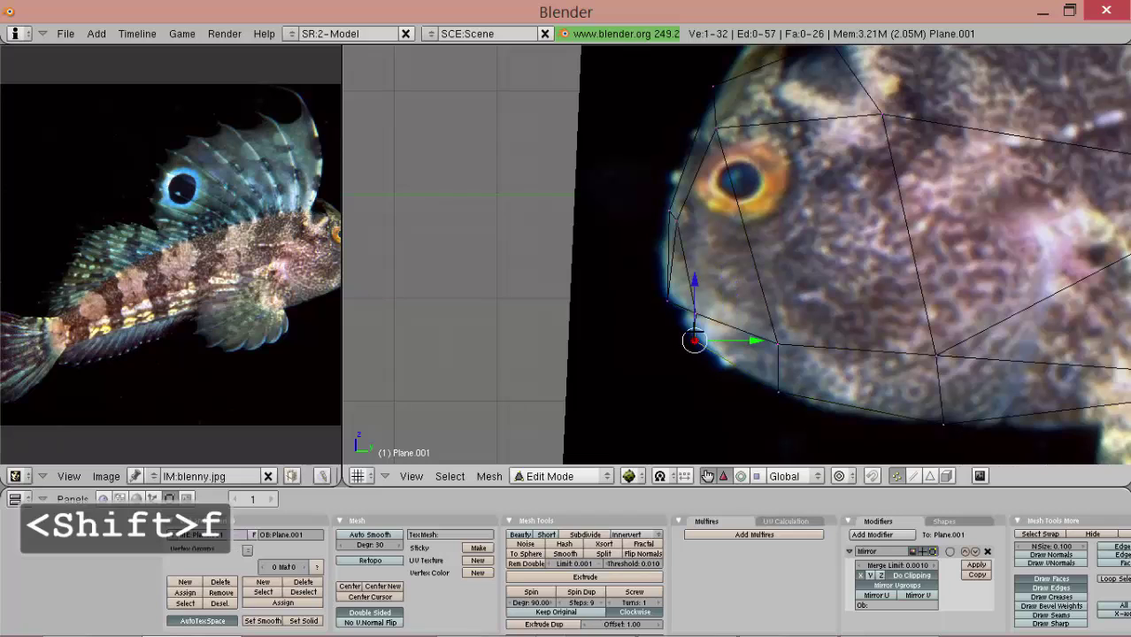
Extrude the short chin edge forward, scale it to 0 and place it between the snout tip and the chin.
scroll(690, 354, "up", 1)
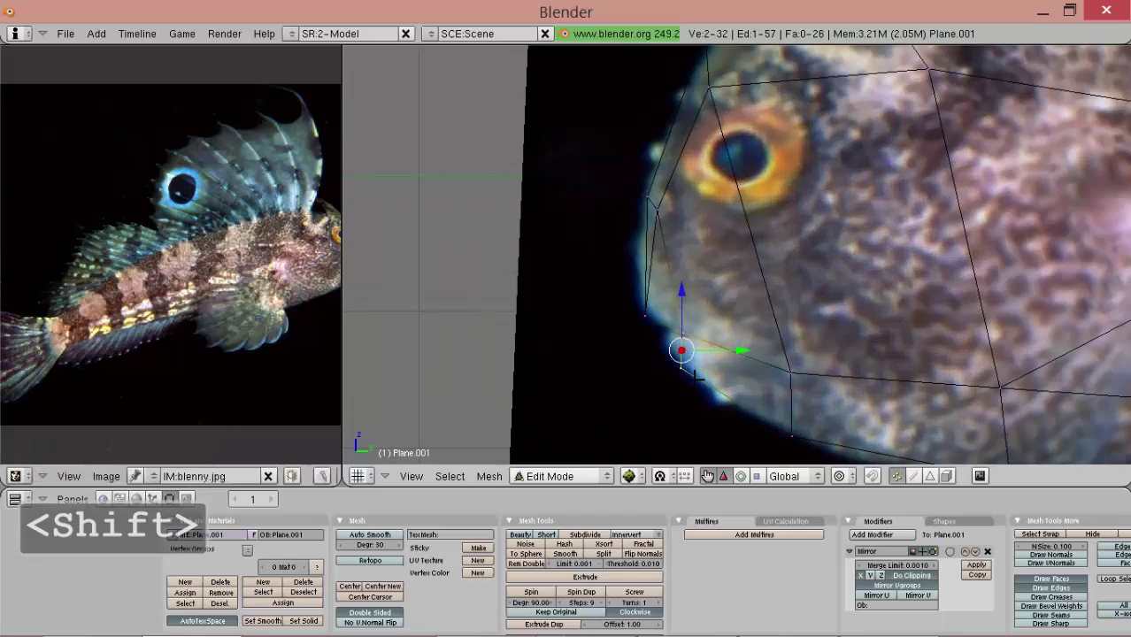
key("e")
left_click(656, 346)
key("s")
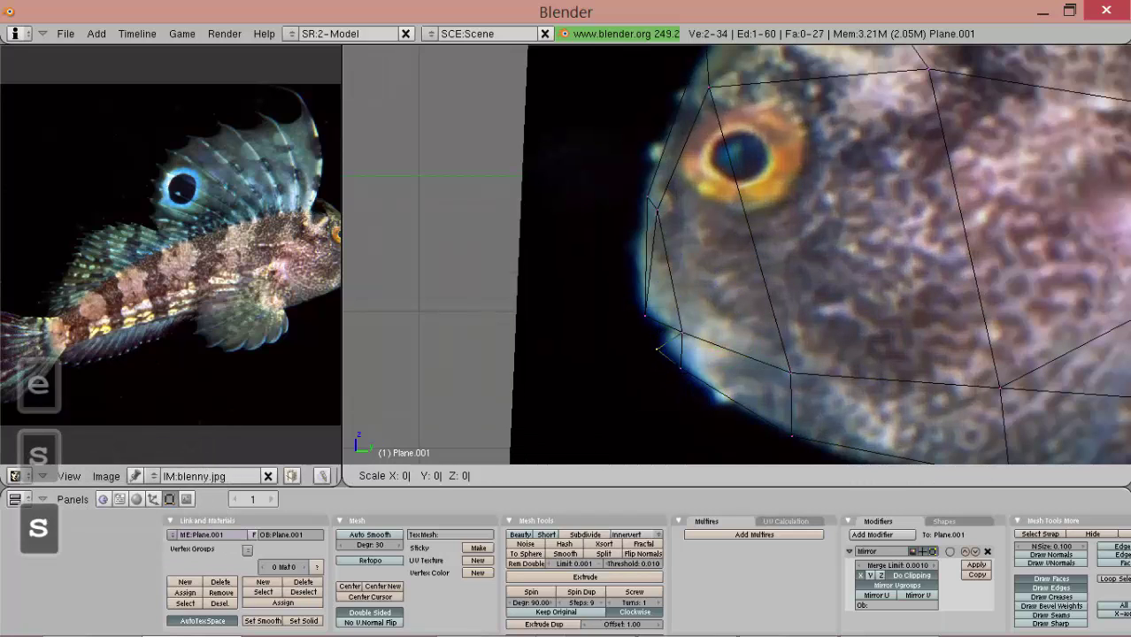
key("Return")
key("g")
left_click(763, 356)
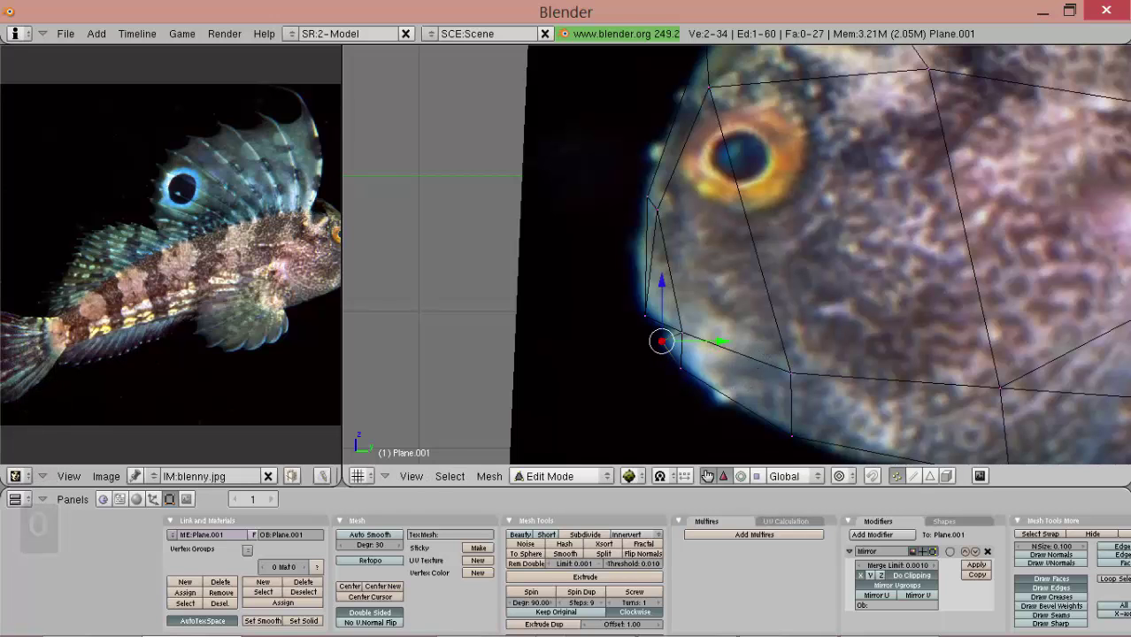
Shift the collapsed front chin vertices sideways along the head and remove duplicate vertices from the whole mesh.
middle_click_drag(762, 356, 775, 464)
left_click_drag(815, 290, 682, 323)
key("a")
key("a")
left_click(525, 569)
Fill the gap beside the mouth with a face between its four surrounding vertices.
middle_click_drag(695, 314, 712, 293)
right_click(728, 285)
right_click(692, 315, "shift")
key("shift+f")
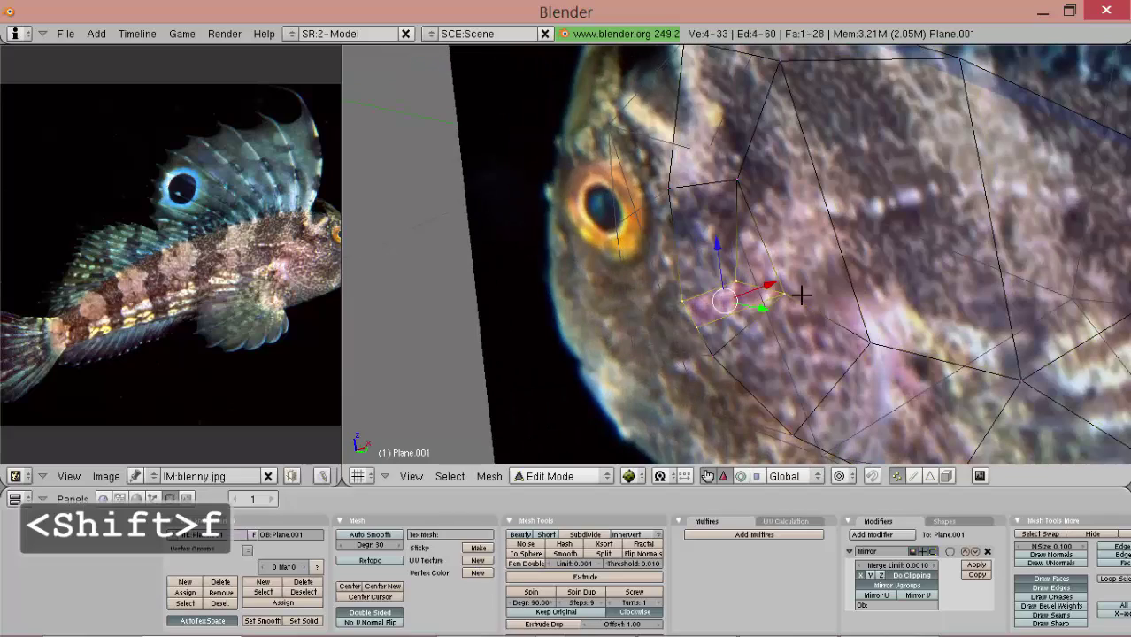
Nudge the front mouth vertices slightly in side view to fit the face outline.
key("a")
key("a")
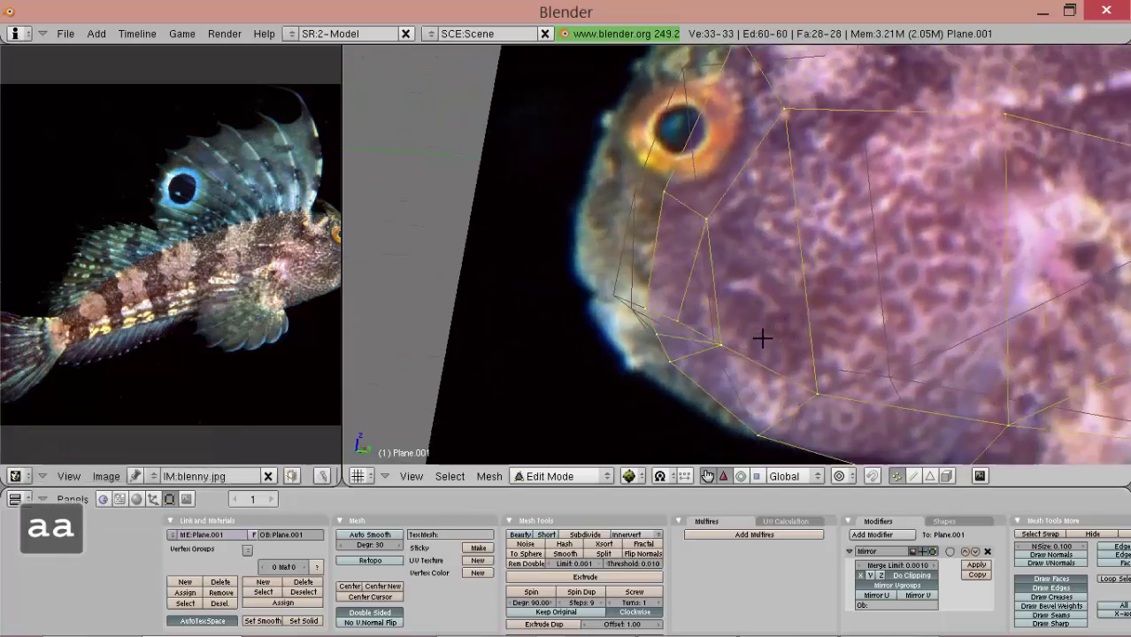
key("3")
key("g")
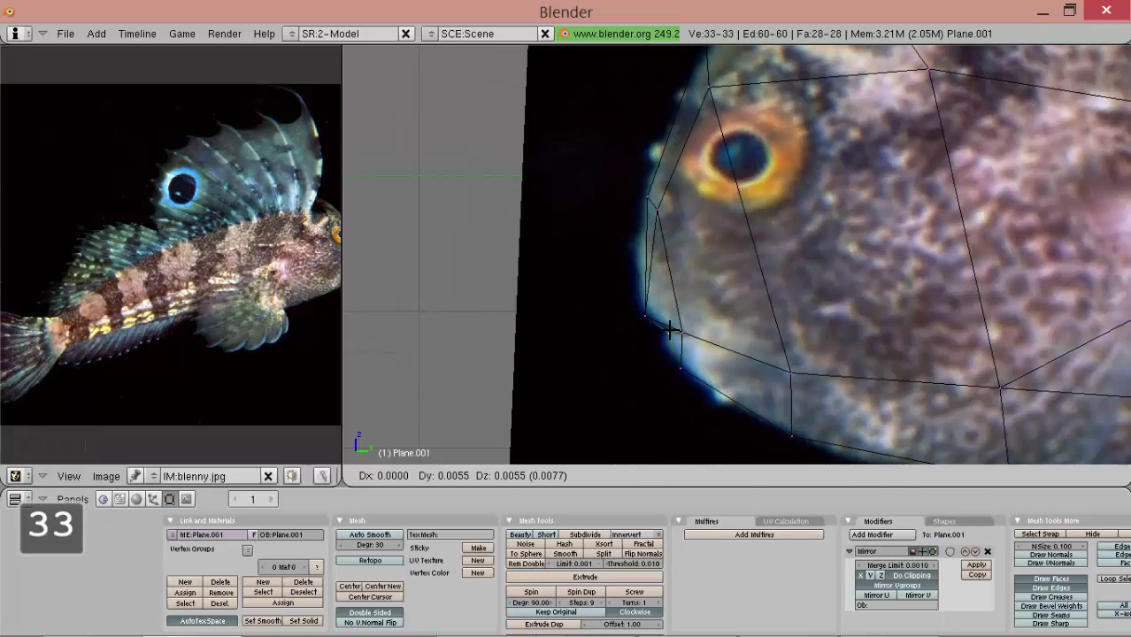
left_click(670, 329)
key("shift+w")
key("a")
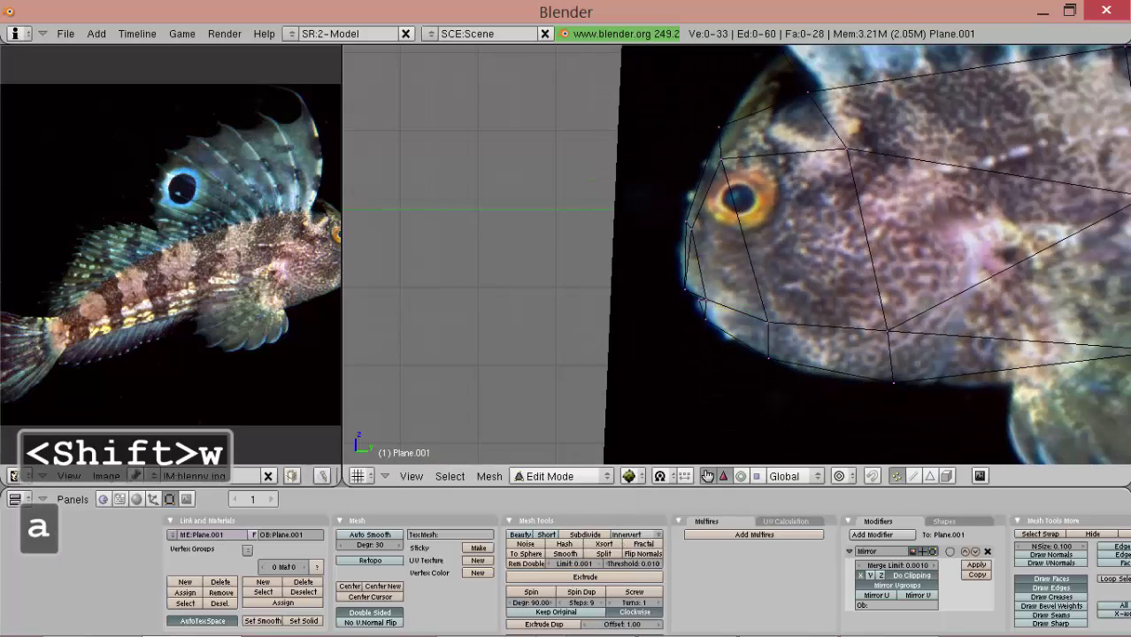
key("a")
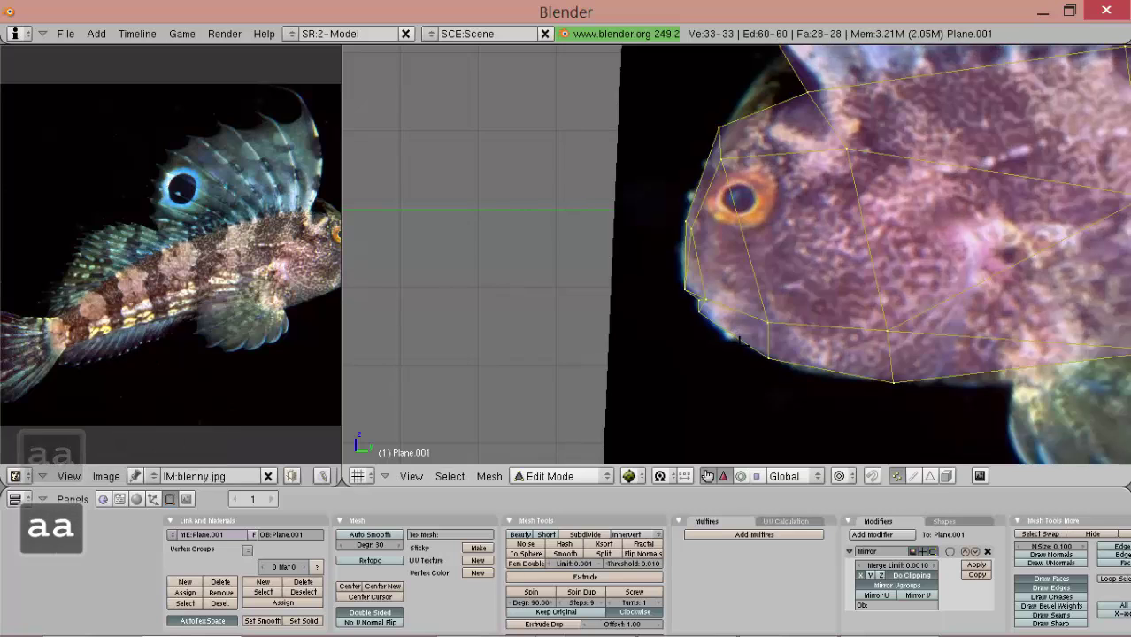
Subdivide the edge along the lower jaw and move its vertices onto the chin outline.
scroll(777, 384, "up", 2)
right_click(777, 384)
left_click_drag(740, 349, 638, 303, "alt+shift")
right_click_drag(677, 346, 671, 339)
right_click(841, 378, "shift")
key("w")
left_click(842, 355)
right_click_drag(756, 359, 746, 369)
right_click_drag(842, 378, 872, 380)
scroll(815, 297, "down", 4)
Subdivide the forehead edge in front of the dorsal fin and move the new vertex up to the head outline.
key("a")
key("a")
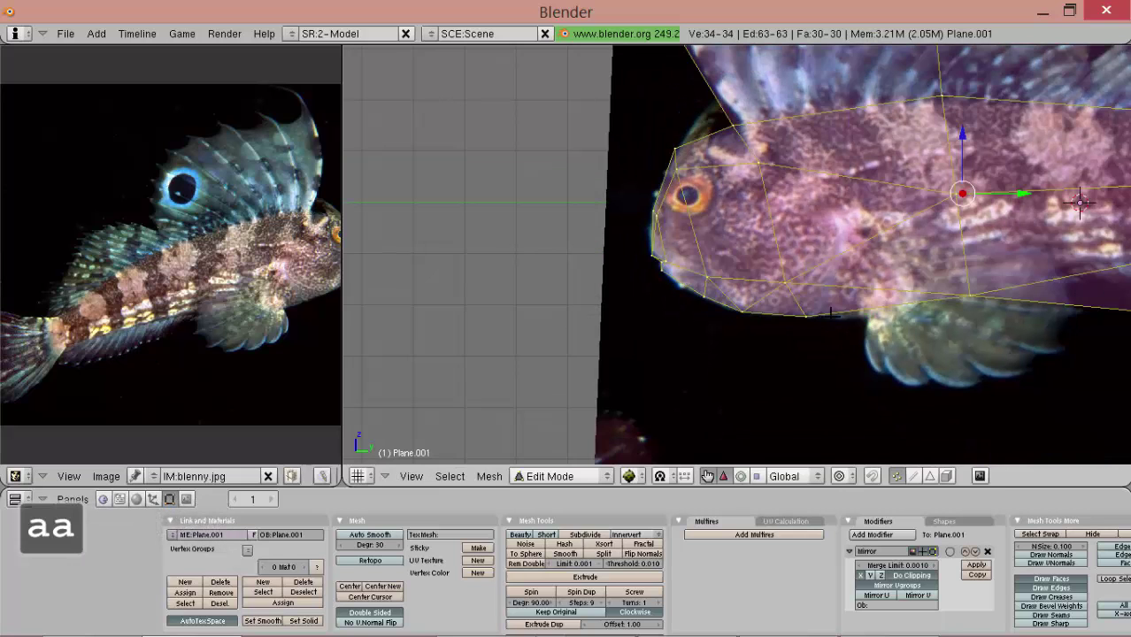
right_click(731, 125)
key("shift+w")
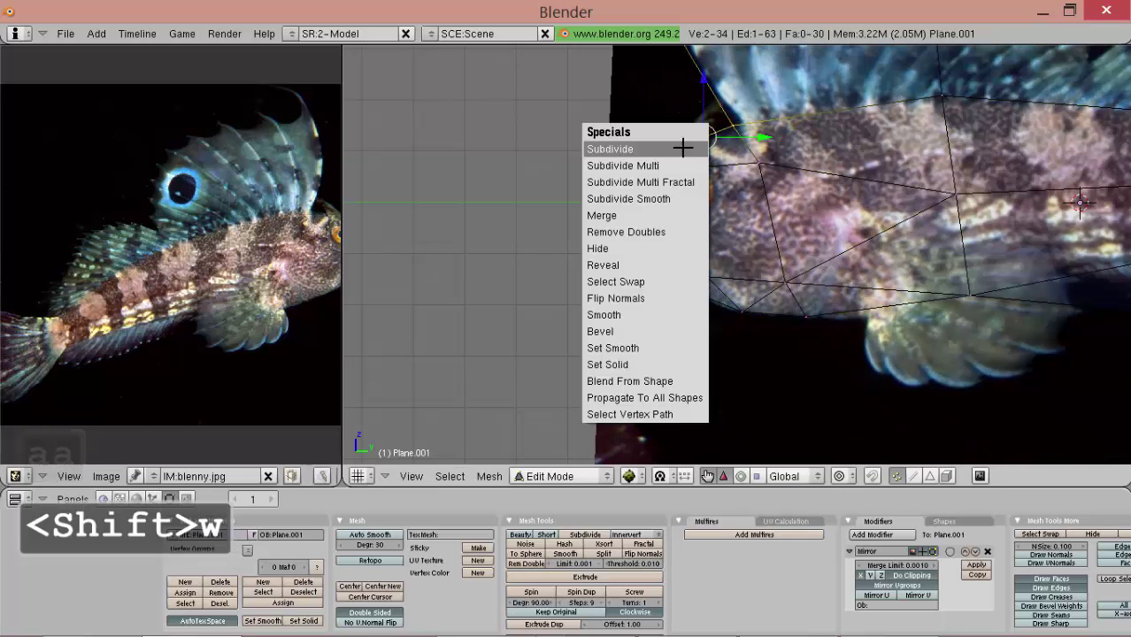
left_click(750, 144)
key("g")
key("Return")
right_click(674, 148)
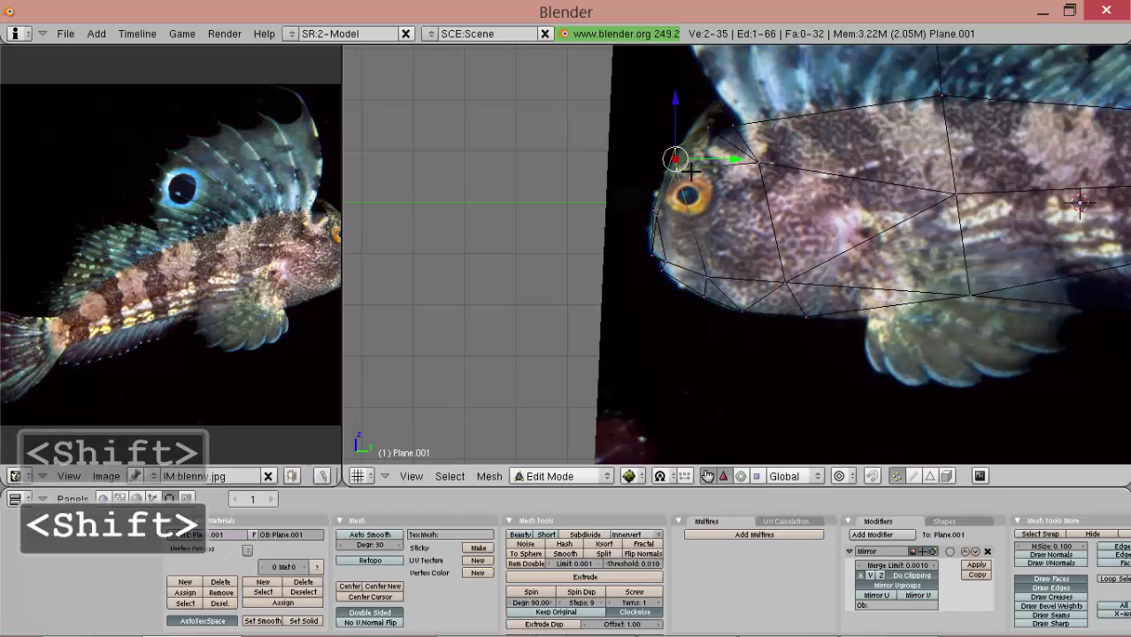
key("g")
Inspect the reshaped head from an oblique angle outside Edit Mode.
key("Tab")
key("Tab")
key("Tab")
key("Tab")
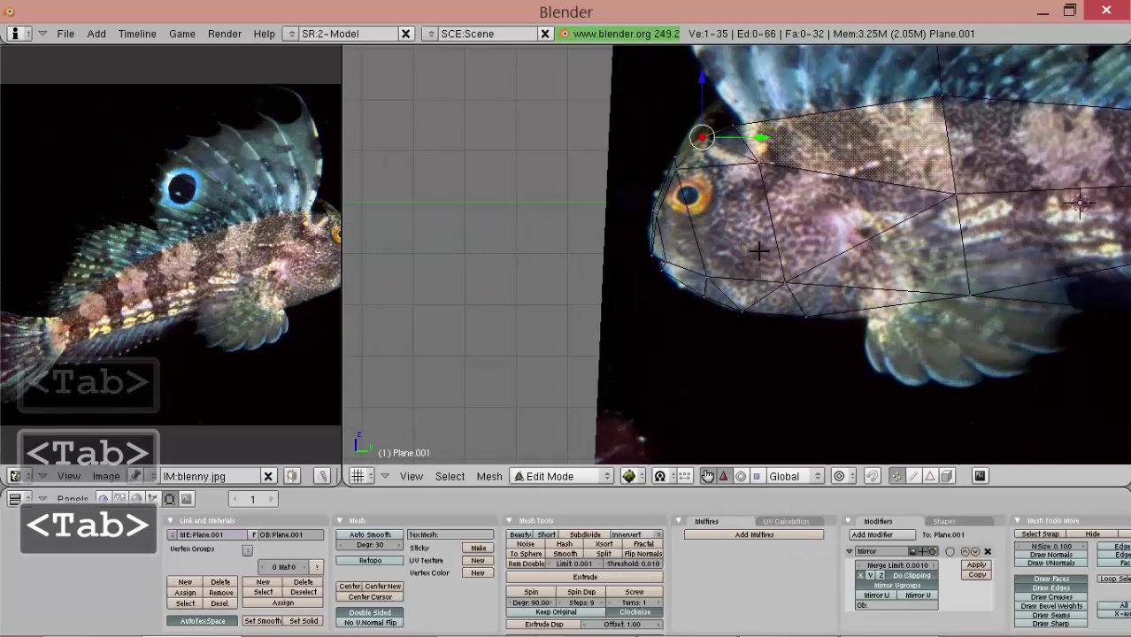
key("Tab")
scroll(761, 248, "down", 2)
middle_click_drag(772, 280, 787, 333)
Select a neighbouring vertex together with the forehead vertex, shift both slightly and return to the side view.
key("Tab")
right_click(835, 333, "shift")
left_click_drag(810, 375, 816, 368)
middle_click_drag(784, 356, 767, 274)
mouse_move(796, 310)
middle_mouse_down()
mouse_move(625, 222)
mouse_move(588, 189)
mouse_move(807, 329)
middle_mouse_up()
key("Tab")
key("3")
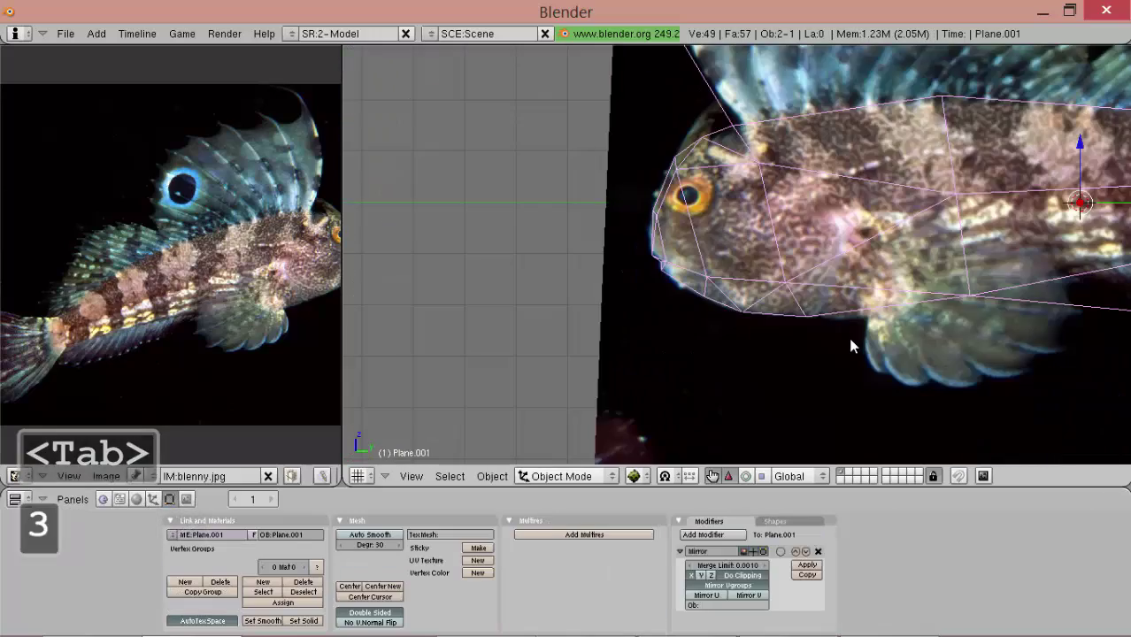
Duplicate the edge between the lower cheek vertex and the mid-body vertex above the pectoral fin.
left_click_drag(965, 302, 671, 303, "alt+shift")
key("Tab")
scroll(655, 277, "up", 2)
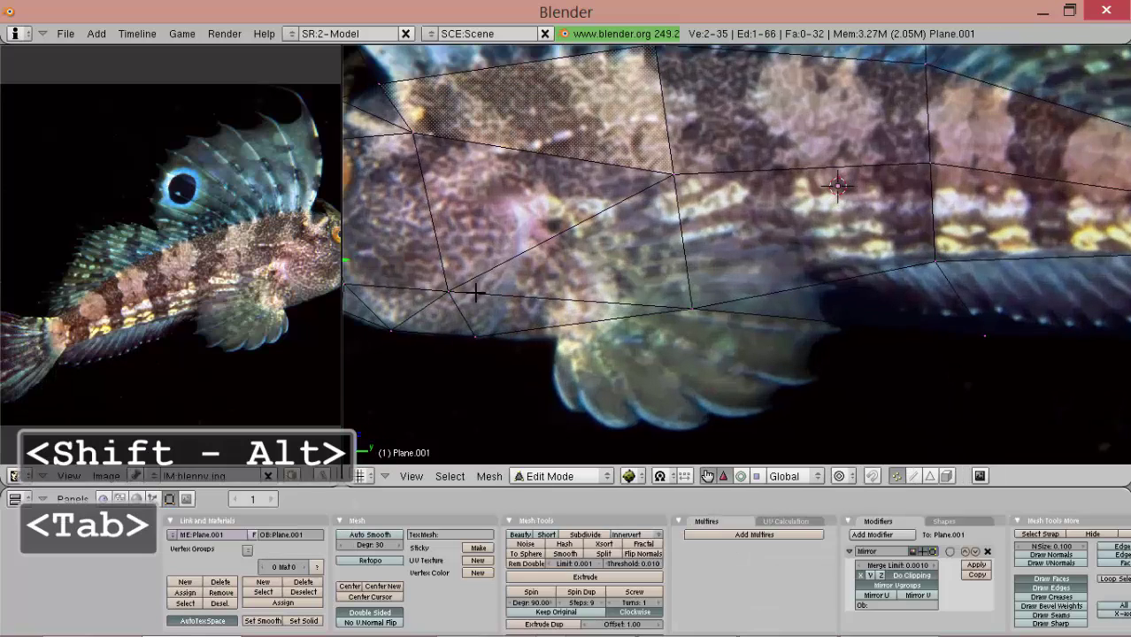
right_click(472, 297)
scroll(617, 240, "down", 3)
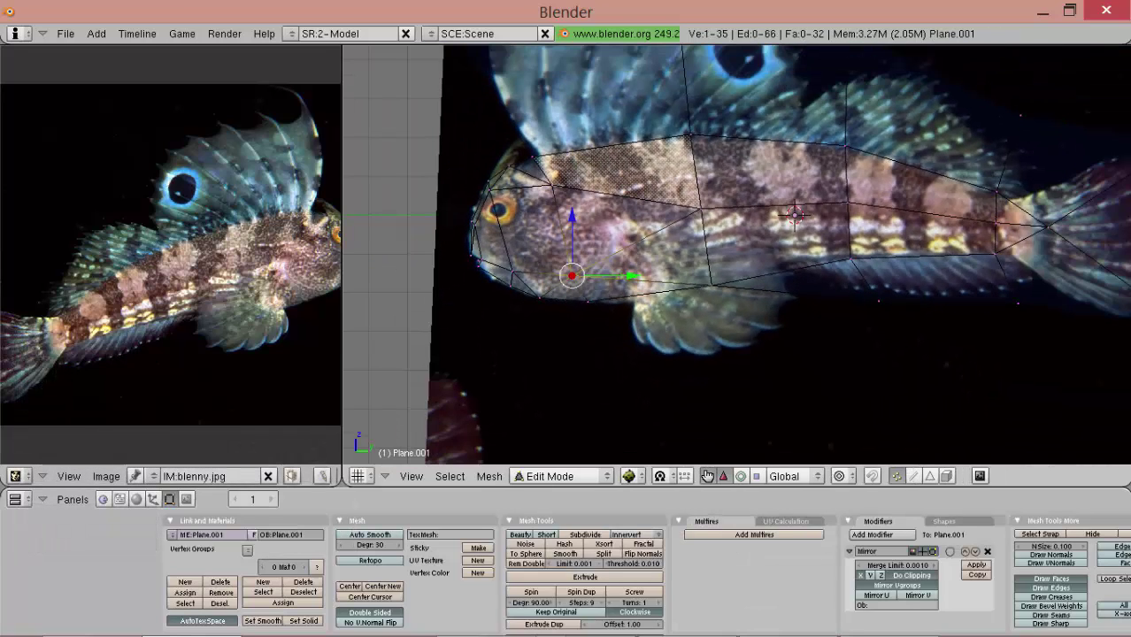
right_click(694, 214, "shift")
scroll(652, 283, "up", 2)
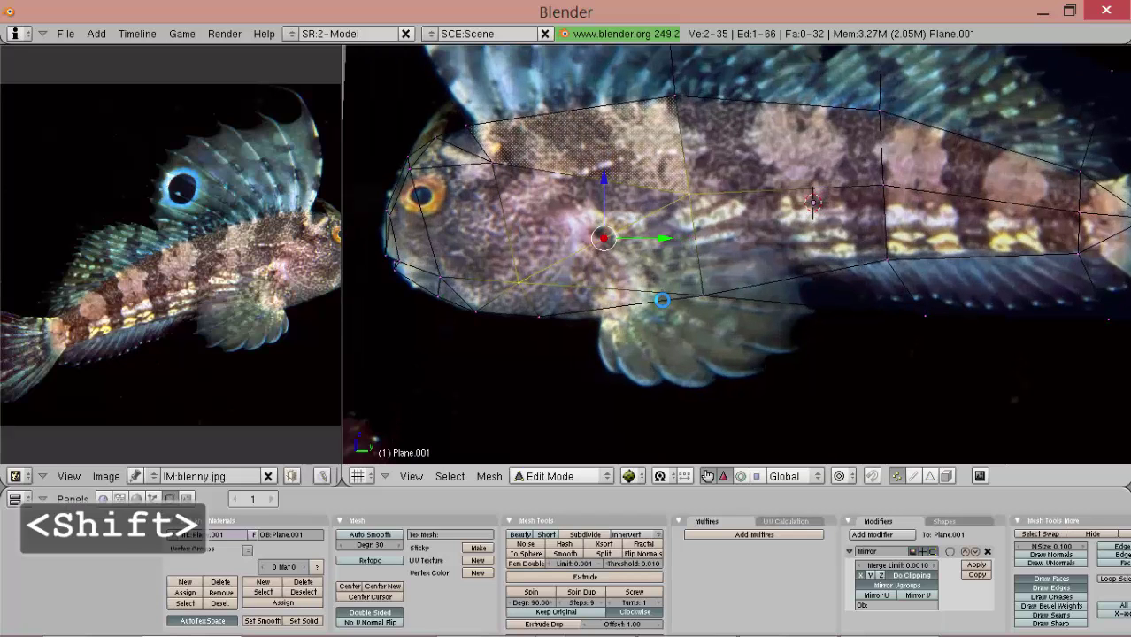
key("shift+d")
left_click(680, 320)
Scale and rotate the duplicated edge and position it diagonally beyond the outer edge of the pectoral fin.
key("s")
left_click(683, 292)
key("t")
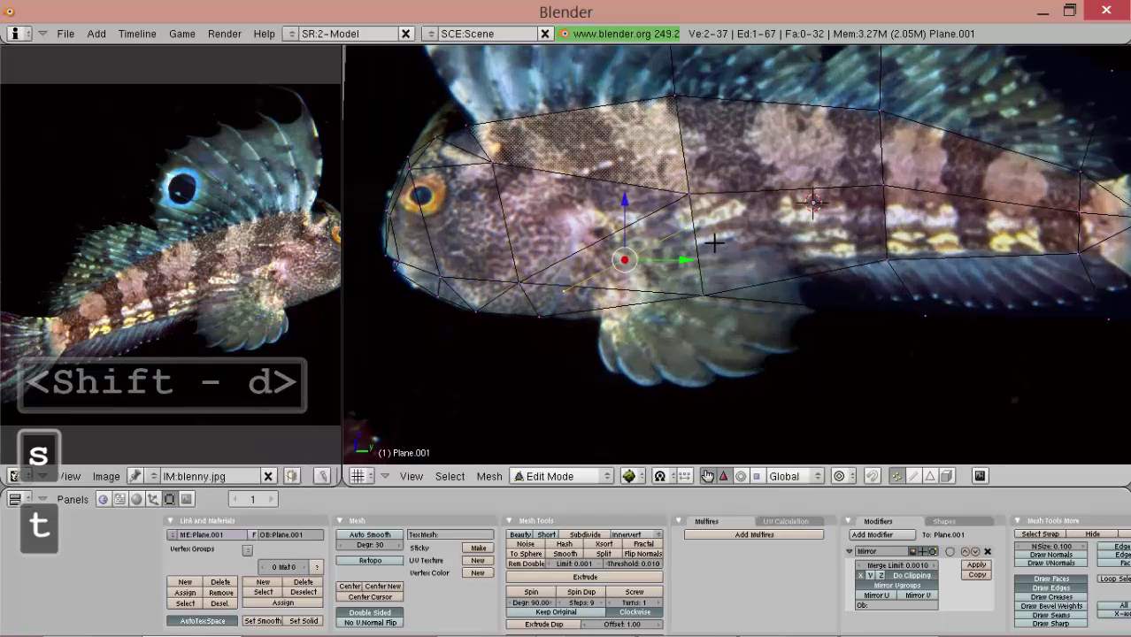
key("s")
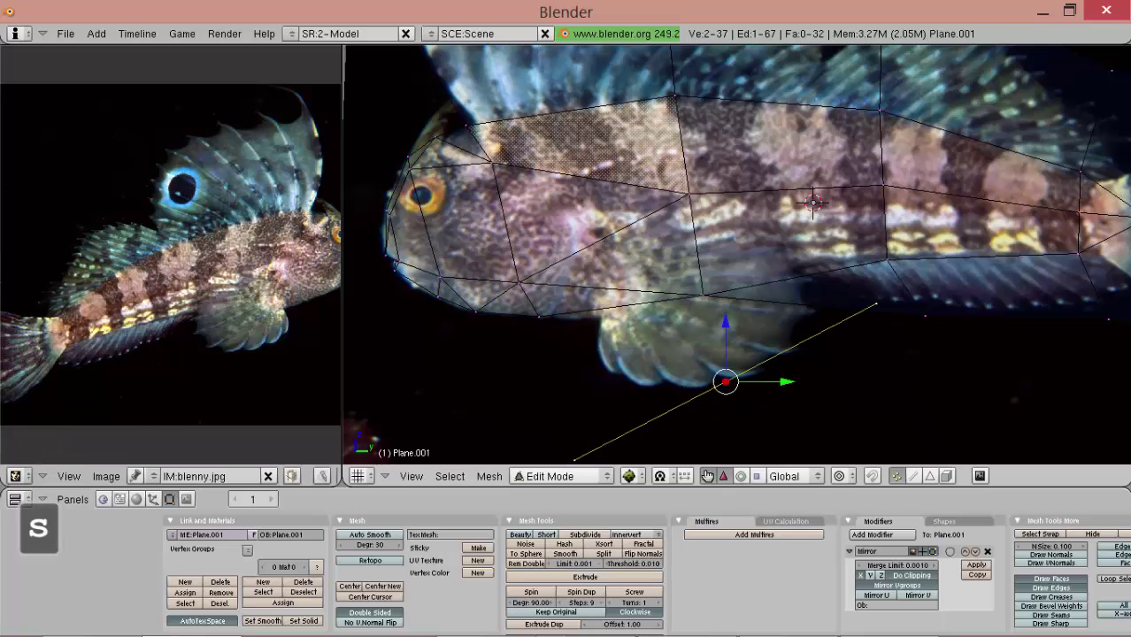
key("r")
key("s")
left_click(801, 305)
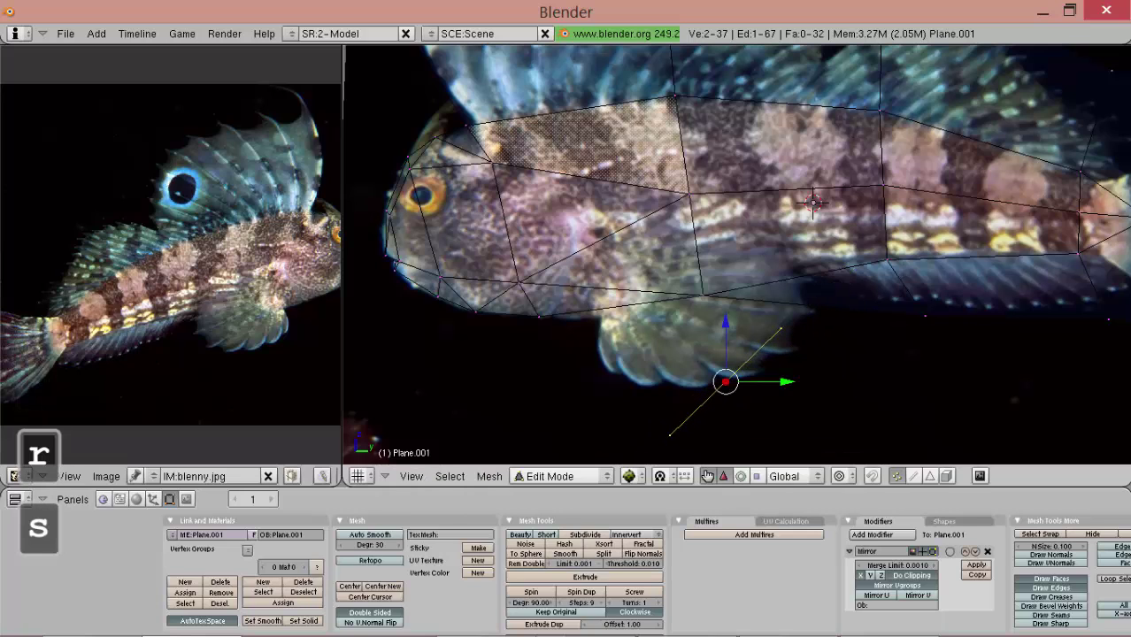
key("g")
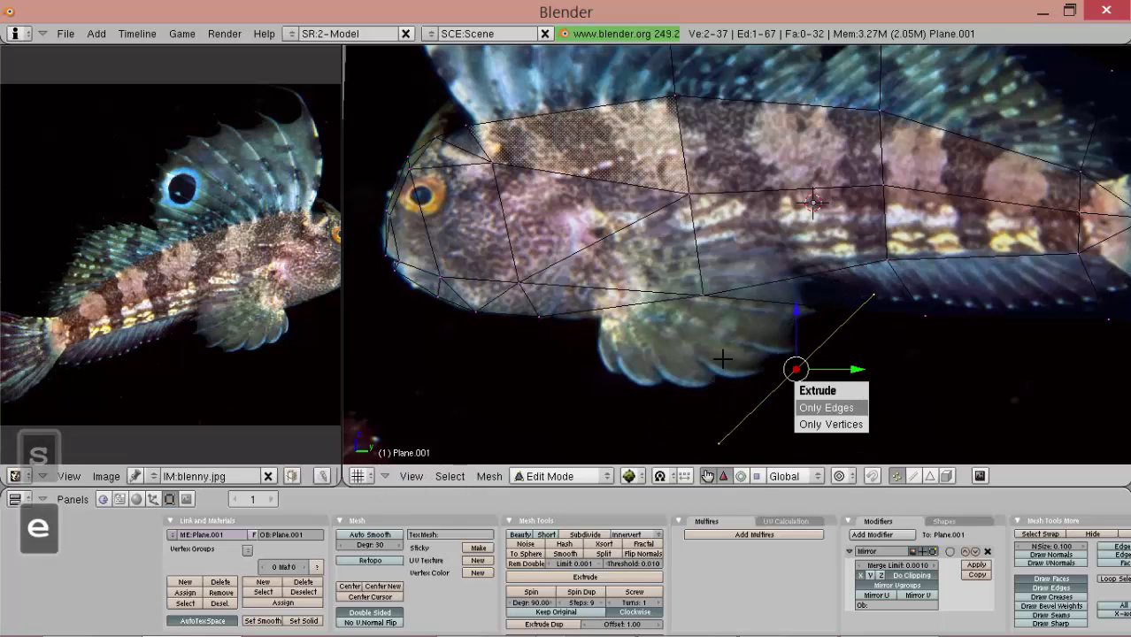
left_click(830, 407)
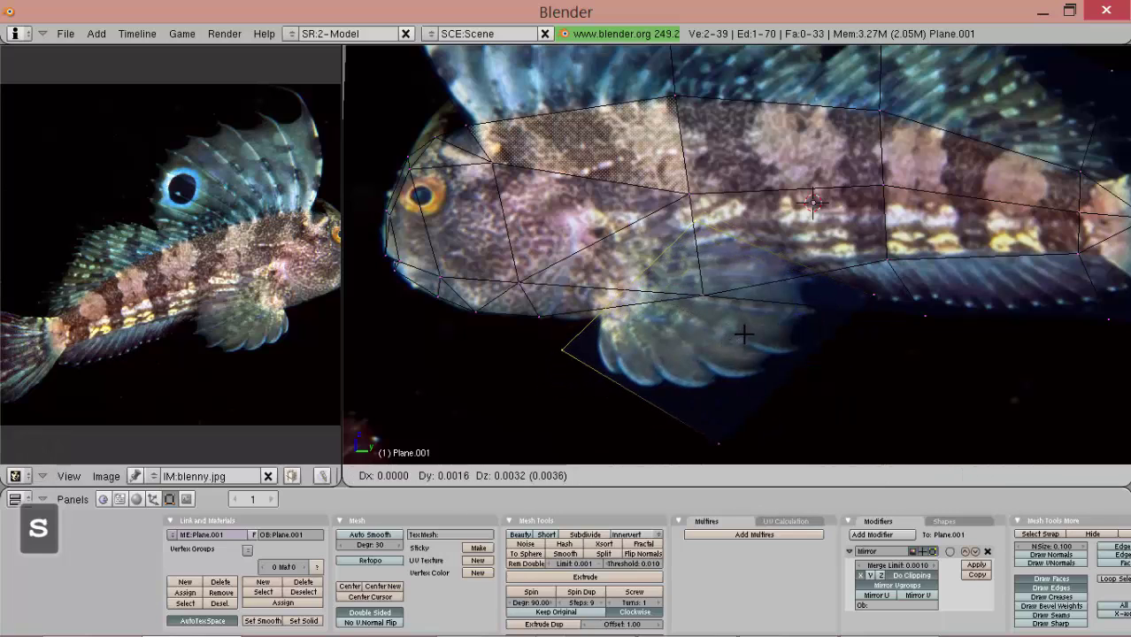
middle_click_drag(720, 341, 742, 353)
key("ctrl+z")
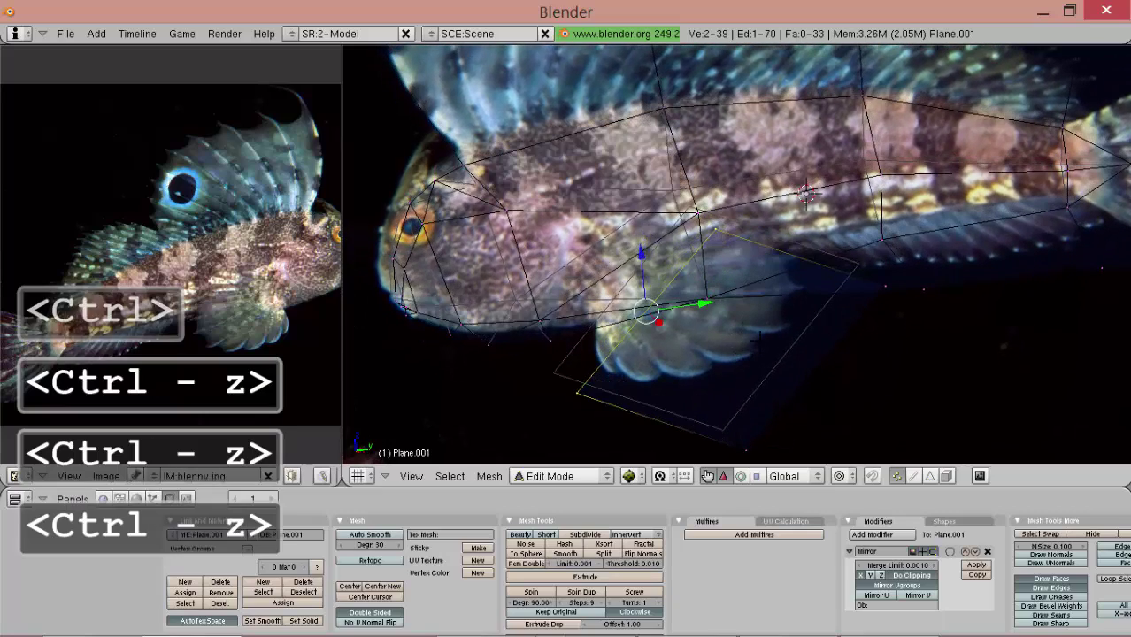
key("Delete")
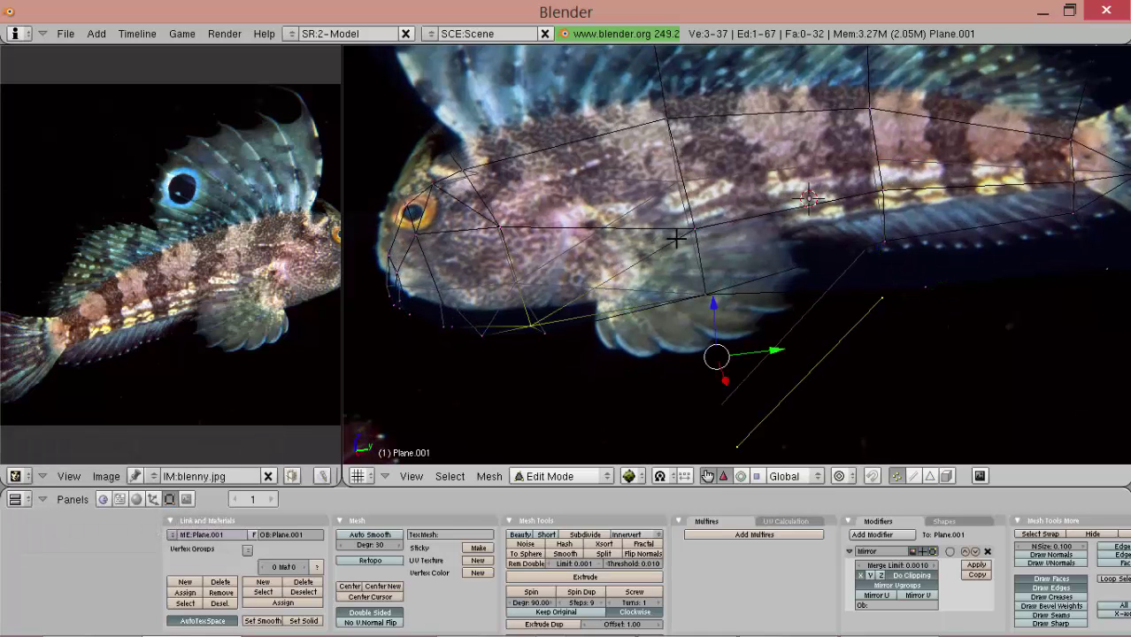
Fill a pectoral fin face between the outer edge and the body edge, and move the cheek vertex back toward the fin.
right_click(699, 232, "shift")
key("f")
middle_click_drag(712, 292, 697, 228)
scroll(694, 226, "down", 2)
key("KP_3")
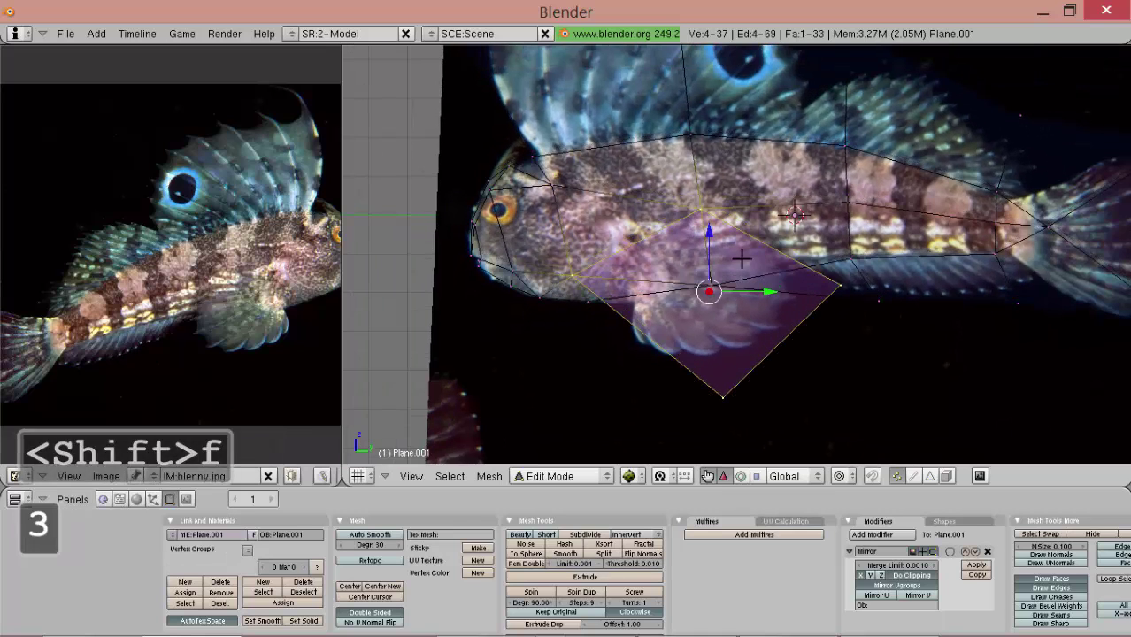
right_click_drag(559, 277, 586, 274)
left_click(594, 272)
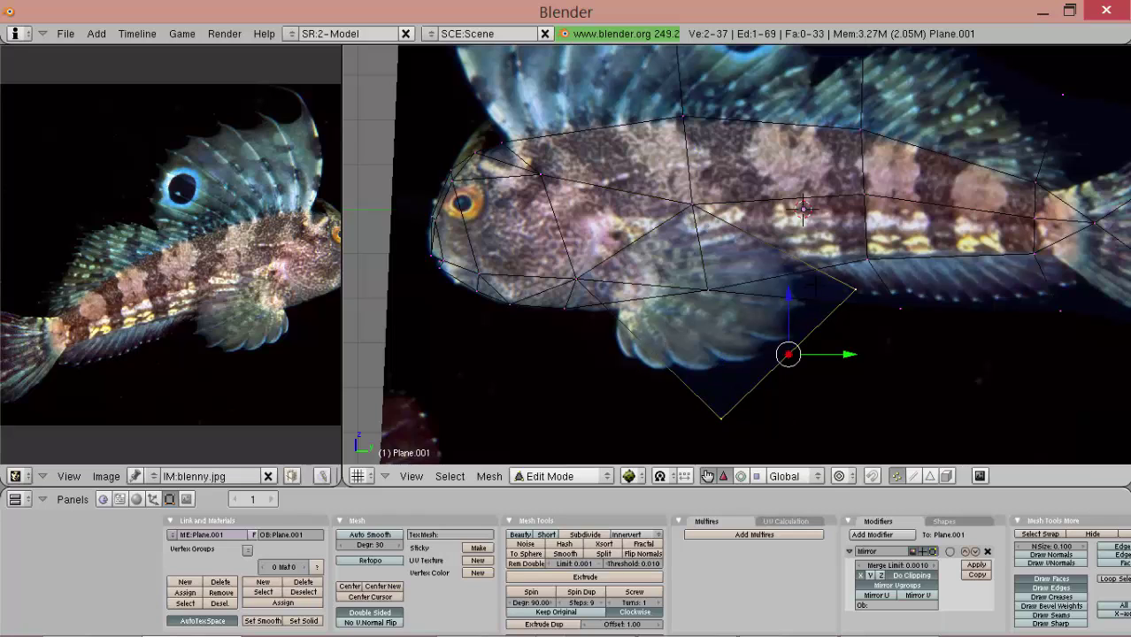
Move the pectoral fin's lower and rear outer corners away from the body along X, by about 0.25 and 0.23.
mouse_move(703, 430)
right_mouse_down("shift")
mouse_move(710, 419)
mouse_move(700, 434)
right_mouse_up("shift")
left_click(718, 408)
middle_click_drag(766, 281, 816, 404)
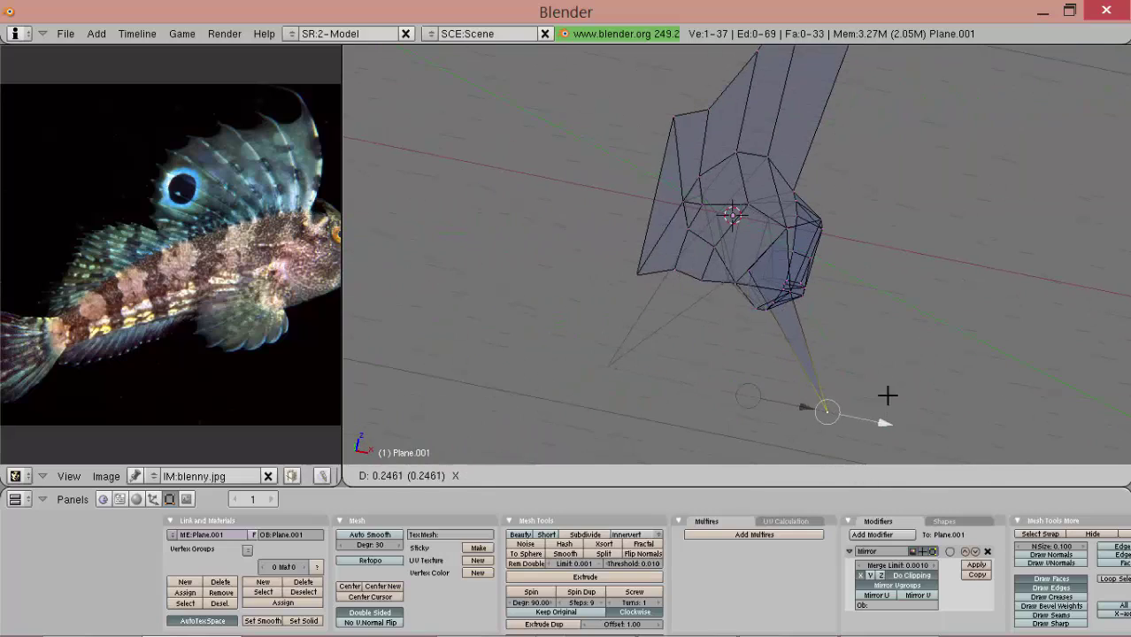
left_click_drag(881, 375, 879, 375)
middle_click_drag(871, 375, 739, 347)
right_click(793, 258)
middle_click_drag(792, 264, 808, 304)
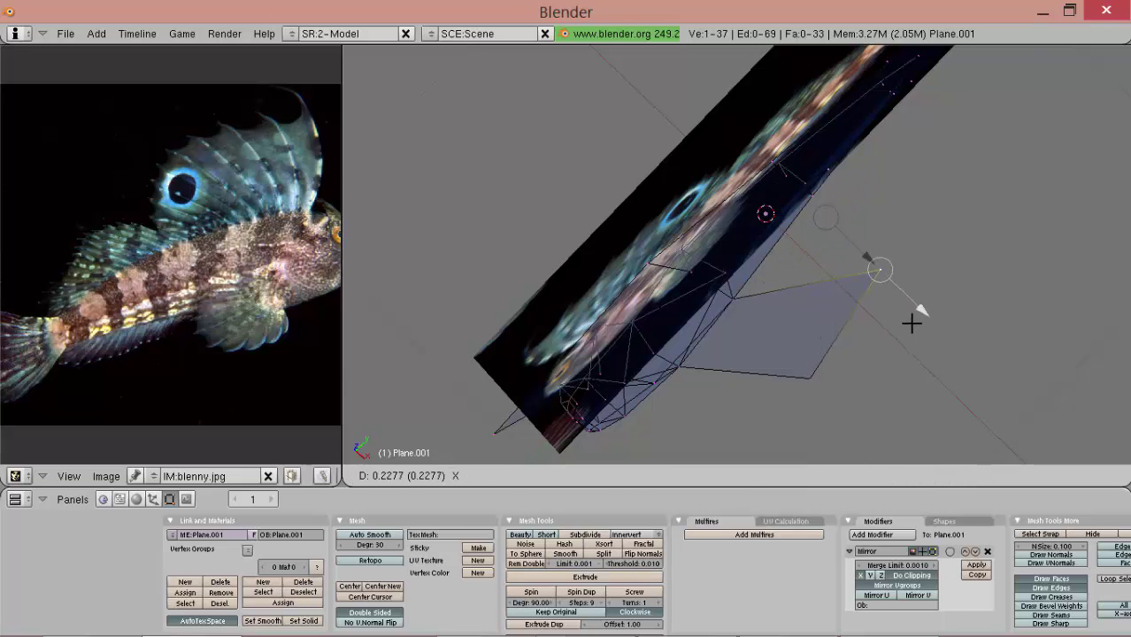
left_click_drag(911, 323, 912, 324)
Select both outer corners of the pectoral fin and move them further outward along the X axis.
middle_click_drag(912, 324, 844, 253)
right_click(809, 371, "shift")
right_click(830, 389)
left_click(845, 175)
right_click(910, 345, "shift")
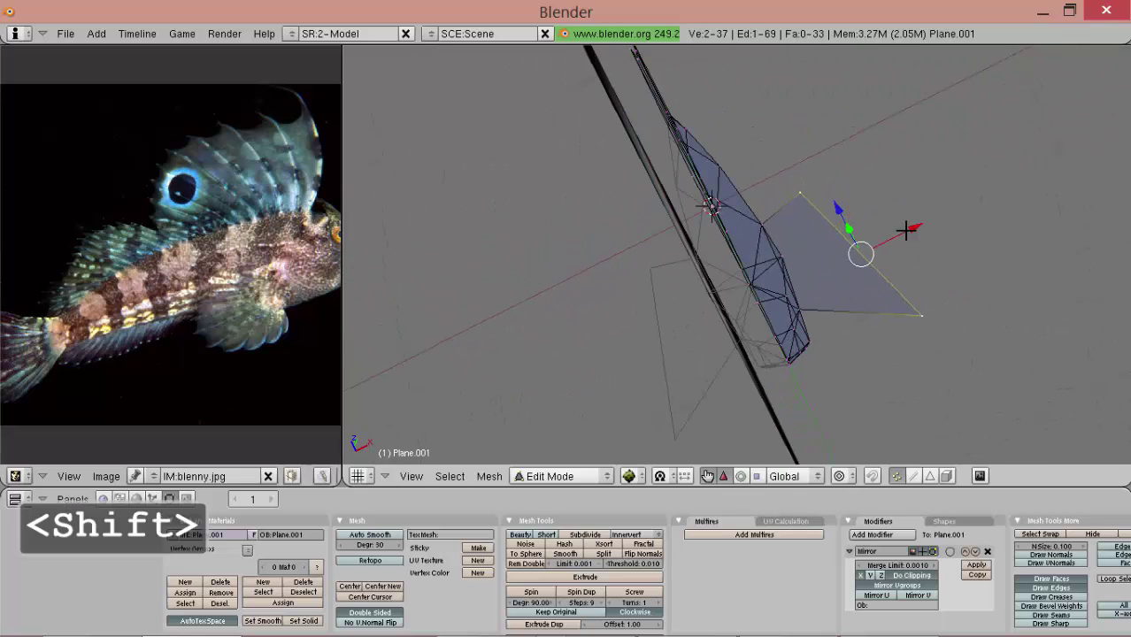
left_click_drag(906, 230, 927, 221)
mouse_move(748, 221)
middle_mouse_down()
mouse_move(726, 194)
mouse_move(806, 257)
mouse_move(777, 257)
mouse_move(823, 198)
mouse_move(853, 197)
mouse_move(661, 214)
mouse_move(684, 331)
mouse_move(681, 425)
mouse_move(714, 322)
mouse_move(677, 252)
mouse_move(762, 273)
mouse_move(738, 370)
mouse_move(791, 331)
mouse_move(646, 245)
mouse_move(742, 246)
mouse_move(790, 188)
mouse_move(701, 222)
mouse_move(747, 316)
mouse_move(791, 305)
mouse_move(736, 282)
mouse_move(767, 297)
mouse_move(737, 316)
mouse_move(755, 305)
mouse_move(614, 303)
mouse_move(716, 272)
mouse_move(666, 246)
mouse_move(611, 252)
mouse_move(706, 255)
mouse_move(632, 323)
mouse_move(616, 308)
mouse_move(738, 278)
middle_mouse_up()
Set the fish object's draw type to Solid and show it in side view.
key("Tab")
key("F7")
left_click(540, 586)
key("Tab")
key("a")
key("a")
key("Tab")
key("KP_3")
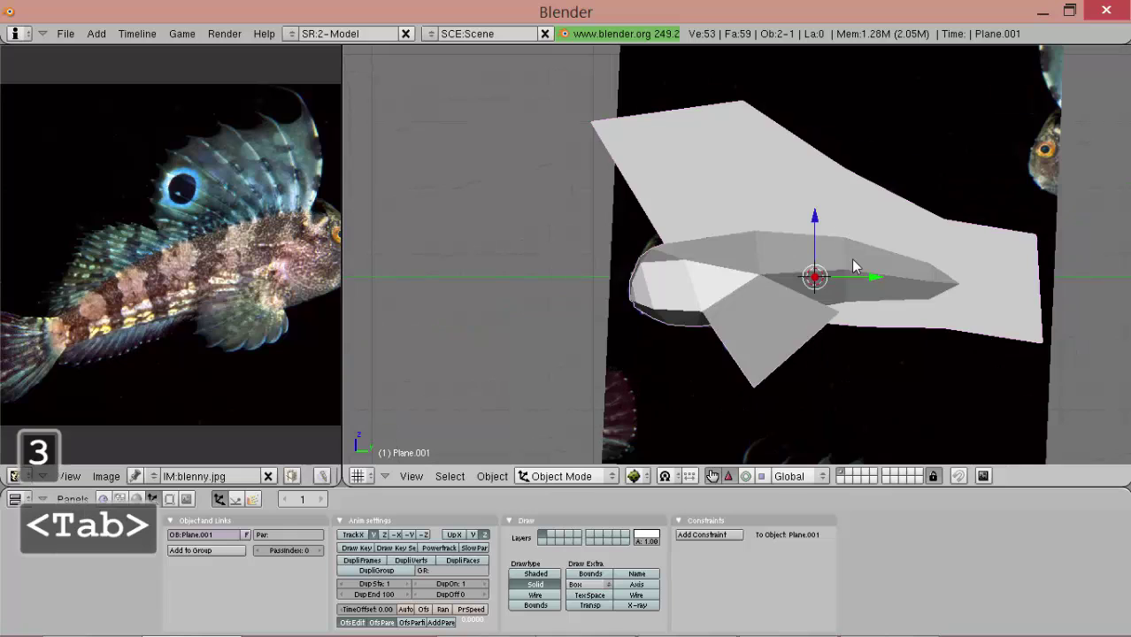
Select the whole fish mesh, set its faces to smooth shading and recalculate the normals outward.
key("a")
key("a")
left_click(171, 500)
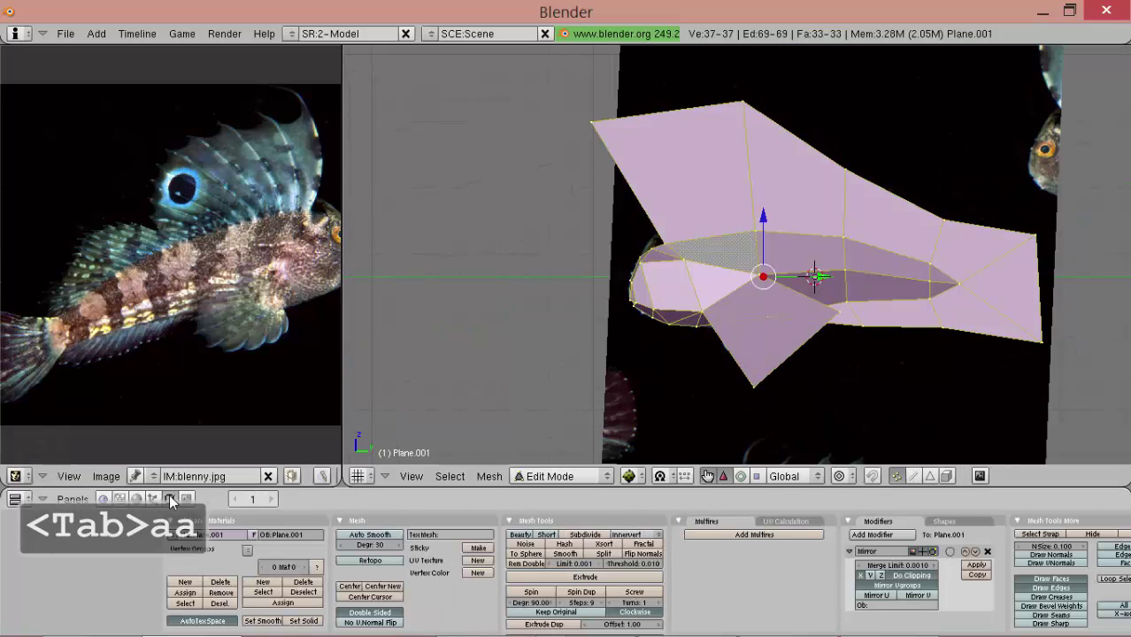
left_click(253, 623)
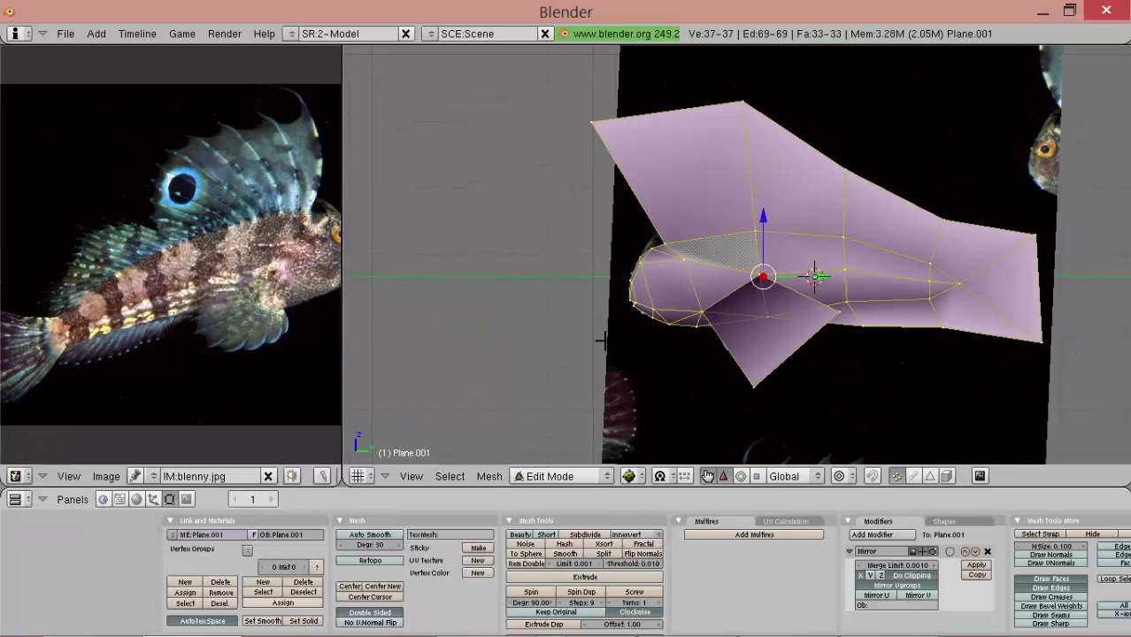
scroll(742, 234, "up", 4)
key("ctrl+n")
left_click(776, 263)
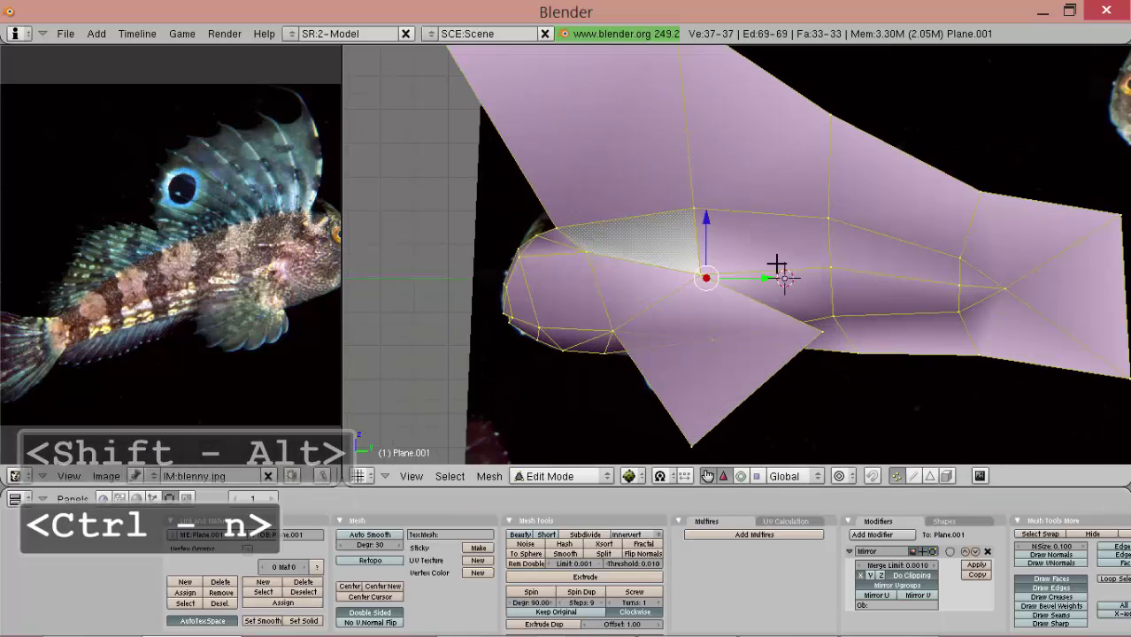
Project the fish's UVs from the side view onto blenny.jpg and set the object's draw type to Shaded.
middle_click_drag(660, 267, 783, 282)
key("Tab")
key("Tab")
key("KP_3")
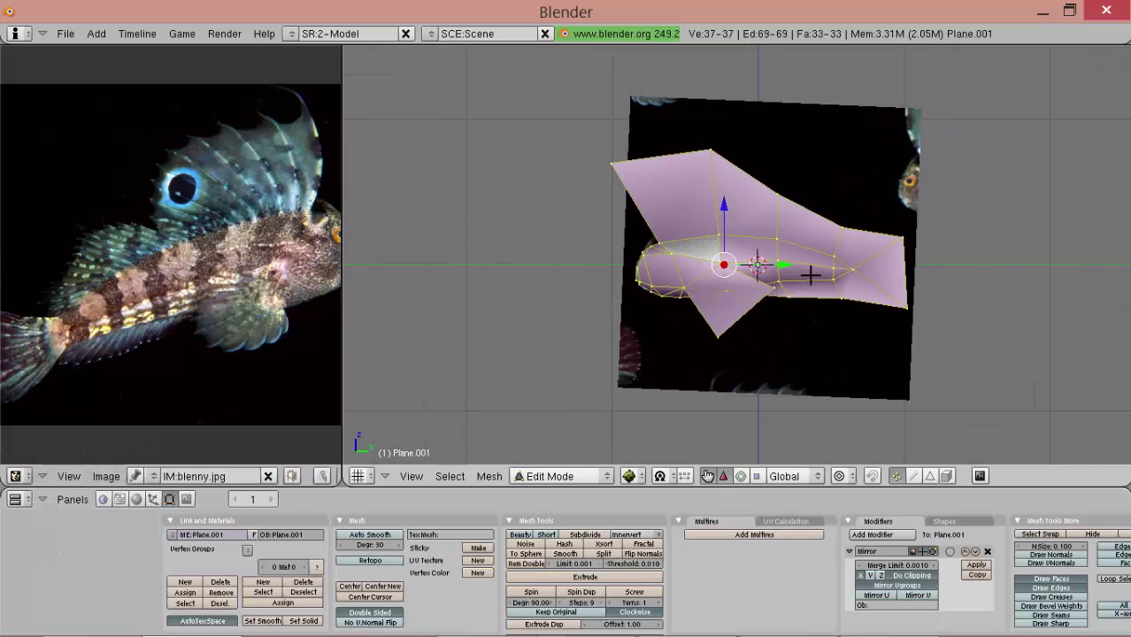
key("u")
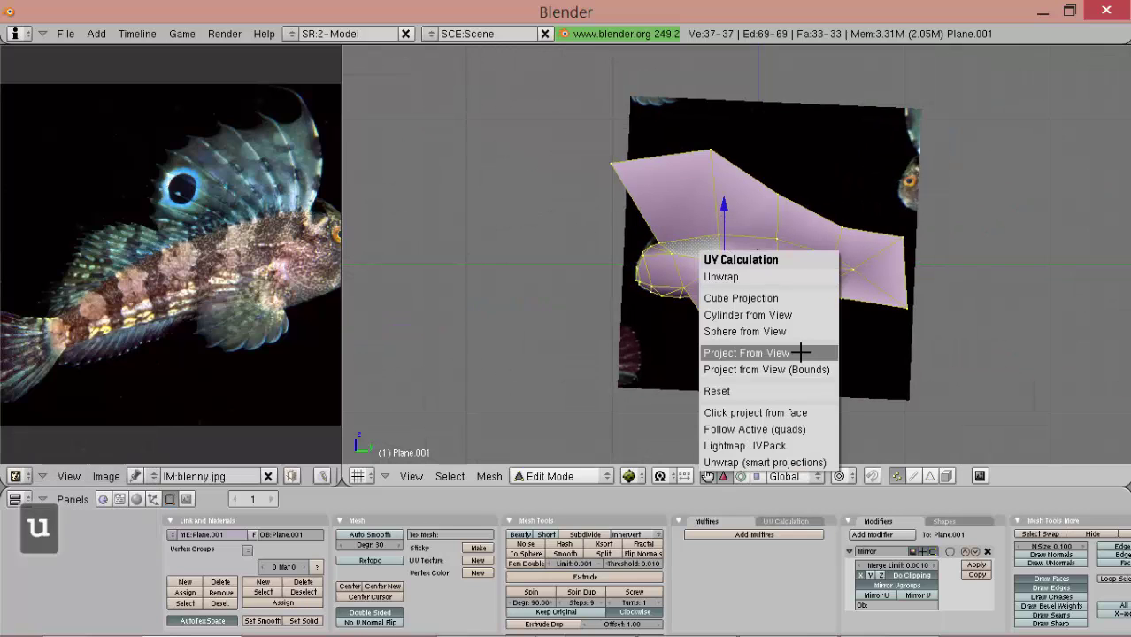
left_click(746, 352)
left_click(154, 501)
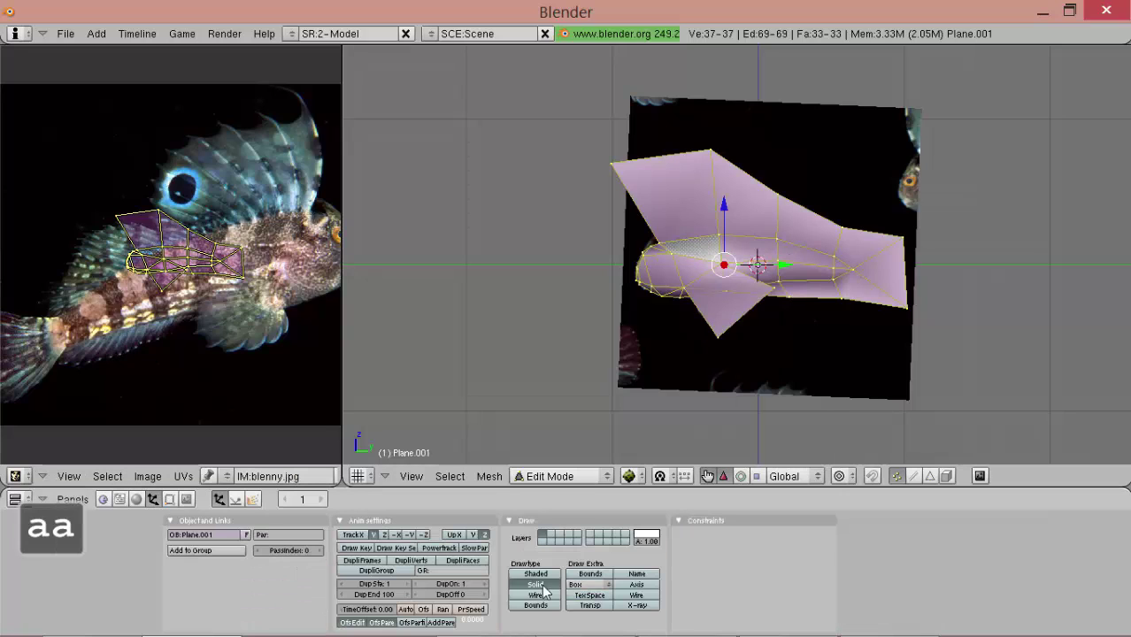
left_click(535, 574)
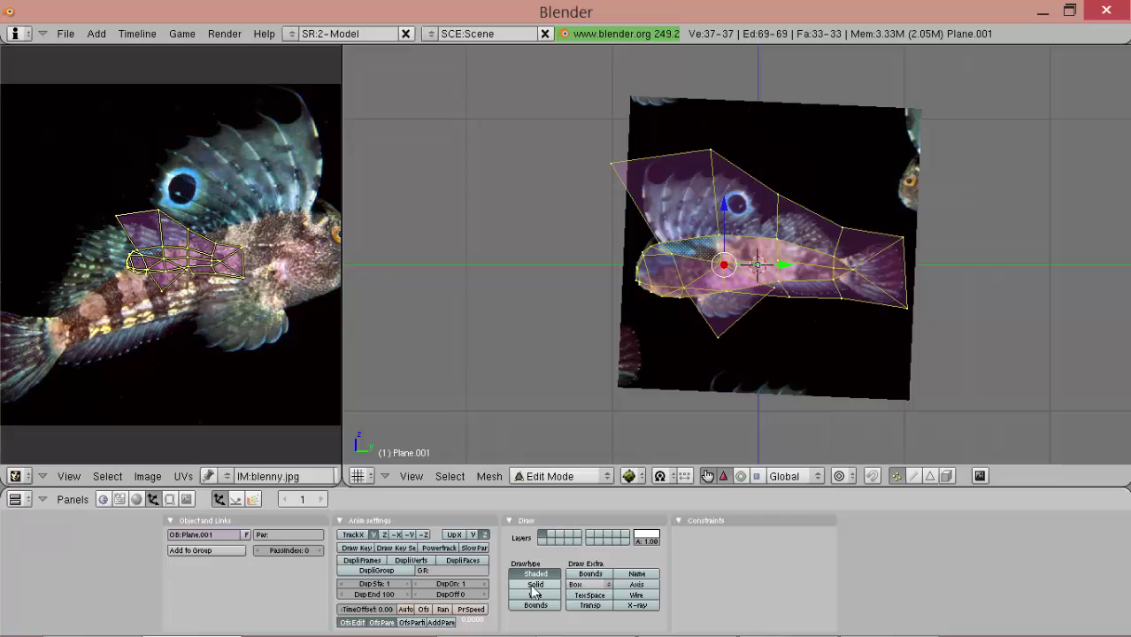
Enlarge the fish in the side view and redo its UVs with Project From View.
left_click(170, 499)
key("KP_Add")
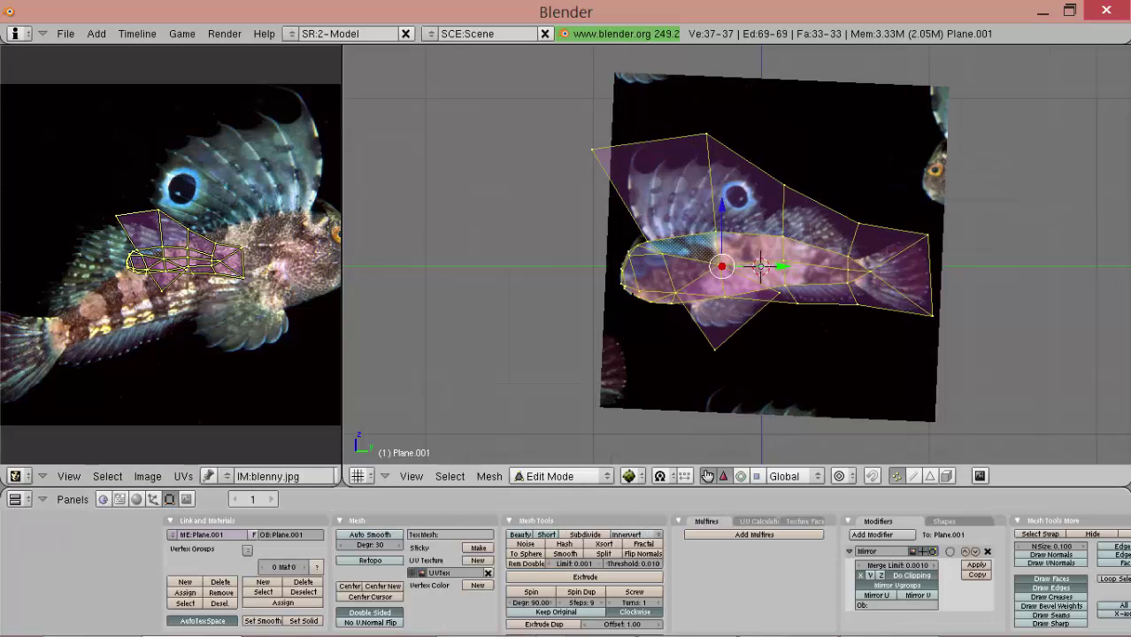
scroll(843, 314, "up", 1)
key("u")
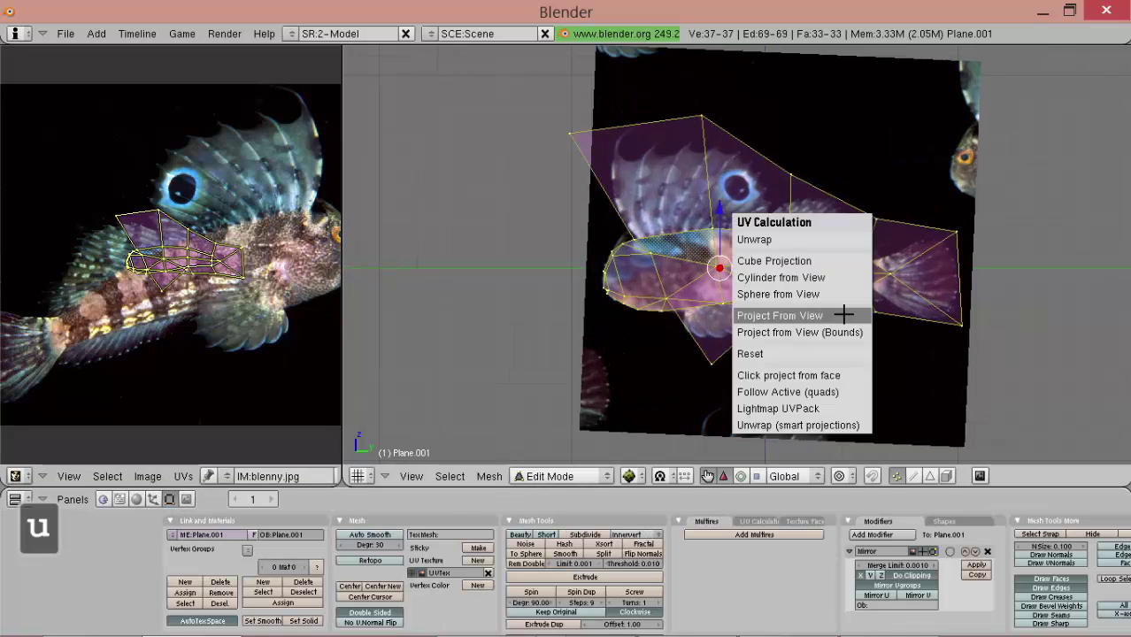
left_click(842, 314)
Select all UVs over the photo and flip them horizontally by scaling -1 along X.
scroll(194, 310, "down", 2)
key("a")
key("a")
key("s")
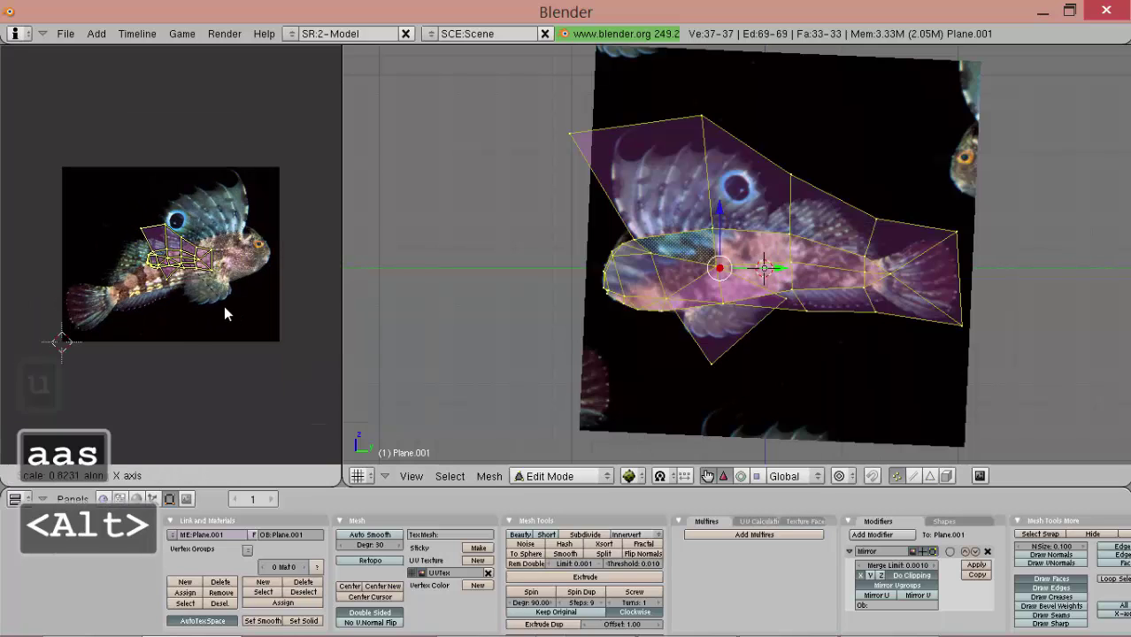
key("minus")
key("1")
left_click(222, 309)
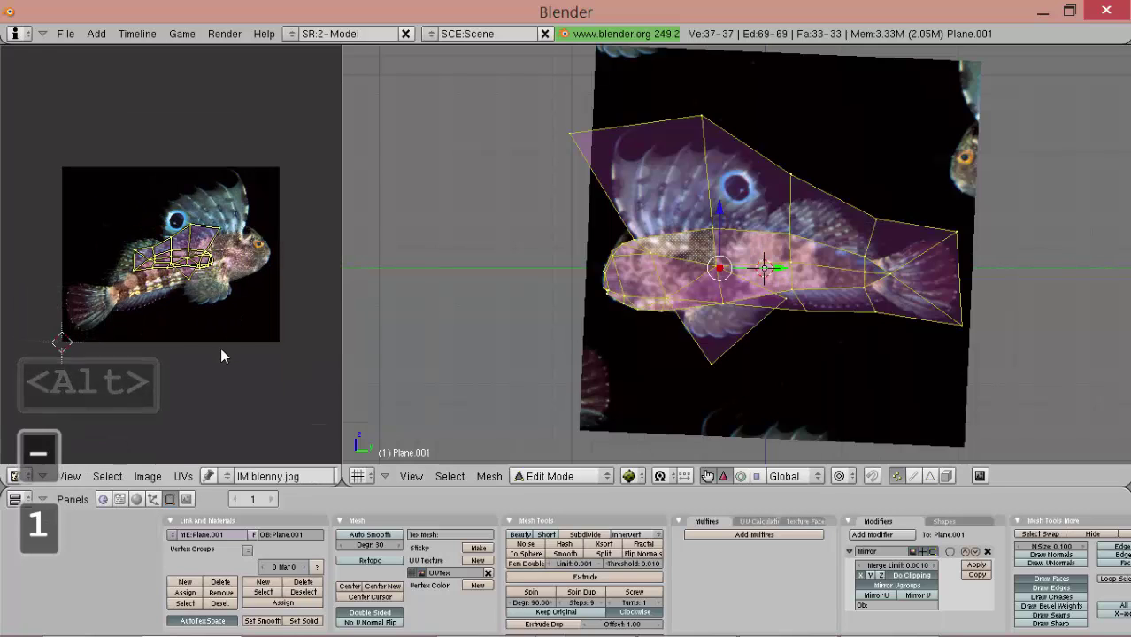
Rotate and enlarge the UV layout so it follows the tilt and length of the fish in the photo.
scroll(221, 350, "up", 2)
key("r")
key("s")
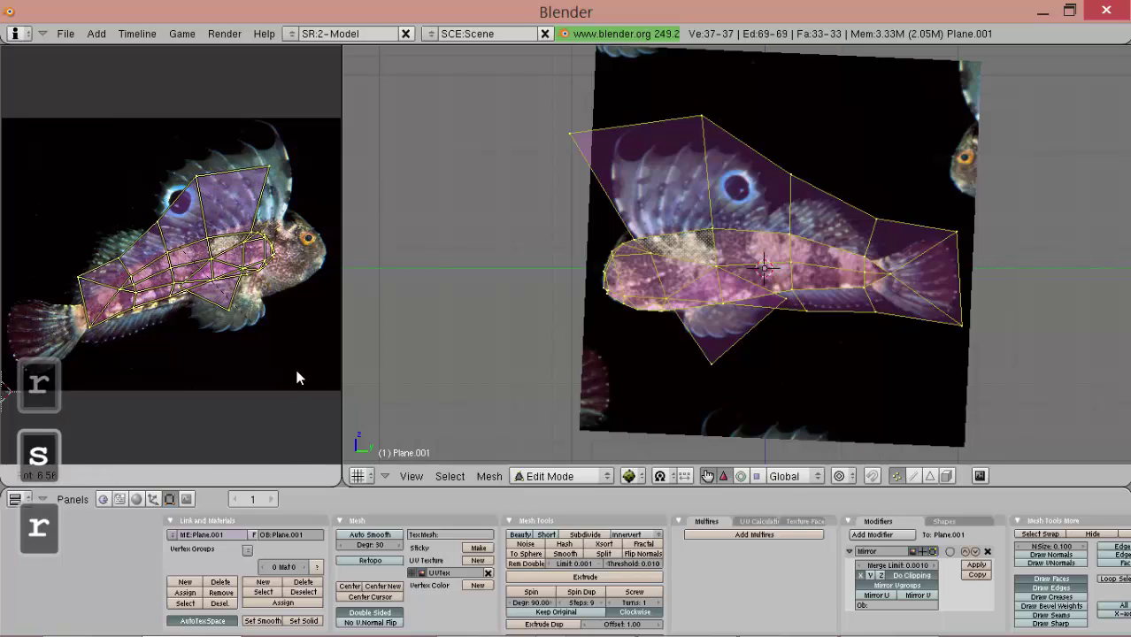
left_click(294, 365)
key("s")
left_click(292, 347)
Refine the UV layout's size and position so its head covers the photographed head and eye.
mouse_move(292, 348)
left_mouse_down()
mouse_move(275, 363)
mouse_move(302, 360)
left_mouse_up()
left_click(275, 364)
key("s")
left_click(307, 382)
left_click(293, 345)
middle_click_drag(293, 344, 198, 343)
scroll(198, 343, "up", 2)
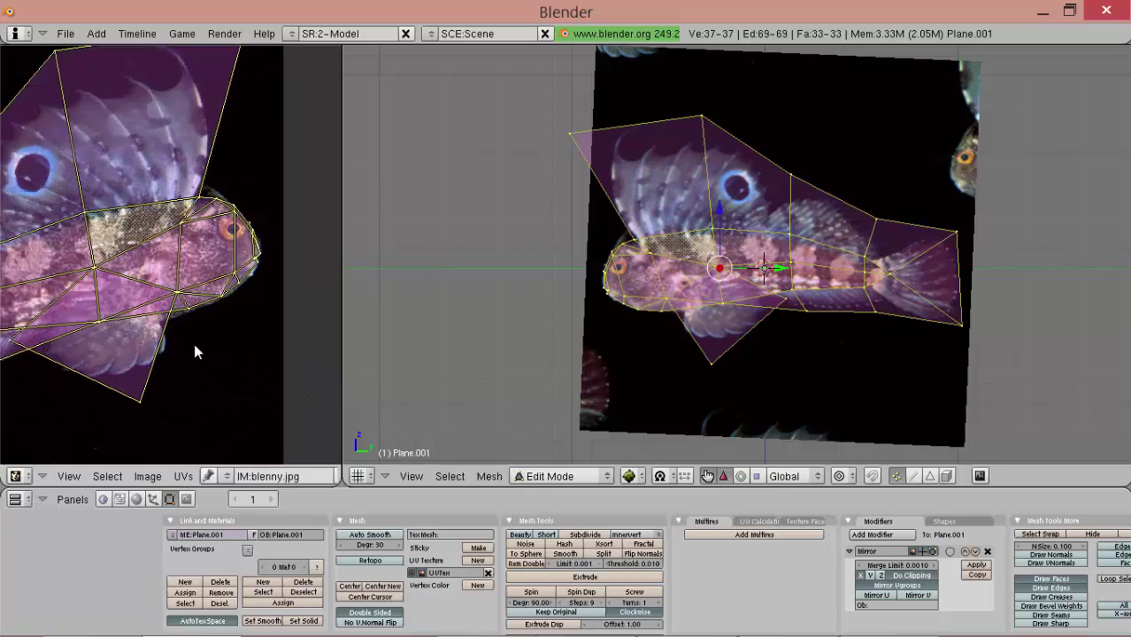
scroll(198, 350, "up", 3)
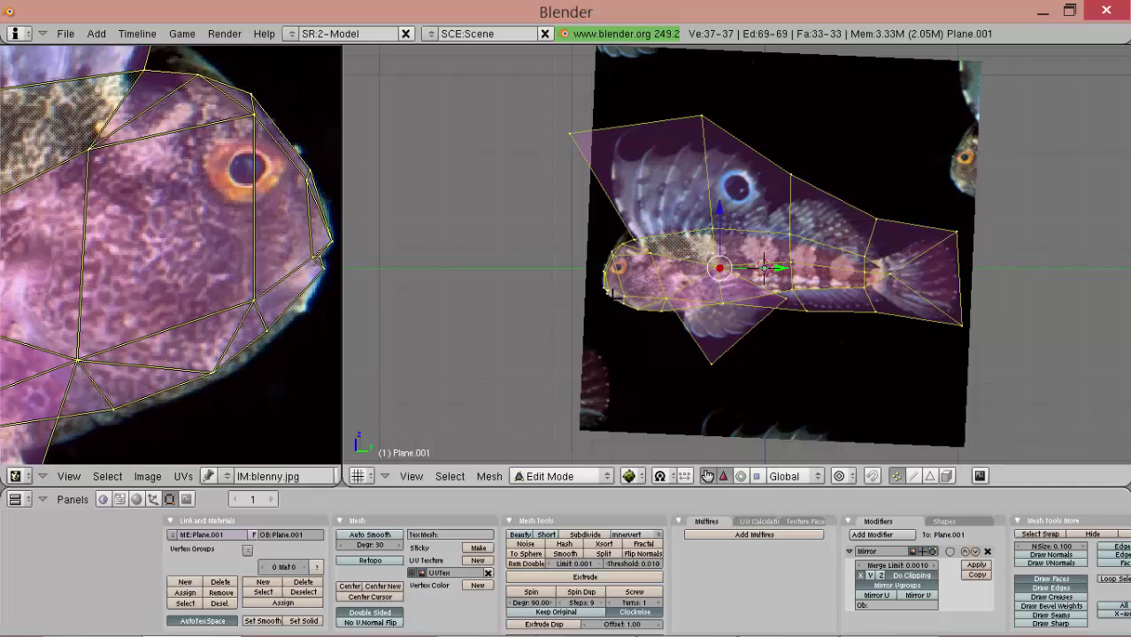
Leave mesh editing and delete the reference photo plane behind the fish.
key("Tab")
right_click(558, 372)
key("Delete")
left_click(559, 369)
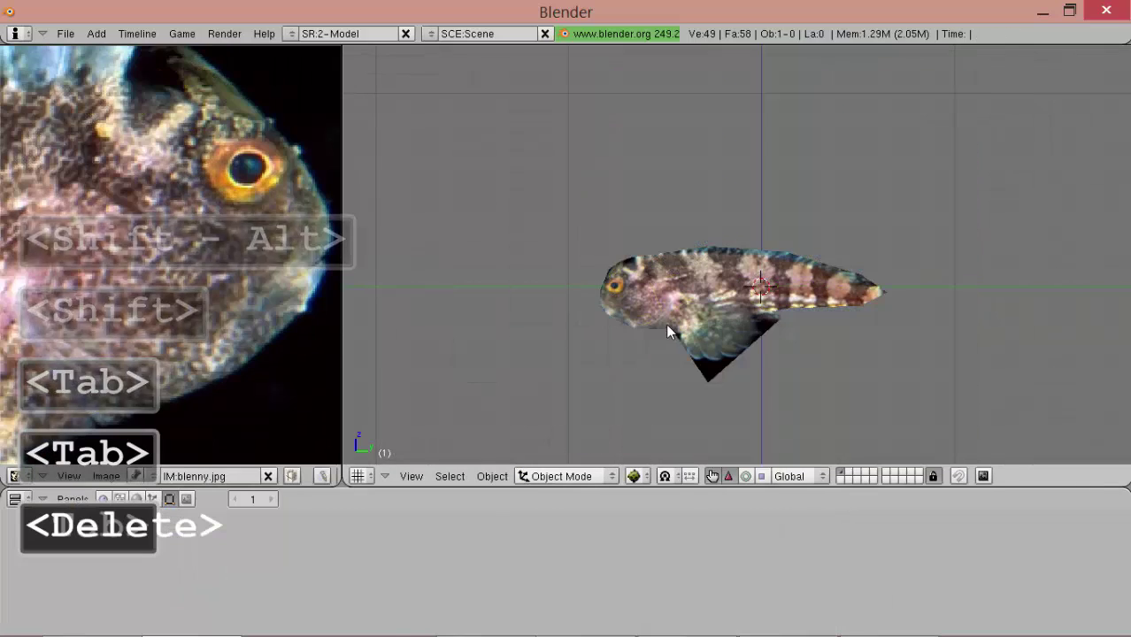
Examine the textured fish mesh from several angles and from the side.
key("Tab")
middle_click_drag(725, 319, 793, 321)
middle_click_drag(876, 285, 856, 325)
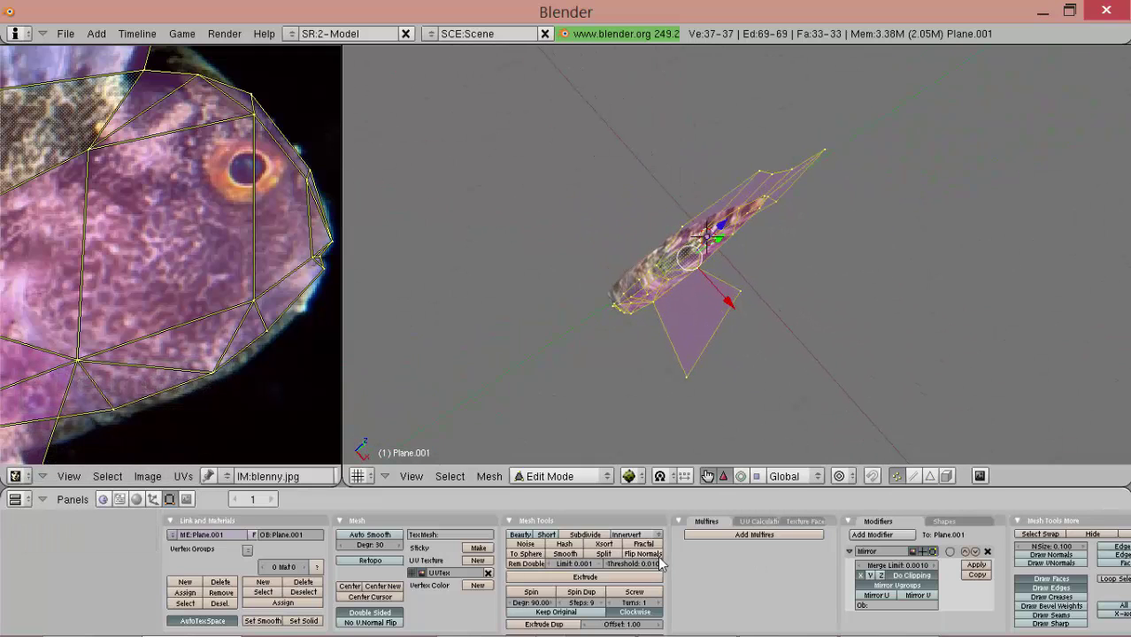
key("KP_3")
scroll(168, 257, "down", 4)
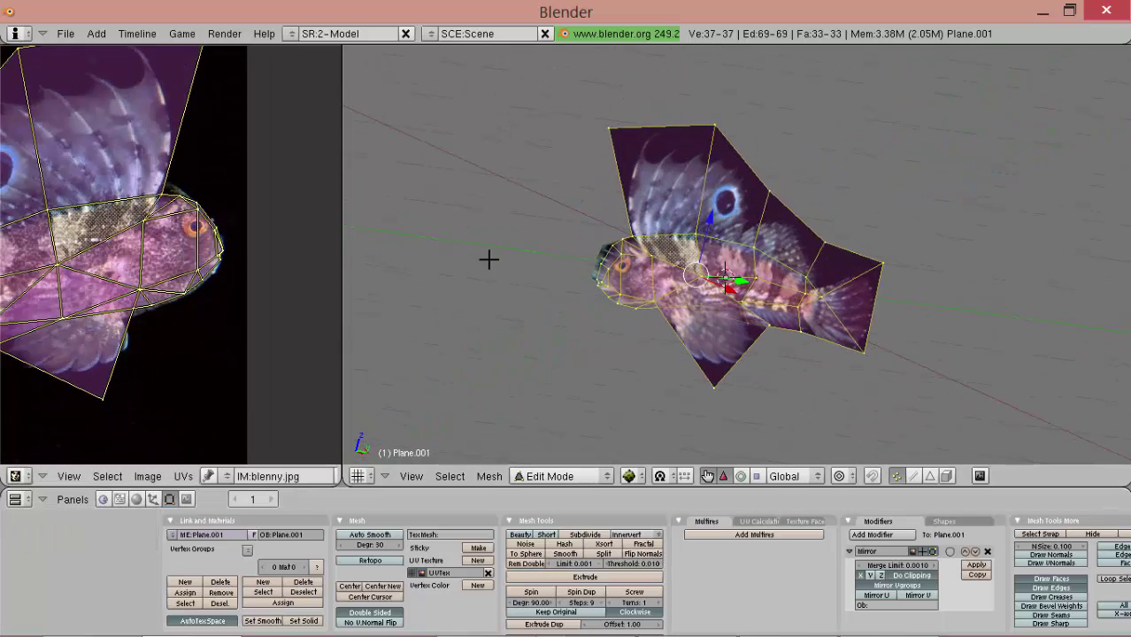
scroll(844, 192, "up", 4)
middle_click_drag(843, 191, 694, 349)
key("KP_3")
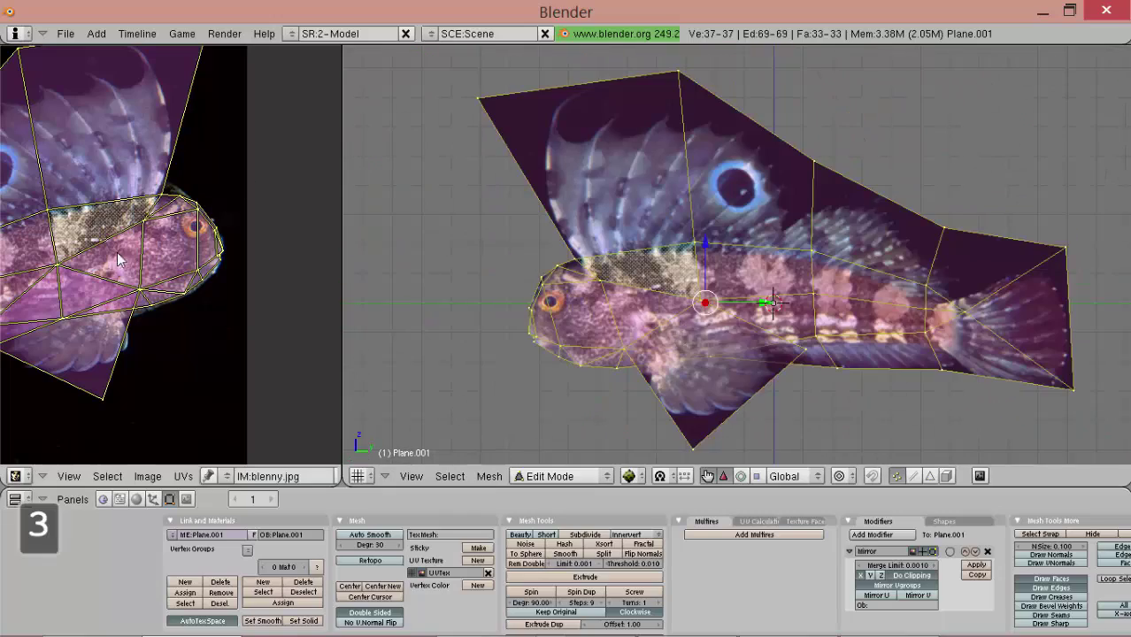
Shift the UVs to the photographed mouth and scale them by about 1.1 around the 2D cursor placed at the snout.
scroll(110, 257, "up", 5)
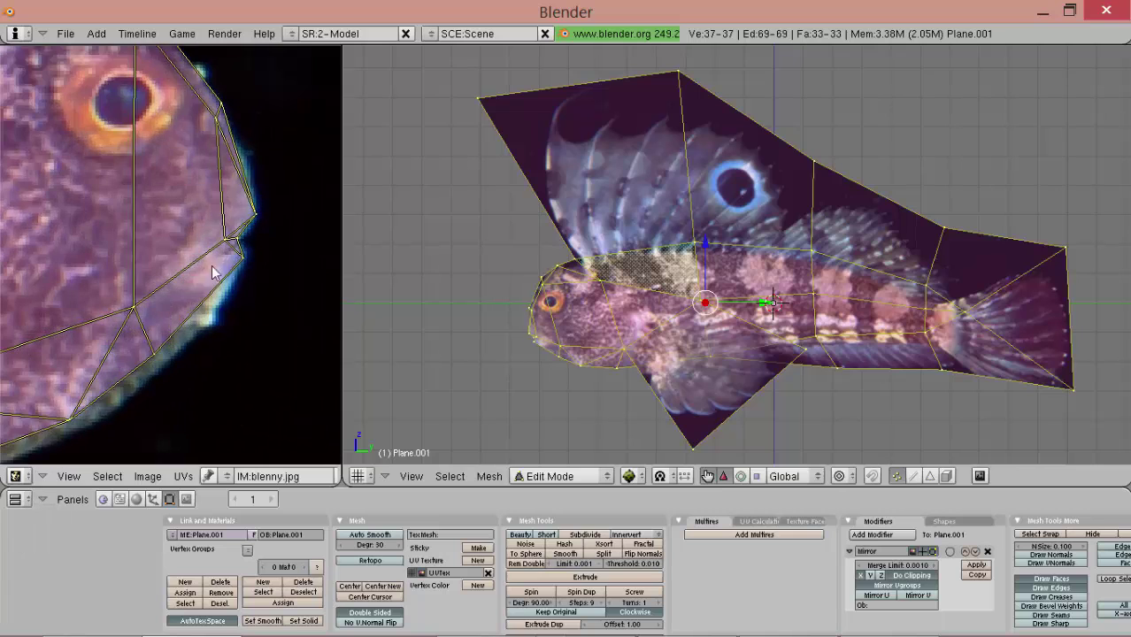
left_click(216, 299)
key("g")
left_click(237, 243)
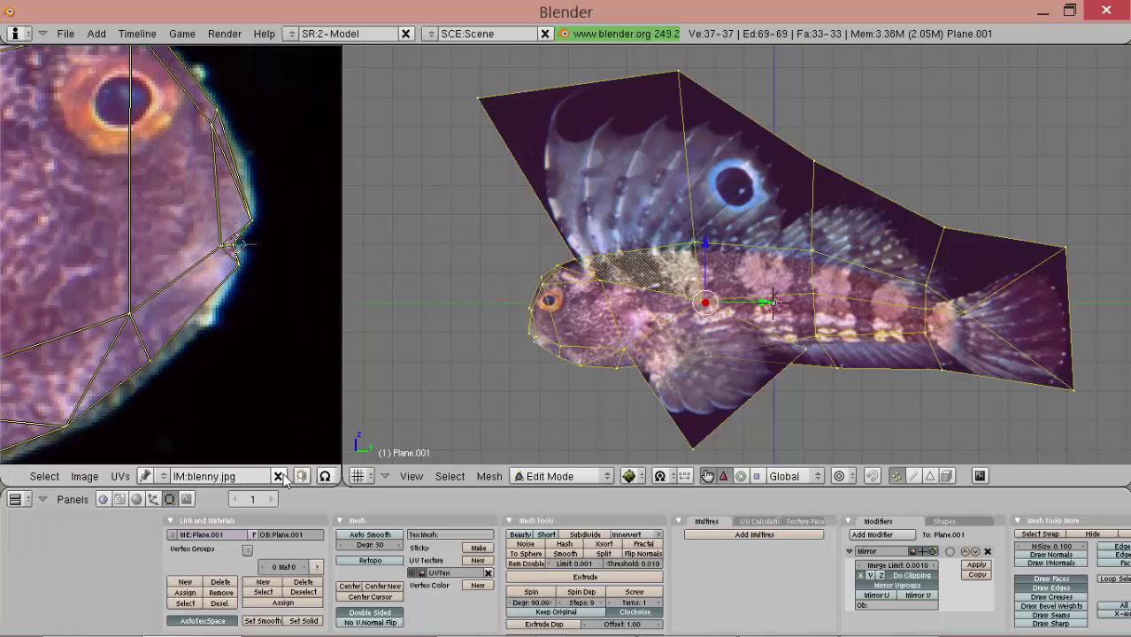
scroll(159, 352, "down", 1)
key("s")
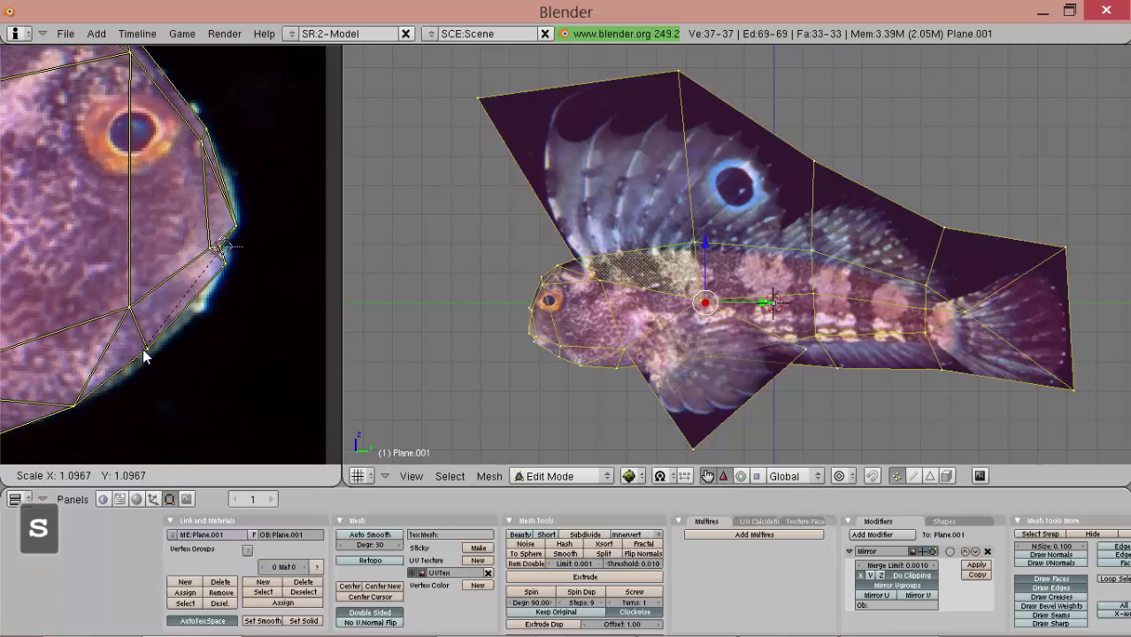
left_click(144, 355)
Rotate and scale the UVs around the snout cursor so the tail and rear fins fit the photo.
middle_click_drag(133, 341, 236, 319)
scroll(366, 343, "down", 2)
scroll(123, 332, "down", 2)
scroll(237, 319, "down", 4)
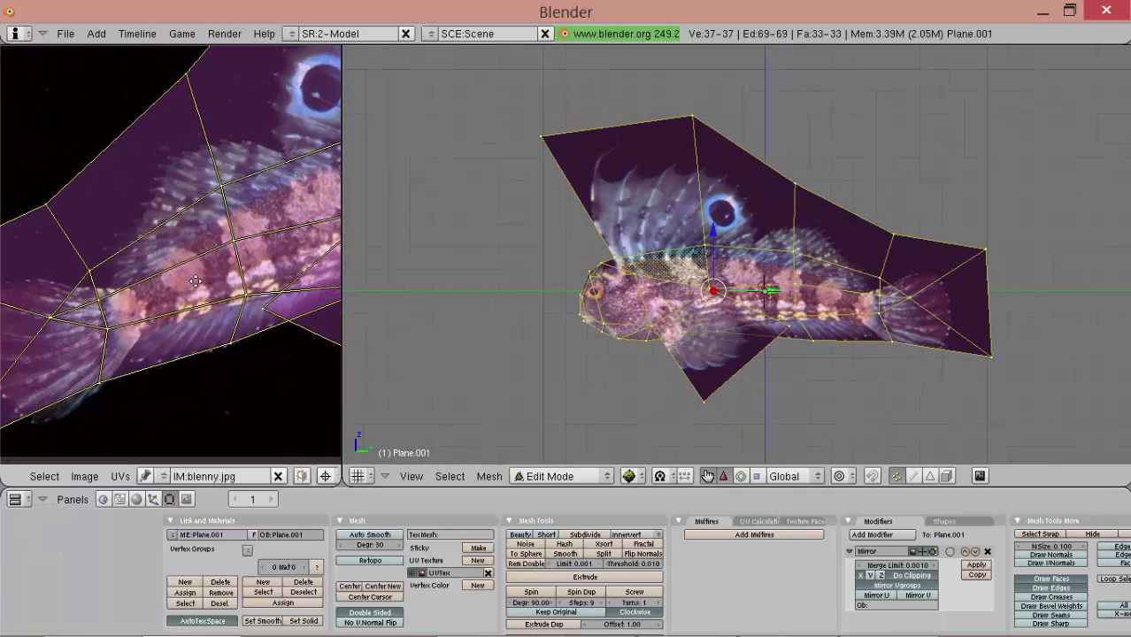
key("r")
left_click(167, 306)
key("s")
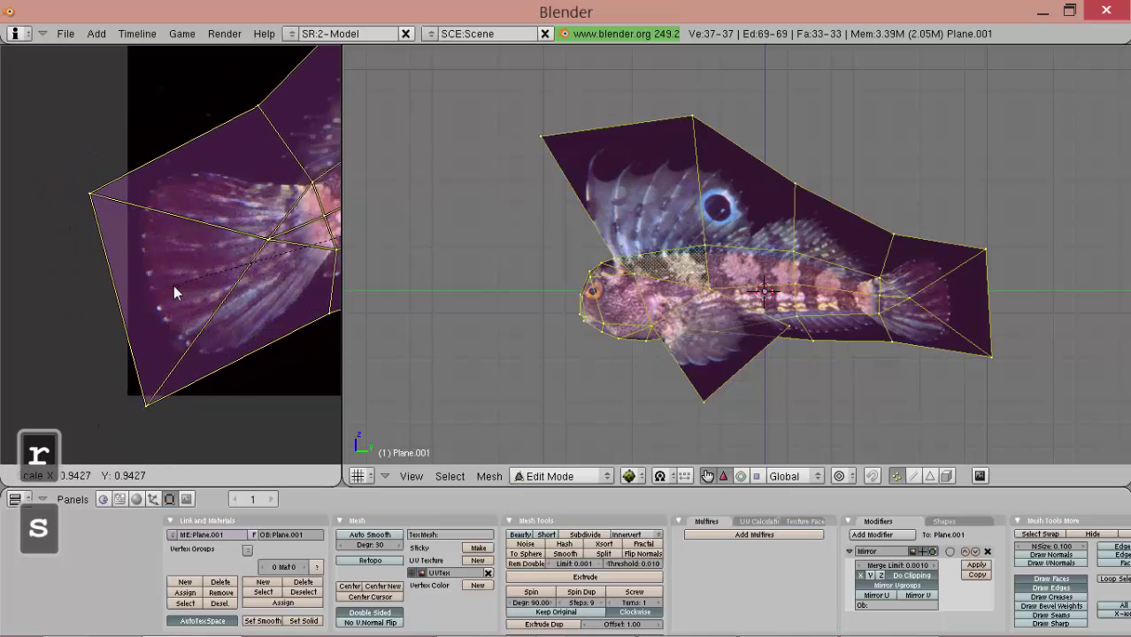
left_click(192, 271)
key("r")
left_click(200, 287)
Move the pectoral fin's lower corner about 0.04 forward and 0.03 down, and its rear corner slightly backward.
middle_click_drag(214, 299, 83, 304)
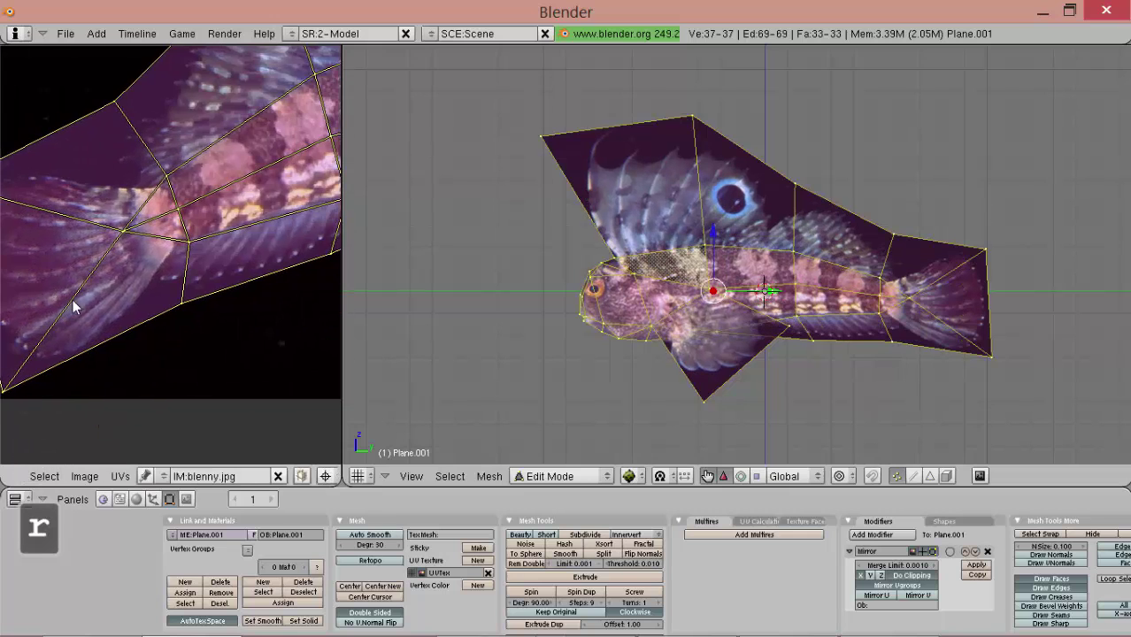
scroll(84, 304, "down", 1)
middle_click_drag(177, 323, 1, 320)
scroll(257, 291, "up", 1)
middle_click_drag(268, 291, 111, 308)
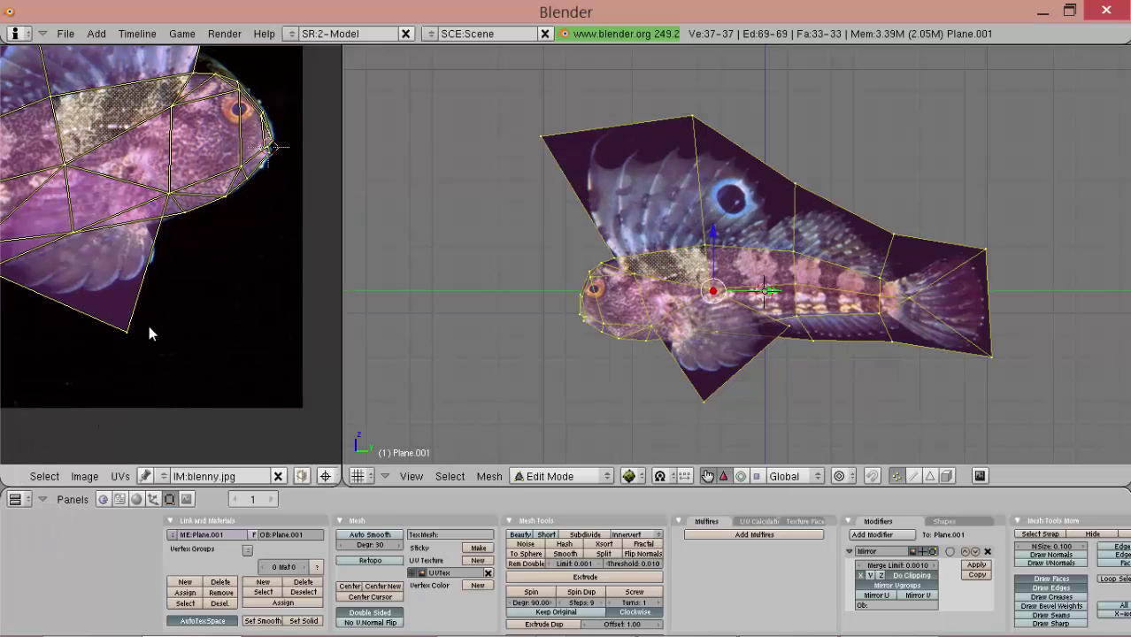
scroll(583, 328, "up", 4)
middle_click_drag(583, 328, 609, 208, "shift")
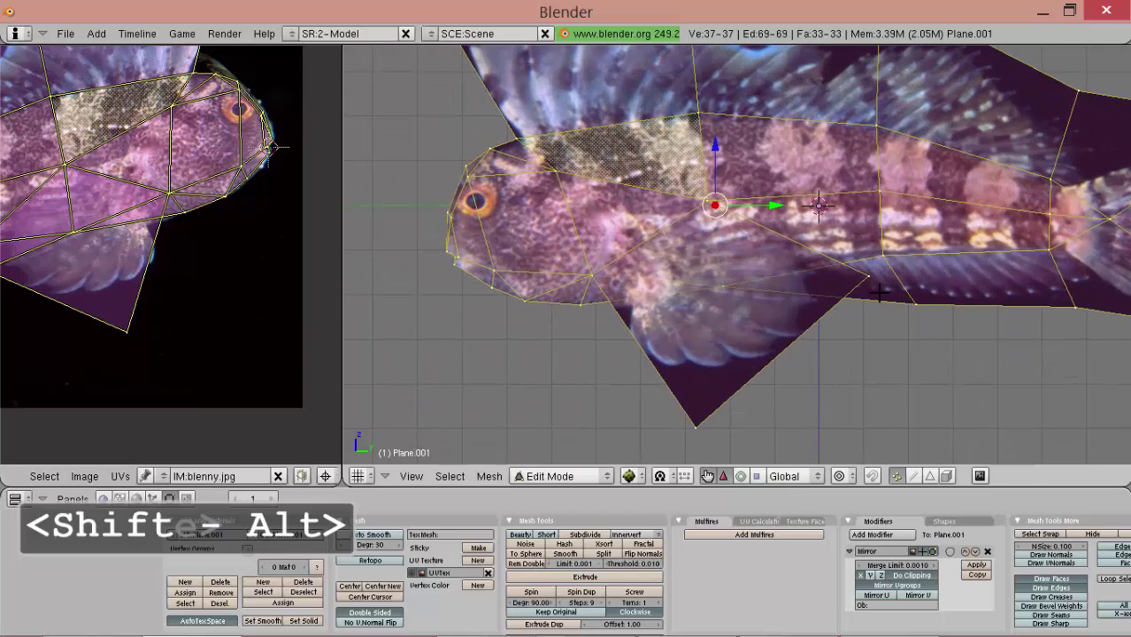
right_click_drag(702, 418, 683, 429)
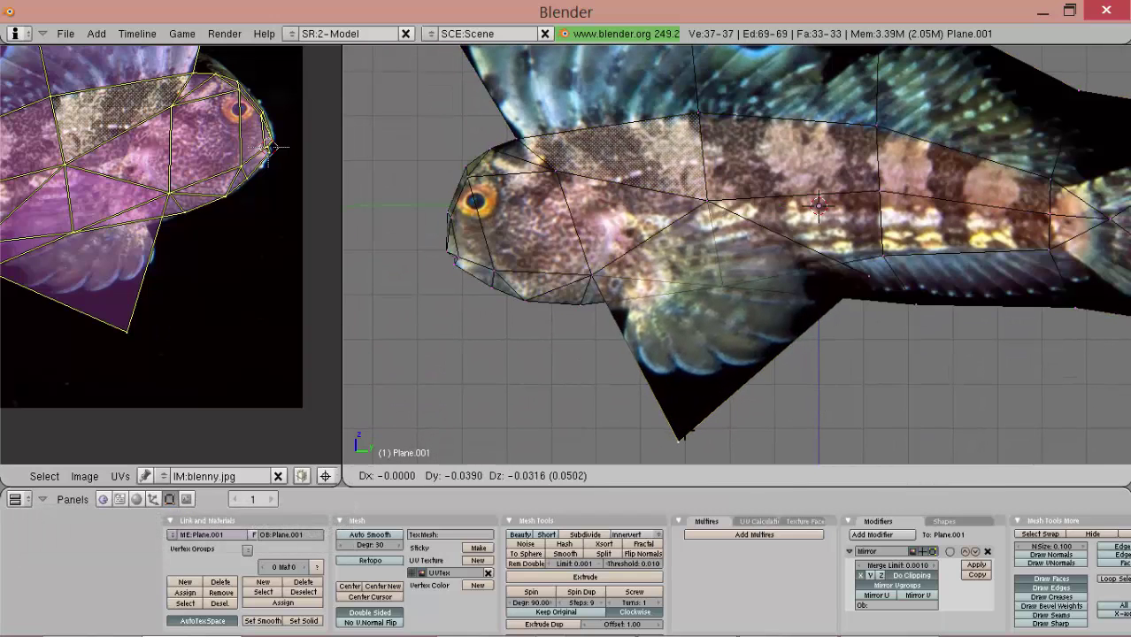
left_click(686, 431)
right_click_drag(871, 299, 874, 304)
Move the UVs of the pectoral fin's lower and rear corners outward around the photographed fin.
key("a")
key("a")
scroll(778, 319, "down", 4)
middle_click_drag(139, 314, 203, 316)
right_click_drag(191, 334, 190, 339)
left_click(195, 347)
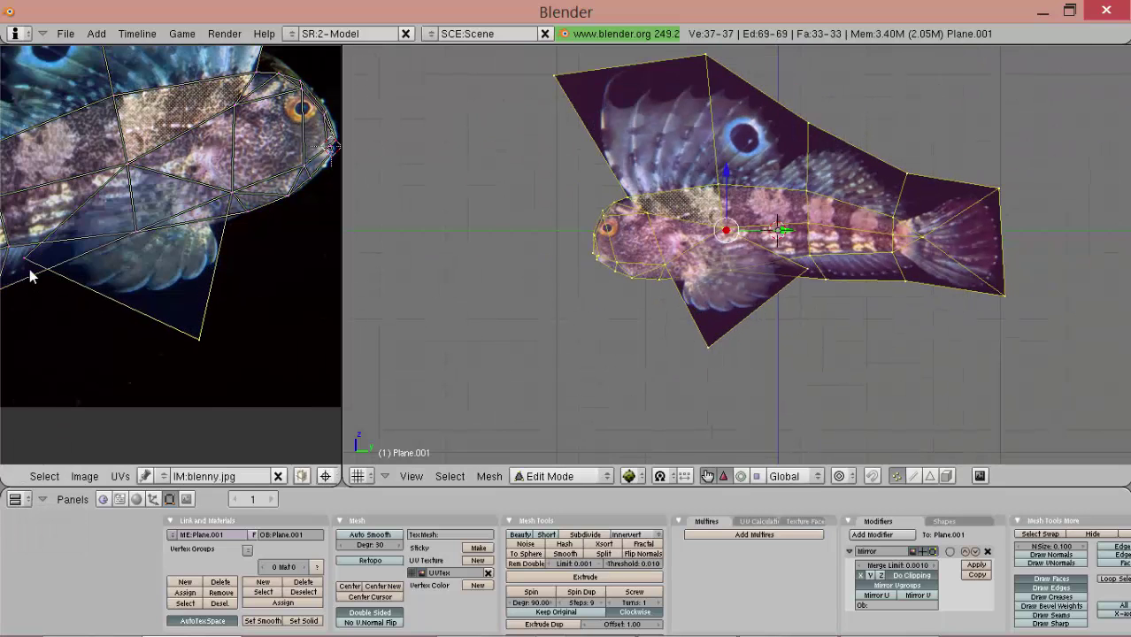
right_click_drag(29, 268, 20, 277)
right_click_drag(213, 298, 221, 302)
left_click(221, 302)
Move the UV vertices along the top of the head down onto the photographed head behind the eye.
key("Tab")
scroll(708, 252, "up", 2)
middle_click_drag(629, 235, 730, 276, "shift")
scroll(729, 275, "up", 1)
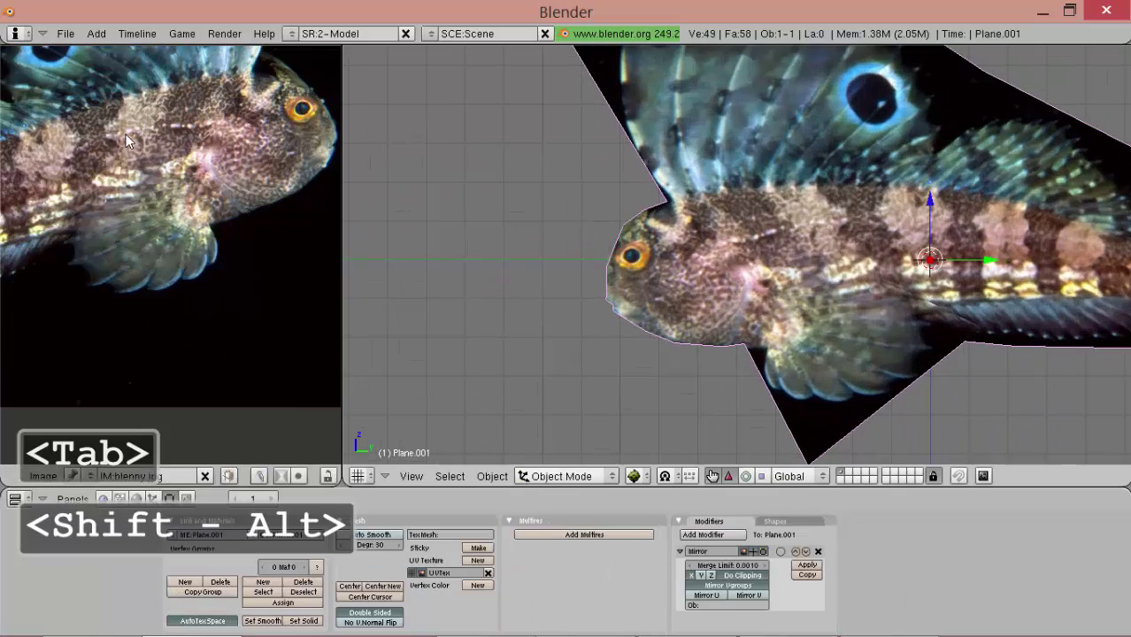
middle_click_drag(76, 119, 39, 232)
key("Tab")
middle_click_drag(266, 142, 212, 176)
scroll(212, 175, "up", 3)
scroll(211, 182, "up", 2)
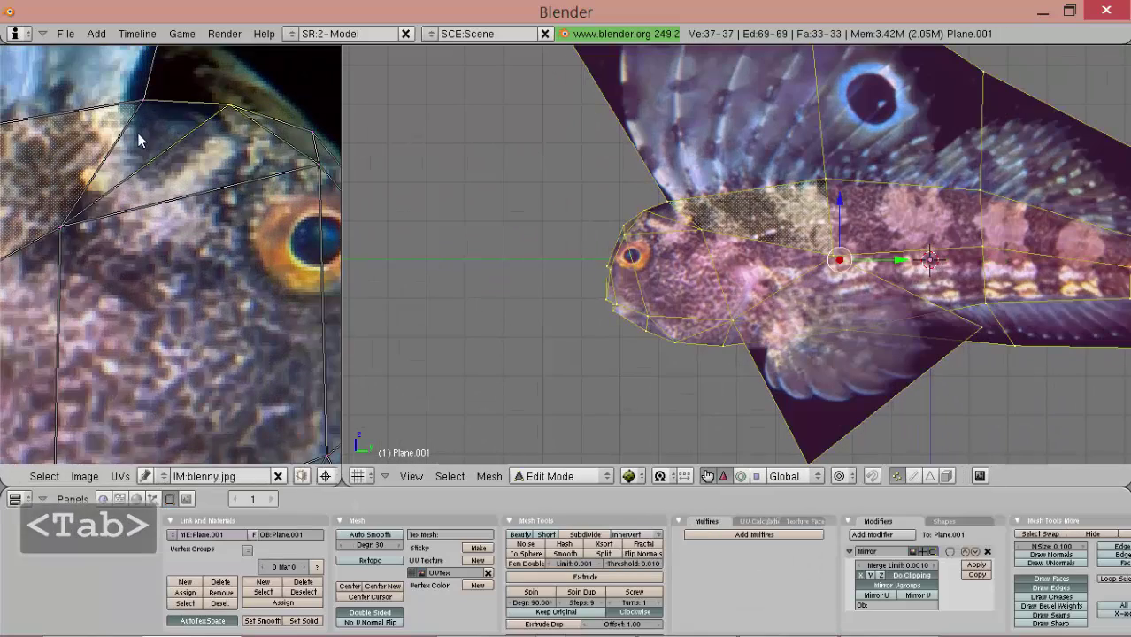
key("g")
left_click(182, 187)
Check the texture on the fish's head, body and pectoral fins from the side and from above.
key("Tab")
key("Tab")
middle_click_drag(193, 187, 196, 184)
key("Tab")
scroll(811, 211, "down", 3)
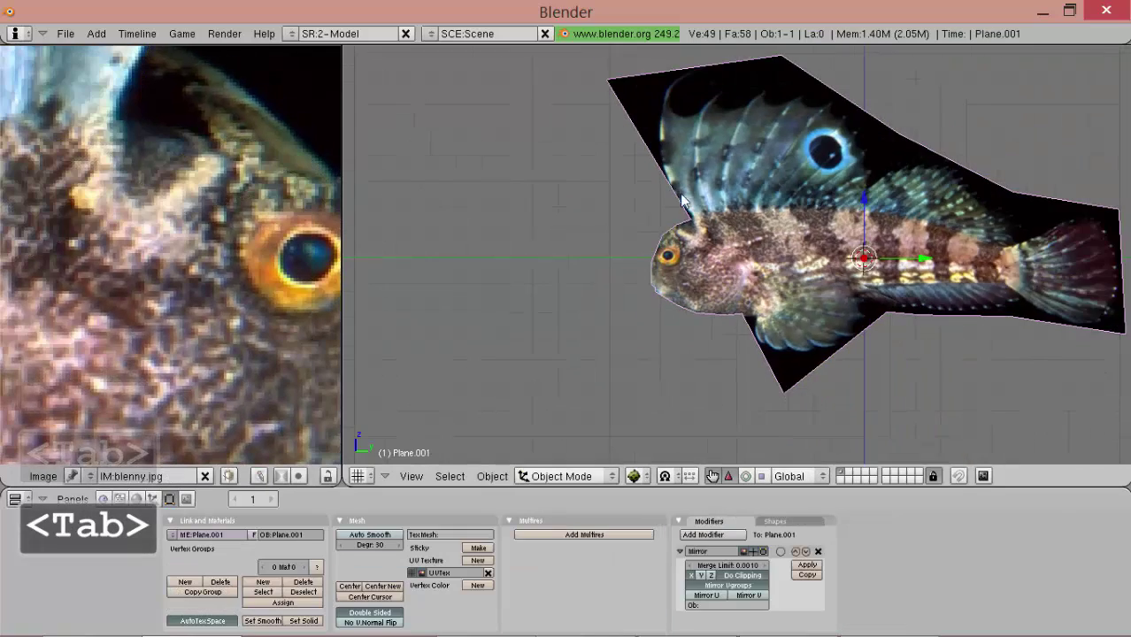
middle_click_drag(941, 220, 845, 336, "shift")
scroll(762, 220, "down", 1)
scroll(797, 328, "up", 3)
key("Tab")
middle_click_drag(739, 319, 918, 326)
key("Tab")
middle_click_drag(670, 317, 974, 372)
left_click_drag(974, 377, 710, 281, "alt+shift")
Select the side vertex above the pectoral fin and move it slightly outward along the X axis.
key("Tab")
right_click(711, 281)
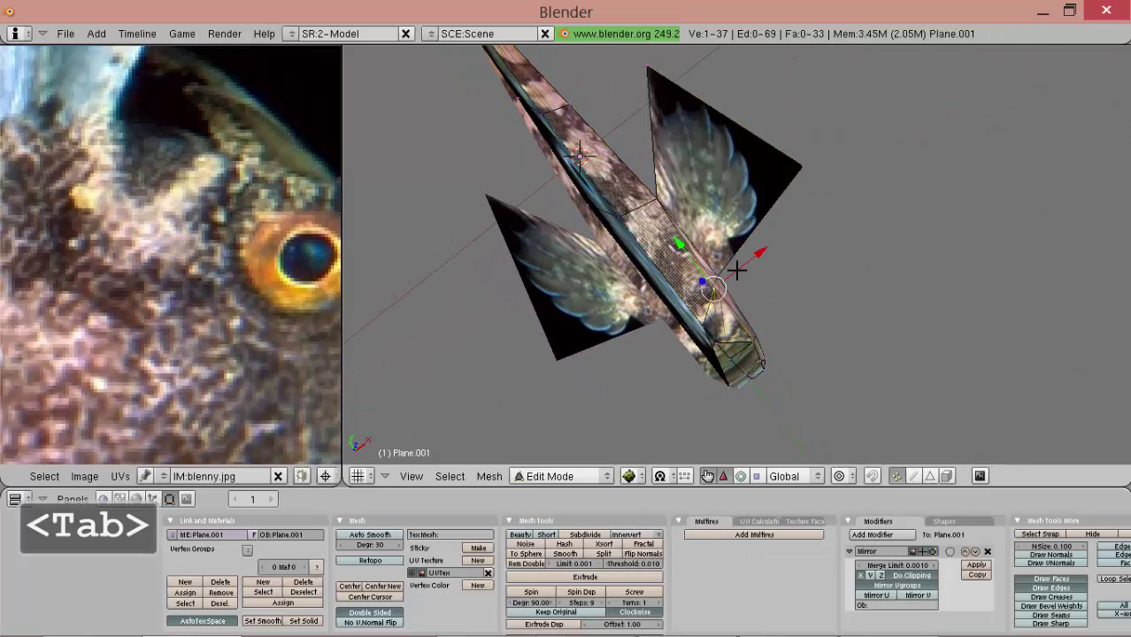
left_click_drag(761, 247, 765, 245)
middle_click_drag(744, 228, 790, 236)
key("Tab")
Inspect the texture stretching across the fish's face and compare it with the head in the photo.
scroll(750, 288, "up", 3)
key("Tab")
key("Tab")
key("Tab")
key("a")
left_click_drag(925, 278, 655, 447)
middle_click_drag(655, 447, 754, 242)
scroll(737, 180, "up", 3)
scroll(170, 271, "down", 3)
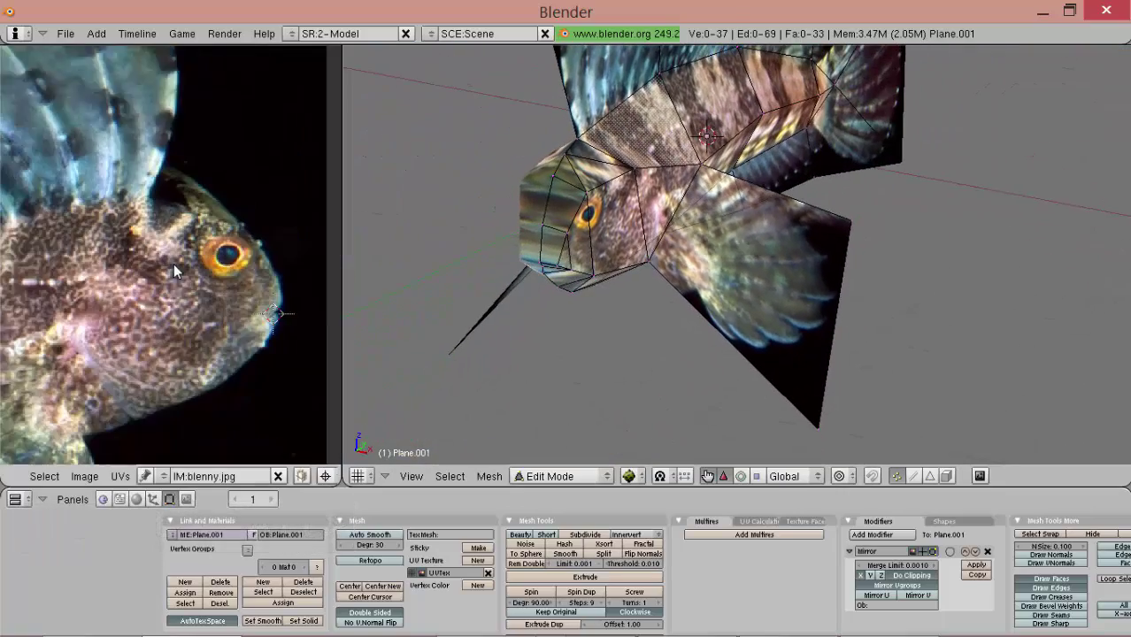
middle_click_drag(170, 272, 254, 201)
key("Tab")
key("a")
key("a")
middle_click_drag(873, 244, 688, 287)
scroll(688, 287, "up", 2)
In side view, select the two vertices at the pectoral fin's front base and move them back towards the tail.
key("KP_3")
key("Tab")
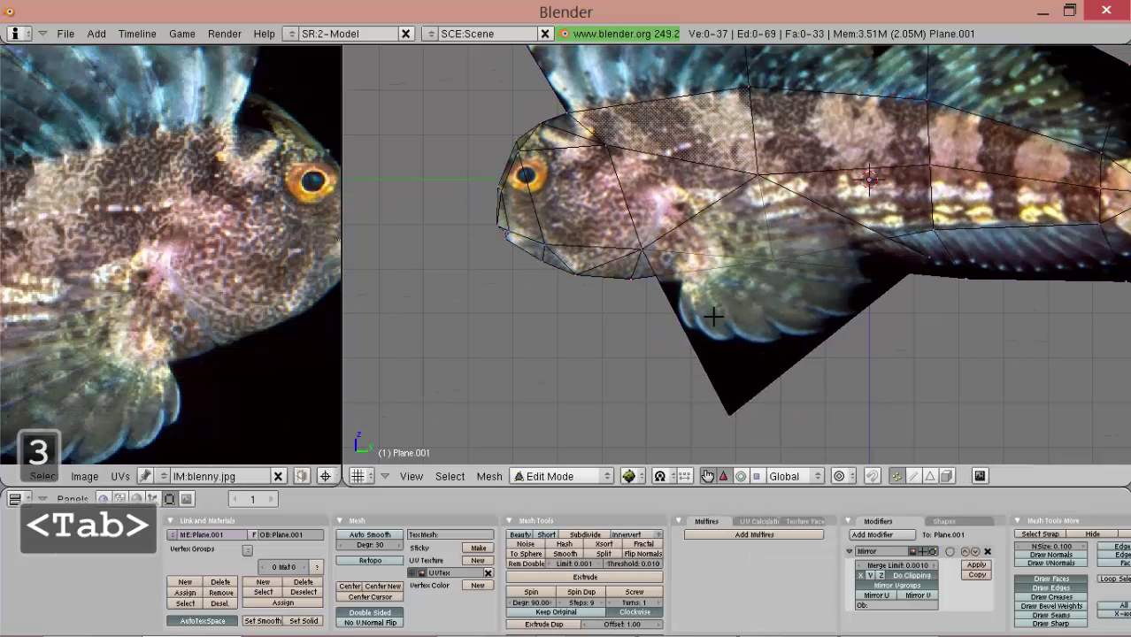
key("a")
key("a")
key("a")
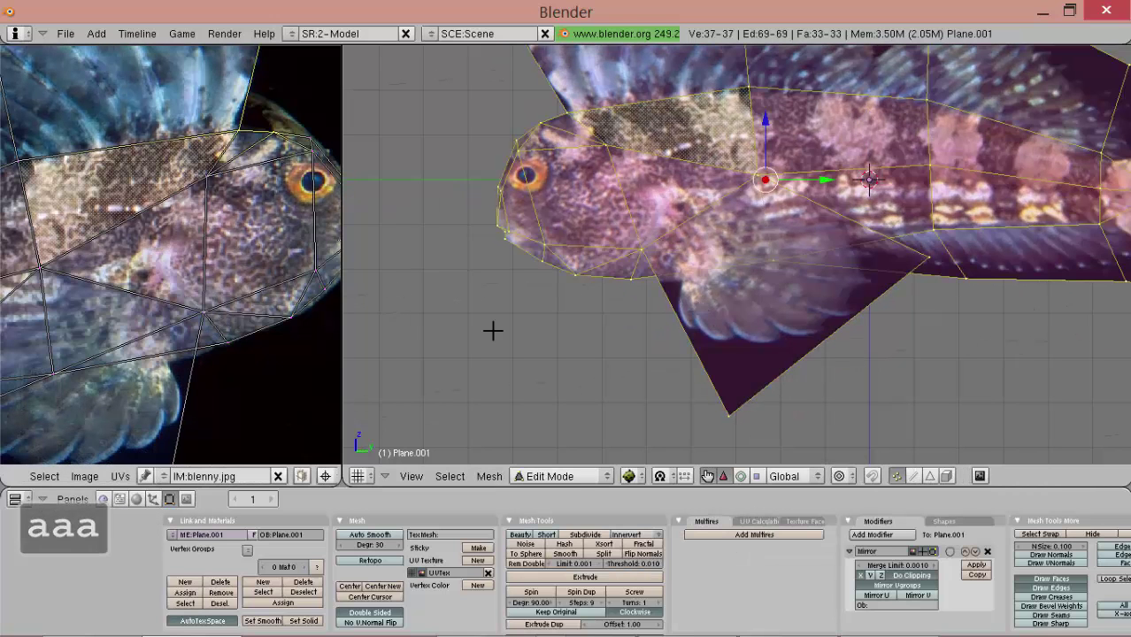
right_click(644, 255)
key("g")
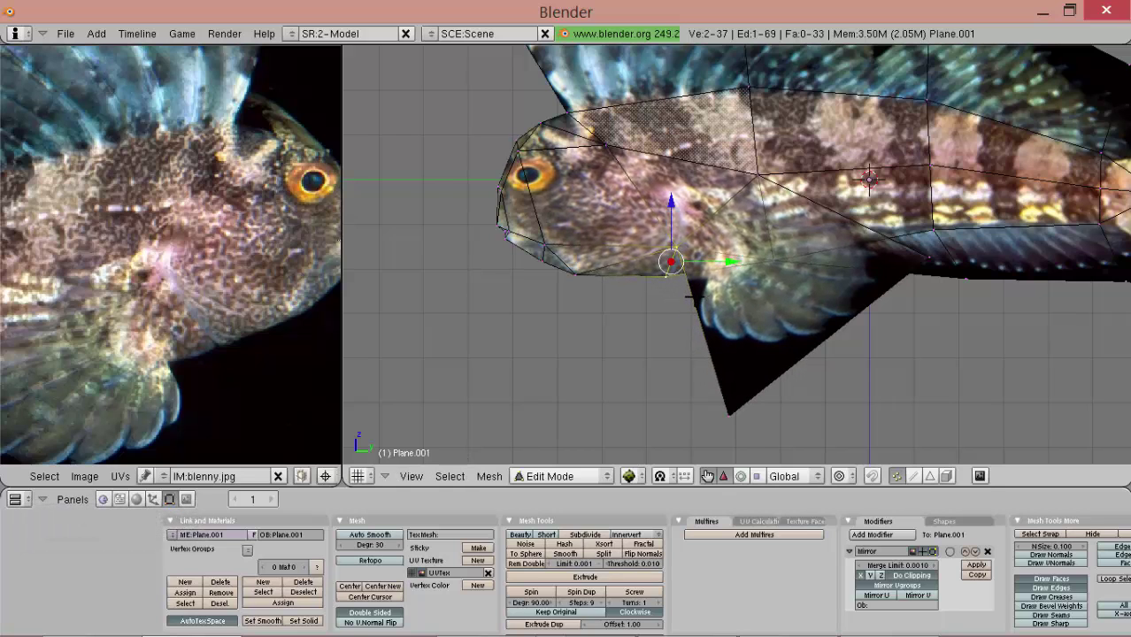
Move the throat vertex on the fish's lower outline slightly back towards the pectoral fin.
key("a")
key("a")
right_click_drag(589, 282, 606, 290)
left_click(608, 287)
key("a")
key("a")
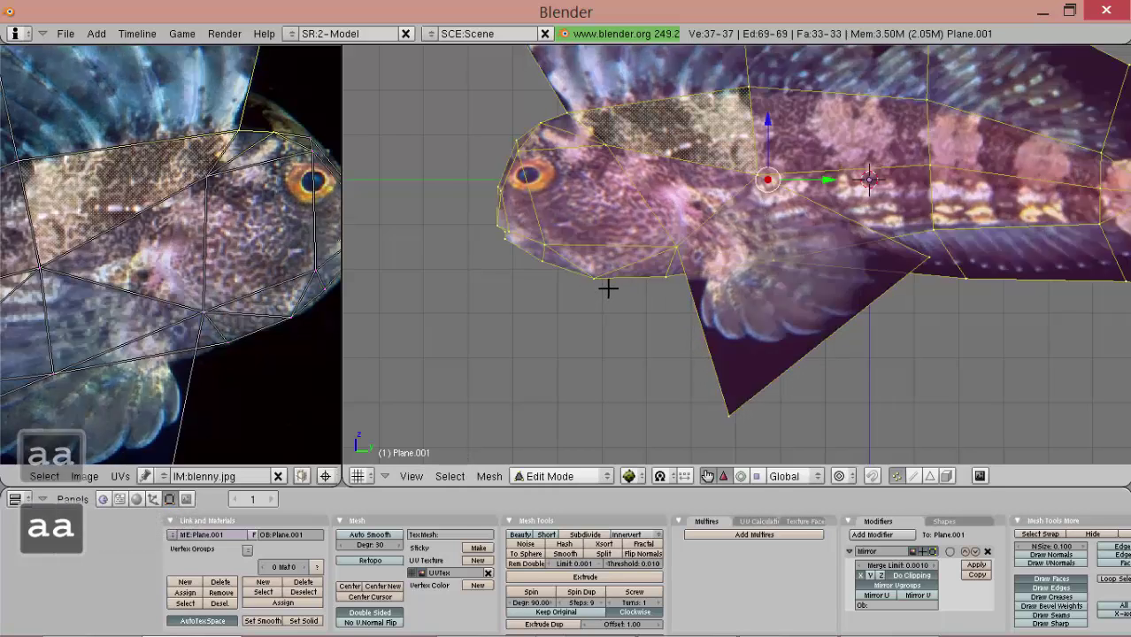
Move the UV vertex at the pectoral fin's front base on the blenny photo and check the texture in Object Mode.
scroll(202, 281, "down", 4)
key("p")
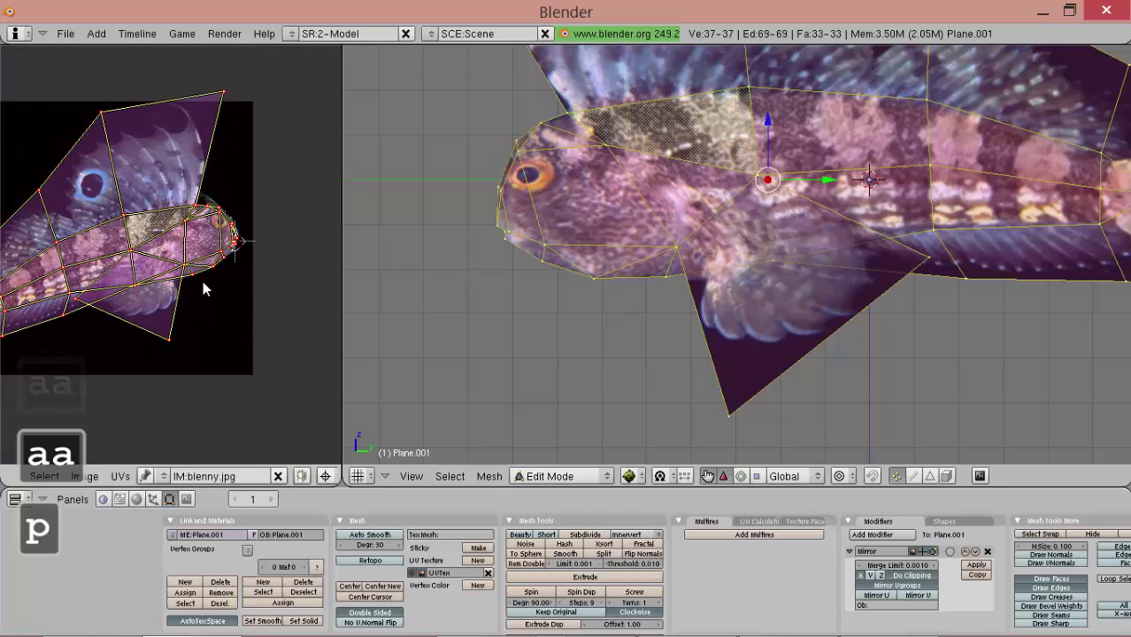
scroll(202, 295, "up", 3)
scroll(191, 357, "up", 2)
key("g")
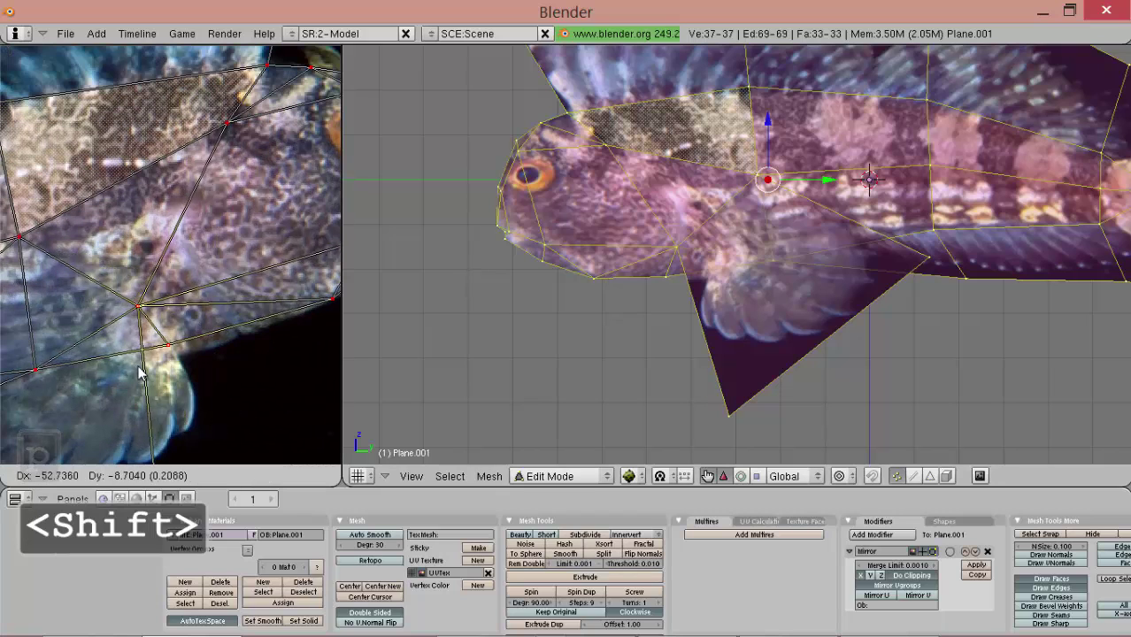
left_click(146, 382)
key("Tab")
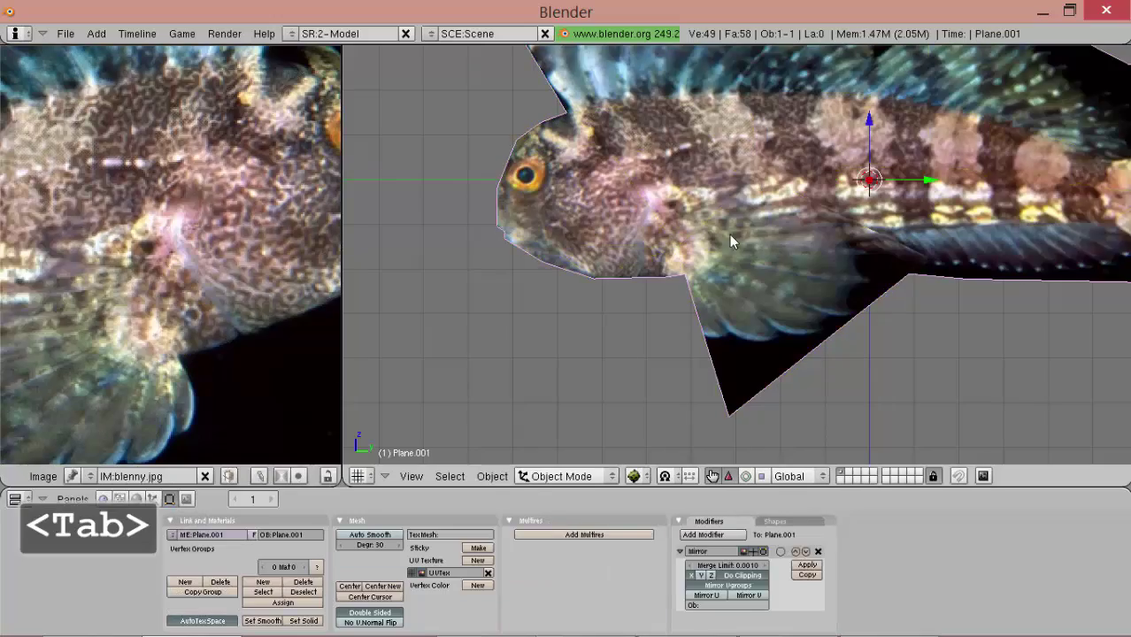
scroll(738, 228, "up", 2)
key("Tab")
scroll(142, 378, "down", 2)
middle_click_drag(140, 380, 188, 327)
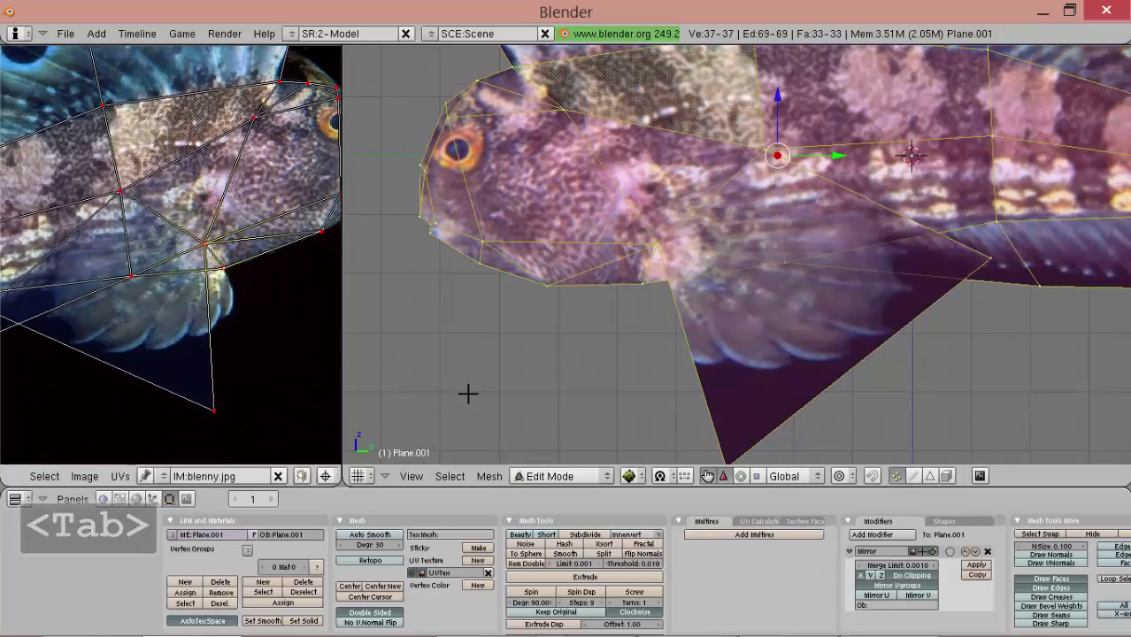
Select the two outer corner vertices of the pectoral fin and subdivide the edge between them.
middle_click_drag(662, 393, 827, 384)
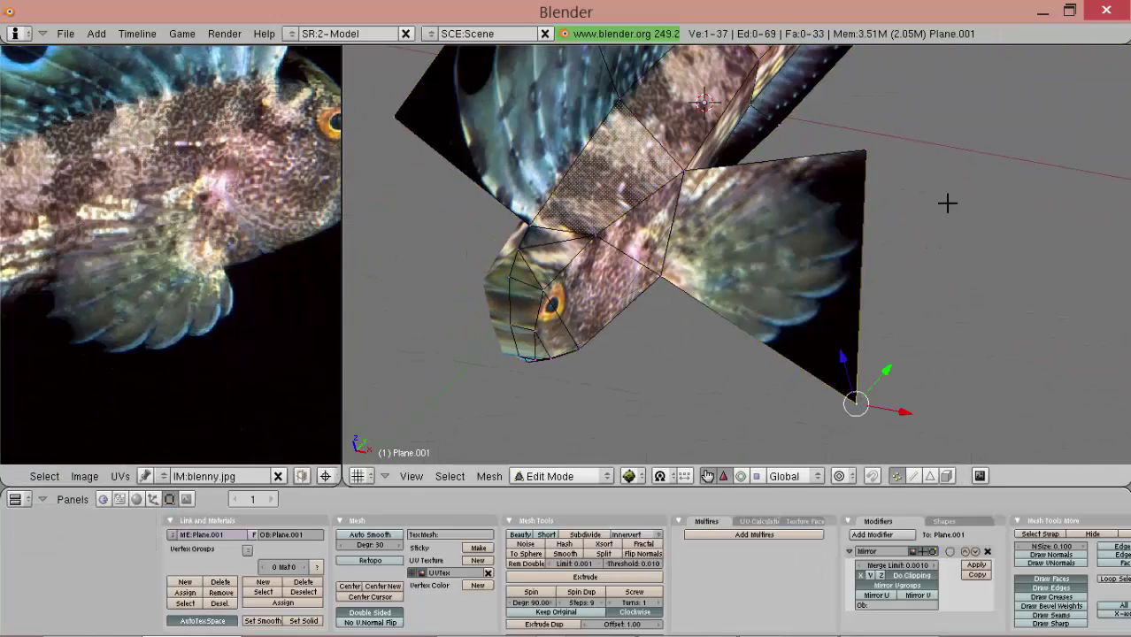
key("shift+w")
left_click(866, 150)
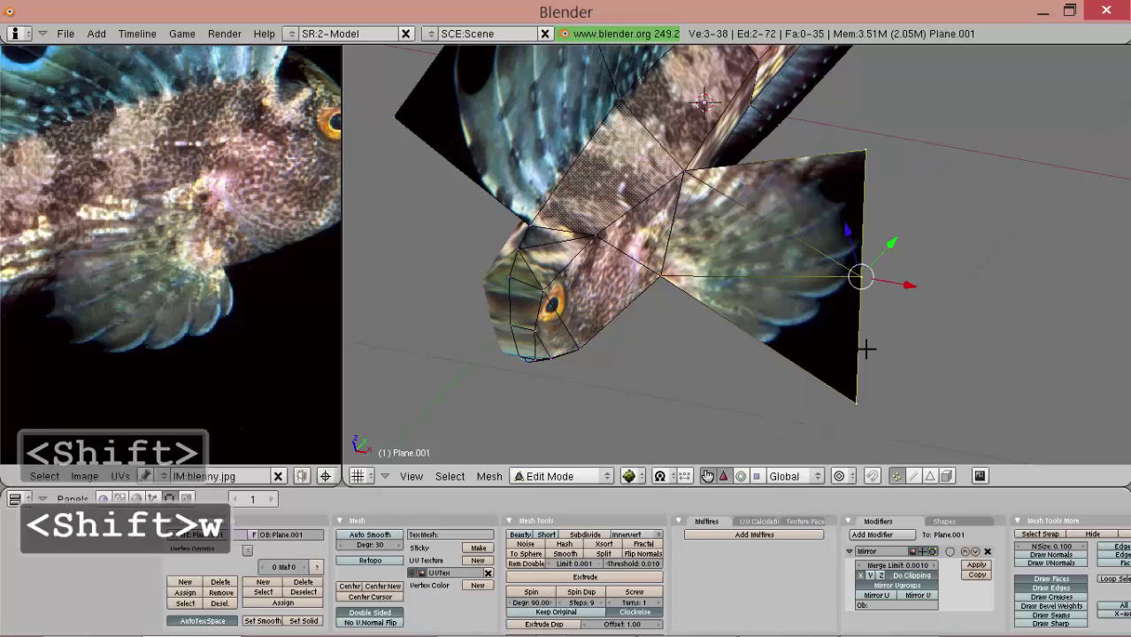
Reshape the pectoral fin by moving its front outer corner and the middle vertex of its outer edge.
key("g")
left_click(802, 418)
key("a")
key("a")
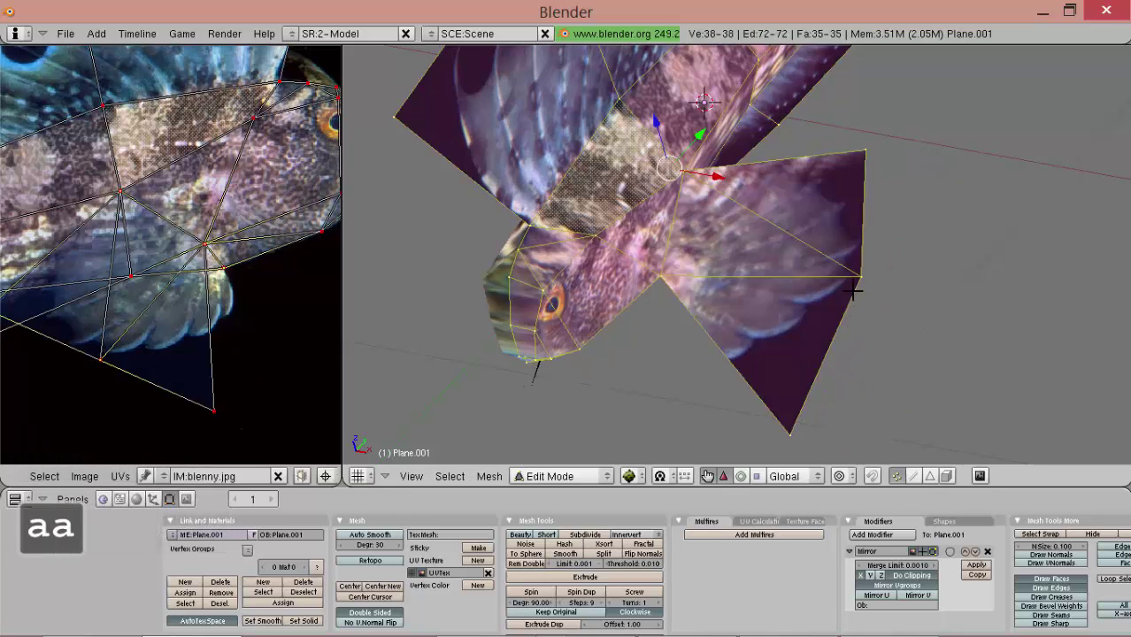
right_click_drag(859, 302, 863, 323)
left_click(865, 324)
right_click_drag(778, 436, 754, 436)
left_click(754, 437)
Select the pectoral fin's outer vertices from below the fish and rotate them slightly.
middle_click_drag(754, 433, 670, 232)
left_click(728, 295)
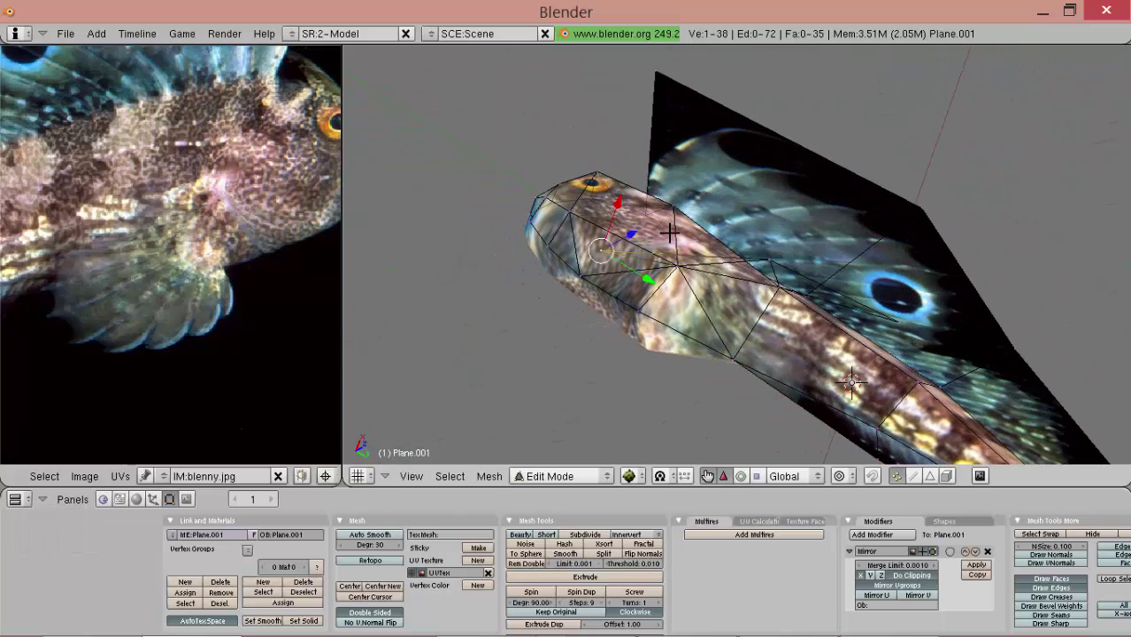
right_click(895, 305, "shift")
key("r")
middle_click_drag(793, 205, 839, 310)
Select the whole mesh in side view and project its UVs from the view.
key("a")
key("a")
key("KP_3")
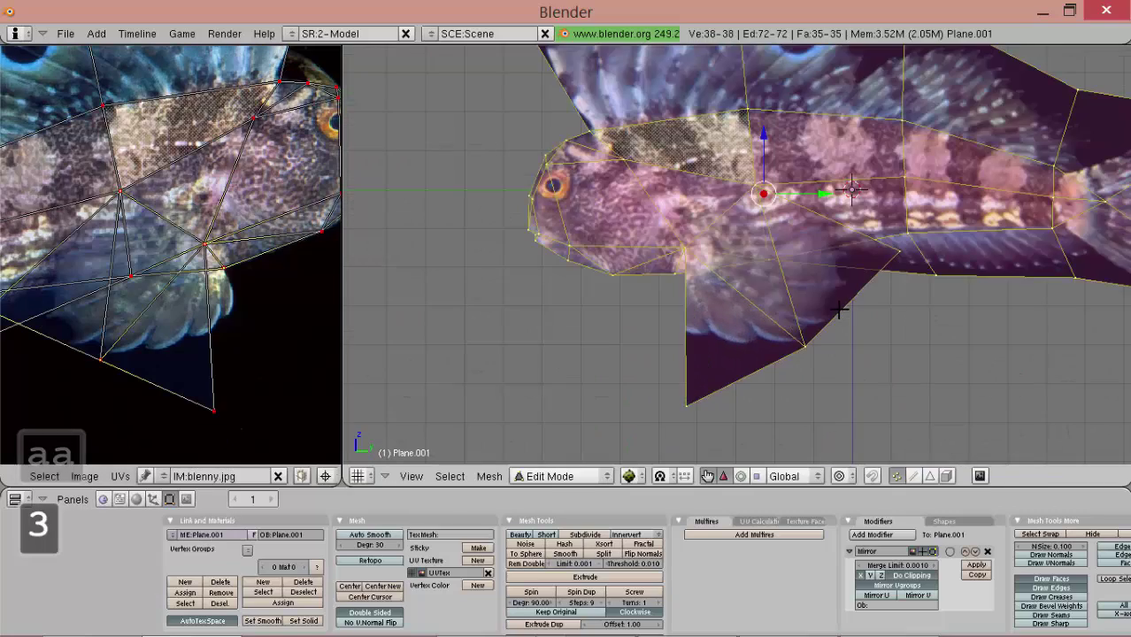
key("a")
key("a")
key("u")
left_click(860, 354)
Mirror the whole UV layout by scaling it by -1 along the X axis.
scroll(170, 339, "down", 3)
key("a")
key("a")
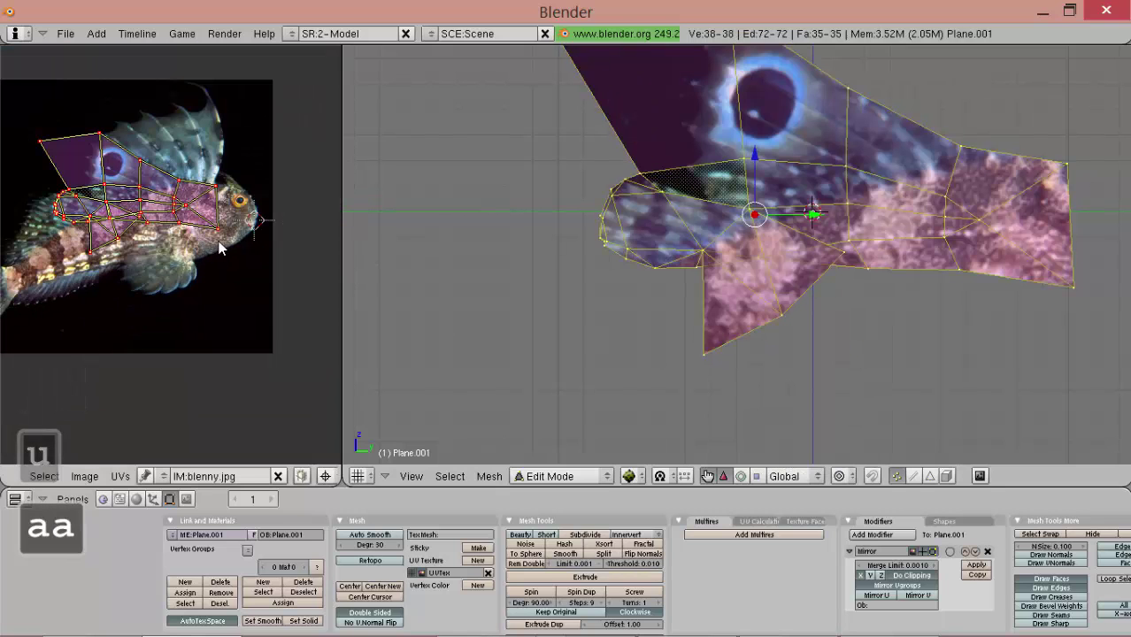
key("s")
key("0")
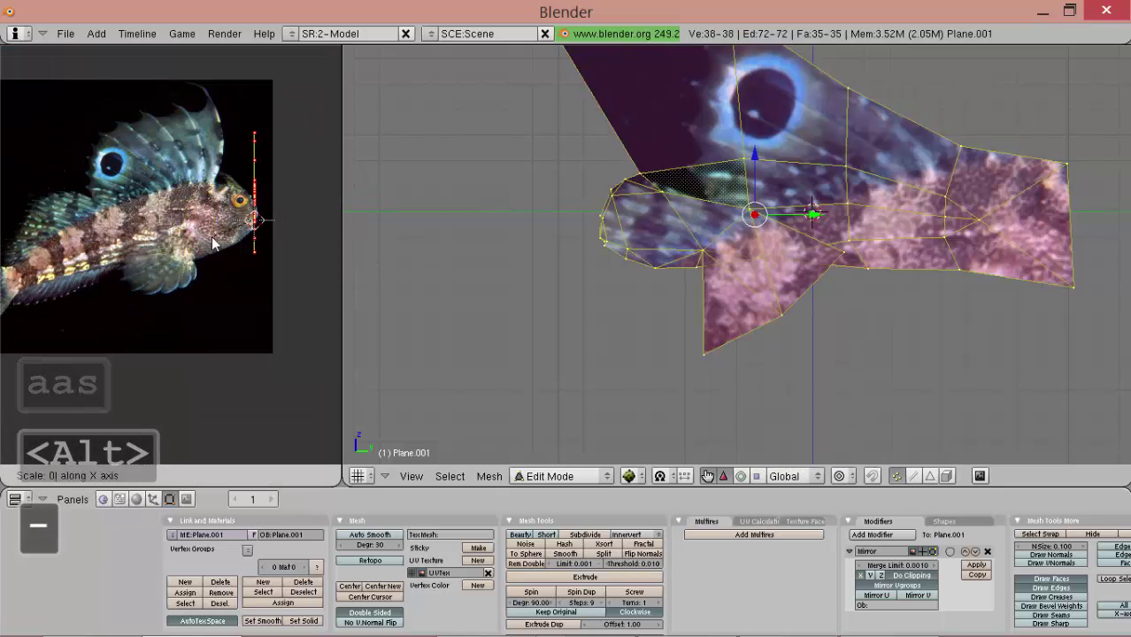
key("1")
left_click(212, 243)
Move the mirrored UV layout over the photographed blenny's head and body.
left_click_drag(270, 245, 93, 285)
left_click_drag(198, 256, 153, 259)
left_click(153, 259)
scroll(251, 273, "up", 4)
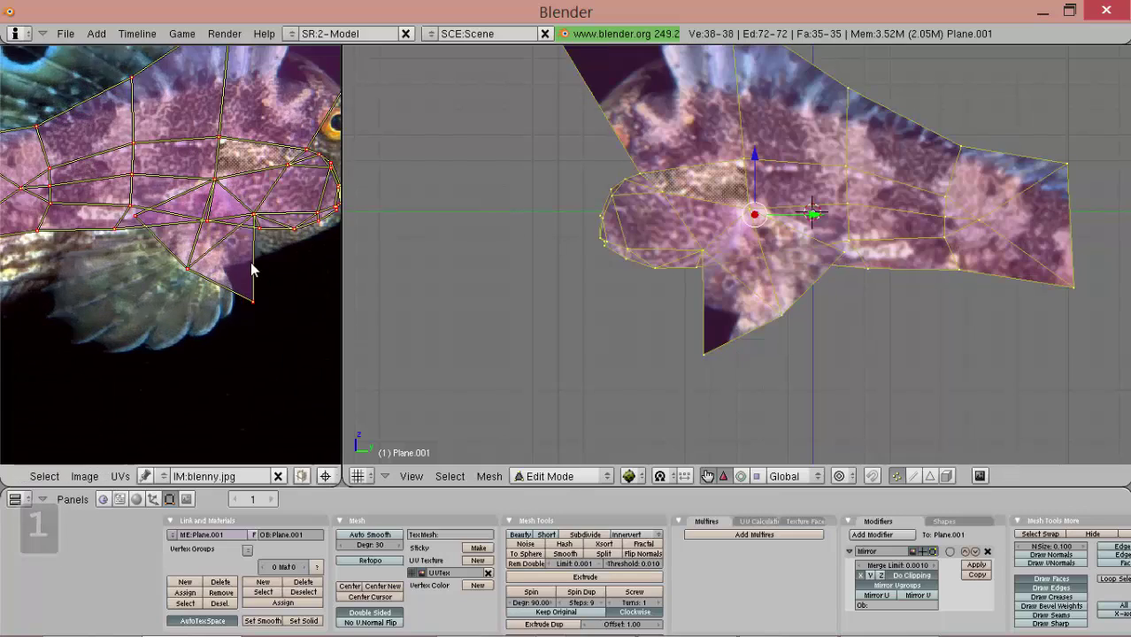
key("g")
left_click(262, 251)
Align the snout of the UV layout with the tip of the photographed snout.
middle_click_drag(285, 234, 144, 270)
scroll(212, 244, "up", 3)
middle_click_drag(253, 218, 196, 245)
key("g")
left_click(227, 188)
left_click(142, 246)
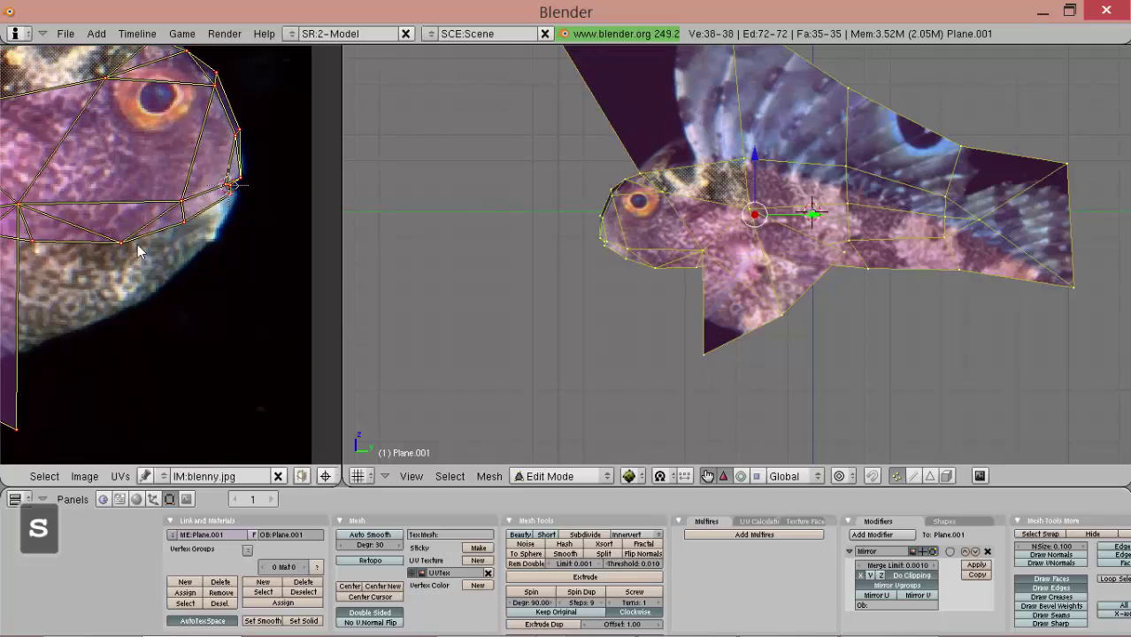
Rotate and scale the UV layout around the snout until it spans the photographed fish from head to tail.
scroll(133, 256, "down", 4)
key("r")
left_click(101, 293)
key("s")
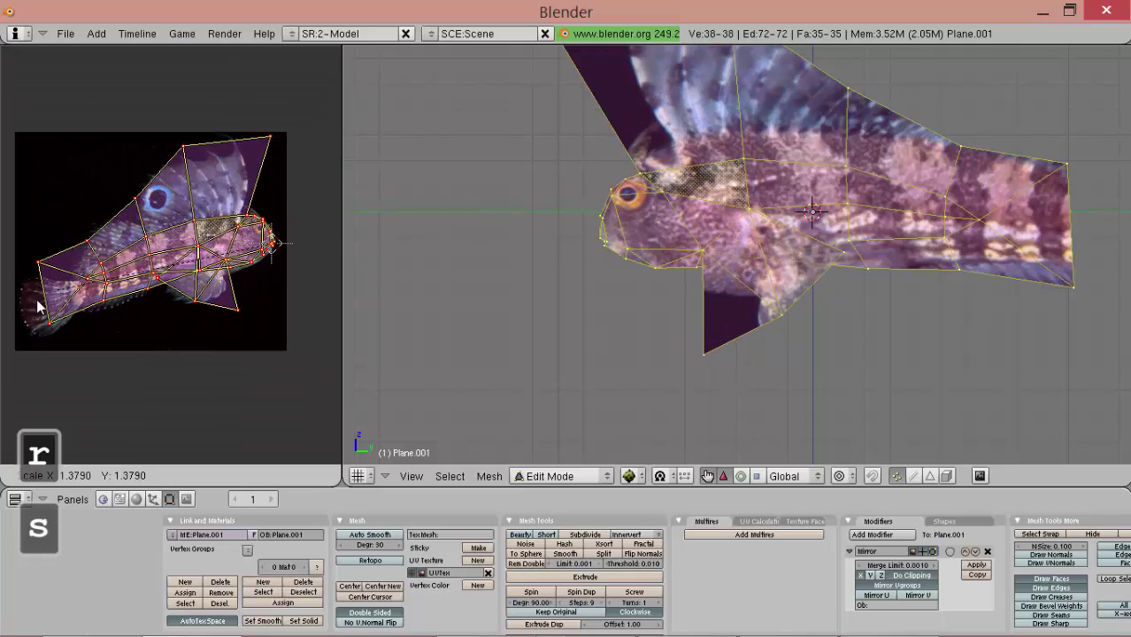
left_click(20, 306)
key("r")
left_click(57, 301)
middle_click_drag(50, 298, 240, 270)
scroll(194, 306, "up", 4)
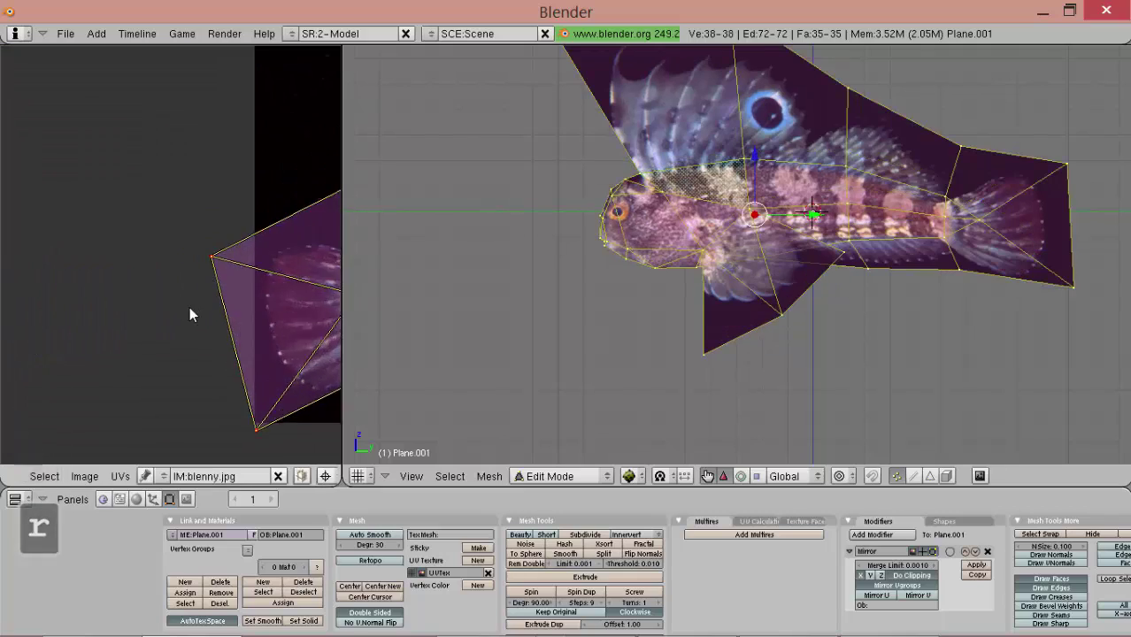
left_click(238, 303)
Correct the UV layout's rotation slightly while comparing the pectoral fin area with the photo.
scroll(152, 305, "down", 4)
middle_click_drag(336, 302, 146, 315)
scroll(147, 315, "up", 6)
middle_click_drag(219, 310, 321, 275)
scroll(234, 295, "down", 1)
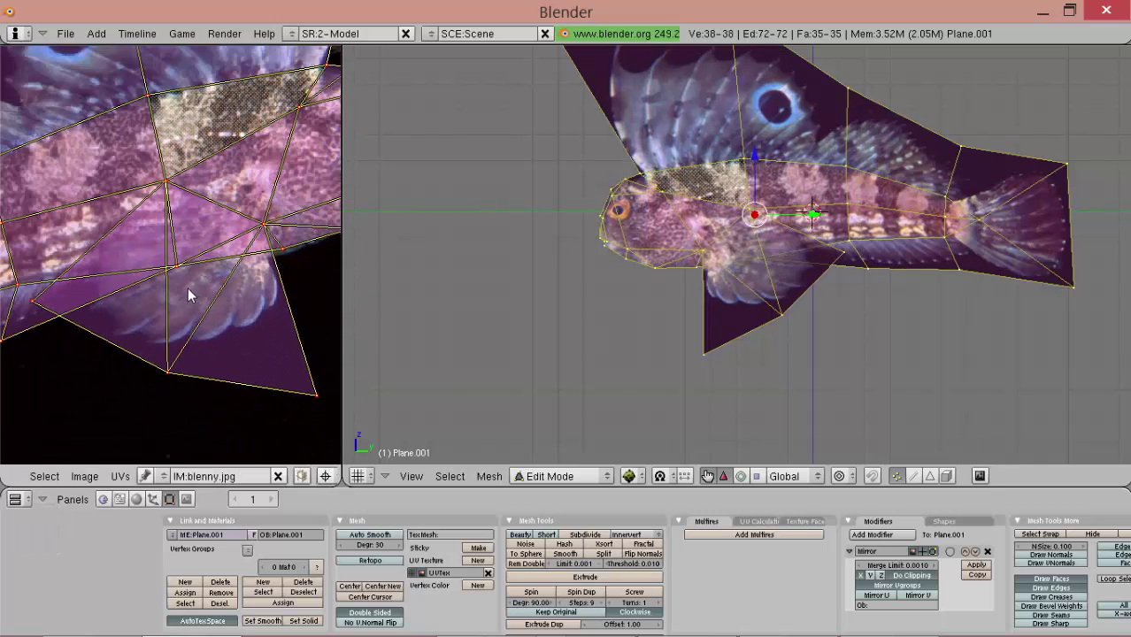
key("r")
left_click(184, 288)
Rotate the UV layout slightly once more to fit the photographed tail fin and check the textured model.
middle_click_drag(67, 335, 244, 335)
middle_click_drag(114, 328, 319, 237)
key("r")
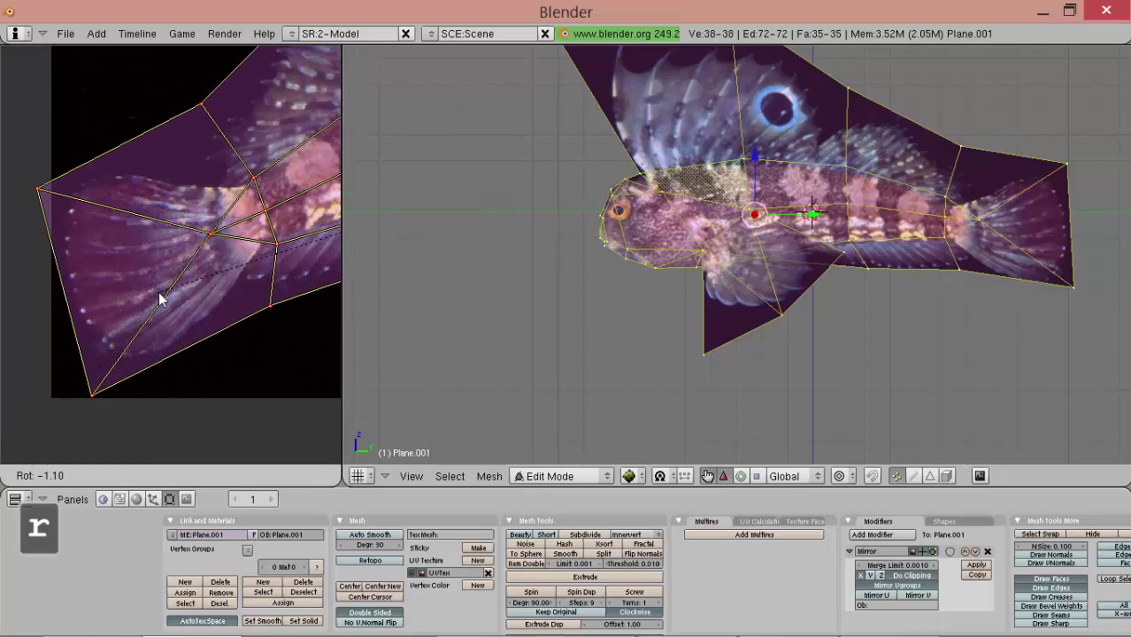
left_click(158, 292)
scroll(212, 293, "down", 2)
middle_click_drag(273, 293, 147, 302)
key("Tab")
scroll(946, 311, "up", 3)
key("Tab")
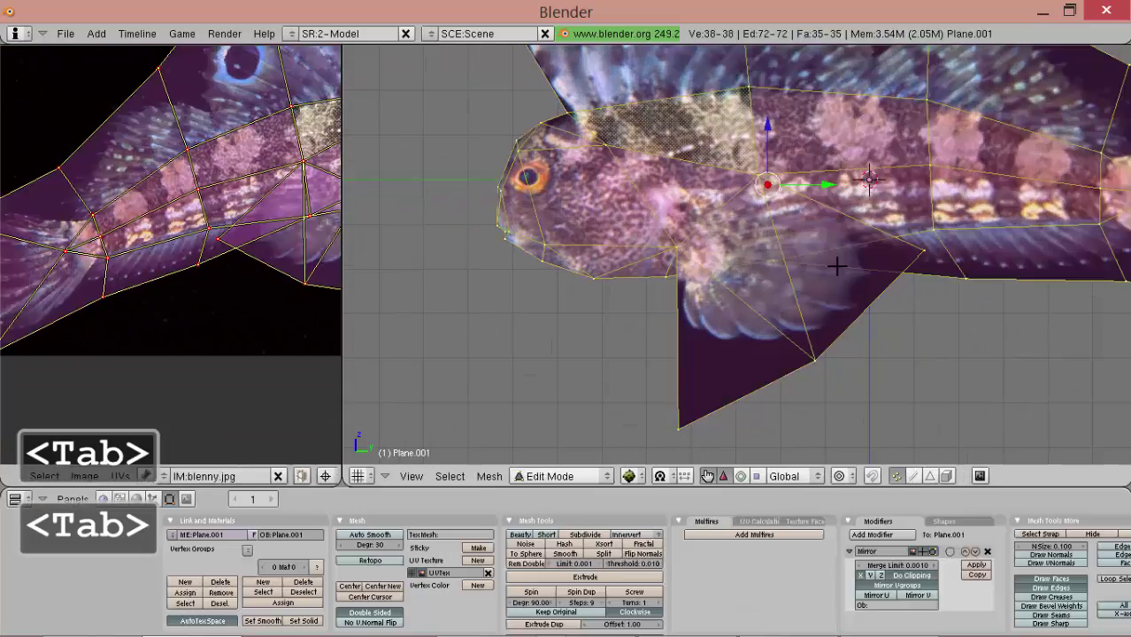
Subdivide the pectoral fin's front edge and delete the pointed front corner vertex.
middle_click_drag(722, 301, 727, 264, "shift")
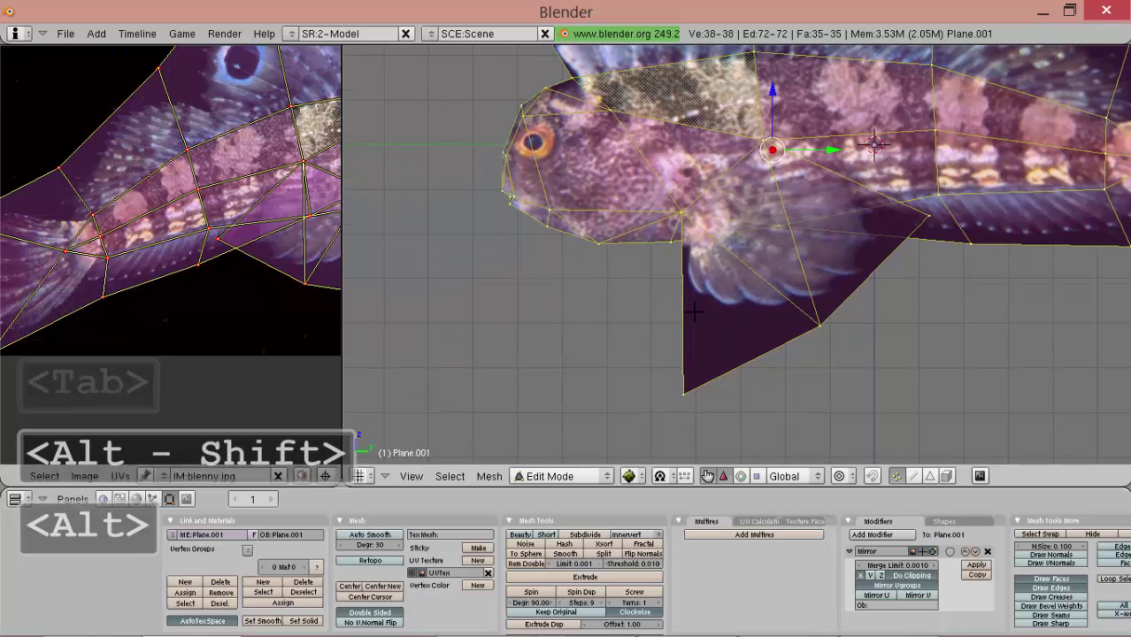
middle_click_drag(734, 330, 715, 358)
right_click(715, 358)
right_click(655, 258, "shift")
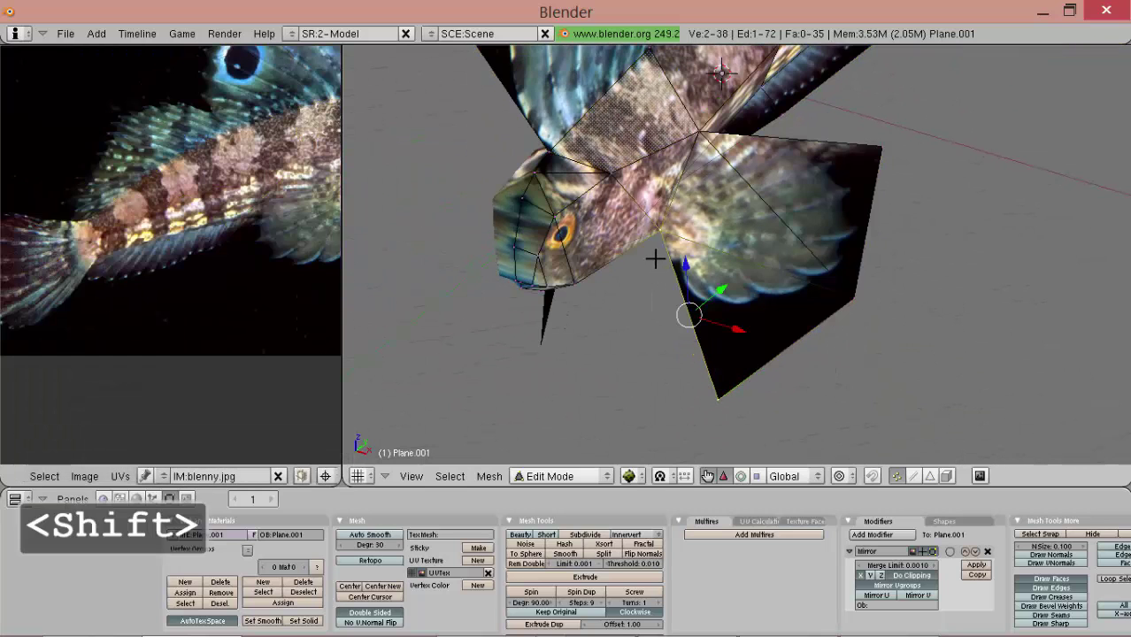
key("shift+w")
left_click(654, 258)
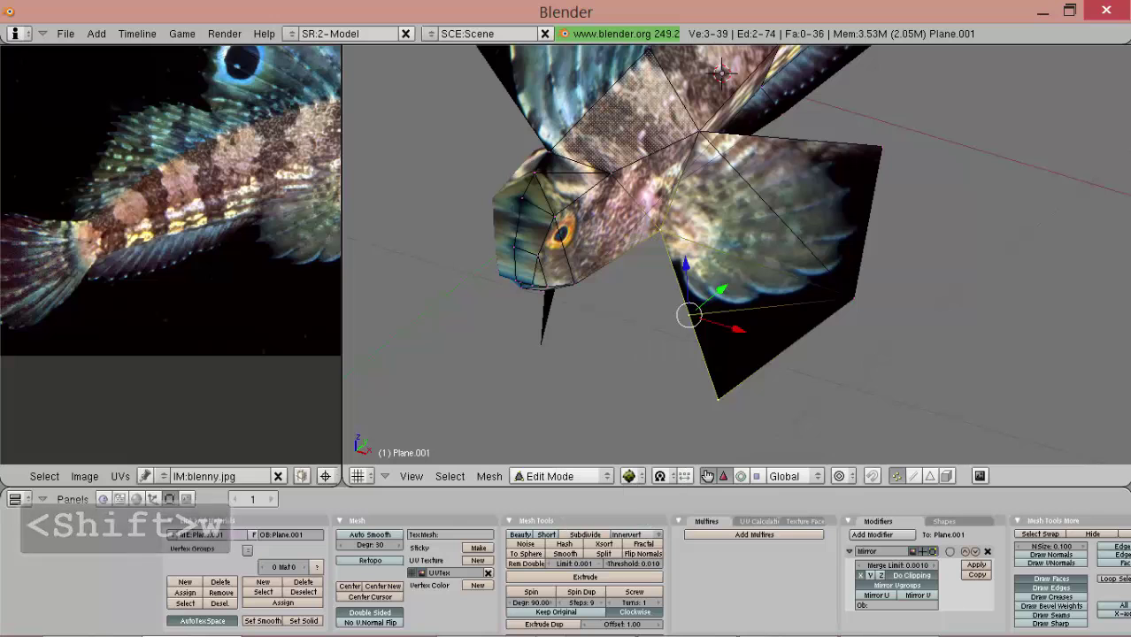
key("Delete")
left_click(739, 378)
Move the vertex at the pectoral fin's rear outer corner to adjust the fin's shape.
mouse_move(752, 291)
middle_mouse_down()
mouse_move(719, 245)
mouse_move(768, 234)
middle_mouse_up()
key("a")
key("a")
key("a")
middle_click_drag(822, 171, 790, 185)
key("a")
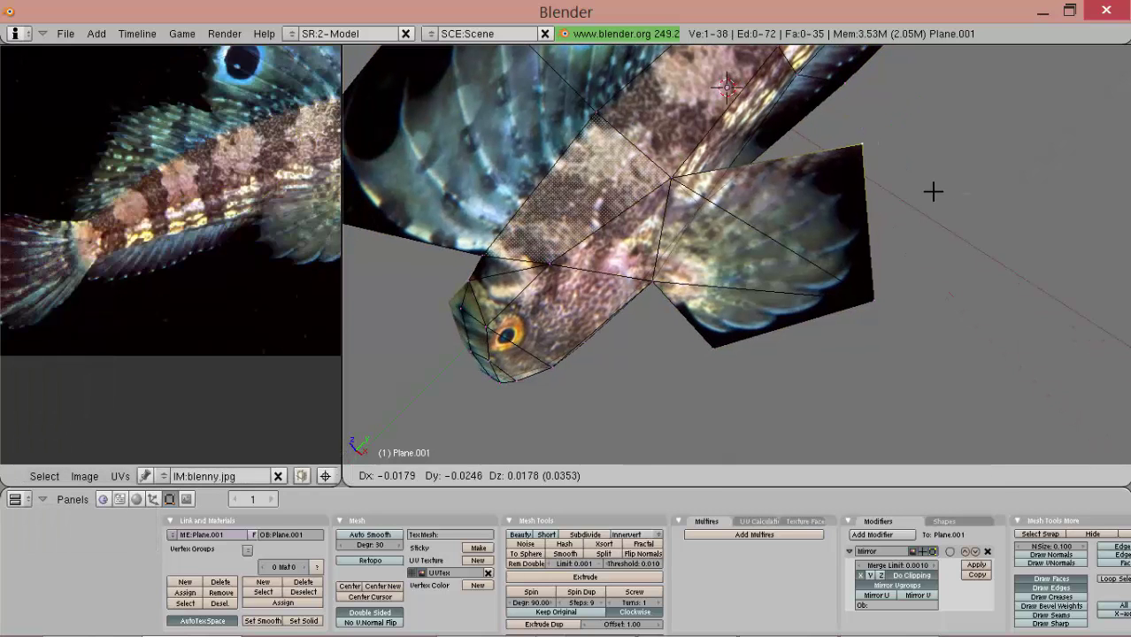
key("a")
middle_click_drag(931, 190, 858, 146)
Move the UV vertex of the pectoral fin's rear corner up towards the body and check the fin's texture.
right_click_drag(219, 236, 228, 223)
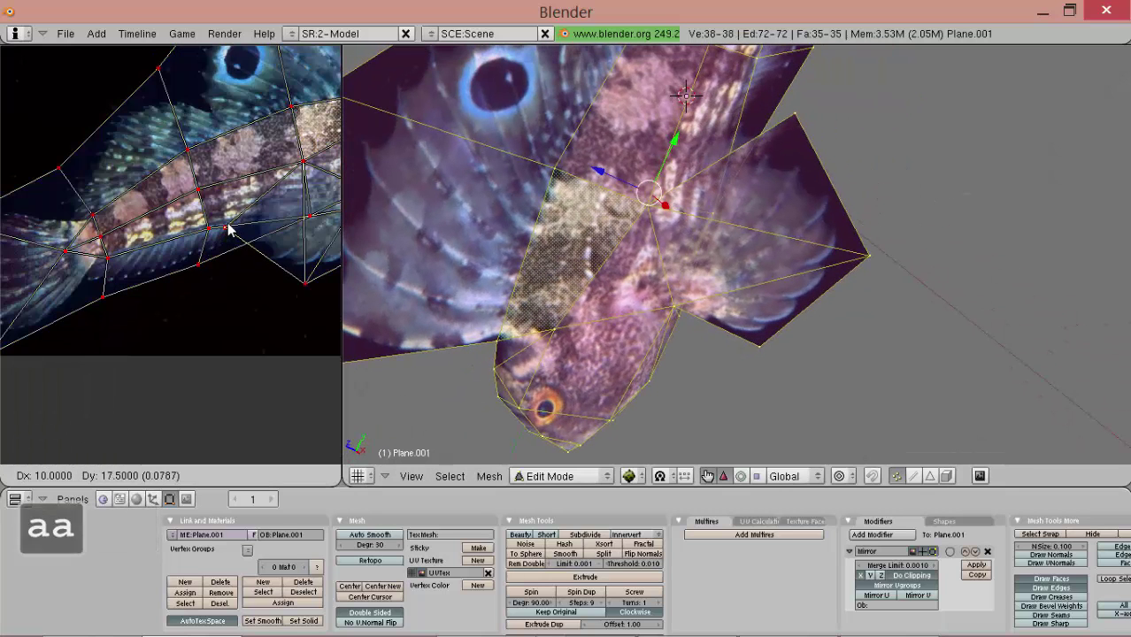
key("Tab")
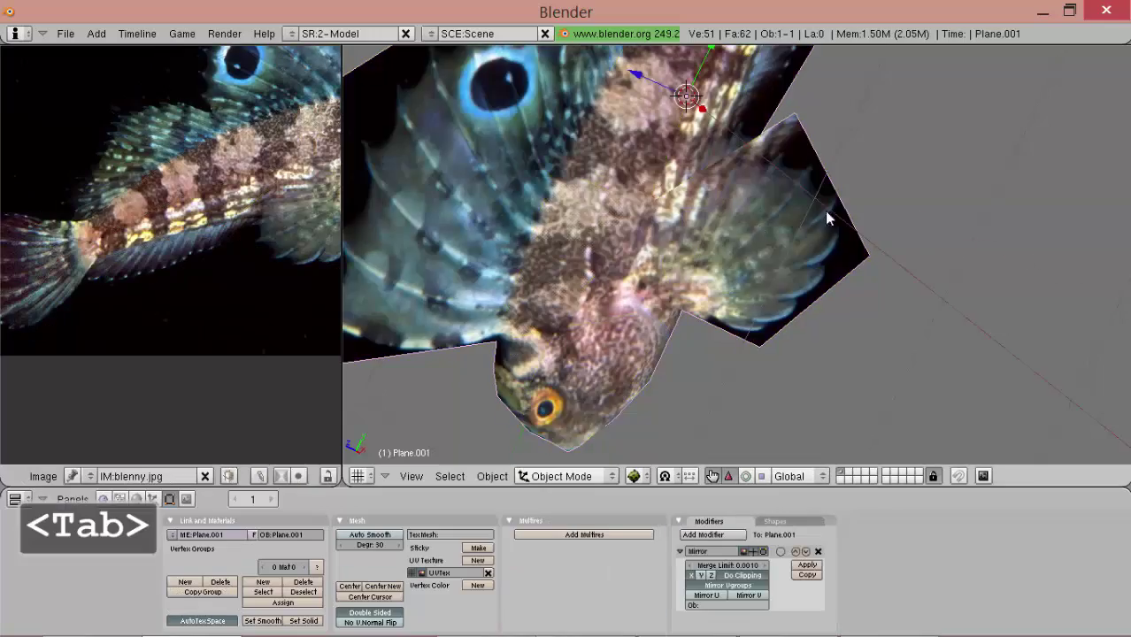
left_click_drag(832, 201, 719, 261, "alt")
scroll(670, 299, "up", 4)
middle_click_drag(723, 269, 676, 237)
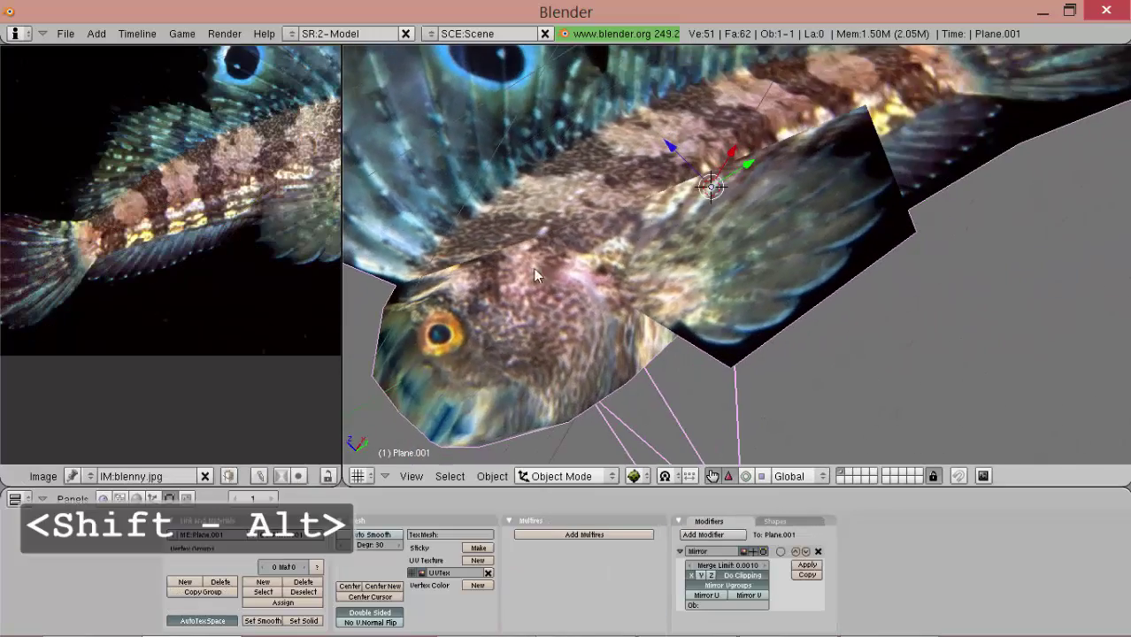
In side view, move the vertex at the pectoral fin's front base slightly forward and down.
key("Tab")
scroll(226, 257, "up", 5)
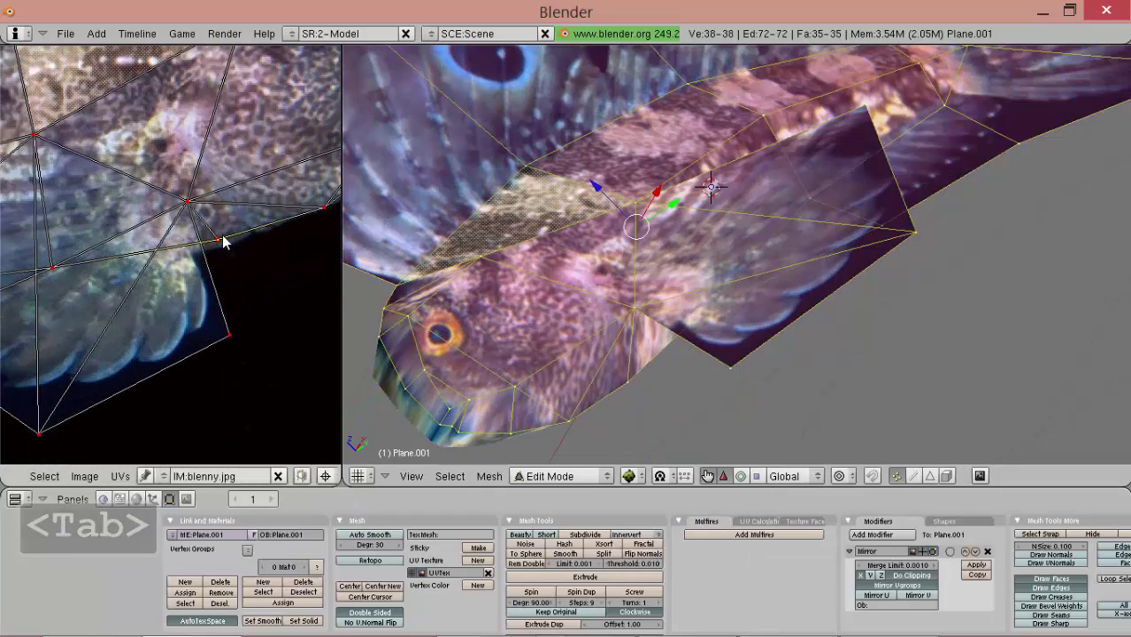
left_click_drag(236, 246, 238, 245)
right_click(242, 247)
key("3")
key("a")
right_click_drag(642, 248, 628, 264)
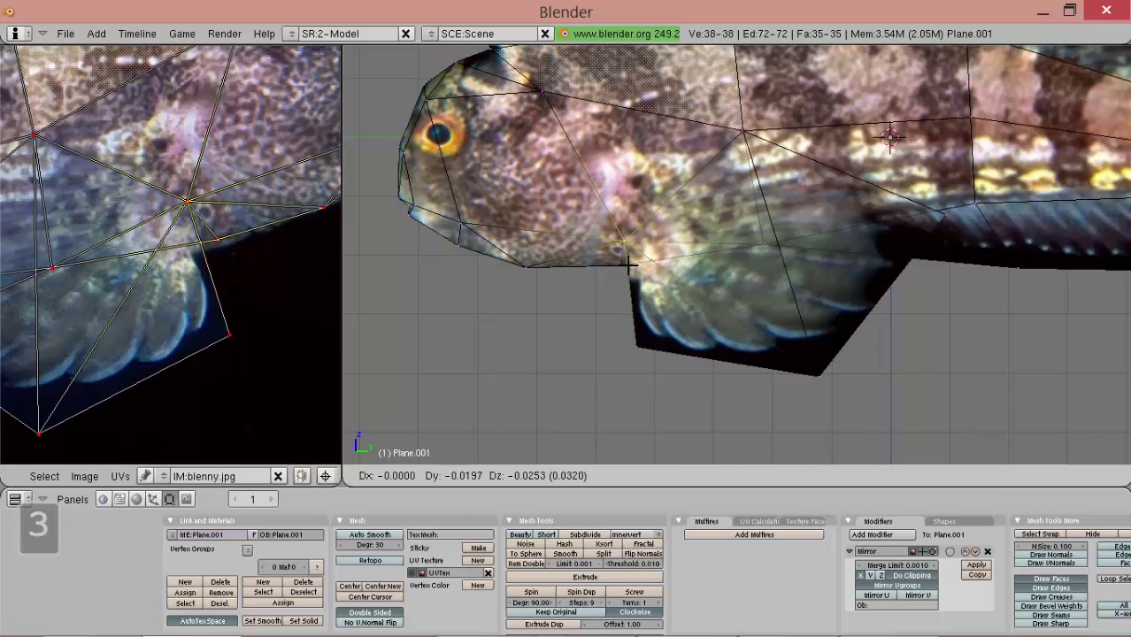
left_click(628, 265)
Move the UV vertex of the pectoral fin's front base down onto the photographed fin's base, checking the texture between moves.
key("a")
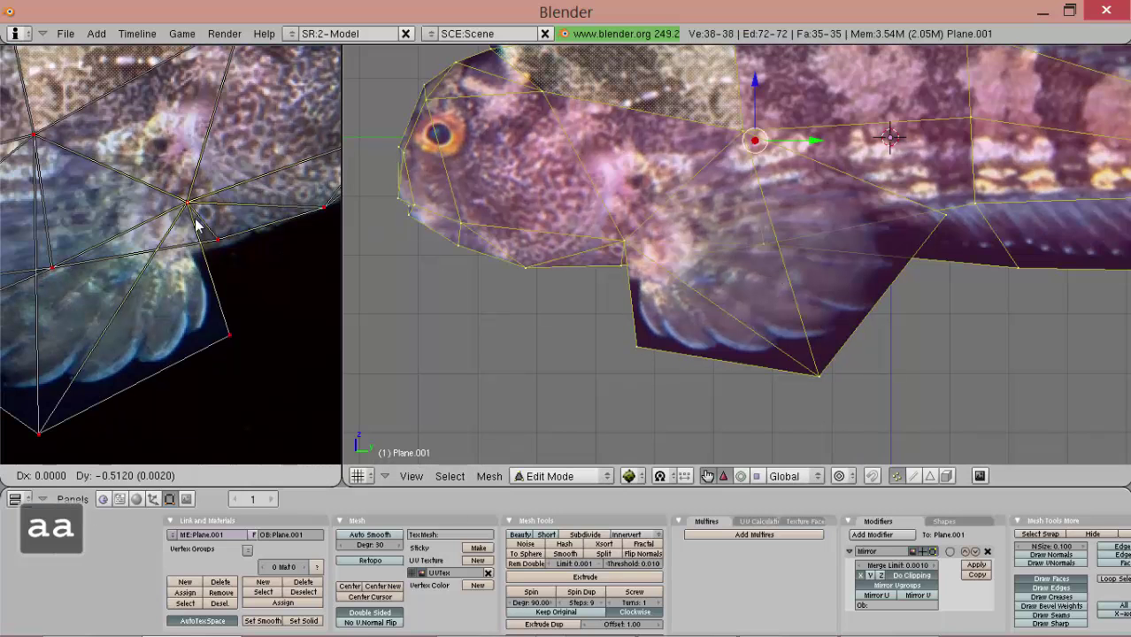
left_click(200, 230)
key("Tab")
key("Tab")
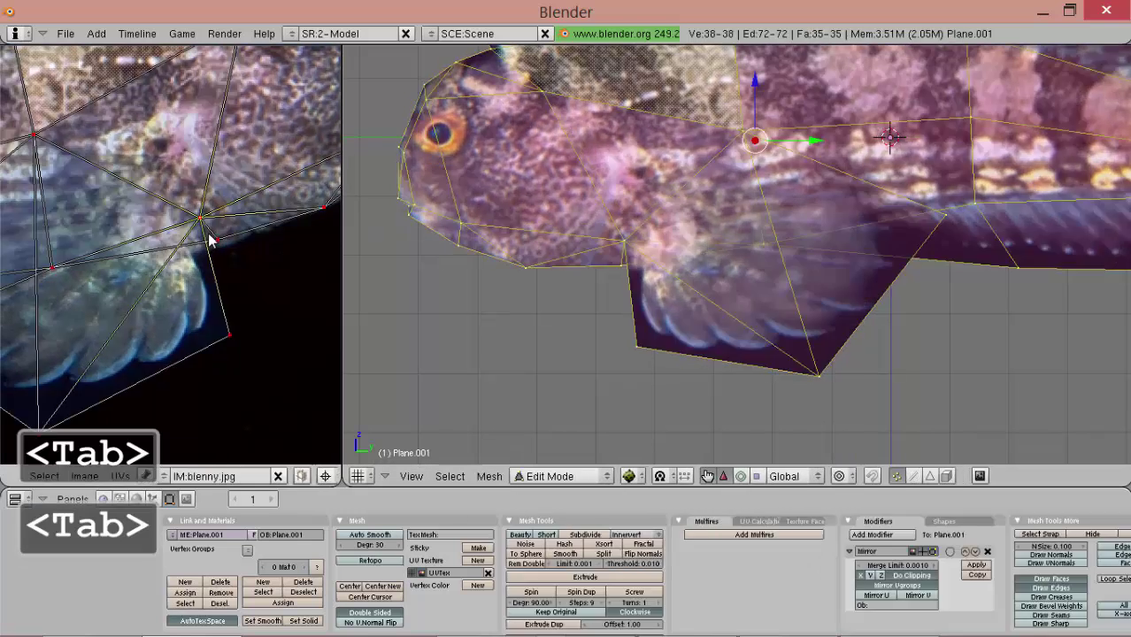
left_click(222, 267)
key("Tab")
key("Tab")
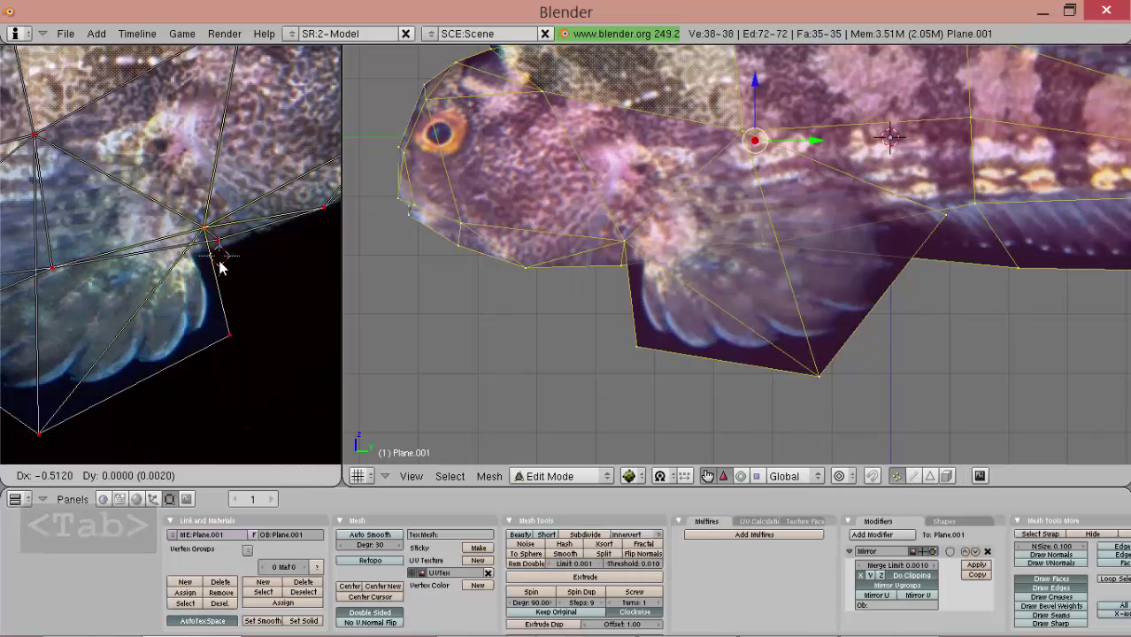
key("Tab")
key("Tab")
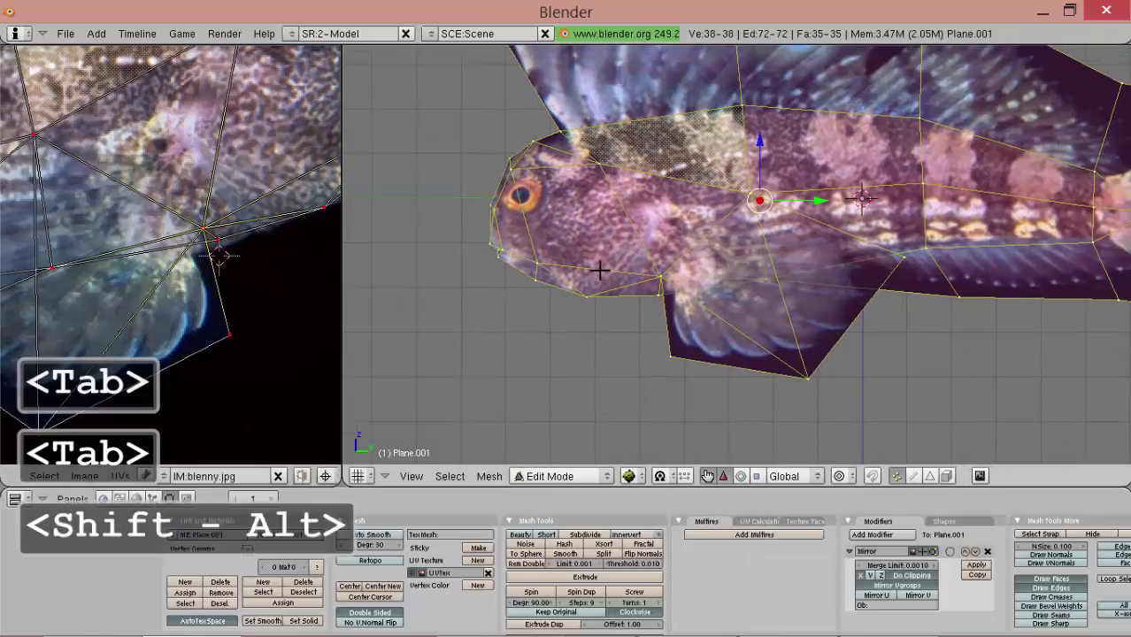
Examine the photo texture on the fish's head, body and pectoral fins from several angles, with and without the mesh edges.
key("Tab")
mouse_move(591, 282)
middle_mouse_down()
mouse_move(739, 321)
mouse_move(709, 213)
mouse_move(688, 202)
mouse_move(592, 296)
middle_mouse_up()
key("Tab")
key("Tab")
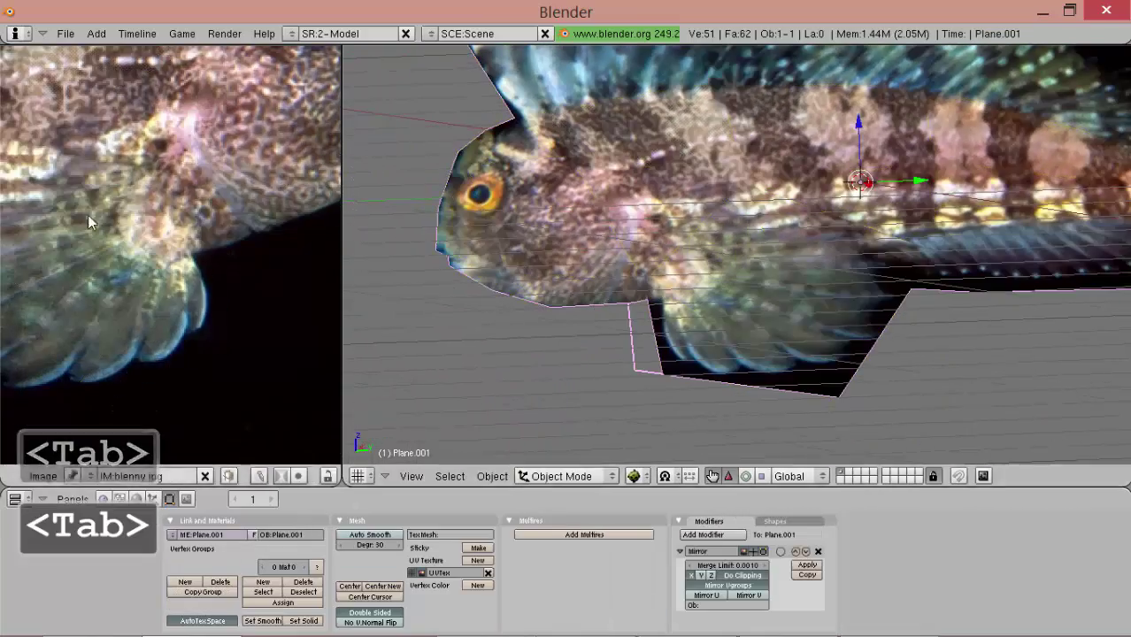
key("Tab")
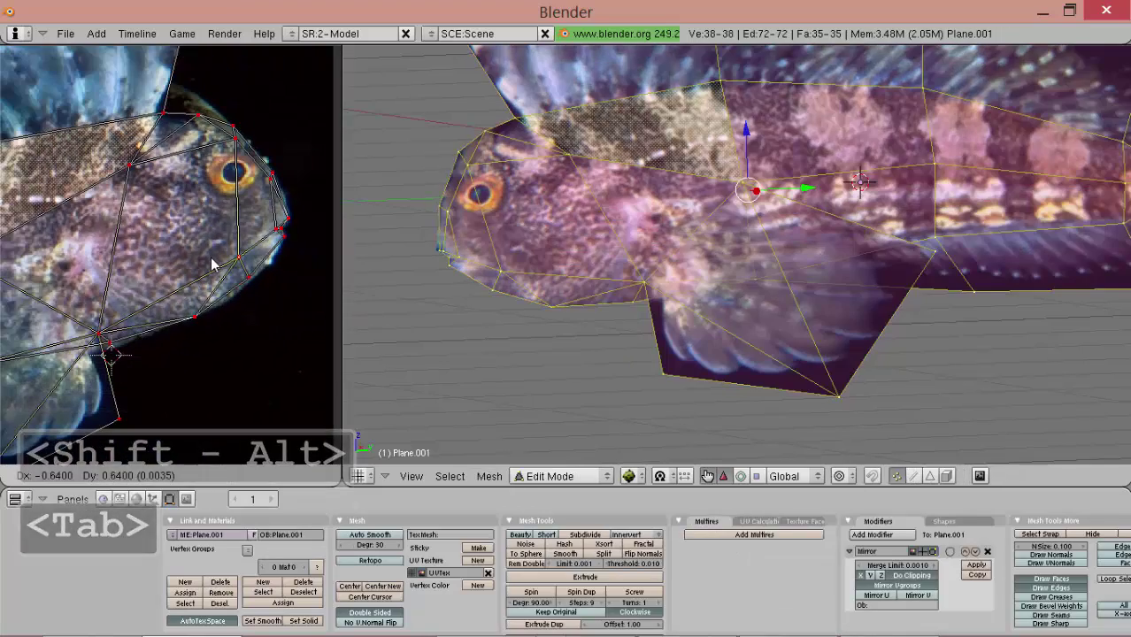
key("Tab")
scroll(872, 294, "down", 4)
middle_click_drag(871, 294, 974, 292)
key("Tab")
key("Tab")
key("Tab")
middle_click_drag(100, 163, 60, 180)
scroll(60, 179, "up", 1)
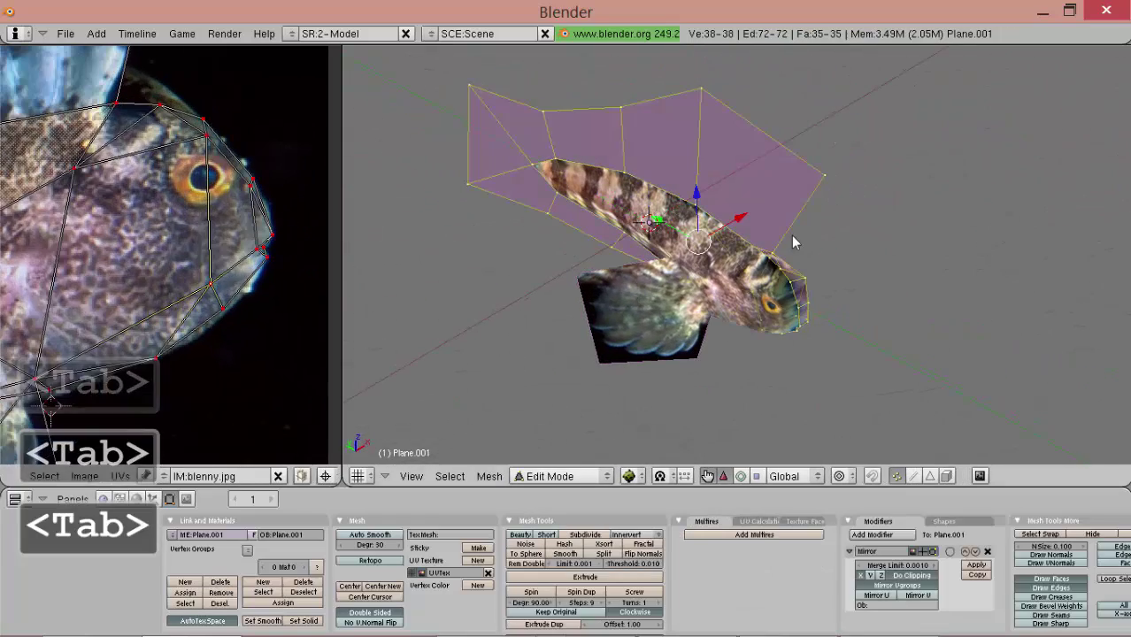
Select the three vertices of the small triangle at the tip of the snout and smooth them.
key("Tab")
middle_click_drag(810, 243, 697, 321)
scroll(695, 336, "up", 2)
key("Tab")
left_click_drag(698, 321, 731, 292, "alt+shift")
scroll(722, 376, "up", 2)
scroll(754, 255, "up", 2)
left_click_drag(731, 292, 707, 351, "alt+shift")
right_click(704, 355)
left_click_drag(744, 314, 739, 293, "alt")
key("shift")
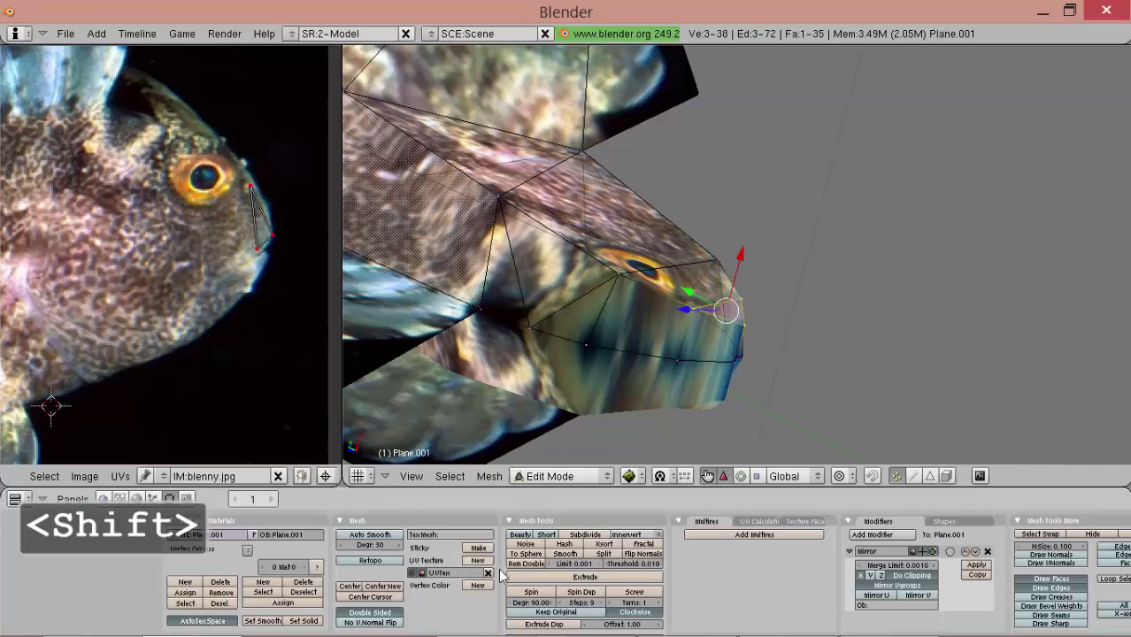
left_click(559, 557)
Check the textured head, return to side view and select the whole fish mesh.
middle_click_drag(790, 371, 589, 268)
key("Tab")
key("KP_3")
scroll(660, 191, "up", 3)
middle_click_drag(721, 196, 739, 145)
key("Tab")
key("a")
key("a")
middle_click_drag(178, 138, 191, 181)
key("KP_3")
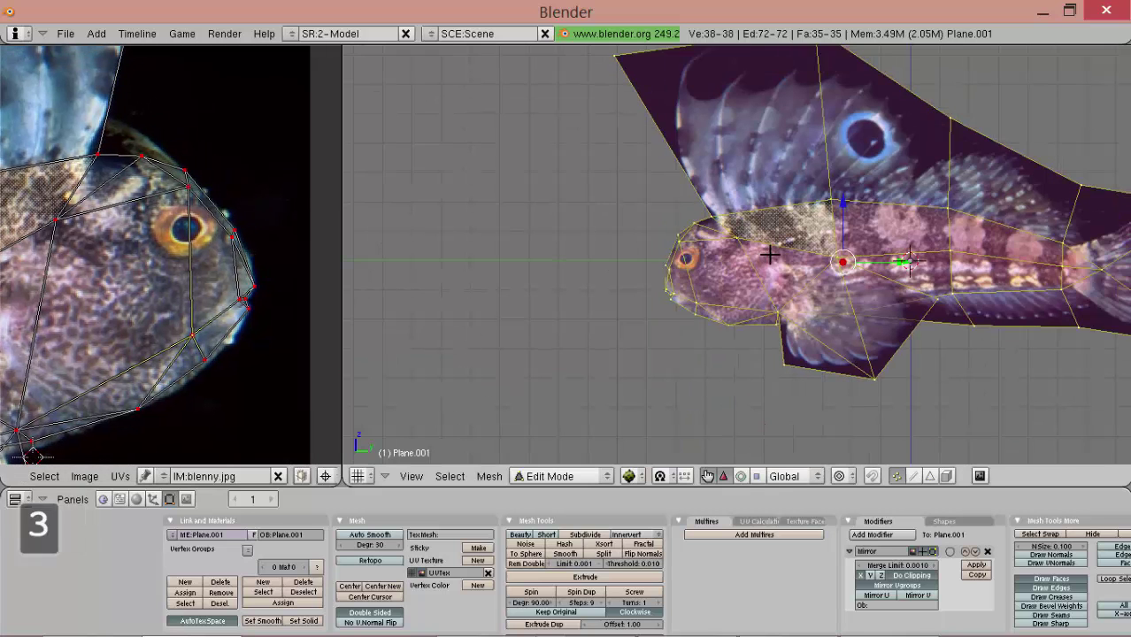
In object mode, duplicate the textured fish in place.
key("Tab")
scroll(921, 303, "down", 2)
left_click_drag(921, 304, 718, 304, "alt+shift")
right_click(699, 328)
scroll(882, 338, "up", 2)
left_click_drag(891, 361, 855, 355, "alt+shift")
scroll(856, 356, "down", 1)
key("Tab")
key("Tab")
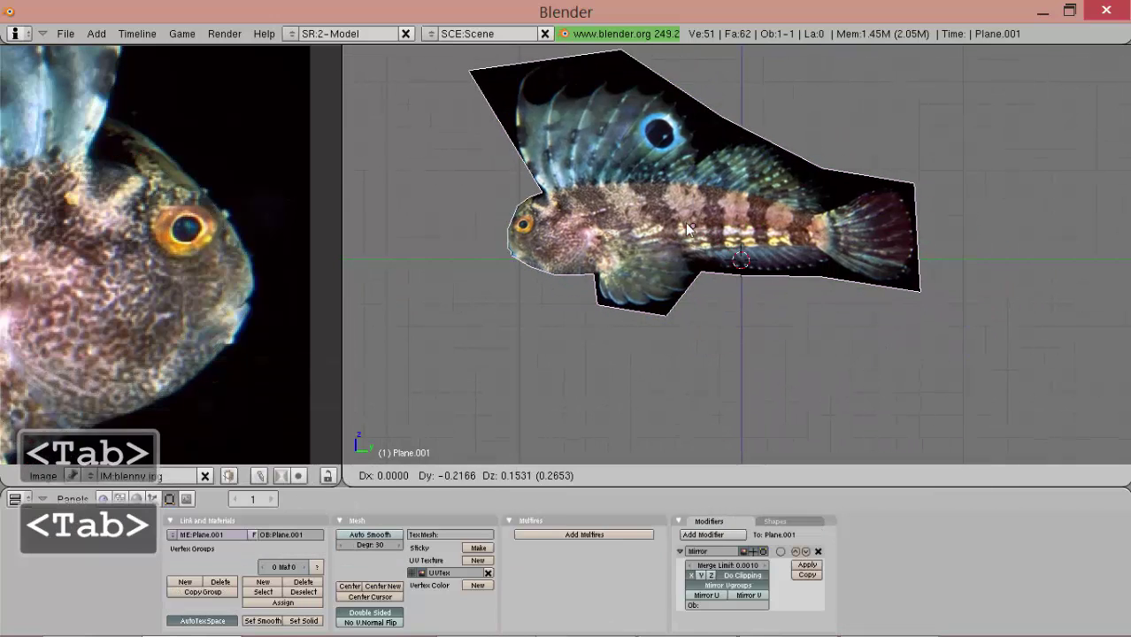
key("shift+d")
right_click(785, 311)
Edit the duplicated fish, select all of its UV vertices and unpin them.
key("Tab")
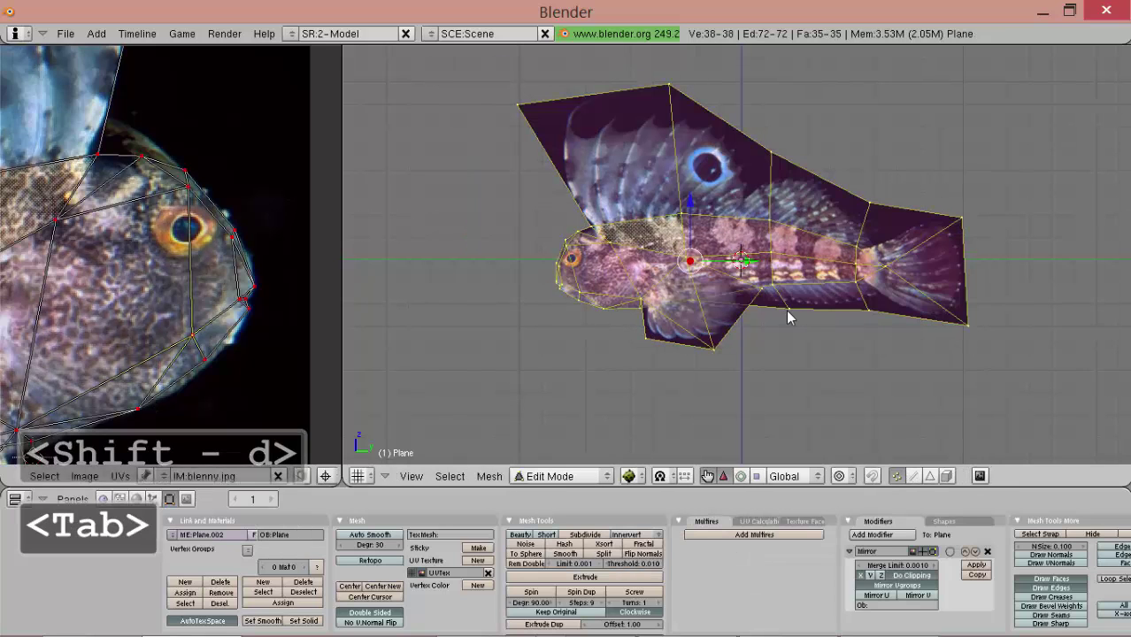
key("u")
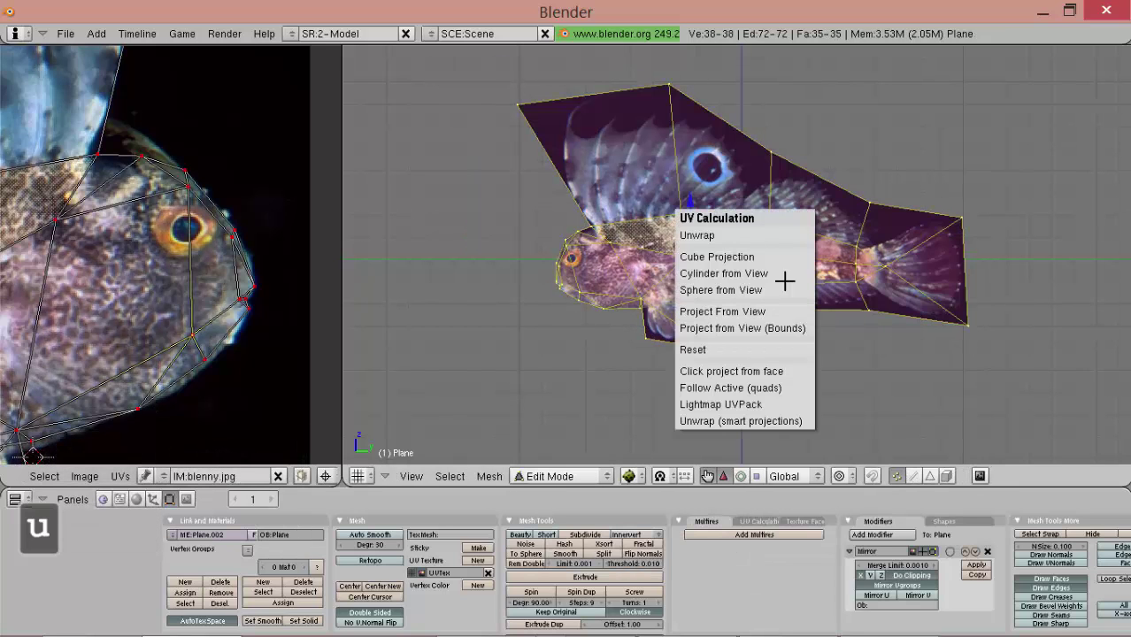
key("a")
key("a")
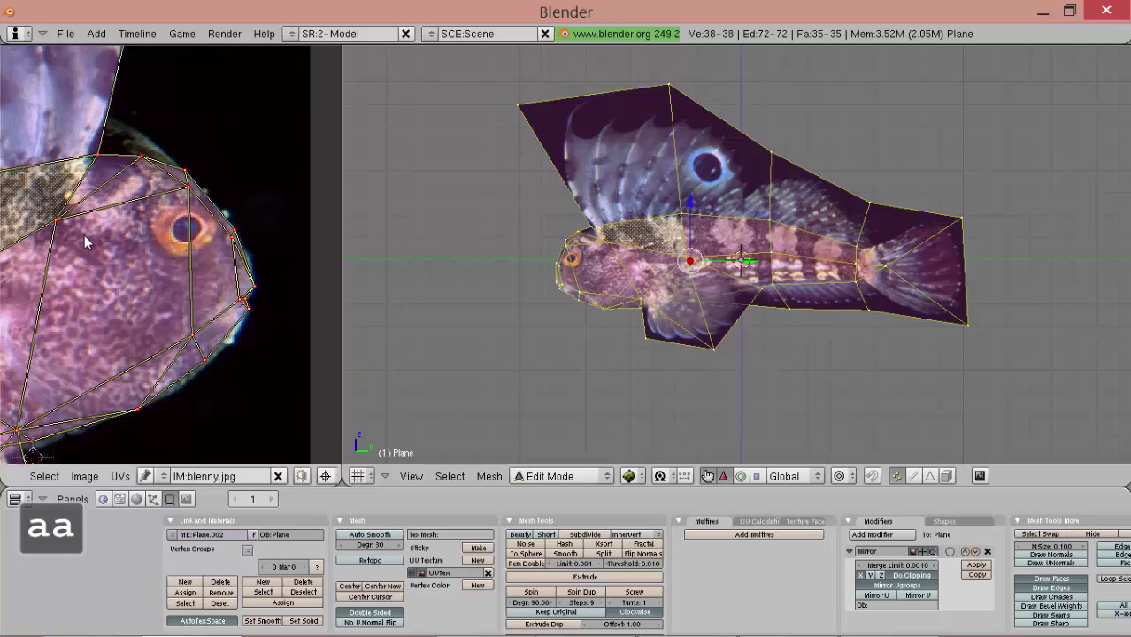
scroll(81, 238, "down", 4)
middle_click_drag(81, 238, 227, 253)
scroll(227, 253, "down", 2)
key("alt+p")
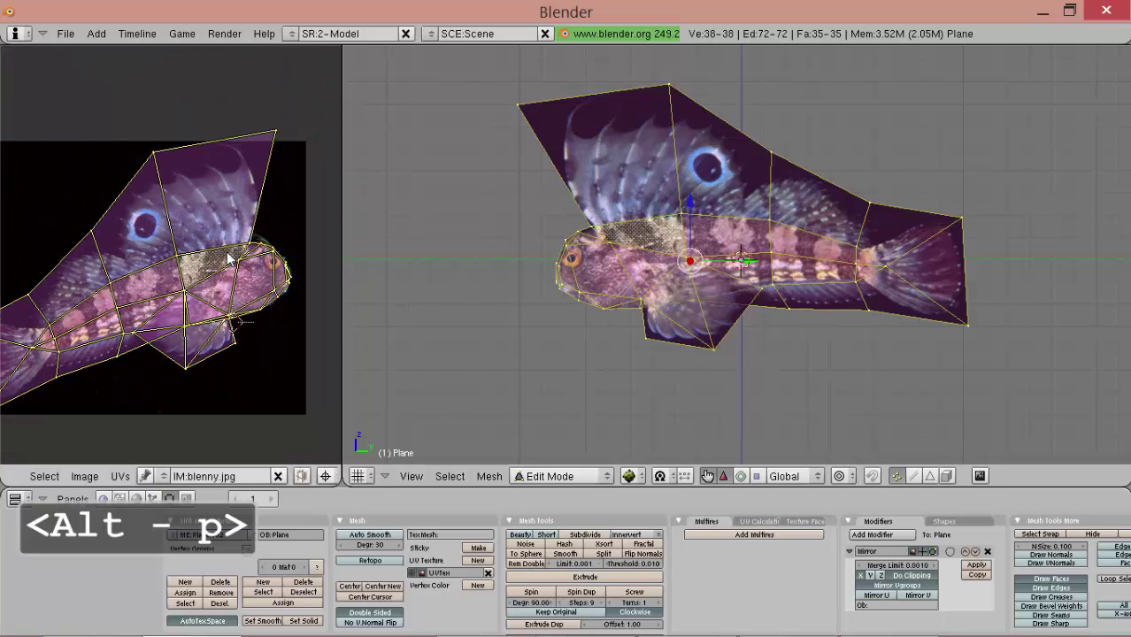
Create a new UV test grid image for the duplicate, 512 wide and 256 high.
left_click(86, 476)
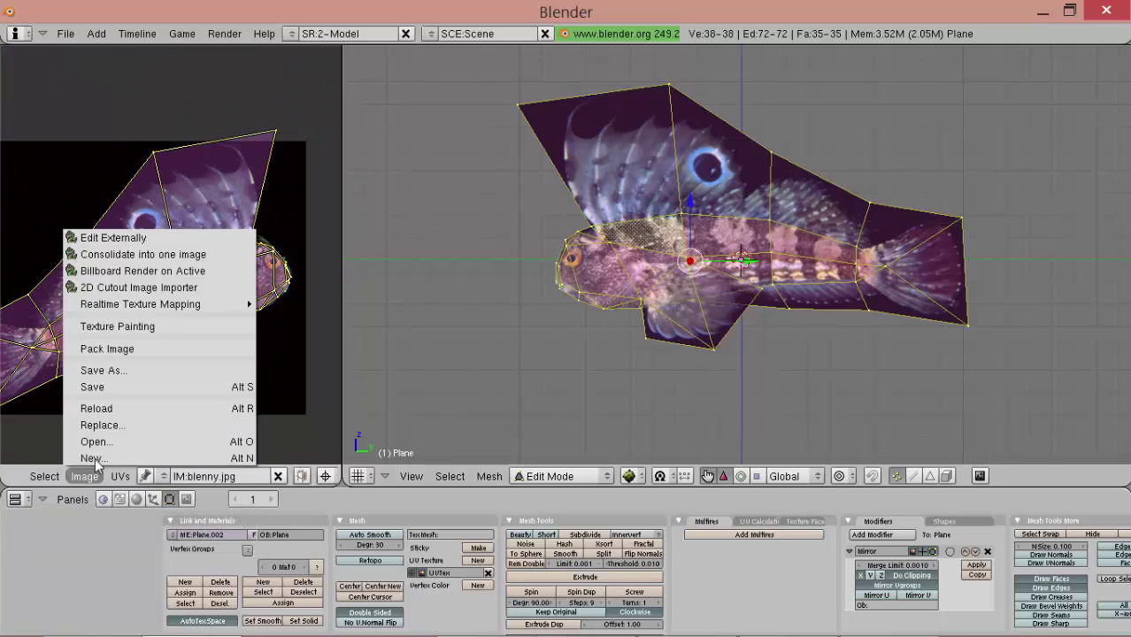
left_click(93, 458)
left_click(86, 430)
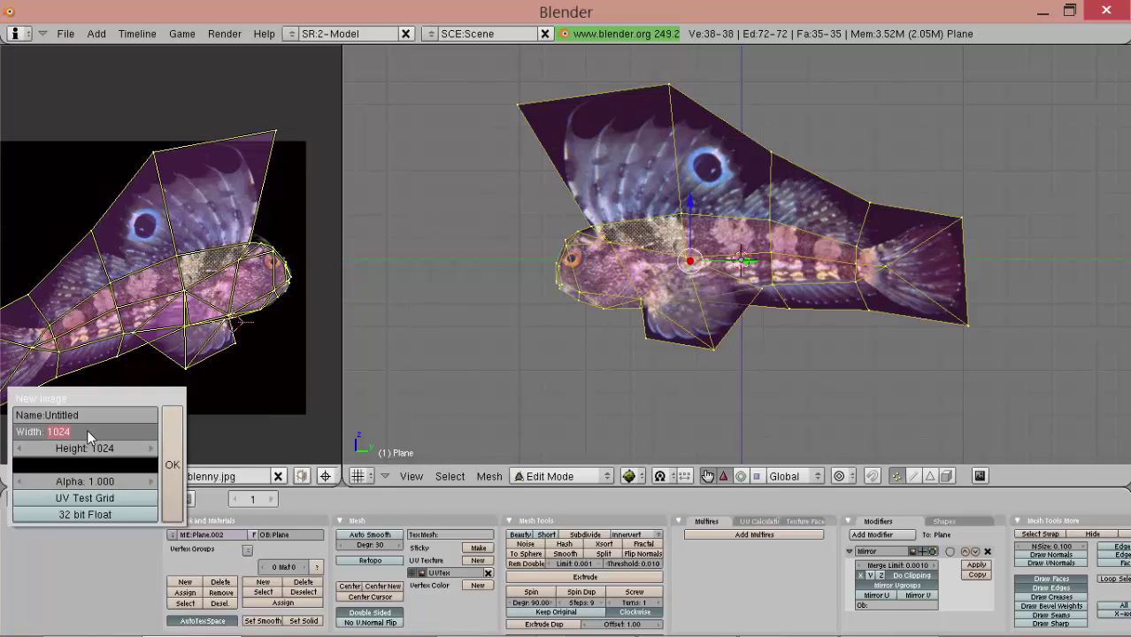
type("512")
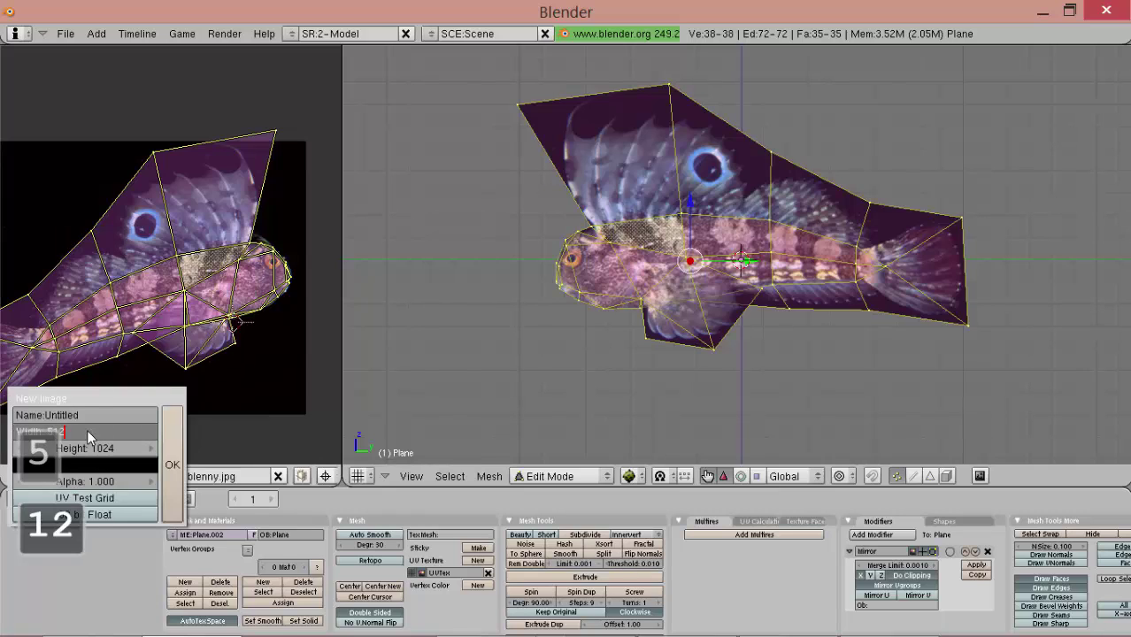
left_click(92, 454)
left_click(92, 454)
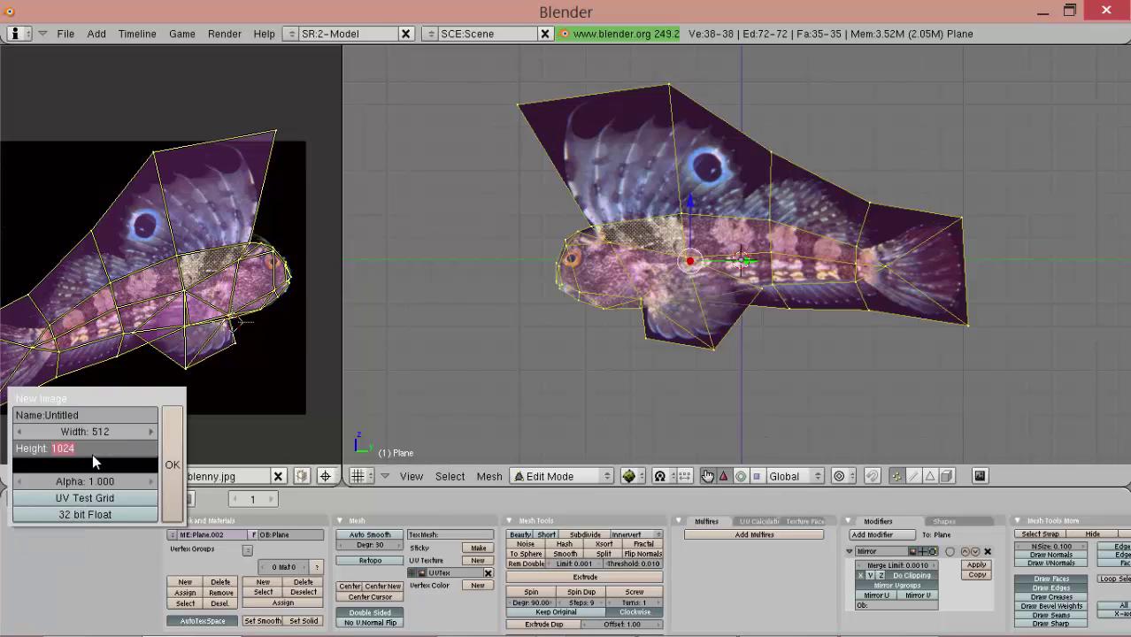
type("2")
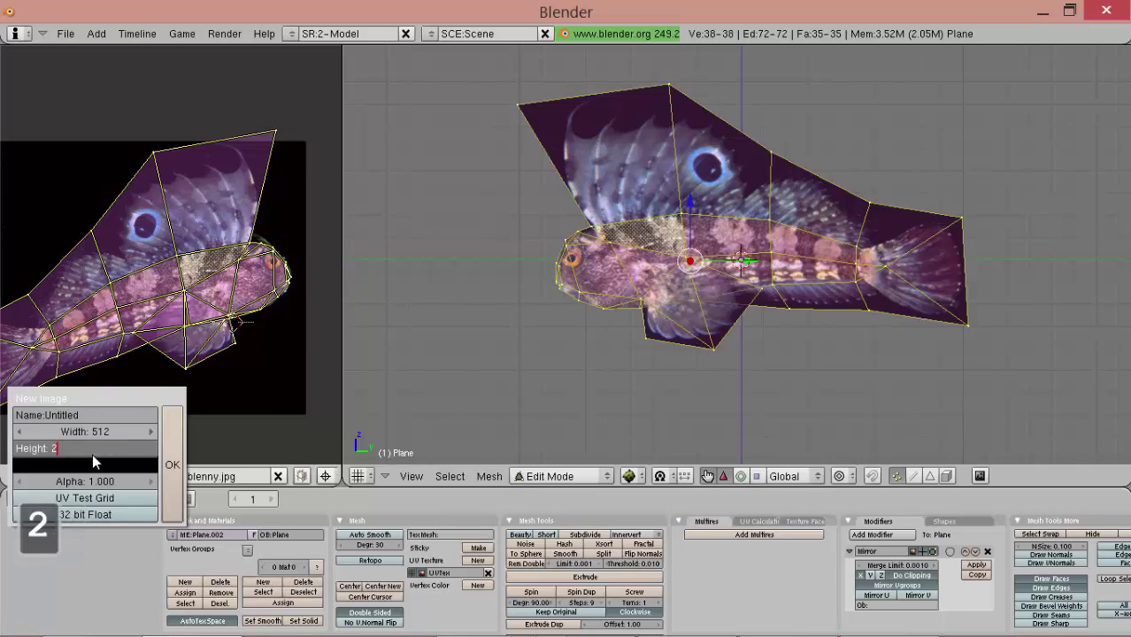
type("56")
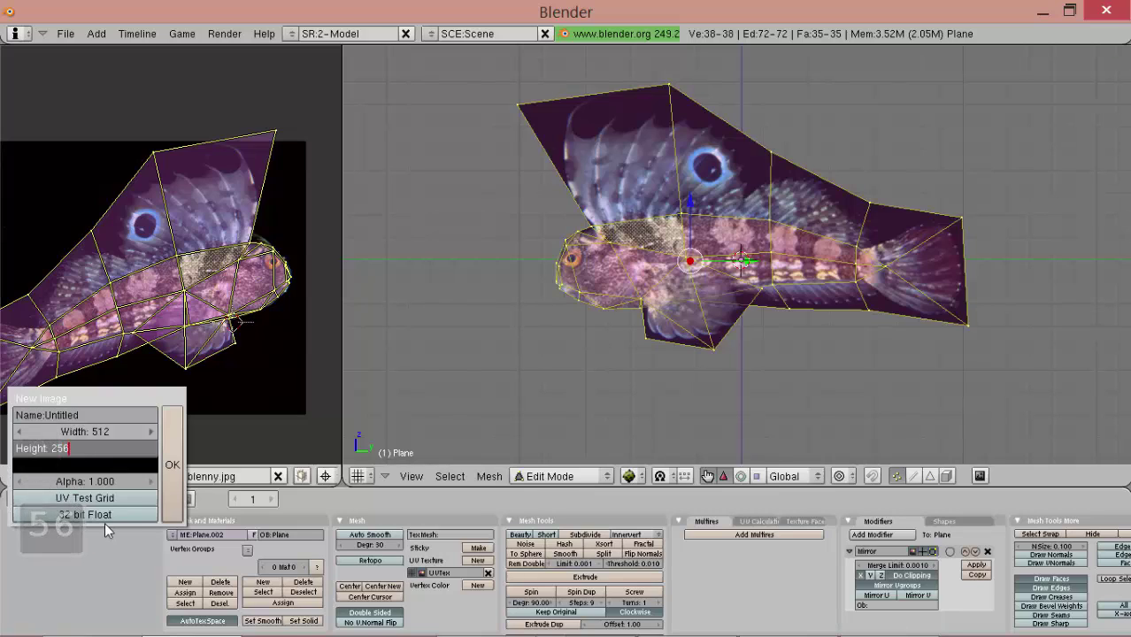
left_click(168, 492)
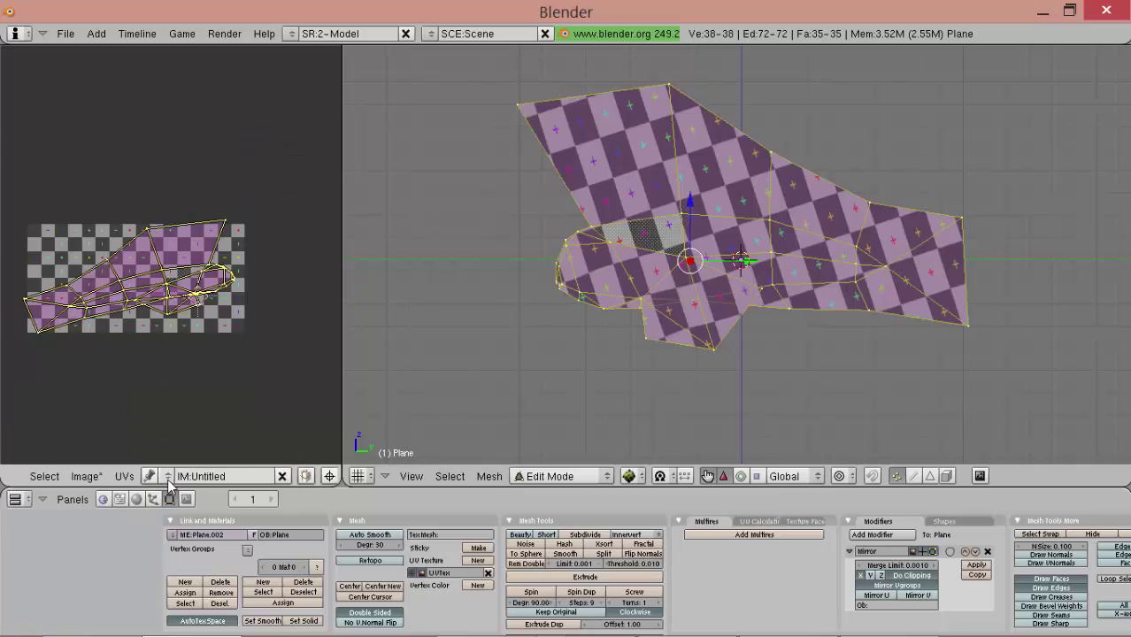
Unwrap the duplicated fish mesh onto the test grid and select all of its UVs.
key("u")
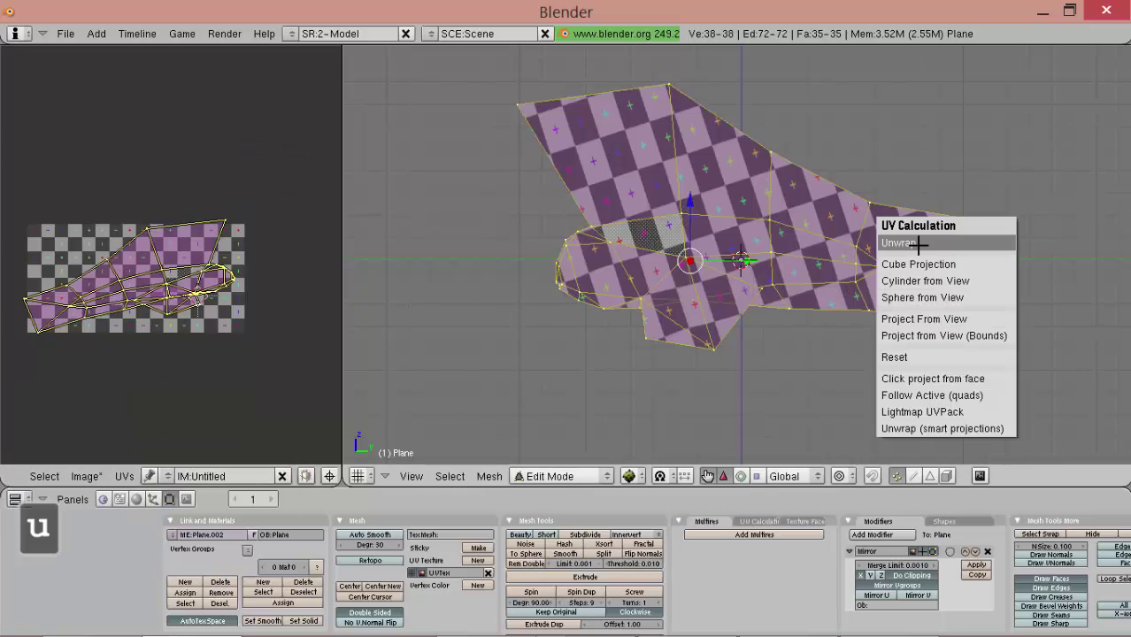
left_click(920, 244)
key("a")
key("a")
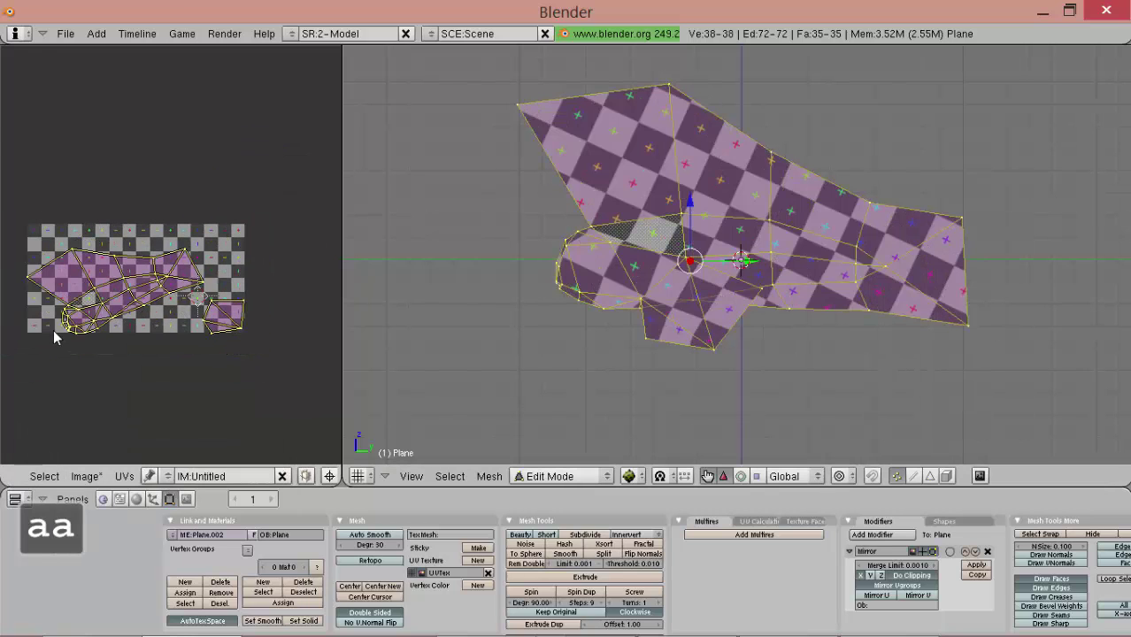
Average the scale of the UV islands and pack them.
key("shift")
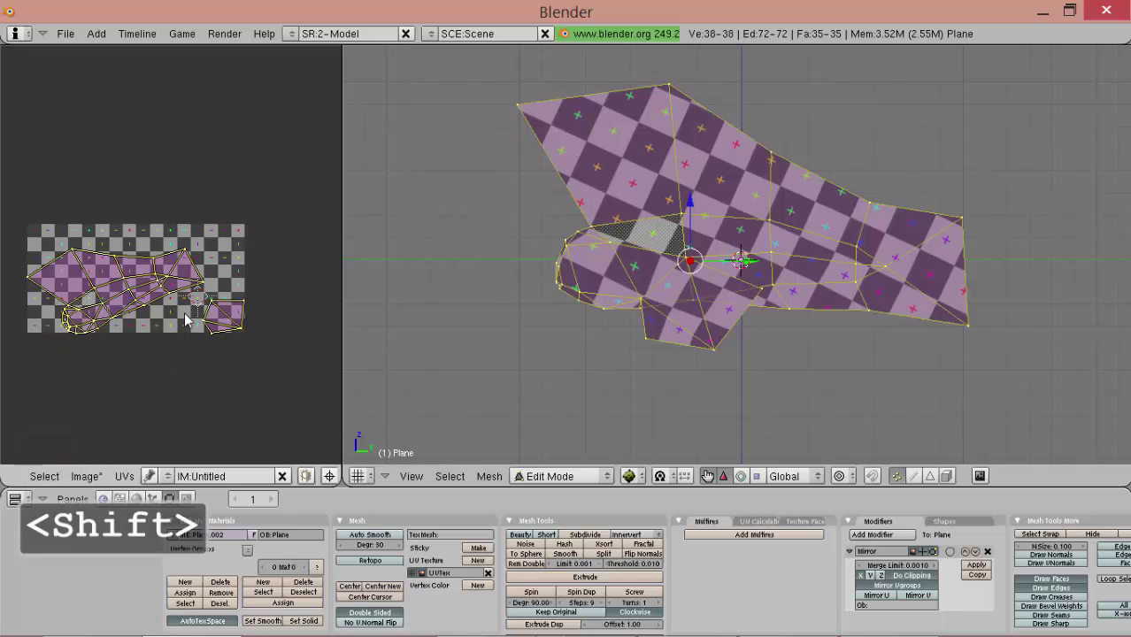
key("ctrl+a")
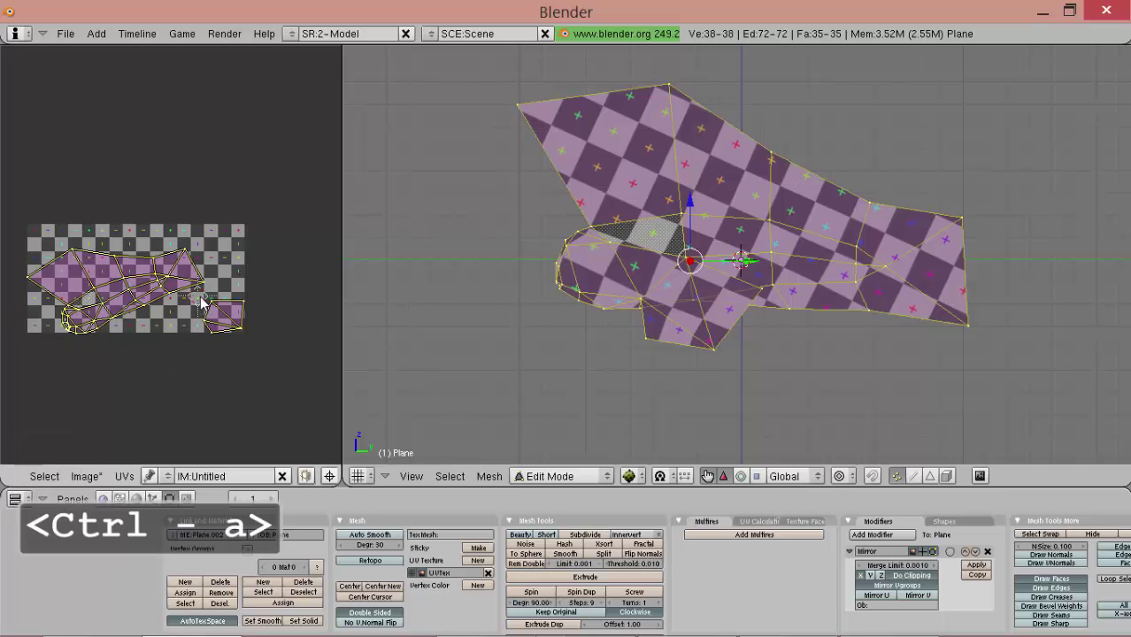
key("ctrl+p")
scroll(139, 308, "up", 2)
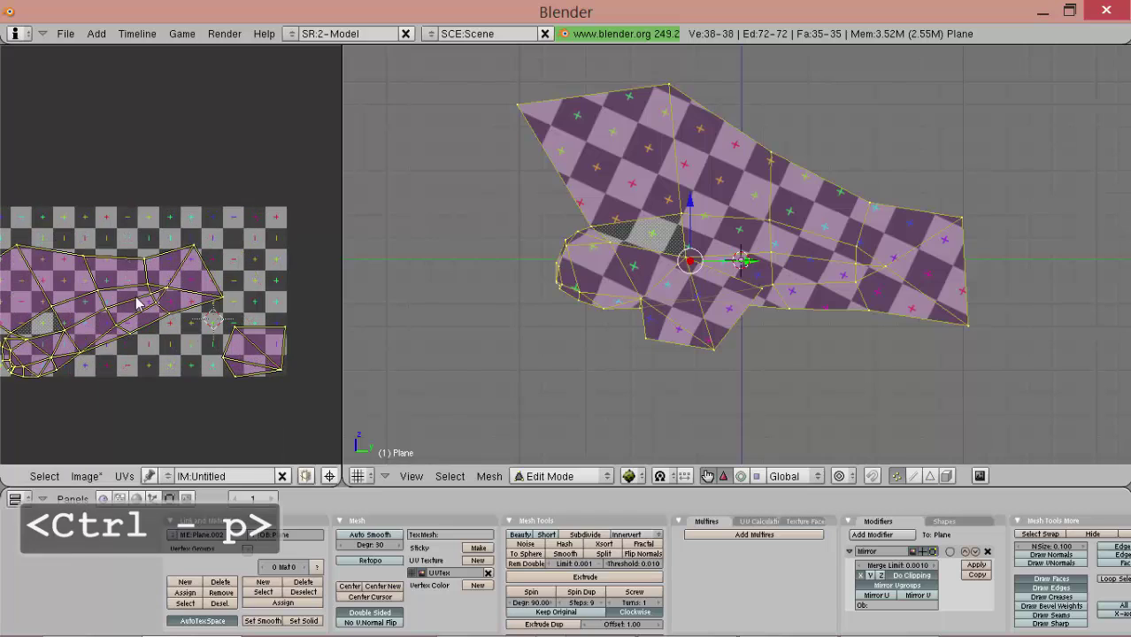
Scale all UV islands up by about 1.2 from the image's lower-left corner.
middle_click_drag(330, 475, 311, 476)
middle_click_drag(146, 424, 285, 397)
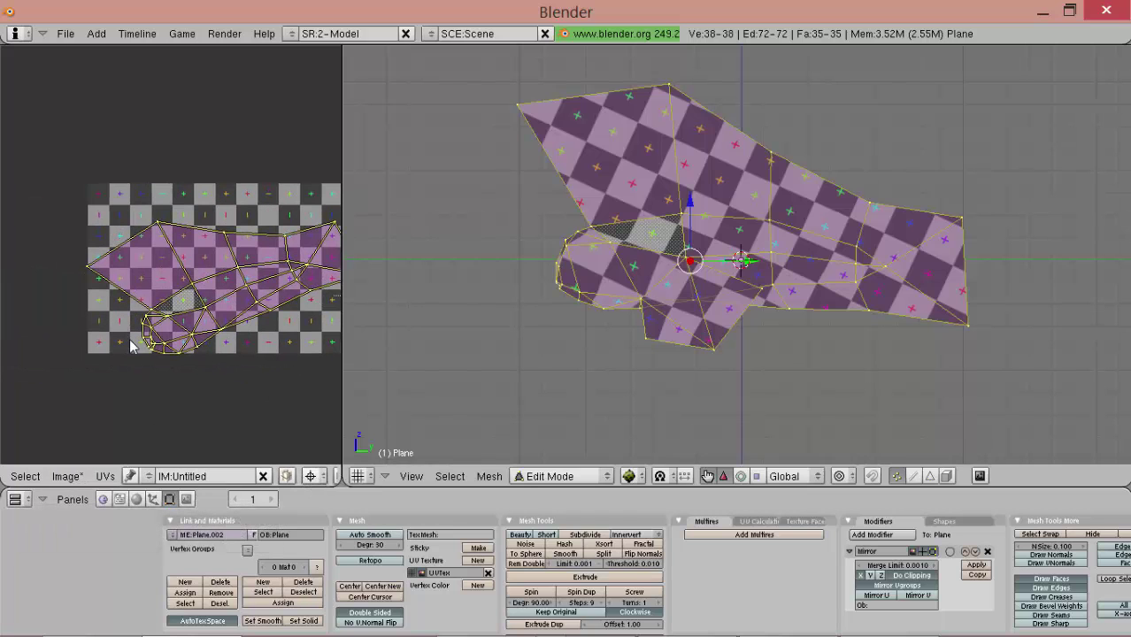
scroll(215, 336, "down", 1)
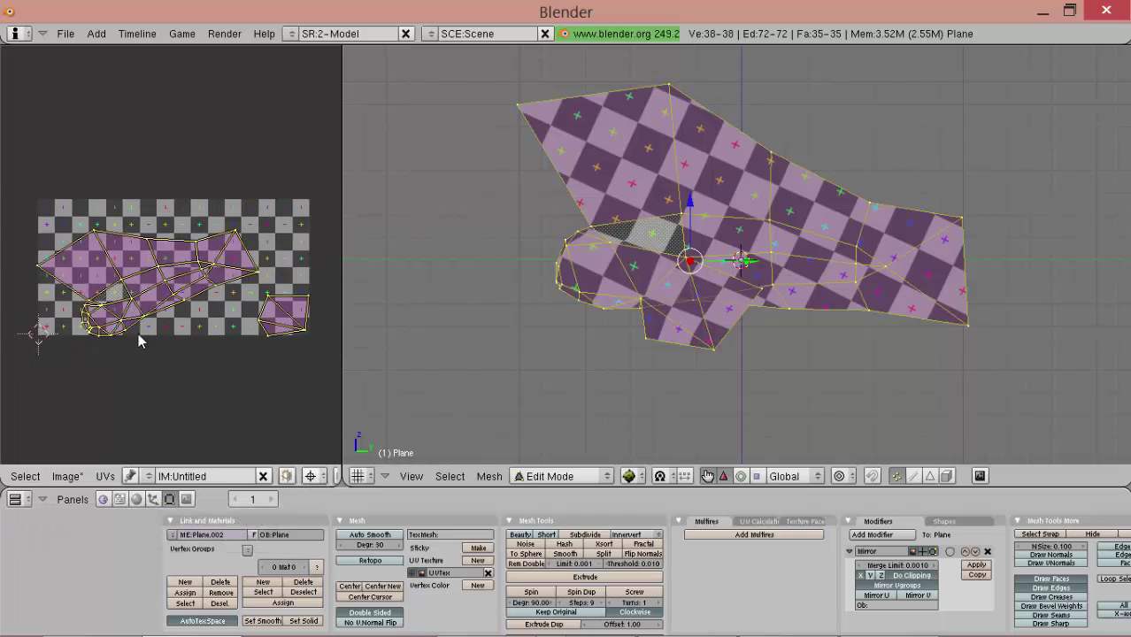
key("s")
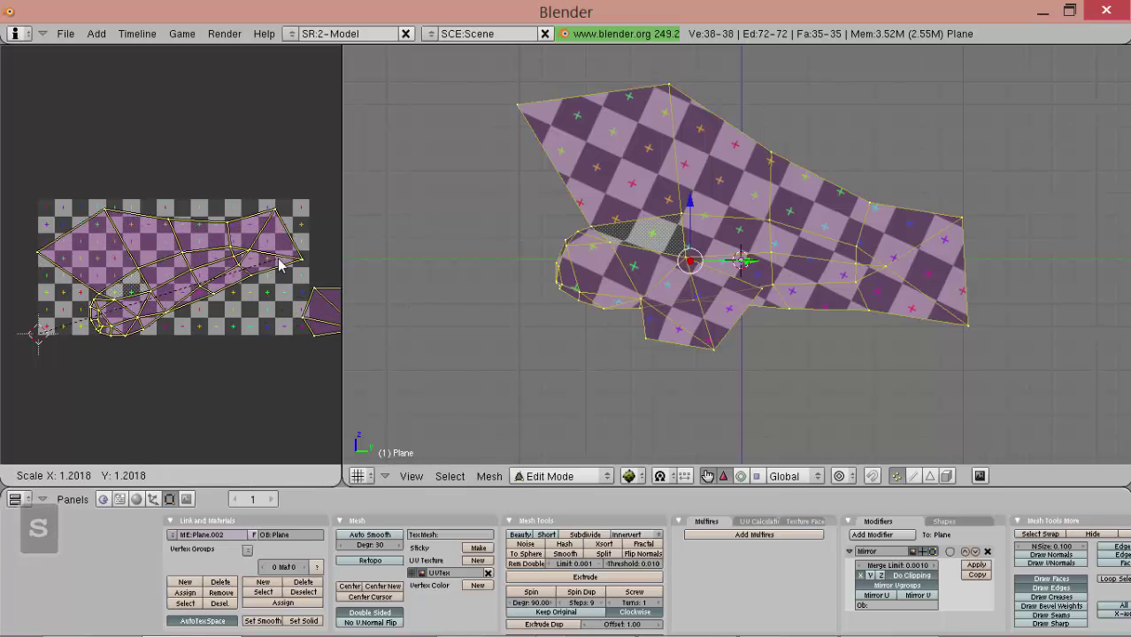
left_click(280, 264)
Select the whole pectoral fin UV island, move it into the empty lower-right corner of the test grid and enlarge it.
scroll(280, 269, "up", 1)
middle_click_drag(239, 273, 127, 266)
right_click(241, 295)
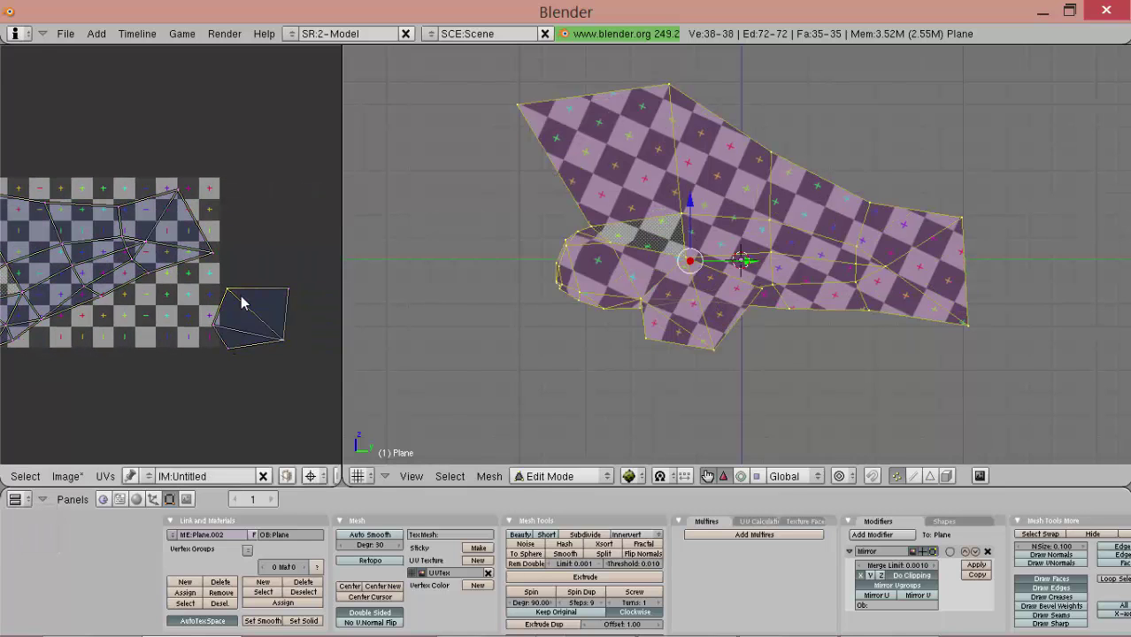
key("ctrl+l")
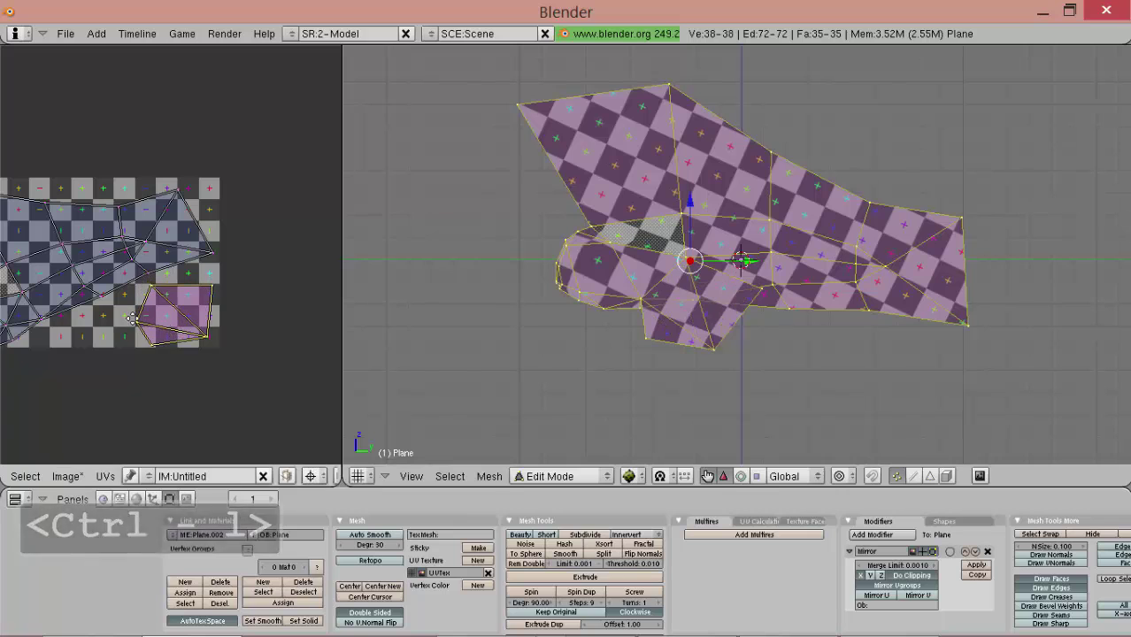
key("a")
key("a")
left_click(188, 295)
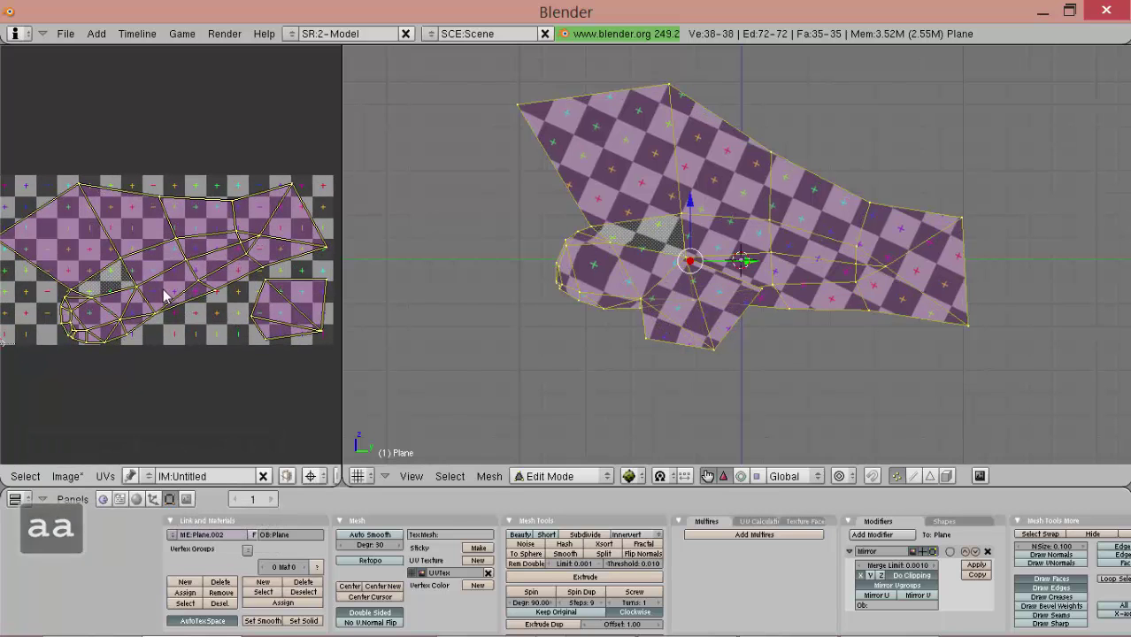
Fine-tune the scale of all UV islands so they fill the test grid while staying within its borders.
middle_click_drag(133, 295, 167, 304)
key("s")
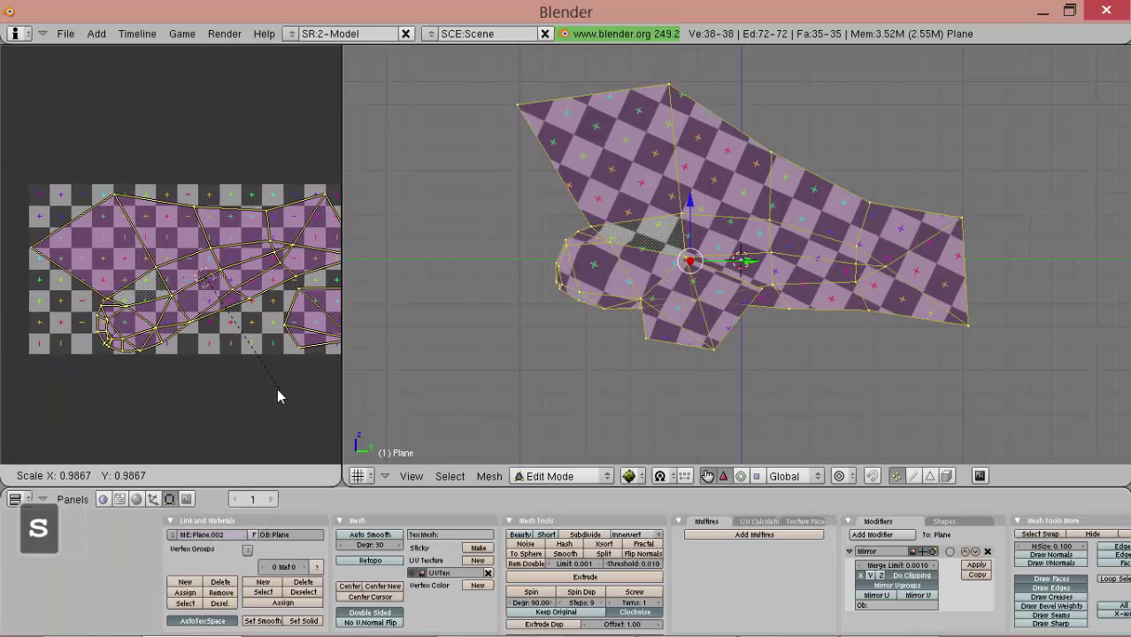
left_click(270, 387)
middle_click_drag(214, 387, 135, 386)
left_click_drag(237, 387, 247, 386)
left_click(250, 386)
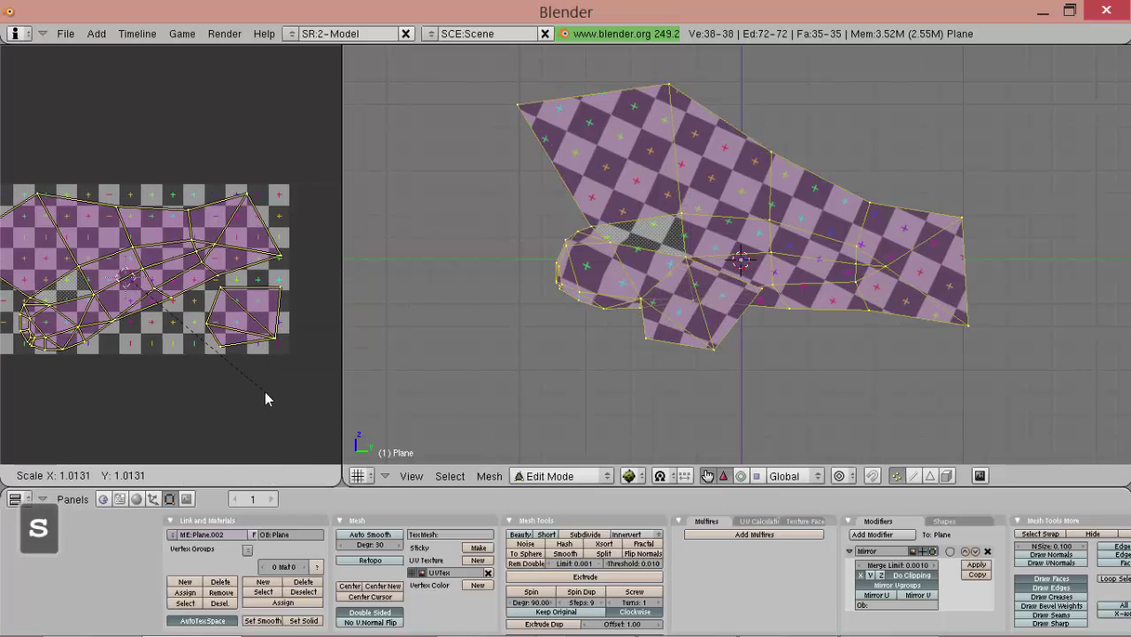
middle_click_drag(260, 374, 233, 341)
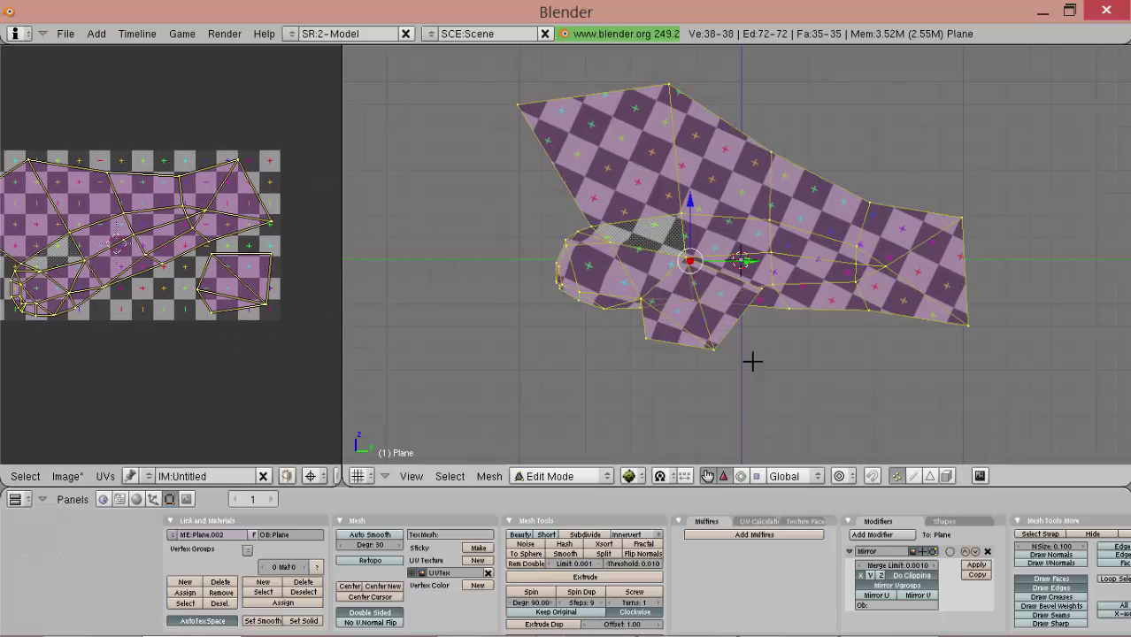
Return to object mode and examine the duplicate and the photo-textured original from several angles.
middle_click_drag(752, 372, 727, 316)
key("Tab")
middle_click_drag(797, 312, 697, 334)
scroll(55, 217, "down", 1)
scroll(55, 210, "down", 1)
key("Tab")
middle_click_drag(761, 265, 589, 318)
key("Tab")
scroll(1004, 376, "up", 3)
middle_click_drag(1004, 376, 780, 407)
scroll(841, 389, "down", 2)
middle_click_drag(840, 389, 708, 349)
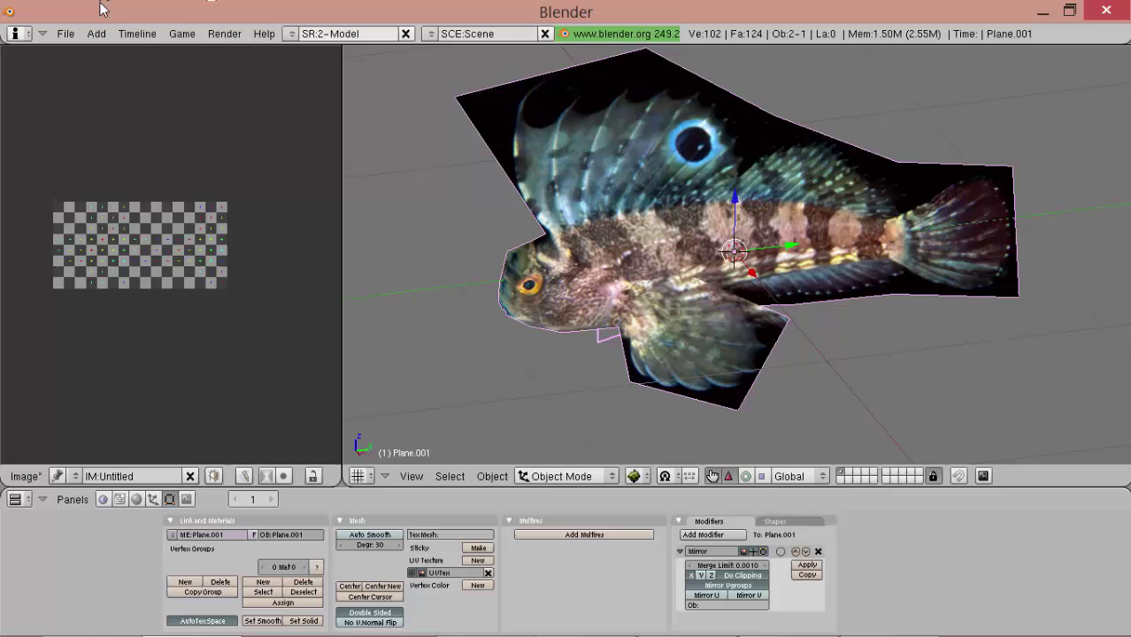
Save the project as blenny1.blend in the AD to do folder.
left_click(41, 33)
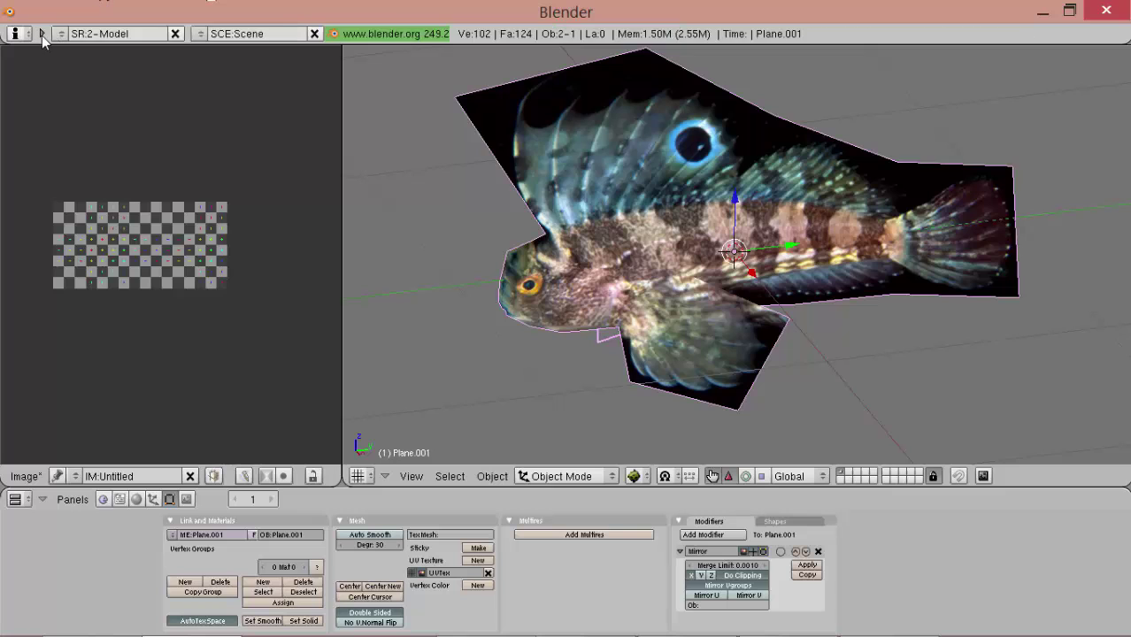
left_click(41, 34)
left_click(58, 34)
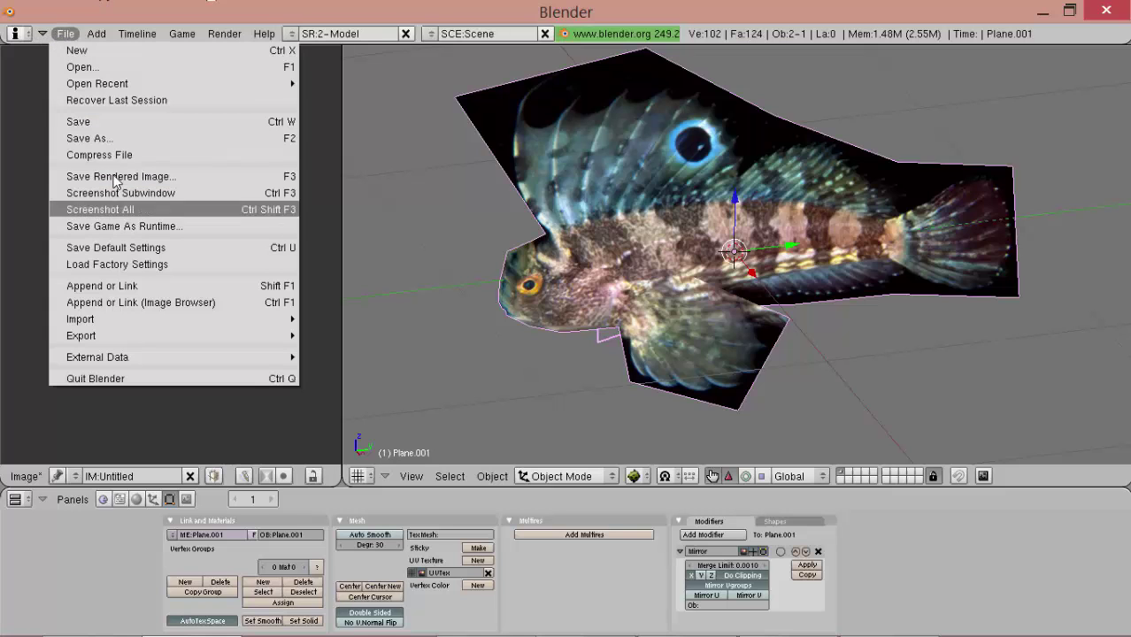
left_click(115, 138)
left_click(427, 88)
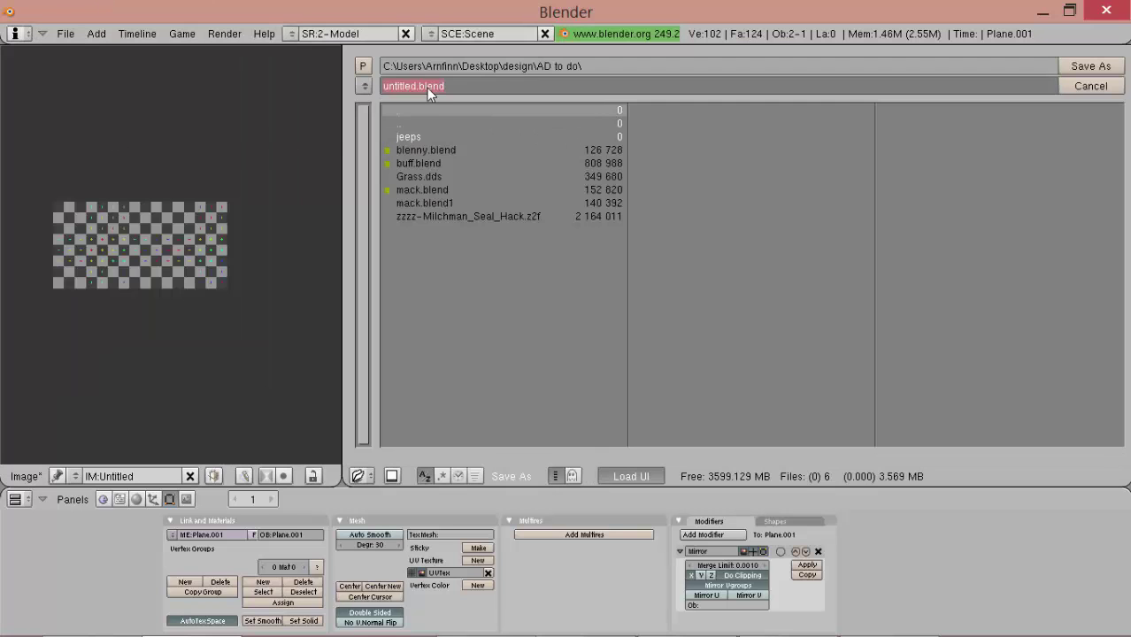
type("blenny1")
key("Return")
key("Return")
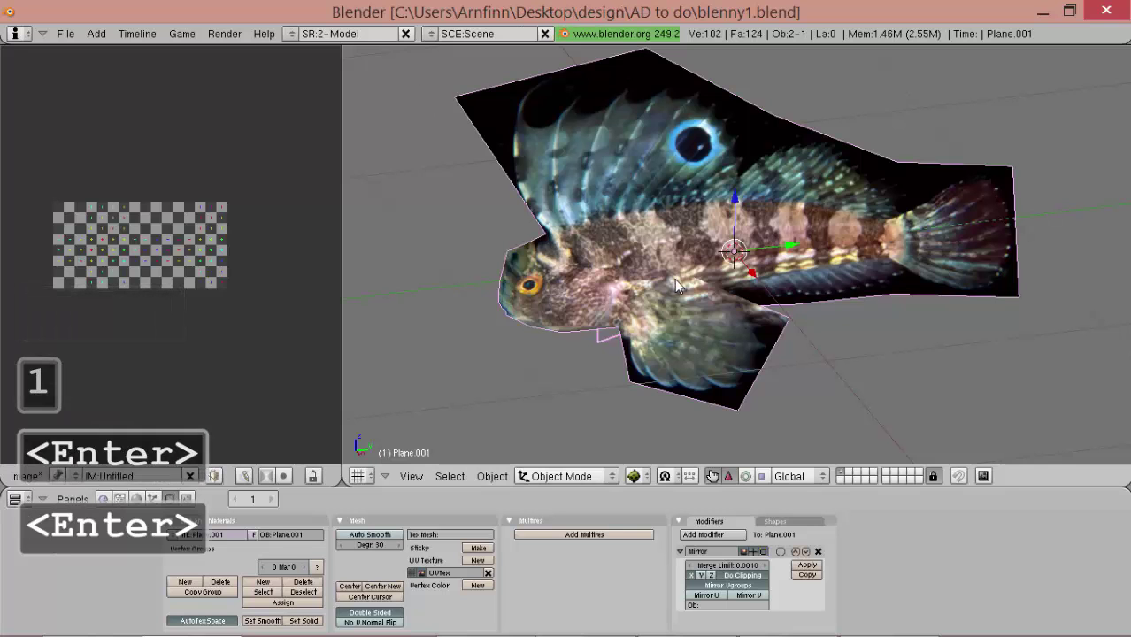
In side view, give the photo-textured blenny a new material and add a new texture to it with UV mapping input.
key("3")
key("Tab")
key("Tab")
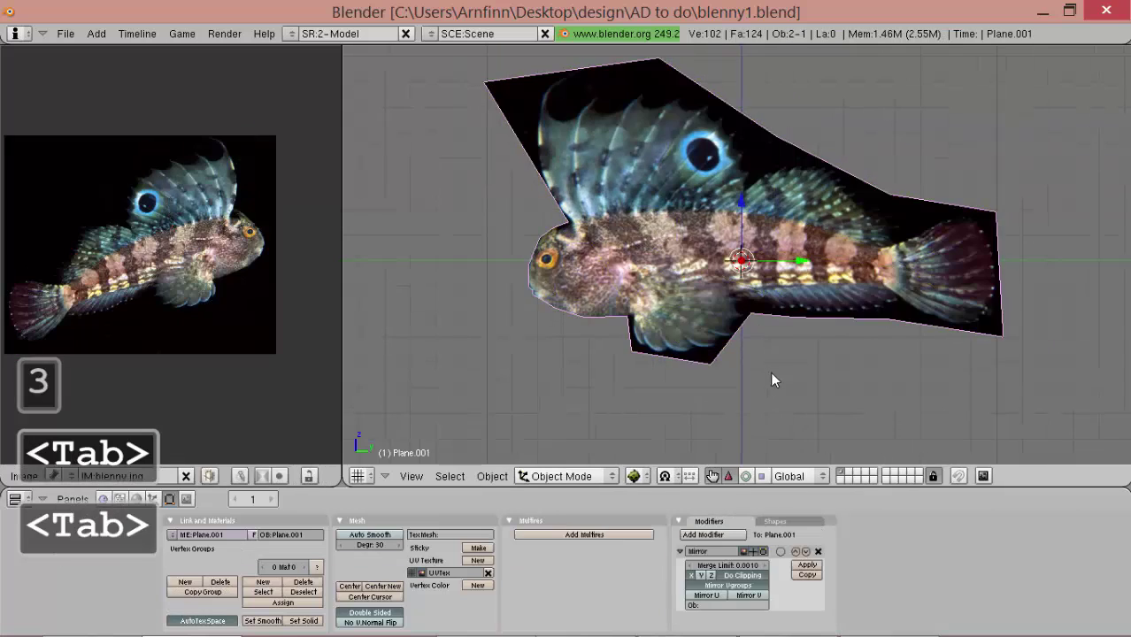
key("F5")
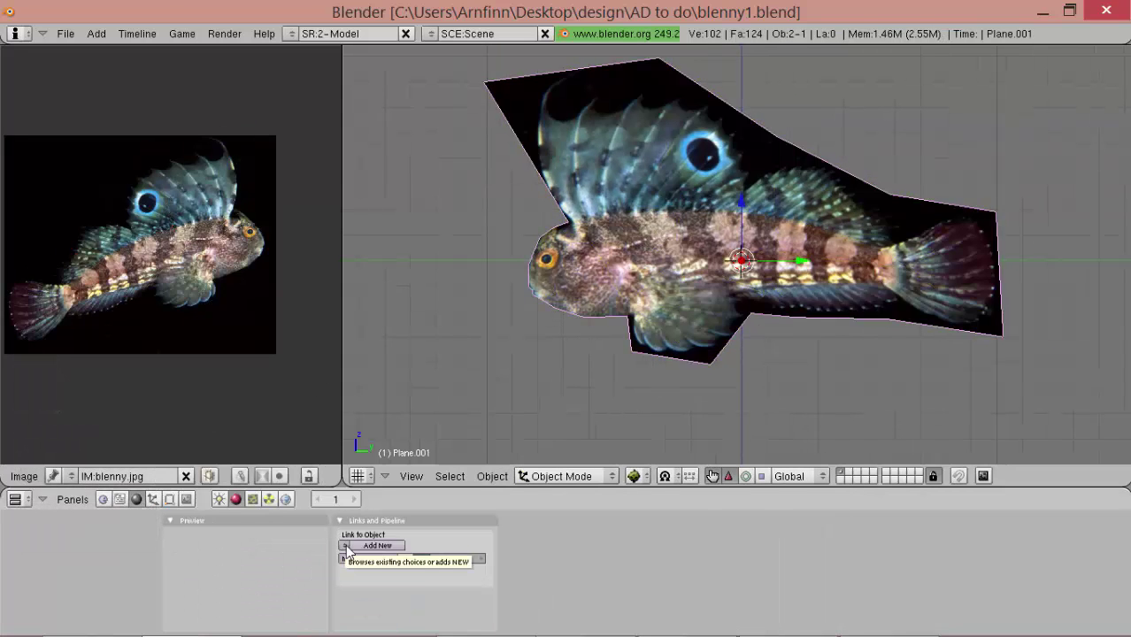
left_click(346, 549)
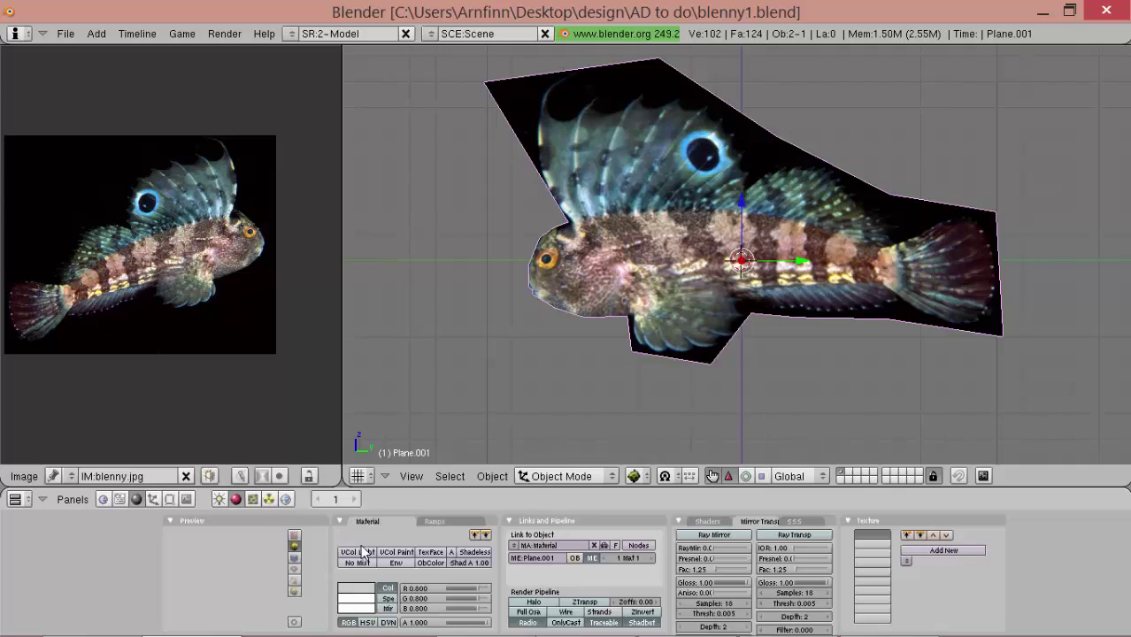
left_click(935, 553)
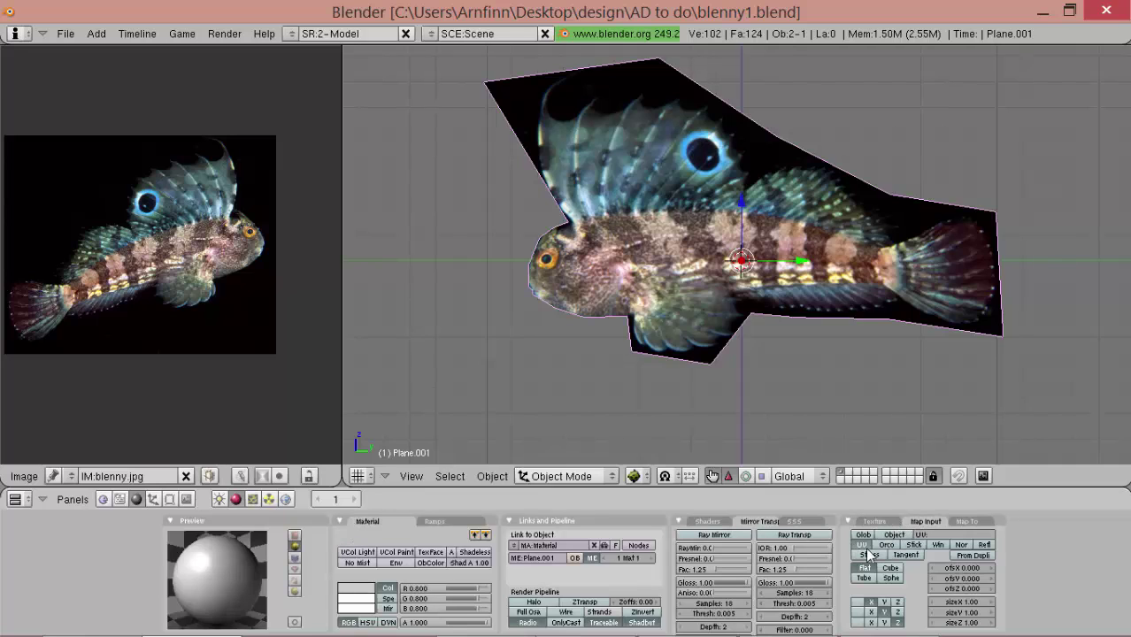
Set the new texture's type to Image and assign blenny.jpg as its image.
left_click(252, 499)
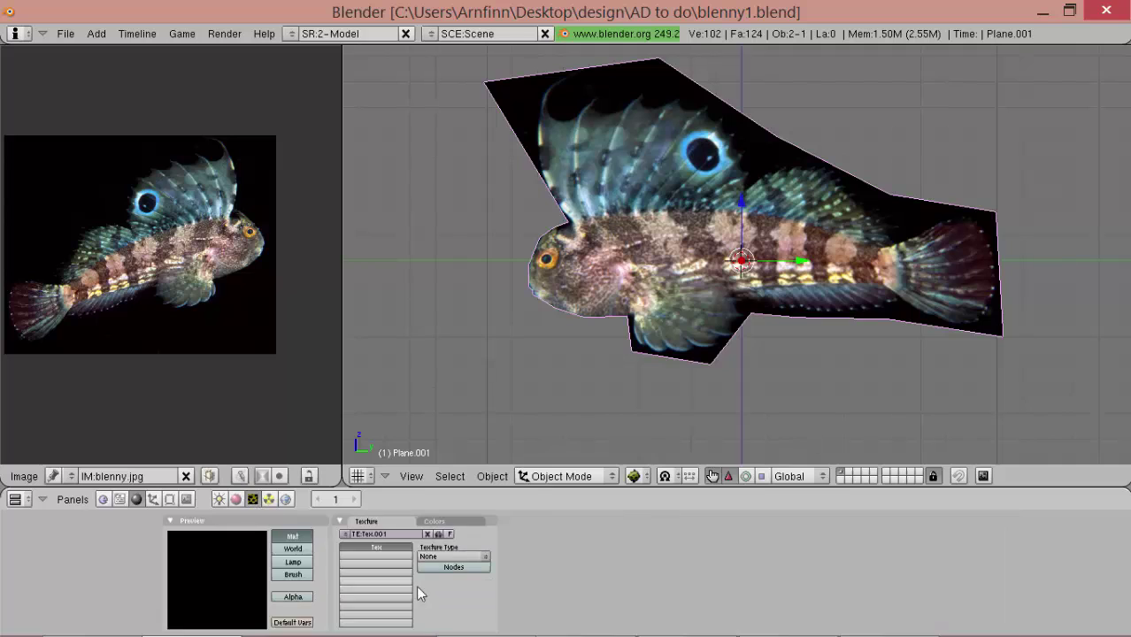
left_click(453, 556)
left_click(434, 542)
left_click(683, 548)
left_click(695, 537)
scroll(798, 341, "up", 3)
key("g")
right_click(668, 180)
scroll(672, 246, "down", 4)
scroll(746, 276, "up", 1)
left_click_drag(727, 265, 750, 305, "alt+shift")
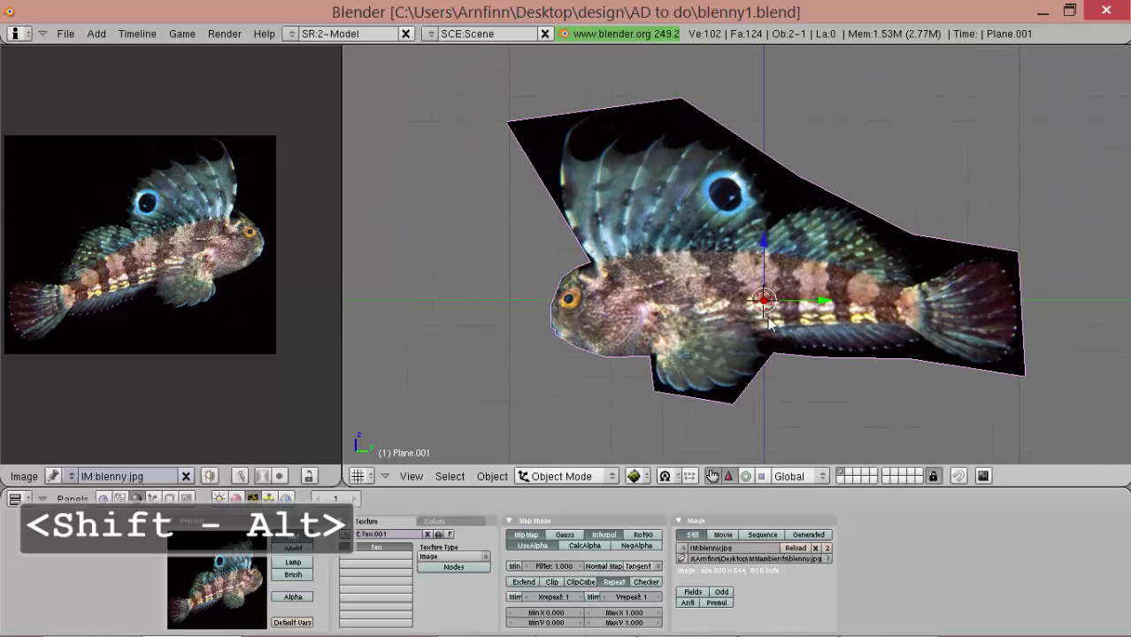
key("g")
right_click(796, 332)
scroll(685, 335, "down", 1)
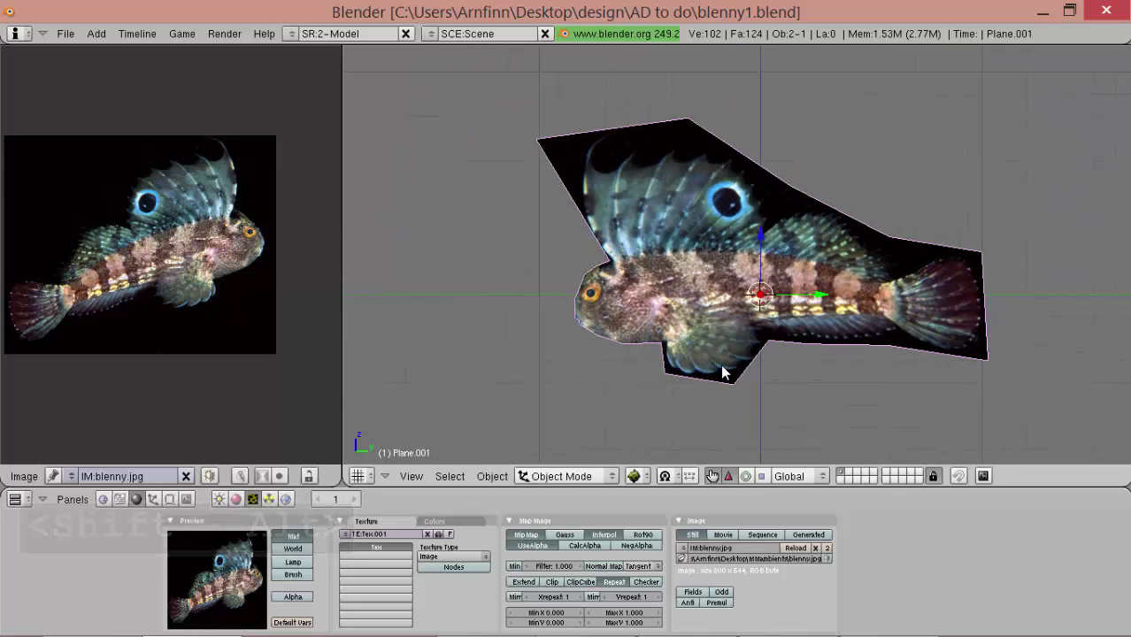
key("g")
right_click(748, 341)
Configure baking as Textures with Selected to Active, a margin of 32 and the Quad Split A (0,1,2) (0,2,3) option.
left_click(187, 500)
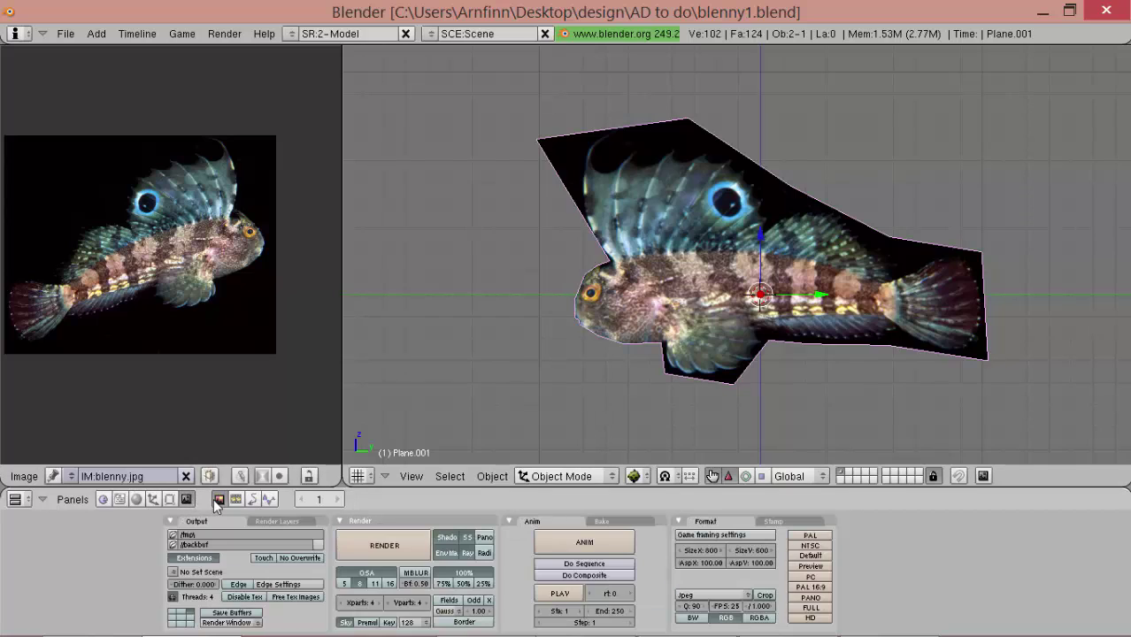
left_click(617, 523)
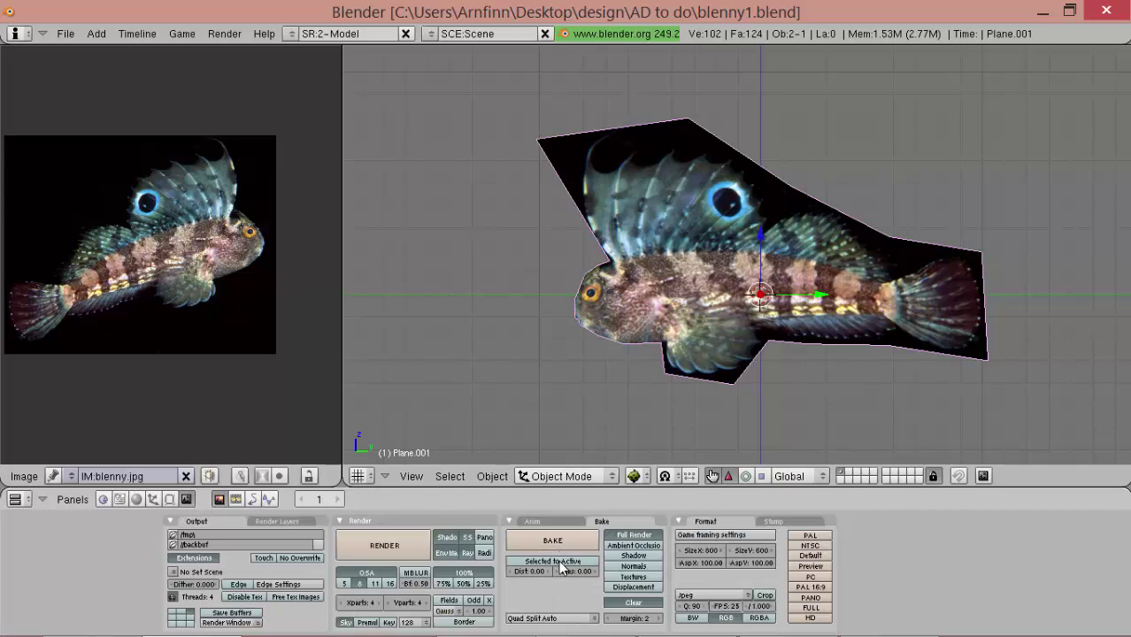
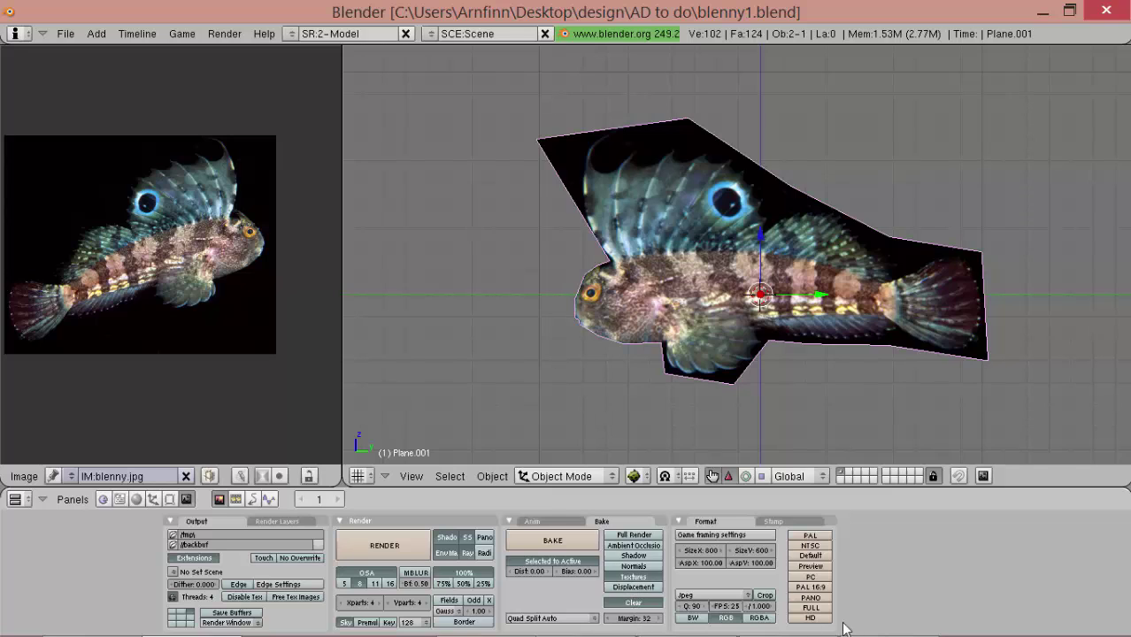
left_click(575, 622)
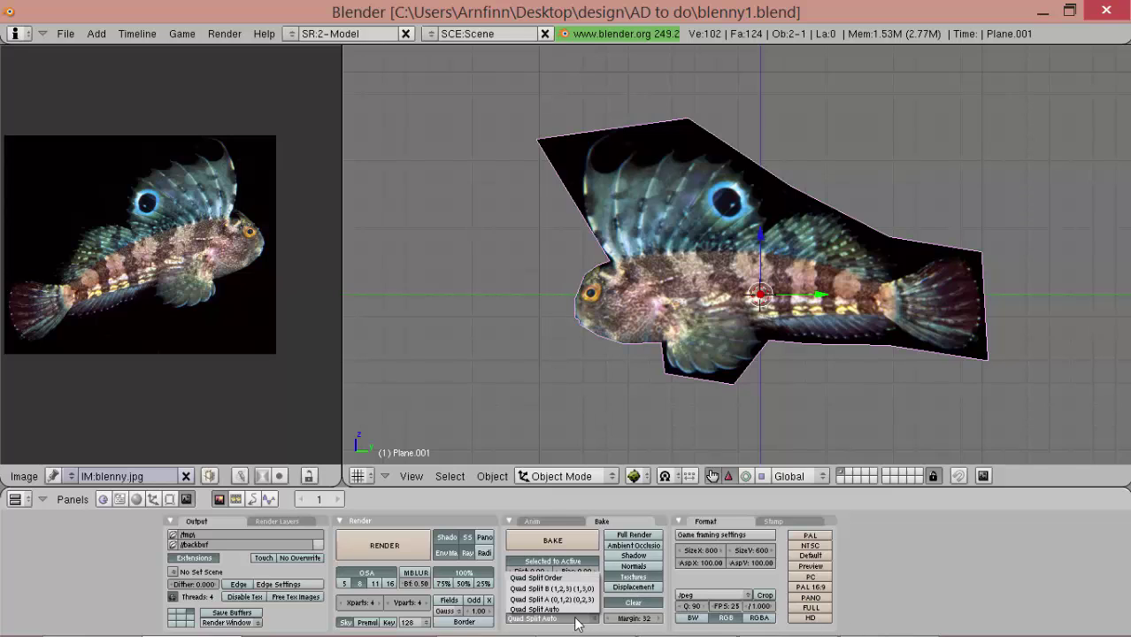
left_click(532, 601)
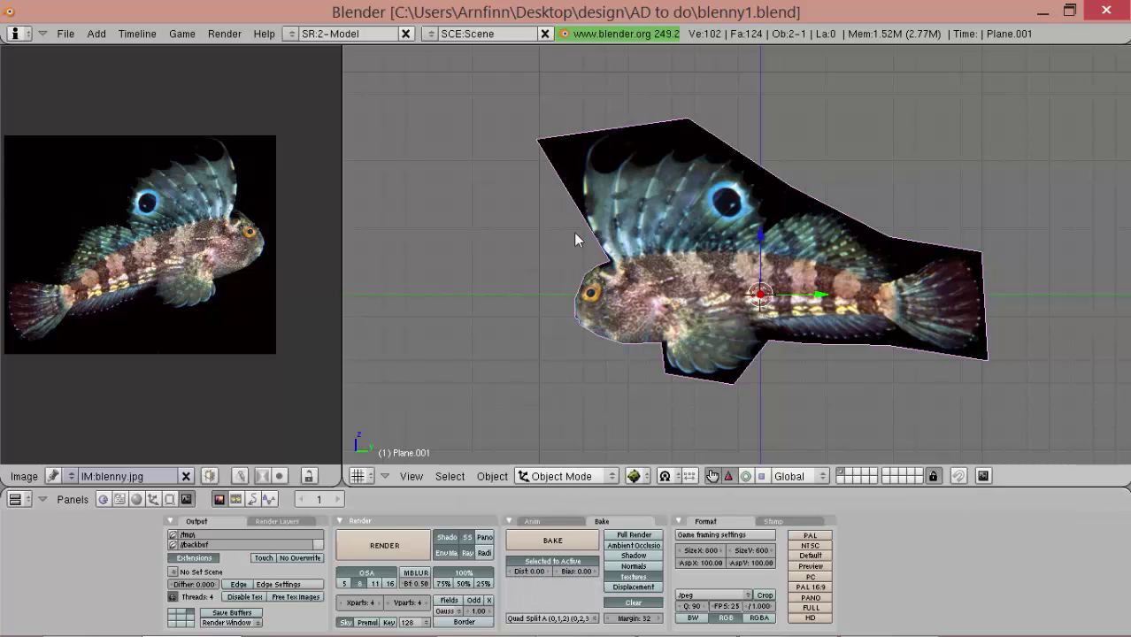
Save the current project file over blenny1.blend.
scroll(610, 246, "down", 2)
left_click(66, 34)
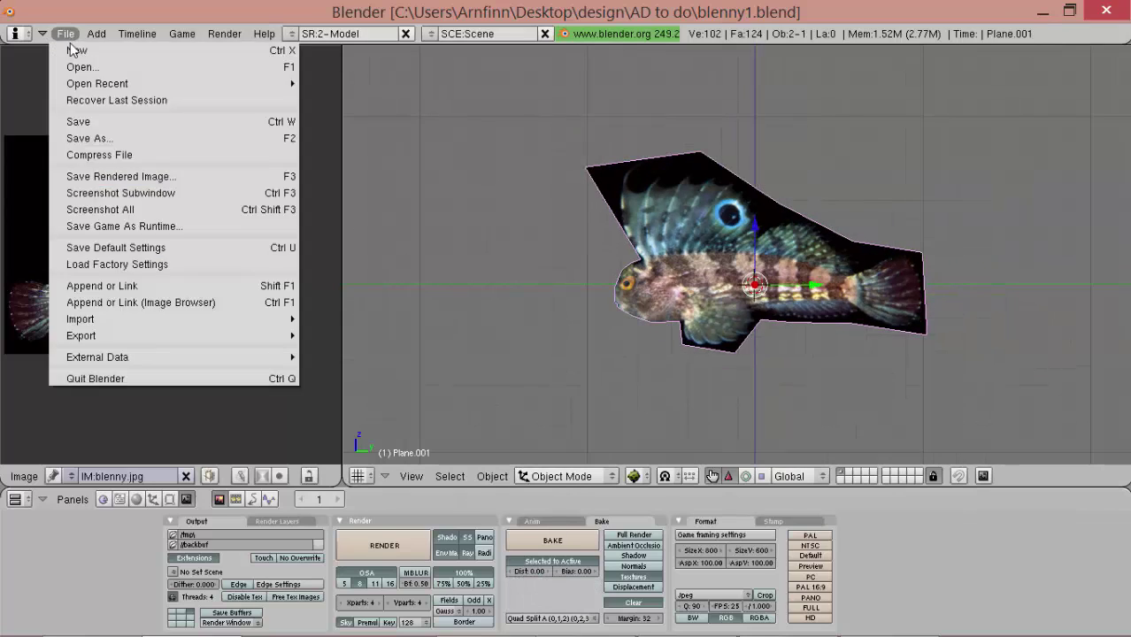
left_click(91, 119)
left_click(92, 117)
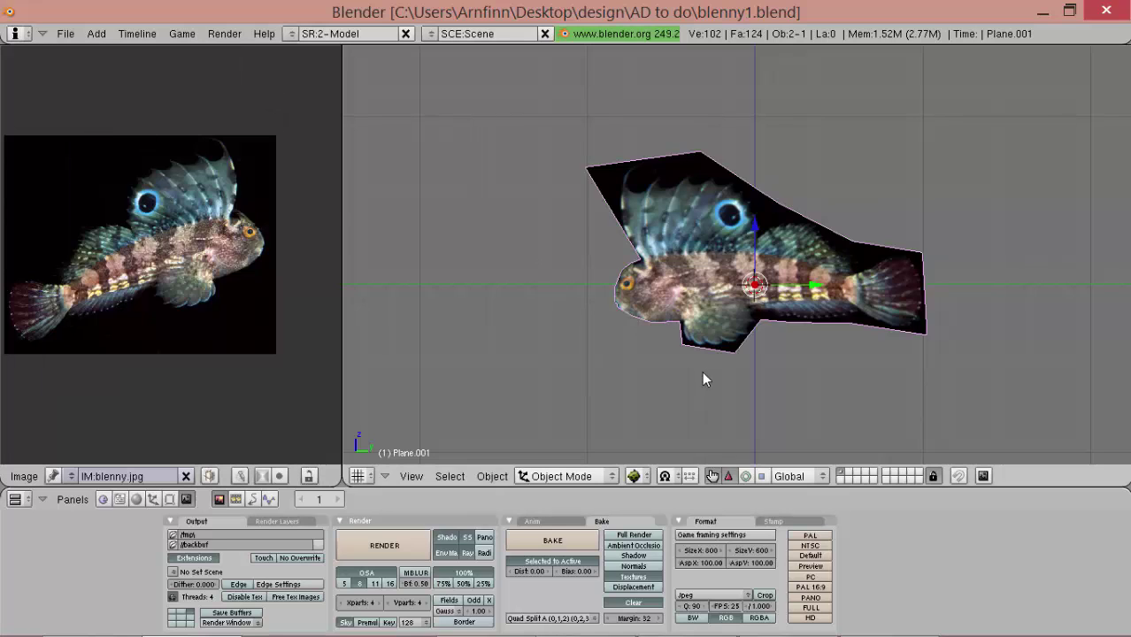
Add the overlapping blenny with the packed UVs to the selection as the active object and bake the photo texture onto it.
key("g")
right_click(629, 318)
right_click(629, 317, "shift")
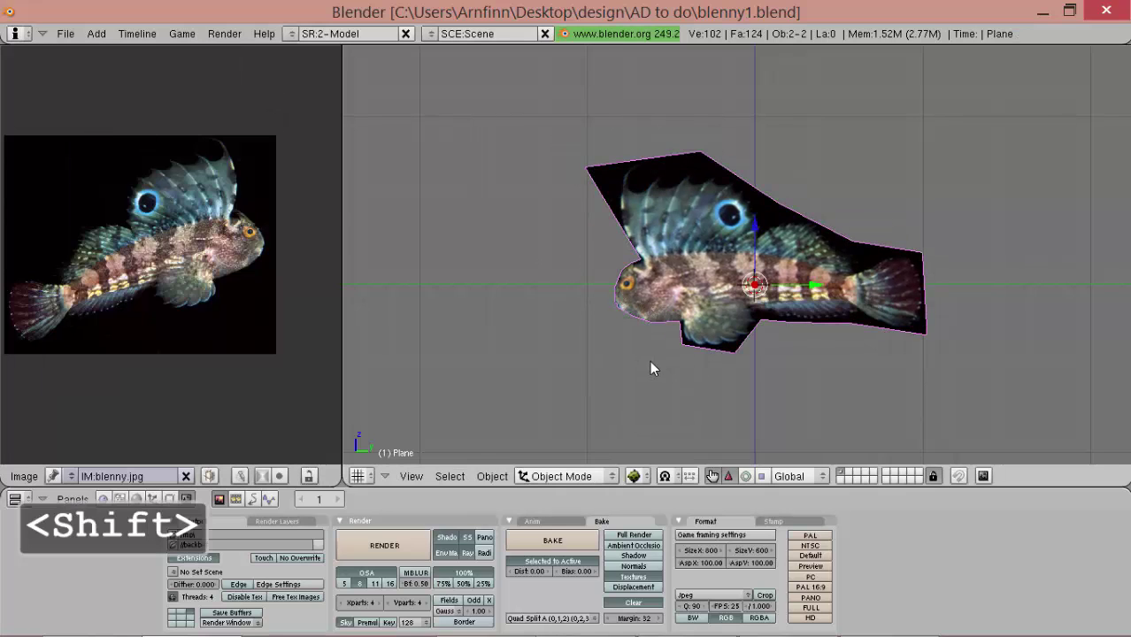
scroll(649, 361, "down", 1)
scroll(679, 284, "up", 2)
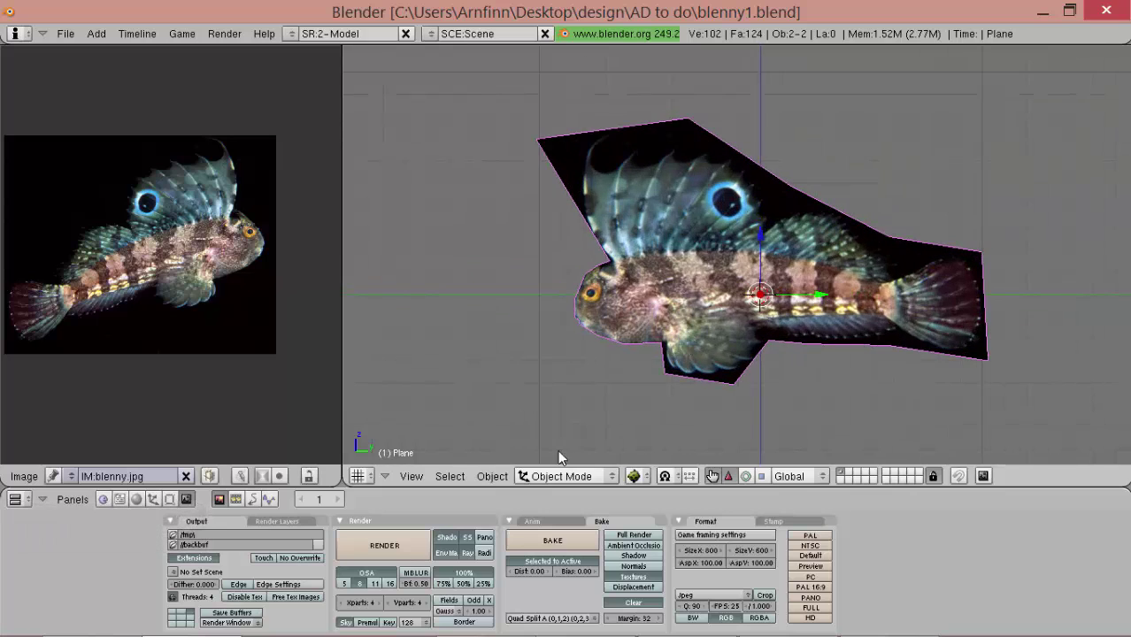
left_click(557, 540)
scroll(563, 436, "down", 1)
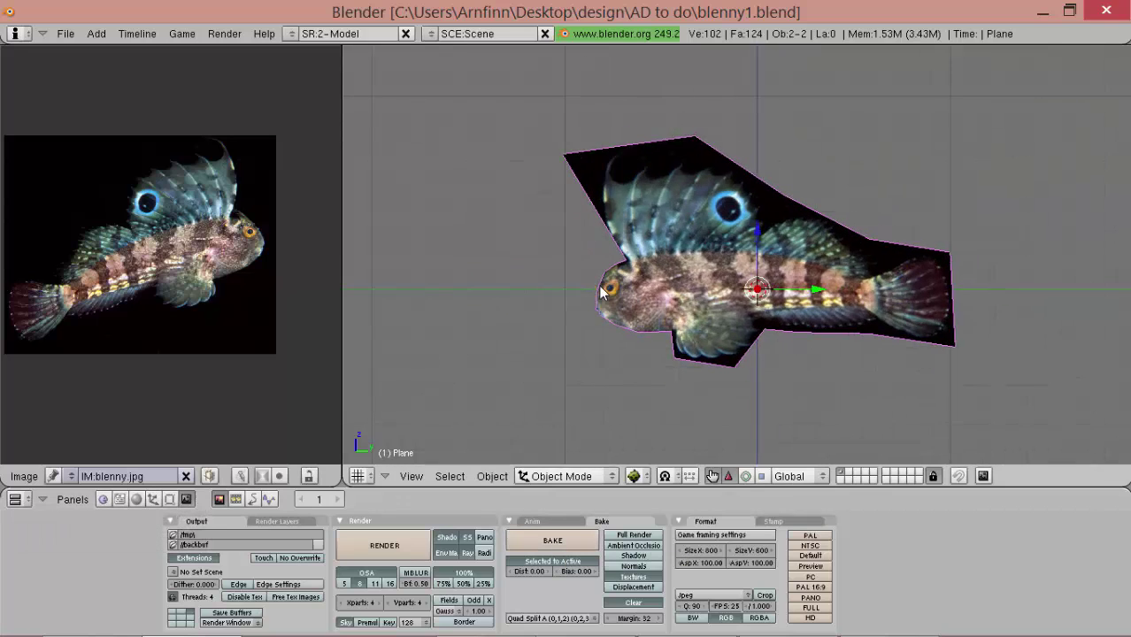
Refresh the UV/image editor to display the baked image and widen it until the whole texture fits.
key("Tab")
key("Tab")
scroll(35, 245, "up", 5)
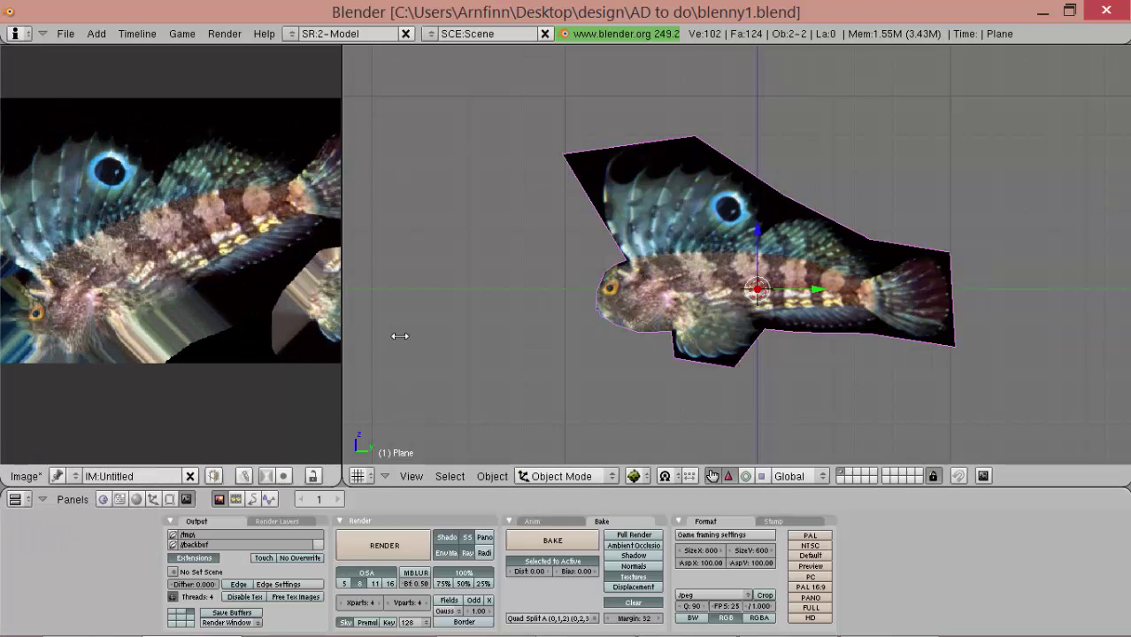
left_click_drag(447, 337, 588, 336)
scroll(377, 235, "down", 2)
Save the baked image in BMP format as blenny in the MMambients folder.
left_click(121, 477)
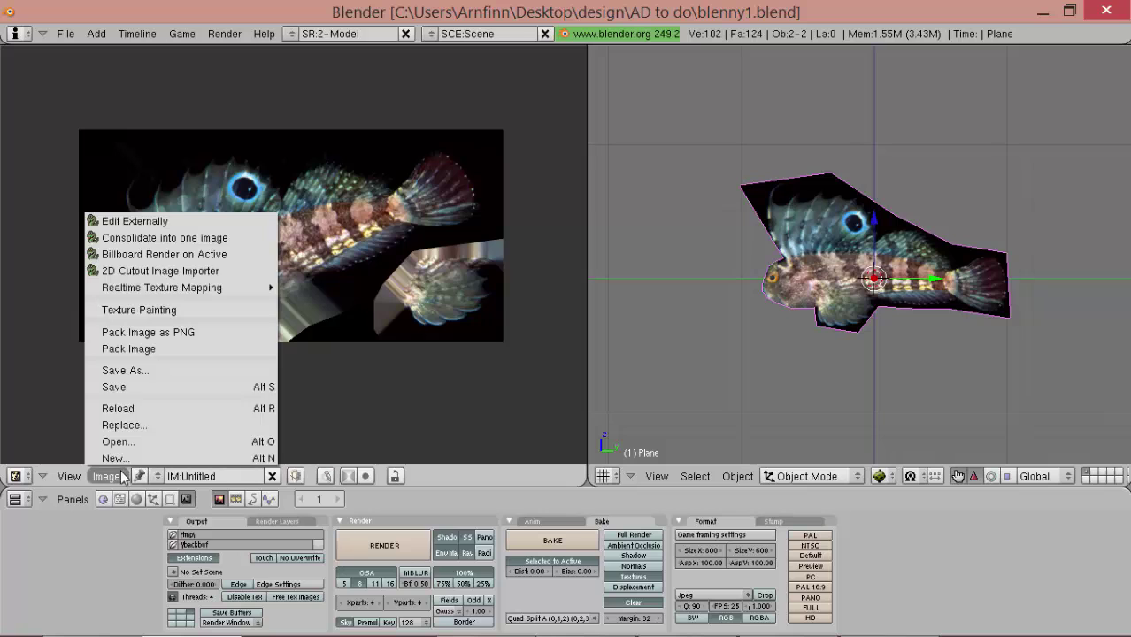
left_click(123, 371)
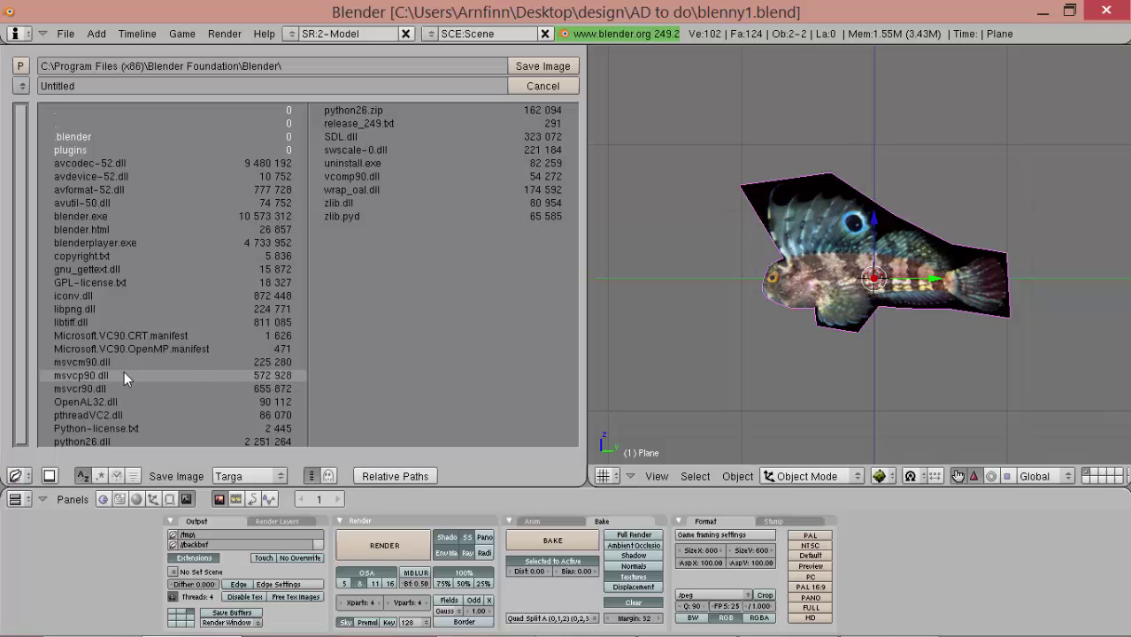
left_click(248, 476)
left_click(237, 412)
left_click(20, 86)
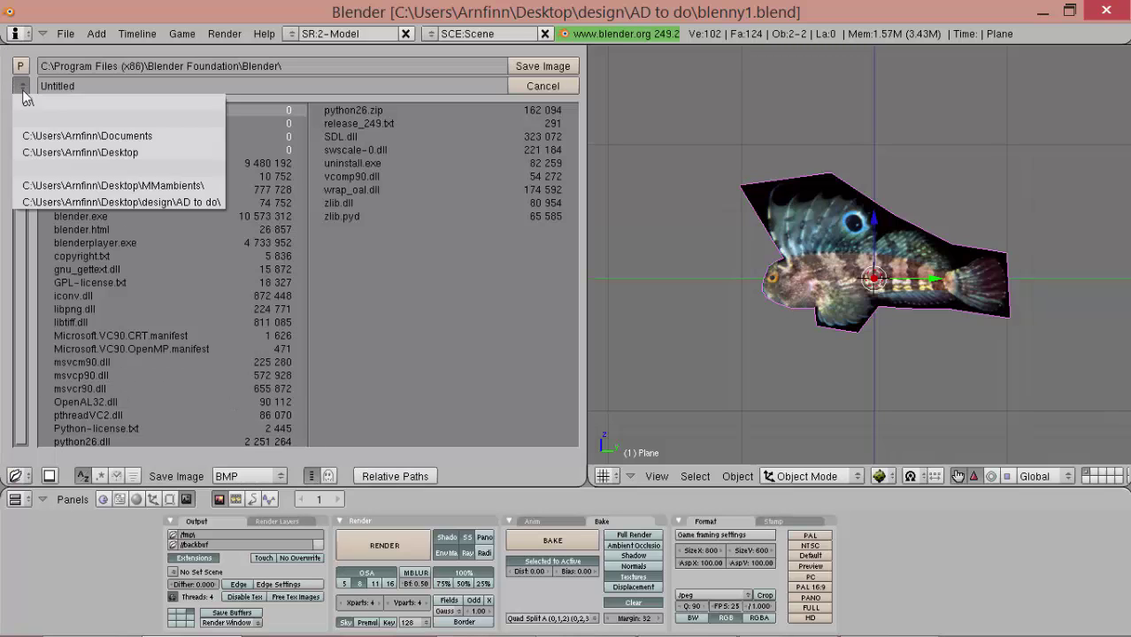
left_click(53, 184)
left_click(76, 89)
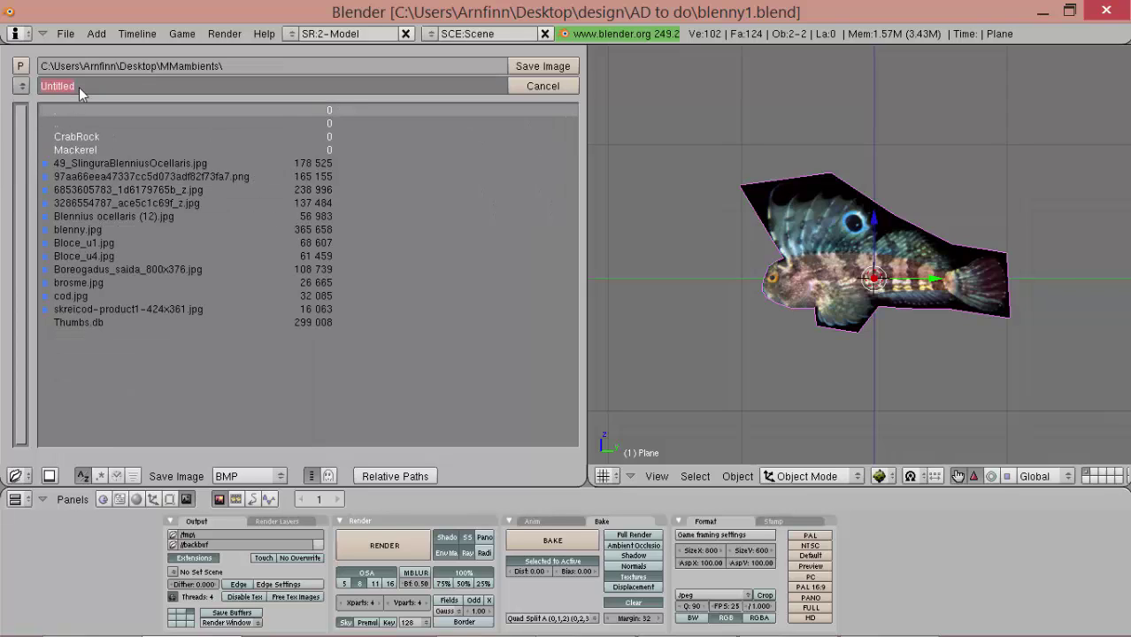
type("blenny")
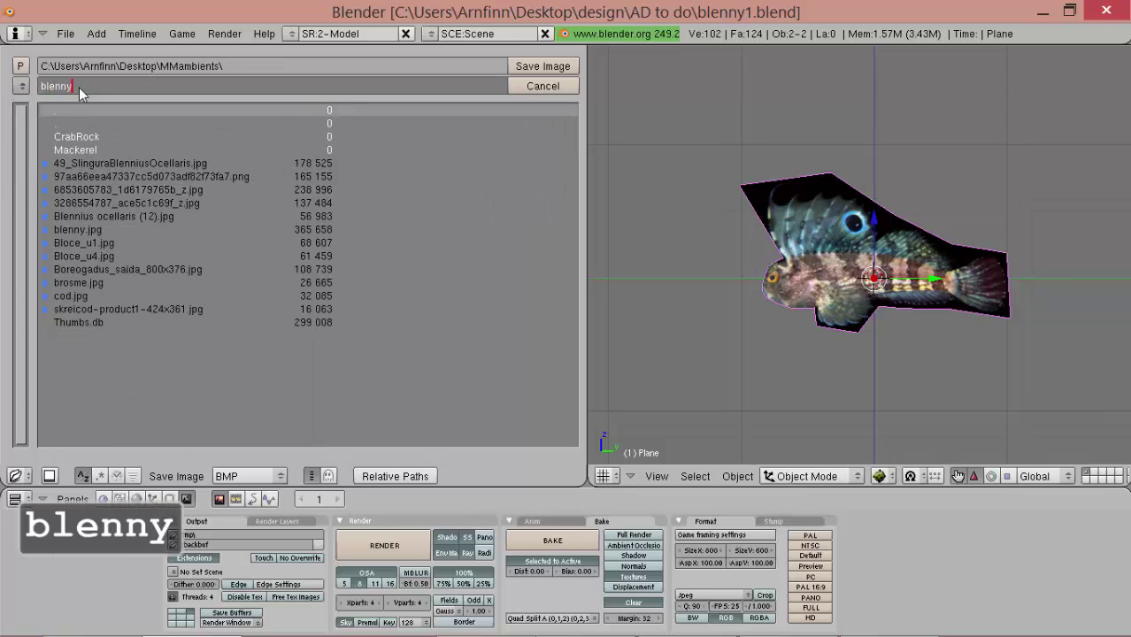
key("Return")
key("Return")
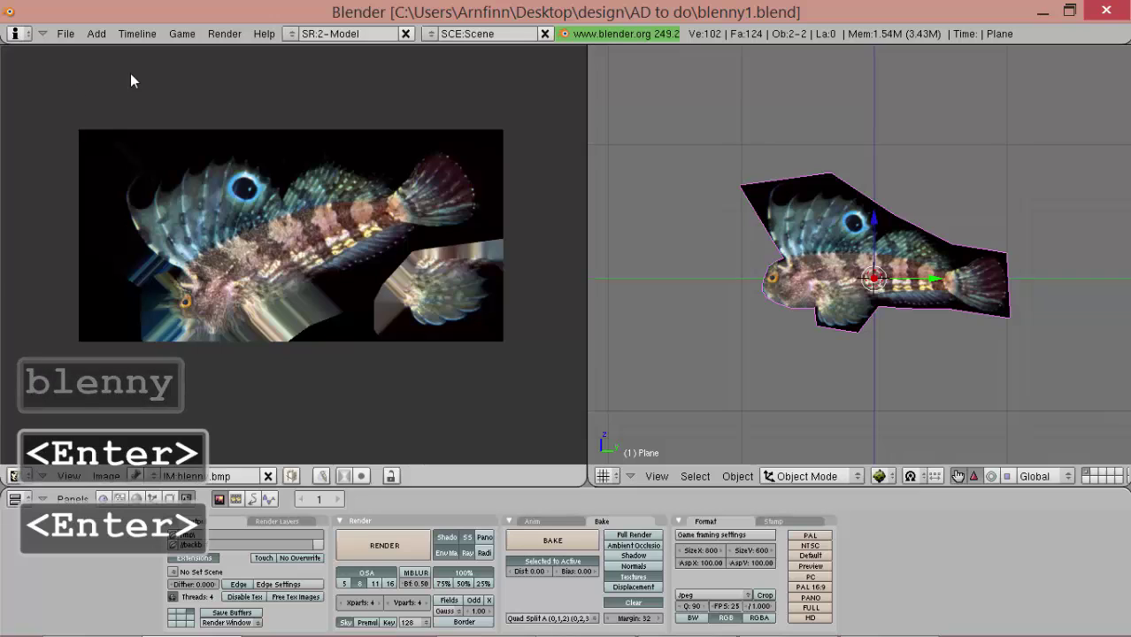
Switch to the MMambients folder and open blenny.bmp in Paint Shop Pro.
mouse_move(575, 635)
left_click(522, 626)
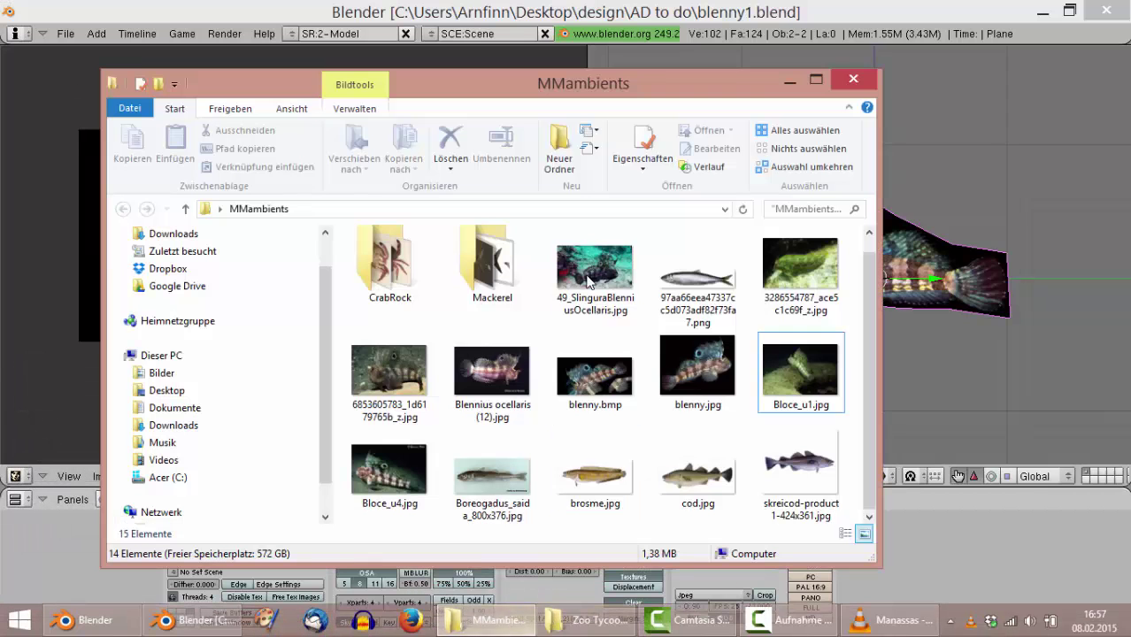
left_click(619, 382)
double_click(619, 382)
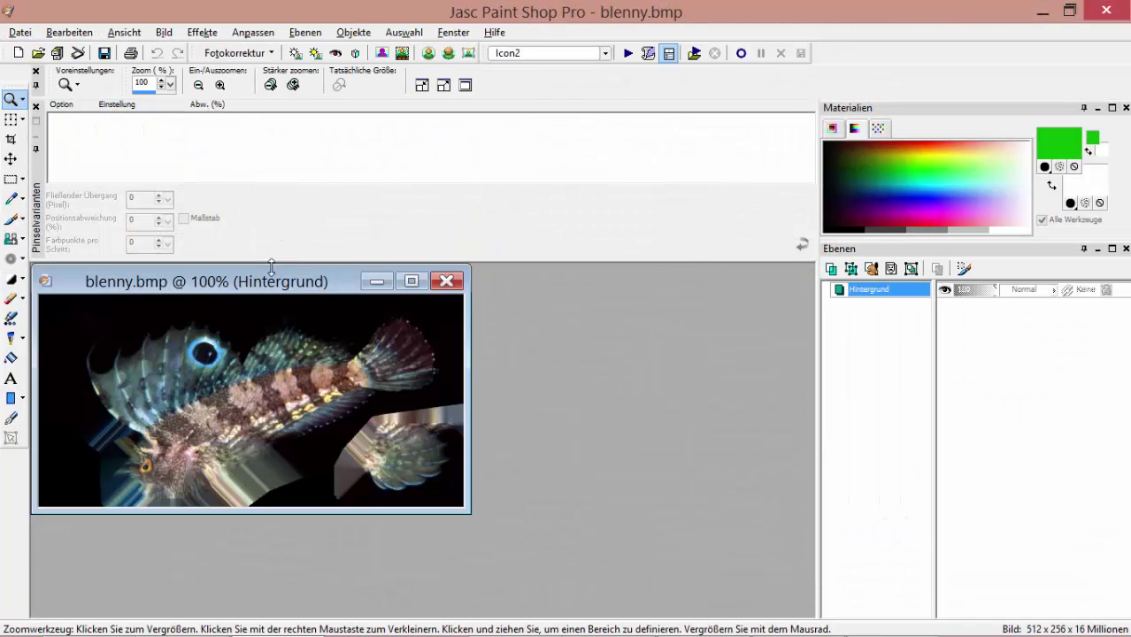
Examine the baked texture up close, from the dorsal fin and its eyespot to the head and the stretched areas around it.
left_click(229, 386)
left_click(228, 385)
left_click(211, 353)
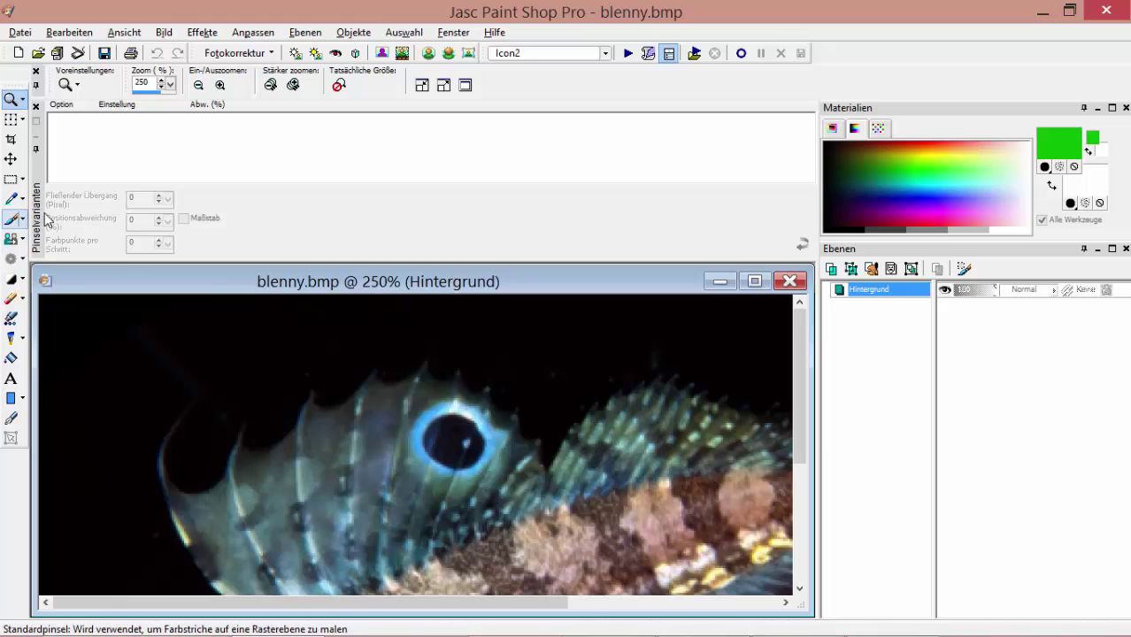
scroll(303, 457, "down", 3)
scroll(531, 464, "up", 3)
left_click(499, 446)
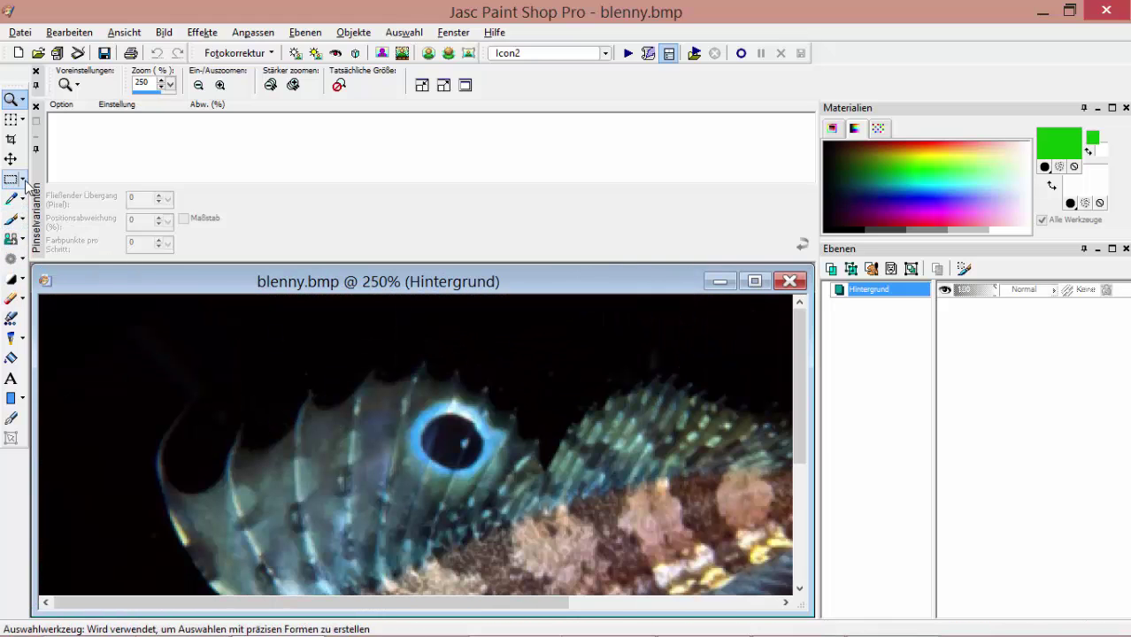
scroll(98, 292, "down", 3)
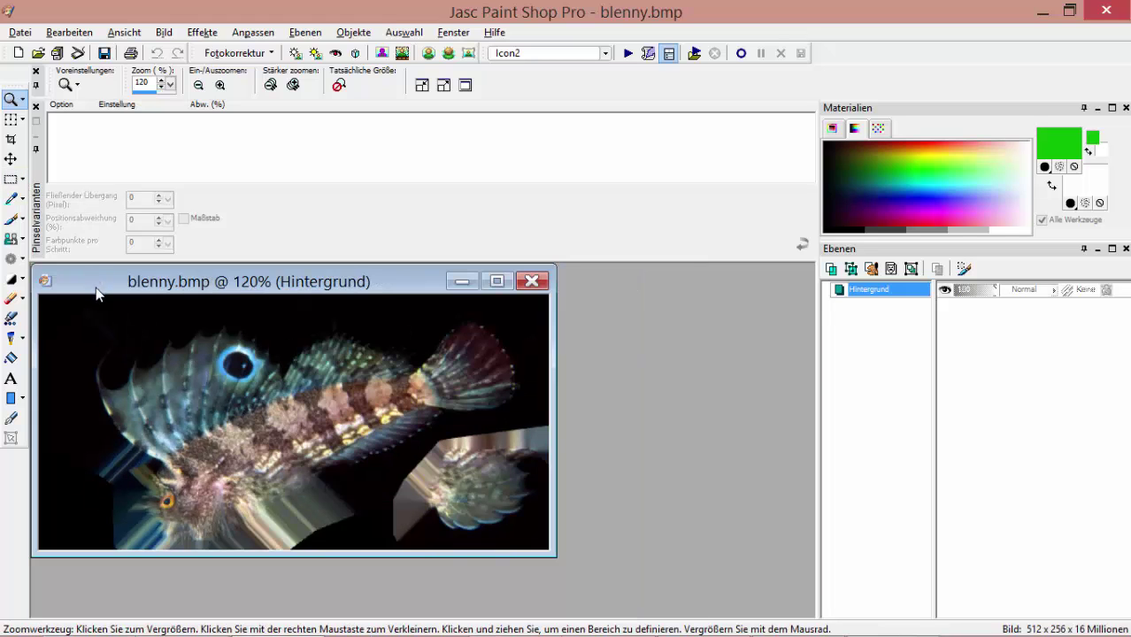
scroll(182, 380, "up", 2)
scroll(255, 476, "up", 2)
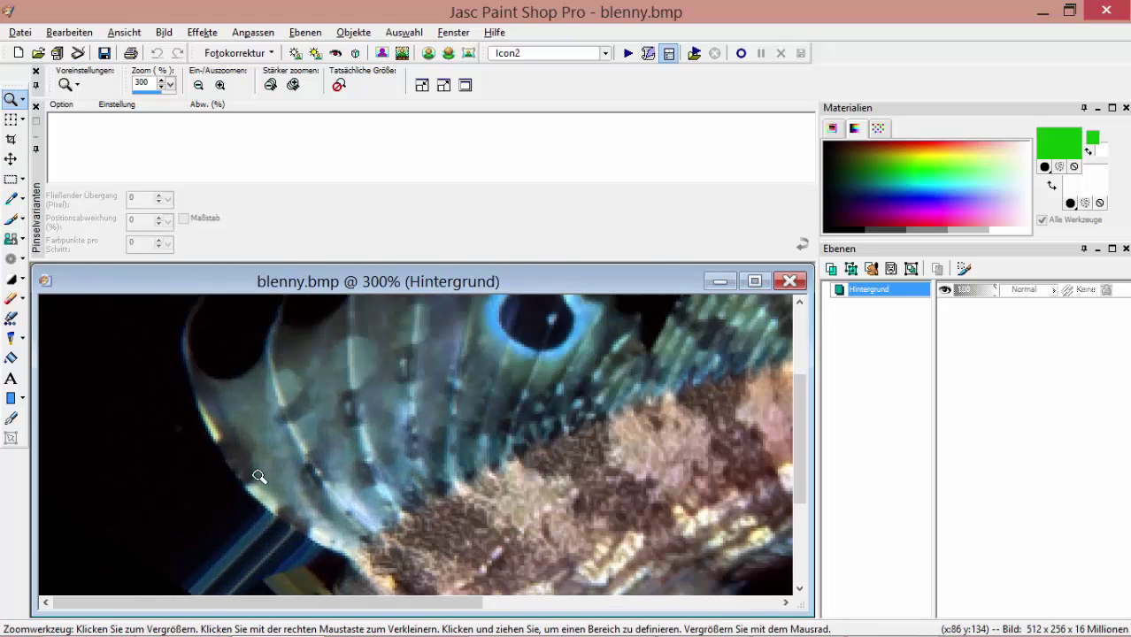
scroll(349, 524, "up", 1)
right_click(351, 526)
left_click(415, 447)
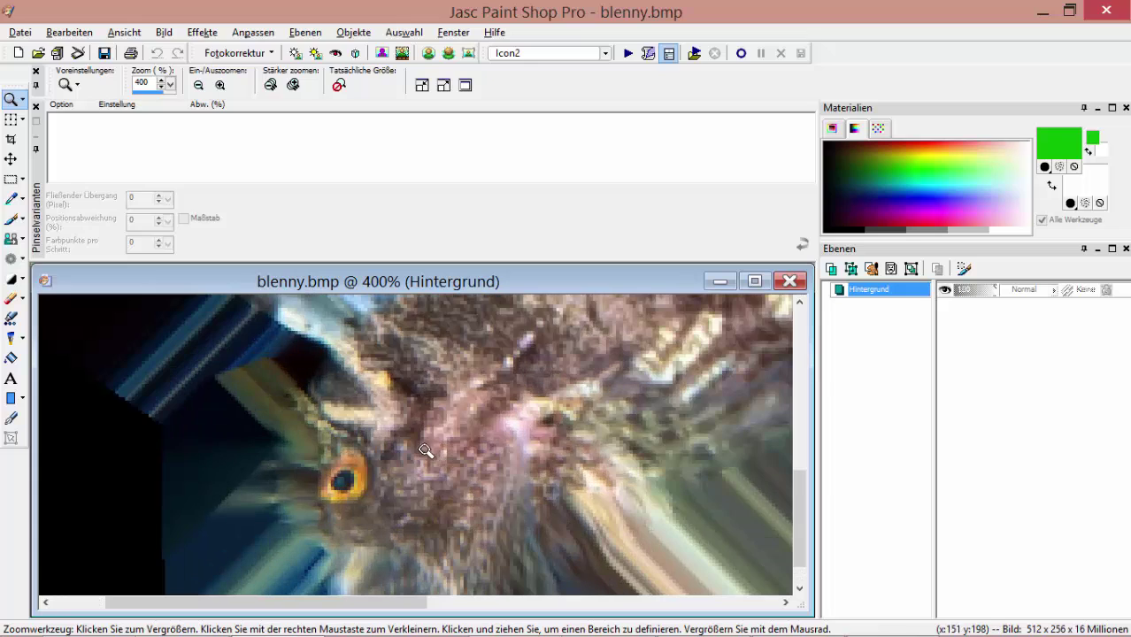
With the Clone Brush at size 20, cover the stretched blue streaks around the blenny's eye and snout with mottled skin texture.
key("c")
left_click_drag(227, 94, 213, 100)
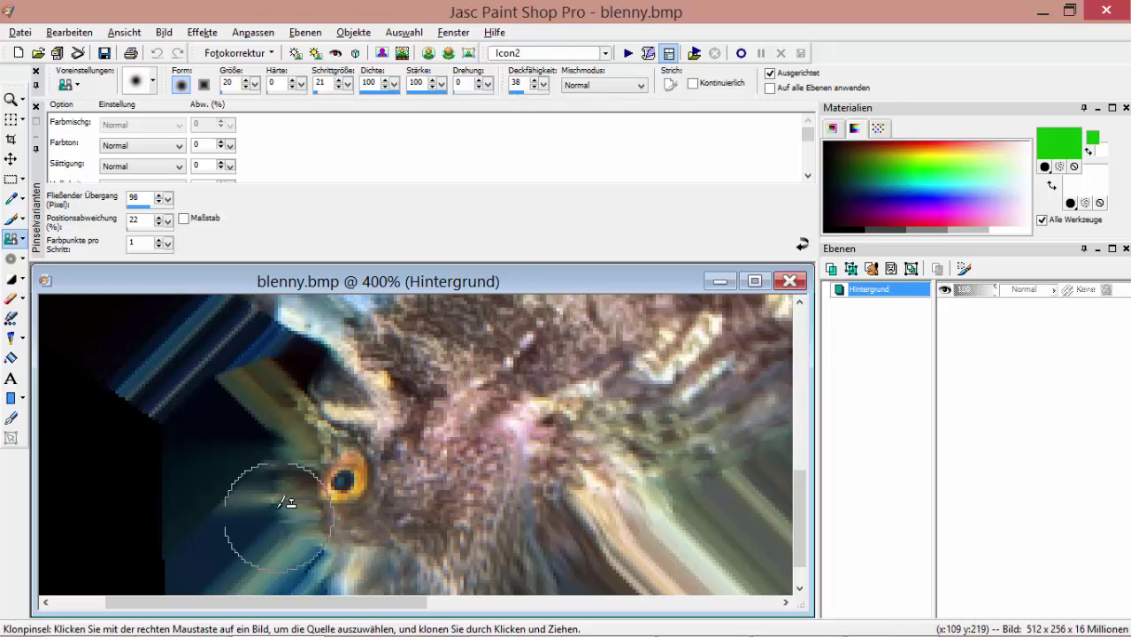
mouse_move(295, 453)
left_mouse_down()
mouse_move(300, 430)
mouse_move(289, 428)
left_mouse_up()
mouse_move(303, 367)
left_mouse_down()
mouse_move(315, 355)
mouse_move(305, 386)
left_mouse_up()
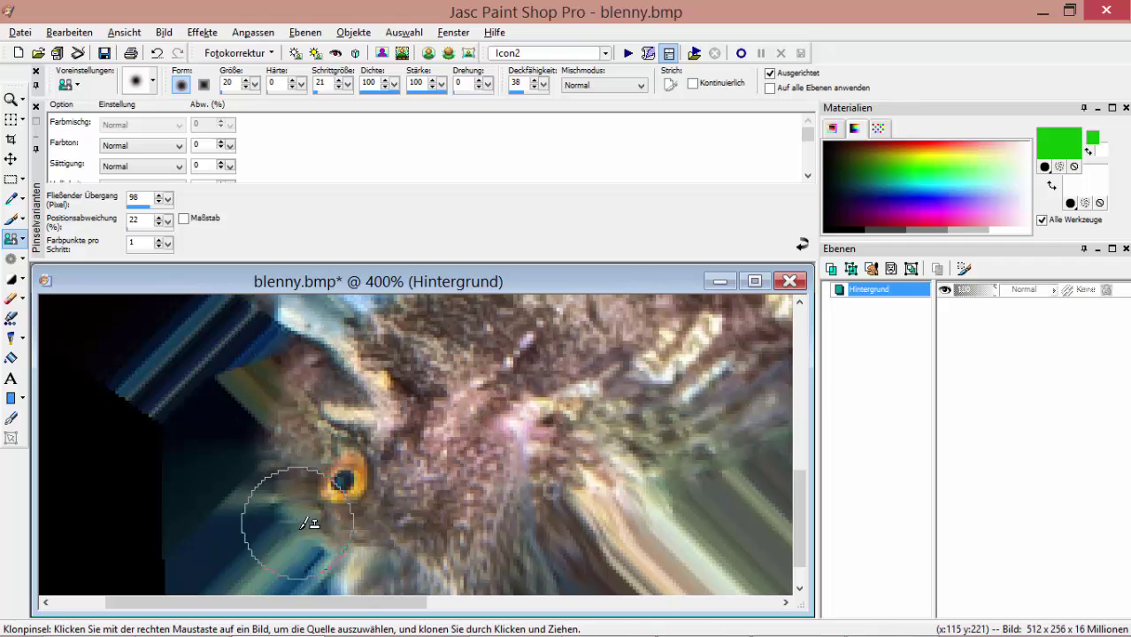
left_click_drag(297, 525, 270, 497)
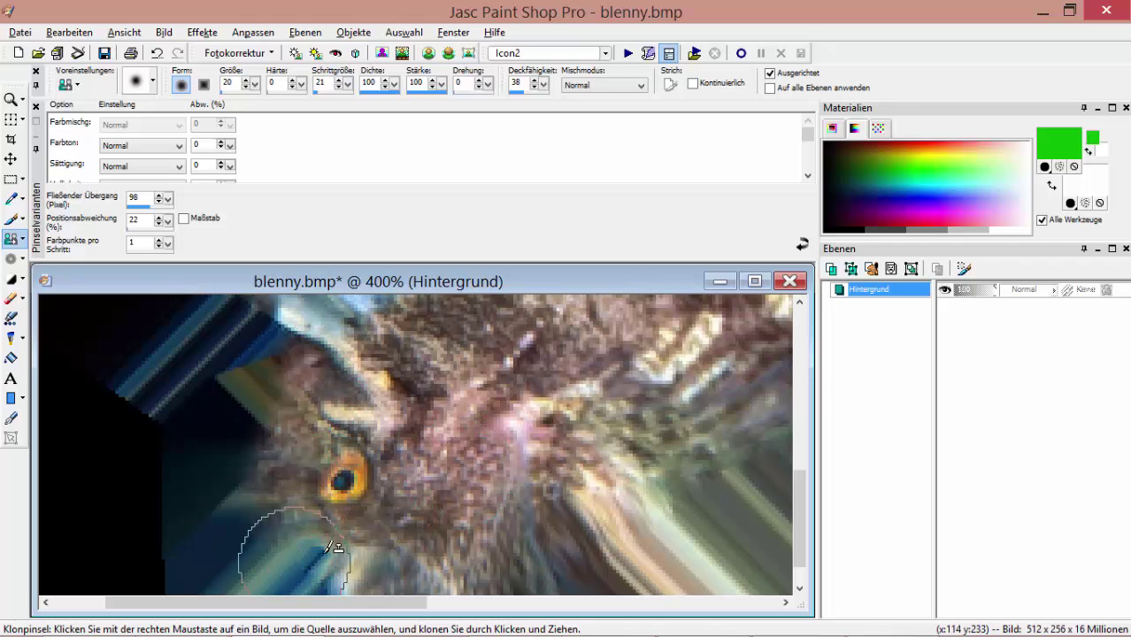
mouse_move(334, 547)
left_mouse_down()
mouse_move(252, 535)
mouse_move(266, 531)
mouse_move(266, 495)
left_mouse_up()
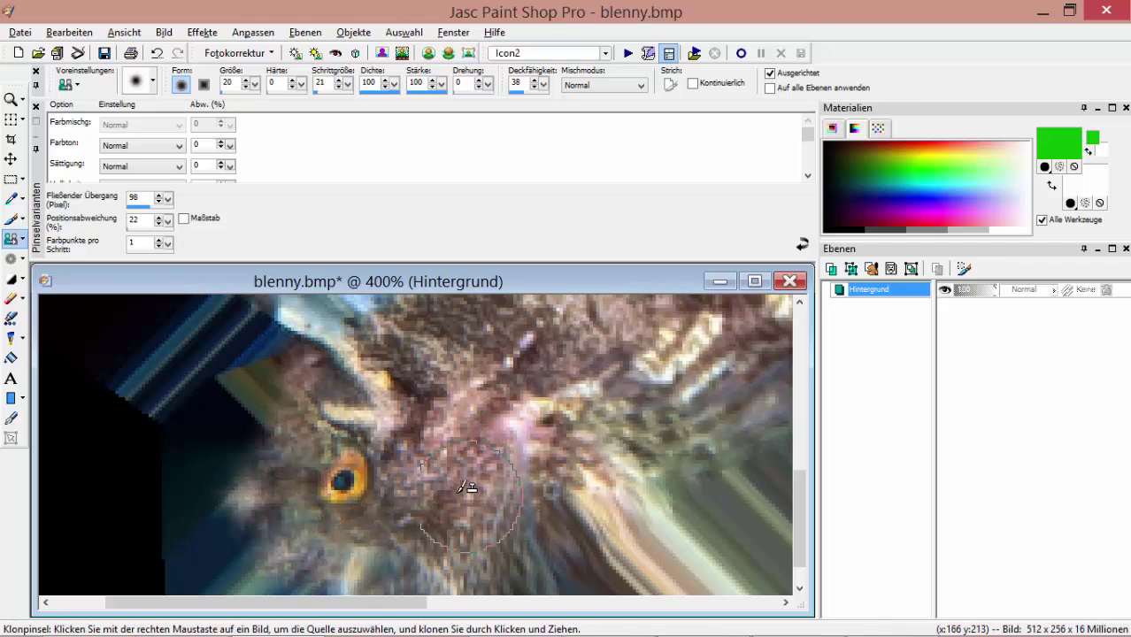
Clone mottled skin over the stretched areas below the head and along the front of the belly.
scroll(426, 510, "down", 1)
left_click_drag(359, 556, 371, 574)
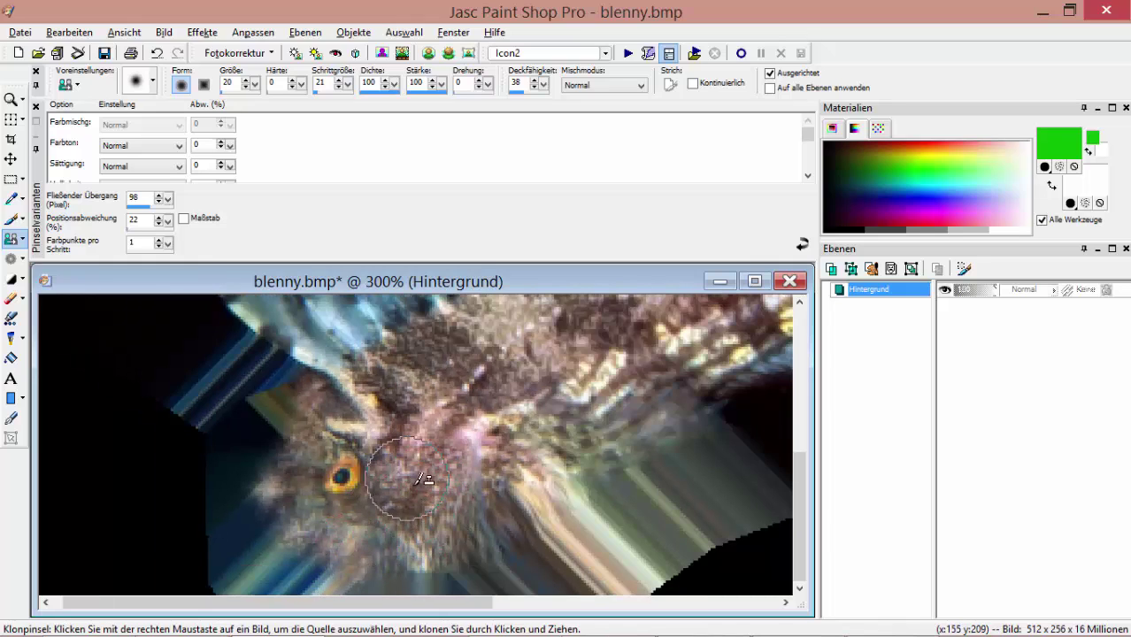
left_click_drag(427, 506, 393, 540)
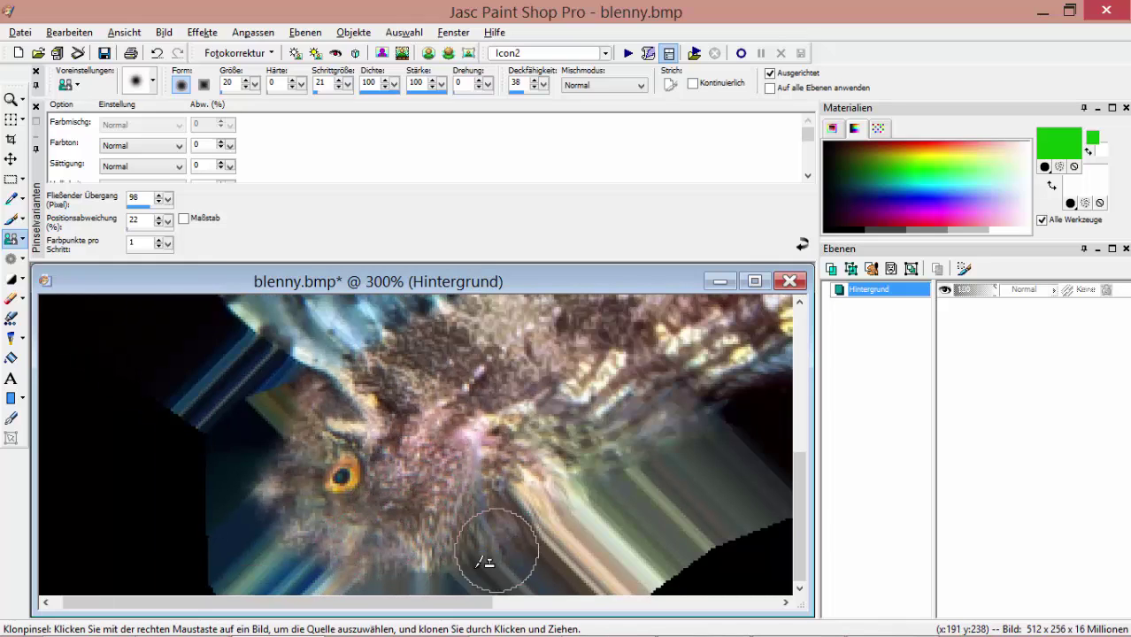
mouse_move(474, 568)
left_mouse_down()
mouse_move(514, 509)
mouse_move(493, 512)
mouse_move(598, 499)
mouse_move(630, 472)
left_mouse_up()
scroll(487, 437, "down", 1)
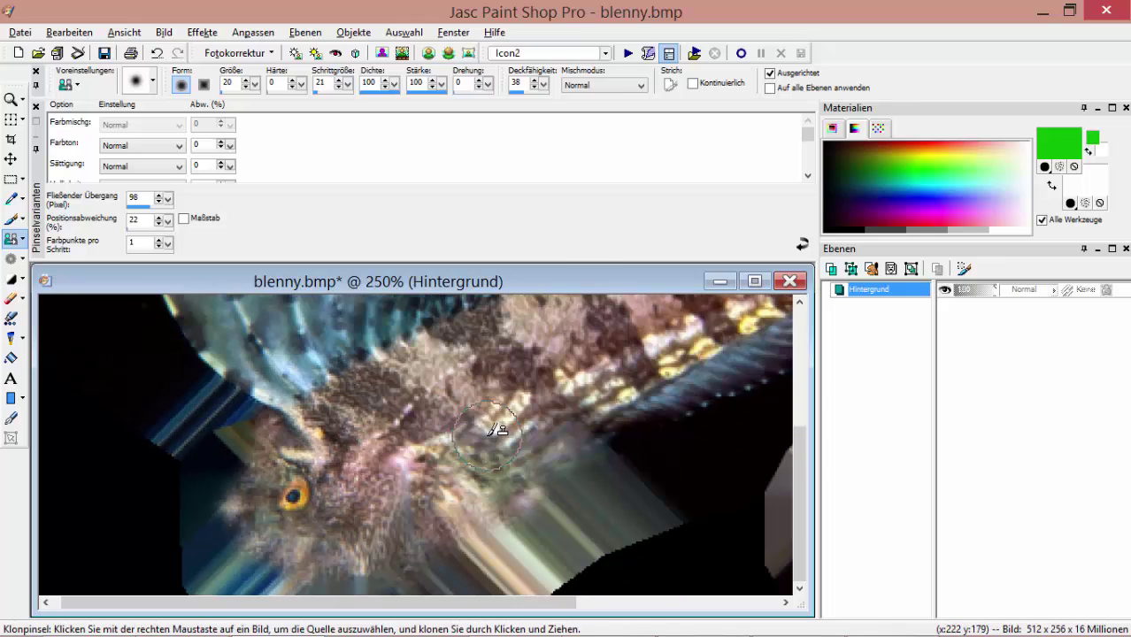
mouse_move(474, 415)
left_mouse_down()
mouse_move(497, 445)
mouse_move(517, 437)
mouse_move(539, 465)
mouse_move(525, 476)
left_mouse_up()
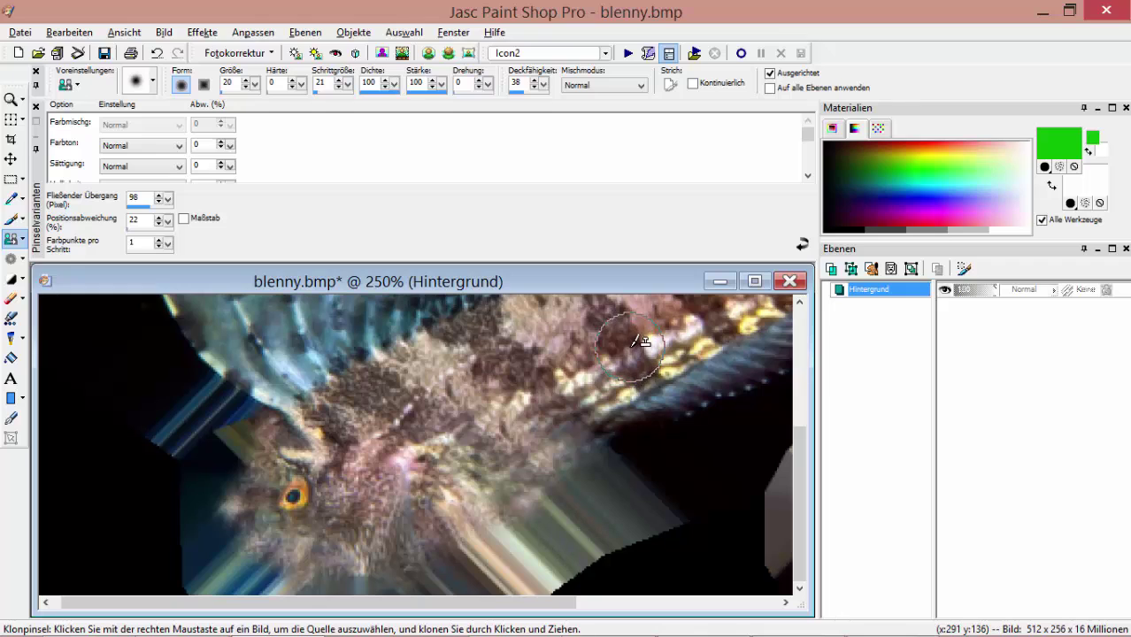
Clone mottled scale texture from the body over the streaked area along the fish's belly.
left_click(589, 435)
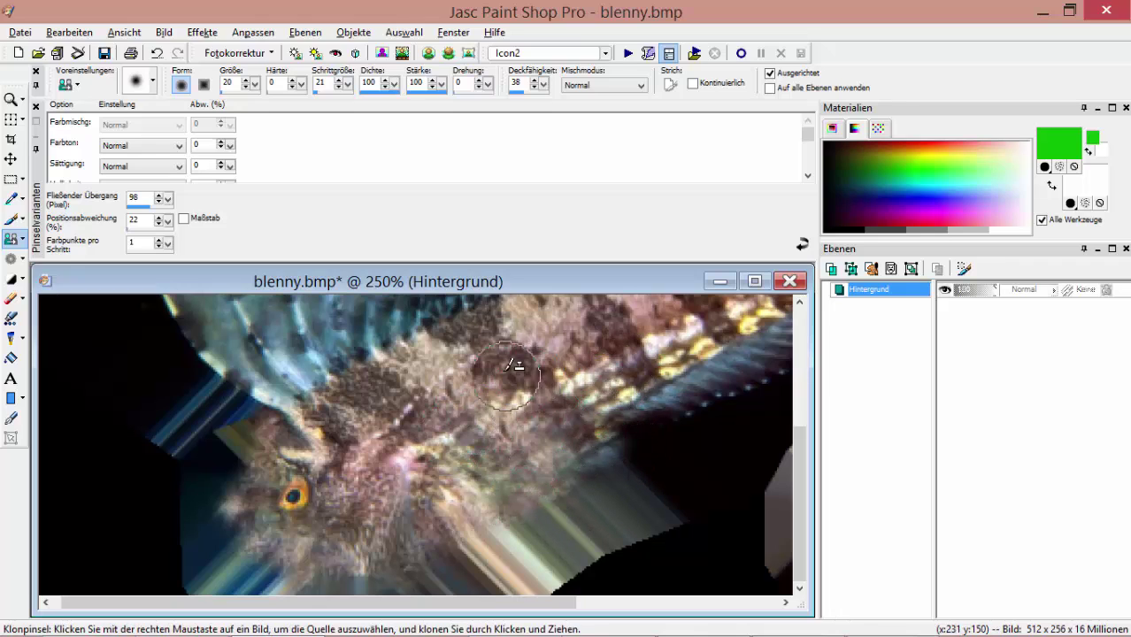
left_click_drag(520, 484, 564, 475)
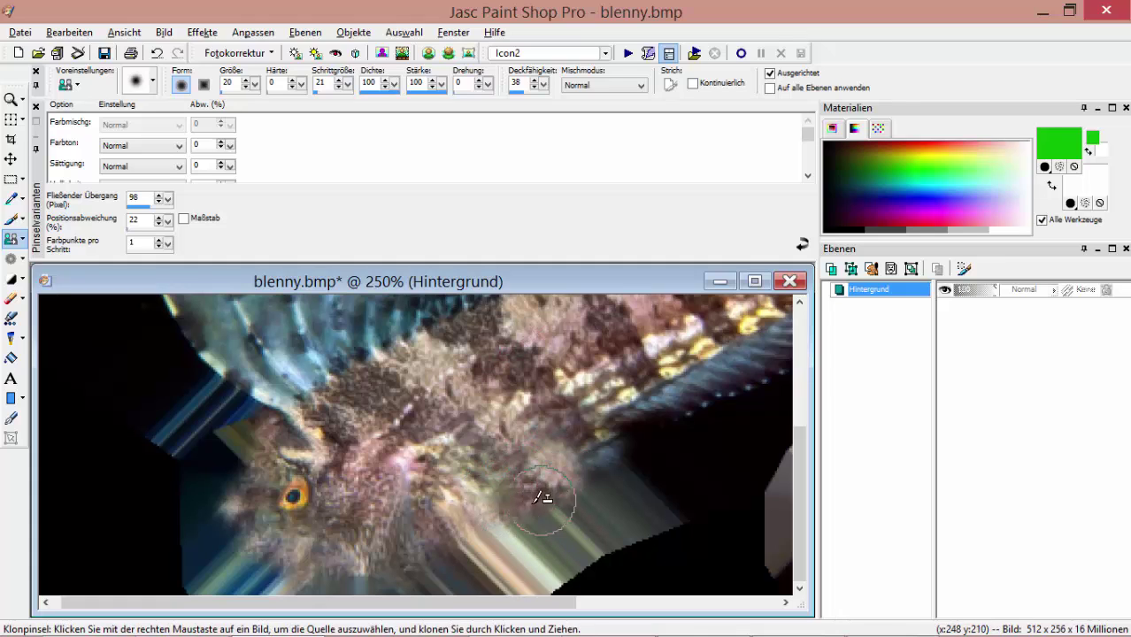
scroll(504, 482, "down", 2)
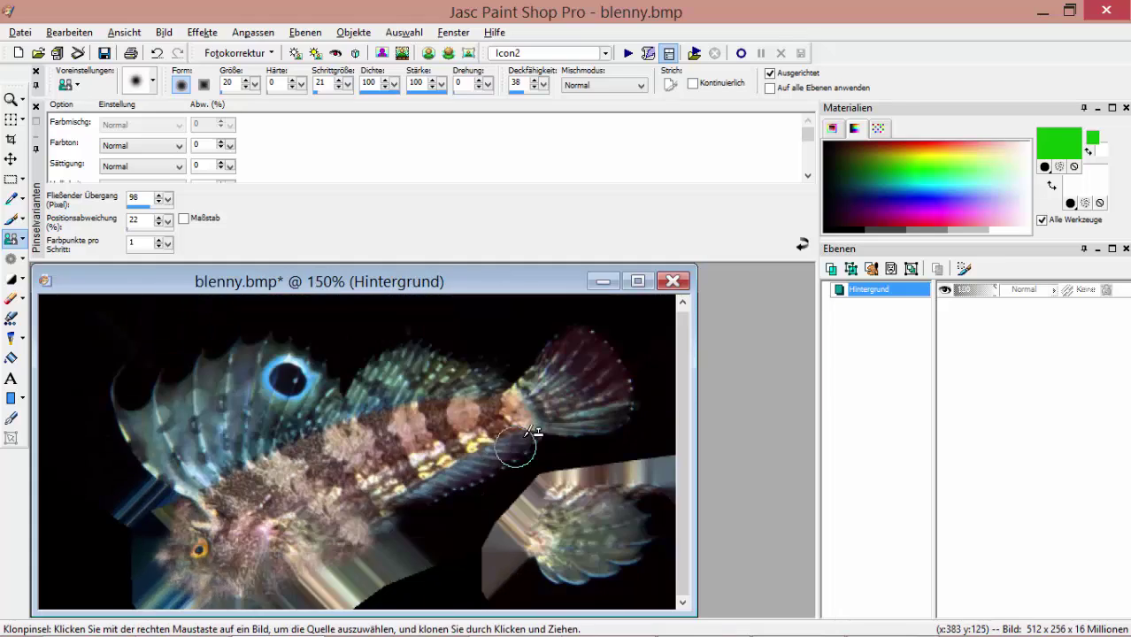
scroll(521, 434, "up", 2)
scroll(504, 429, "down", 2)
scroll(283, 495, "up", 2)
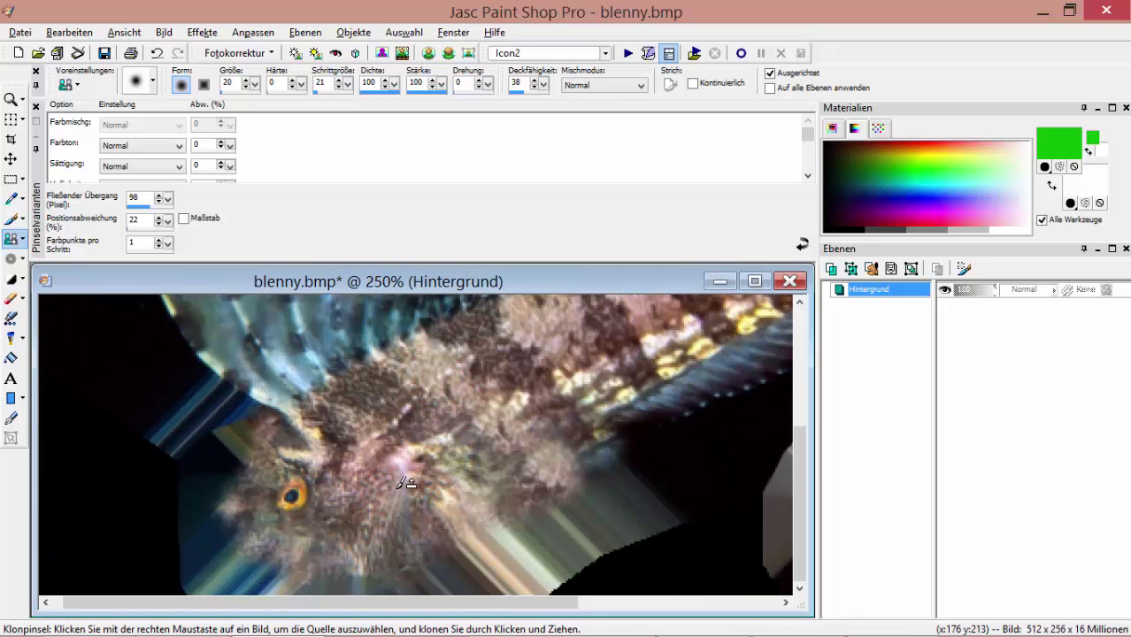
Clone brown scale texture over the streaks above the fish's eye to extend the top of the head.
left_click_drag(251, 445, 278, 424)
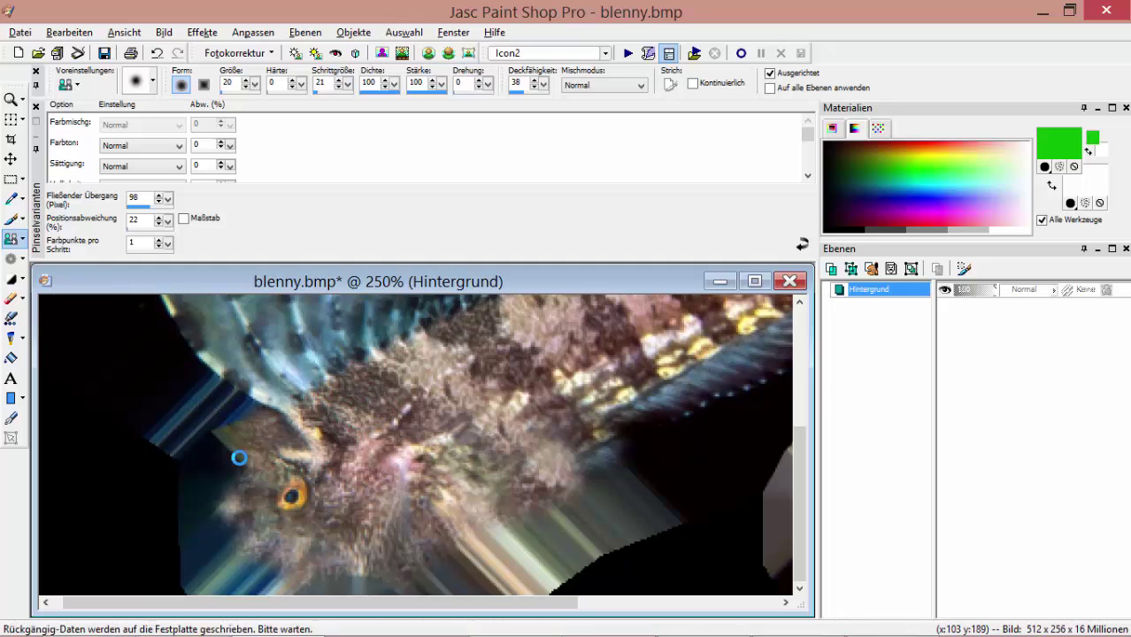
scroll(227, 472, "down", 3)
scroll(535, 455, "up", 2)
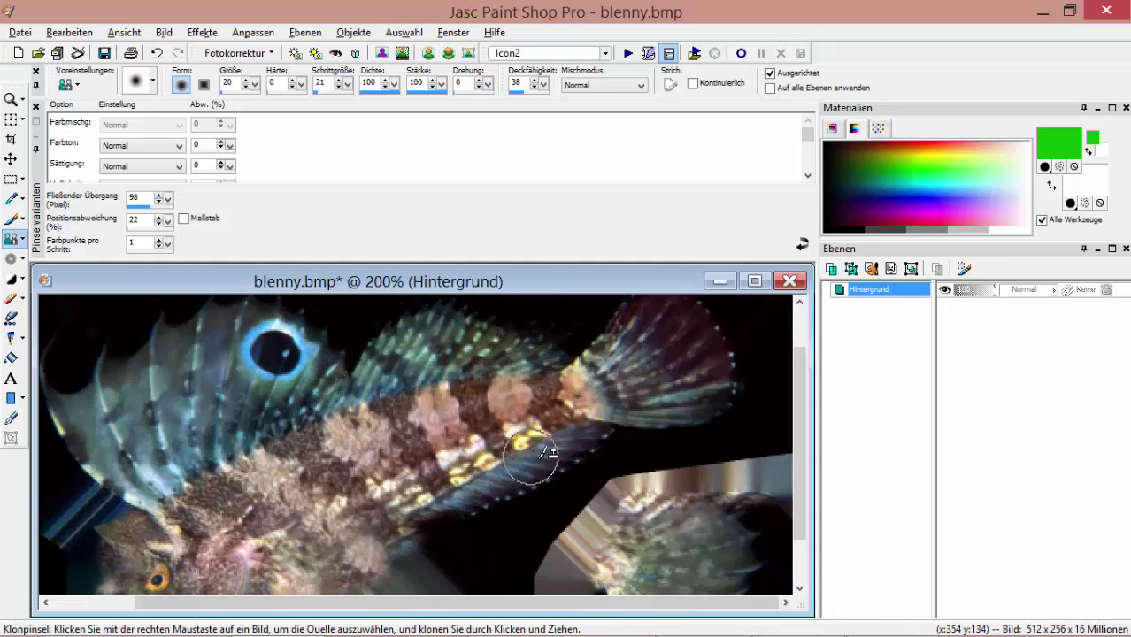
scroll(535, 456, "up", 1)
scroll(480, 413, "down", 2)
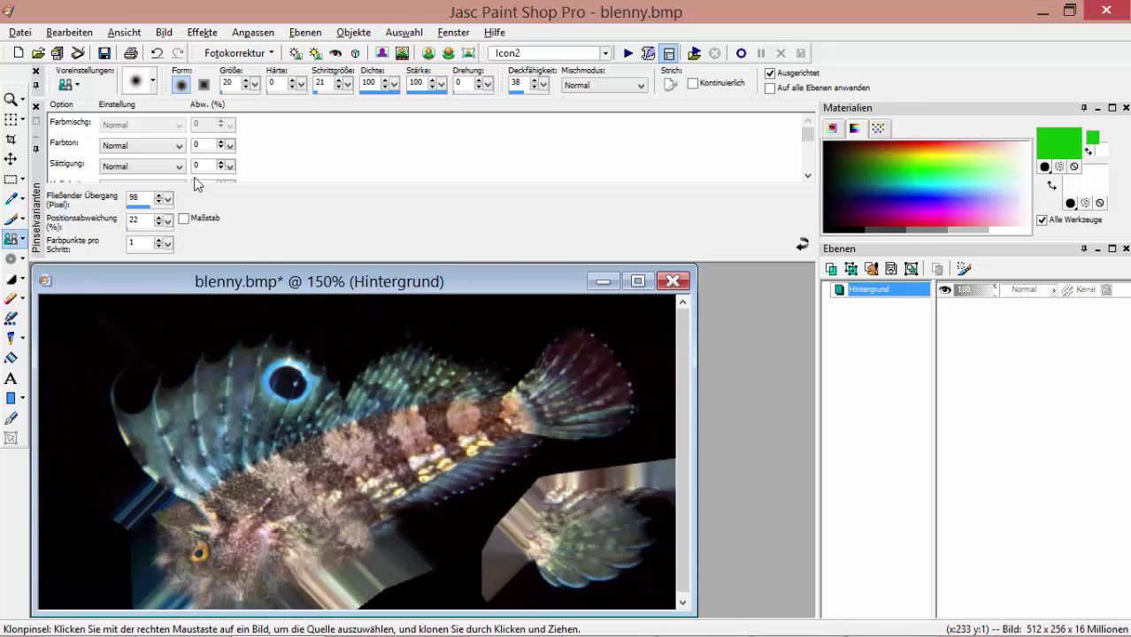
Sharpen the entire fish image and repeat the sharpening once more.
left_click(253, 32)
left_click(526, 264)
scroll(496, 433, "up", 3)
key("ctrl+y")
scroll(327, 471, "down", 1)
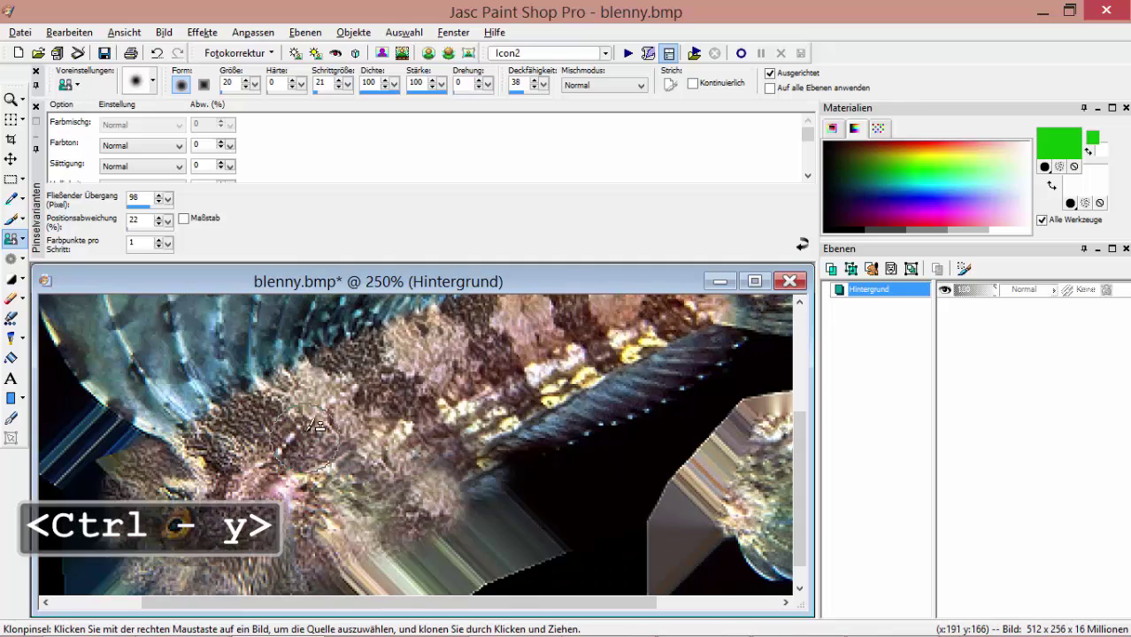
scroll(215, 340, "up", 2)
scroll(186, 354, "down", 2)
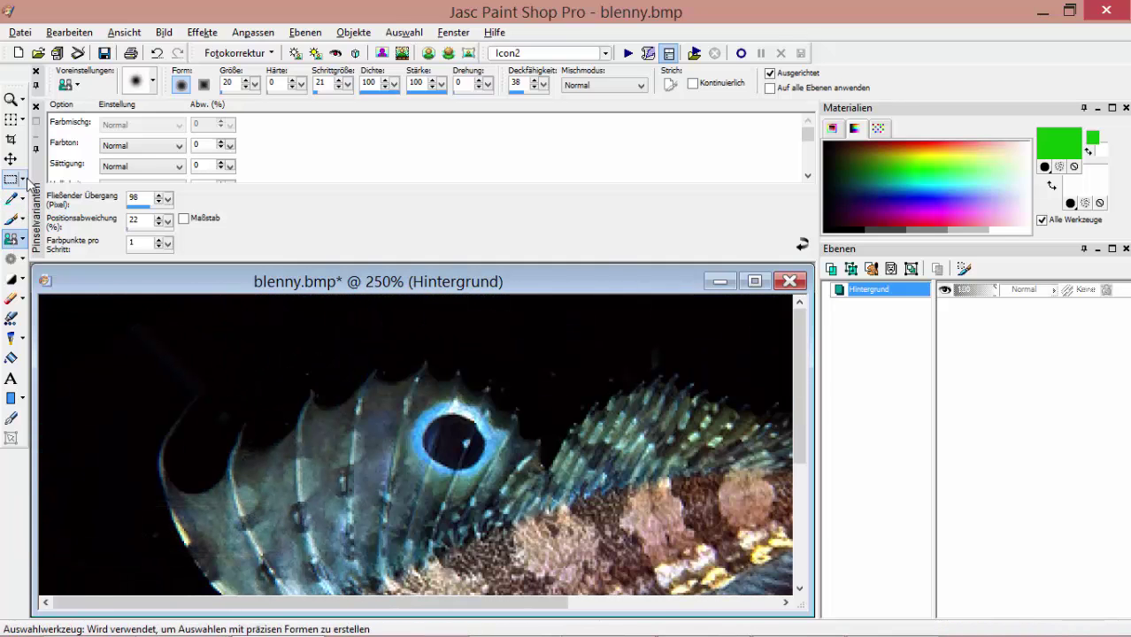
Select the connected black background around the fish with the Magic Wand.
key("s")
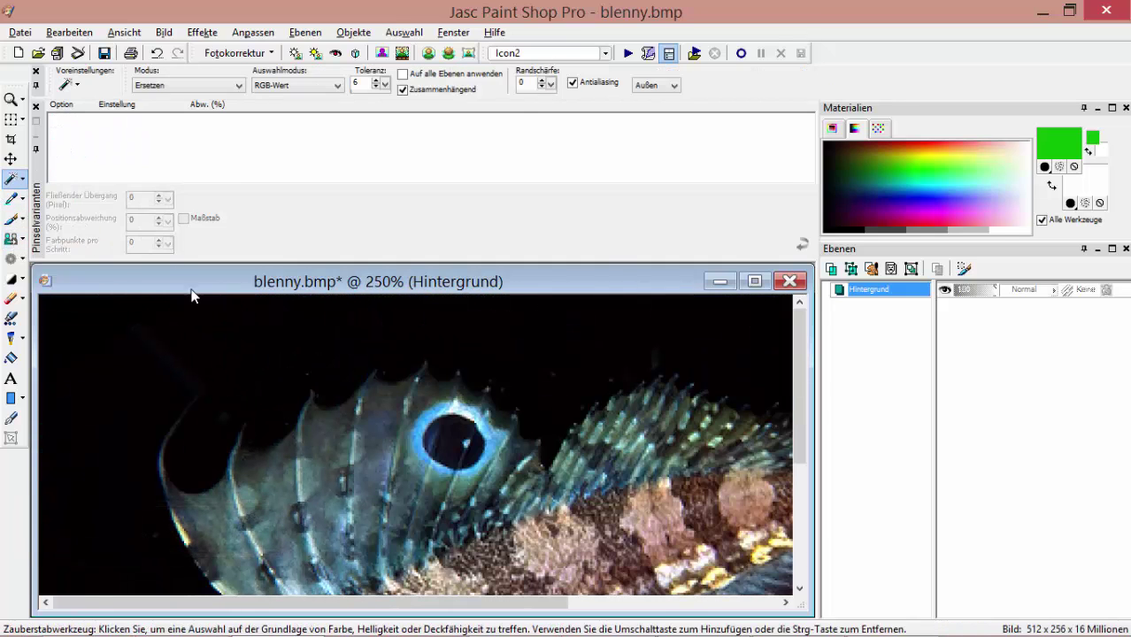
scroll(285, 381, "up", 1)
scroll(347, 402, "down", 1)
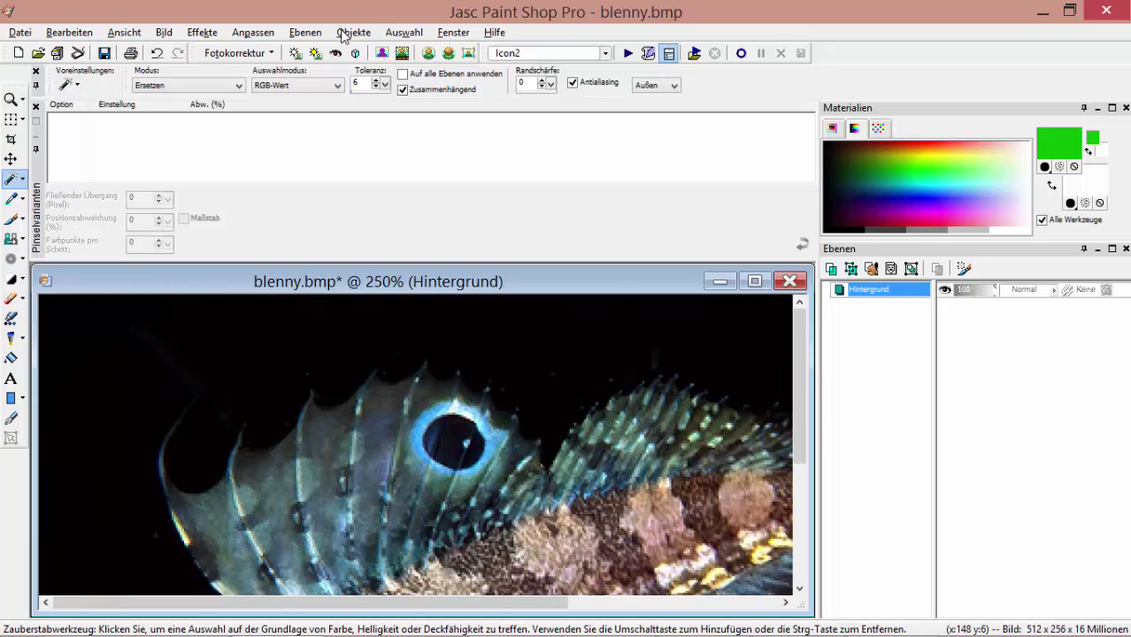
left_click(376, 334)
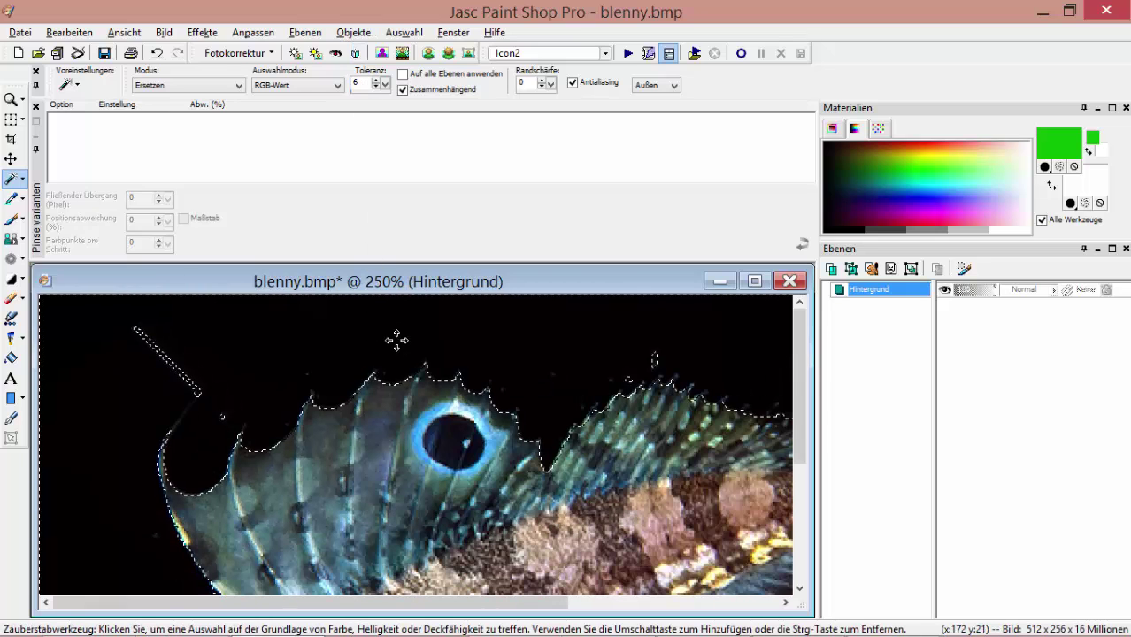
Check the outline of the background selection along the fish's fins, head and body.
scroll(522, 434, "up", 1)
scroll(518, 416, "down", 2)
scroll(595, 434, "up", 2)
scroll(513, 482, "down", 1)
scroll(423, 540, "up", 1)
scroll(389, 522, "down", 1)
scroll(477, 495, "up", 1)
scroll(221, 478, "down", 1)
scroll(98, 512, "up", 1)
scroll(133, 509, "down", 1)
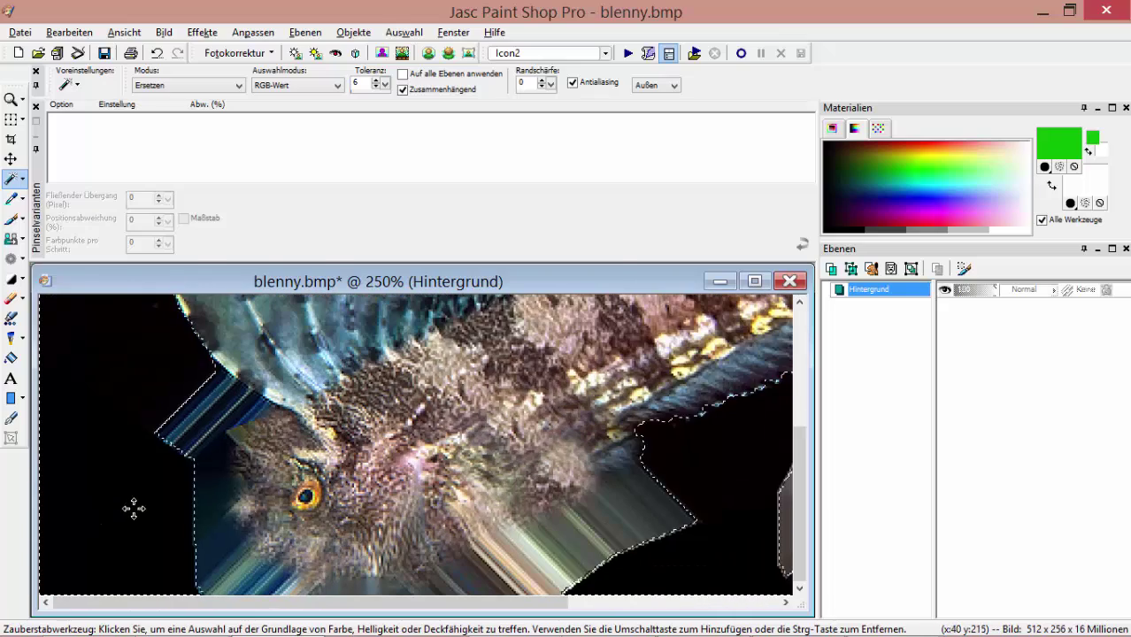
Convert the background layer to a raster layer, delete the selected black background and clear the selection.
right_click(896, 301)
left_click(911, 347)
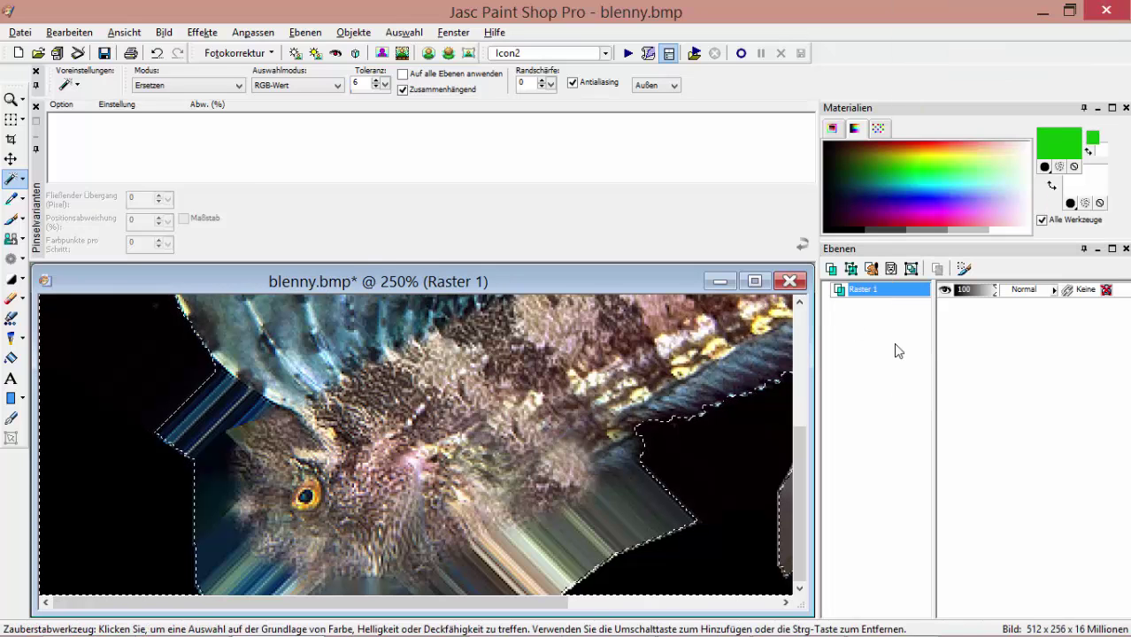
key("Delete")
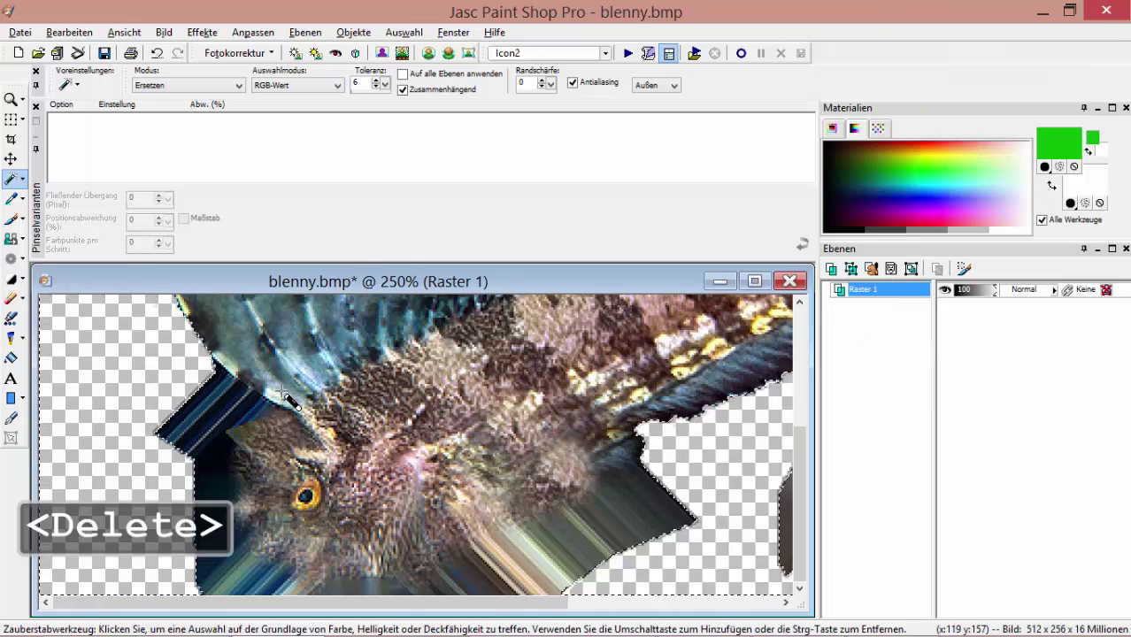
scroll(293, 389, "down", 1)
key("ctrl+d")
scroll(343, 380, "up", 2)
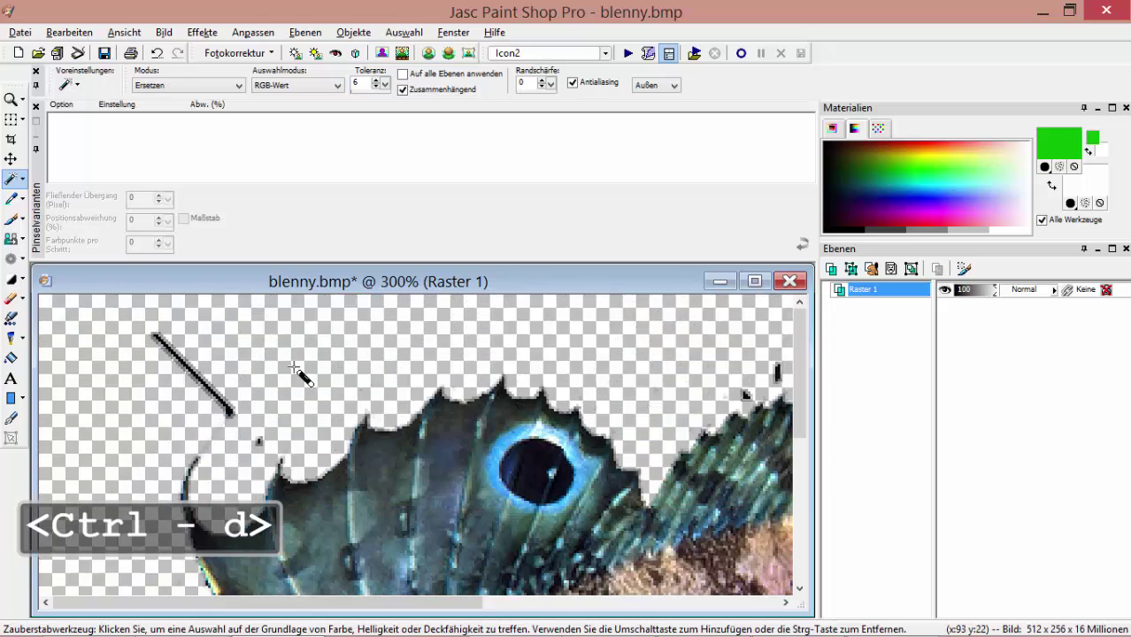
Add a raster layer beneath the fish layer and flood-fill it with magenta in Normal blend mode at 100 opacity.
left_click(831, 273)
key("Return")
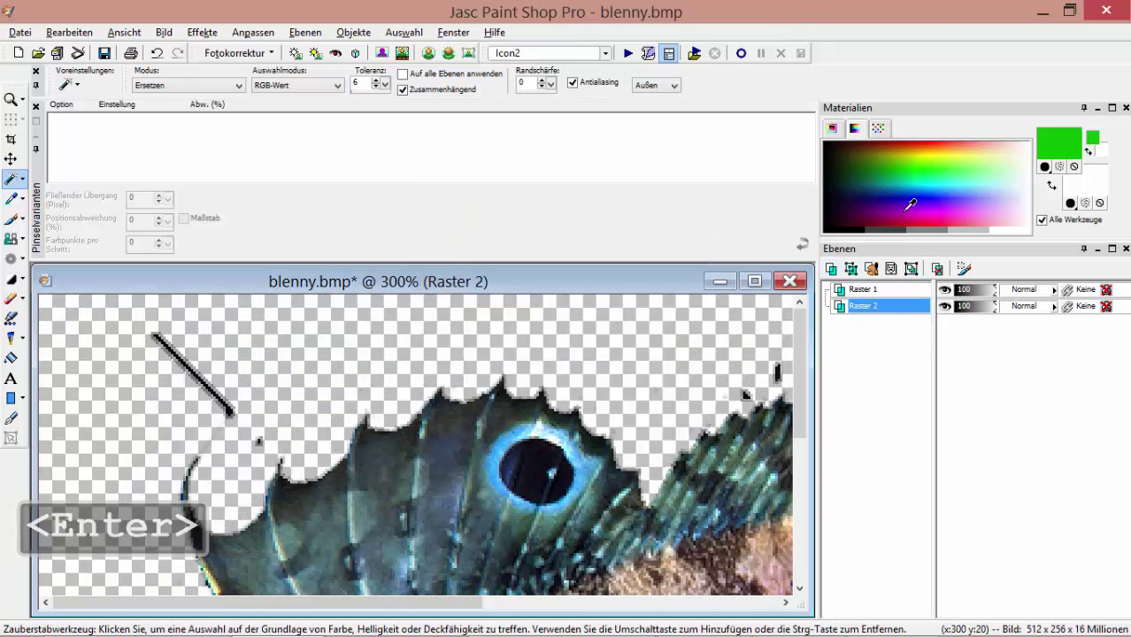
left_click(946, 206)
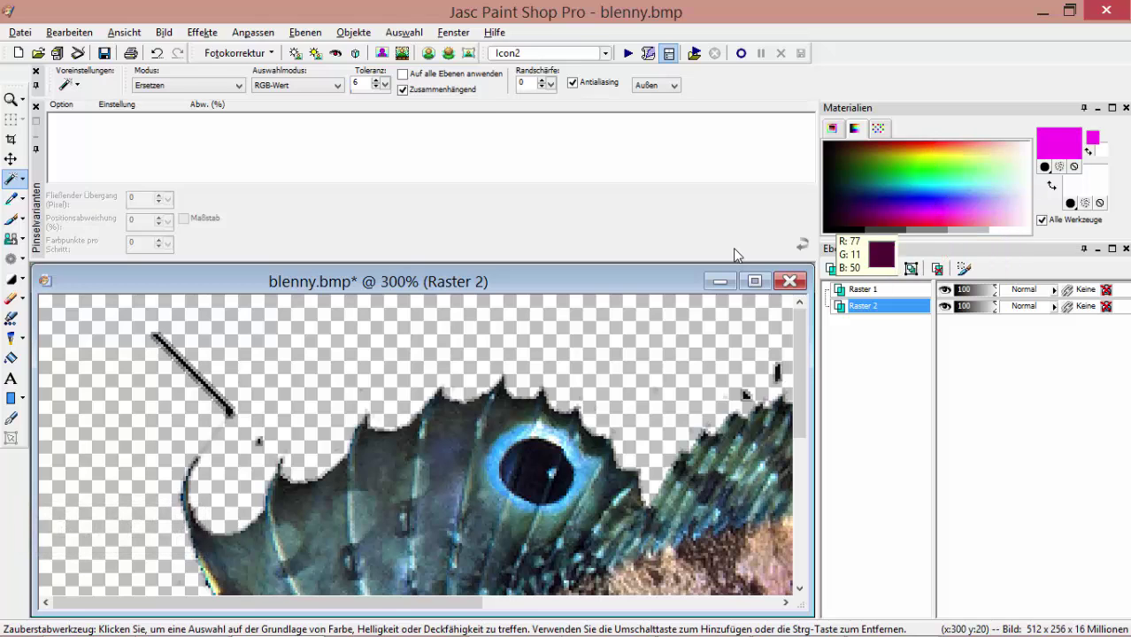
key("f")
scroll(611, 385, "down", 1)
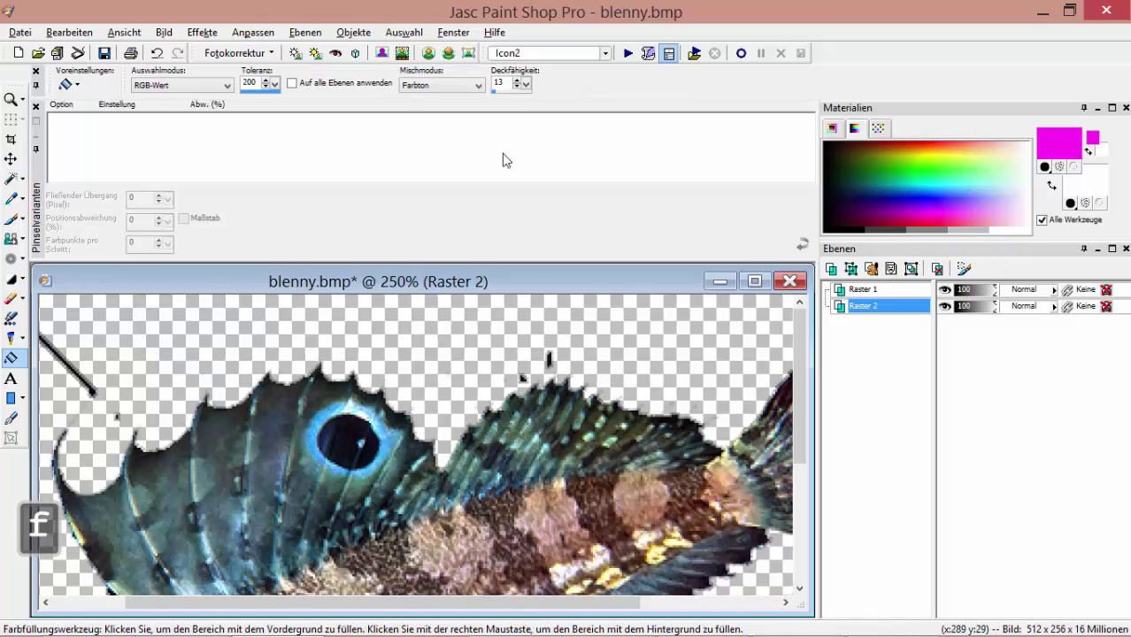
left_click(447, 84)
left_click(414, 97)
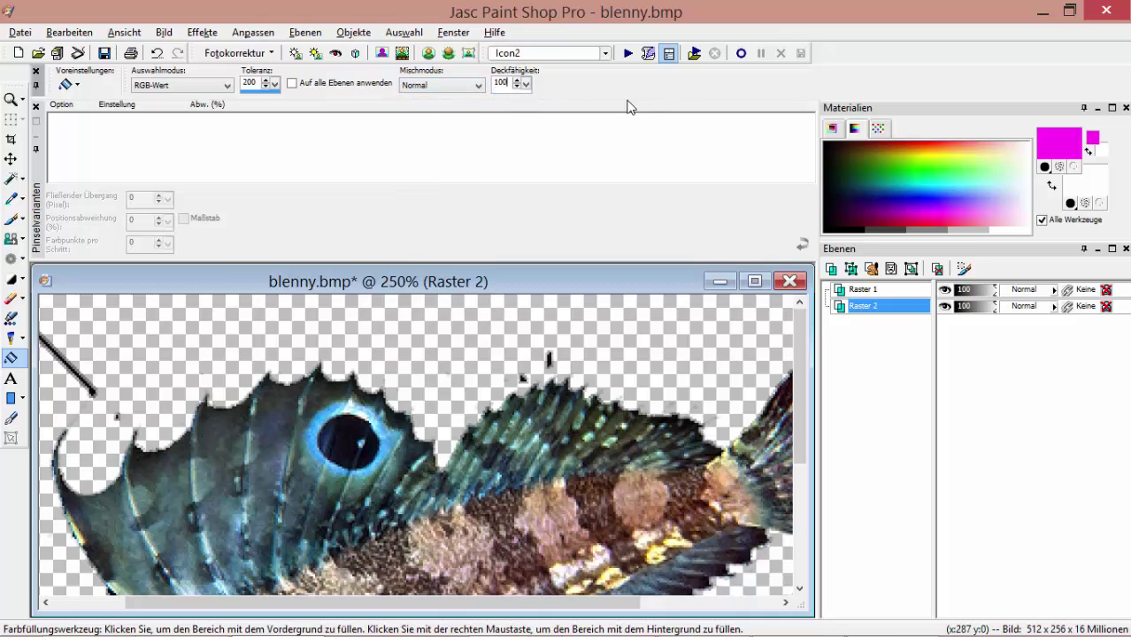
left_click(548, 382)
scroll(547, 382, "down", 2)
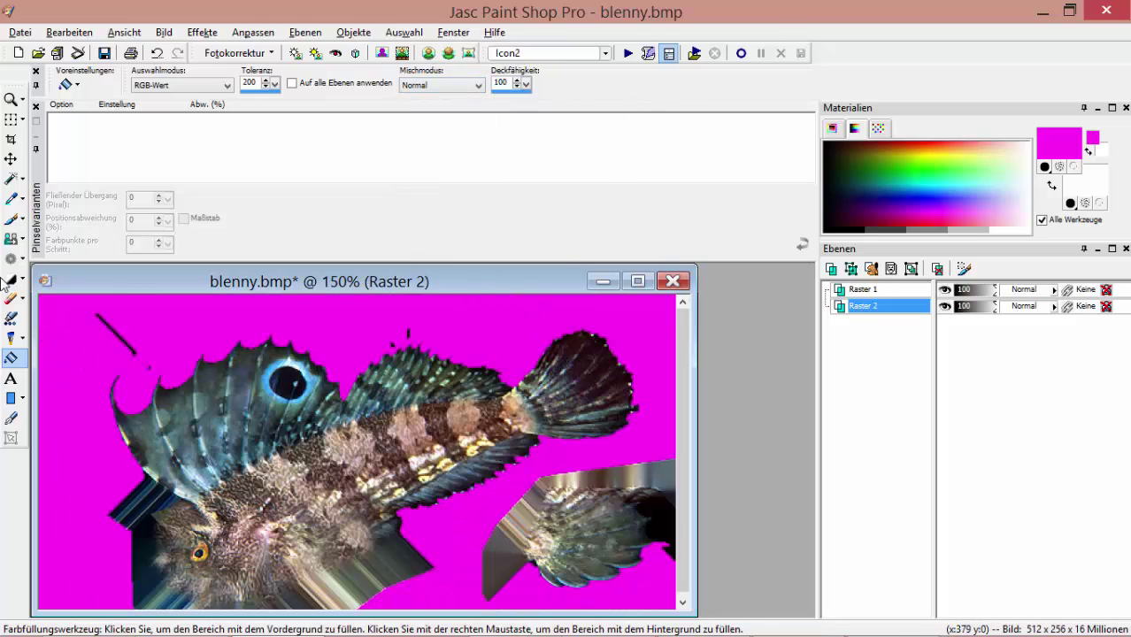
On Raster 1, outline the stray black line by the front dorsal fin with the point-to-point Freehand Selection and delete it.
left_click(22, 178)
left_click(80, 195)
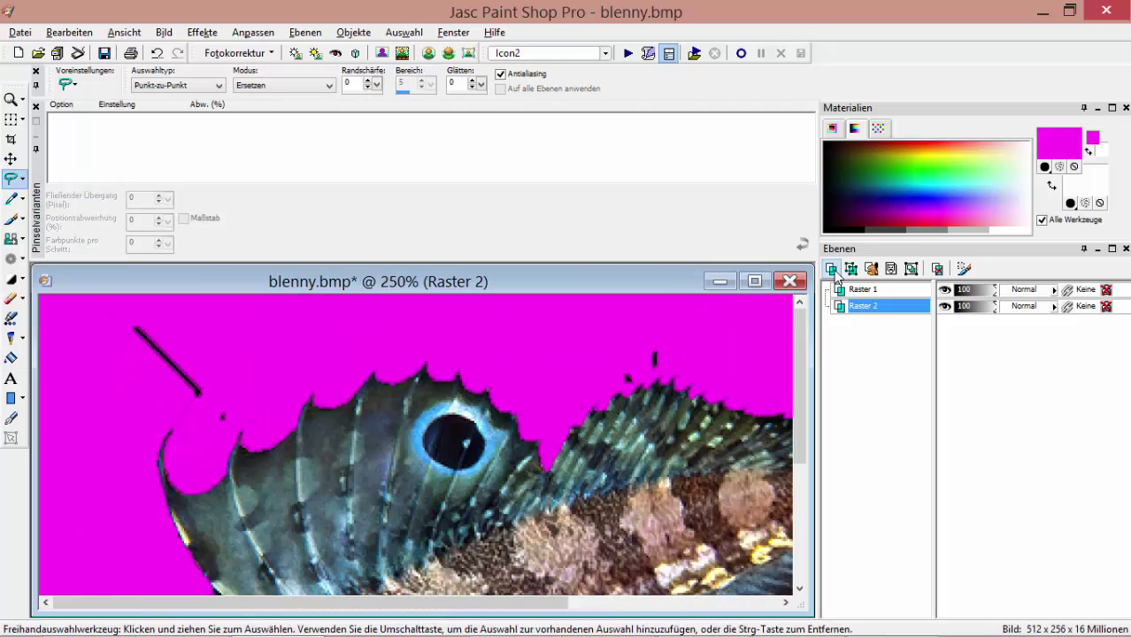
left_click(835, 289)
scroll(277, 433, "up", 1)
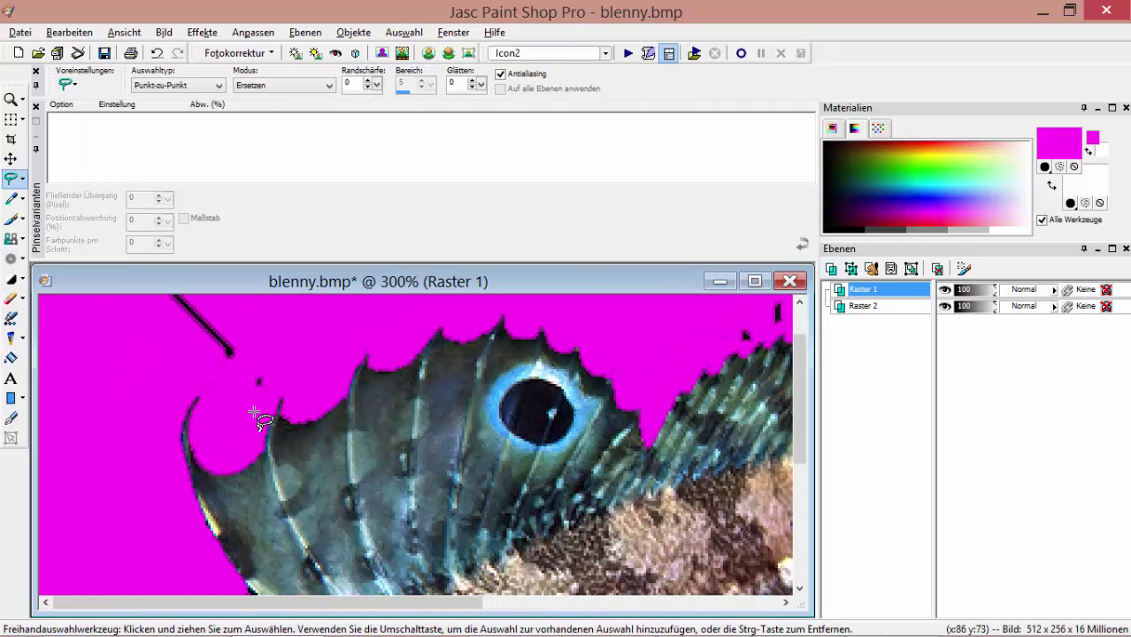
left_click(255, 406)
left_click(128, 311)
left_click(130, 386)
double_click(219, 482)
Outline the stray black specks above the second dorsal fin, delete them from Raster 1 and clear the selection.
scroll(252, 435, "up", 2)
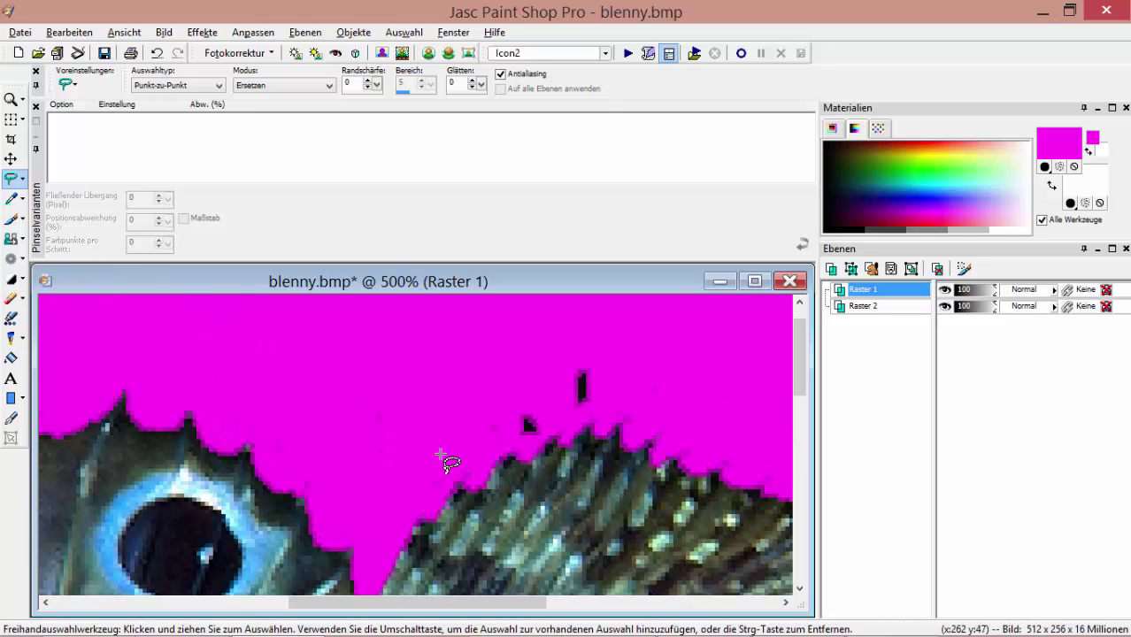
left_click(350, 456)
left_click(518, 442)
left_click(560, 425)
left_click(653, 398)
left_click(609, 329)
double_click(369, 341)
scroll(391, 429, "down", 3)
key("Delete")
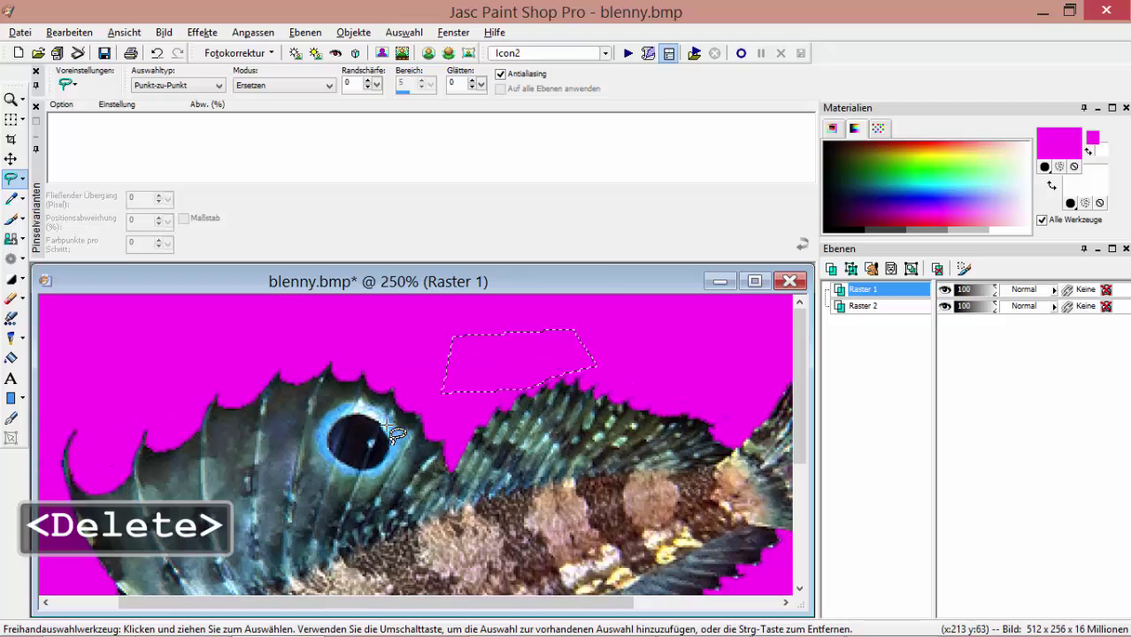
scroll(394, 433, "down", 3)
key("ctrl+d")
Outline the leftover black area beyond the outer edge of the separate lower fin with a point-to-point selection and delete it.
scroll(273, 359, "up", 3)
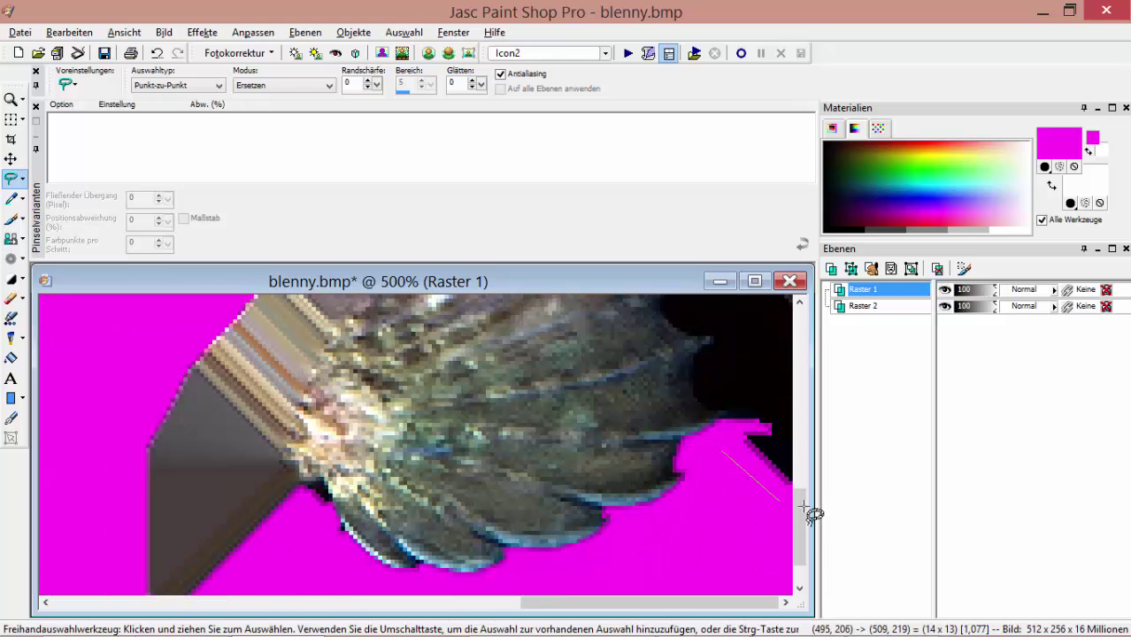
scroll(969, 370, "up", 5)
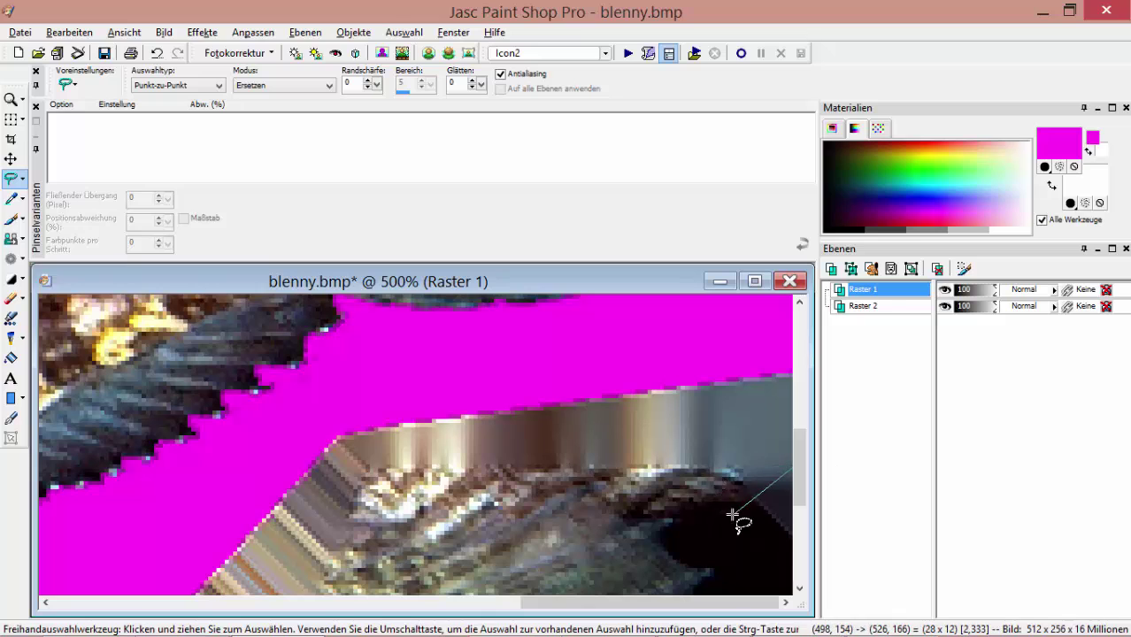
left_click(731, 513)
scroll(717, 477, "down", 3)
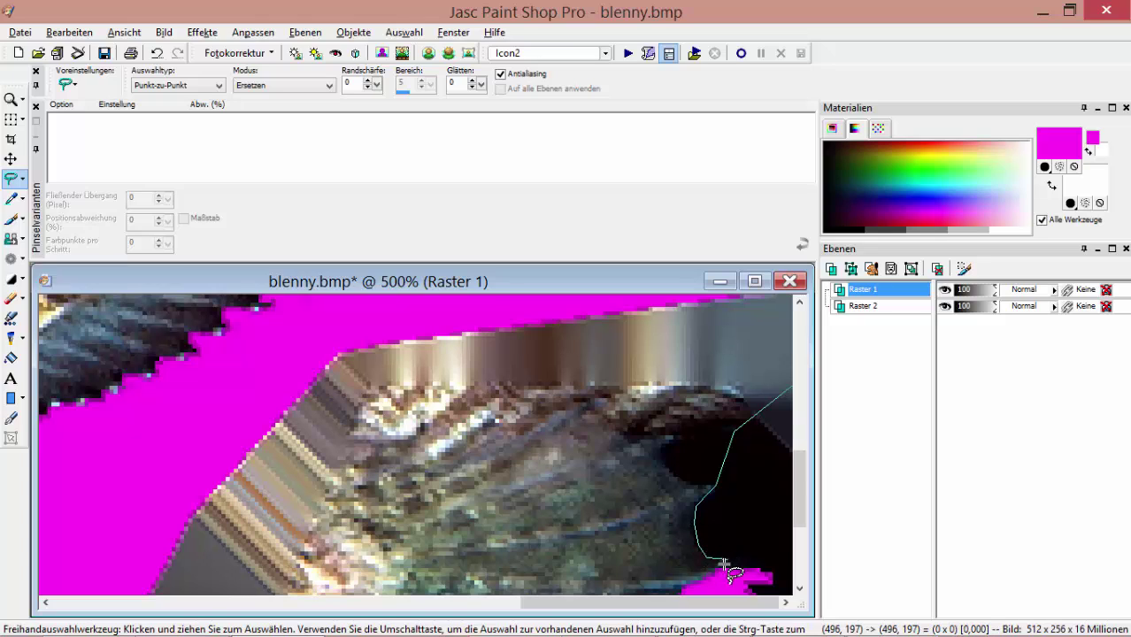
left_click(718, 573)
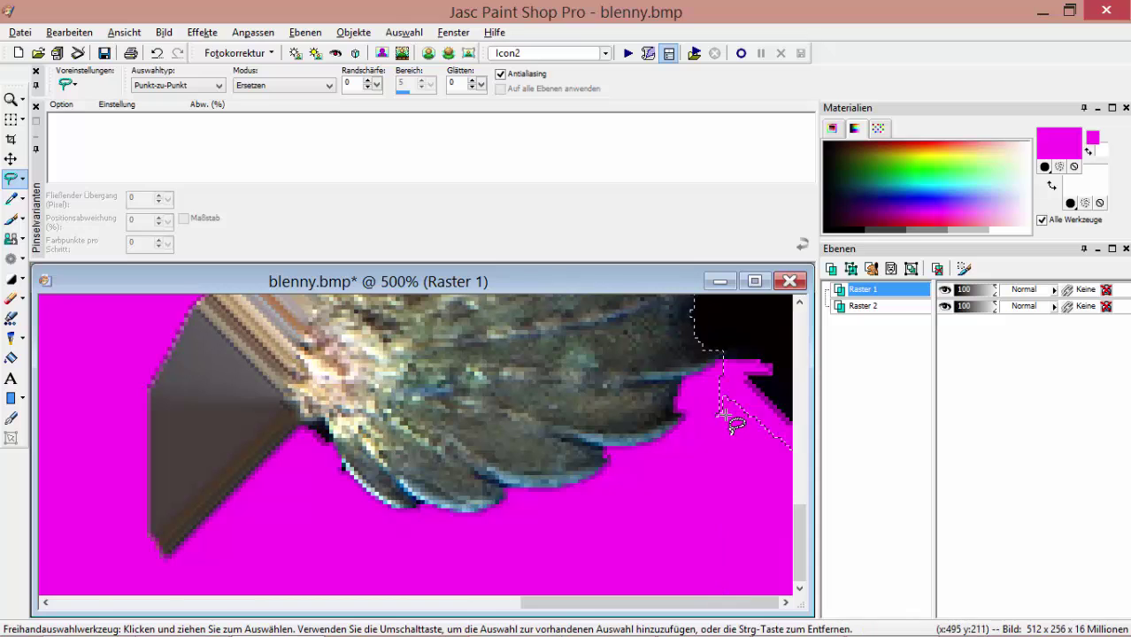
key("Home")
scroll(619, 422, "down", 2)
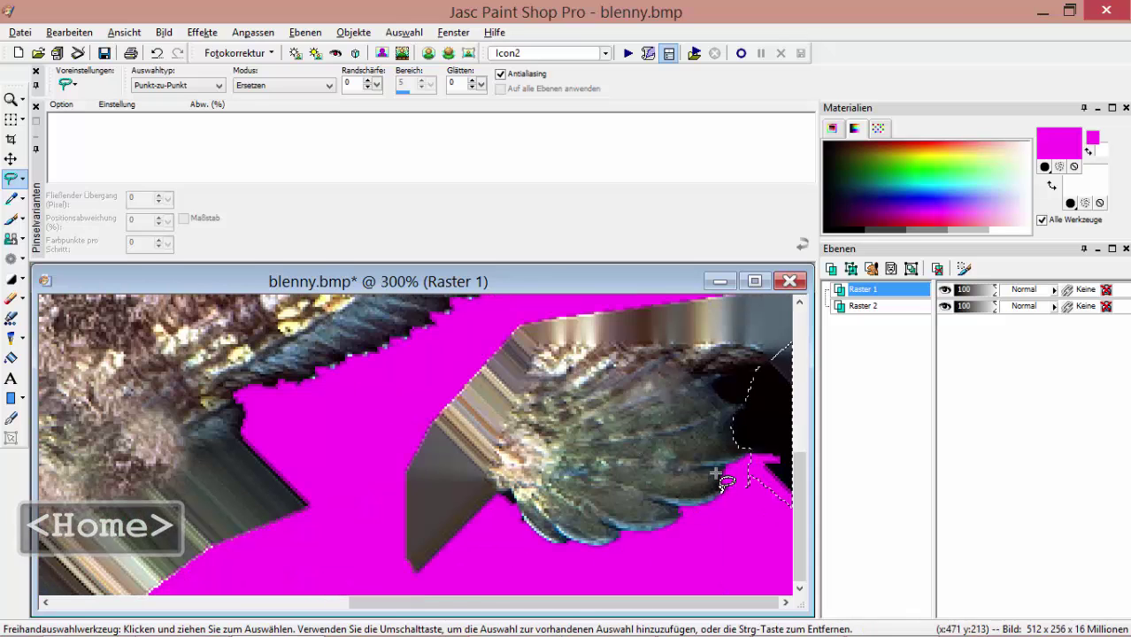
scroll(718, 474, "up", 1)
key("Delete")
Trace the upper edge of the separate lower fin with a point-to-point selection and delete the streaked strip above it.
scroll(694, 437, "down", 1)
scroll(648, 404, "up", 2)
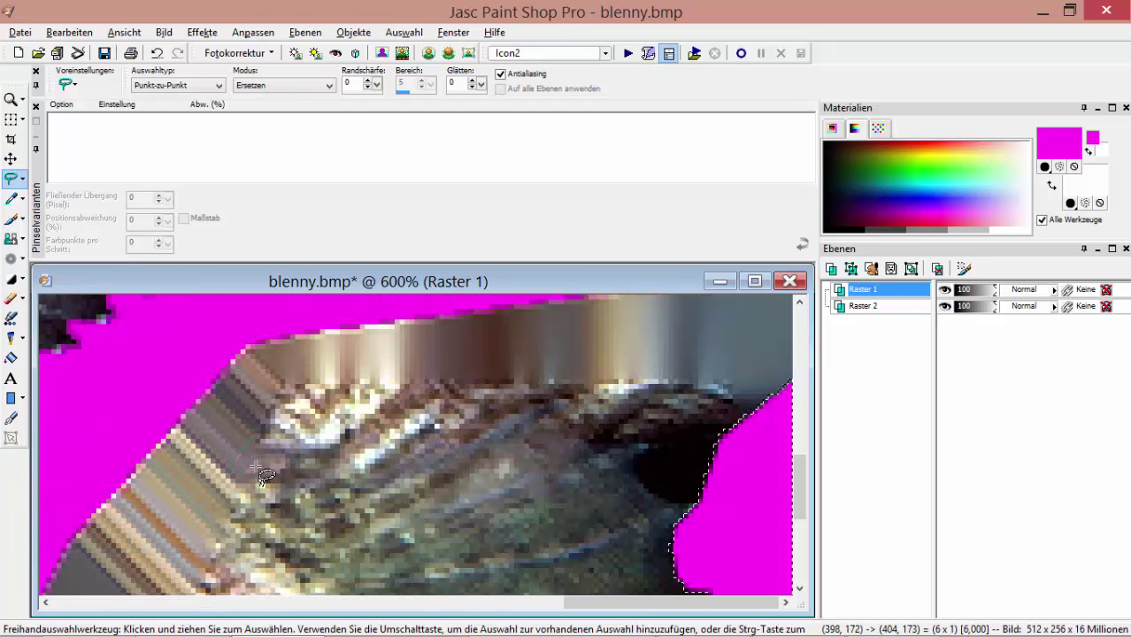
right_click(256, 464)
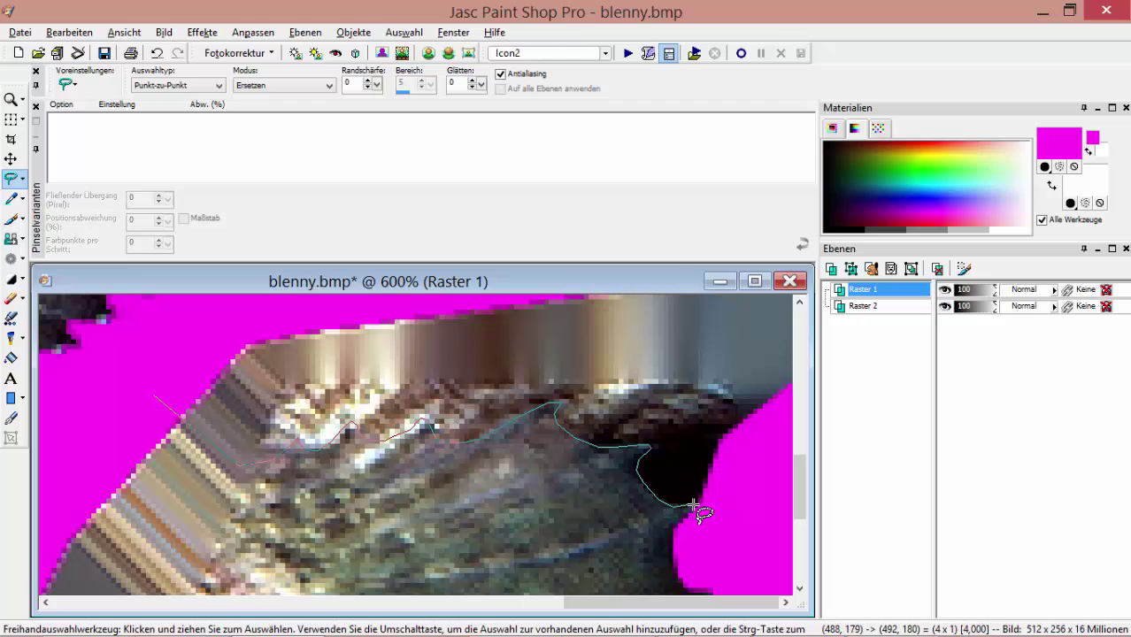
scroll(712, 518, "up", 5)
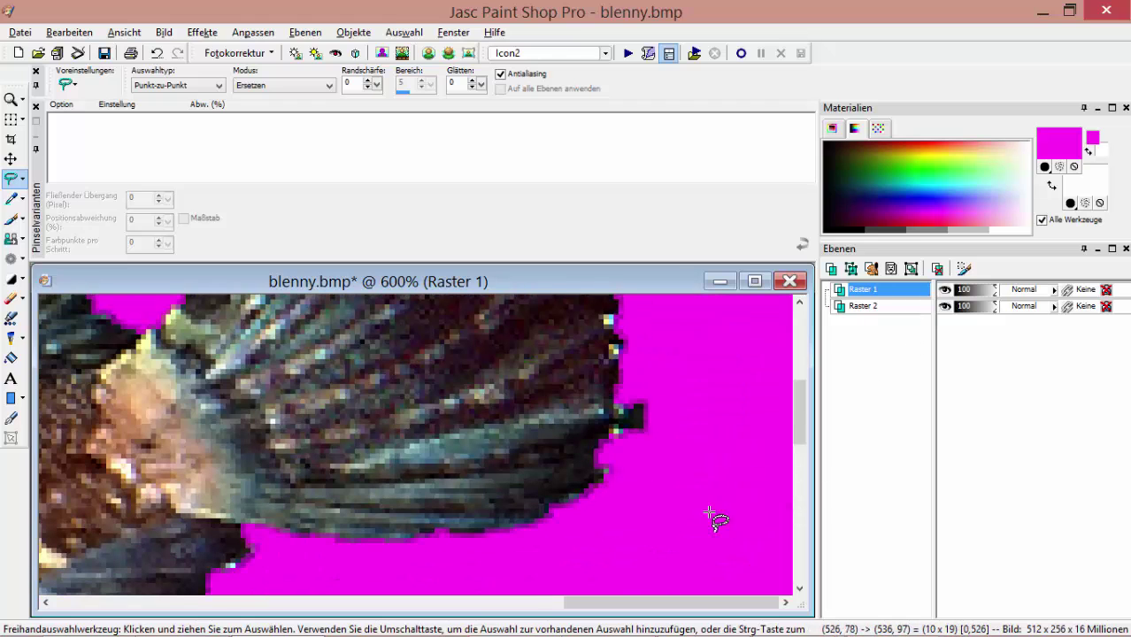
left_click(629, 562)
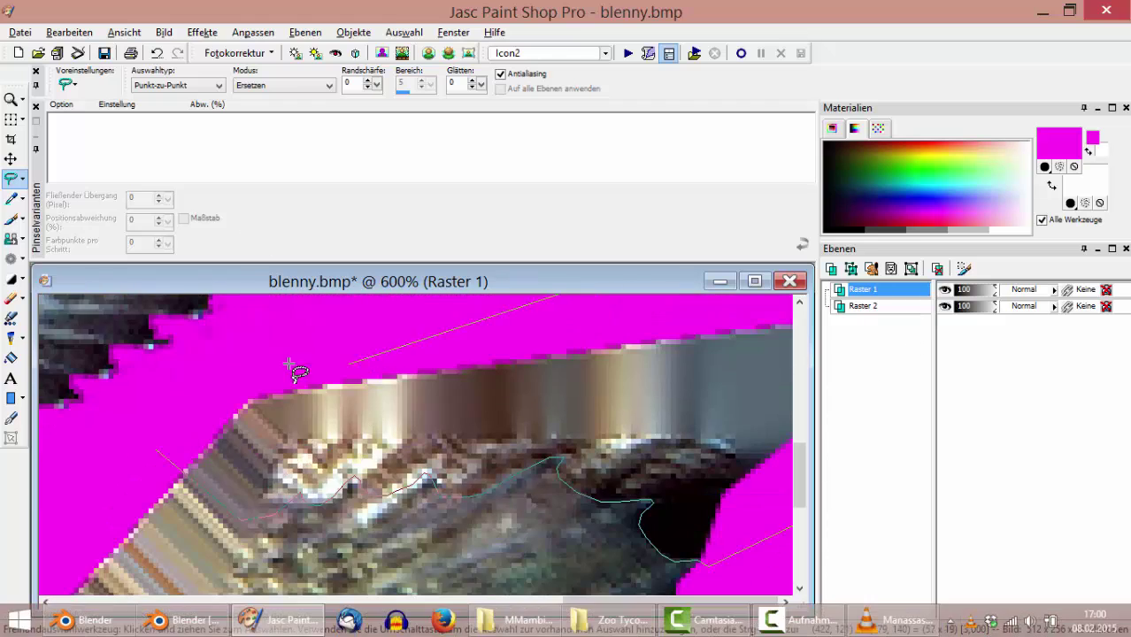
left_click(206, 365)
double_click(212, 372)
key("Delete")
scroll(398, 433, "down", 7)
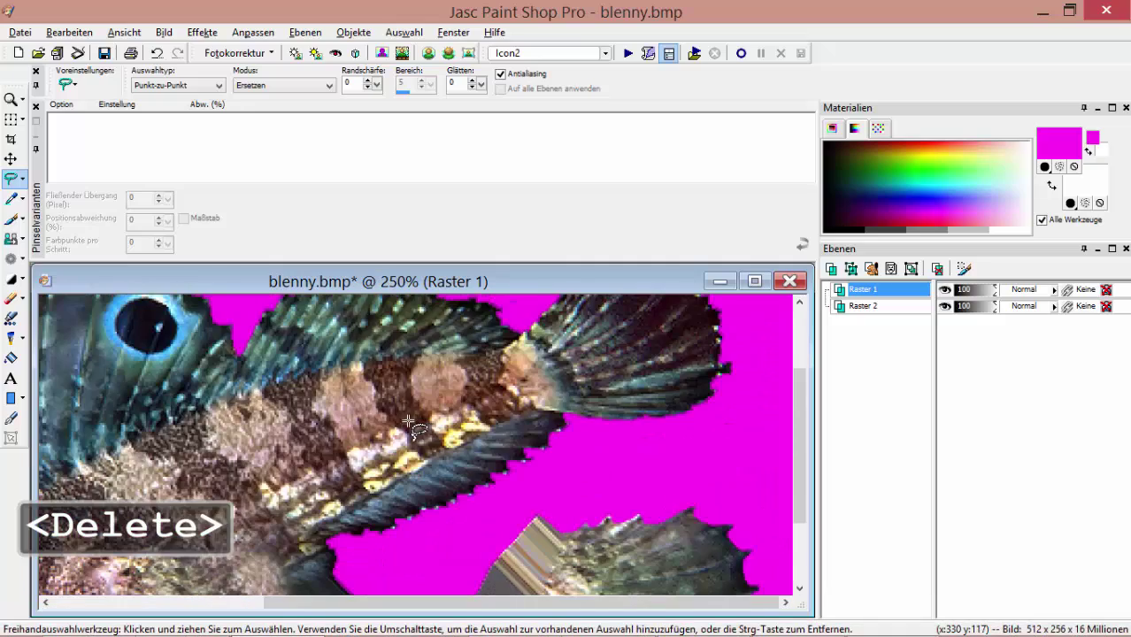
Clear the old selection, outline the dark grey patch beside the separate lower fin's base with the point-to-point selection and delete it.
key("ctrl+d")
scroll(535, 513, "up", 4)
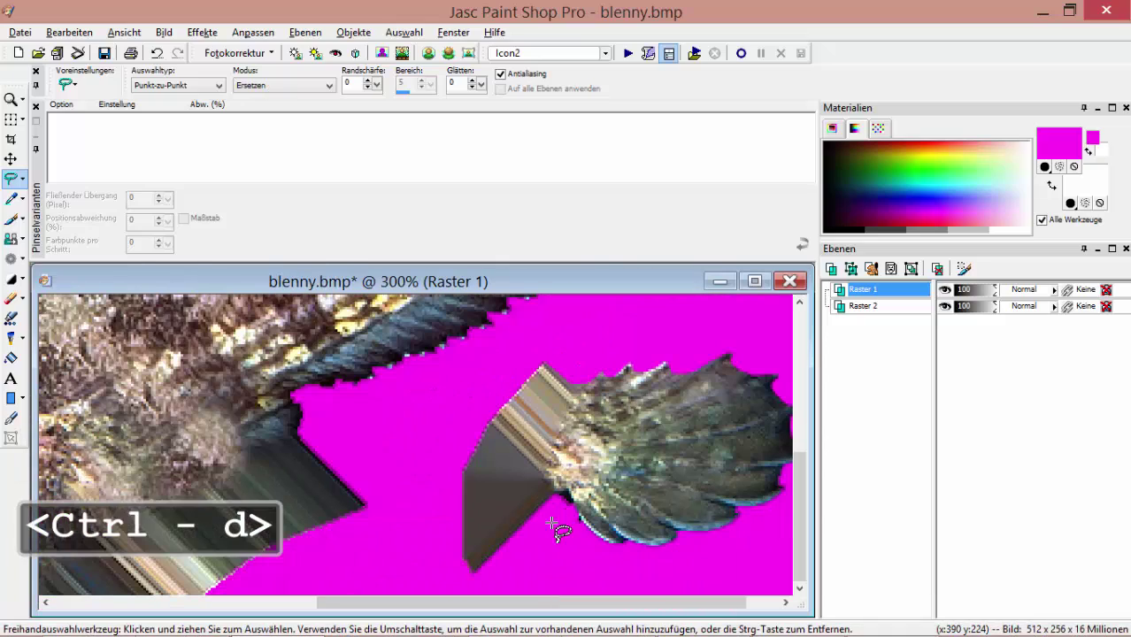
scroll(566, 517, "up", 1)
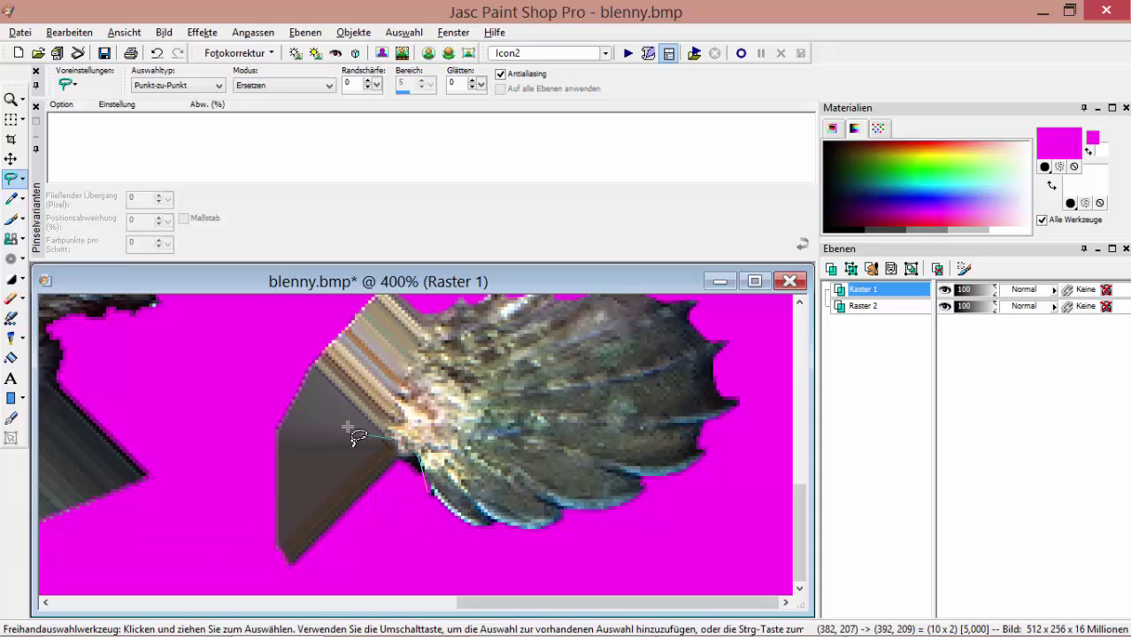
left_click(236, 595)
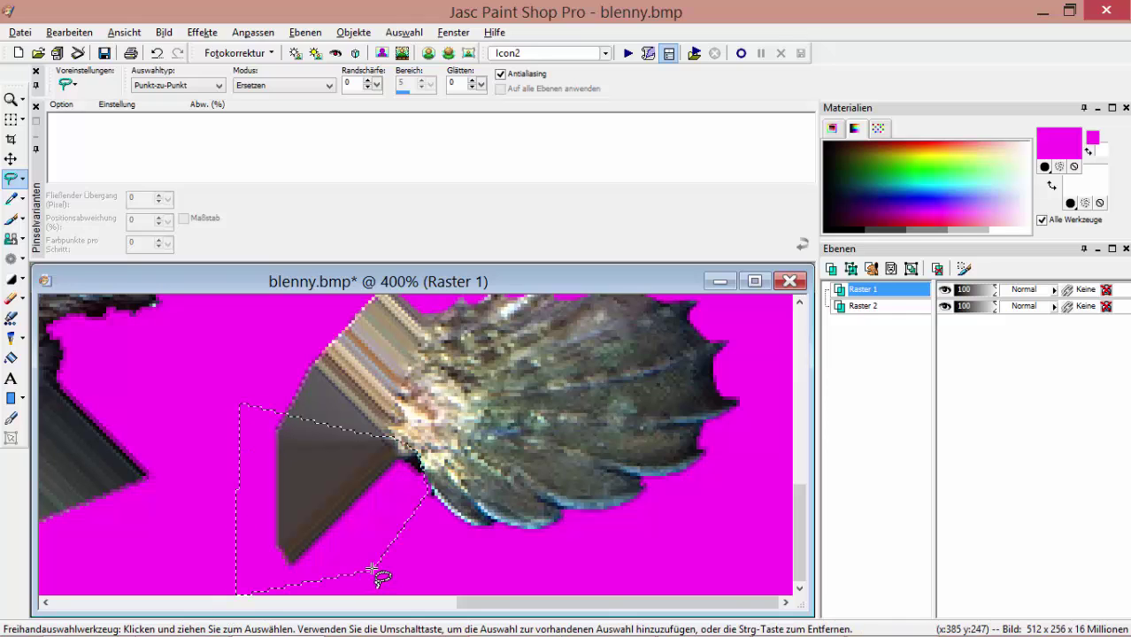
key("Delete")
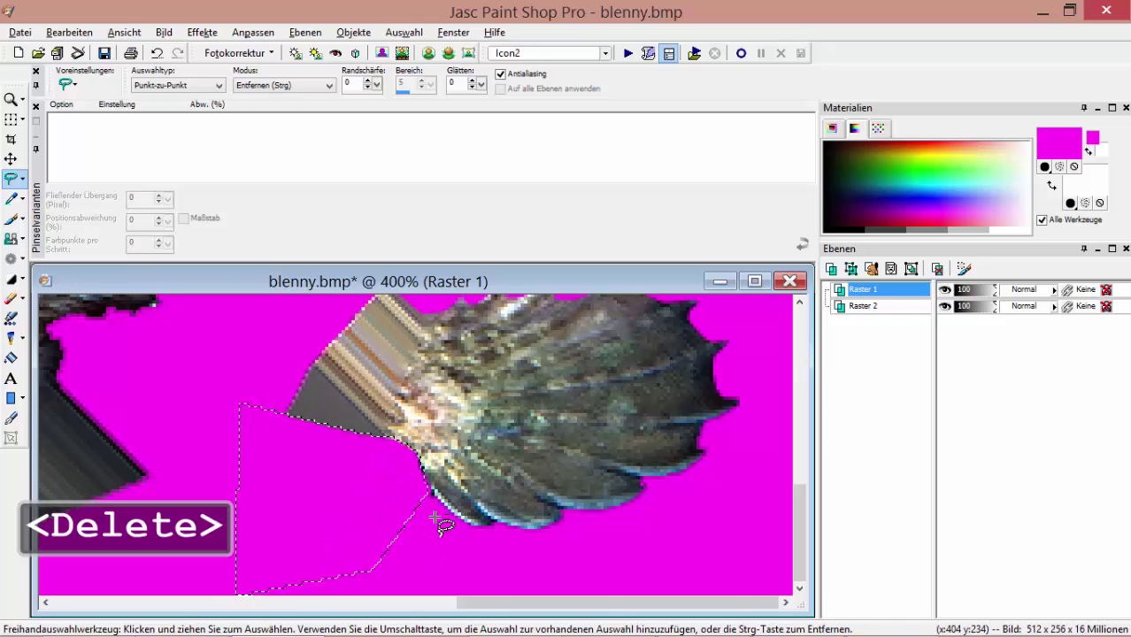
key("ctrl+d")
Outline the stray dark pixels along the lower edge of the separate fin's base, delete them and clear the selection.
scroll(440, 522, "up", 2)
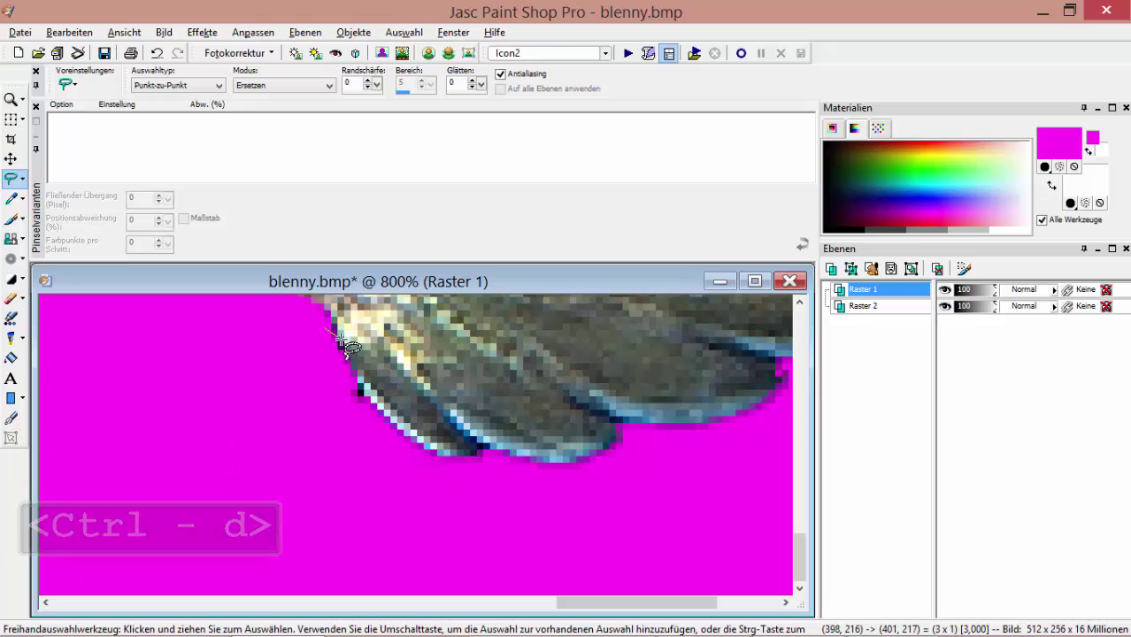
left_click(342, 342)
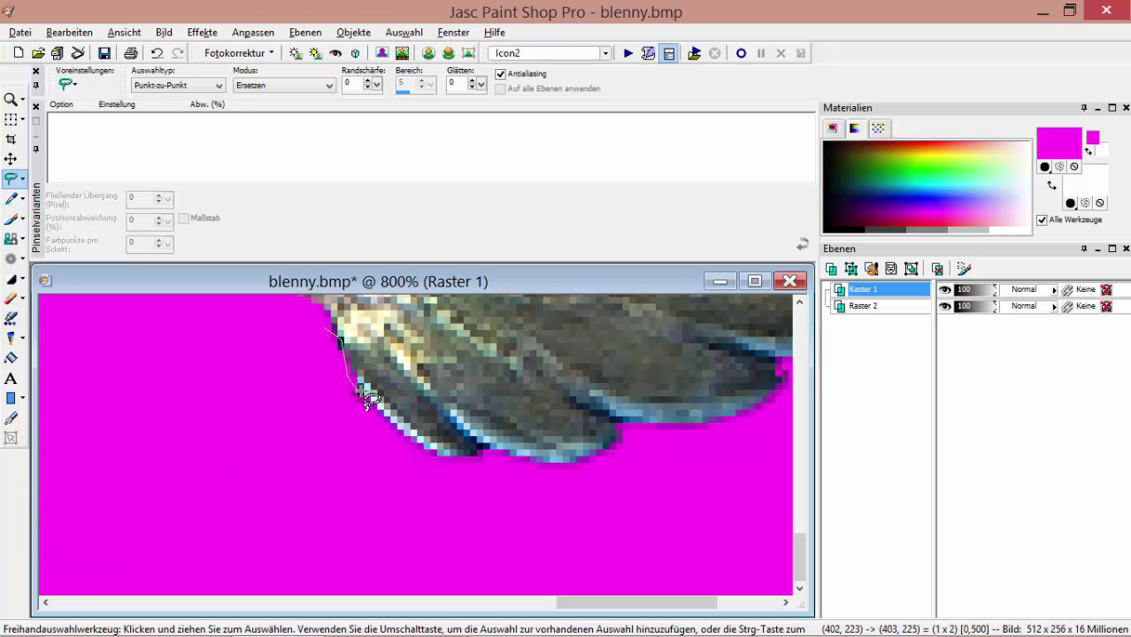
left_click(306, 426)
key("Delete")
scroll(328, 423, "down", 4)
key("ctrl+d")
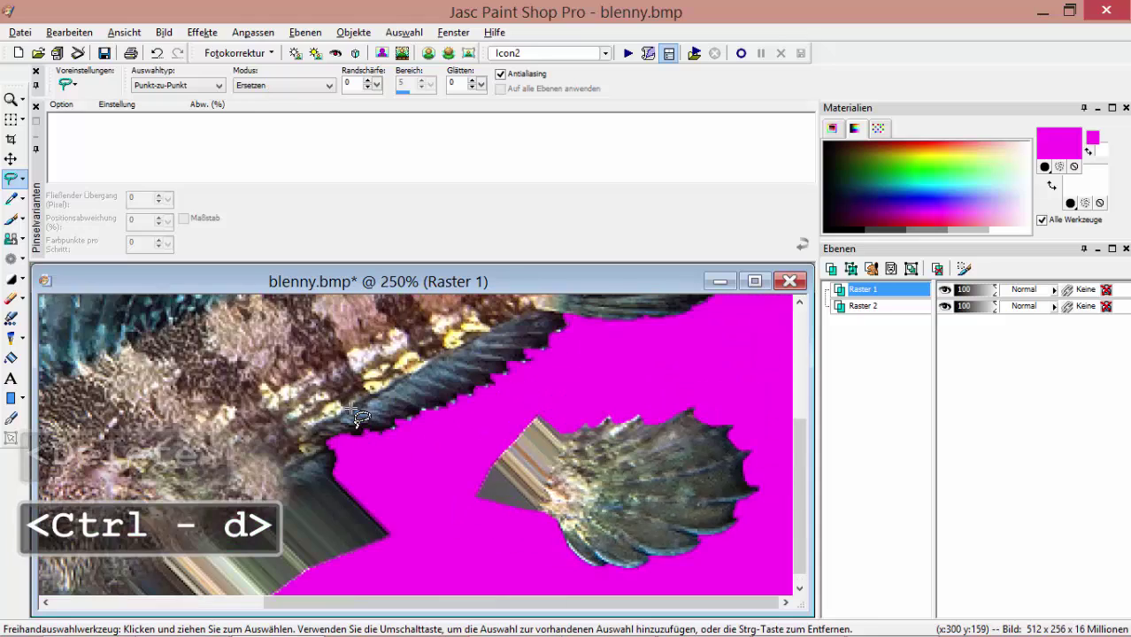
Outline the outer part of the dark streaked background below the rear belly fin, delete it and clear the selection.
scroll(354, 419, "up", 1)
scroll(423, 496, "down", 2)
scroll(527, 485, "up", 1)
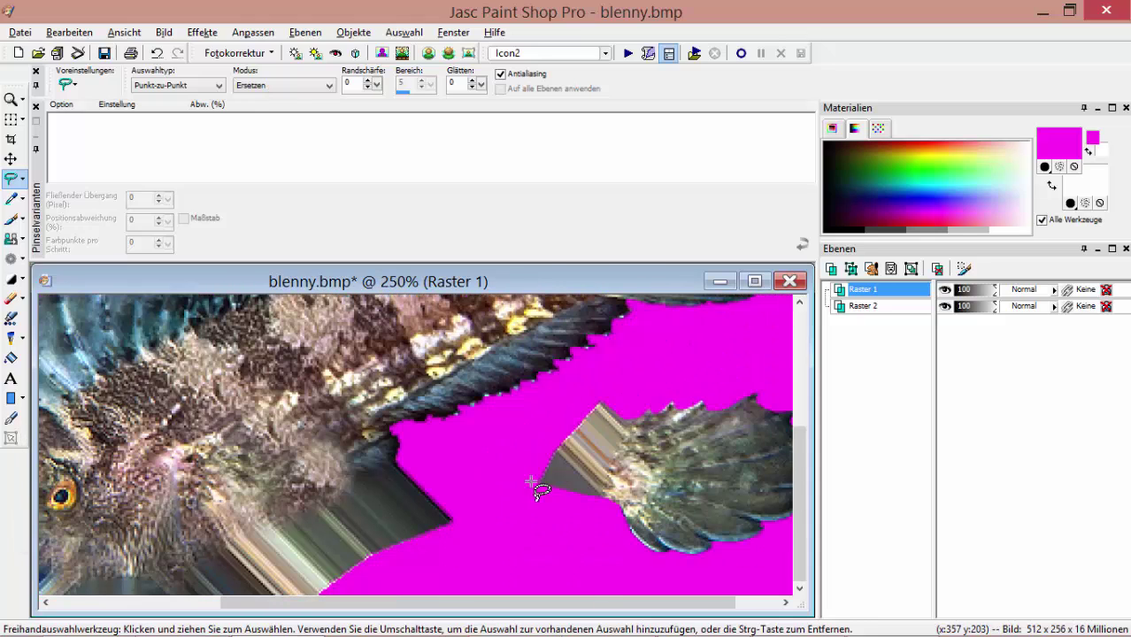
scroll(440, 471, "down", 3)
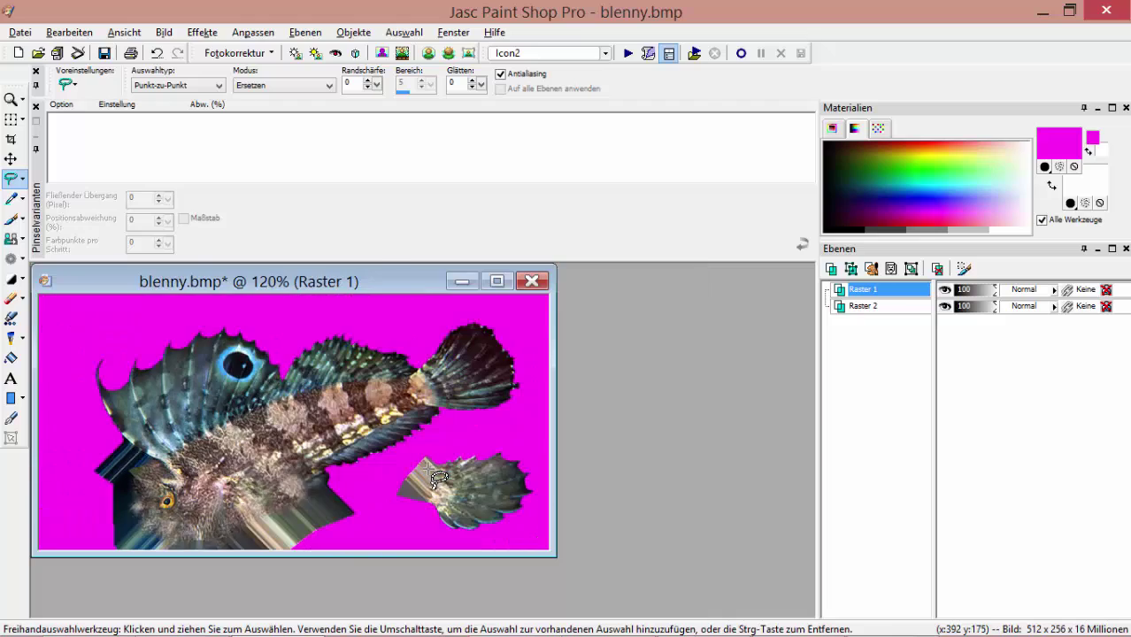
scroll(367, 472, "up", 7)
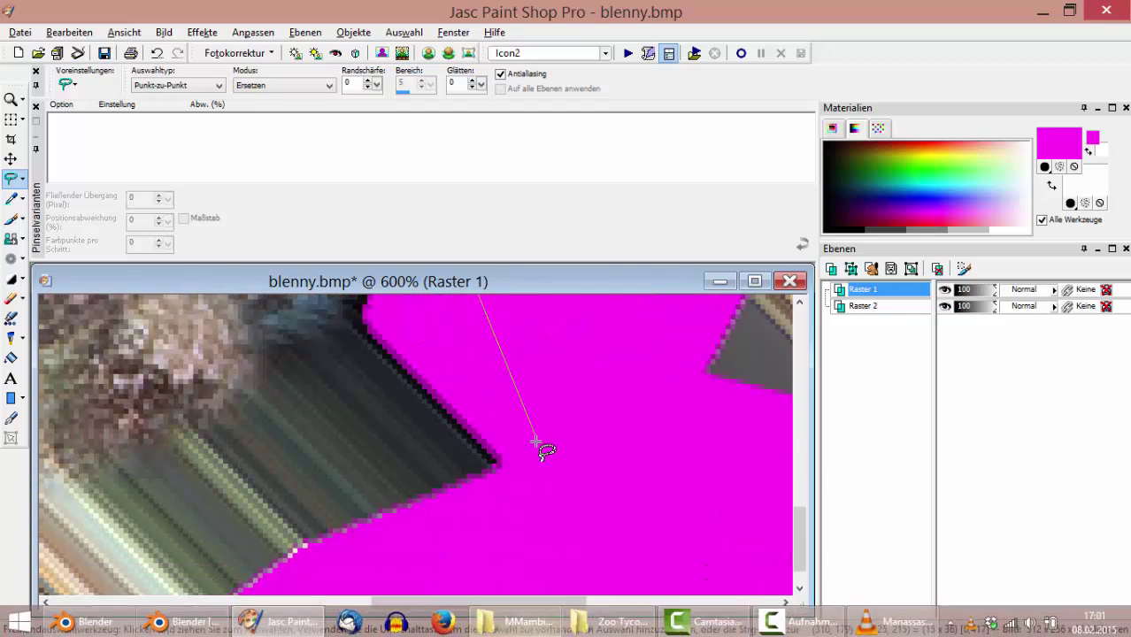
left_click(537, 465)
left_click(404, 559)
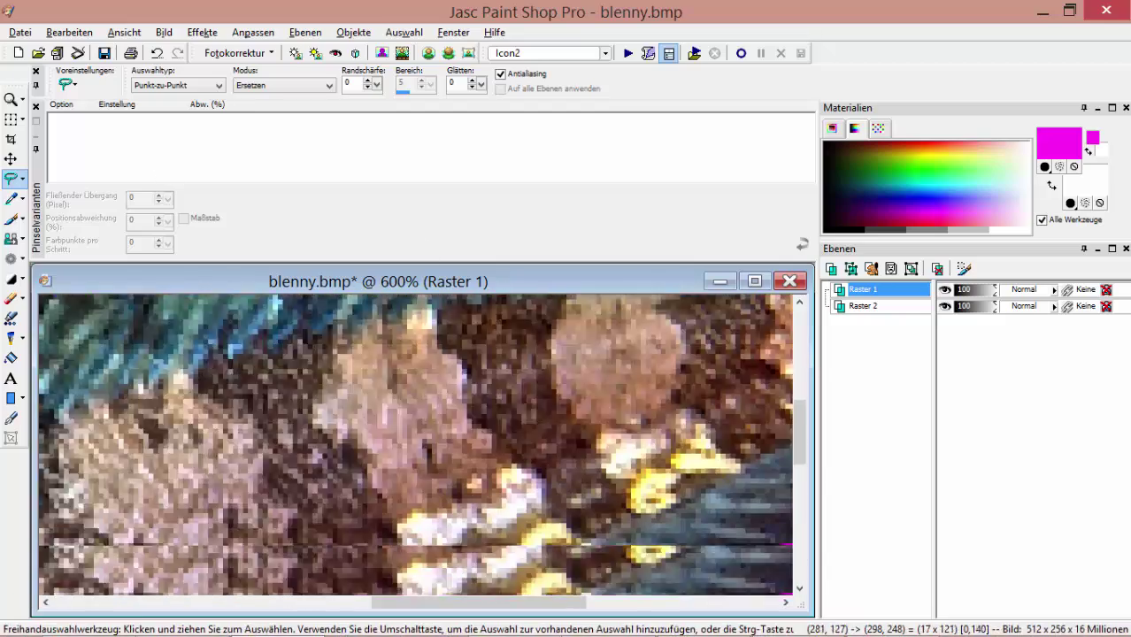
double_click(351, 488)
key("Delete")
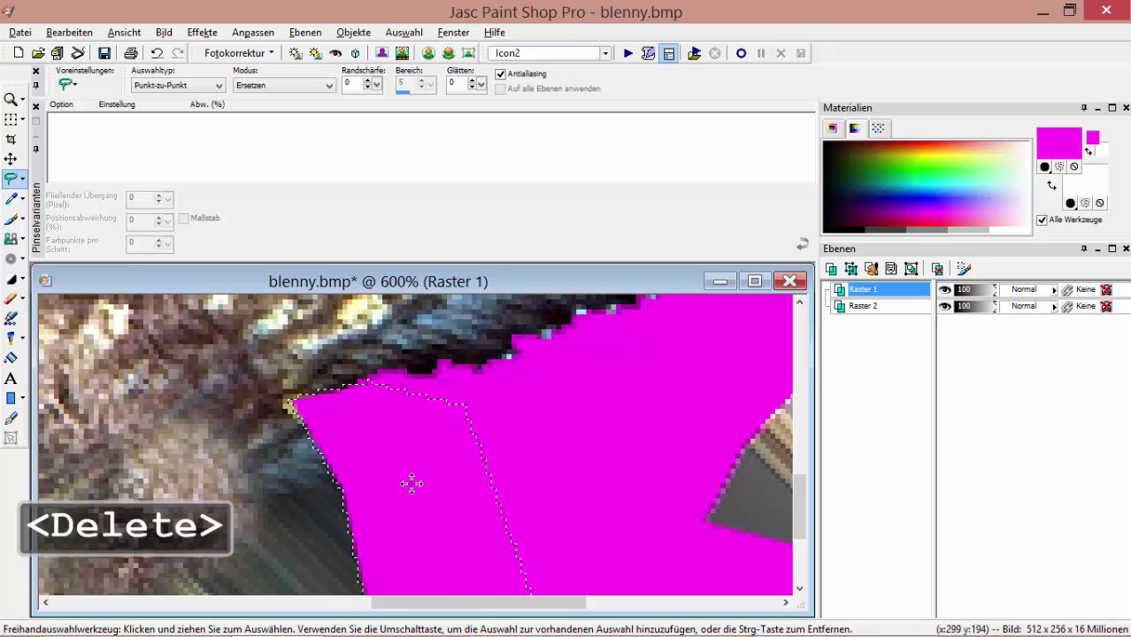
key("ctrl+d")
Trace the base of the front dorsal fin above the head and delete the blue-black striped patch beside it.
scroll(403, 492, "down", 3)
scroll(403, 492, "down", 2)
scroll(346, 529, "up", 5)
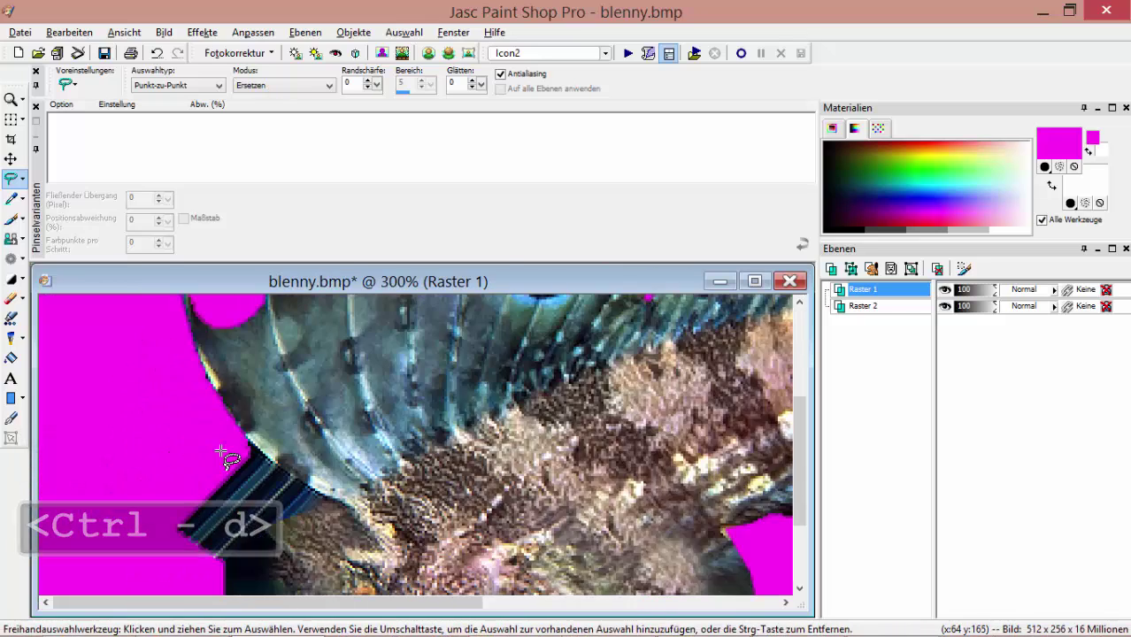
scroll(224, 493, "down", 2)
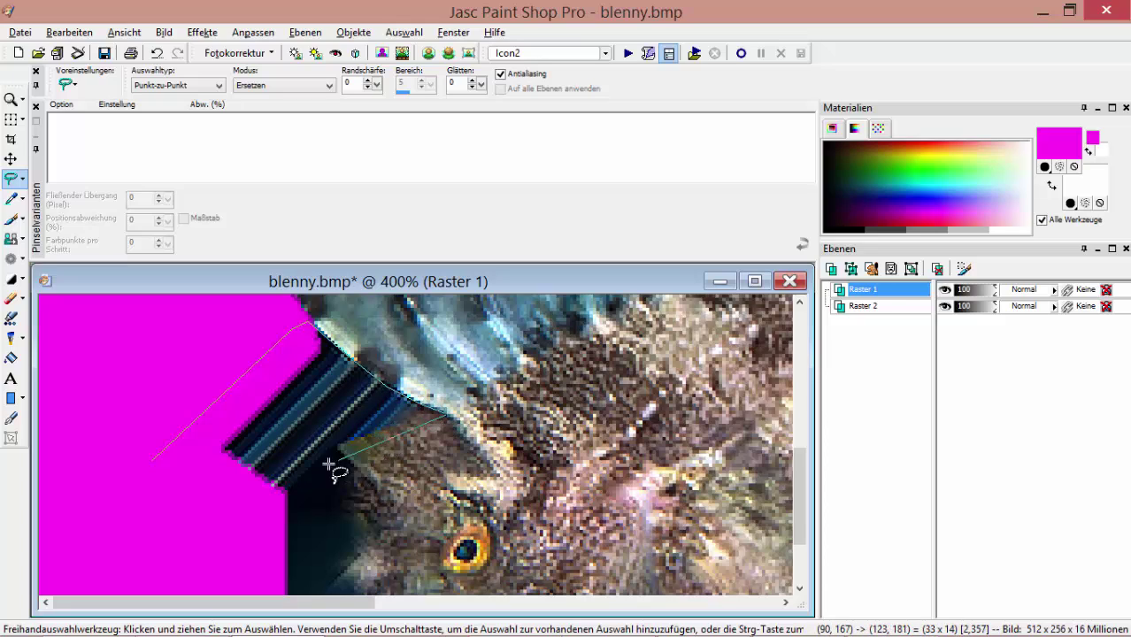
double_click(203, 504)
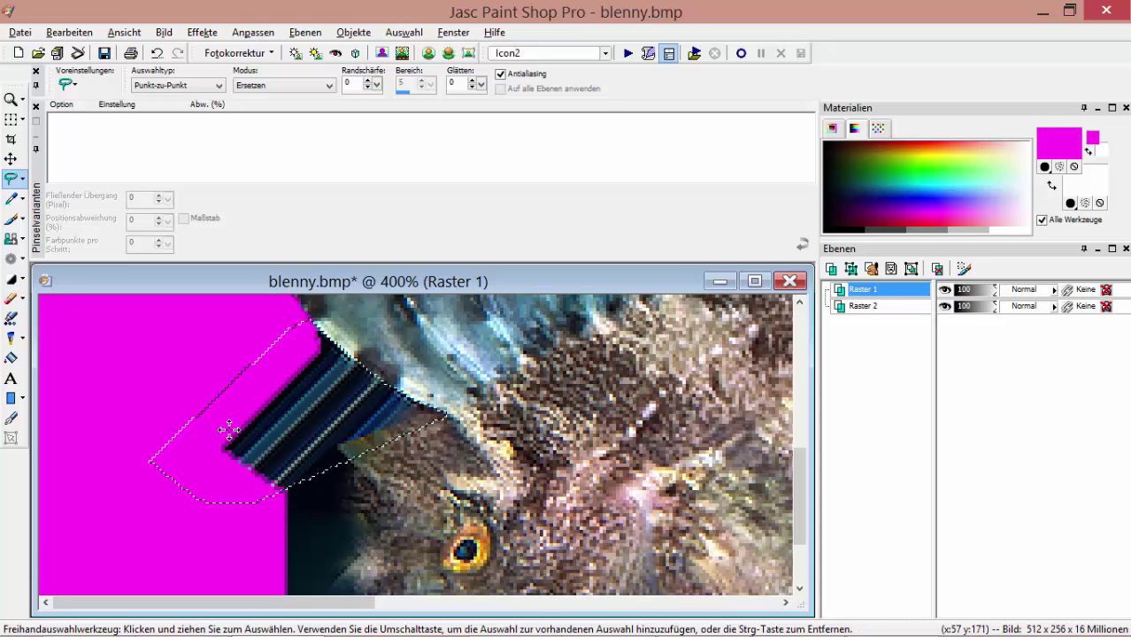
key("Delete")
Hide Raster 2, clear the selection and save the transparent image as blenny.png in the MMambients folder.
left_click(945, 306)
key("ctrl+d")
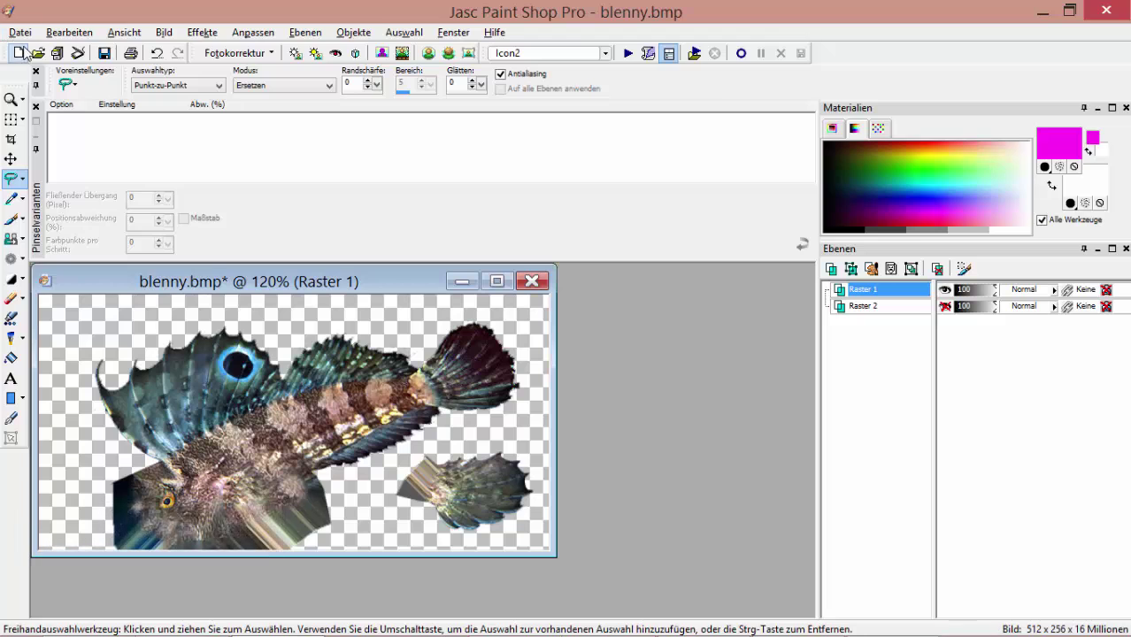
left_click(19, 32)
left_click(99, 166)
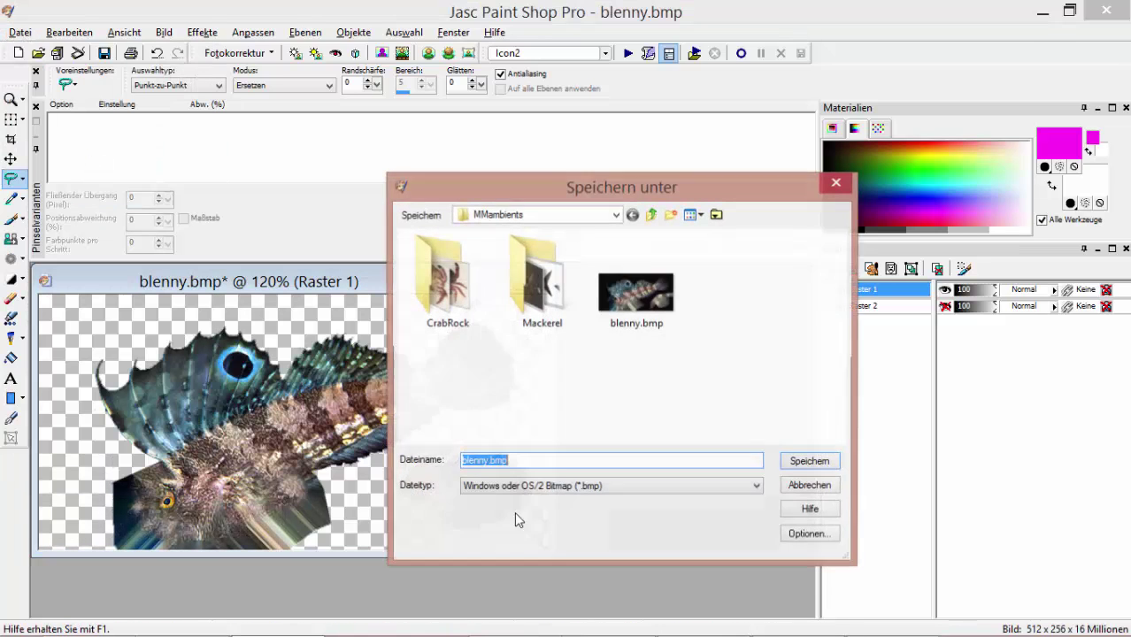
left_click(562, 487)
left_click(609, 267)
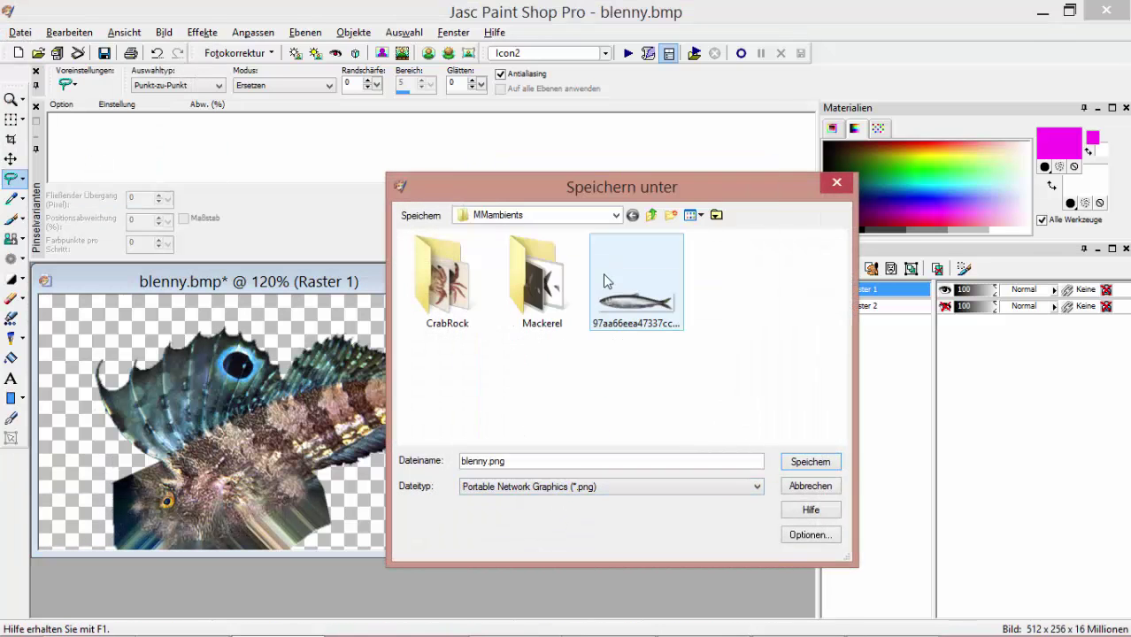
key("Return")
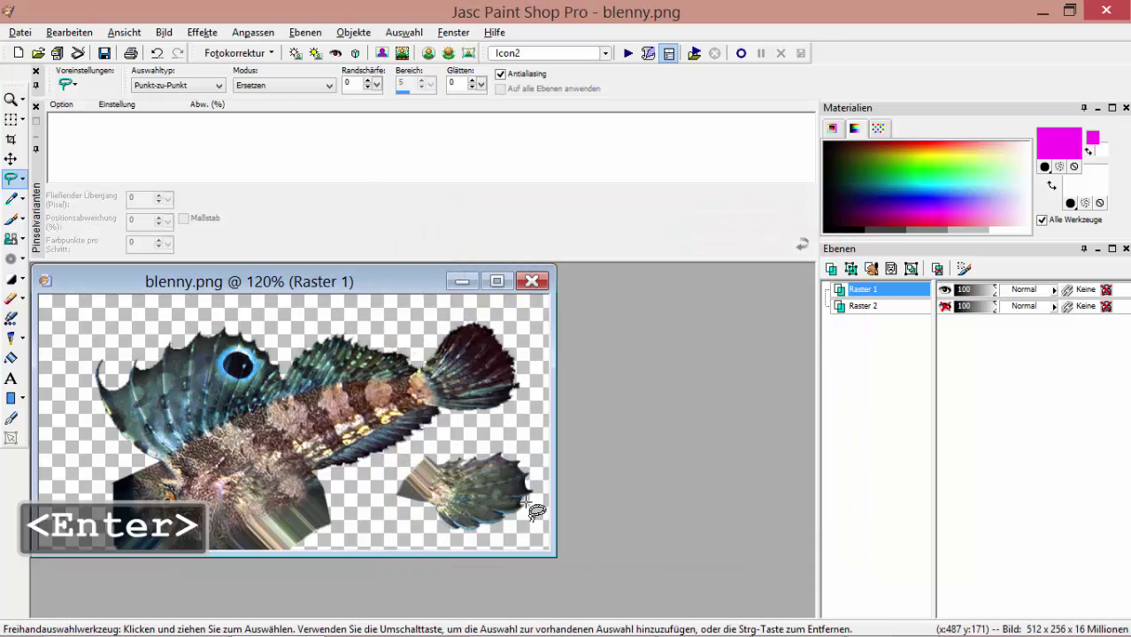
Switch to Blender and load blenny.png from the MMambients folder as the texture image for the fish mesh's UV faces.
left_click(189, 630)
scroll(718, 196, "up", 1)
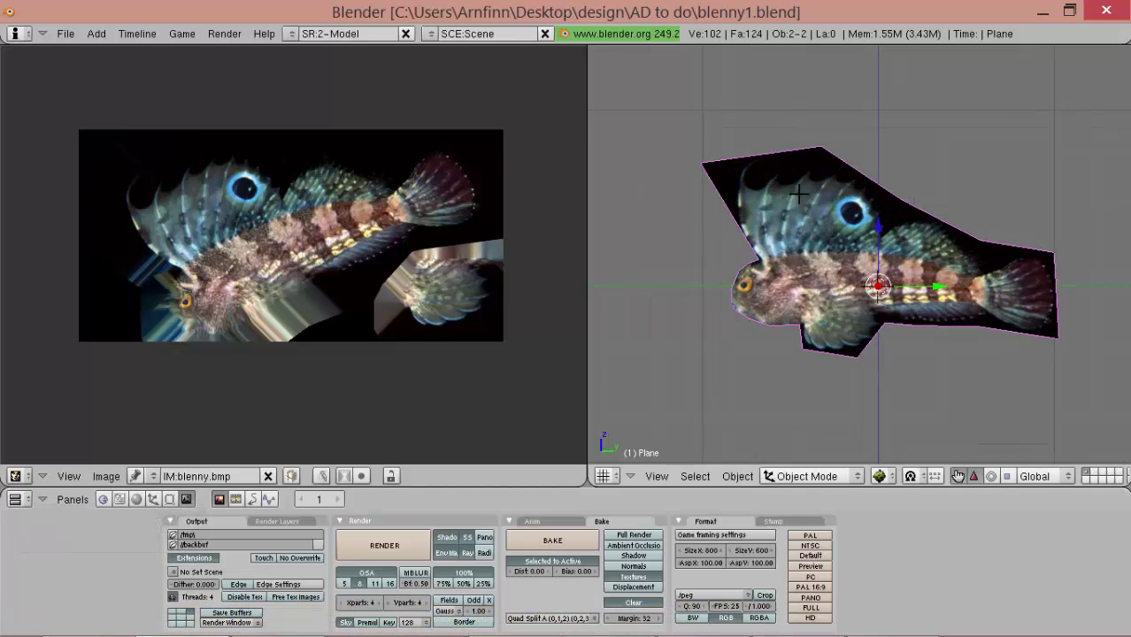
key("Tab")
left_click(145, 477)
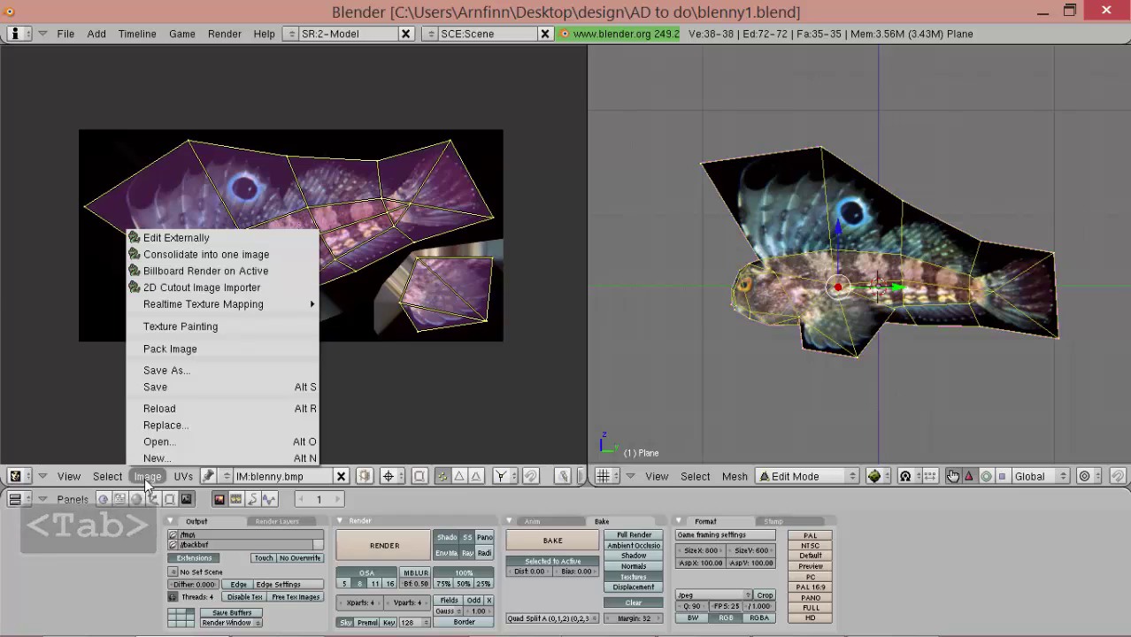
left_click(185, 442)
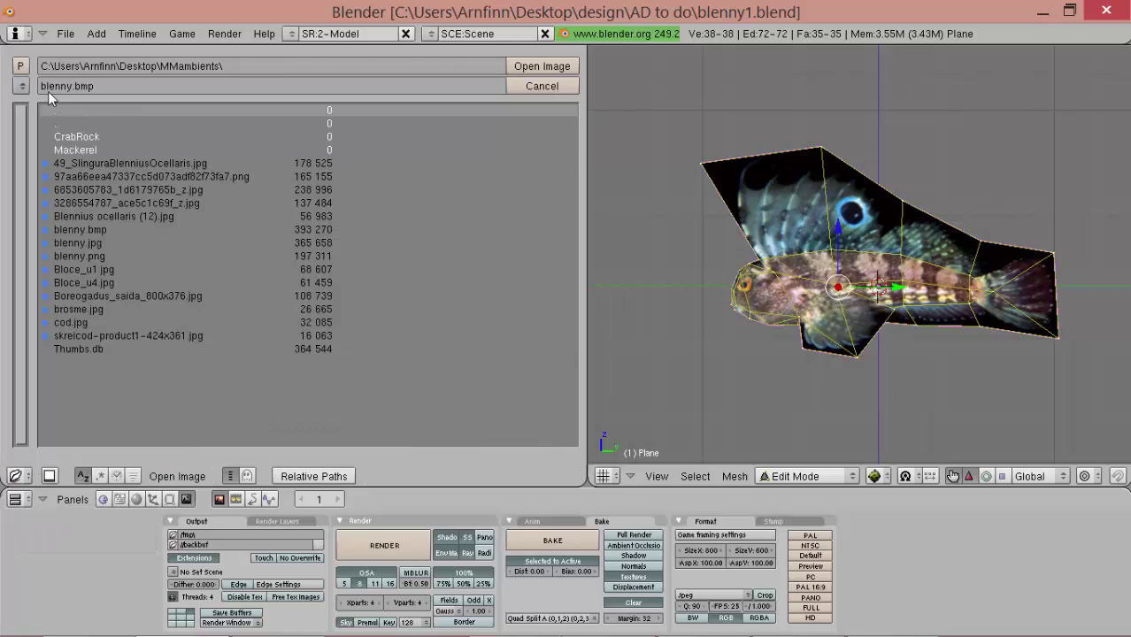
left_click(117, 252)
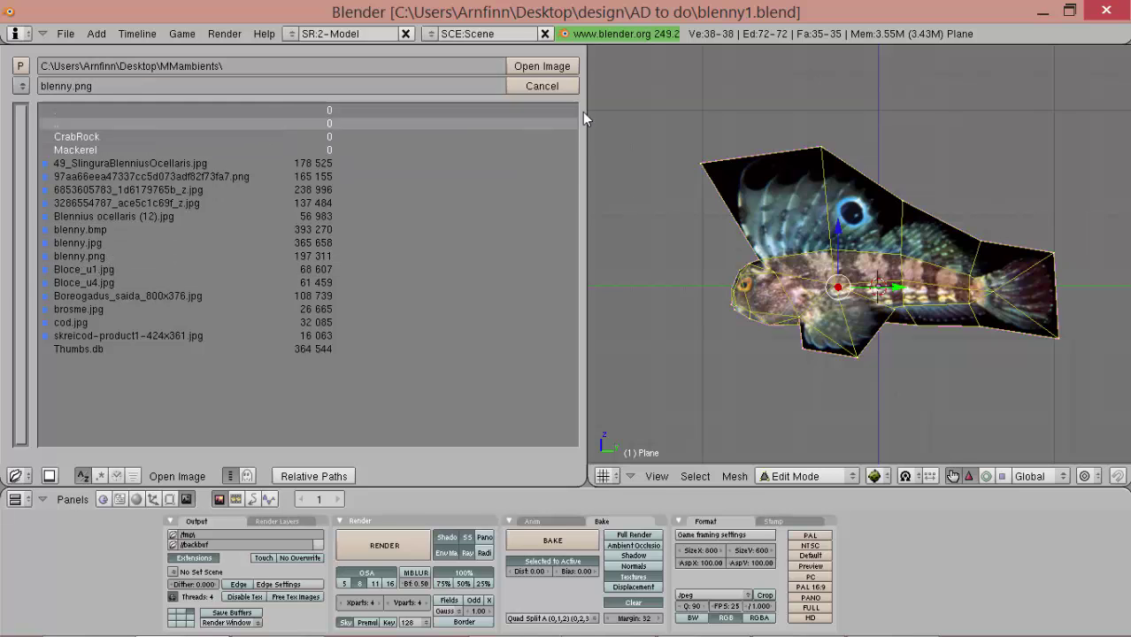
left_click(561, 71)
scroll(867, 329, "up", 2)
key("Tab")
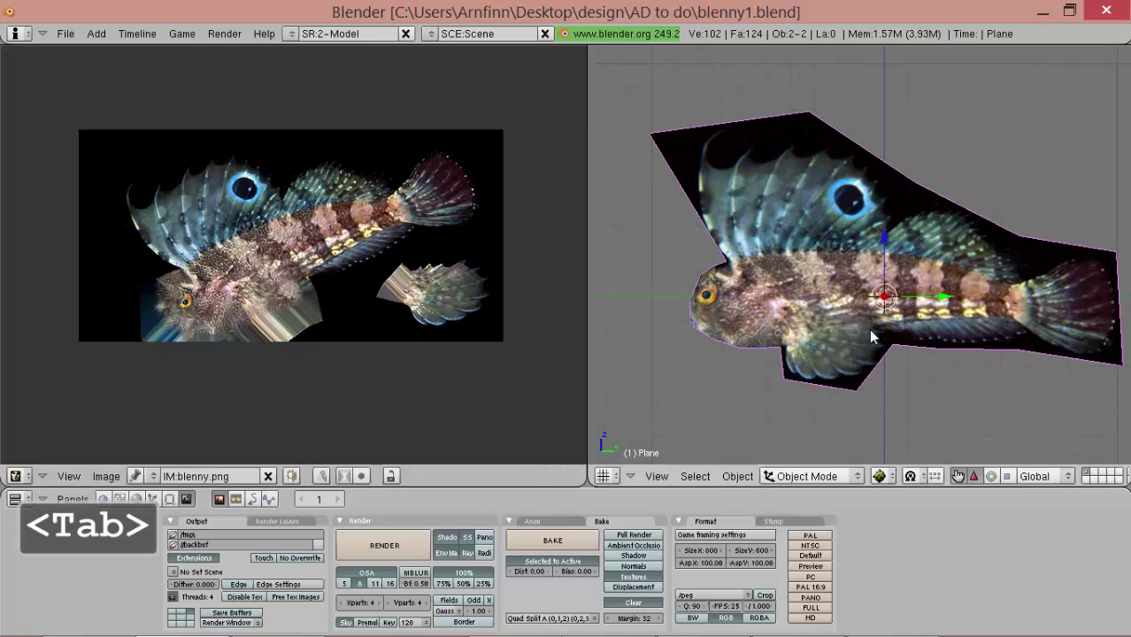
Set the active face's alpha blending to Clip Alpha and copy it to all selected faces of the fish mesh.
key("Tab")
left_click(153, 499)
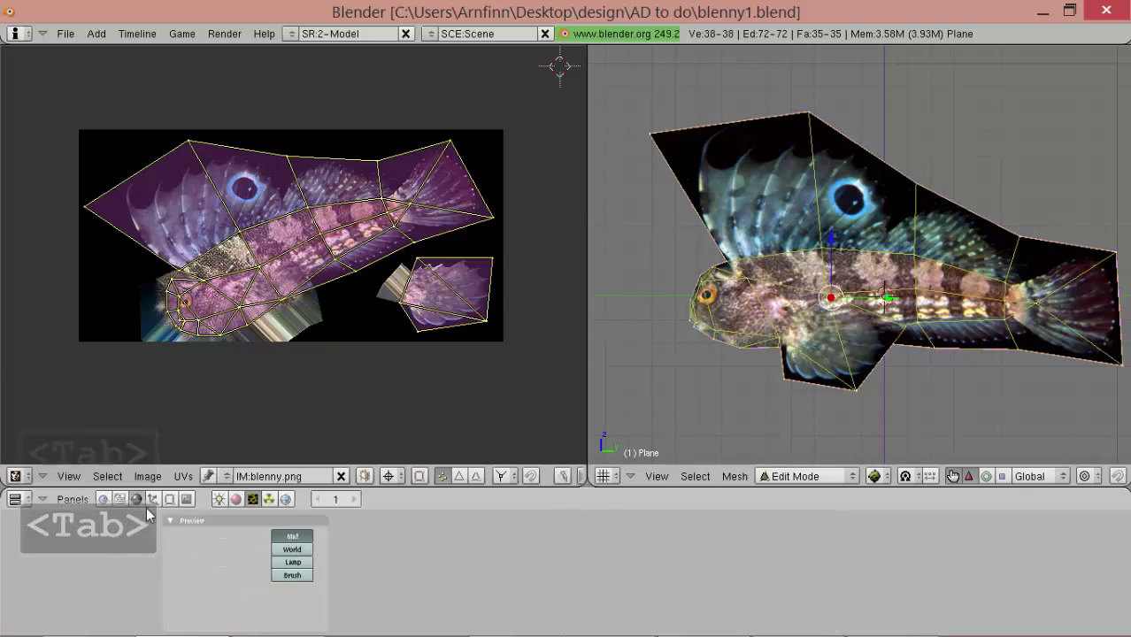
left_click(187, 500)
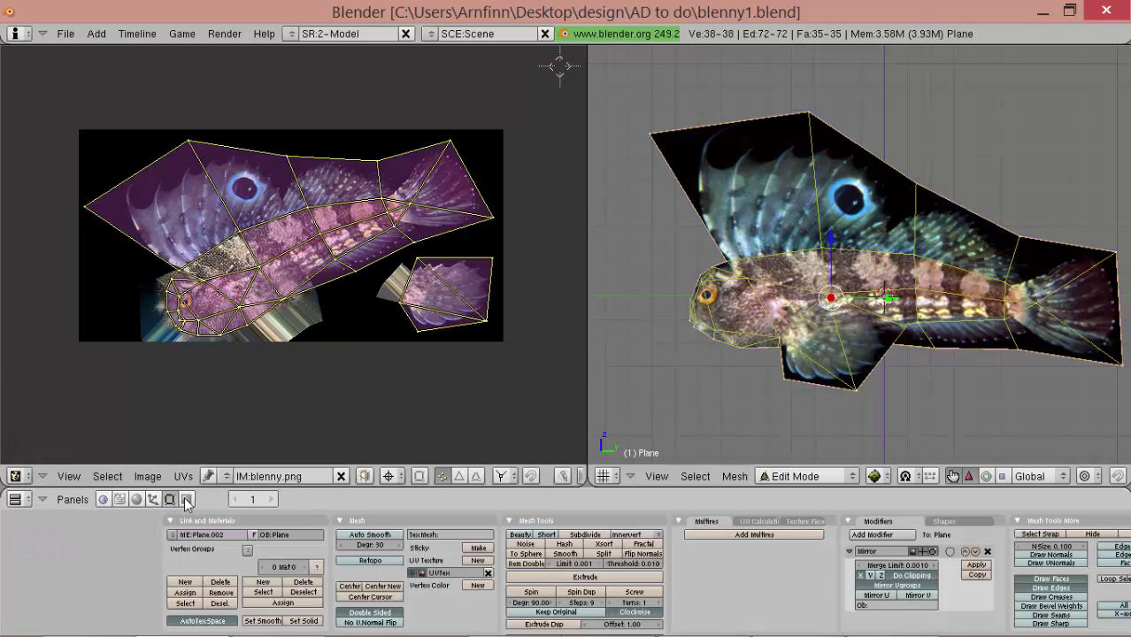
left_click(804, 521)
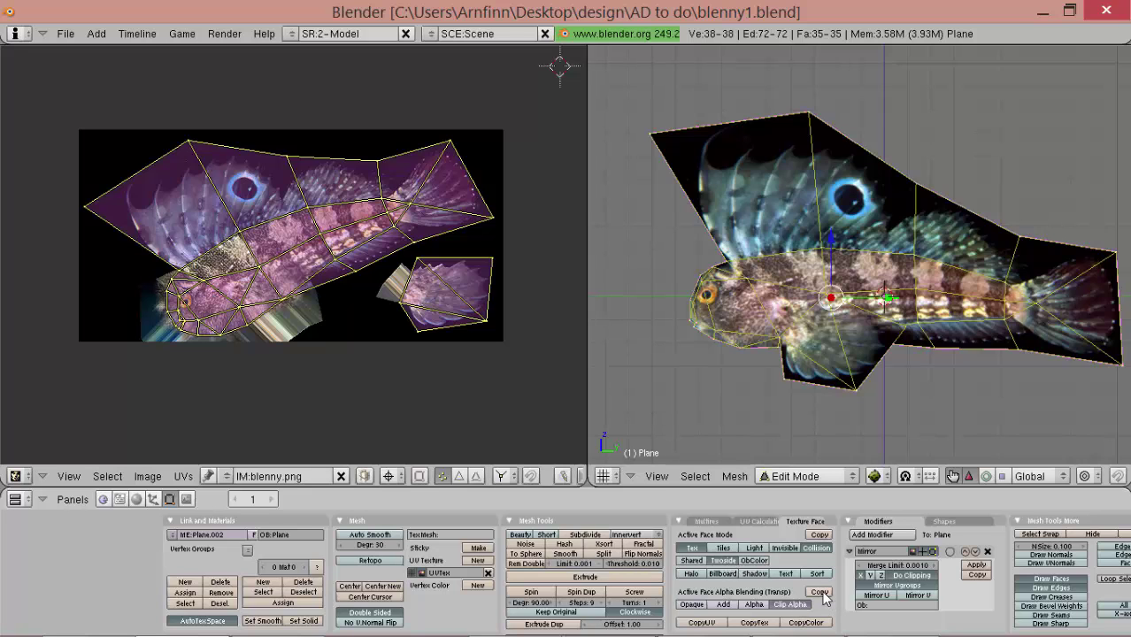
middle_click_drag(895, 255, 917, 351, "shift")
key("Tab")
scroll(841, 261, "up", 3)
key("Tab")
key("Tab")
Select the duplicate fish object Plane.001 and delete it, keeping only the mesh with transparent fins.
right_click_drag(918, 350, 865, 247)
right_click(876, 276)
scroll(876, 276, "down", 3)
middle_click_drag(876, 276, 833, 279)
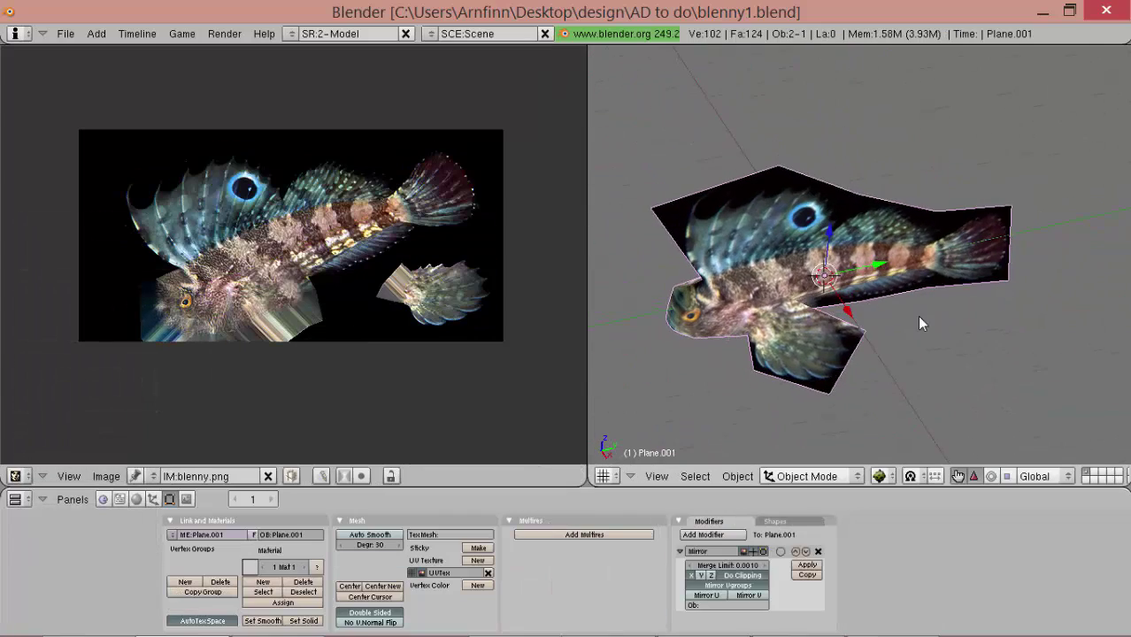
key("g")
right_click(876, 229)
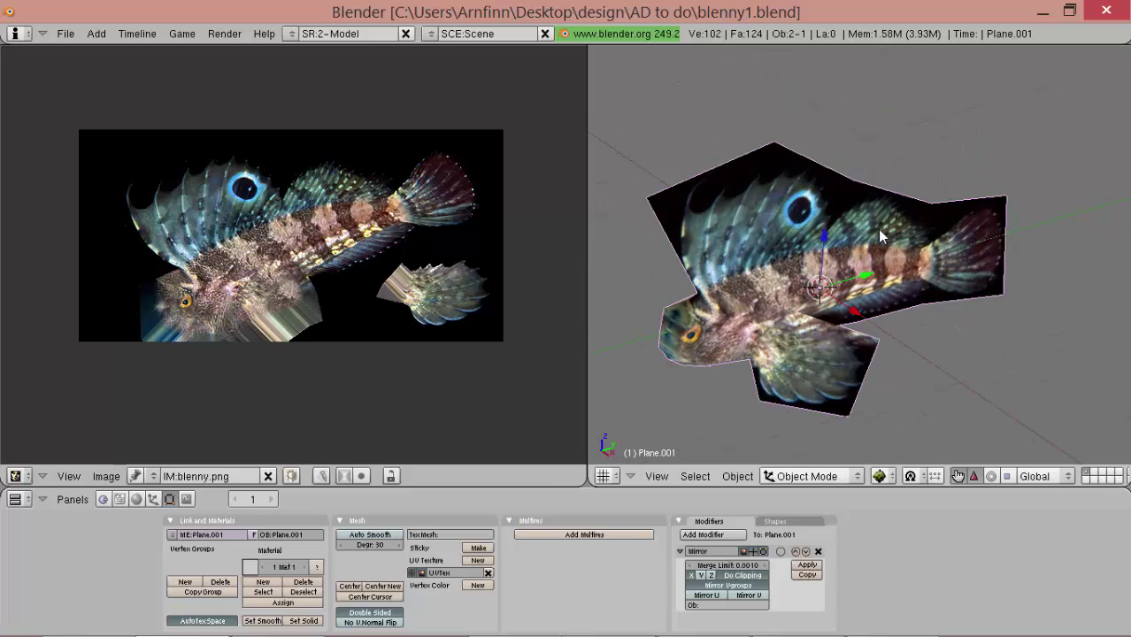
key("Delete")
key("Return")
Examine the remaining fish mesh from the sides and below to check the cut-out edges of its fins.
scroll(768, 351, "up", 2)
left_click_drag(699, 390, 896, 234, "alt+shift")
key("a")
scroll(885, 232, "down", 2)
left_click_drag(801, 197, 828, 223, "alt+shift")
key("a")
middle_click_drag(829, 230, 862, 284)
key("Tab")
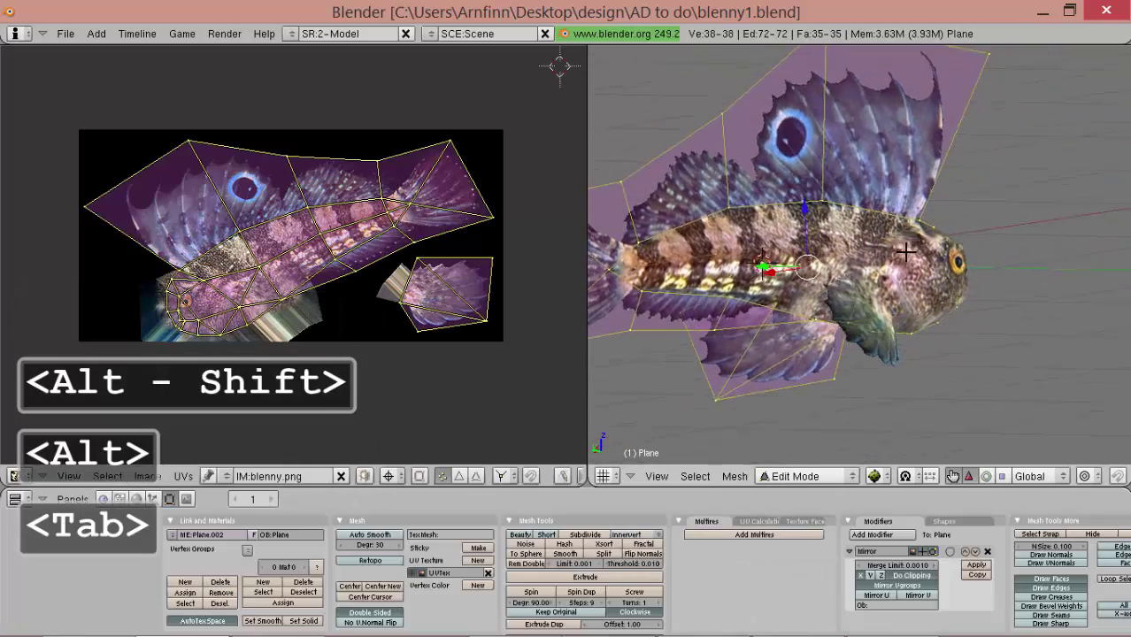
key("Tab")
left_click_drag(851, 323, 806, 406, "alt+shift")
key("a")
scroll(847, 178, "up", 3)
middle_click_drag(804, 404, 876, 257)
Compare the UV layout with the texture around the belly and the base of the lower fin.
key("Tab")
scroll(346, 294, "up", 2)
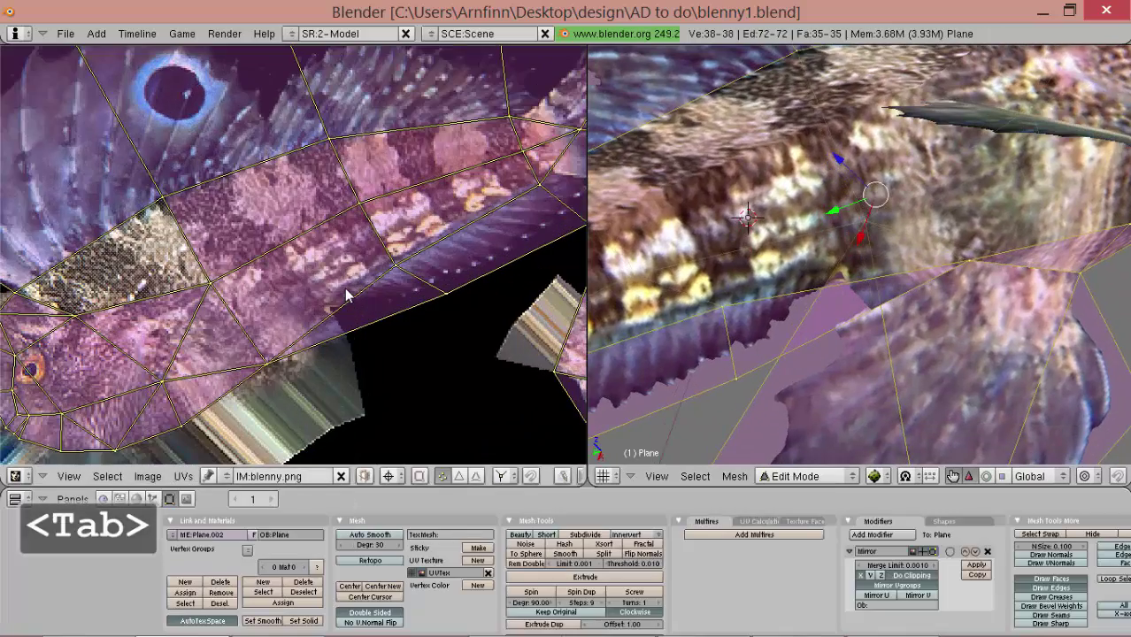
scroll(344, 321, "up", 1)
key("Tab")
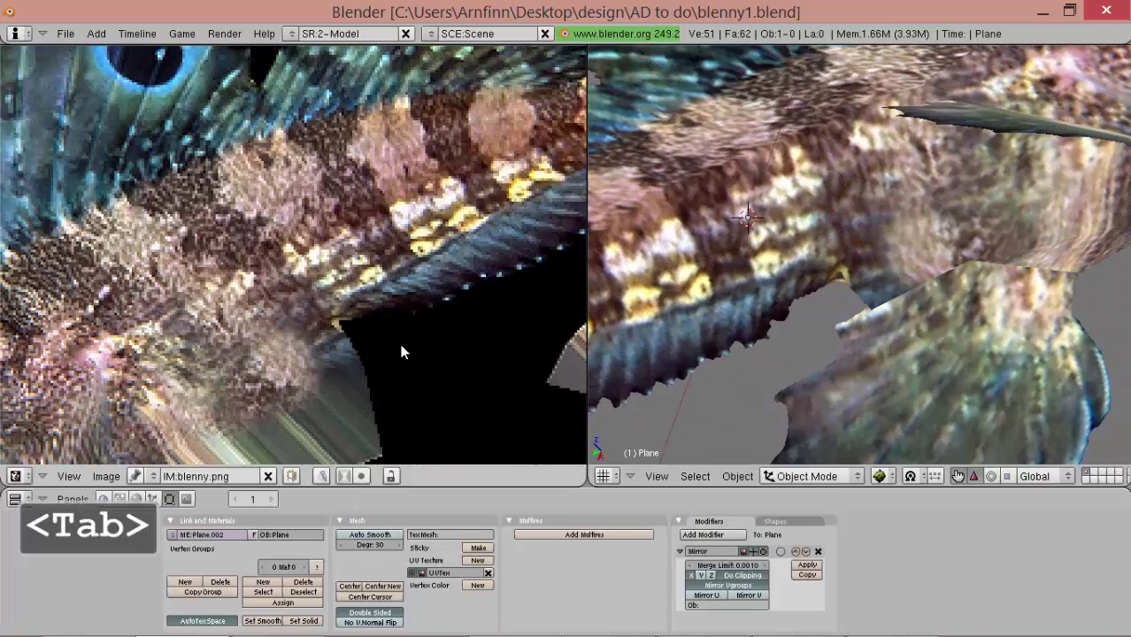
scroll(402, 351, "down", 3)
key("Tab")
key("Tab")
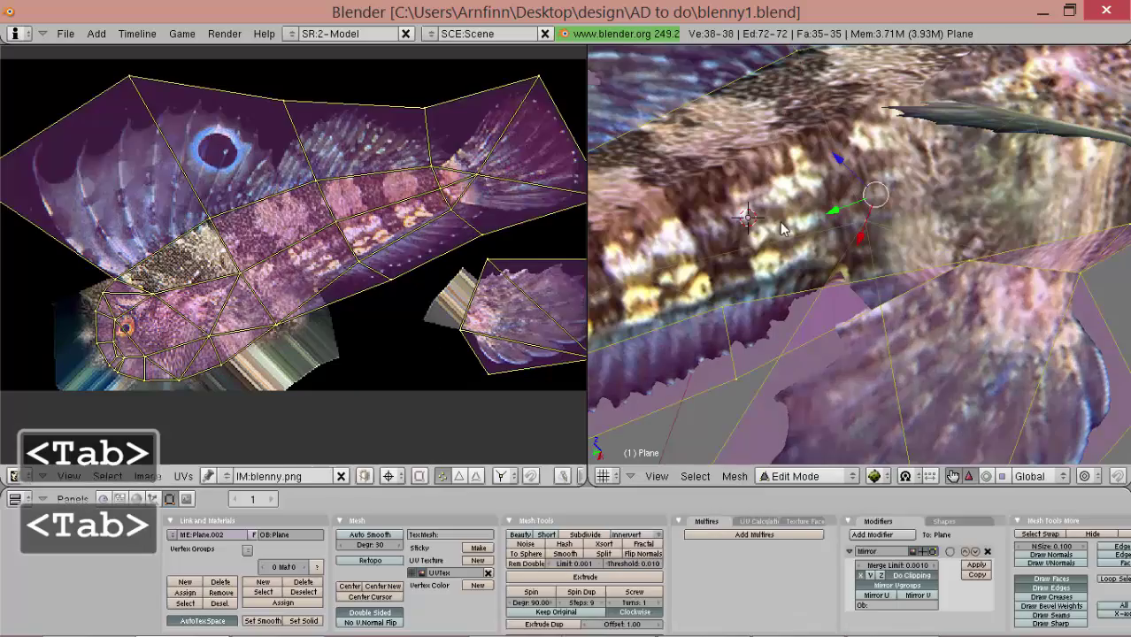
Inspect the whole textured fish with and without its mesh overlay from the opposite side.
scroll(827, 231, "down", 5)
middle_click_drag(827, 232, 894, 341)
key("Tab")
scroll(894, 341, "down", 2)
left_click_drag(894, 283, 944, 323, "alt+shift")
key("Tab")
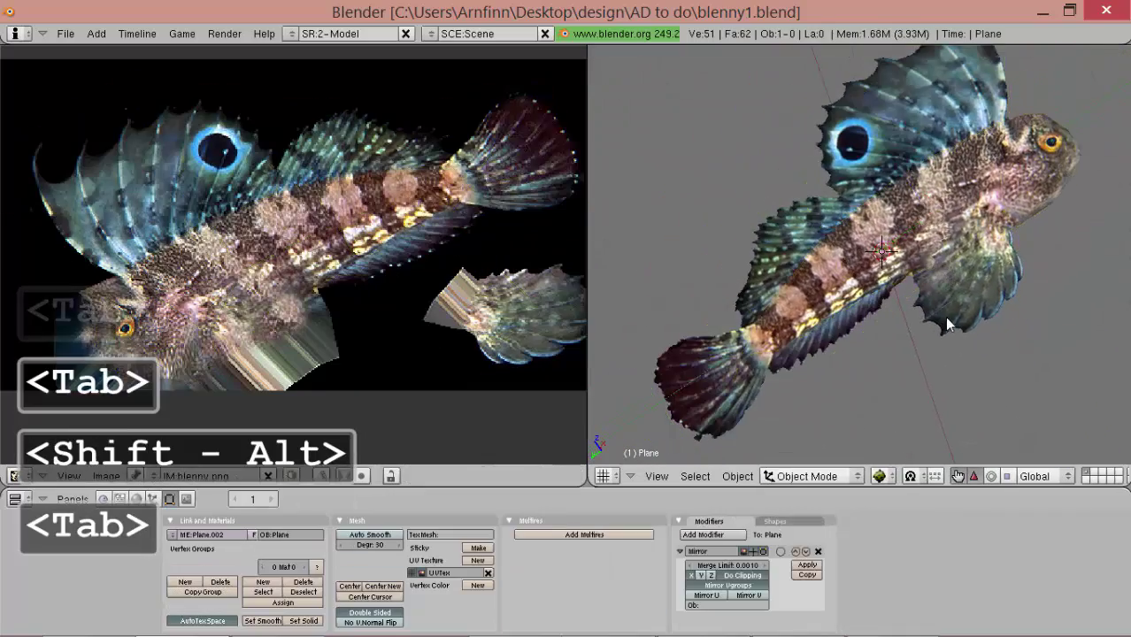
middle_click_drag(944, 323, 915, 344)
key("a")
key("Tab")
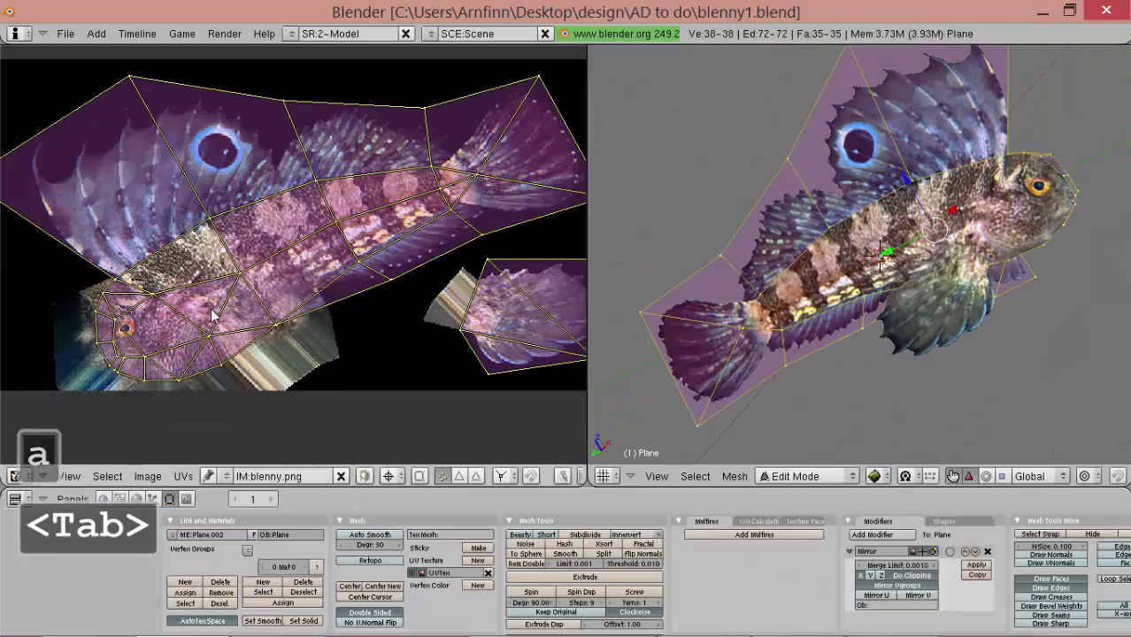
Start a UV face layout export for the fish mesh with the image size set to 512.
key("Tab")
key("Tab")
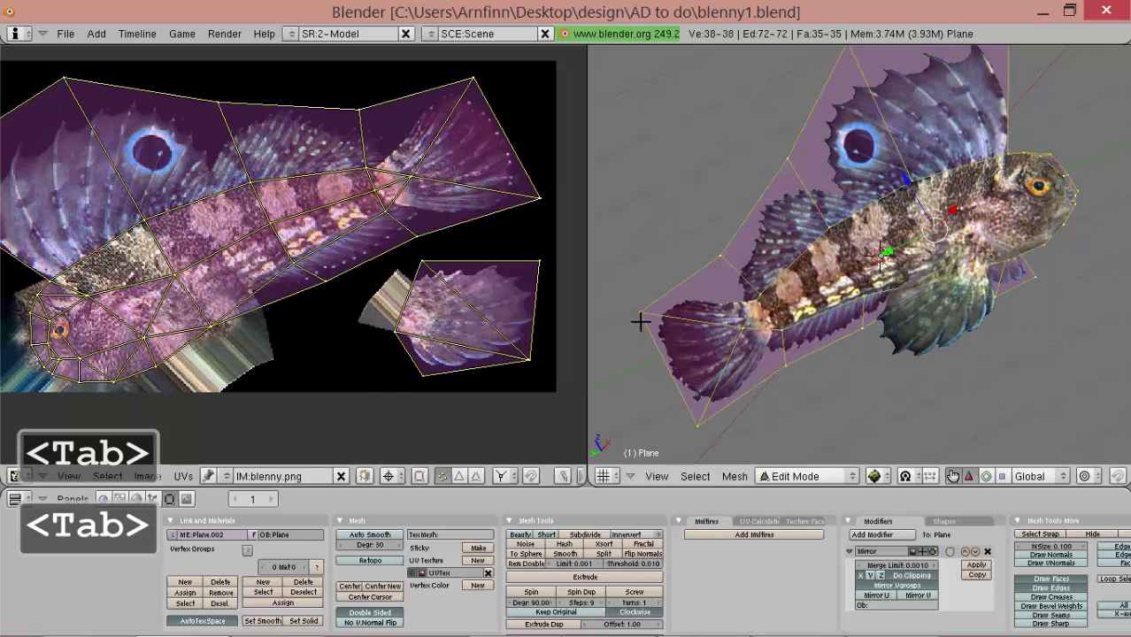
left_click(181, 476)
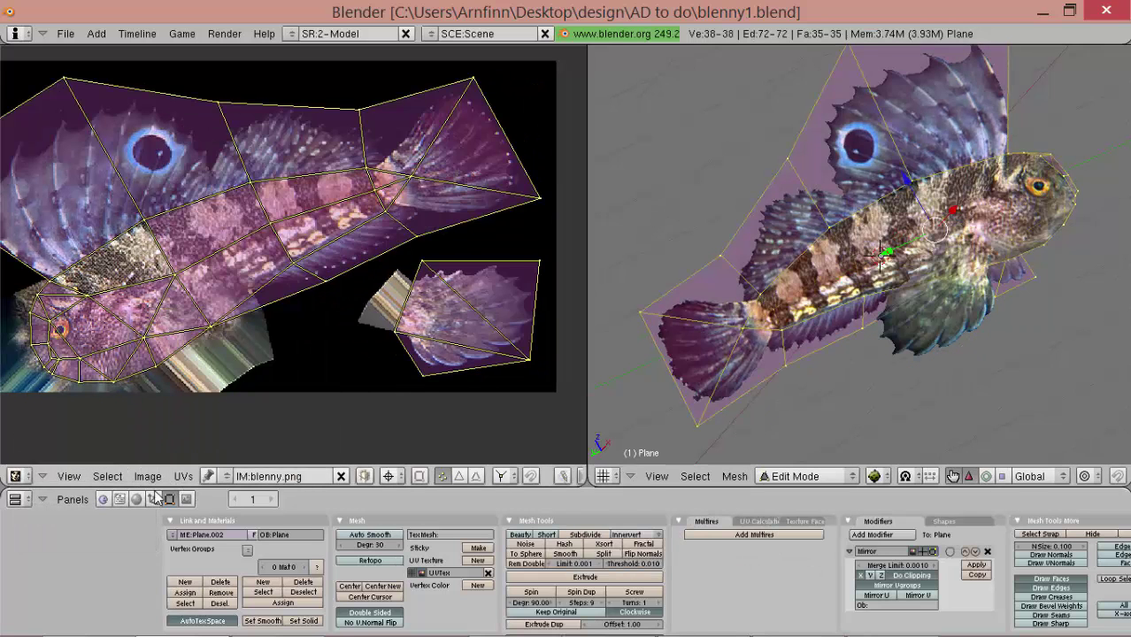
left_click(181, 476)
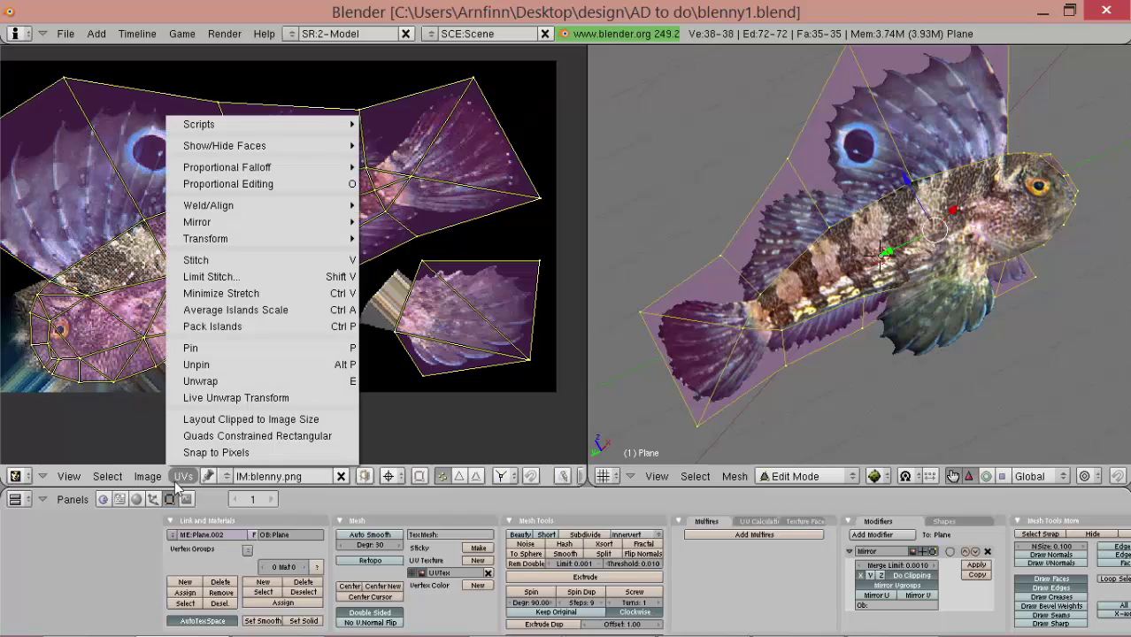
mouse_move(227, 124)
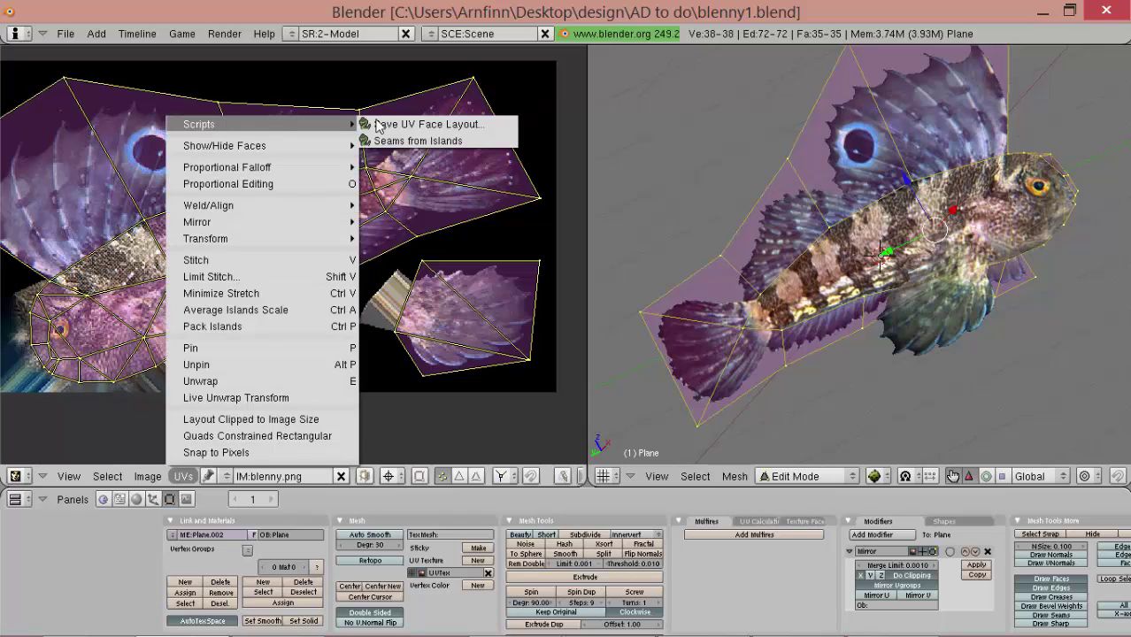
left_click(435, 124)
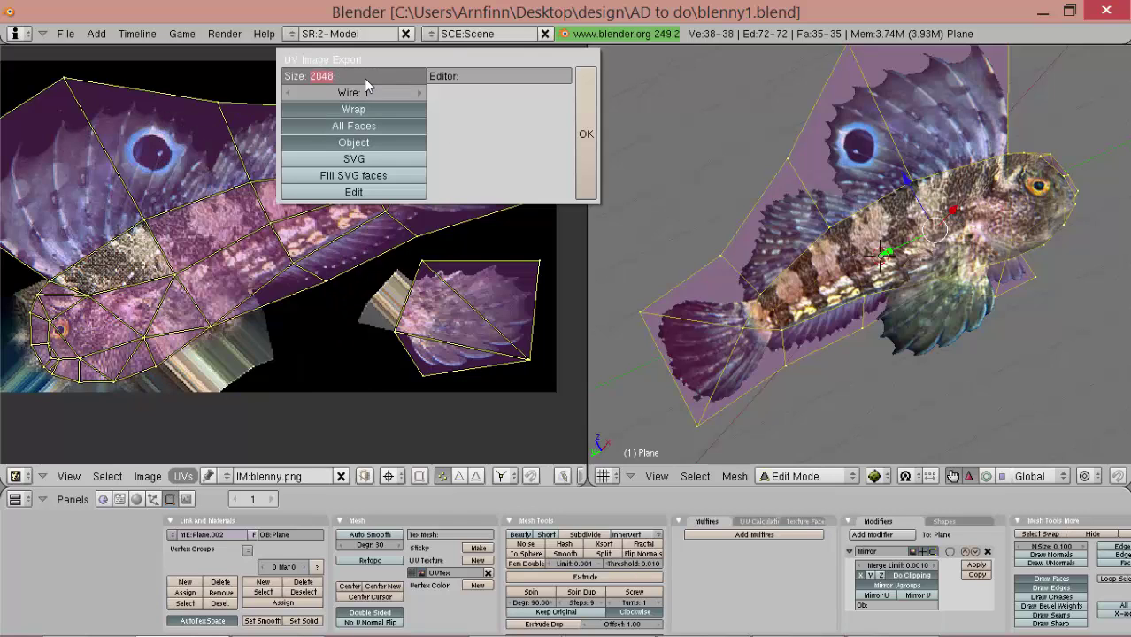
type("512")
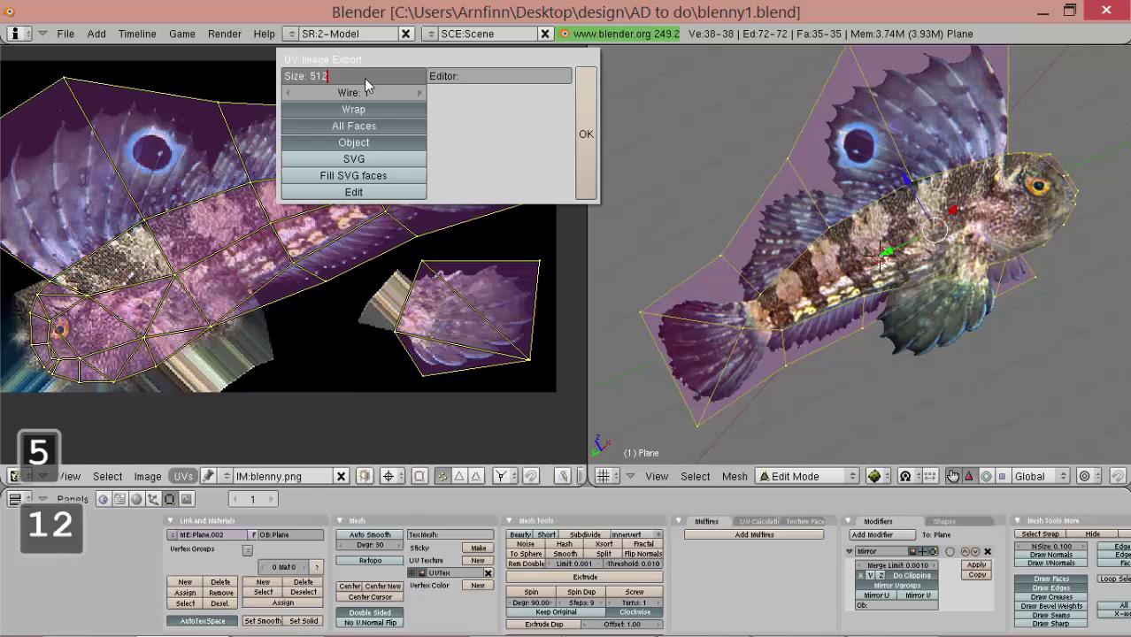
key("Return")
key("Return")
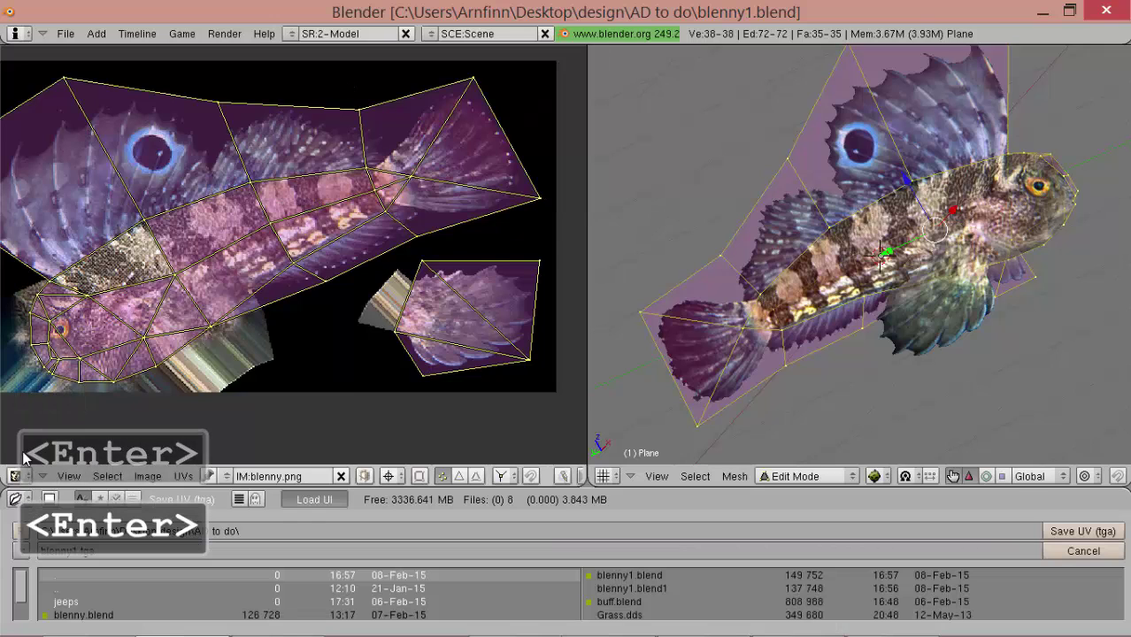
Save the exported UV layout as blenny1.tga in the MMambients folder.
left_click(21, 551)
left_click(101, 451)
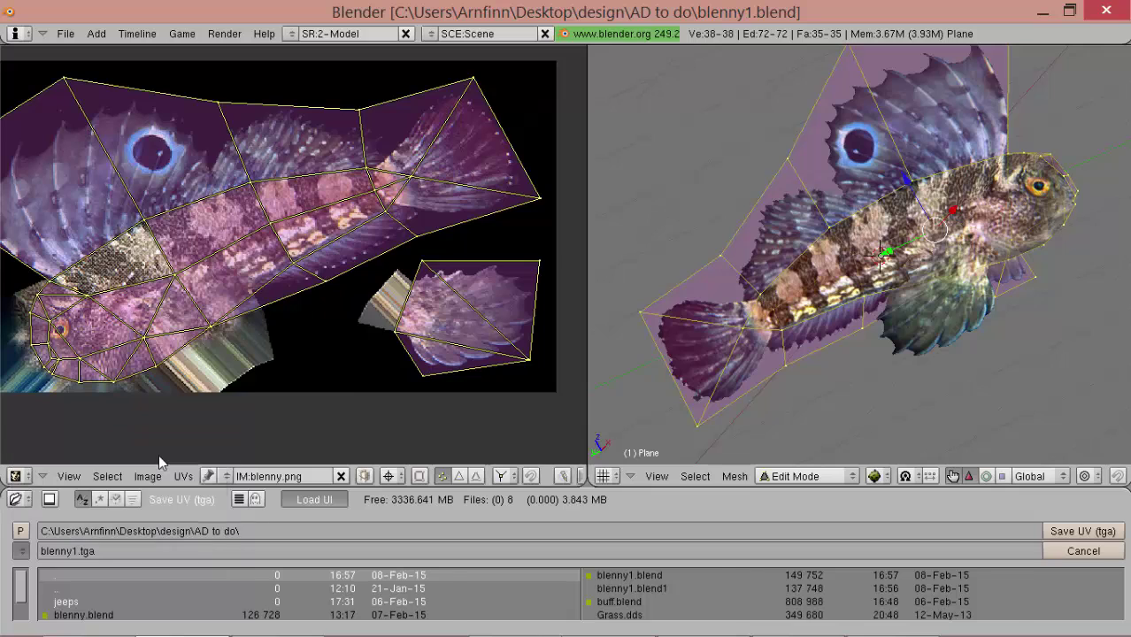
left_click(308, 550)
left_click(1081, 530)
Switch to the MMambients folder and open blenny1_Plane.tga in Paint Shop Pro.
mouse_move(556, 628)
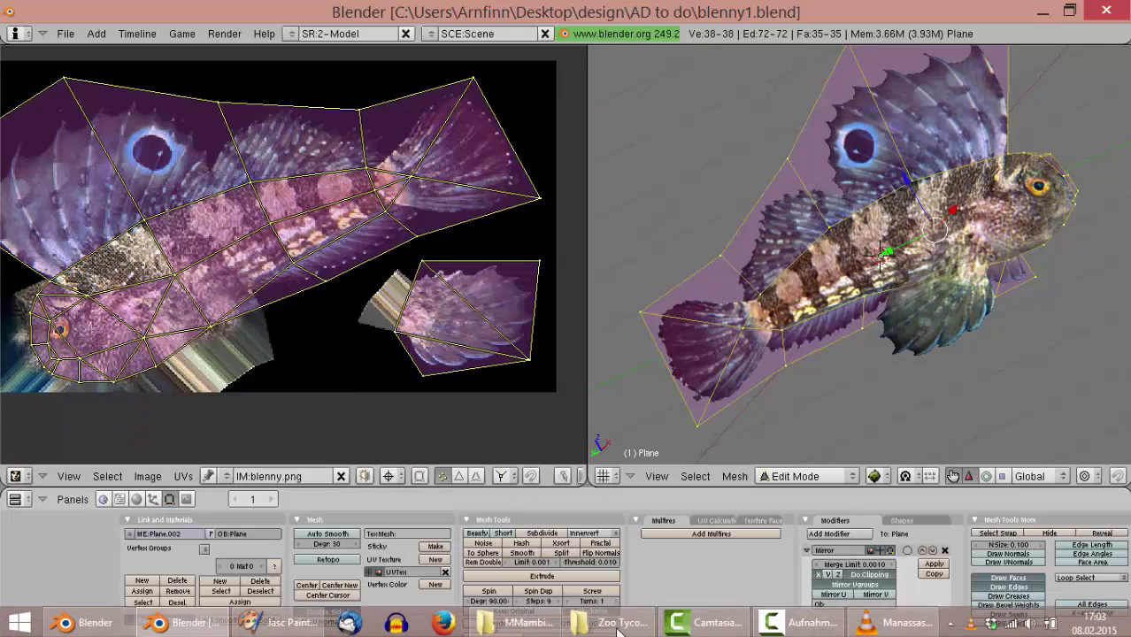
left_click(522, 622)
scroll(471, 415, "down", 1)
scroll(472, 416, "up", 1)
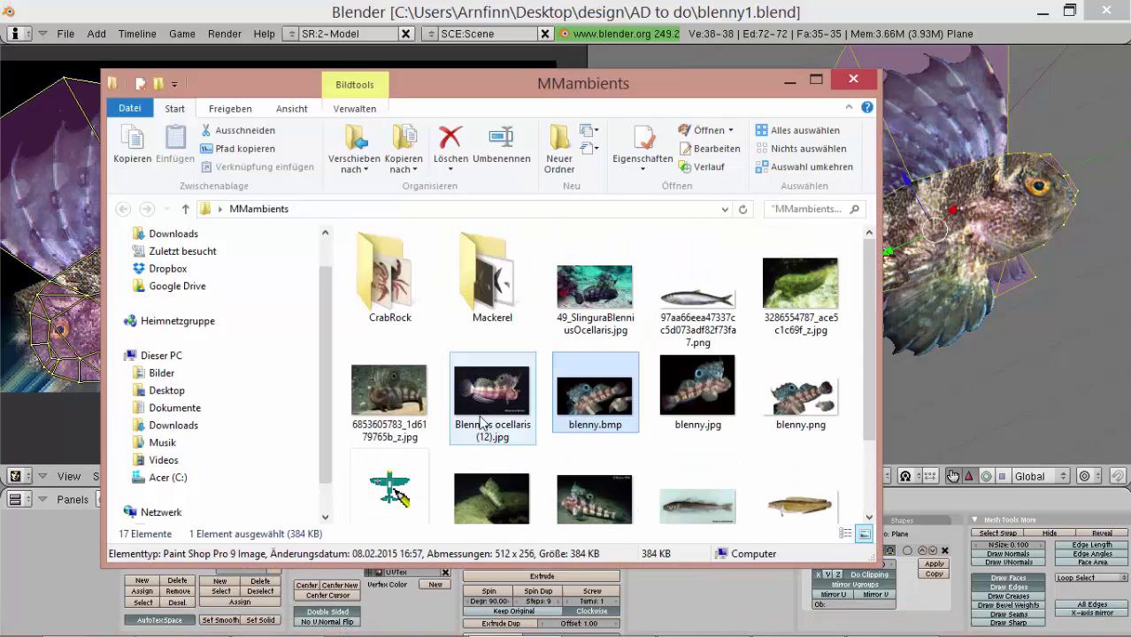
scroll(472, 415, "down", 3)
left_click(394, 395)
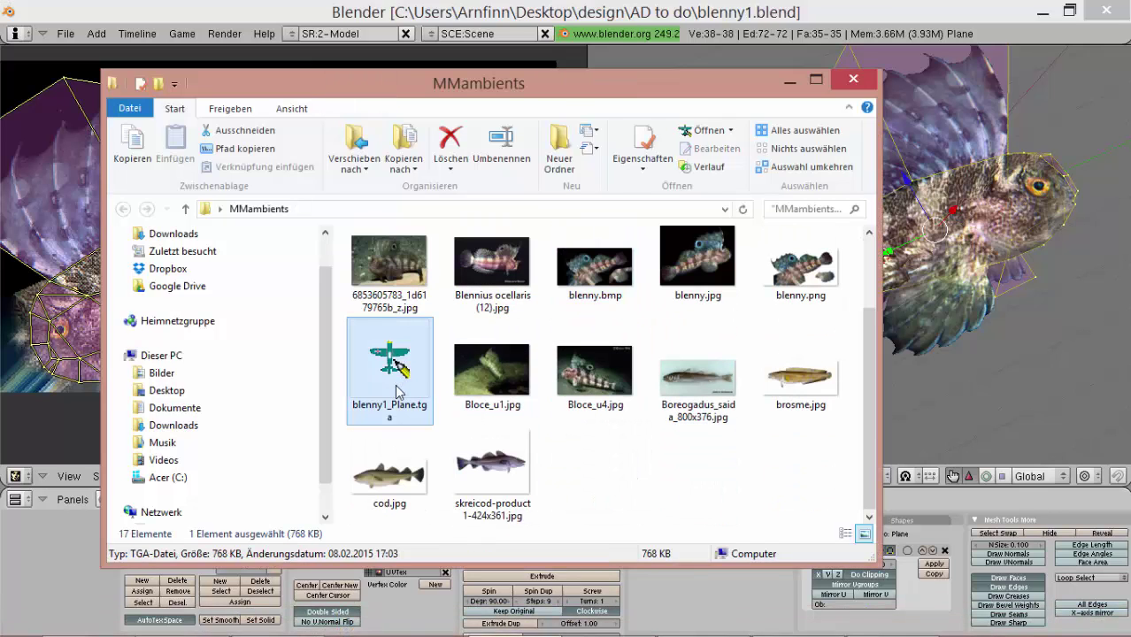
double_click(394, 395)
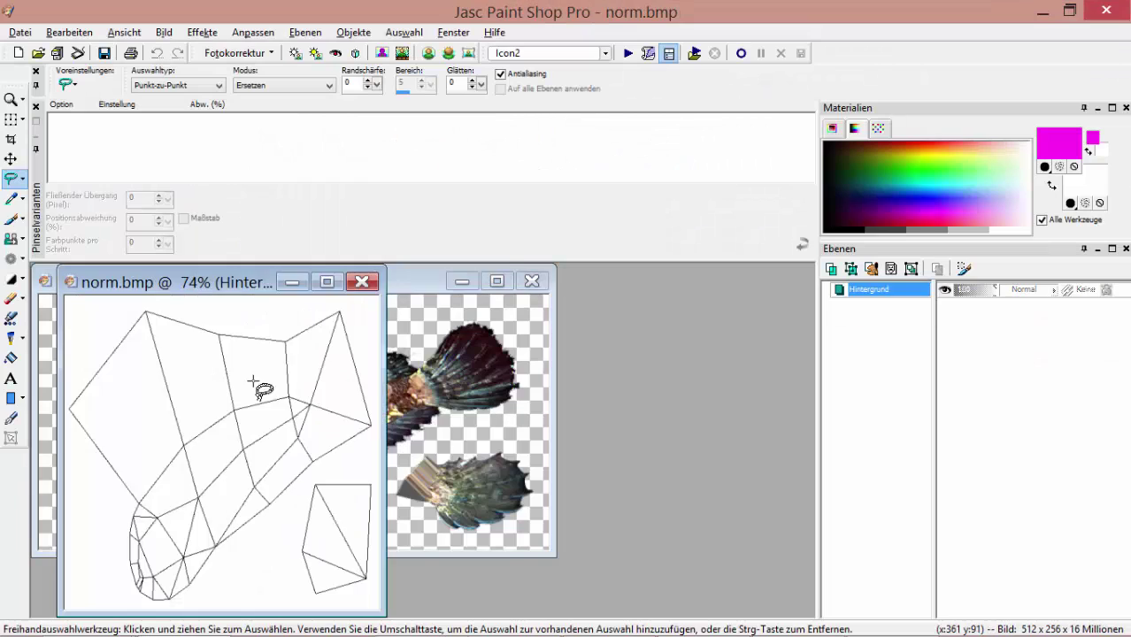
Resize the UV layout image to 100 percent width and 50 percent height, and save it.
scroll(263, 384, "up", 1)
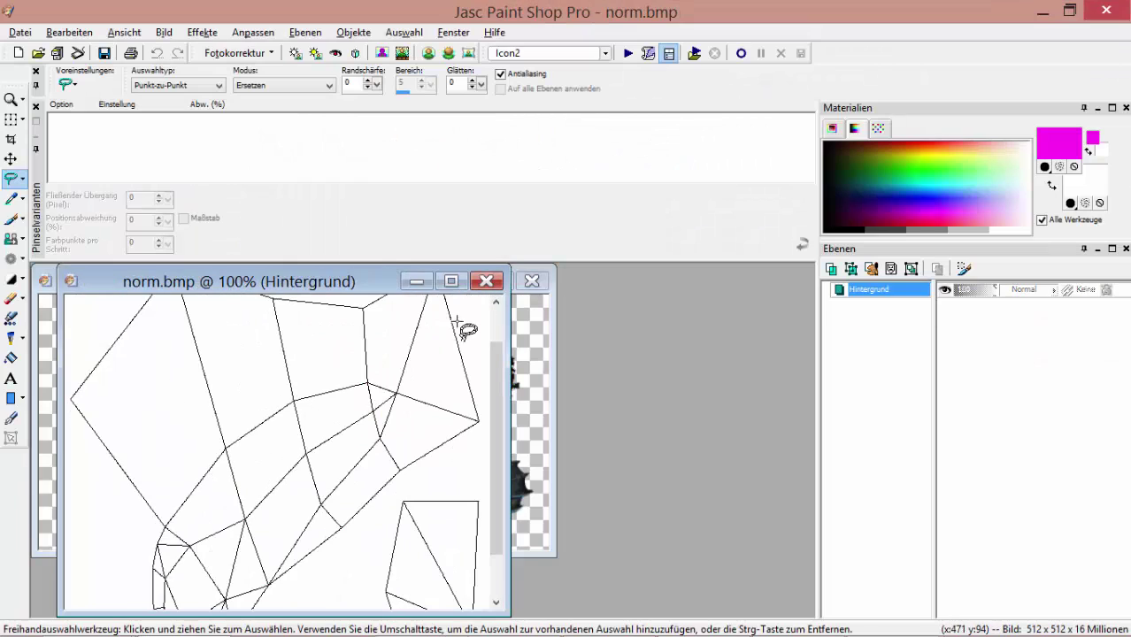
left_click(165, 35)
left_click(190, 182)
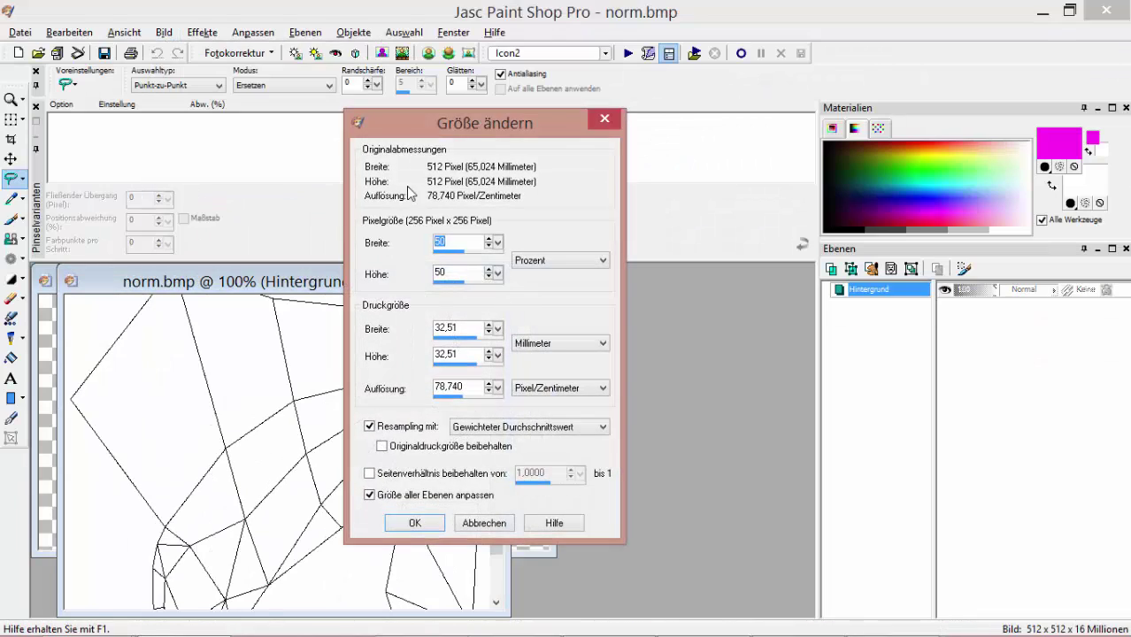
type("100")
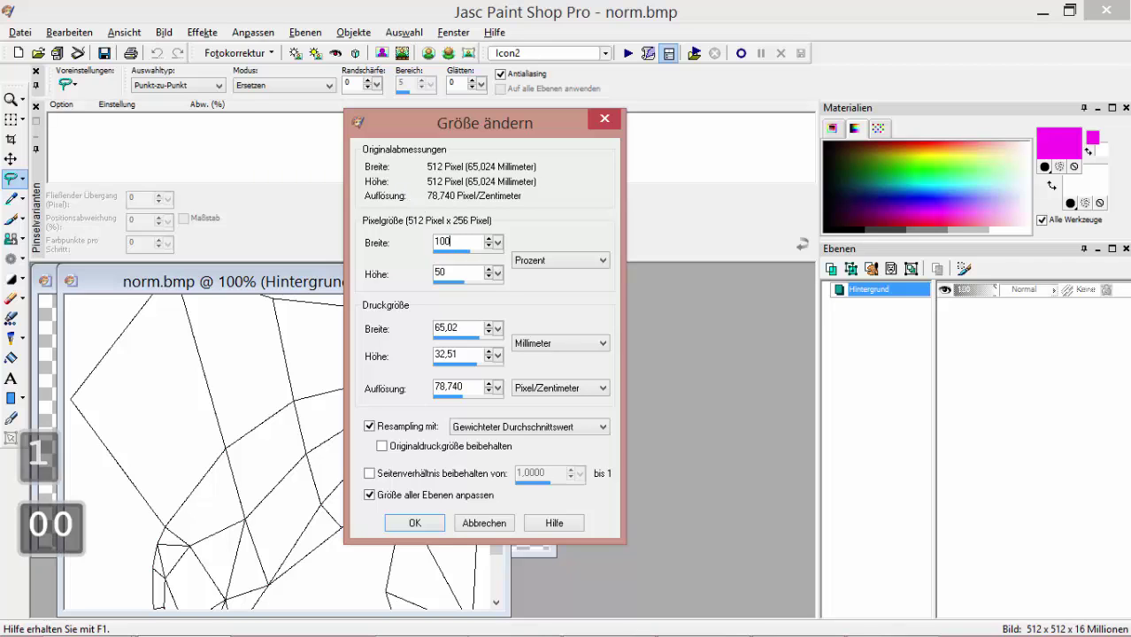
key("Return")
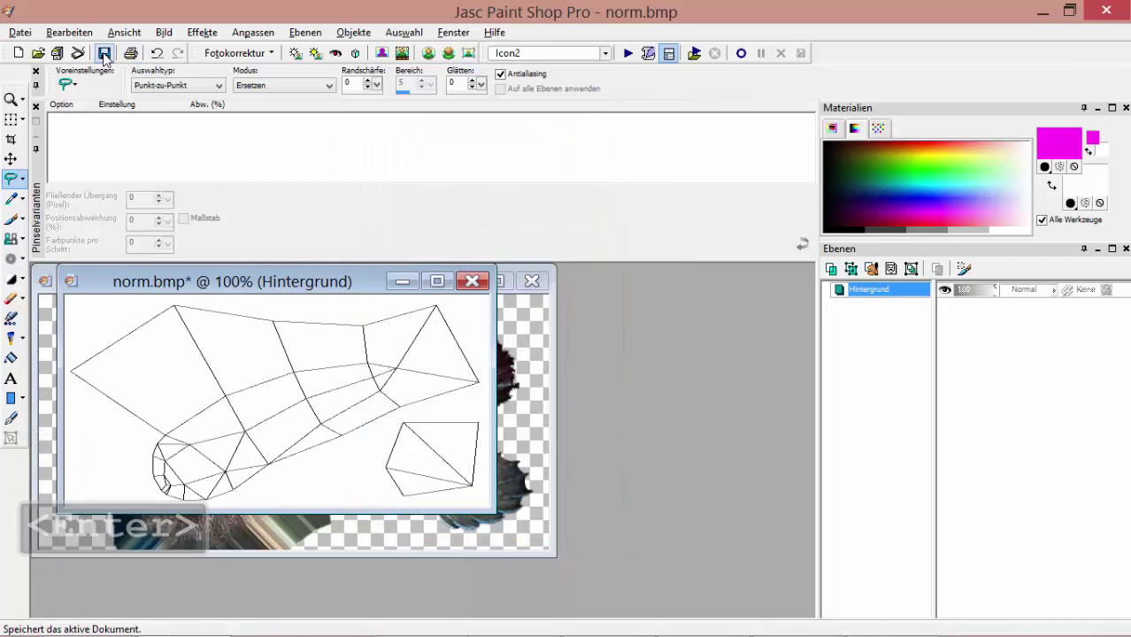
left_click(103, 53)
Copy the resized UV layout into blenny.png as a new layer above the fish texture.
left_click_drag(268, 280, 583, 314)
left_click_drag(874, 293, 303, 380)
left_click(312, 290)
scroll(721, 435, "up", 3)
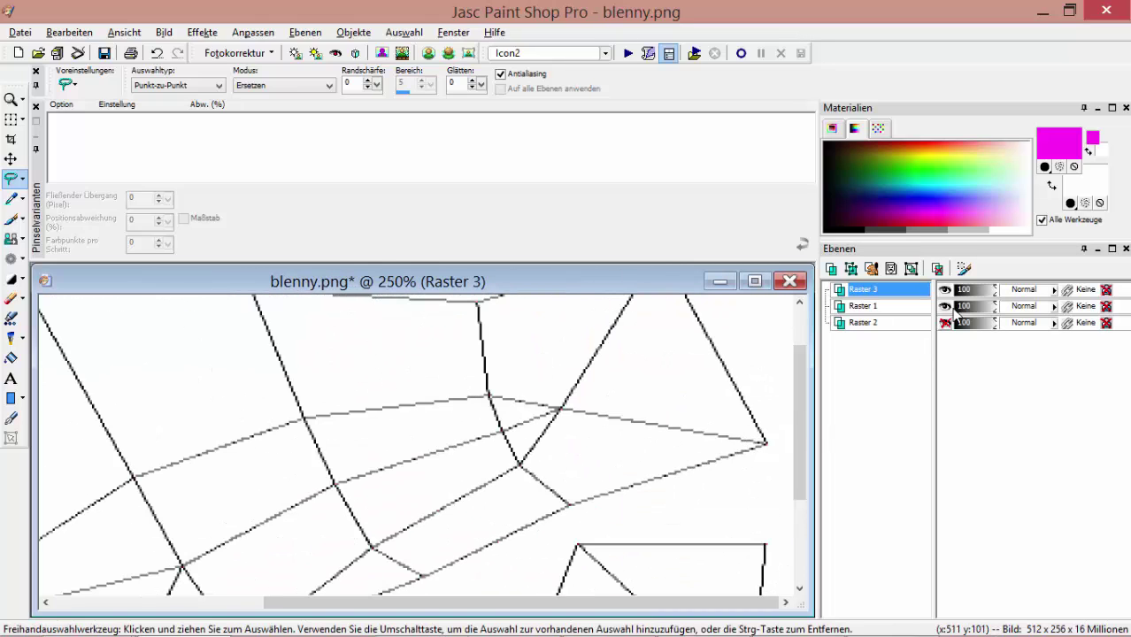
Set the UV layout layer's blend mode to Multiplikation and make the Raster 1 texture layer active.
left_click(1019, 291)
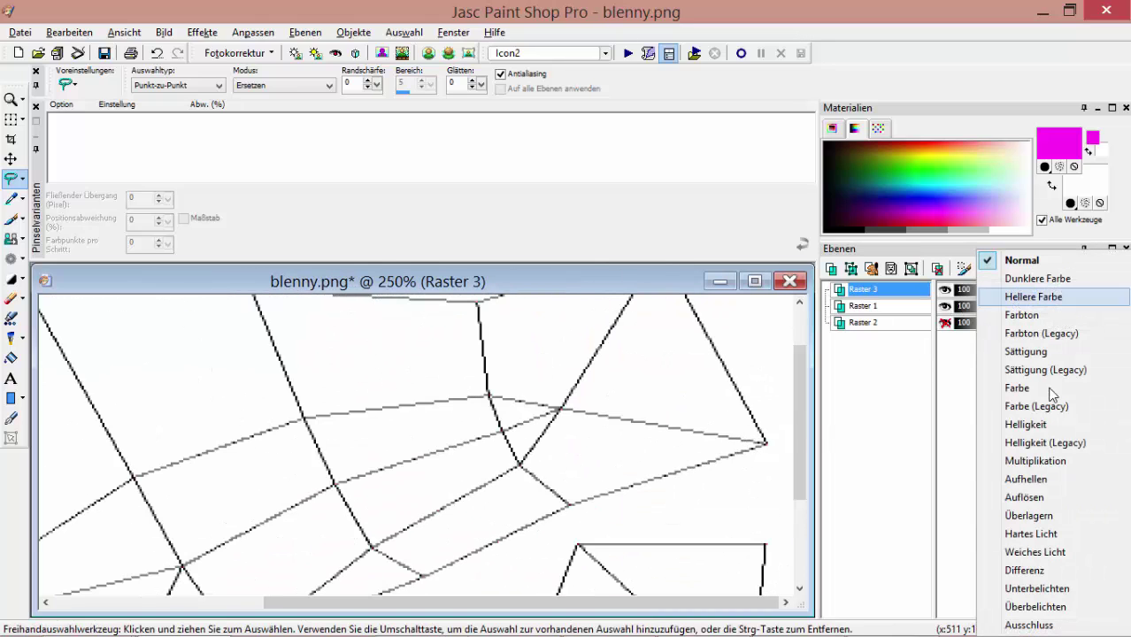
left_click(1035, 461)
left_click(863, 305)
Switch to the Eraser, undo the last erasure at the base of the lower fin, and set the hardness to 94.
scroll(283, 544, "down", 3)
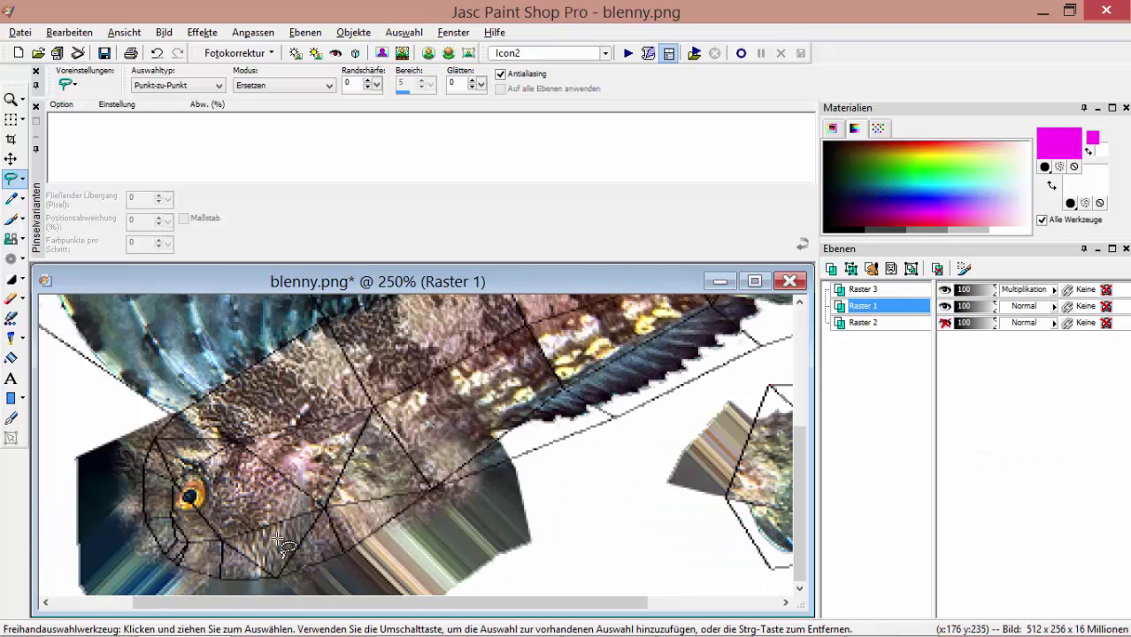
scroll(283, 545, "up", 2)
key("x")
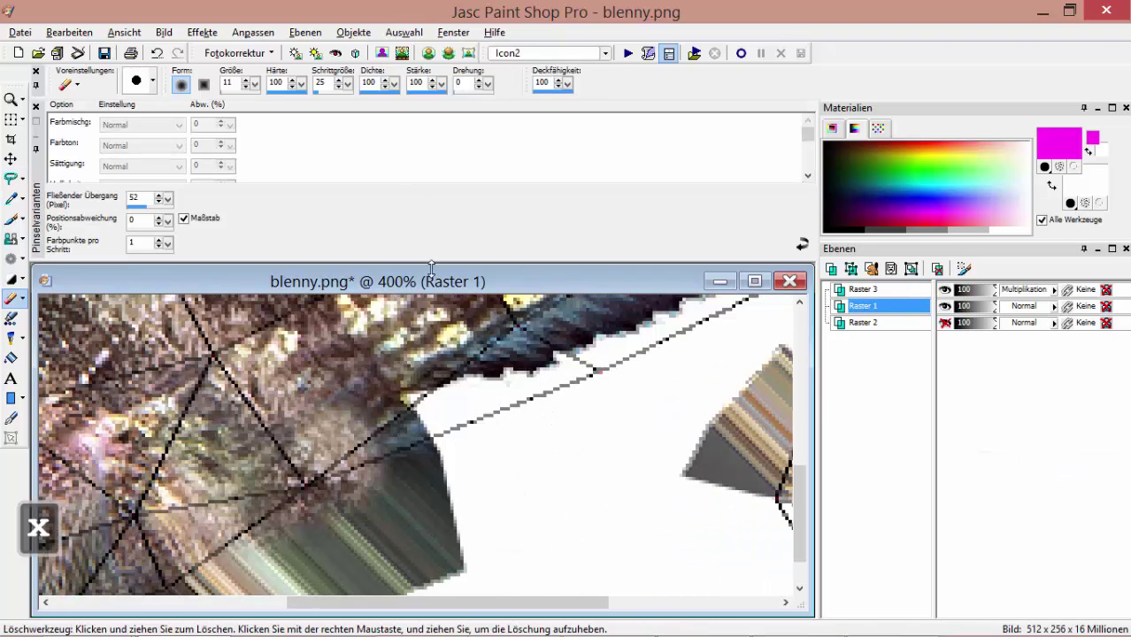
scroll(337, 504, "up", 2)
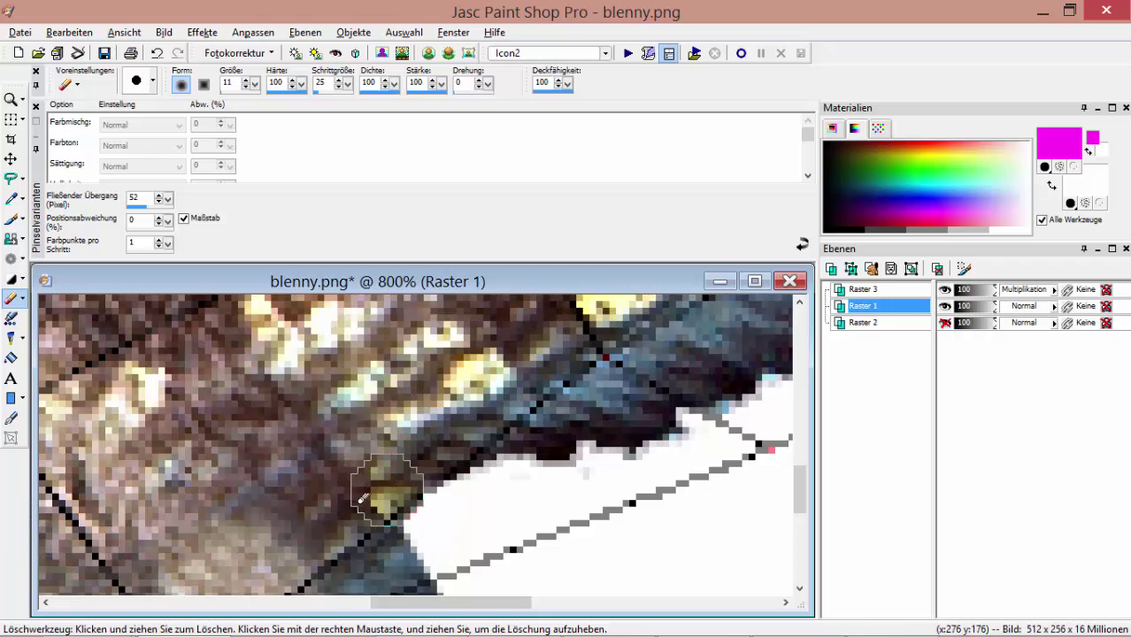
key("ctrl+z")
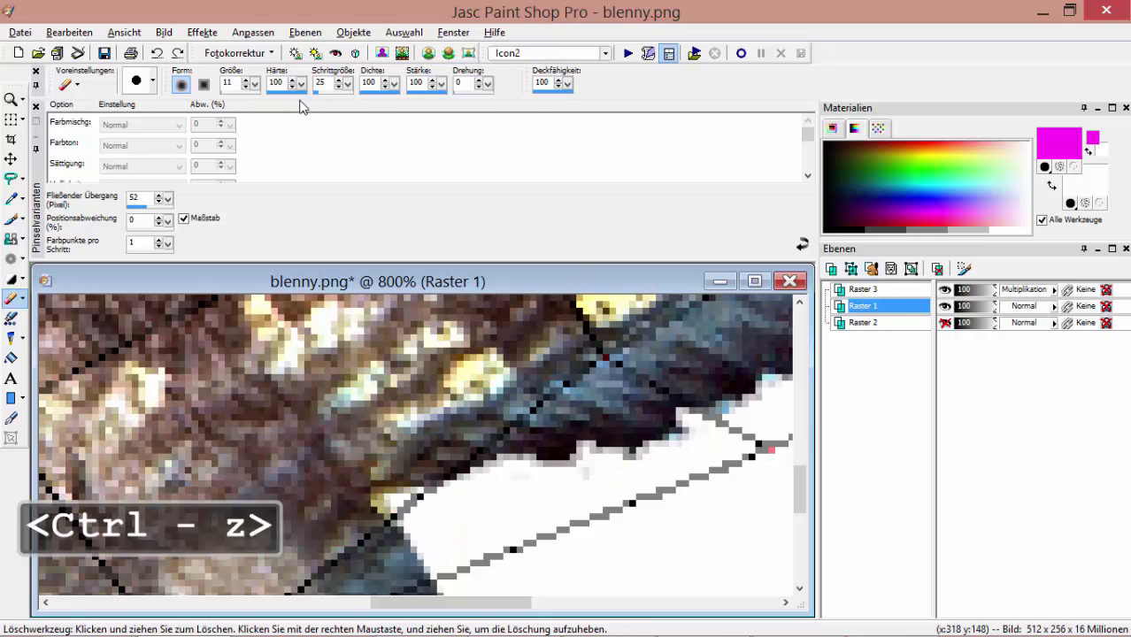
left_click(302, 92)
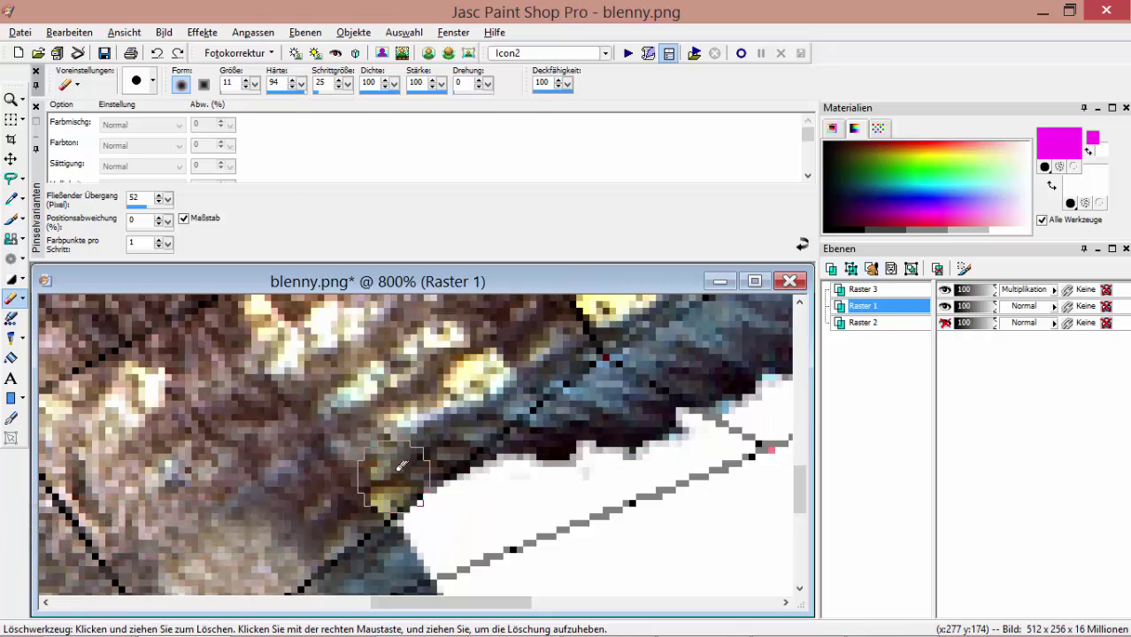
Erase the leftover background from the base of the lower fin along the belly's UV edge on Raster 1.
scroll(398, 482, "down", 1)
mouse_move(437, 490)
left_mouse_down()
mouse_move(407, 529)
mouse_move(435, 492)
left_mouse_up()
left_click(313, 537)
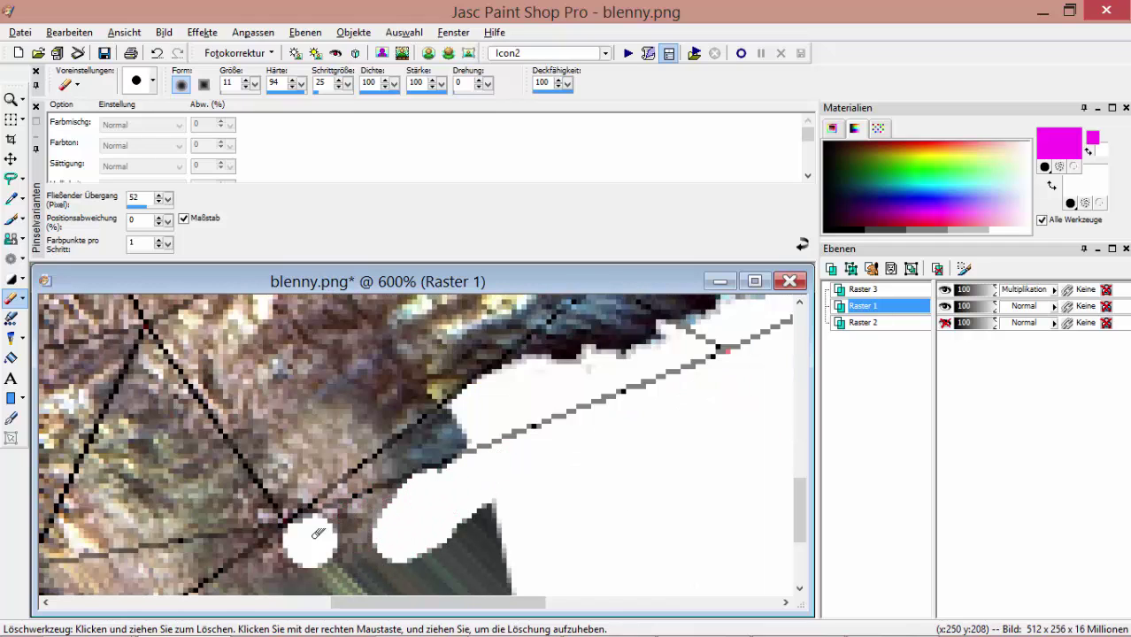
left_click(472, 423, "shift")
scroll(385, 521, "down", 1)
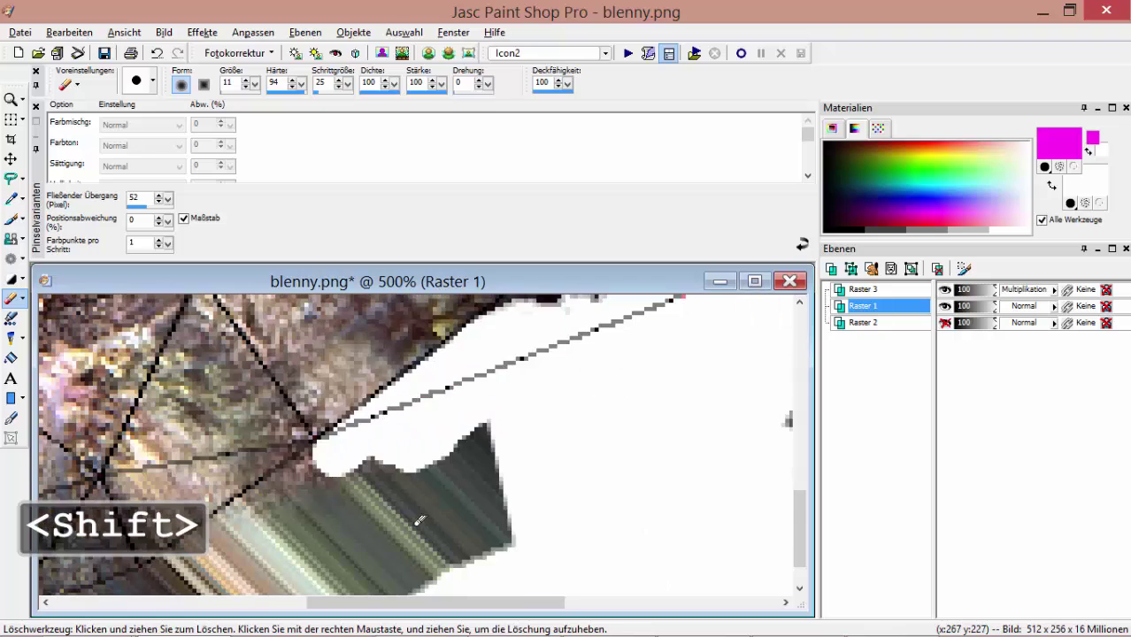
Erase the dark streaked remnants behind the belly outside the UV outline.
left_click(546, 592, "shift")
scroll(451, 535, "down", 2)
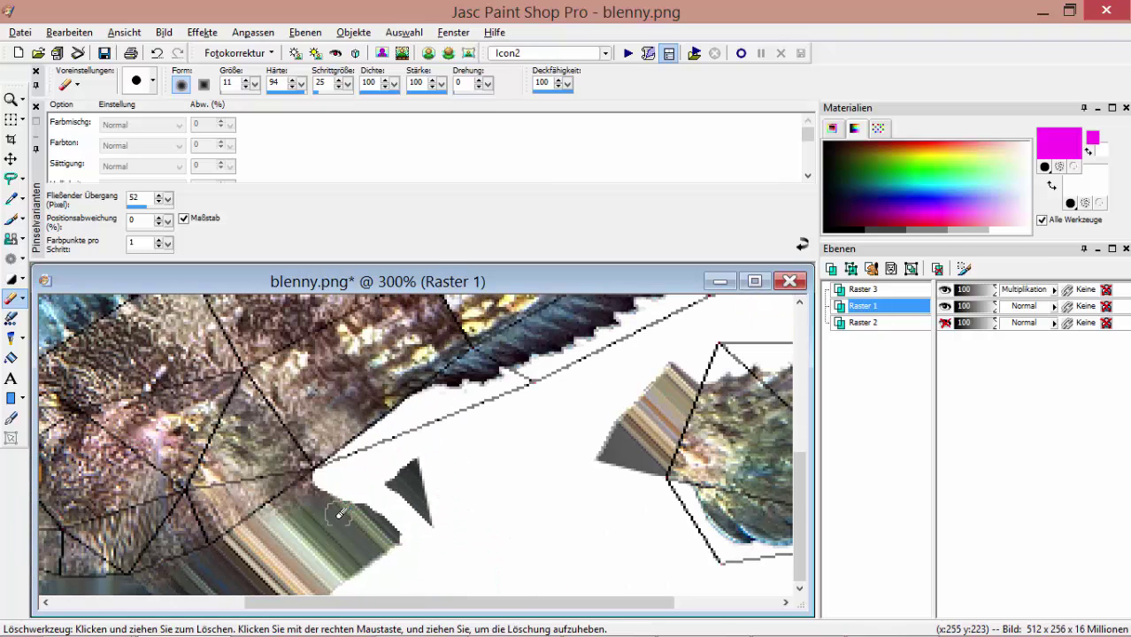
left_click(358, 551, "shift")
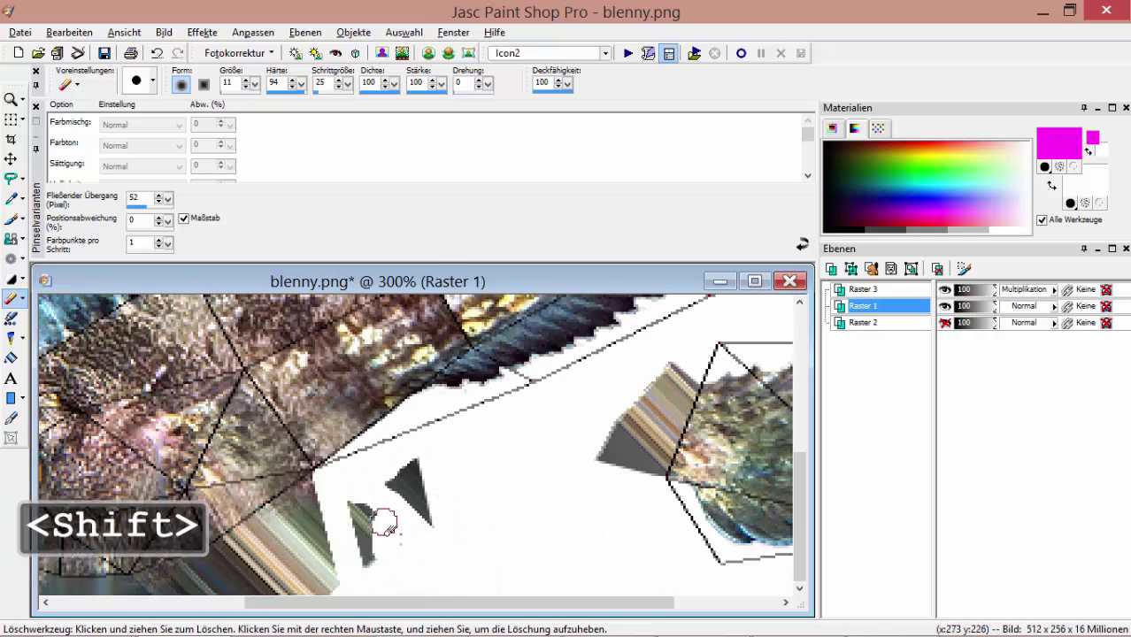
mouse_move(368, 538)
left_mouse_down()
mouse_move(361, 518)
mouse_move(384, 506)
mouse_move(425, 520)
left_mouse_up()
scroll(420, 475, "down", 1)
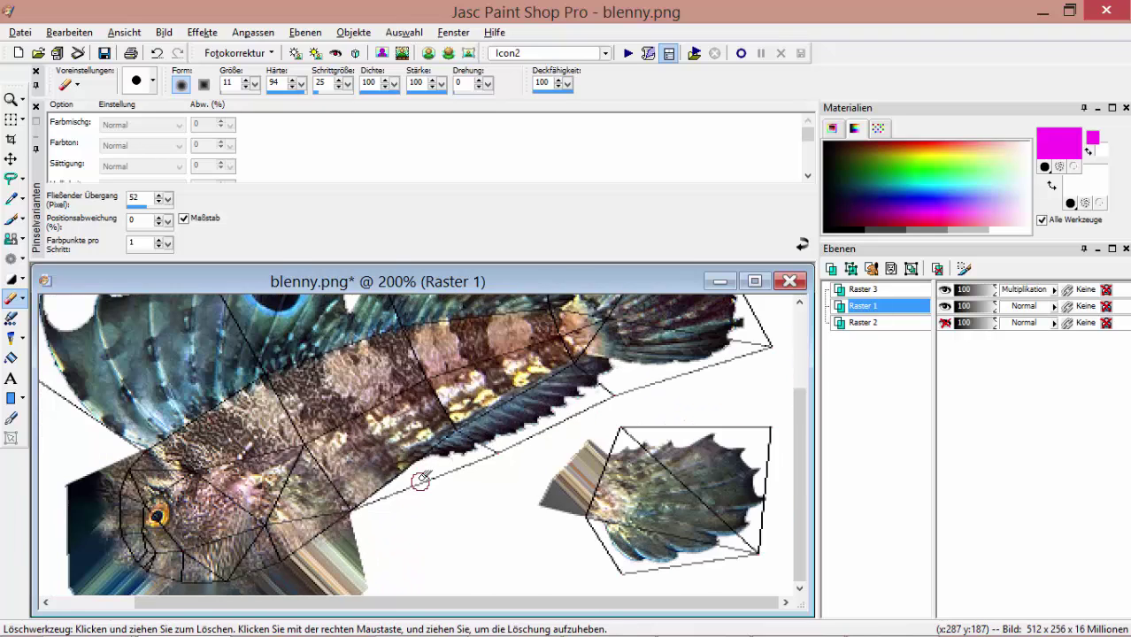
Examine the cut-out edges of the separate fin, tail, dorsal fins and head against the UV wireframe.
scroll(424, 475, "up", 1)
scroll(455, 392, "up", 1)
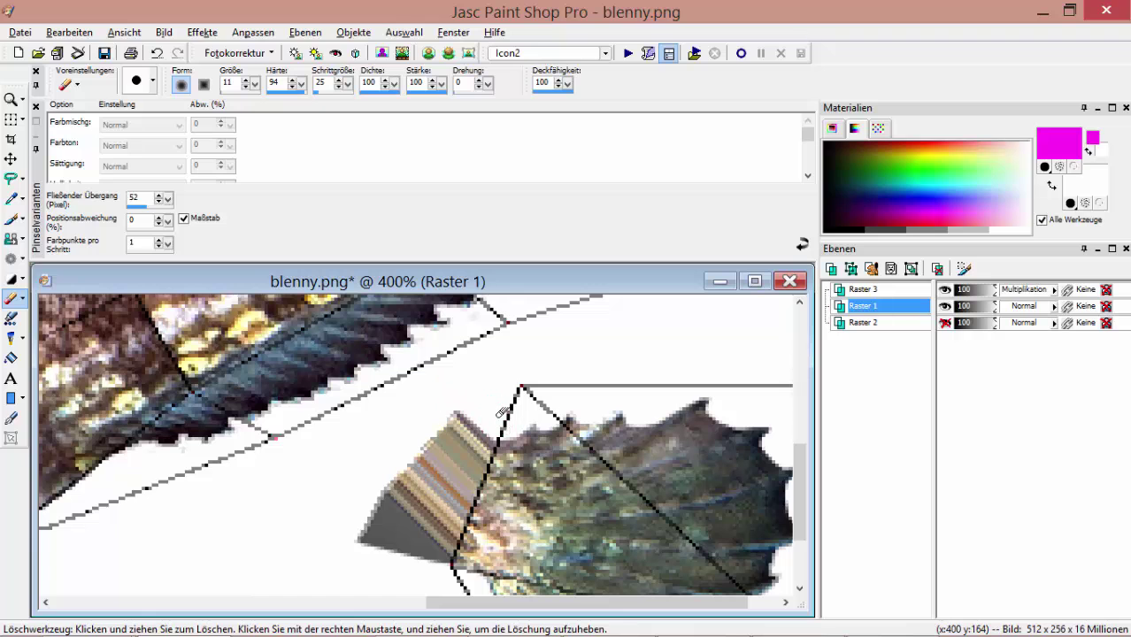
scroll(445, 403, "down", 2)
scroll(575, 396, "up", 2)
scroll(725, 531, "up", 1)
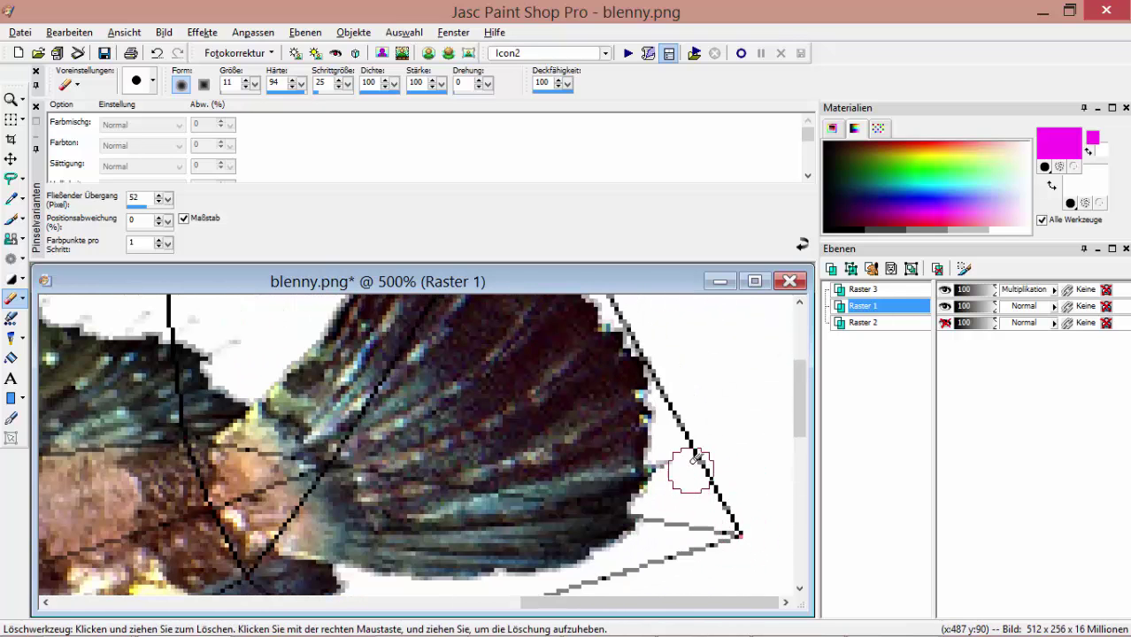
scroll(663, 354, "down", 2)
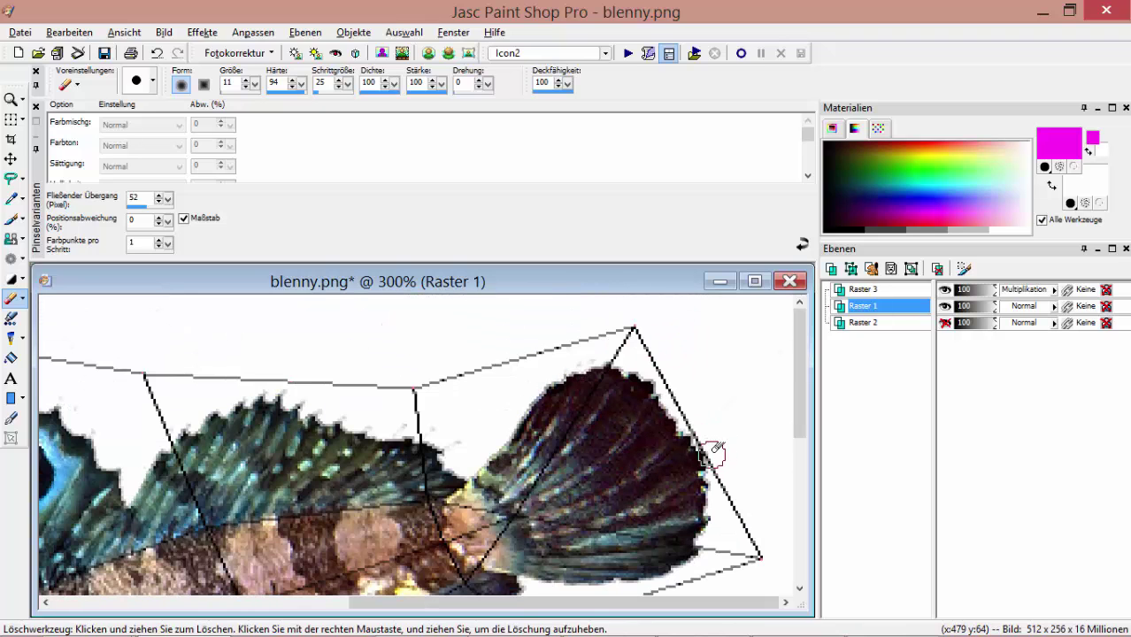
scroll(571, 425, "down", 1)
scroll(449, 328, "down", 1)
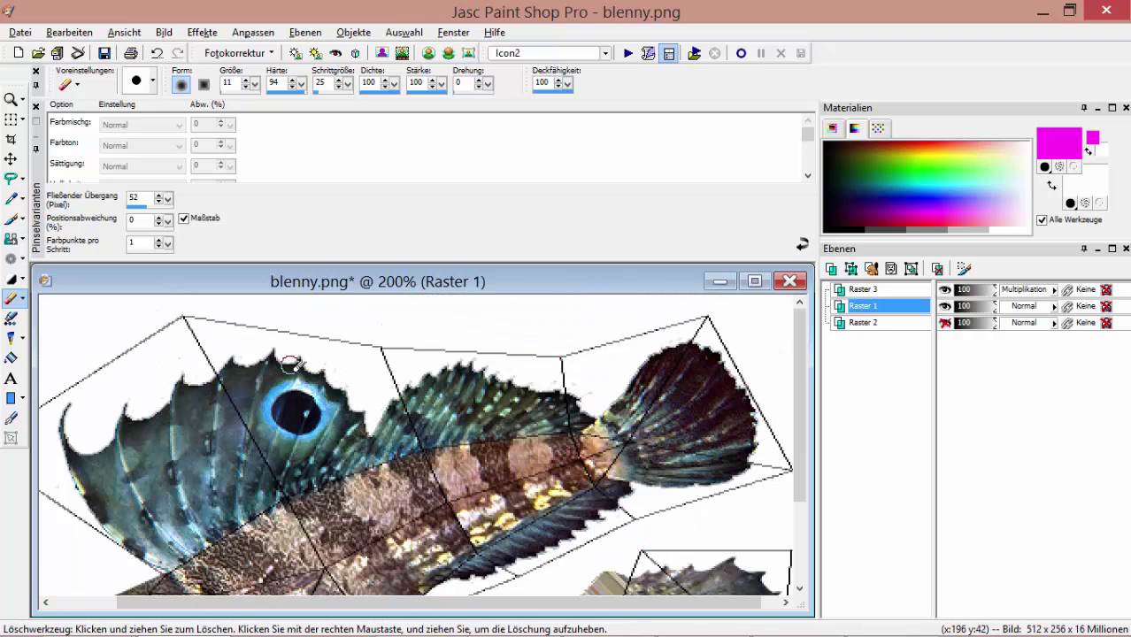
scroll(425, 386, "up", 2)
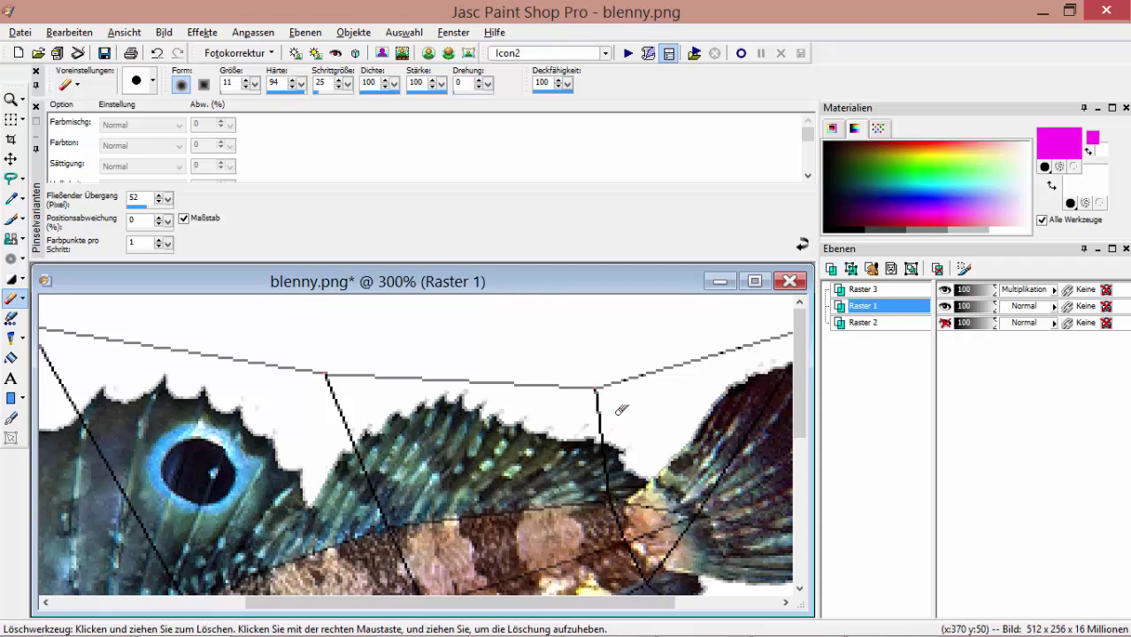
scroll(586, 415, "down", 4)
scroll(258, 400, "up", 3)
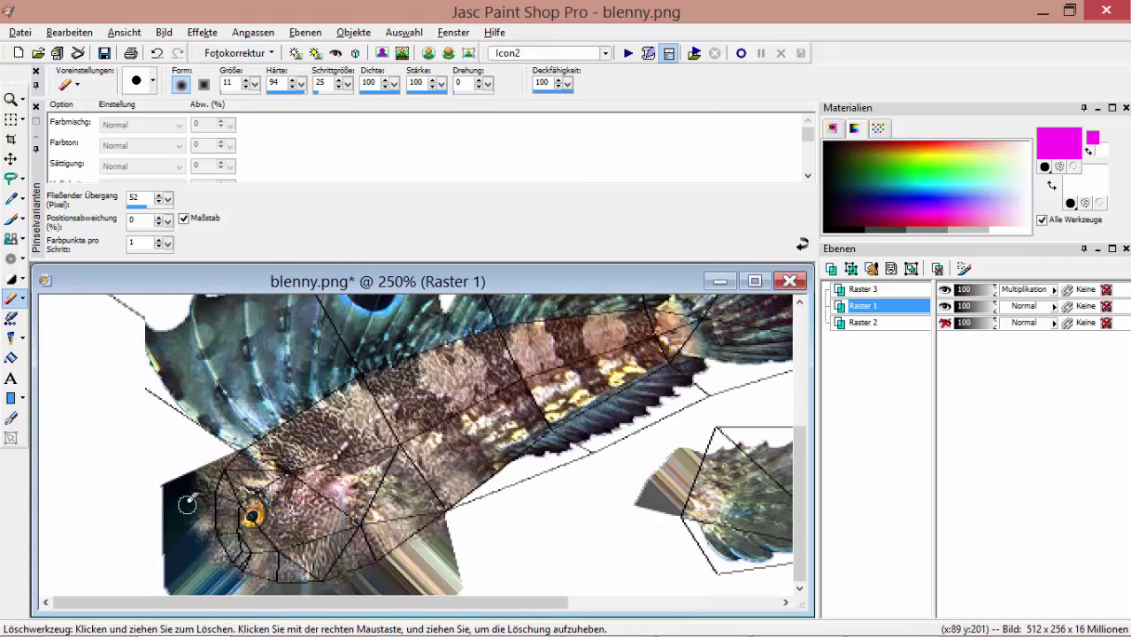
scroll(149, 443, "down", 4)
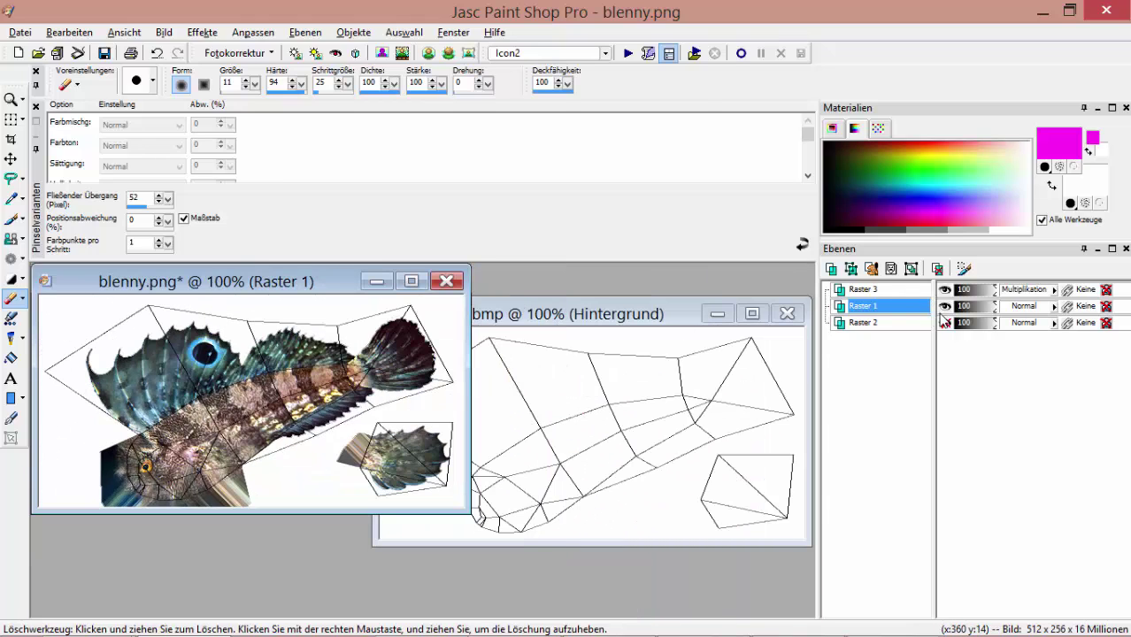
Hide Raster 2 and clone fish skin over the streaked throat and the belly edge behind the head on Raster 1.
left_click(945, 325)
scroll(334, 498, "up", 6)
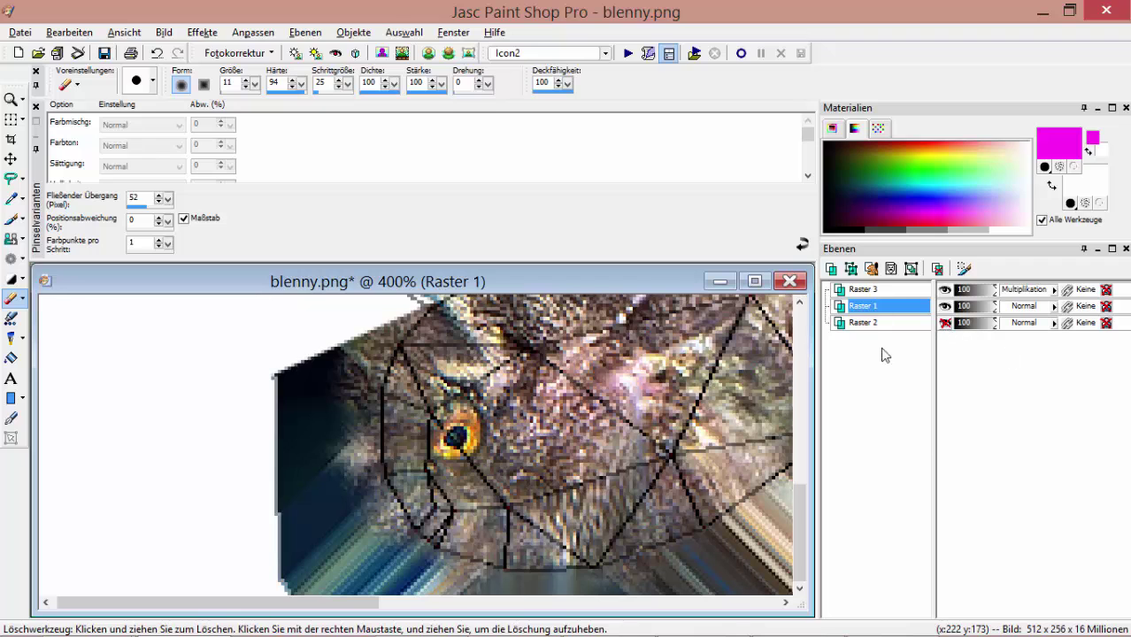
scroll(373, 382, "down", 1)
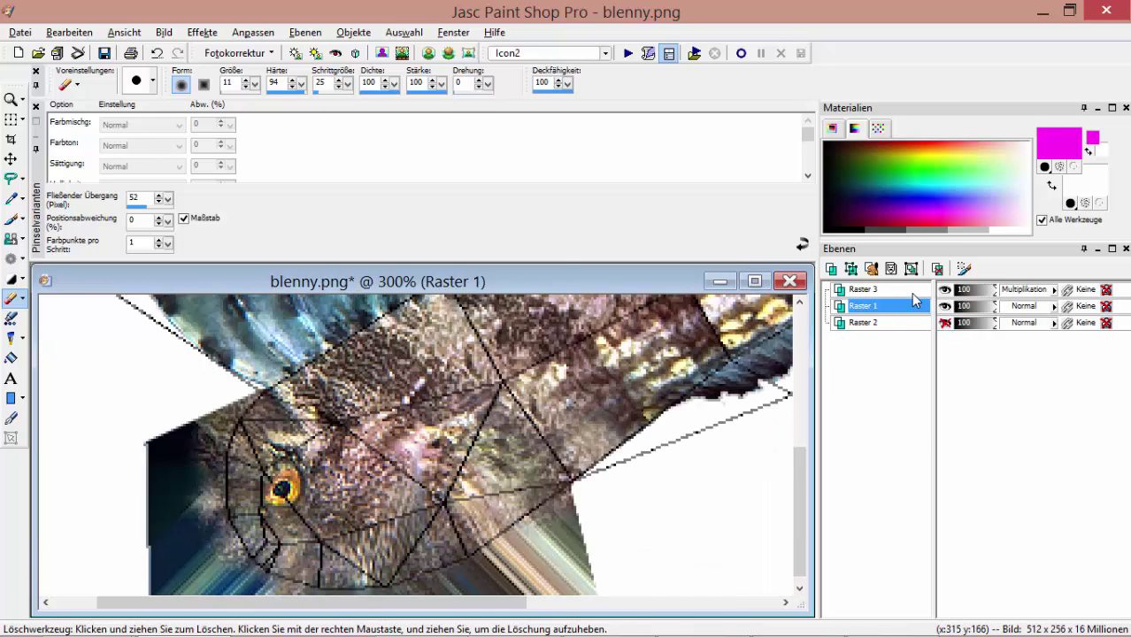
key("c")
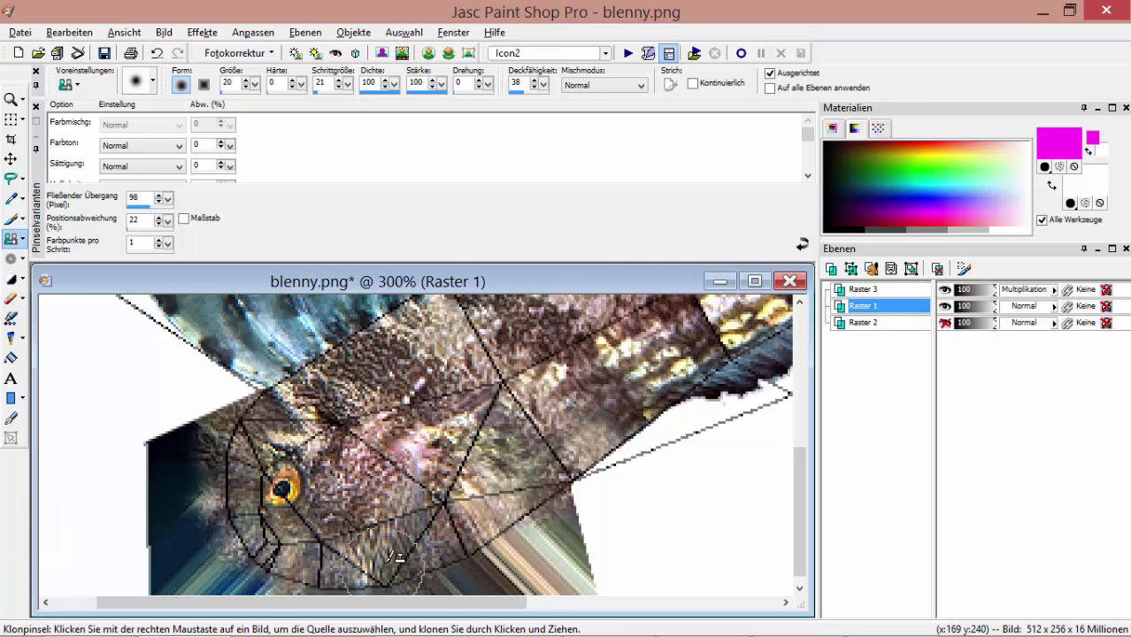
mouse_move(396, 556)
left_mouse_down()
mouse_move(509, 539)
mouse_move(534, 502)
mouse_move(489, 523)
mouse_move(520, 505)
mouse_move(539, 474)
mouse_move(589, 482)
left_mouse_up()
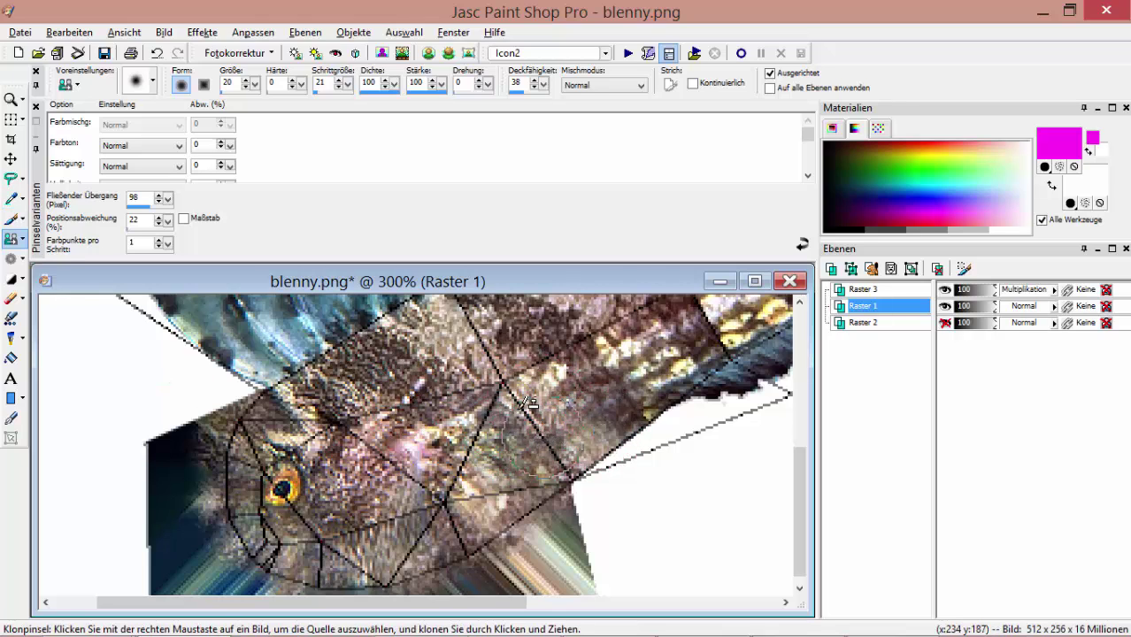
left_click_drag(383, 529, 404, 522)
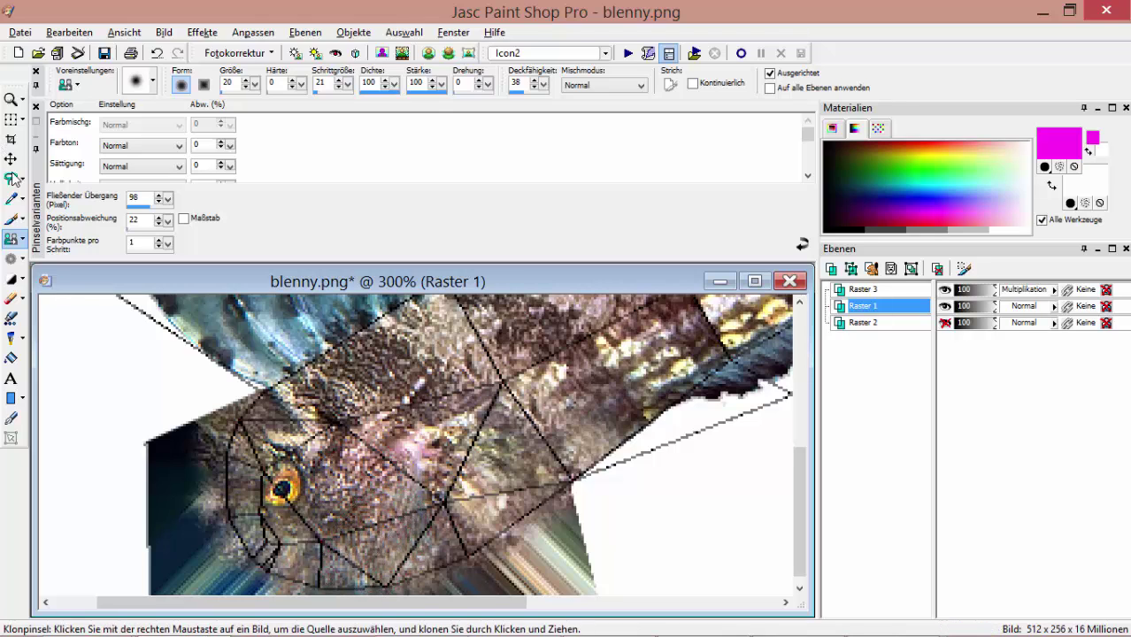
Sharpen the cloned skin along the belly, throat and lower jaw with the Sharpen brush at size 29.
left_click(22, 258)
left_click(64, 351)
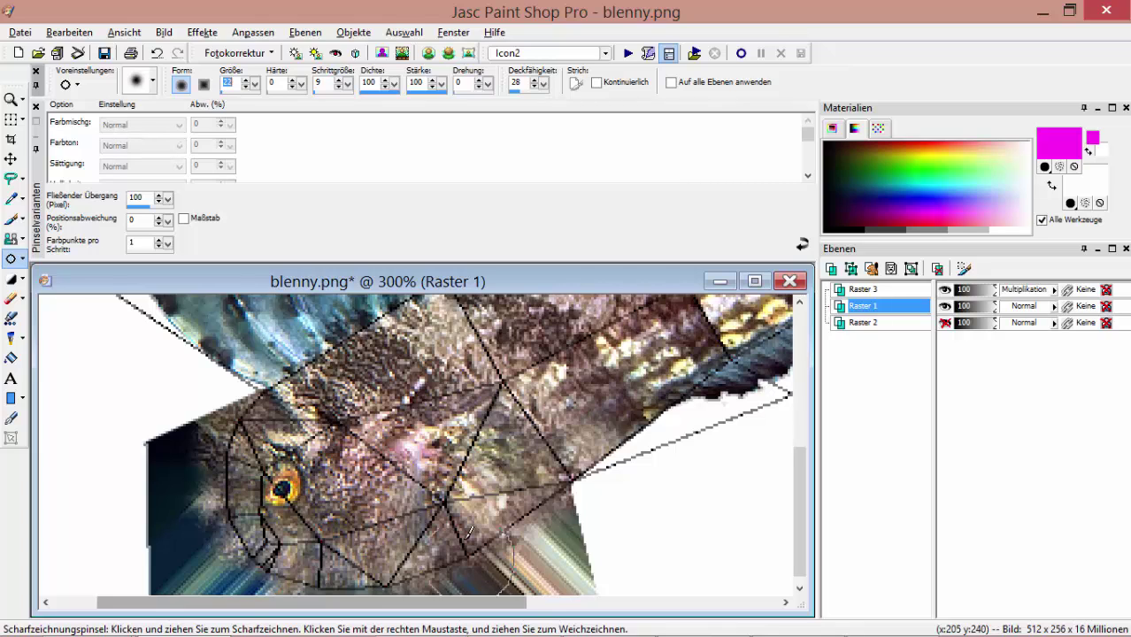
type("23")
left_click_drag(514, 486, 531, 456)
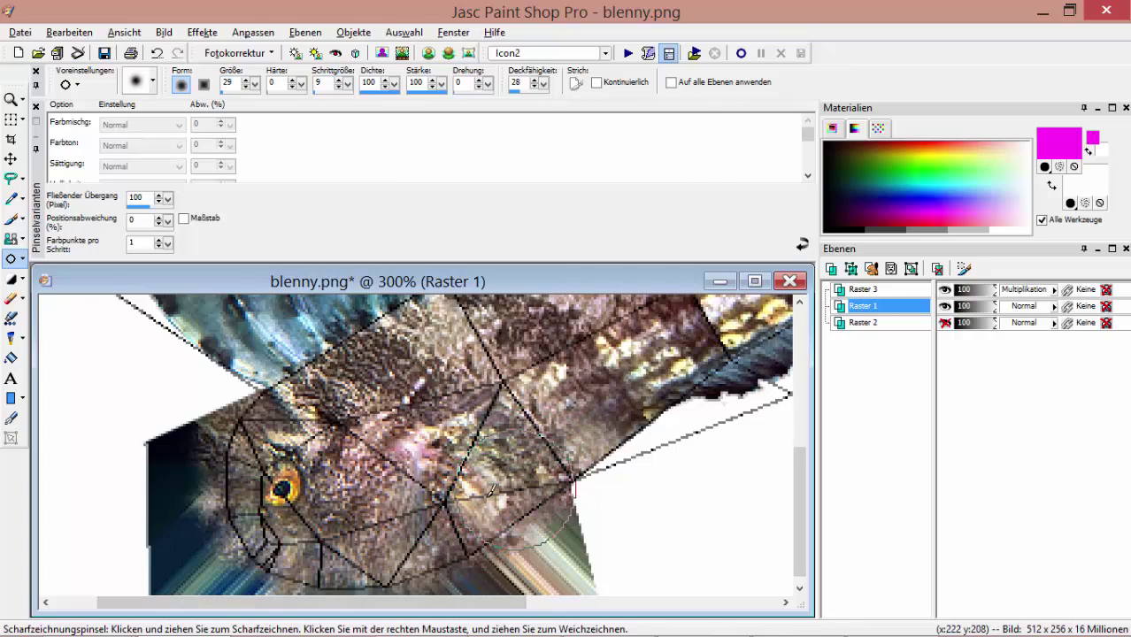
mouse_move(485, 494)
left_mouse_down()
mouse_move(468, 527)
mouse_move(566, 482)
mouse_move(603, 429)
left_mouse_up()
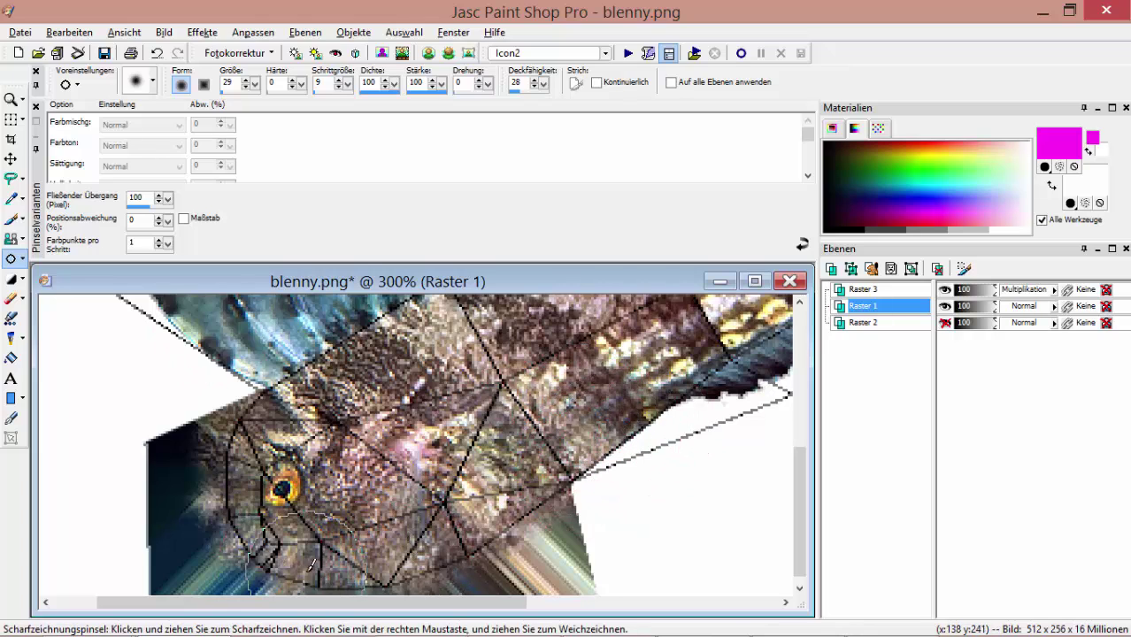
left_click_drag(307, 570, 277, 560)
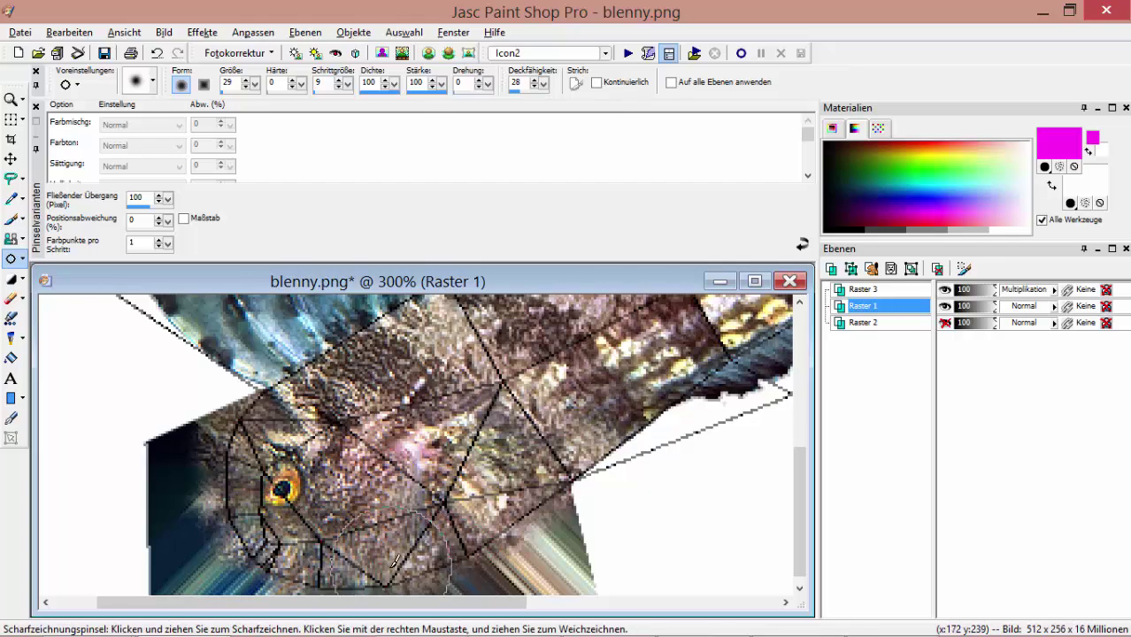
scroll(541, 454, "down", 1)
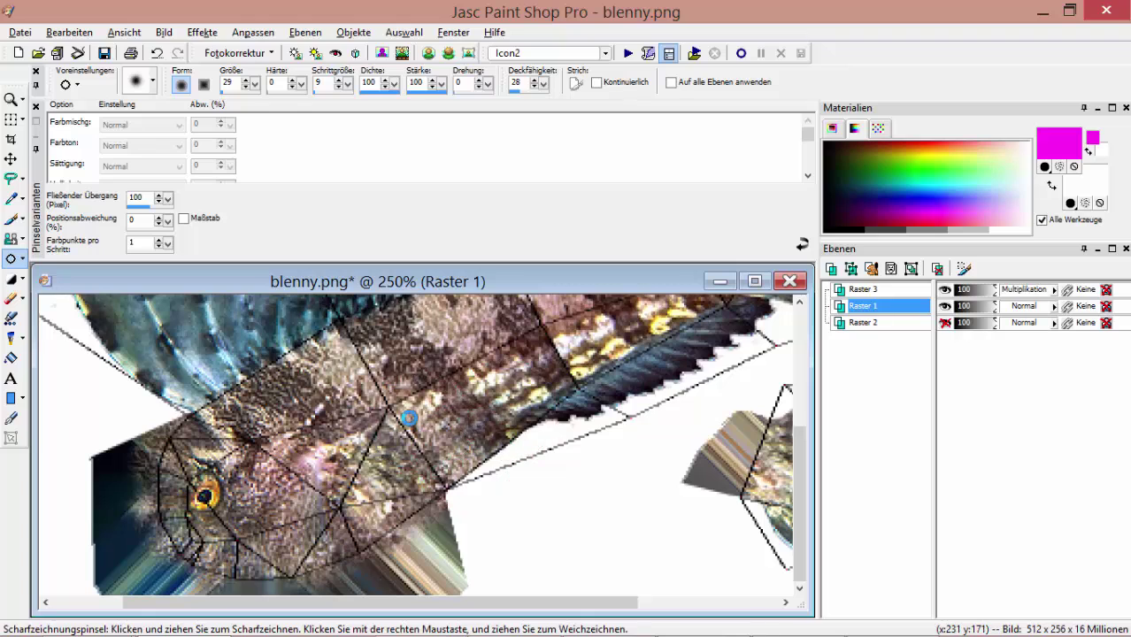
scroll(307, 416, "down", 1)
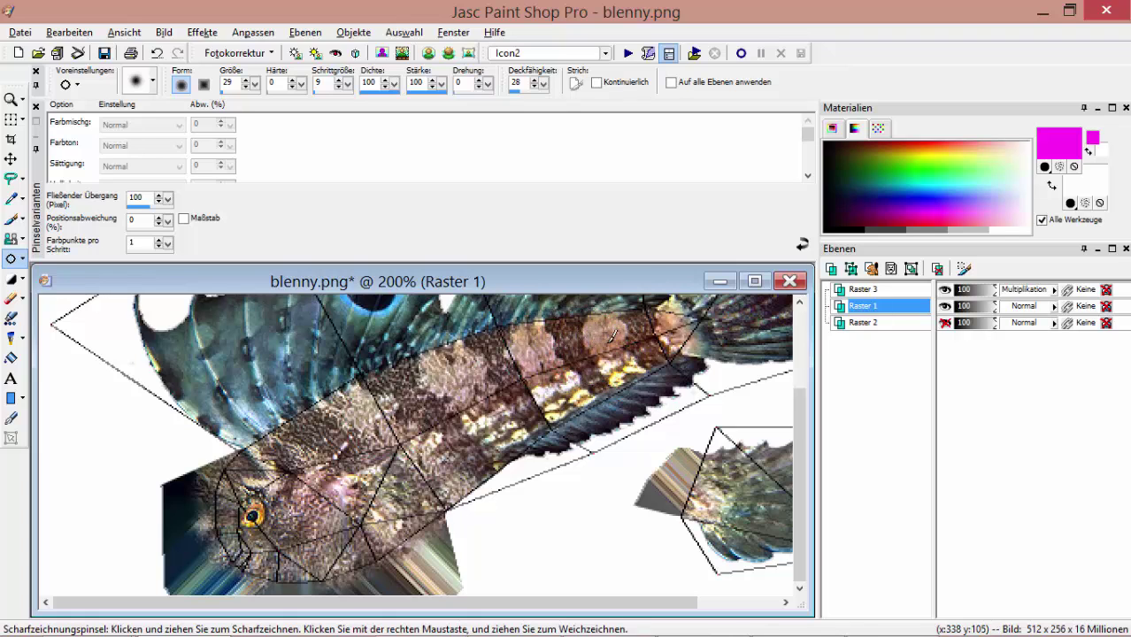
scroll(601, 369, "down", 1)
scroll(266, 434, "up", 2)
scroll(309, 465, "down", 1)
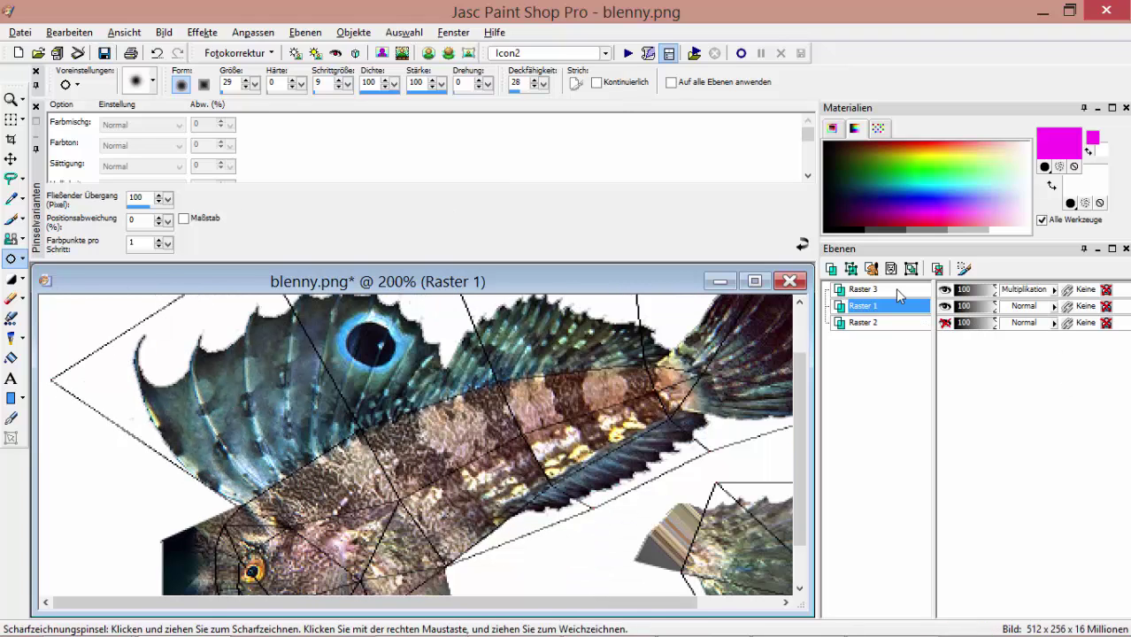
Hide the UV wireframe layer Raster 3, save blenny.png, switch to Blender and reload the texture image.
left_click(944, 289)
left_click(105, 53)
left_click(211, 626)
mouse_move(84, 619)
left_click(292, 527)
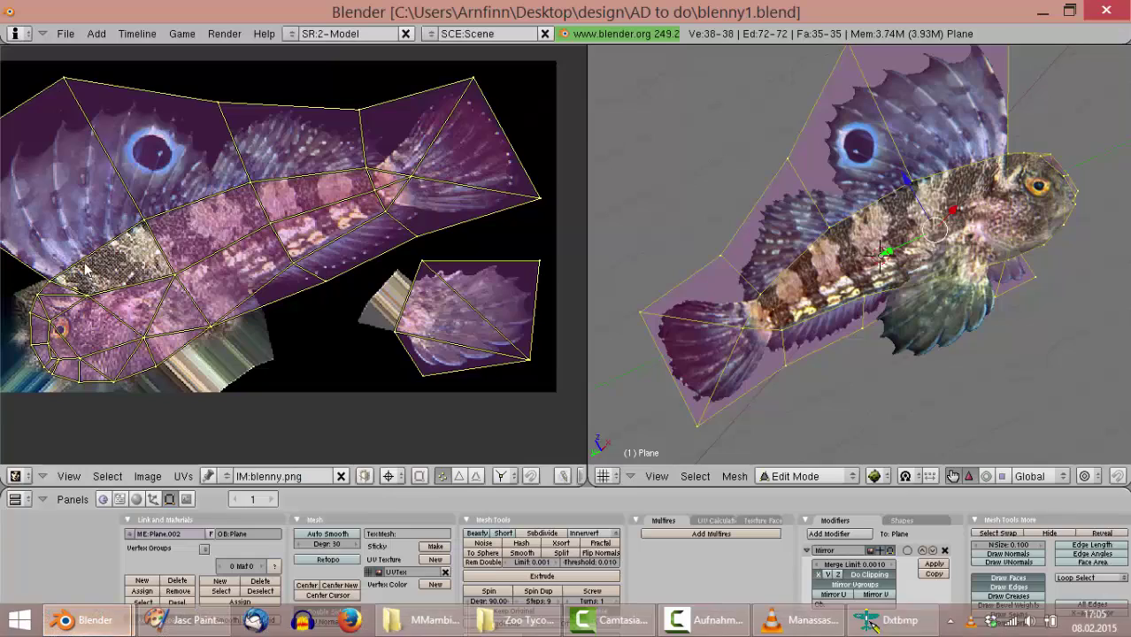
left_click(147, 476)
left_click(190, 412)
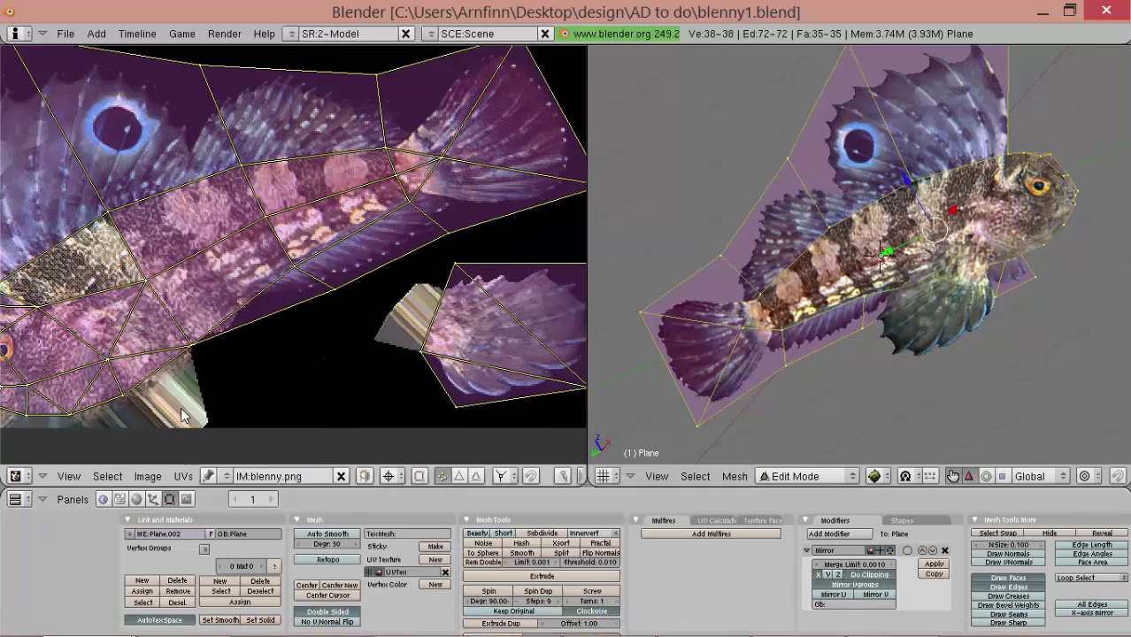
Leave Edit Mode and examine the retextured fish model from the side and the front along with the full texture.
key("Tab")
key("a")
middle_click_drag(967, 250, 945, 278)
key("KP_3")
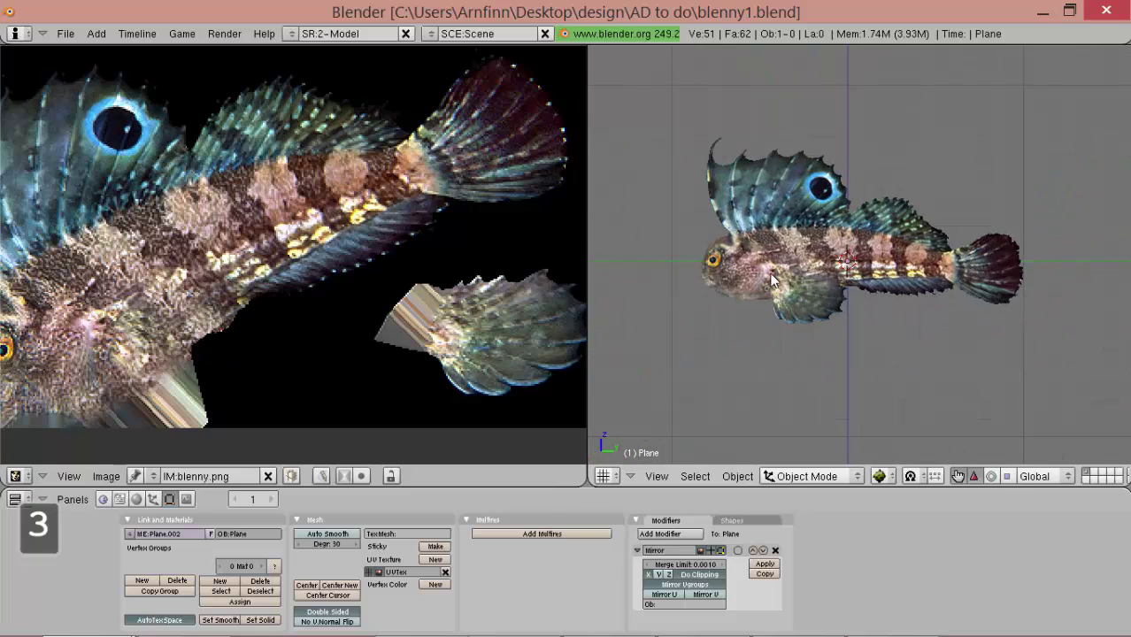
left_click_drag(773, 280, 807, 267, "alt+shift")
right_click_drag(807, 267, 834, 291)
right_click(834, 291)
scroll(739, 304, "up", 3)
left_click_drag(740, 304, 789, 283, "alt+shift")
scroll(779, 273, "up", 3)
key("a")
middle_click_drag(758, 262, 946, 296)
scroll(950, 291, "down", 3)
left_click_drag(950, 291, 914, 299, "alt+shift")
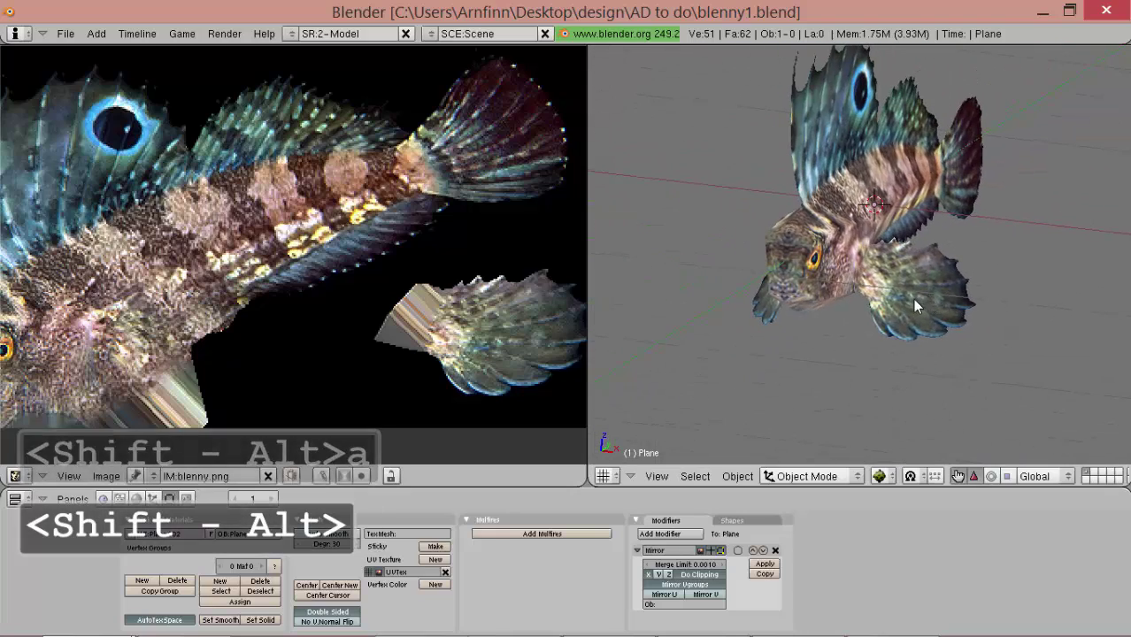
scroll(451, 361, "down", 2)
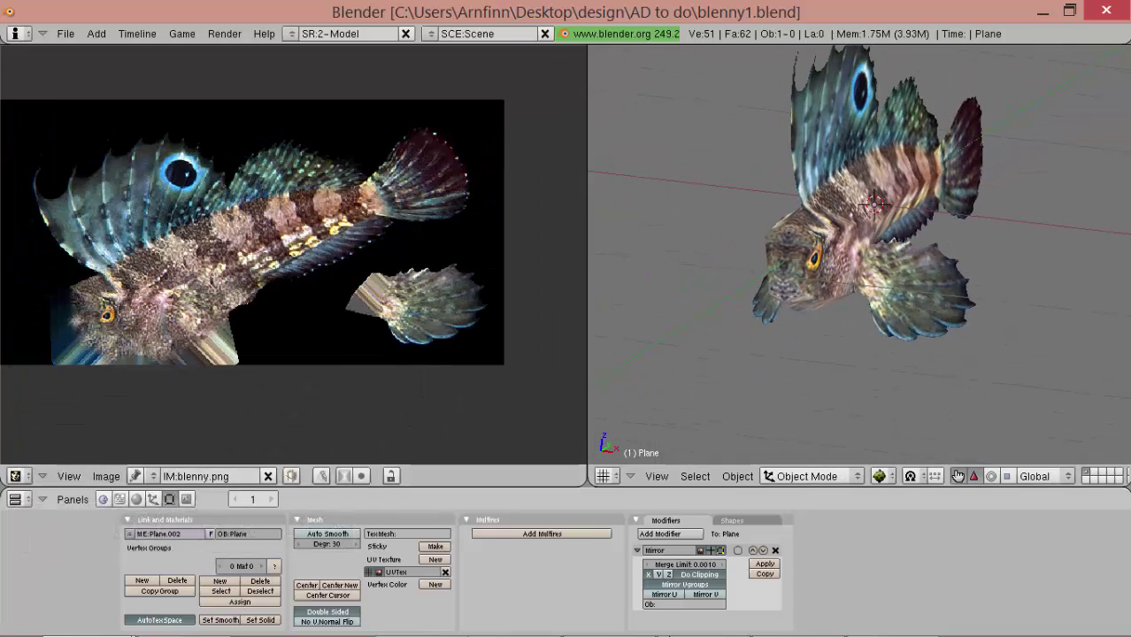
Switch to Paint Shop Pro, sample a brown from the fish's head above the eye, and lock Raster 1's transparency.
mouse_move(263, 620)
left_click(217, 627)
scroll(604, 324, "down", 2)
scroll(604, 325, "up", 3)
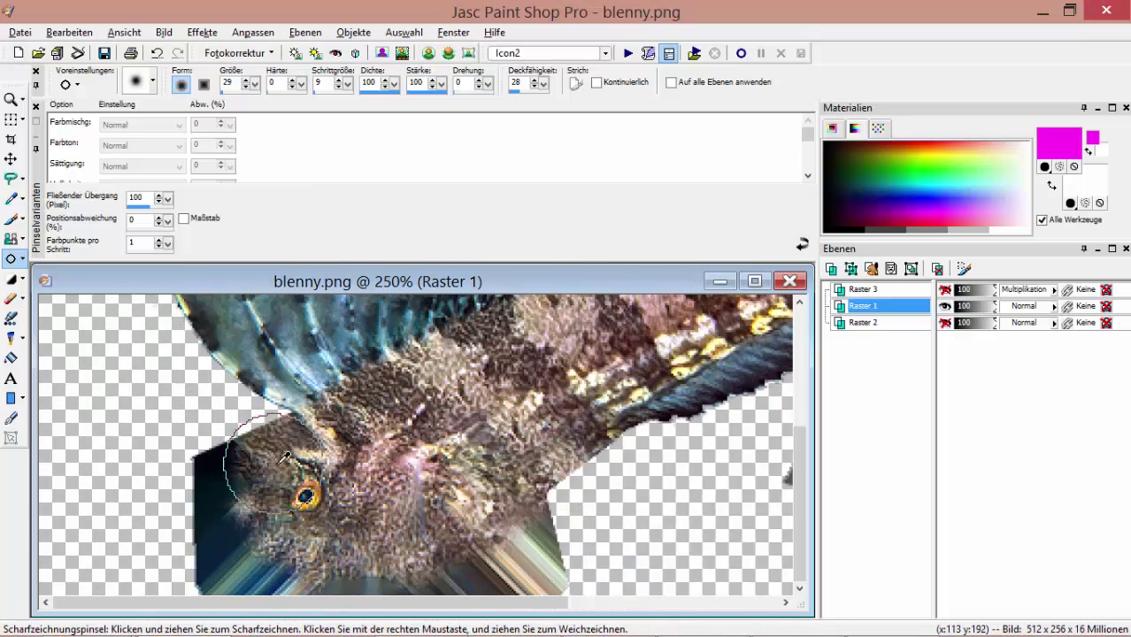
left_click(284, 452, "ctrl")
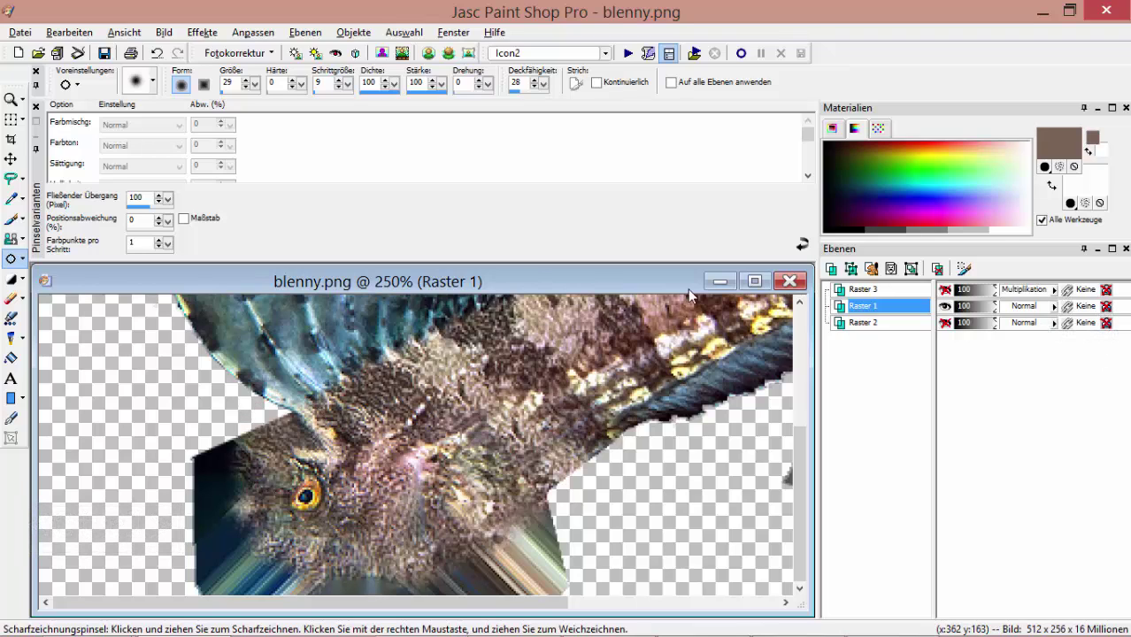
key("b")
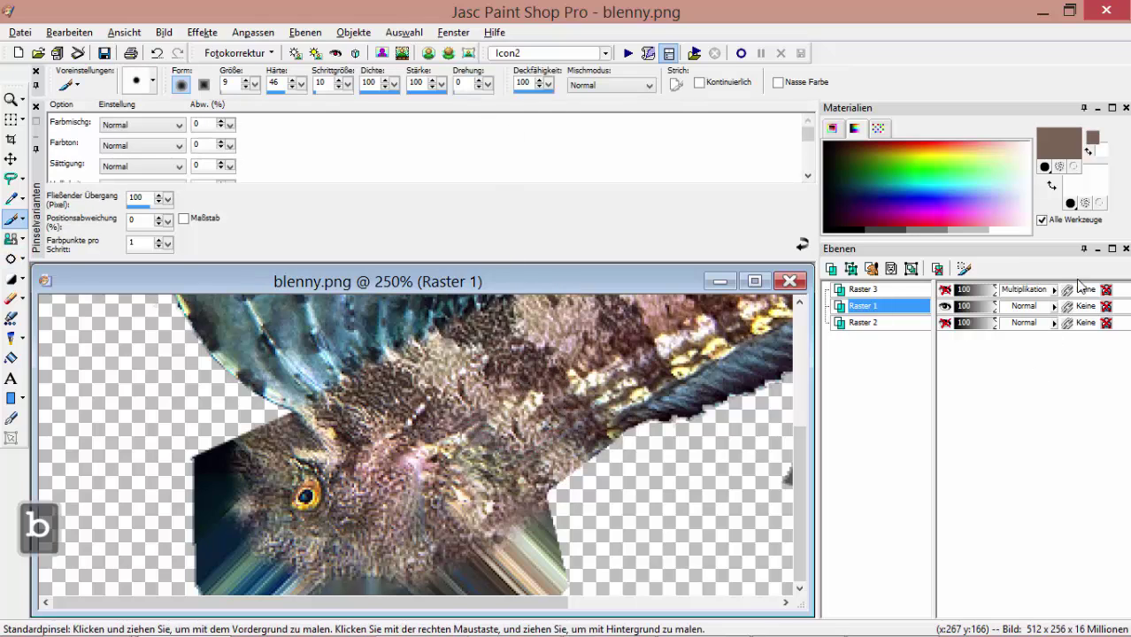
left_click(1106, 307)
Set the Paintbrush to blend mode Farbe, size 15 and hardness 0, and undo the trial stroke beside the head.
left_click(611, 85)
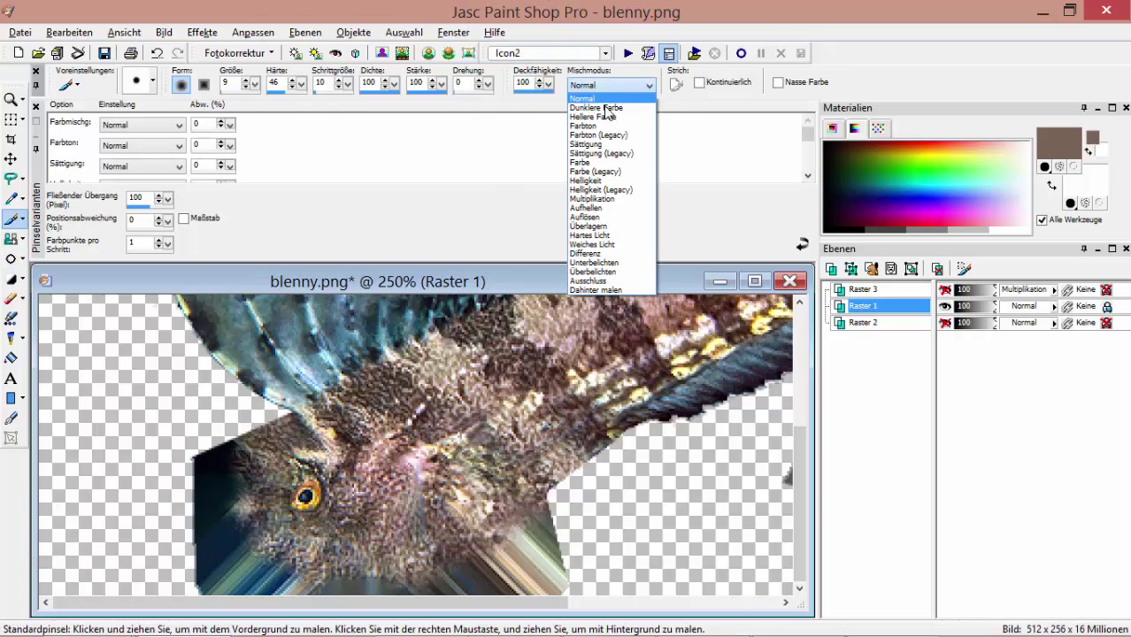
left_click(602, 150)
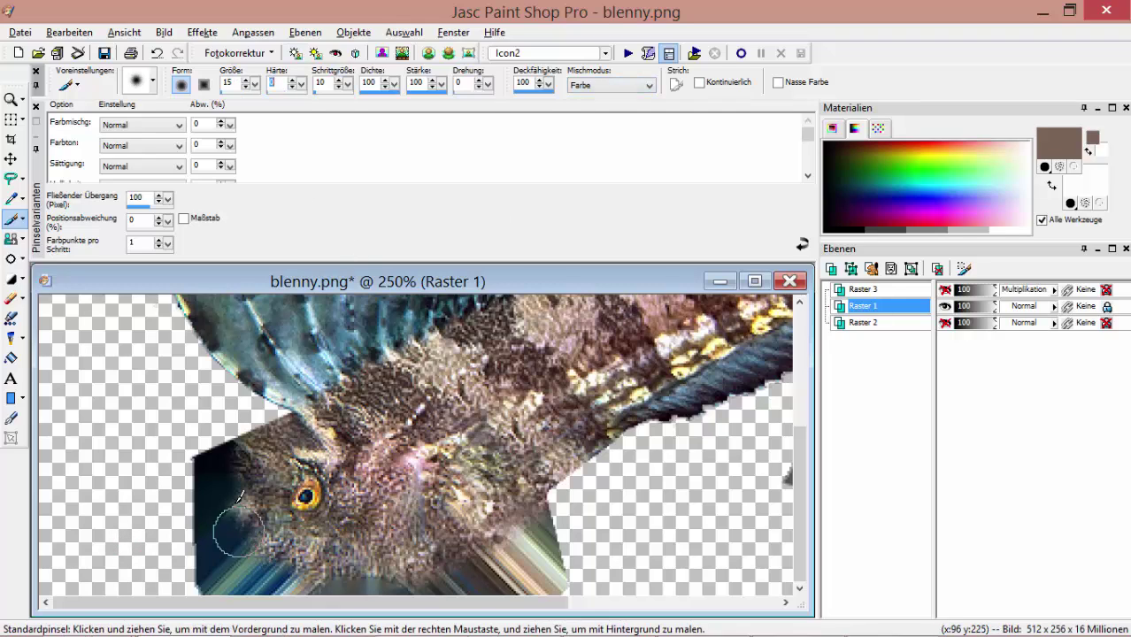
key("ctrl+z")
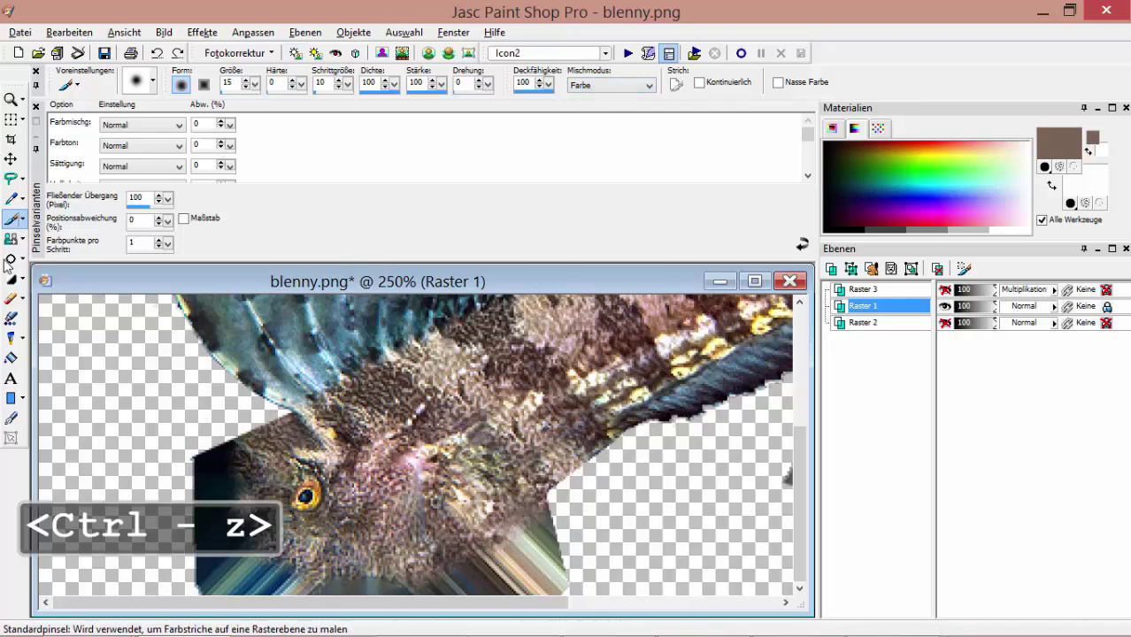
Adjust the brightness of the dark area in front of the head and the streaks behind the throat with the Lighten/Darken brush at size 27.
left_click(11, 279)
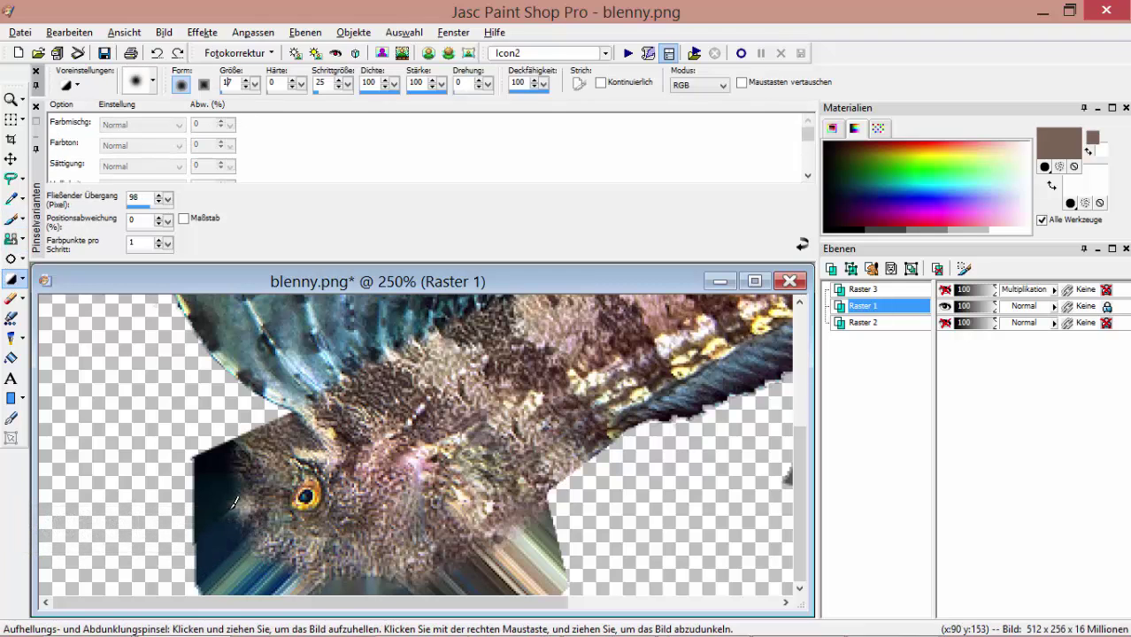
key("ctrl+z")
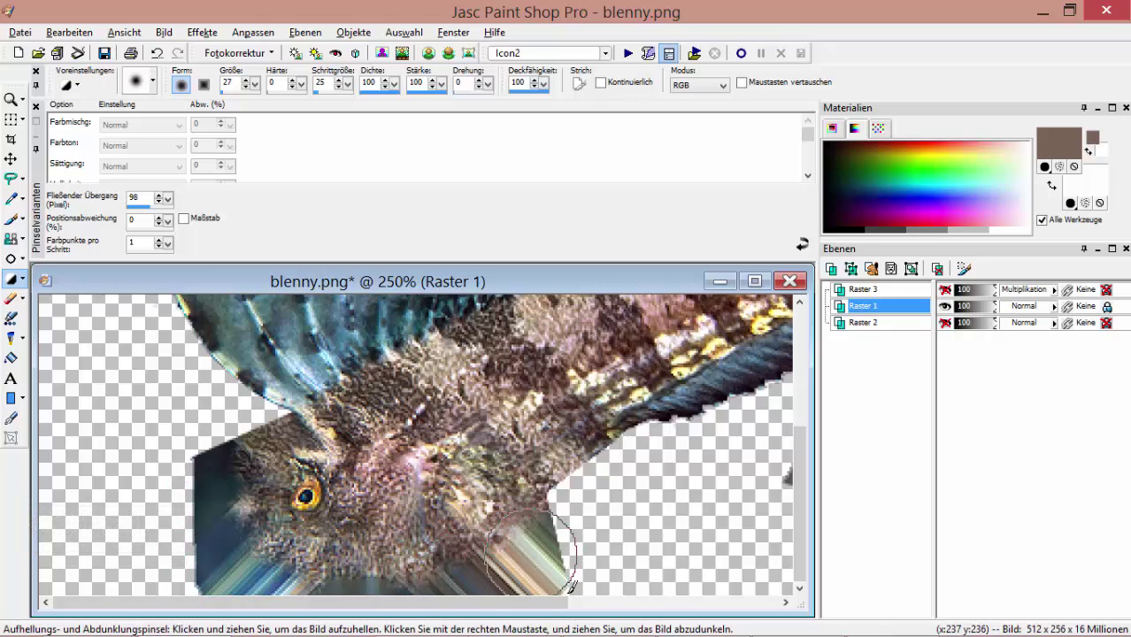
right_click_drag(539, 570, 571, 594)
mouse_move(139, 365)
left_mouse_down()
mouse_move(212, 434)
mouse_move(189, 478)
mouse_move(217, 469)
mouse_move(196, 529)
mouse_move(214, 570)
left_mouse_up()
Tint the bluish areas in front of and below the head with sampled skin colours, using the Paintbrush at size 30 and opacity 46.
key("b")
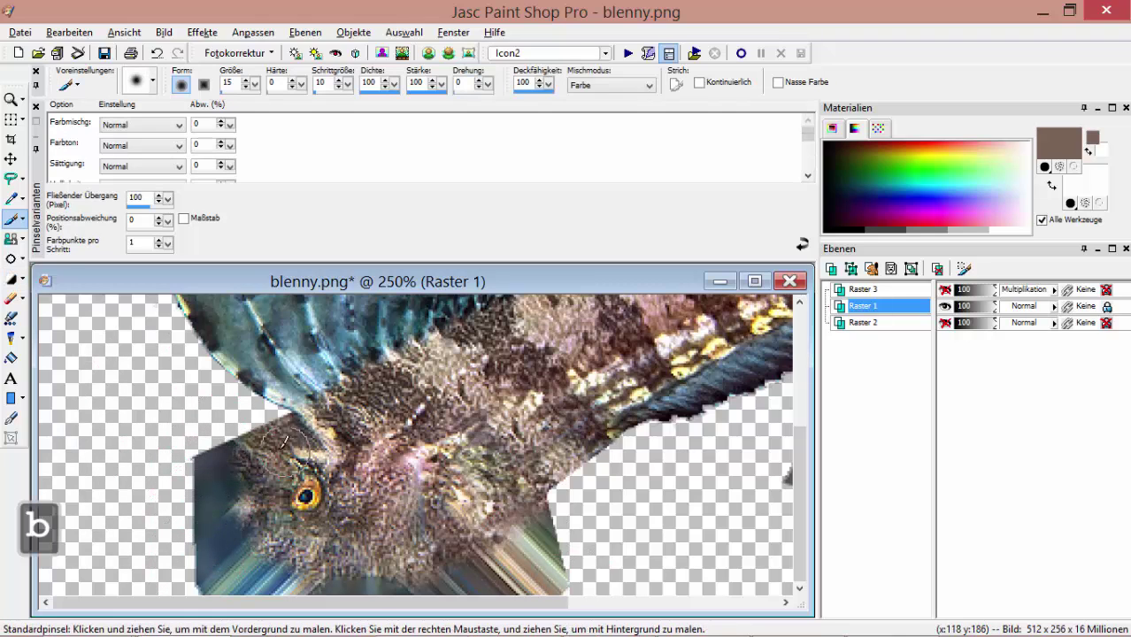
left_click(265, 474, "ctrl")
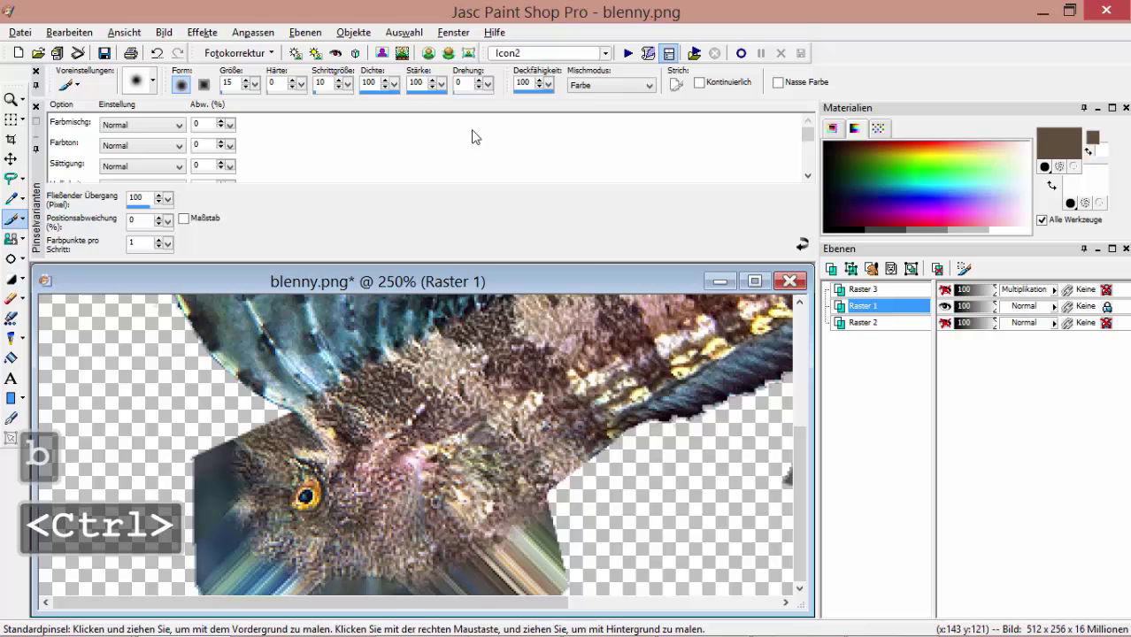
left_click(532, 91)
left_click(222, 91)
scroll(351, 404, "up", 2)
mouse_move(198, 476)
left_mouse_down()
mouse_move(213, 499)
mouse_move(217, 448)
left_mouse_up()
left_click_drag(218, 448, 222, 569)
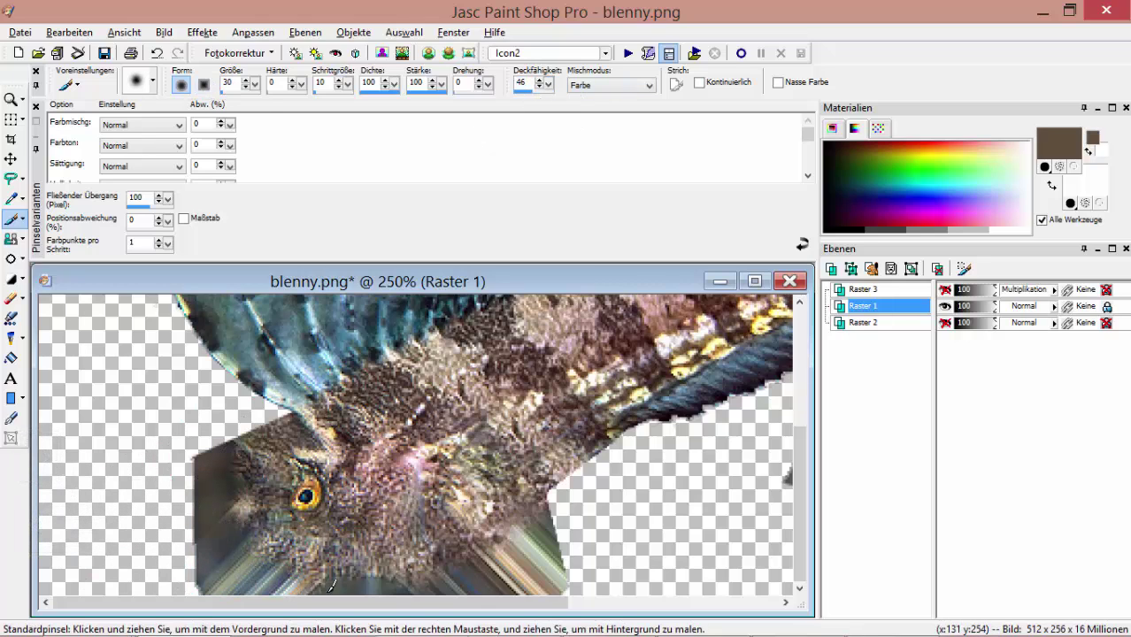
left_click(279, 536, "ctrl")
left_click_drag(251, 555, 229, 554)
left_click(319, 534, "ctrl")
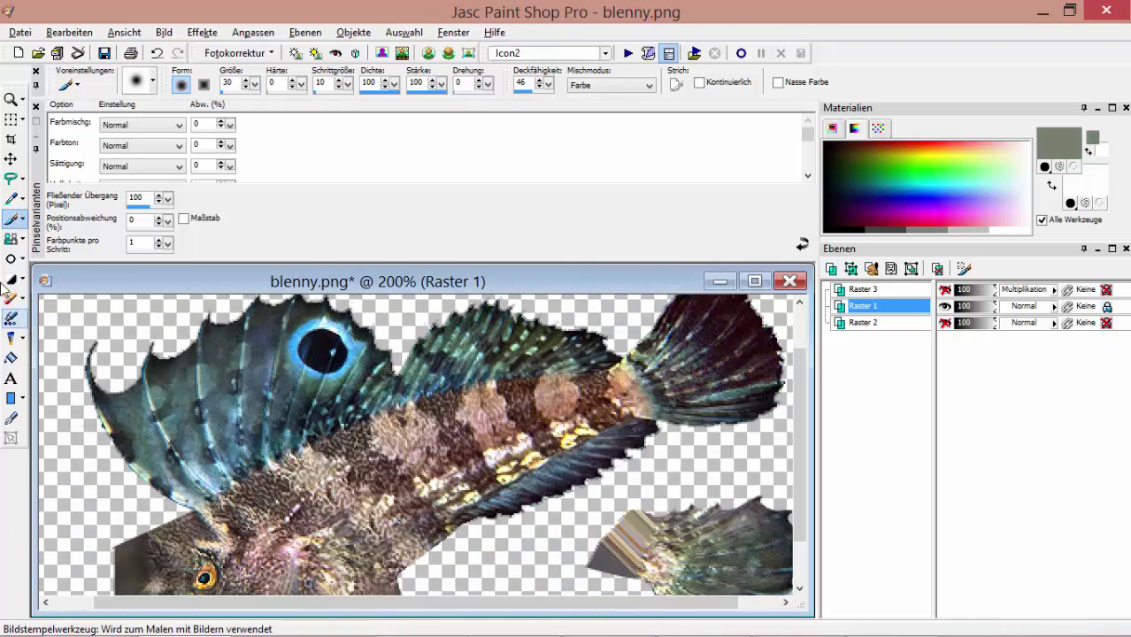
Sample a dark grey-brown from the head above the eye and add a raster layer directly above Raster 2.
left_click(11, 278)
scroll(166, 548, "up", 2)
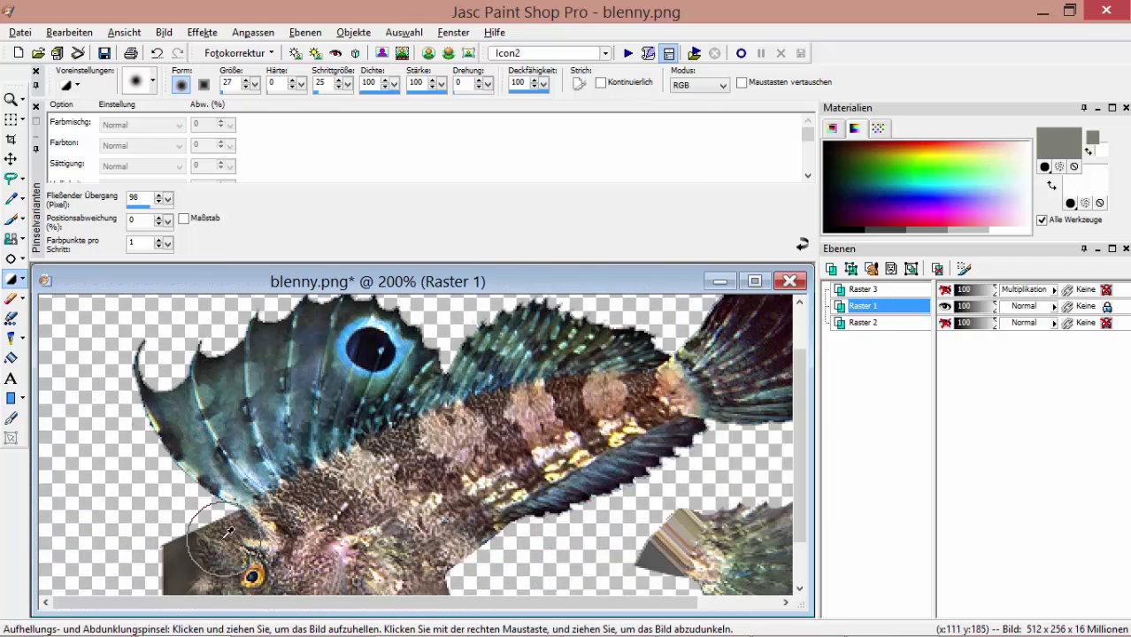
left_click(227, 530, "ctrl")
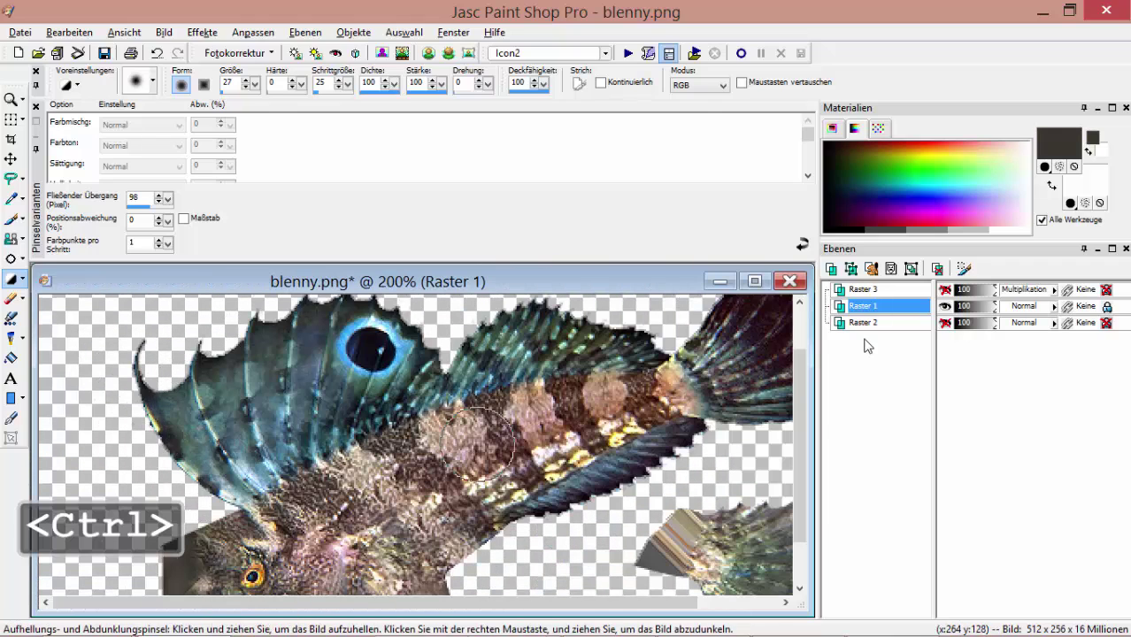
left_click(884, 323)
left_click(830, 268)
key("Return")
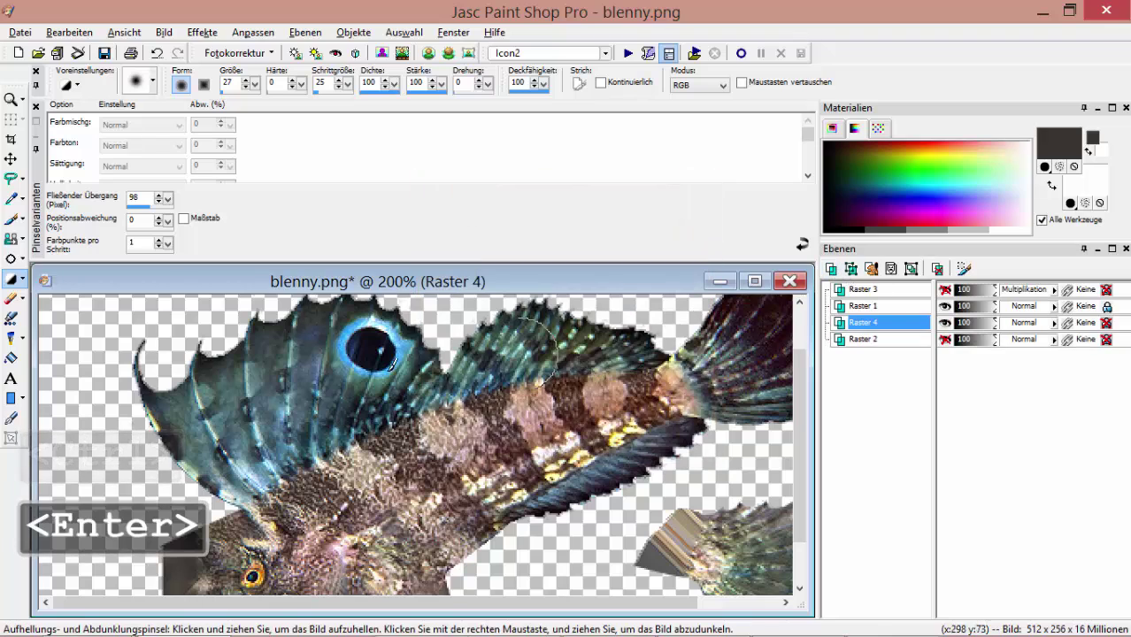
Flood-fill the new layer behind the fish with the sampled dark grey-brown.
key("f")
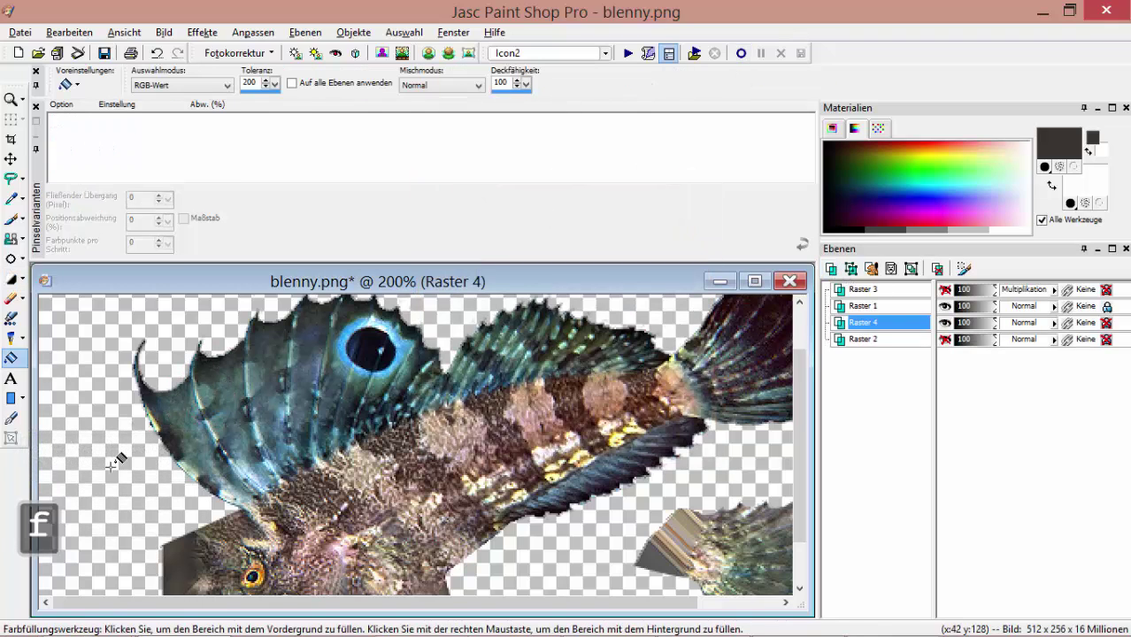
left_click(122, 461)
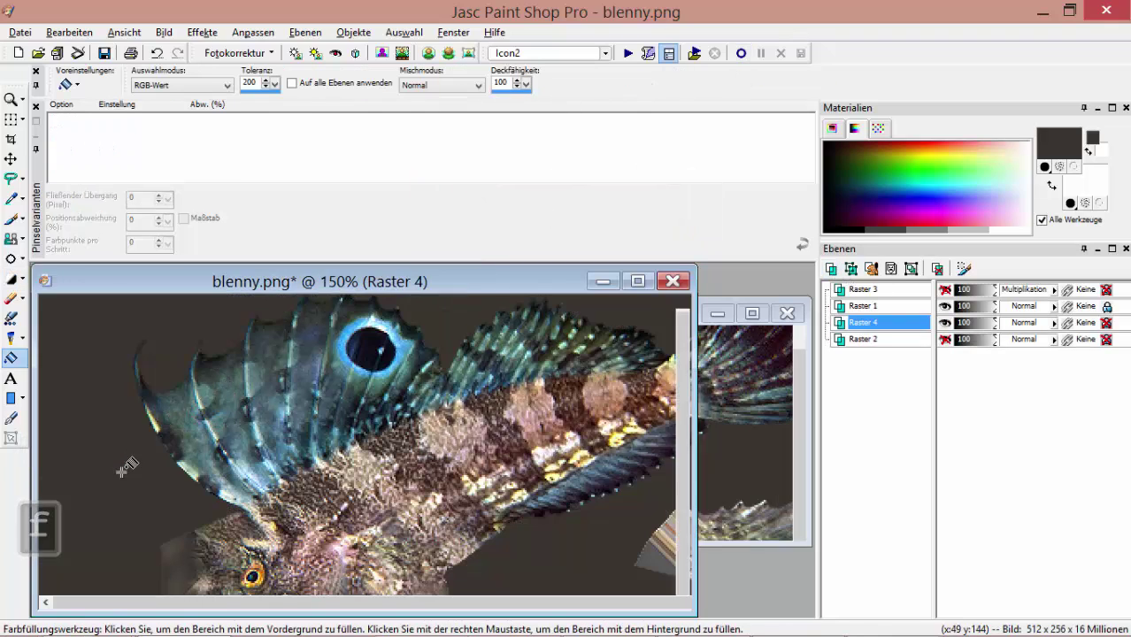
scroll(122, 471, "down", 1)
scroll(305, 457, "up", 1)
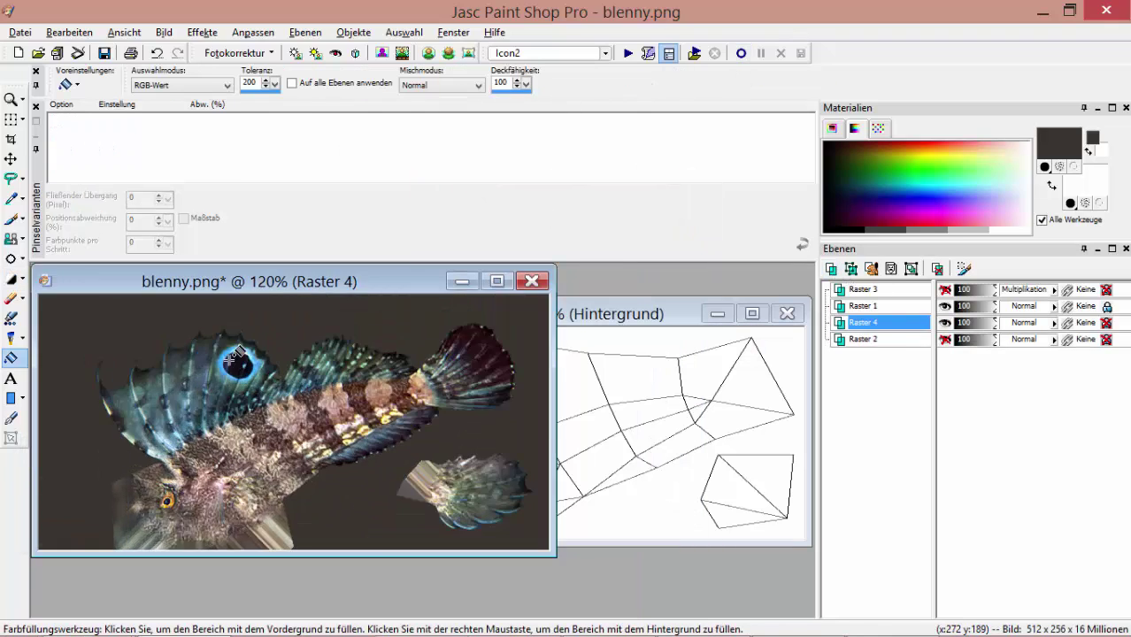
Sample the bright blue of the eyespot ring and set the Paintbrush to size 3, opacity 100 and Normal blend mode.
left_click(19, 32)
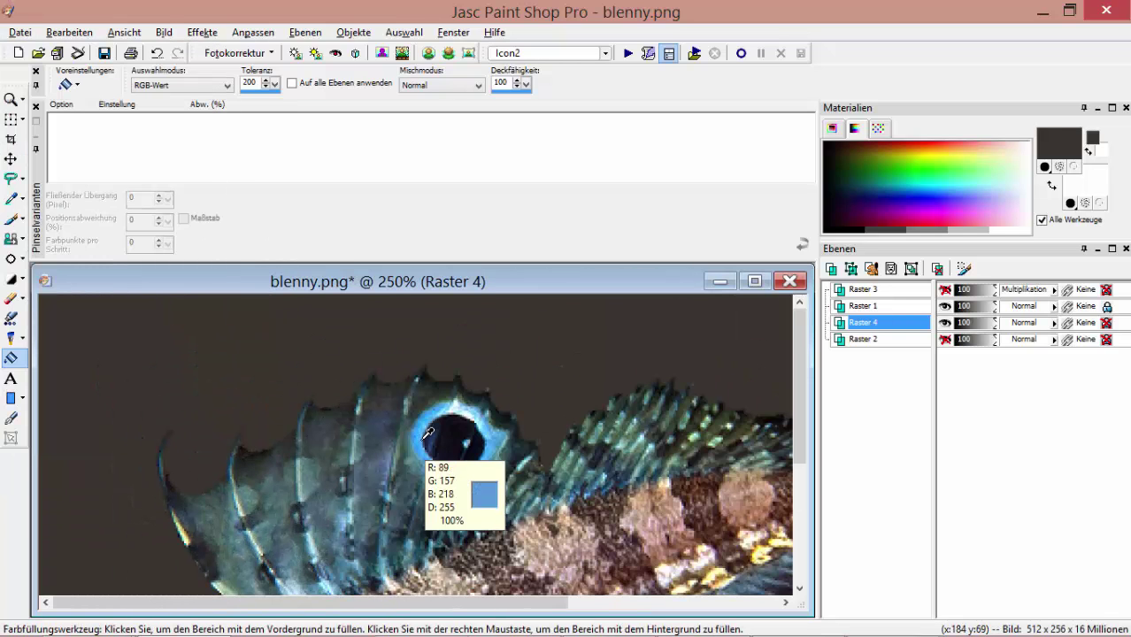
left_click(423, 370, "ctrl")
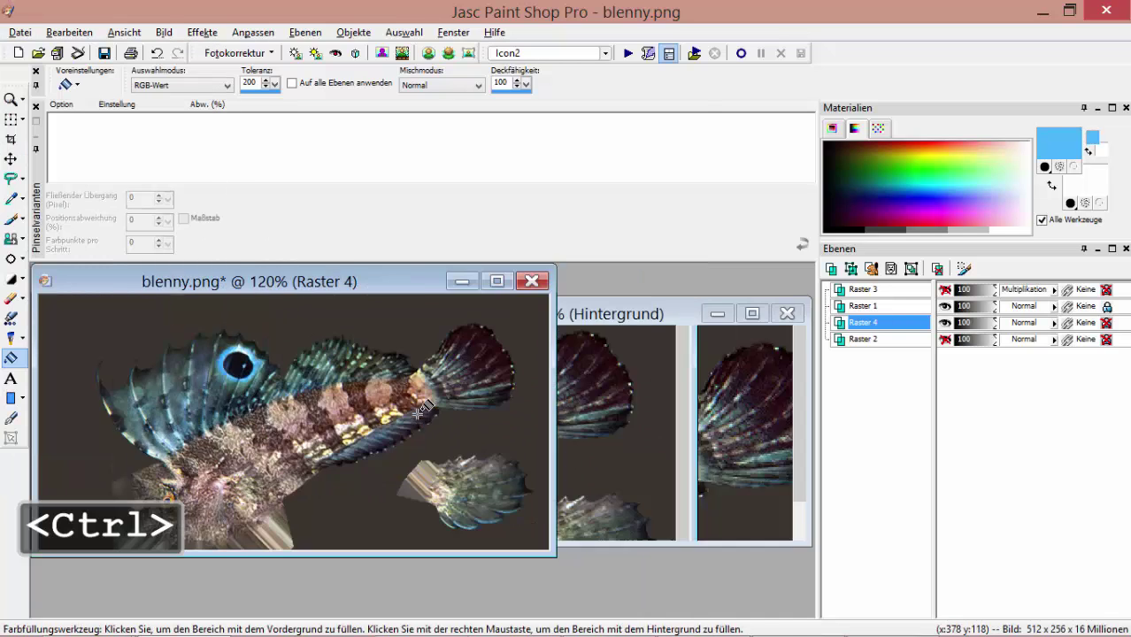
scroll(423, 407, "up", 2)
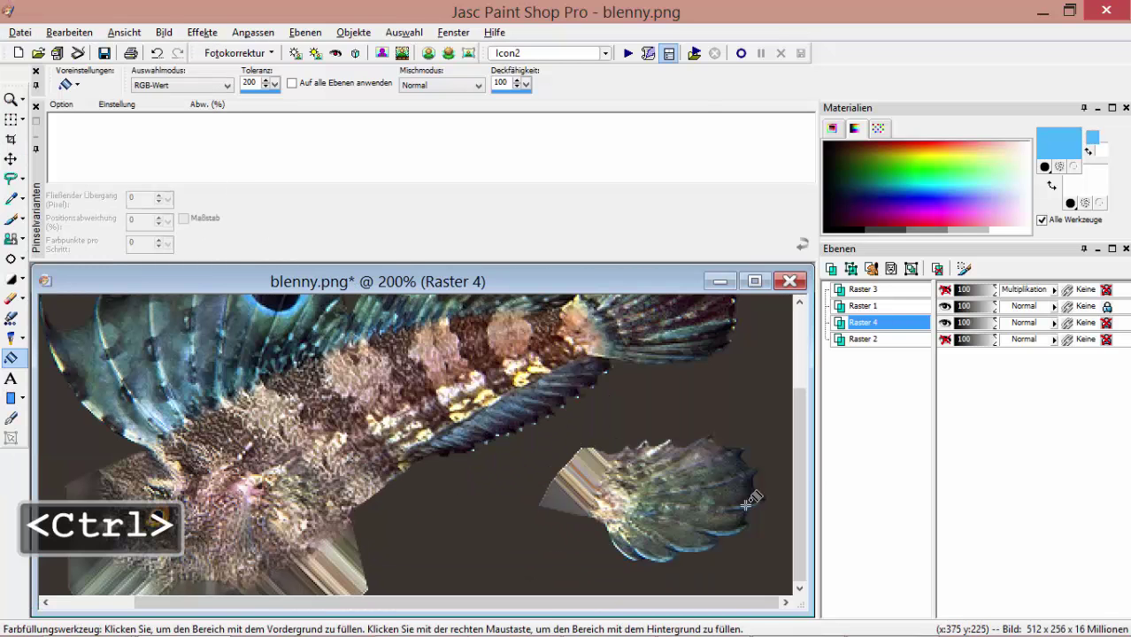
left_click(945, 290)
left_click(945, 290)
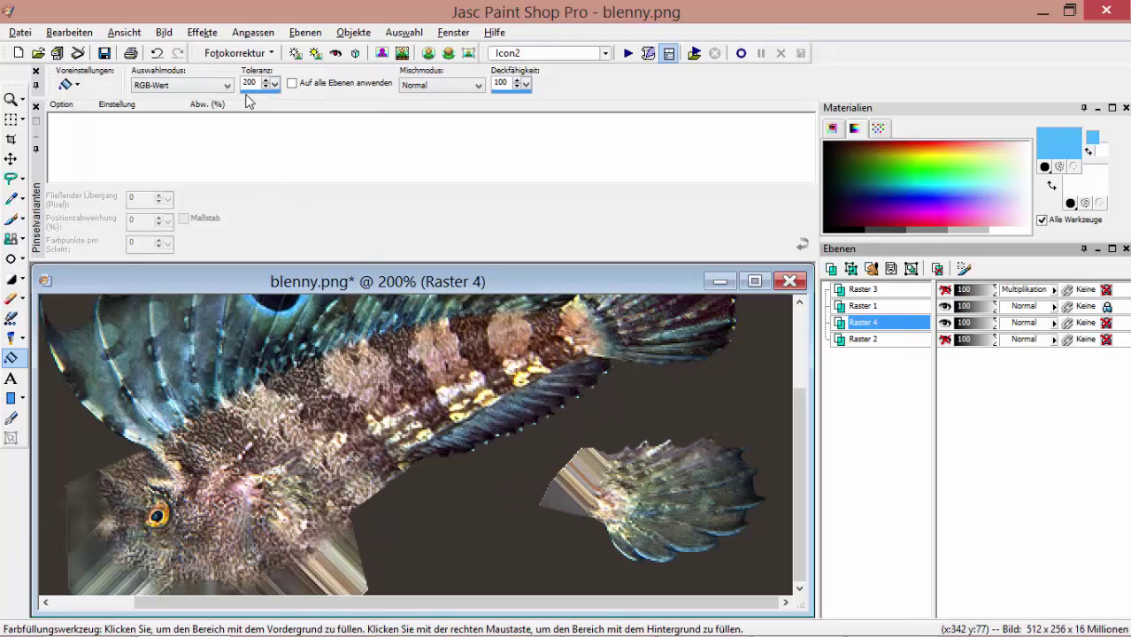
key("b")
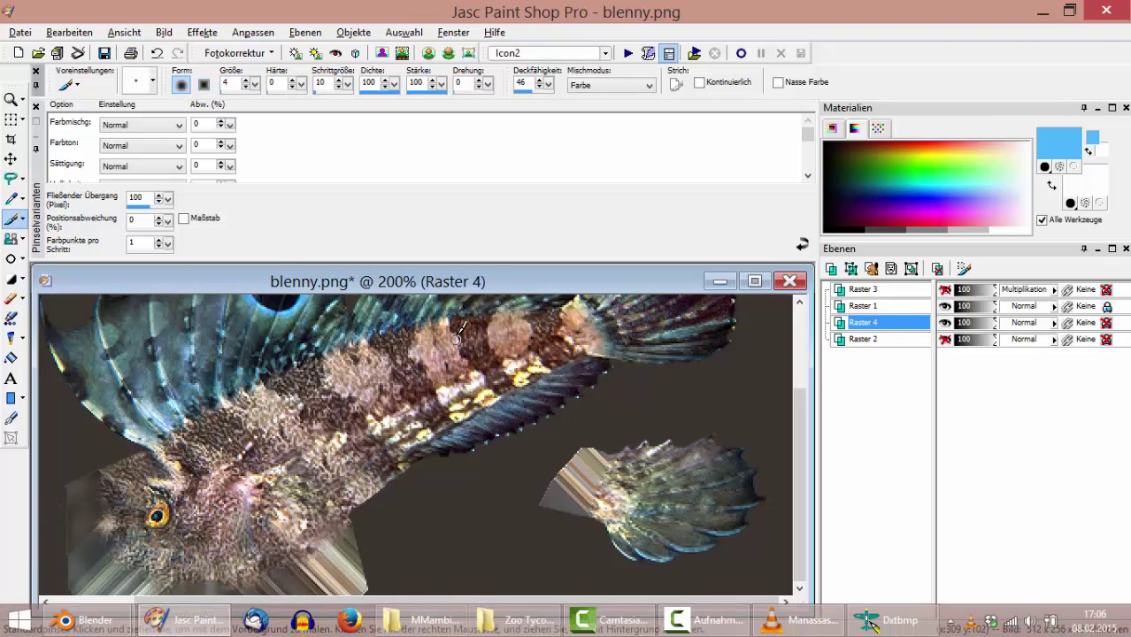
scroll(450, 562, "up", 1)
scroll(449, 562, "up", 2)
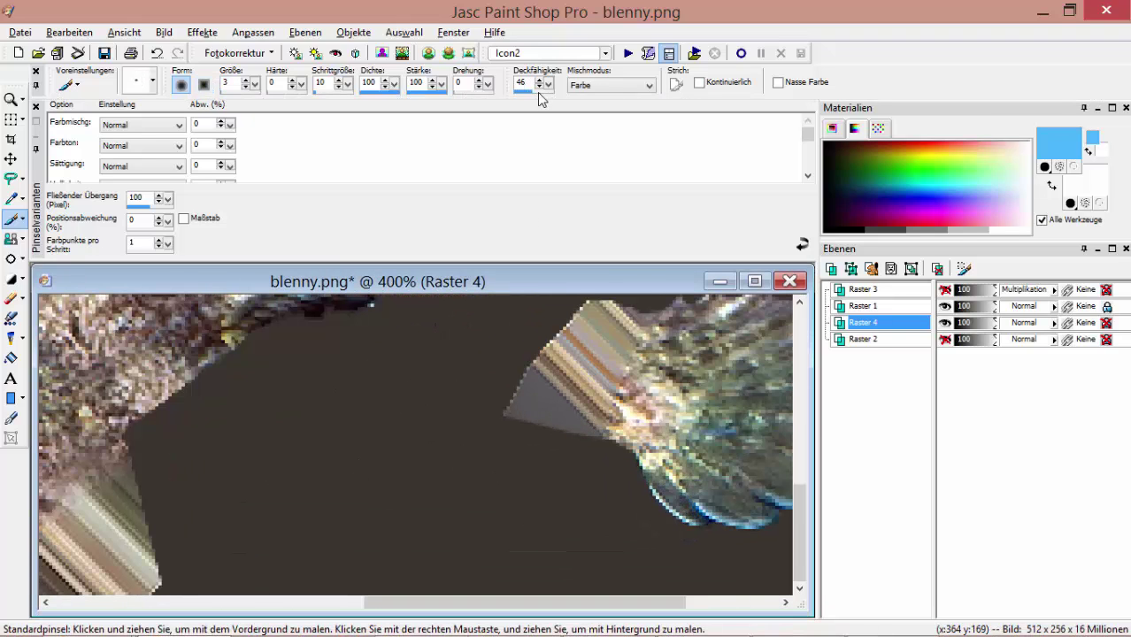
left_click_drag(573, 94, 579, 93)
left_click(591, 88)
left_click(585, 90)
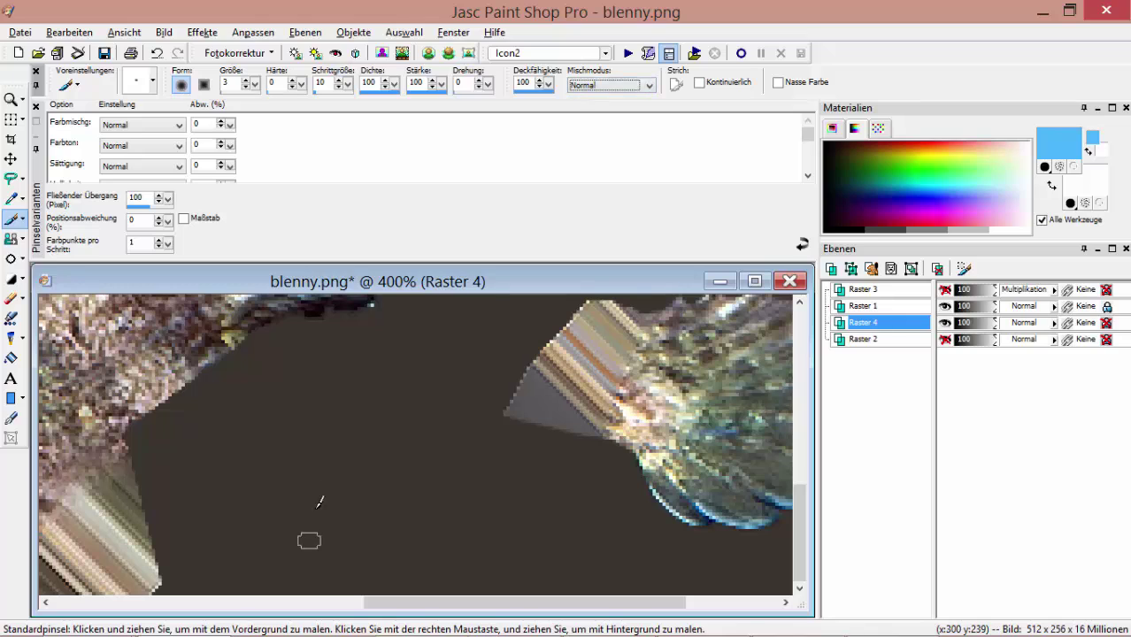
Undo the trial strokes and hand-paint a small blue signature with initials and 15 on Raster 4, between the body and the separate fin.
key("ctrl+z")
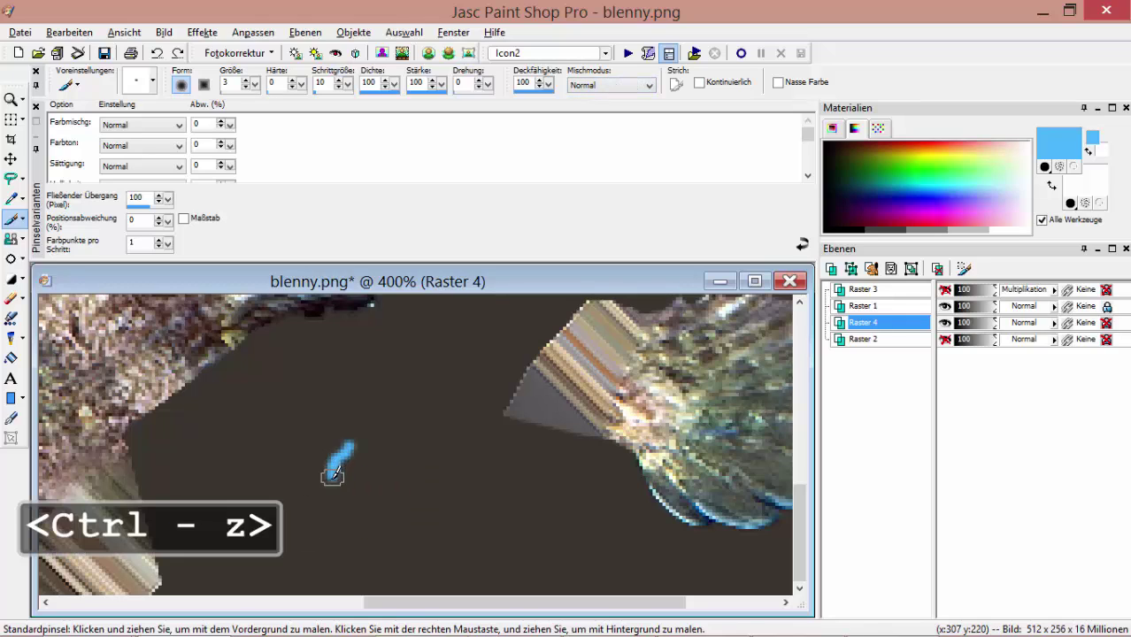
key("ctrl+z")
left_click_drag(354, 447, 335, 484)
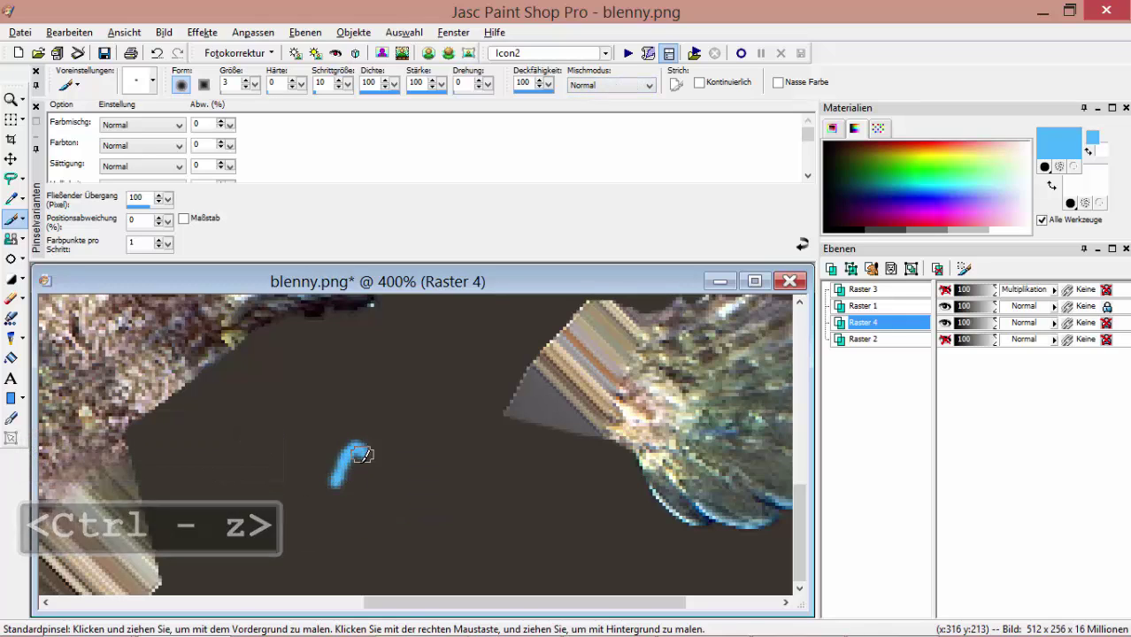
left_click_drag(362, 454, 362, 482)
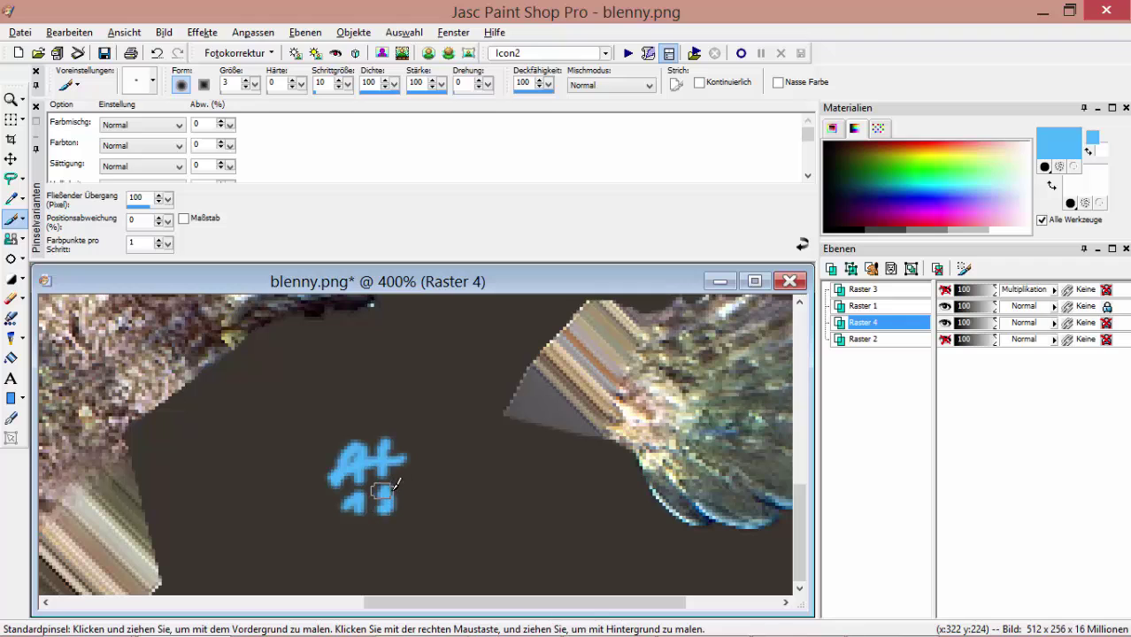
Examine the signature and the complete fish texture at several zoom levels.
scroll(389, 503, "down", 4)
scroll(394, 504, "down", 2)
scroll(372, 500, "up", 3)
scroll(250, 452, "down", 2)
scroll(222, 354, "up", 3)
scroll(223, 332, "up", 1)
scroll(226, 328, "down", 2)
scroll(195, 341, "down", 3)
scroll(151, 350, "up", 2)
scroll(217, 323, "up", 3)
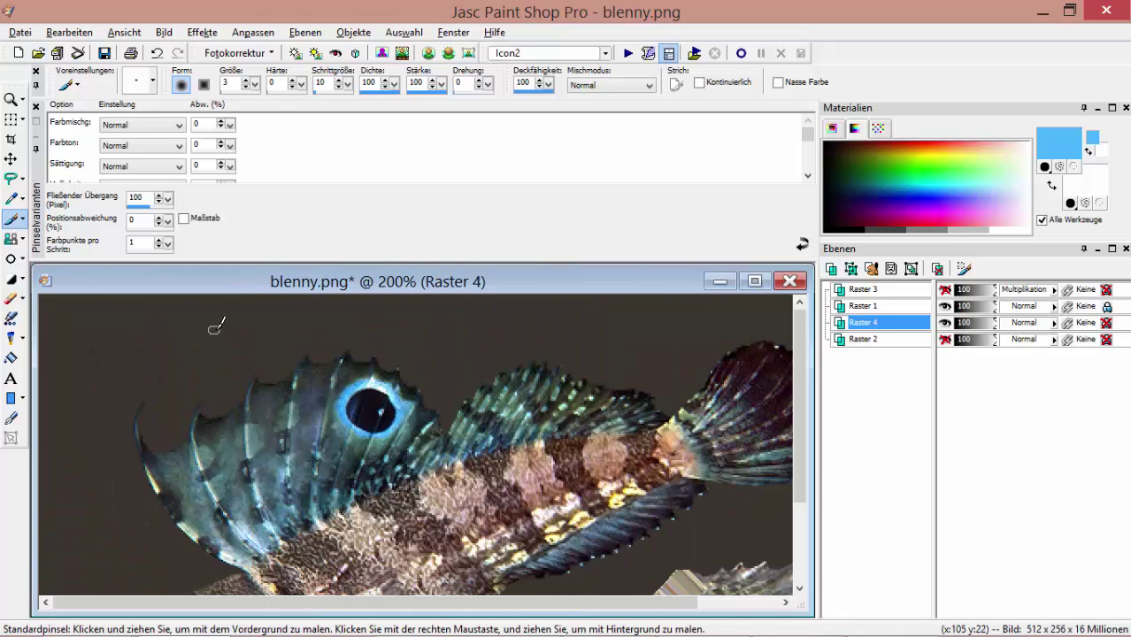
scroll(301, 434, "down", 2)
scroll(314, 451, "down", 2)
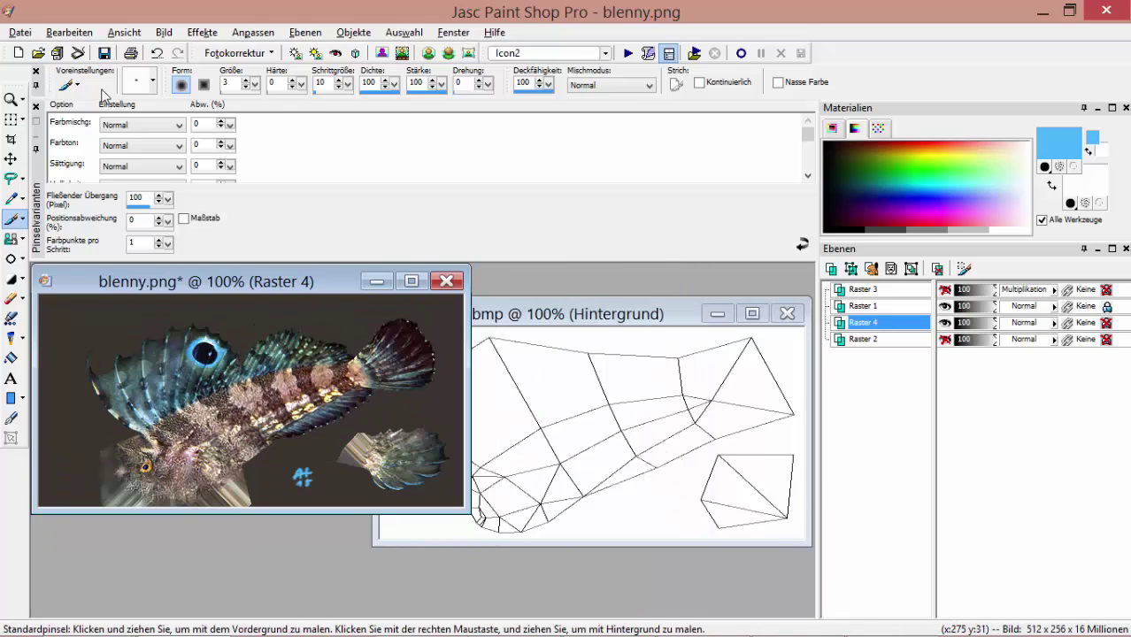
Save the texture as blenny.tga in Truevision Targa format in the MMambients folder.
left_click(27, 31)
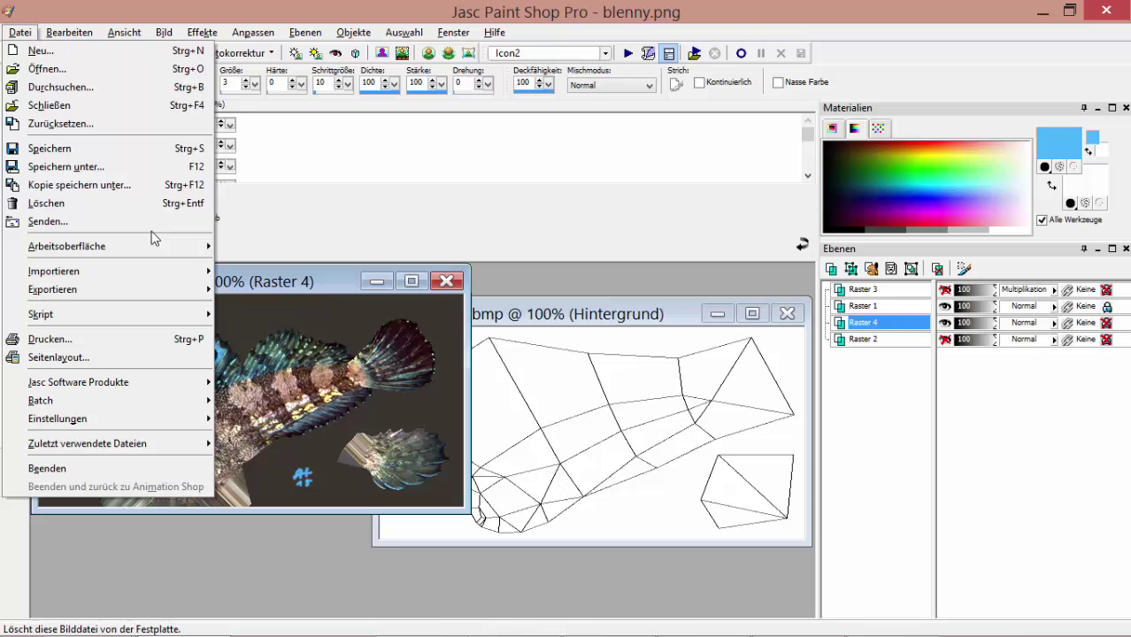
left_click(71, 165)
left_click(588, 490)
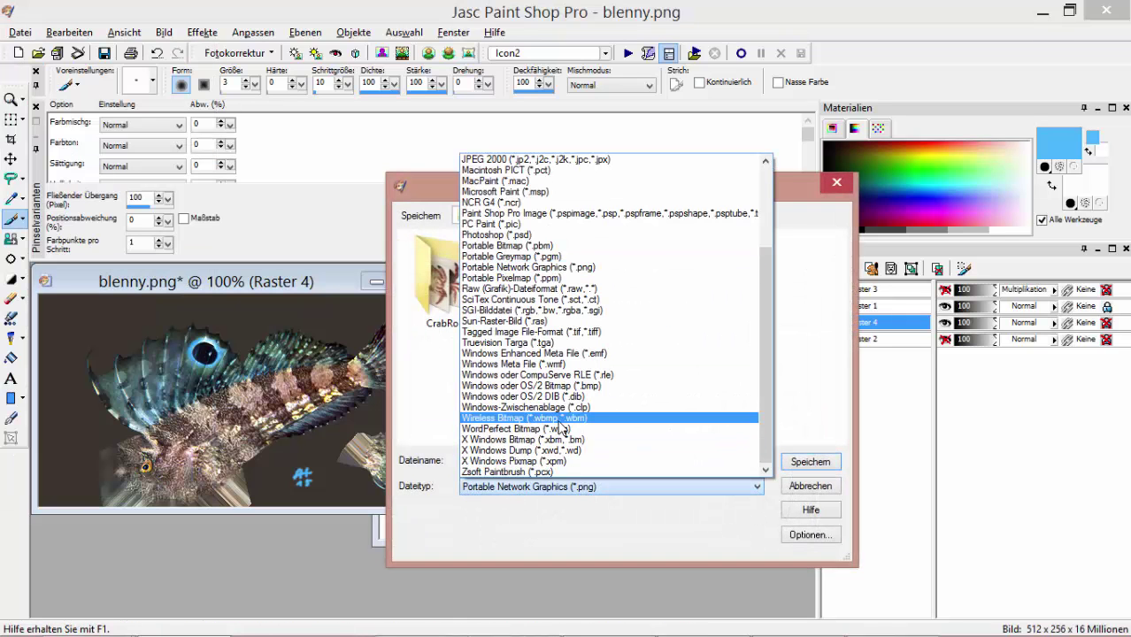
left_click(509, 343)
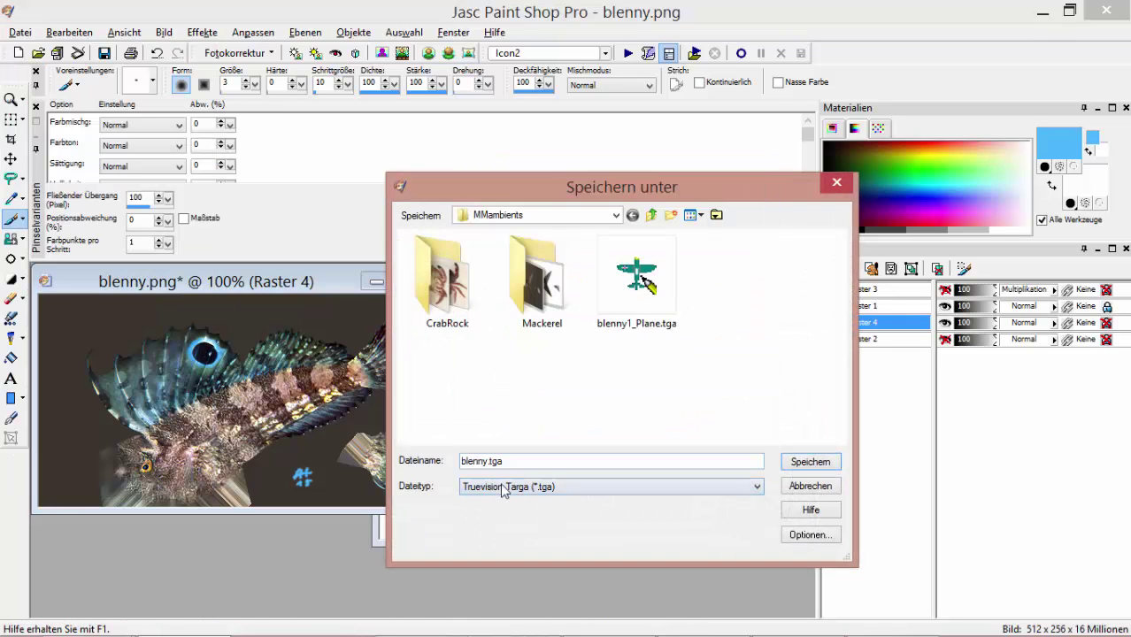
key("Return")
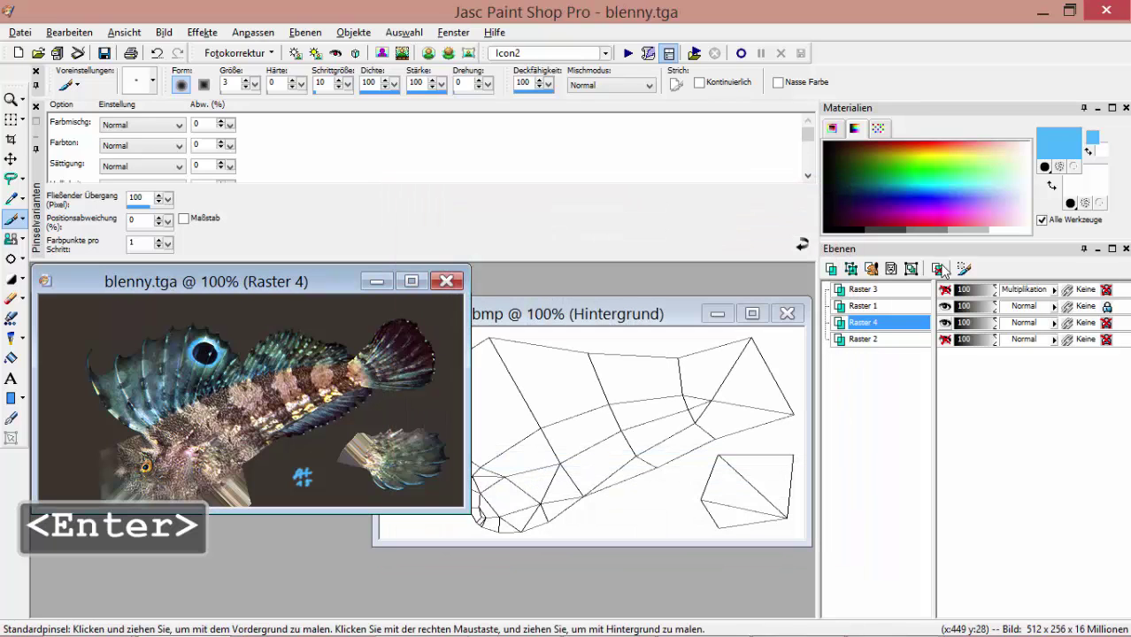
Flood-fill the fish and separate fin shapes on Raster 1 with white.
left_click(982, 231)
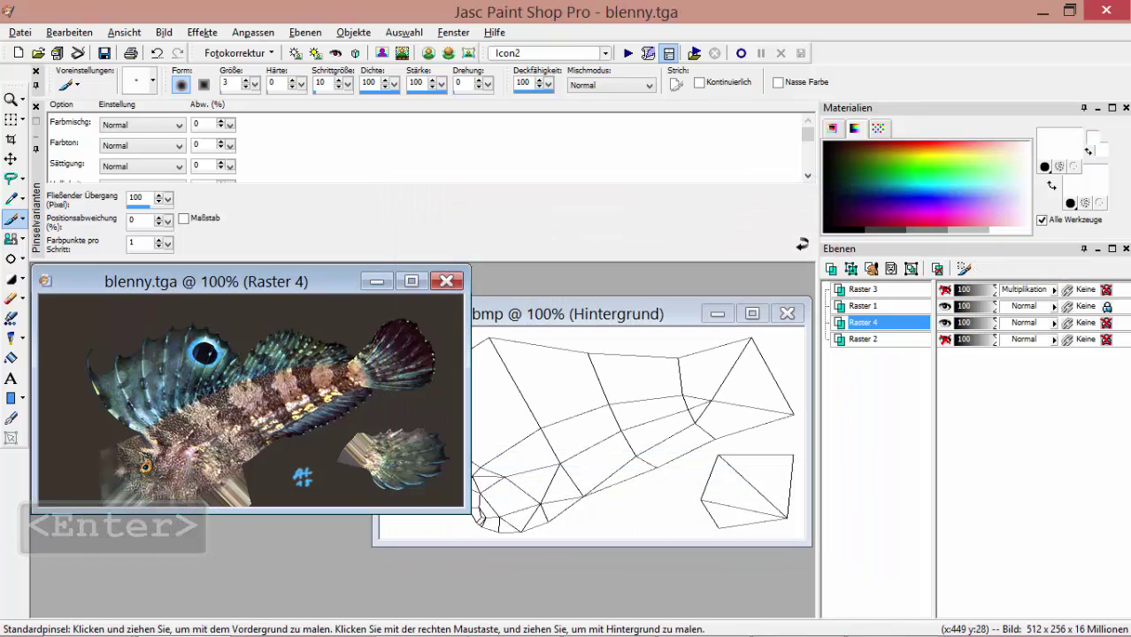
left_click(912, 307)
key("f")
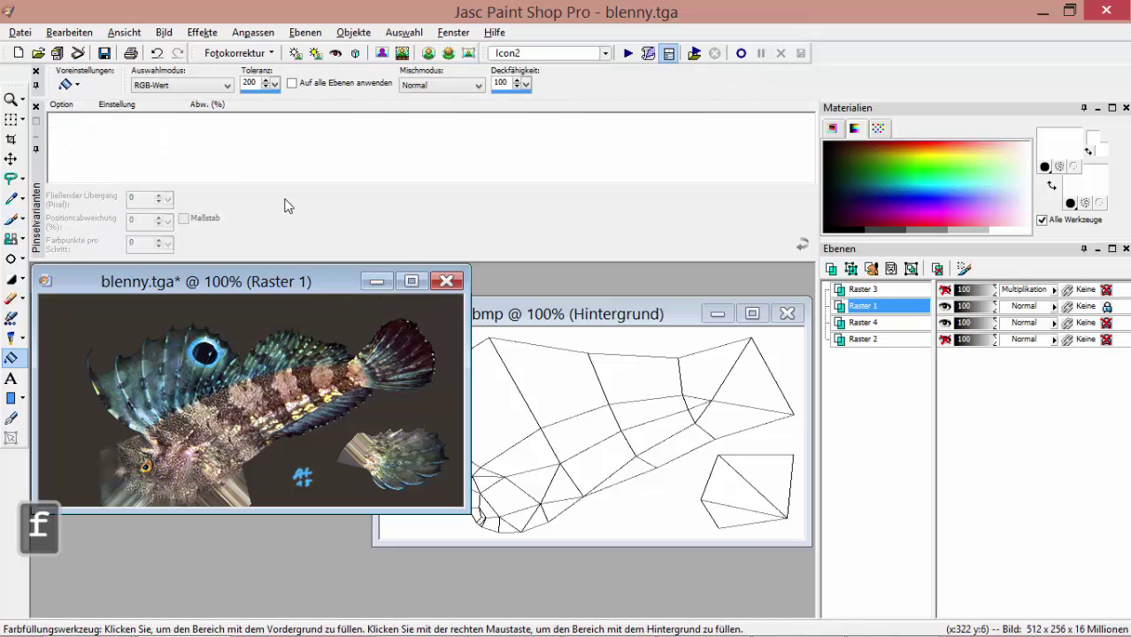
scroll(365, 402, "up", 1)
left_click(303, 447)
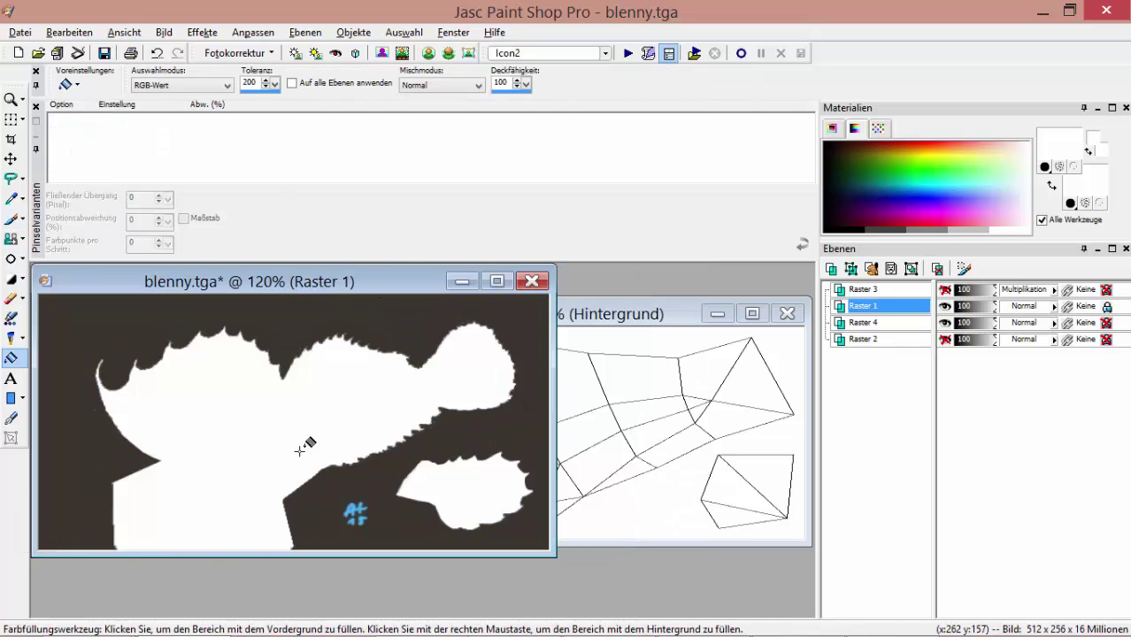
Flood-fill the background on Raster 4 with black to complete the alpha mask.
scroll(239, 431, "up", 2)
scroll(371, 349, "up", 1)
scroll(308, 335, "down", 2)
left_click(891, 320)
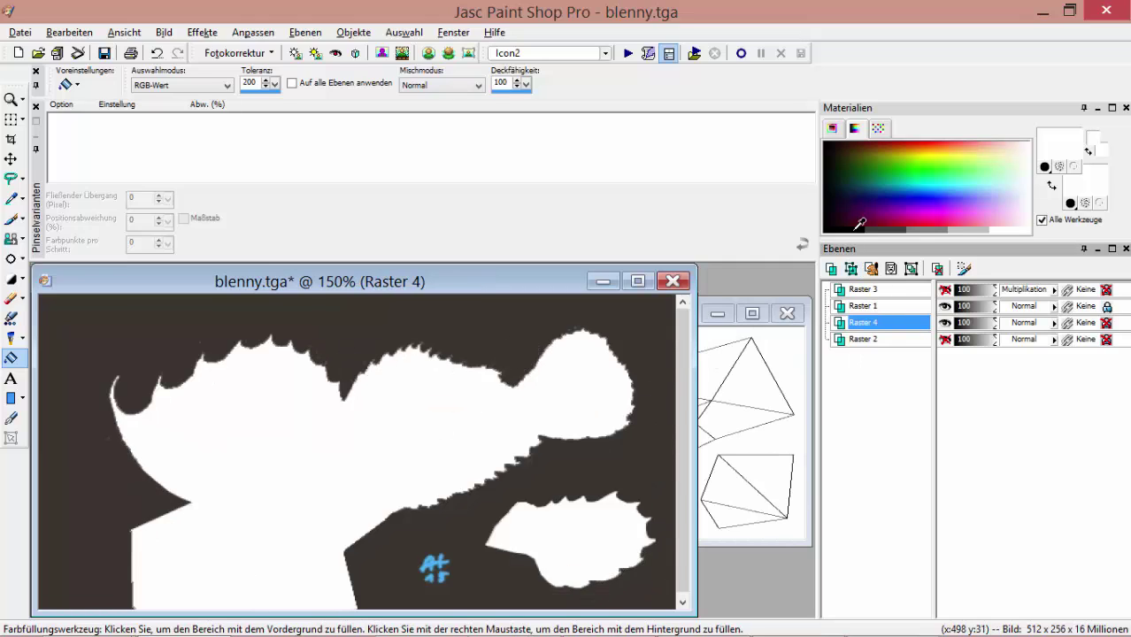
left_click(492, 515)
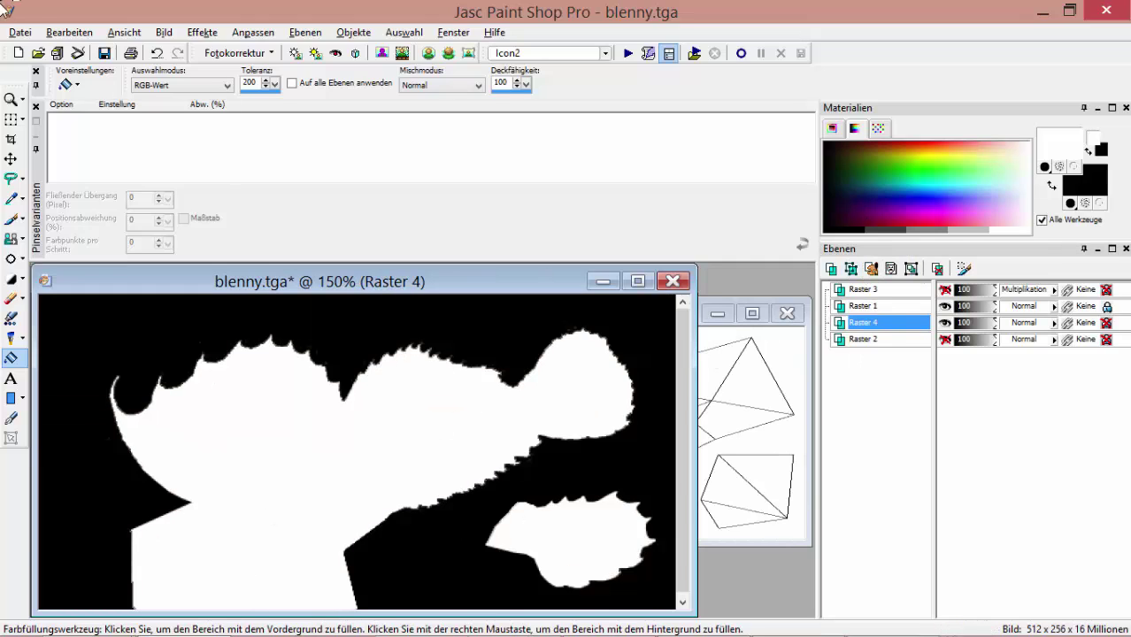
Save the black-and-white mask as blennya.bmp in Windows or OS/2 Bitmap format, without replacing the existing blenny.bmp.
left_click(14, 30)
left_click(62, 165)
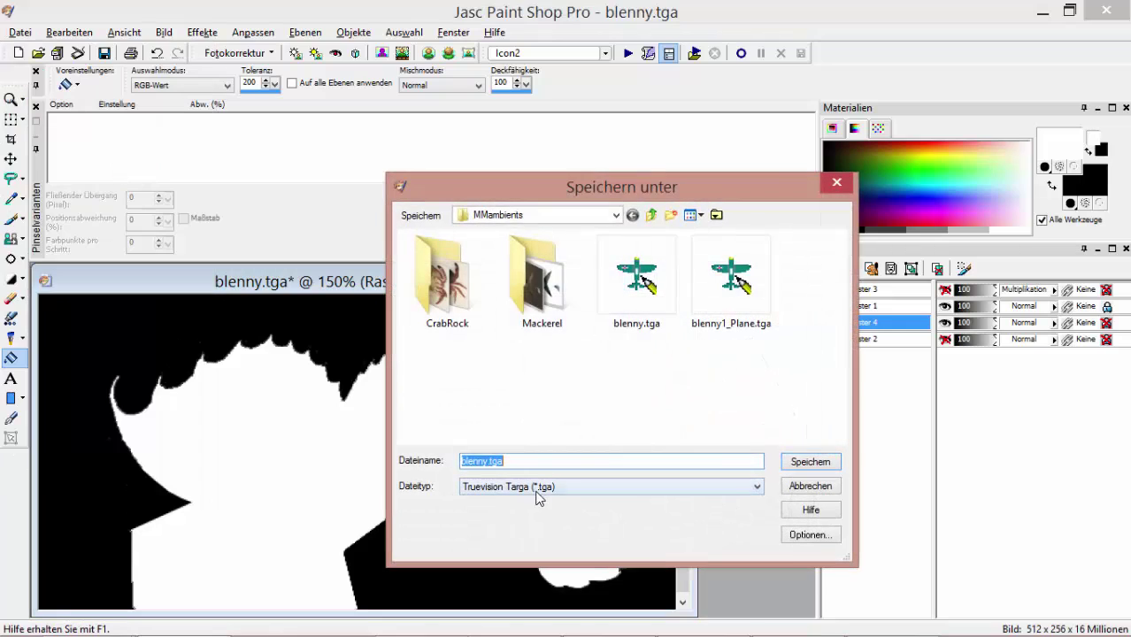
left_click(538, 487)
left_click(628, 386)
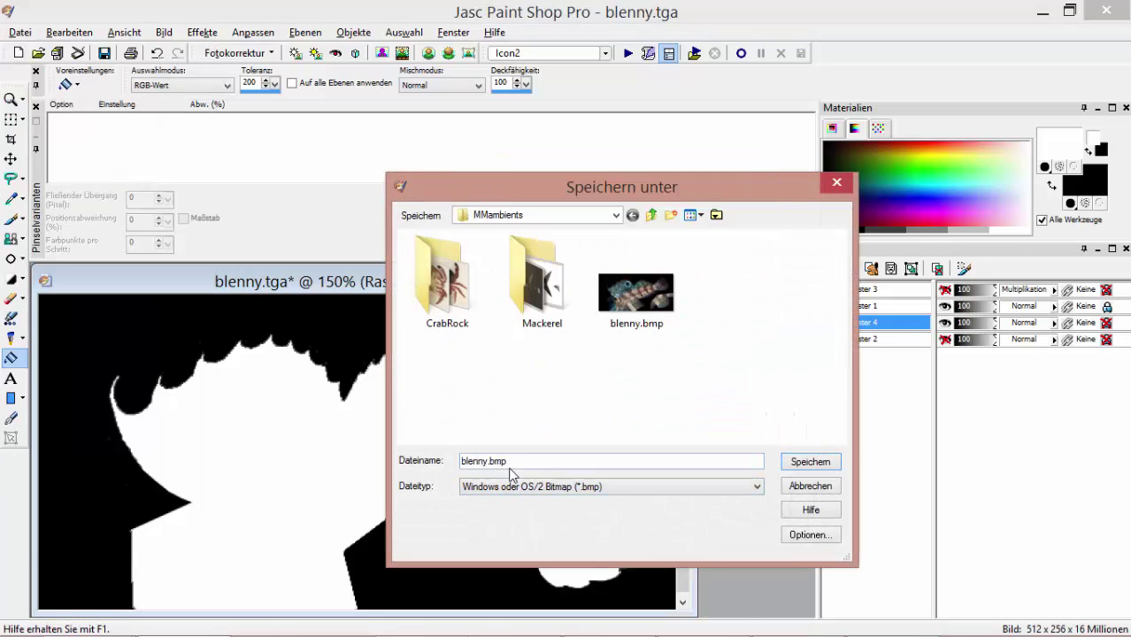
key("Return")
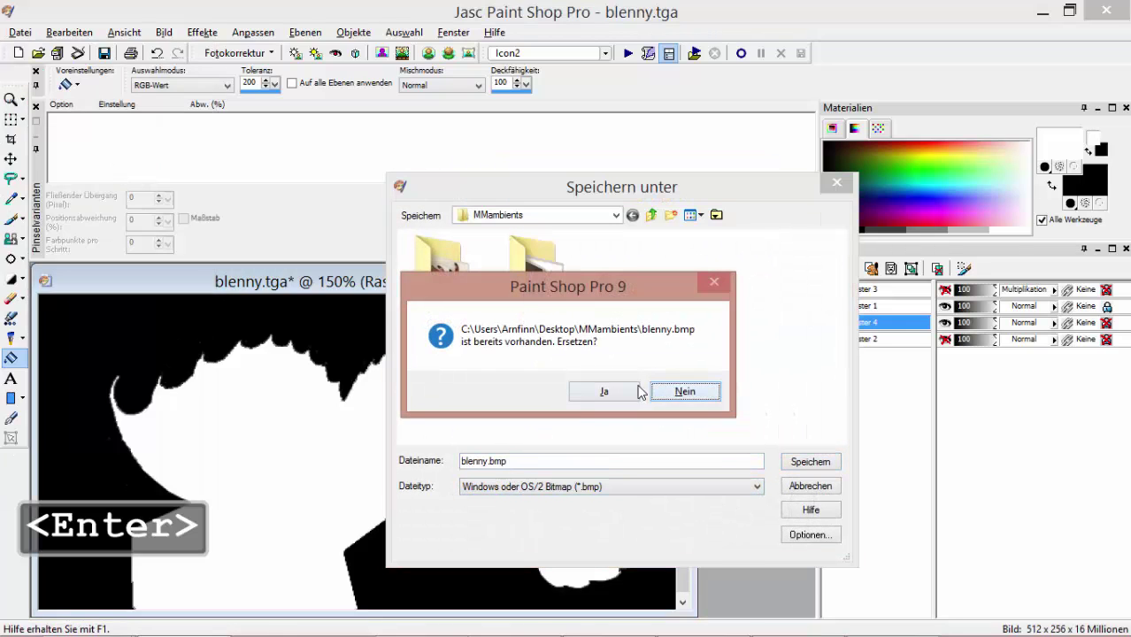
left_click(708, 391)
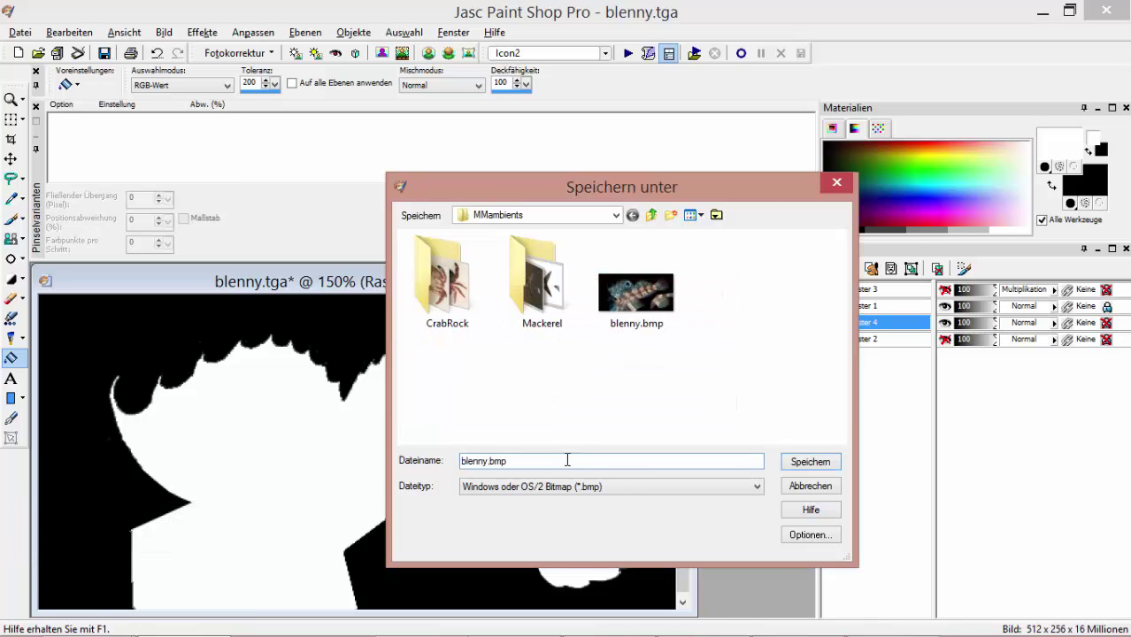
type("a")
key("Return")
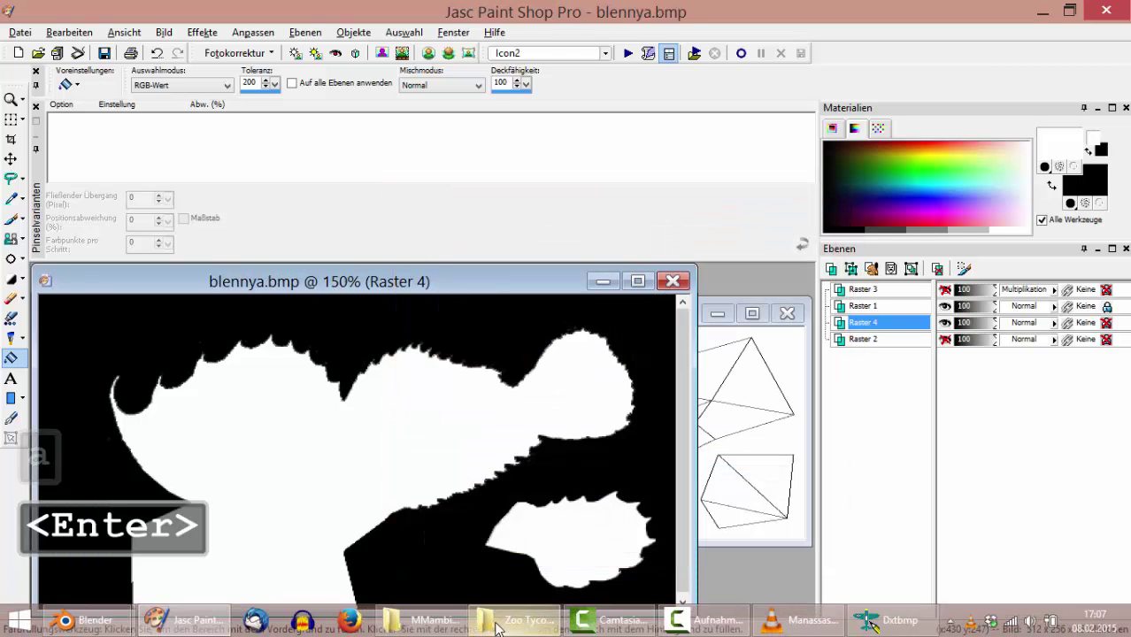
Switch to the MMambients folder and open blenny.tga in DXTBmp.
left_click(434, 621)
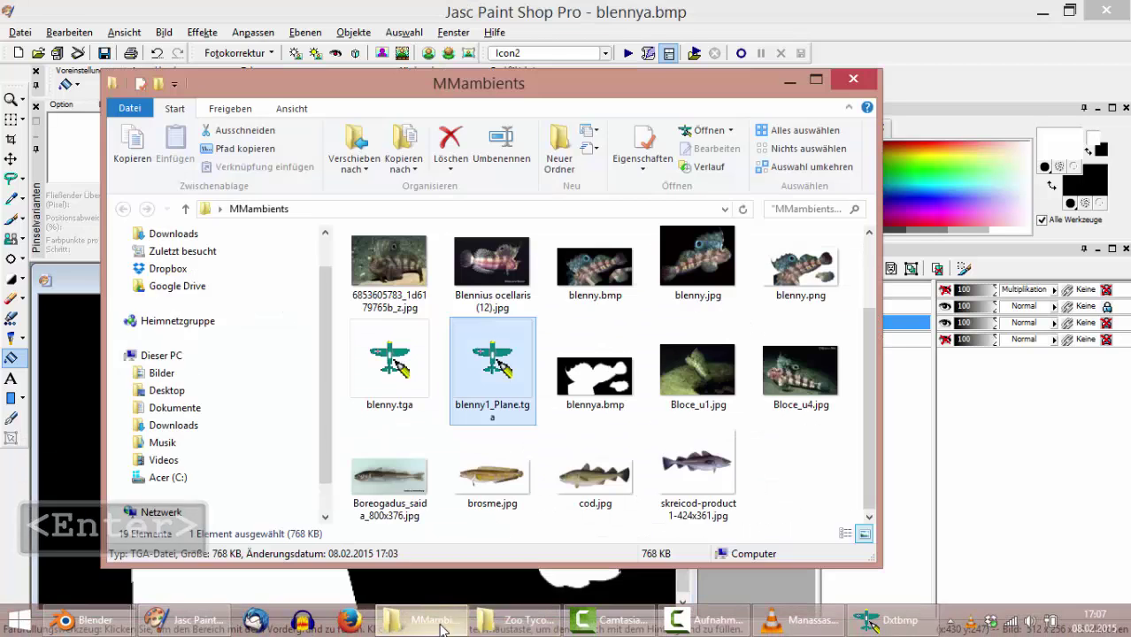
left_click(422, 349)
double_click(422, 349)
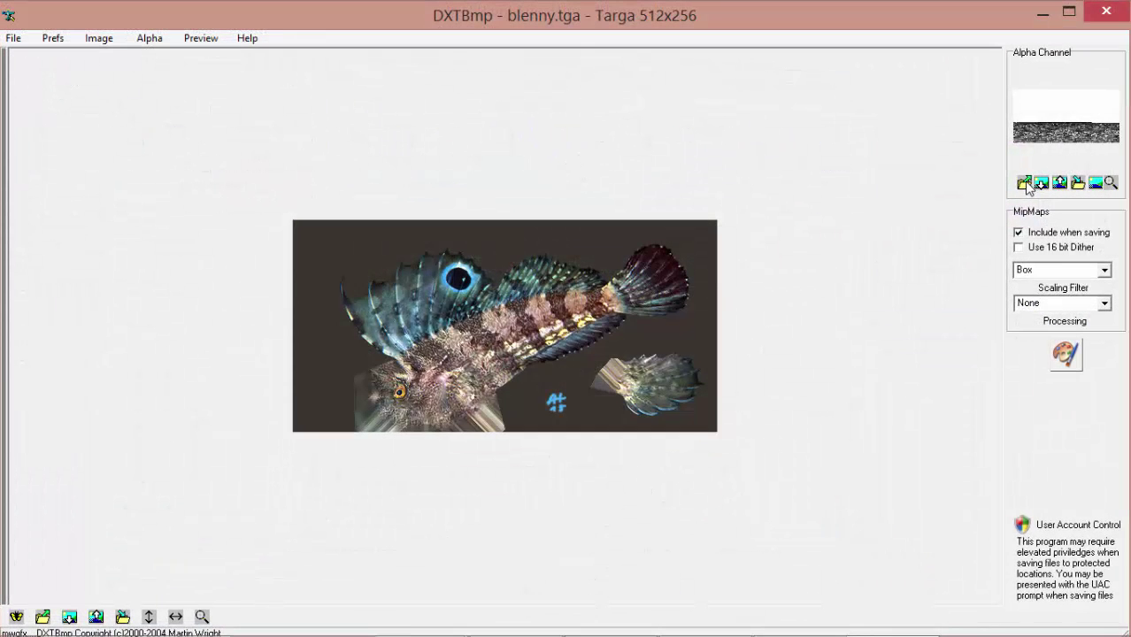
Replace the alpha channel of blenny.tga with the imported blennya.bmp mask.
left_click(1024, 183)
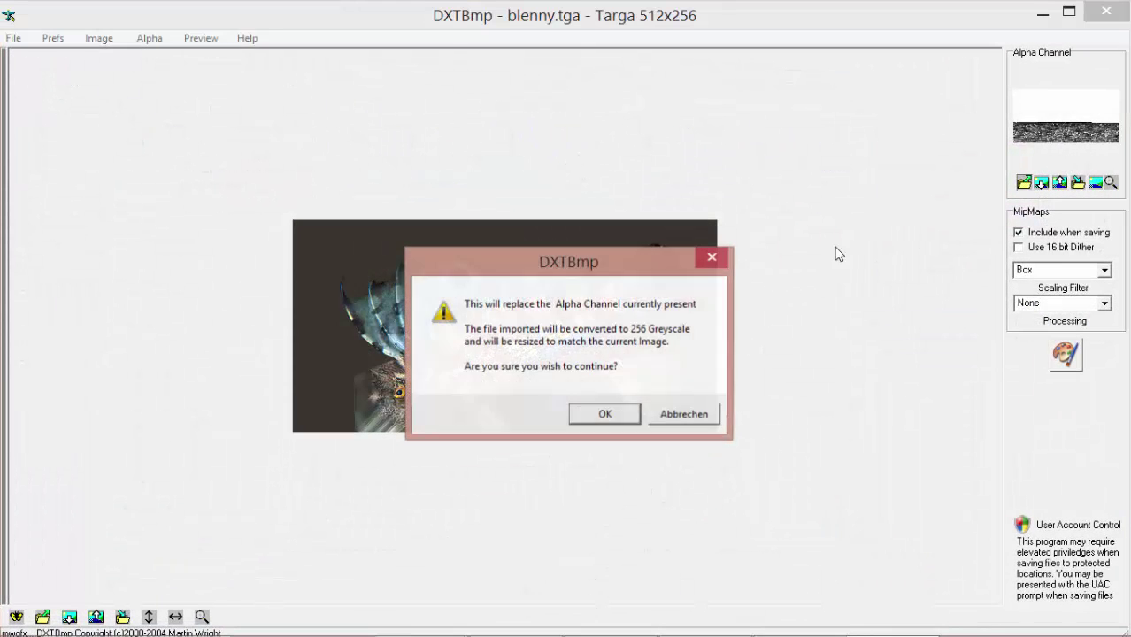
left_click(599, 413)
scroll(732, 232, "down", 2)
double_click(442, 259)
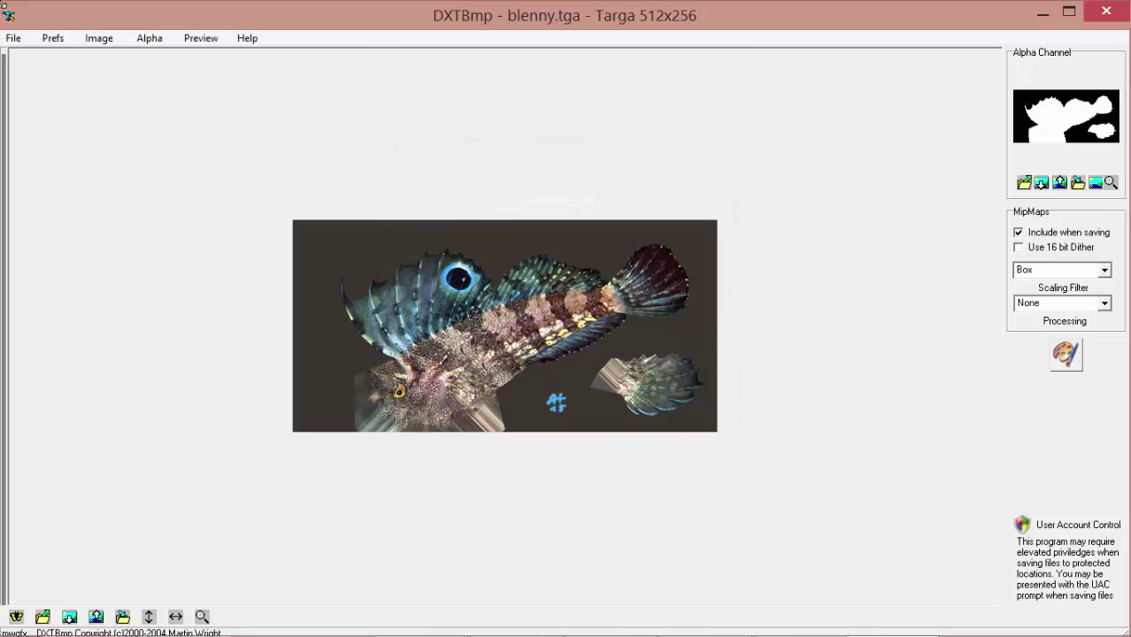
Export the texture with its alpha channel to the MMambients folder as Blenny_Adult_F.dds in DDS DXT3 format.
left_click(14, 38)
mouse_move(50, 91)
left_click(245, 96)
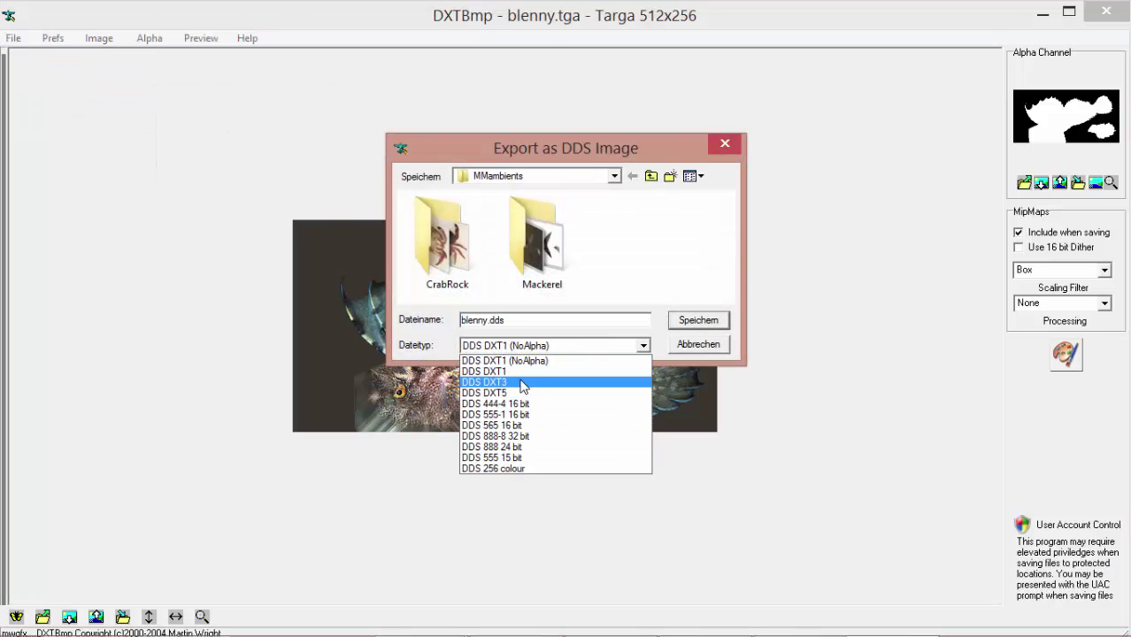
left_click(522, 383)
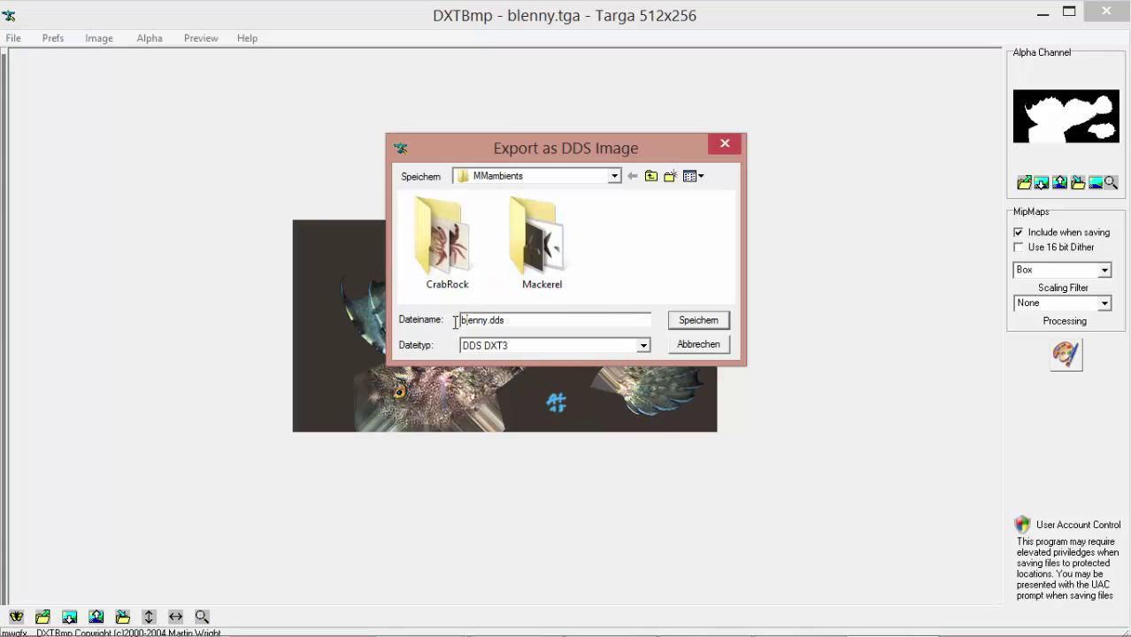
type("B")
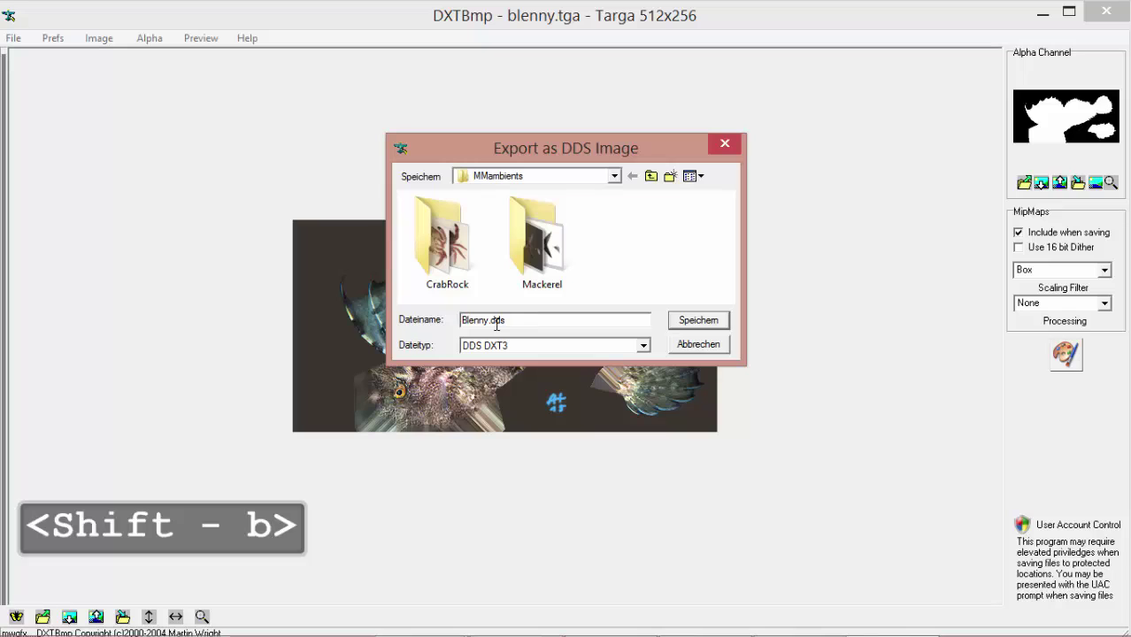
type("_Au")
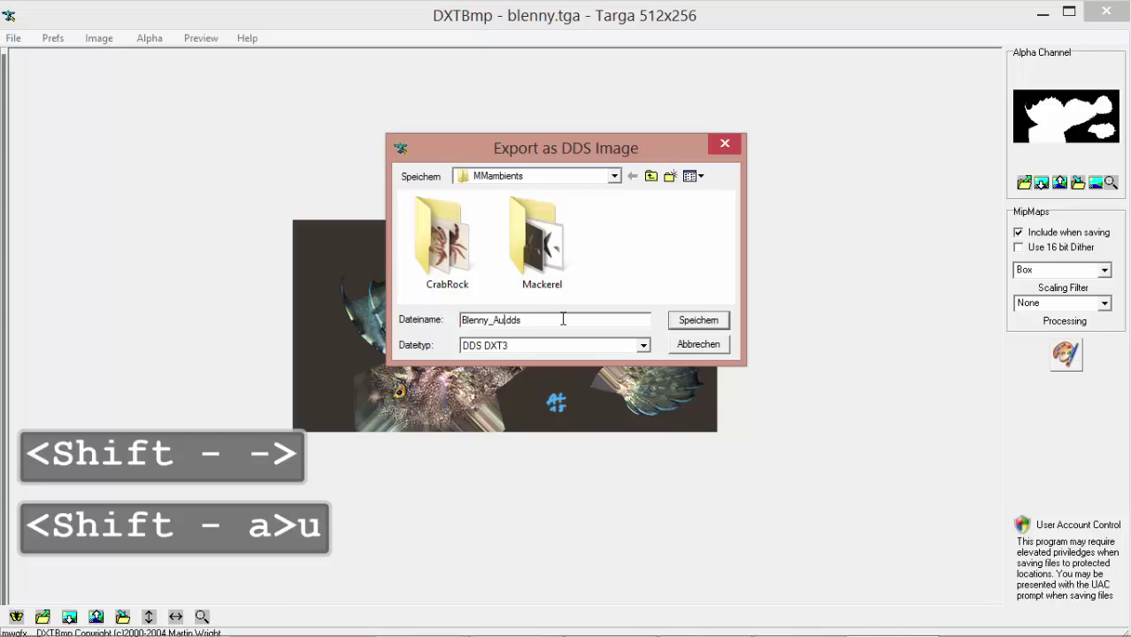
type("lt")
key("BackSpace")
key("BackSpace")
key("BackSpace")
type("d")
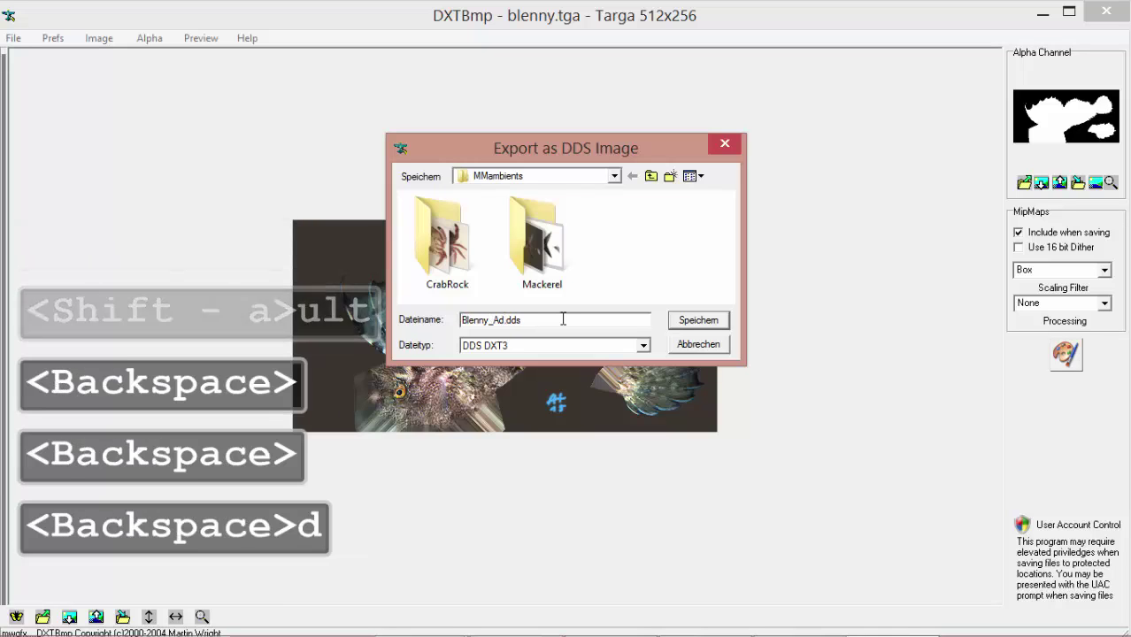
type("ult_F")
key("Return")
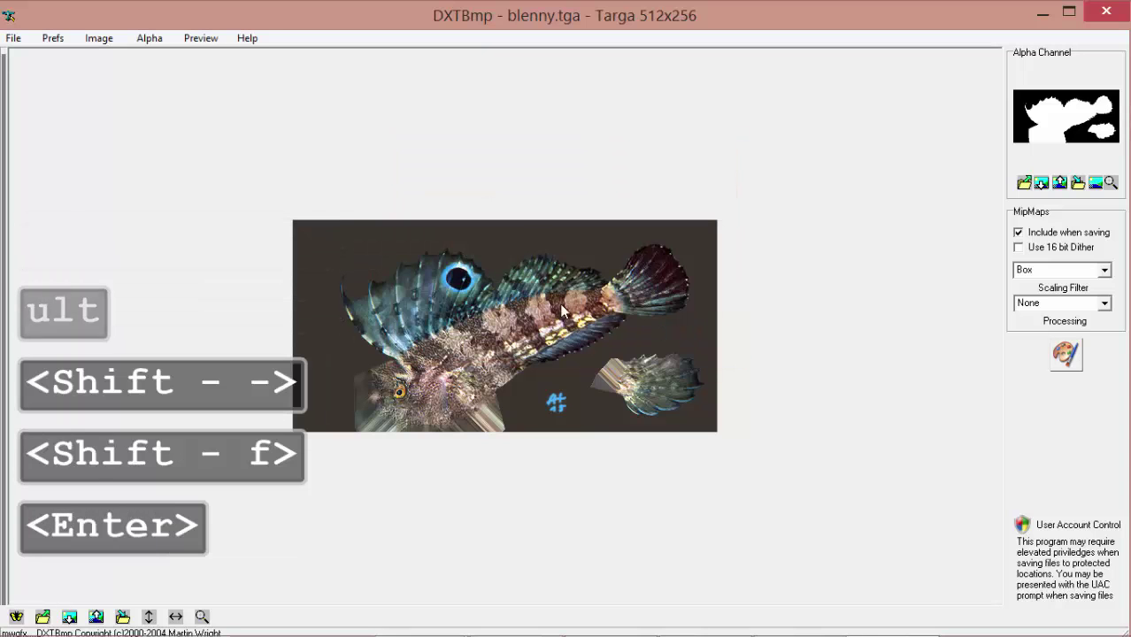
Switch to the blenny1.blend window in Blender and enlarge the 3D view beside the texture image.
mouse_move(570, 634)
left_click(126, 624)
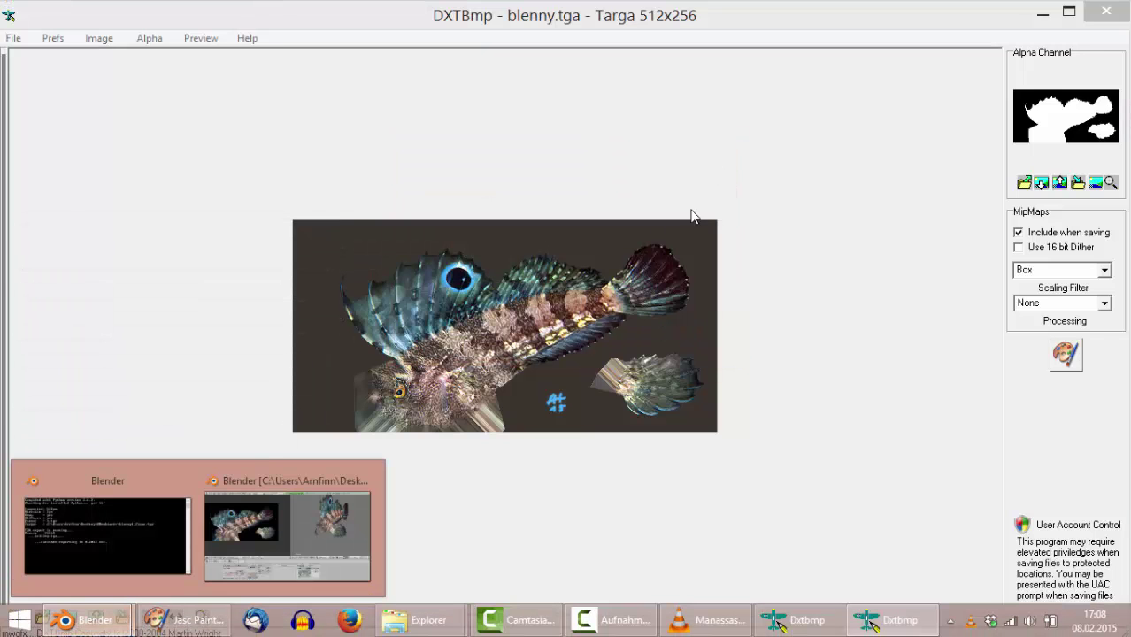
left_click(281, 539)
scroll(645, 275, "up", 2)
right_click_drag(719, 287, 627, 308)
right_click(623, 323)
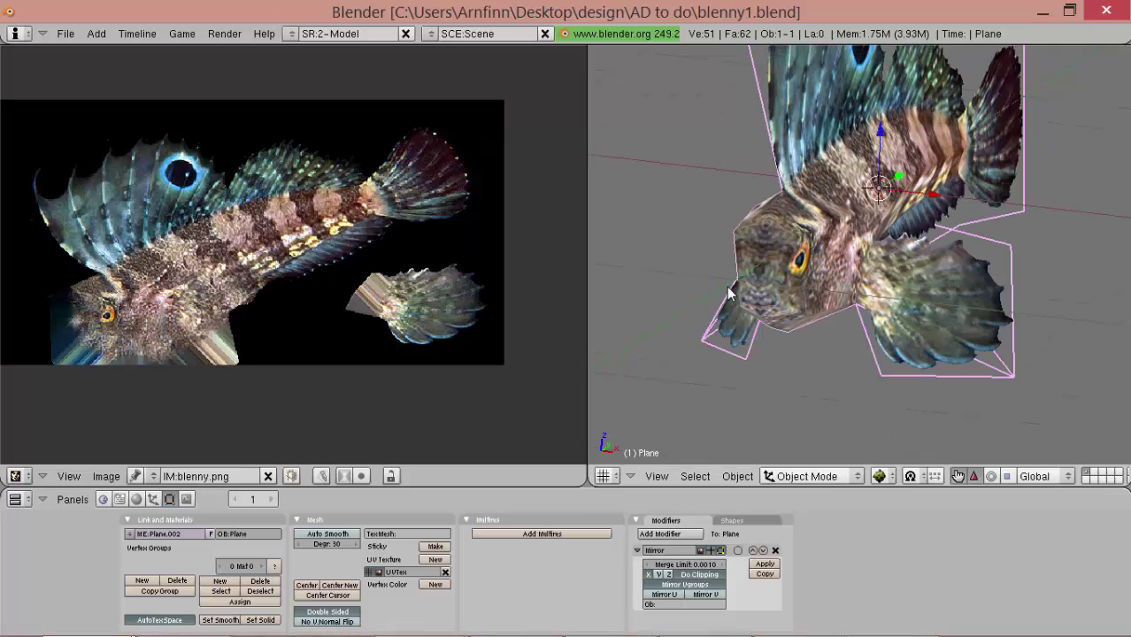
left_click(134, 499)
middle_click_drag(801, 343, 675, 300)
left_click_drag(588, 309, 353, 309)
key("shift+alt+a")
middle_click_drag(779, 334, 801, 259)
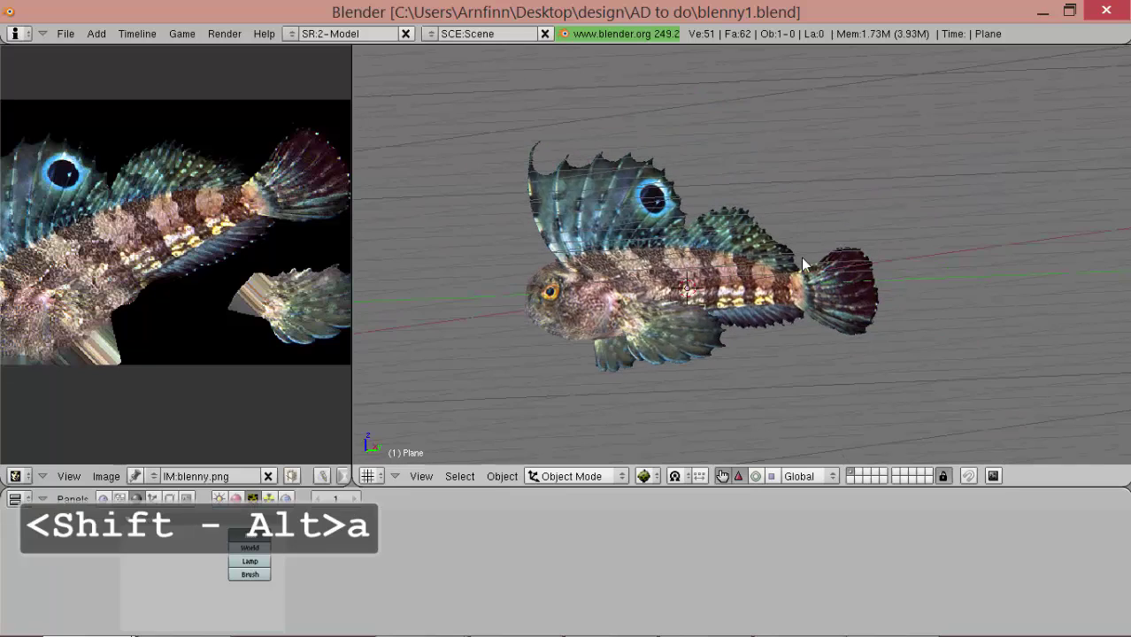
Import the existing adult blenny BlueFang model (.BFB) from the Blenny folder inside animals.
left_click(65, 34)
mouse_move(94, 325)
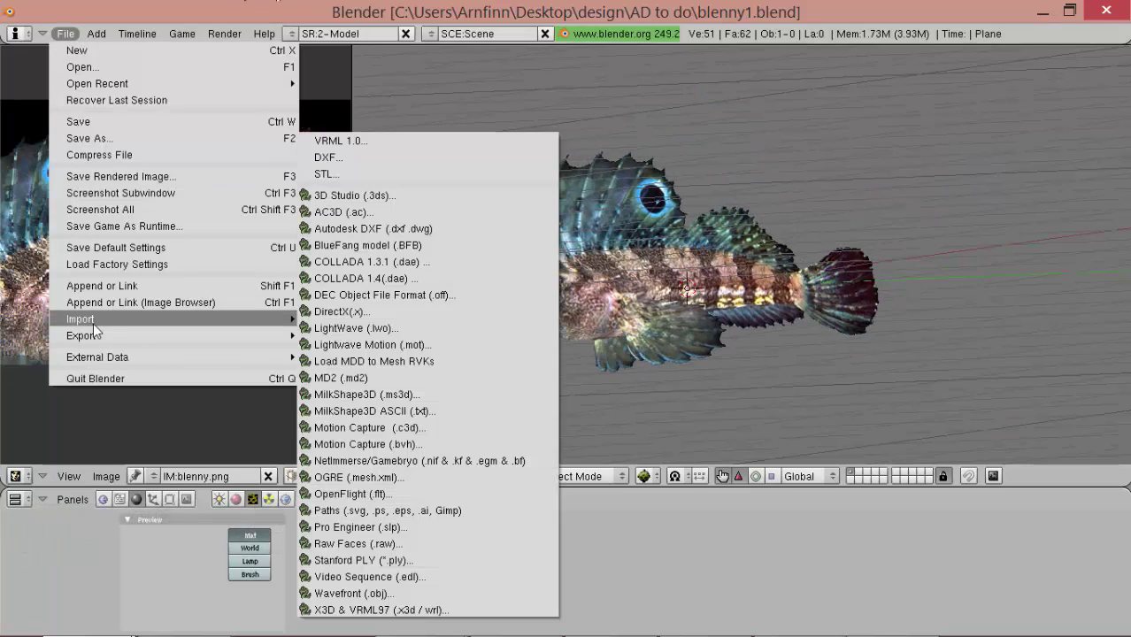
left_click(405, 245)
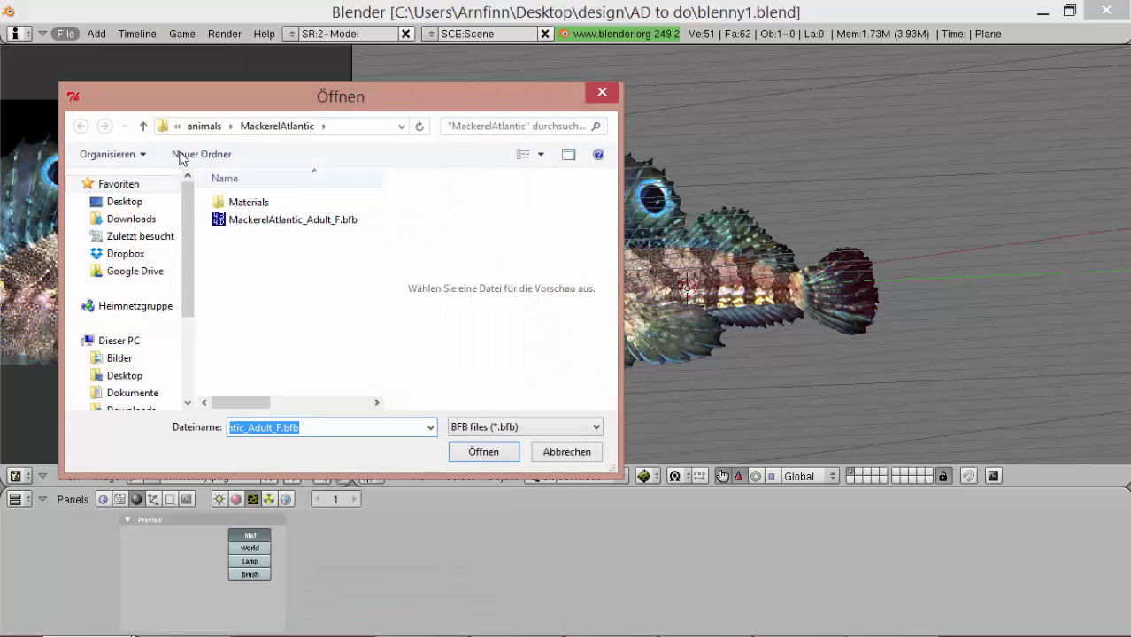
left_click(203, 126)
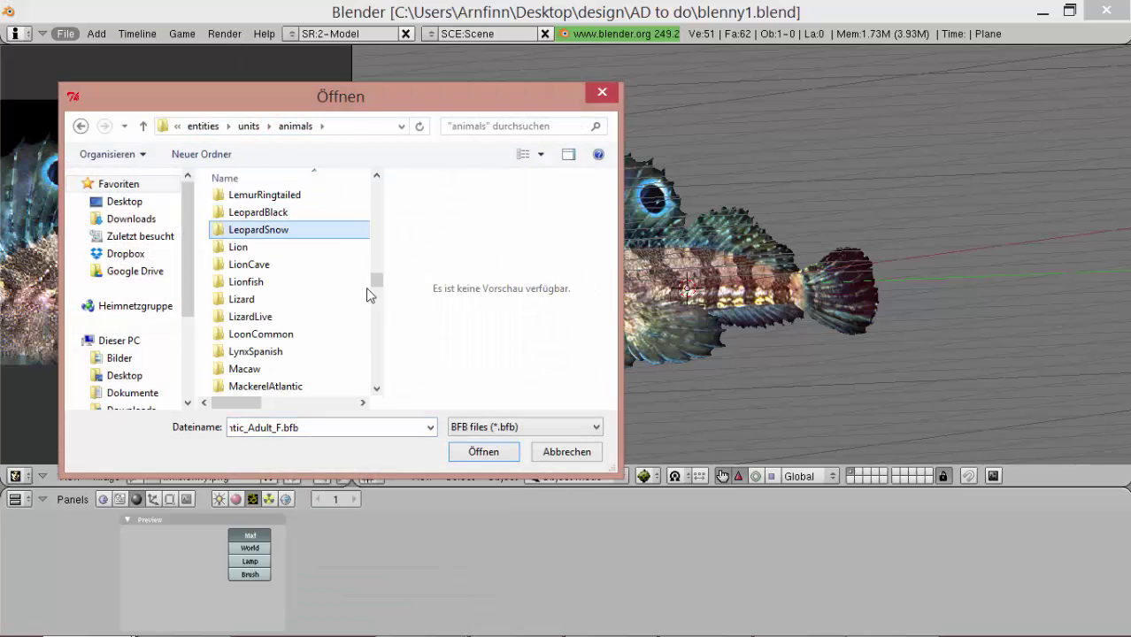
left_click_drag(369, 290, 373, 183)
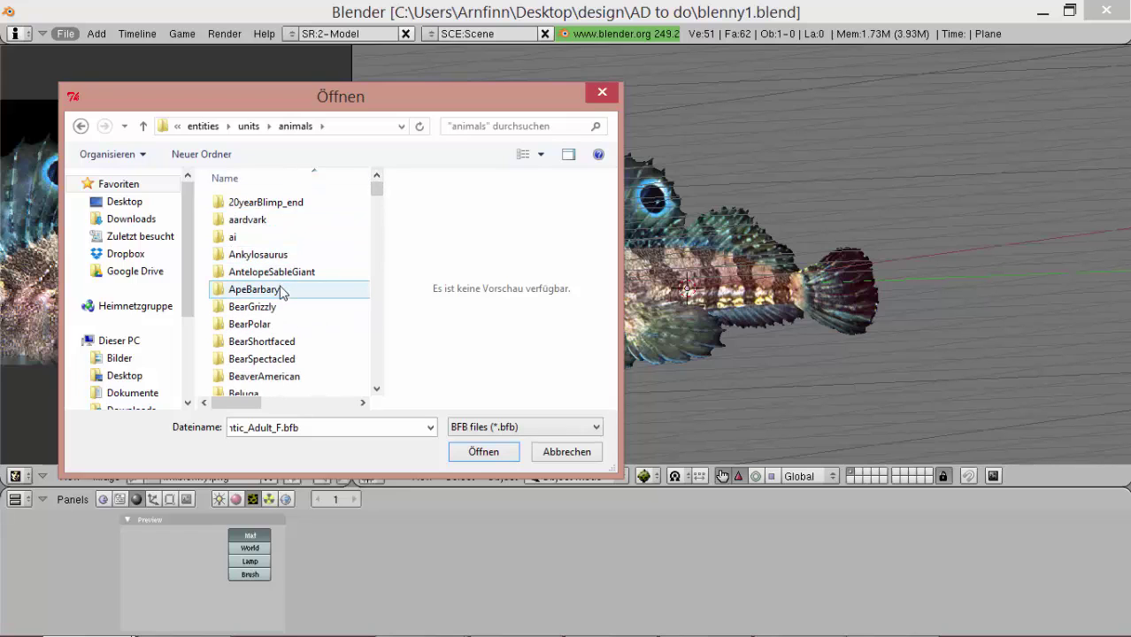
scroll(290, 316, "down", 1)
scroll(294, 327, "down", 1)
scroll(295, 328, "down", 2)
scroll(285, 309, "up", 3)
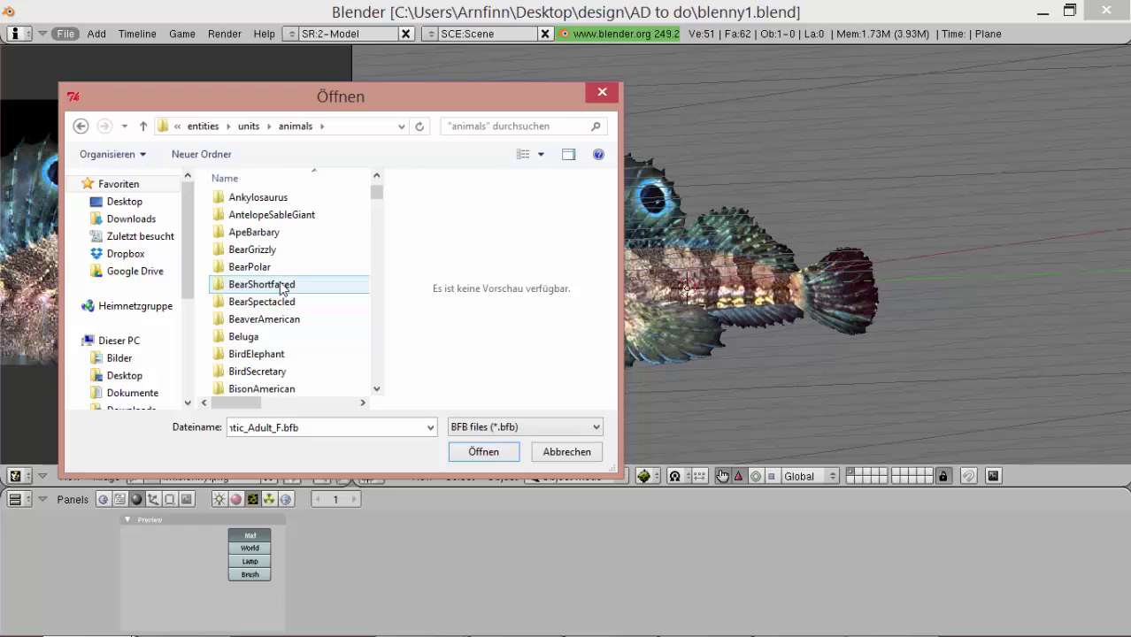
scroll(278, 290, "up", 1)
scroll(280, 285, "down", 1)
scroll(281, 286, "down", 3)
double_click(259, 324)
double_click(268, 221)
Compare the custom blenny mesh with the imported fish and its skeleton from the side and at an angle.
middle_click_drag(771, 263, 641, 320)
key("KP_3")
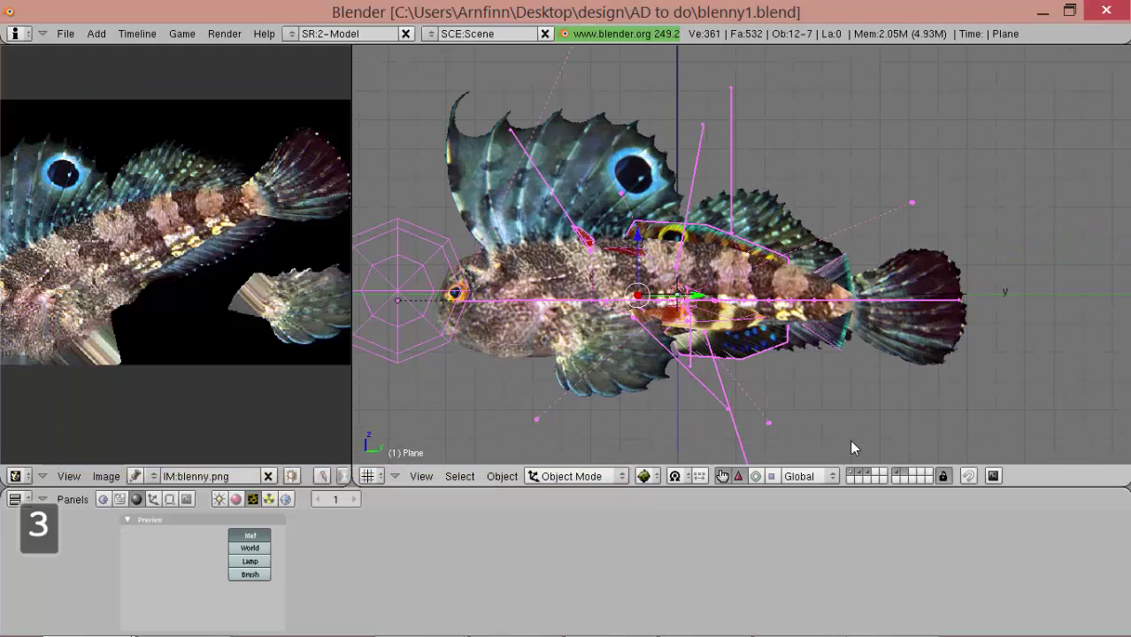
right_click_drag(553, 193, 811, 144)
scroll(812, 144, "up", 2)
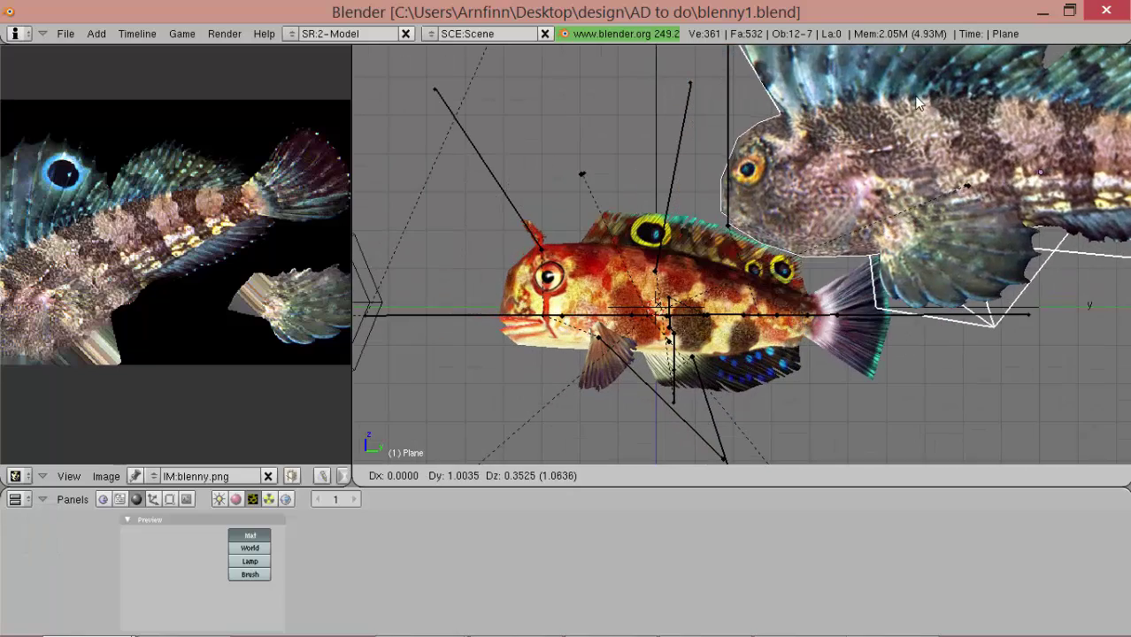
right_click(871, 144)
scroll(750, 249, "down", 2)
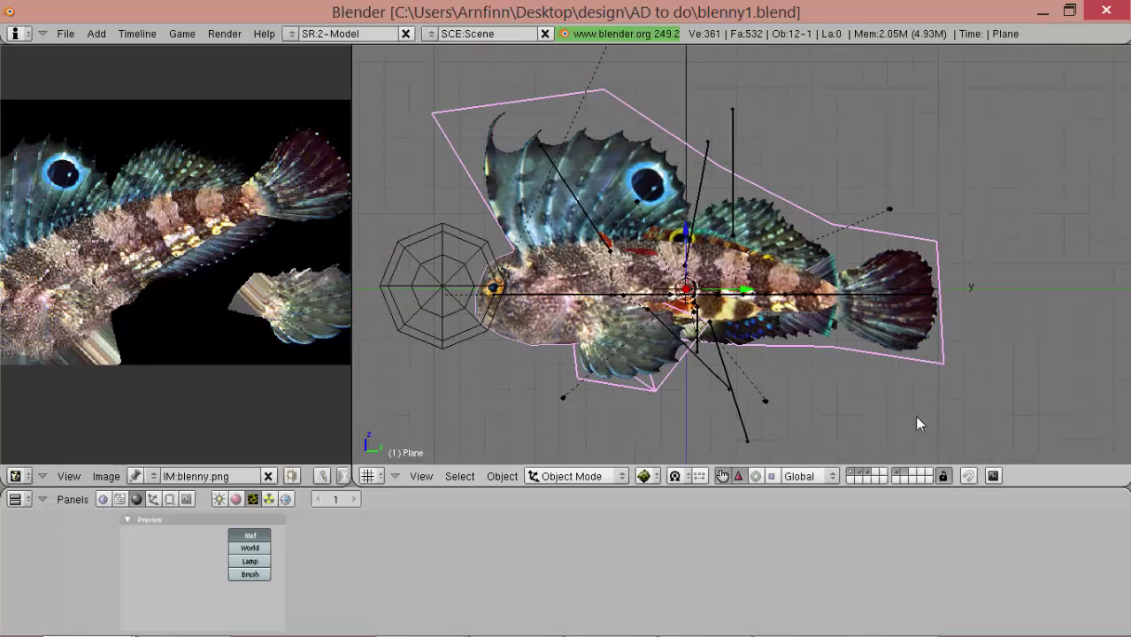
middle_click_drag(723, 191, 823, 331)
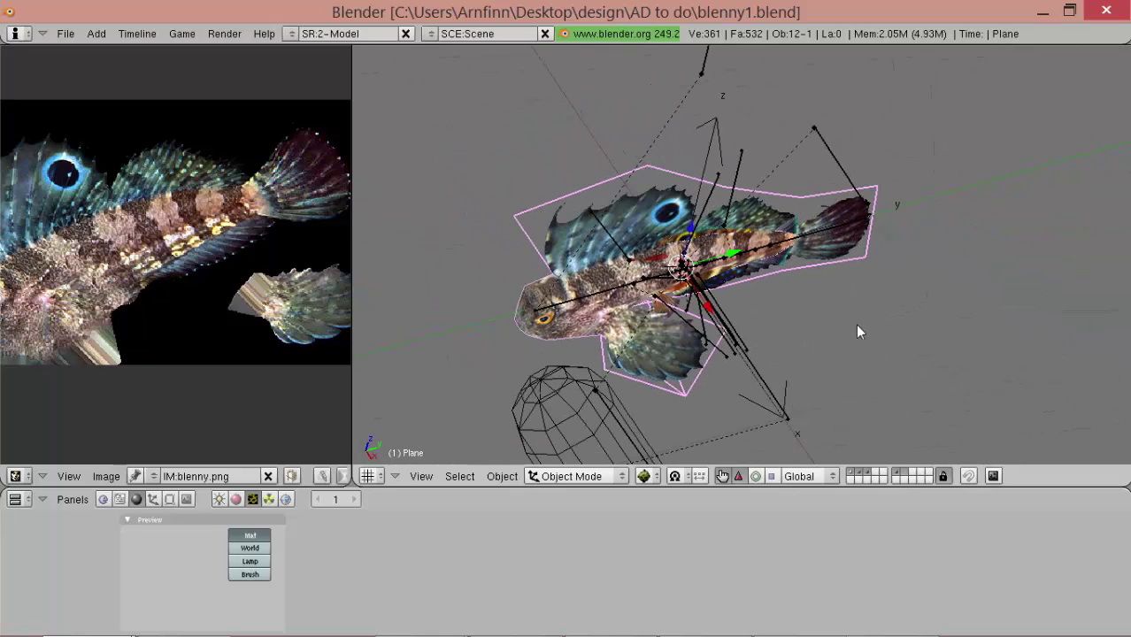
middle_click_drag(781, 370, 559, 300)
Select the imported capsule and examine its position relative to the fish and skeleton from several angles.
right_click(508, 347)
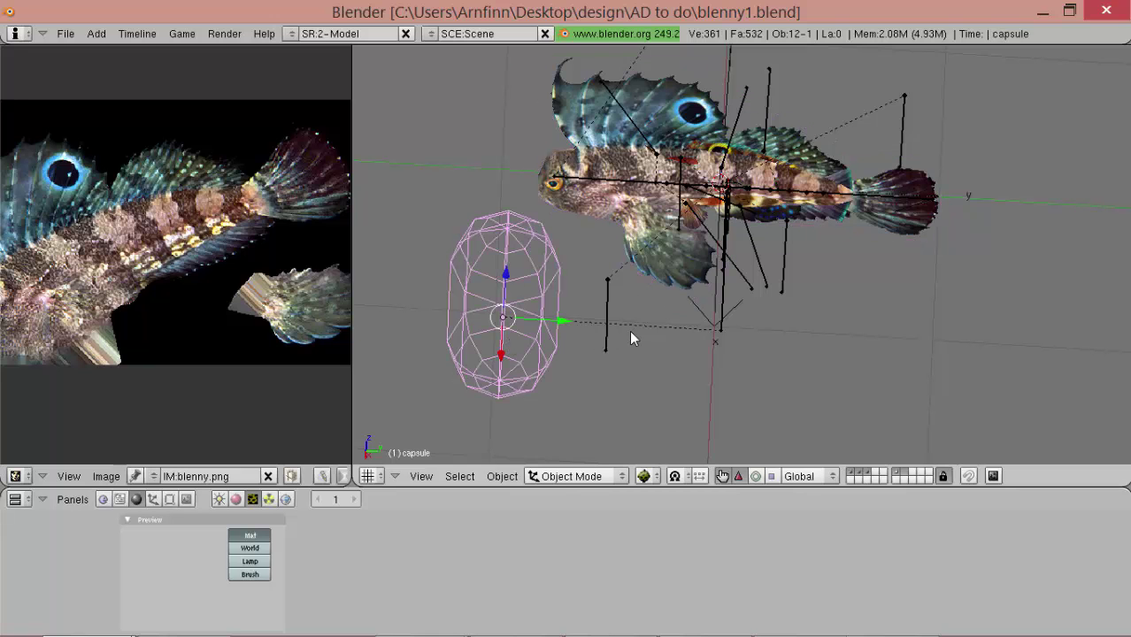
middle_click_drag(630, 330, 487, 376)
middle_click_drag(475, 422, 489, 380)
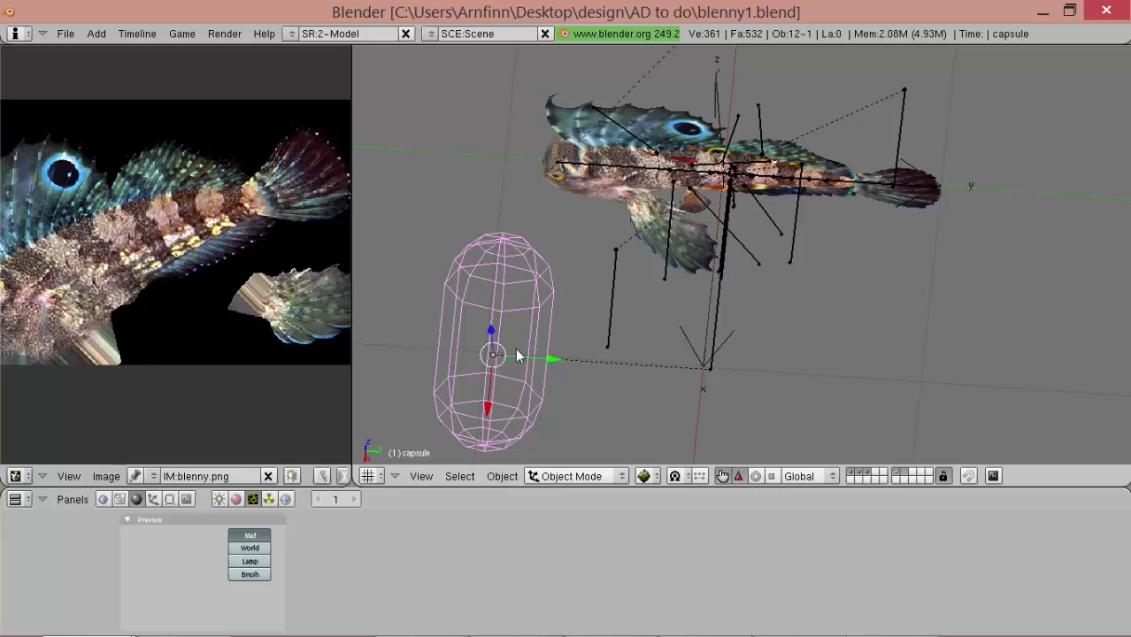
middle_click_drag(603, 343, 580, 345)
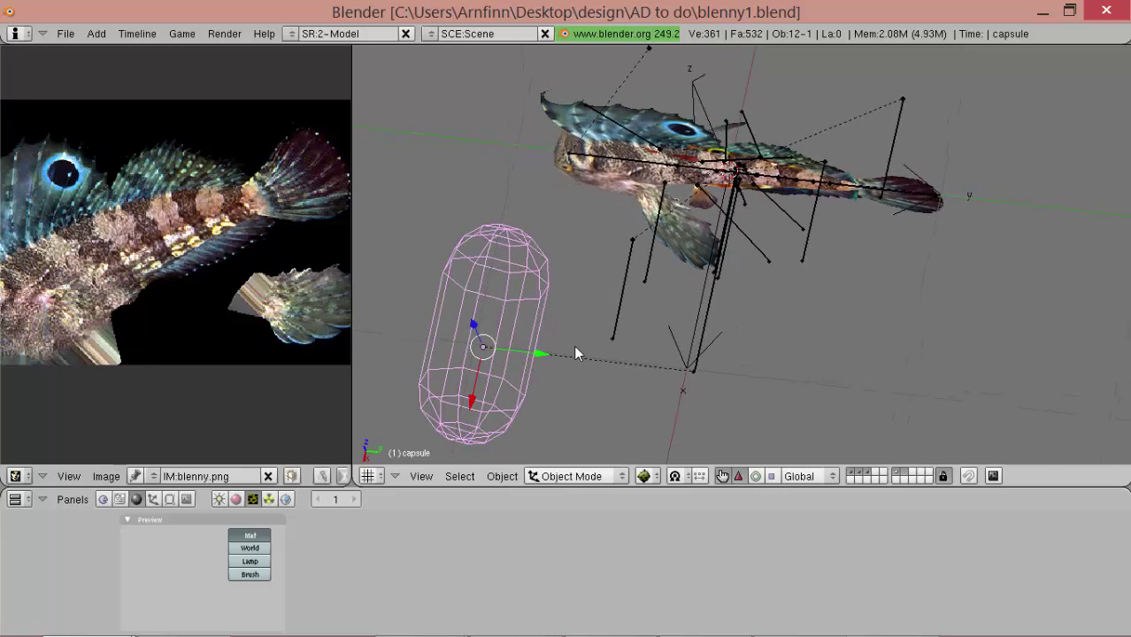
middle_click_drag(777, 367, 733, 249)
scroll(710, 263, "up", 1)
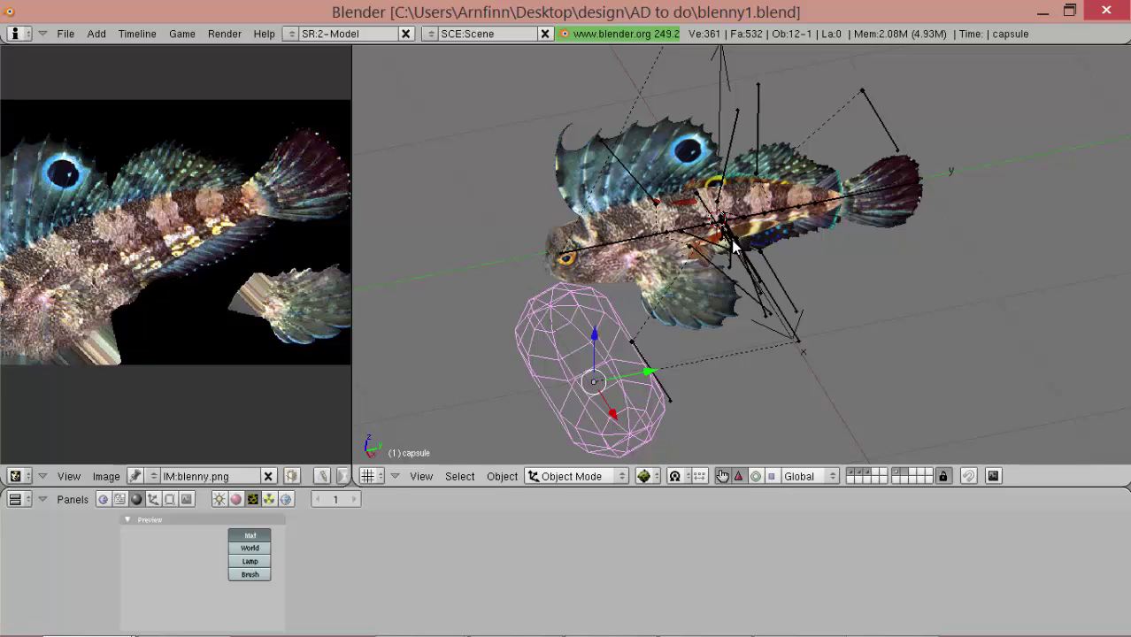
middle_click_drag(696, 251, 607, 330)
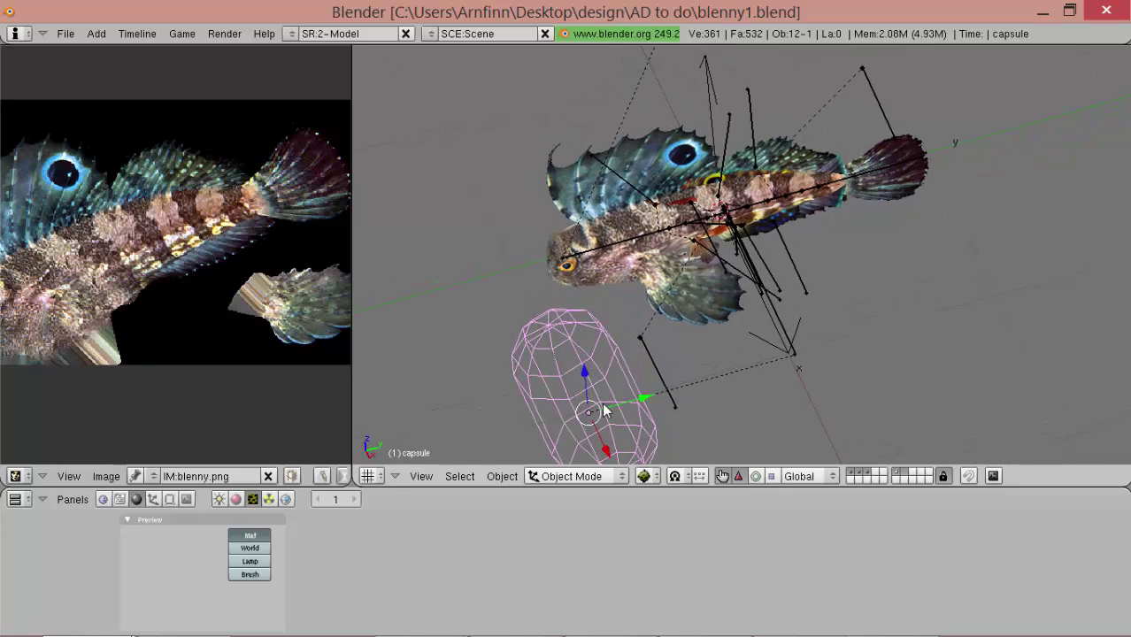
middle_click_drag(611, 410, 617, 273)
Show only the layer holding the skeleton and capsule, and delete the lodgroup empty from it.
right_click_drag(617, 273, 763, 368)
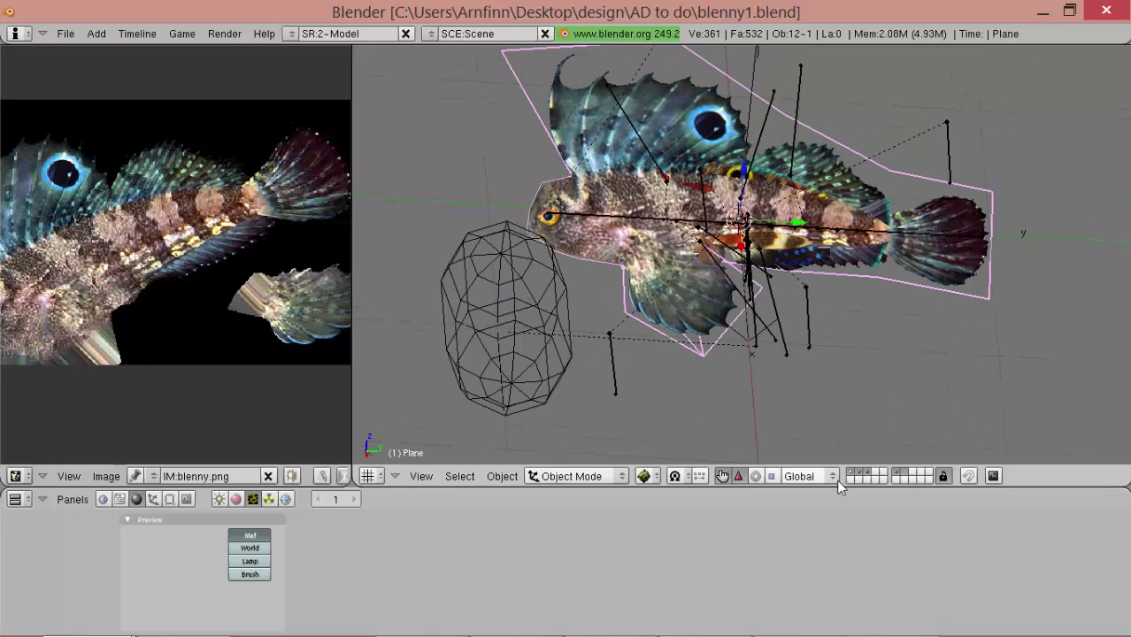
left_click(898, 475)
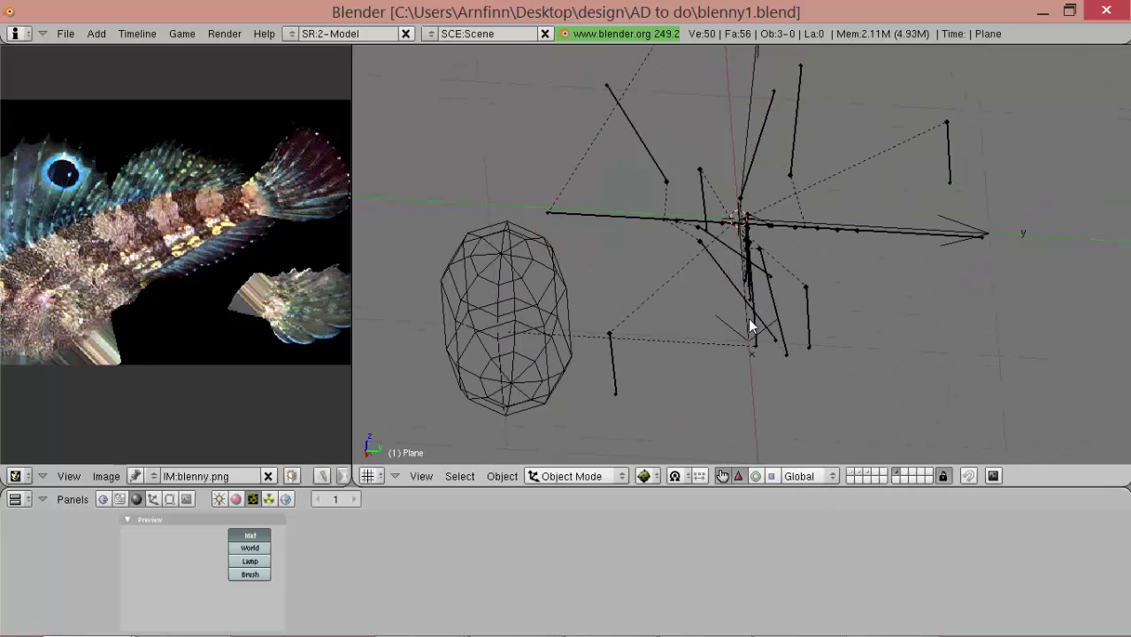
middle_click_drag(748, 321, 901, 447)
middle_click_drag(712, 252, 788, 241)
middle_click_drag(713, 189, 684, 194)
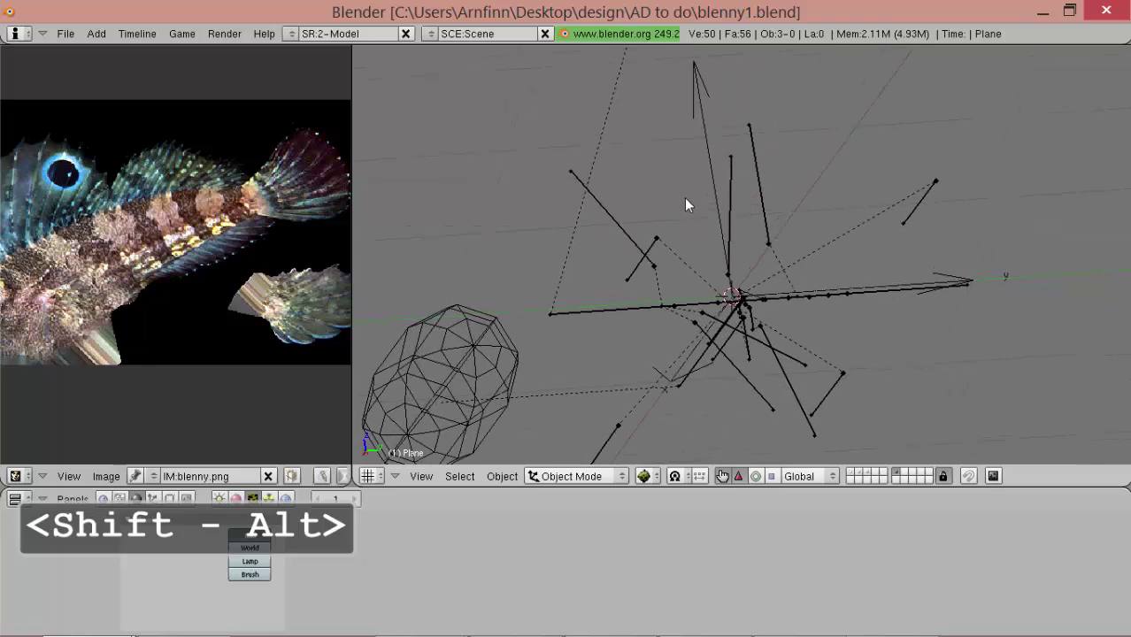
right_click_drag(707, 162, 703, 172)
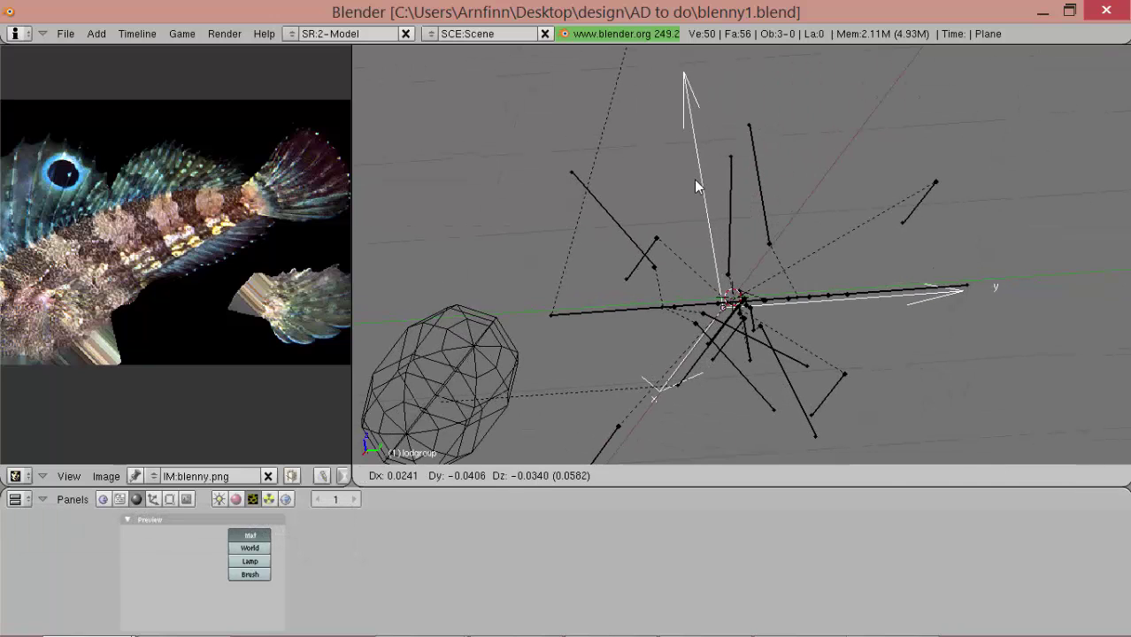
right_click(706, 186)
middle_click_drag(705, 230, 816, 355)
middle_click_drag(614, 372, 740, 378)
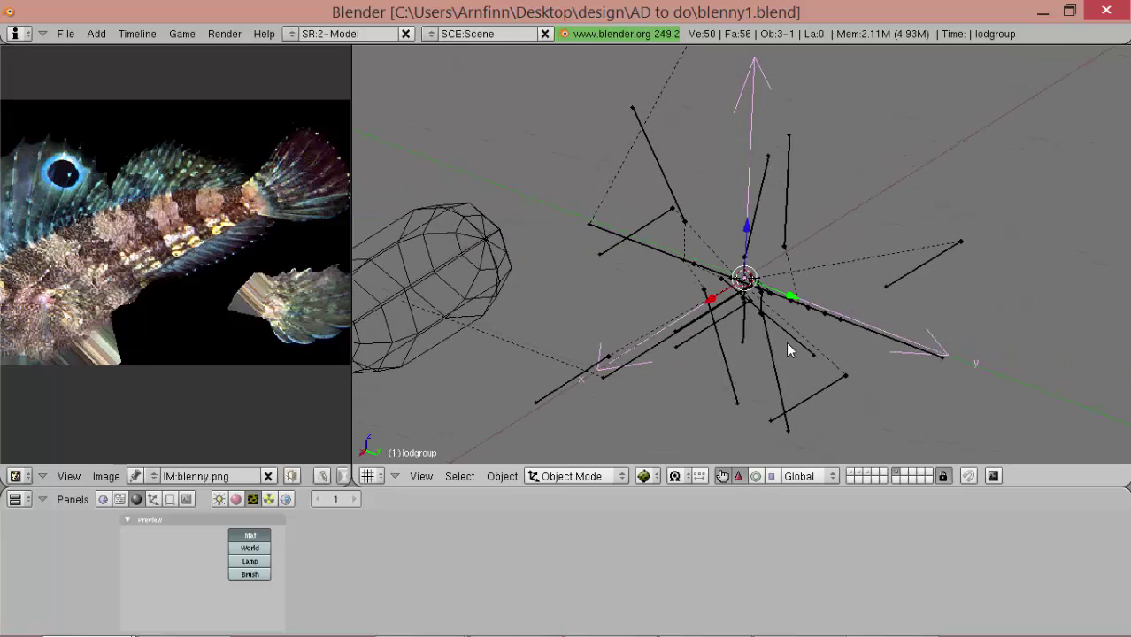
middle_click_drag(788, 349, 804, 331)
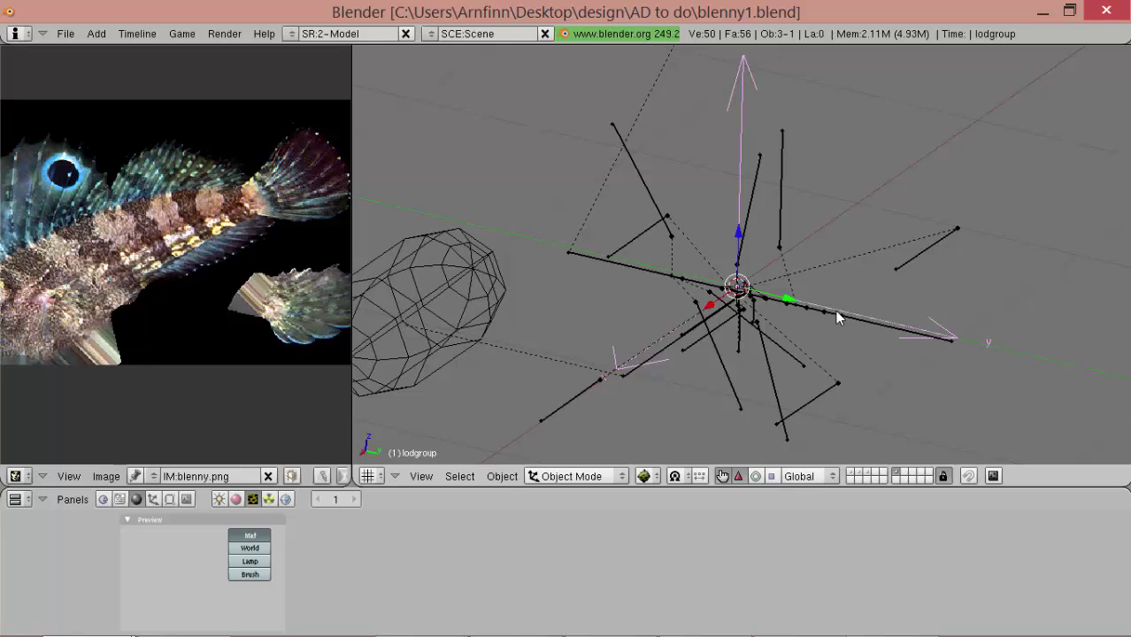
key("Delete")
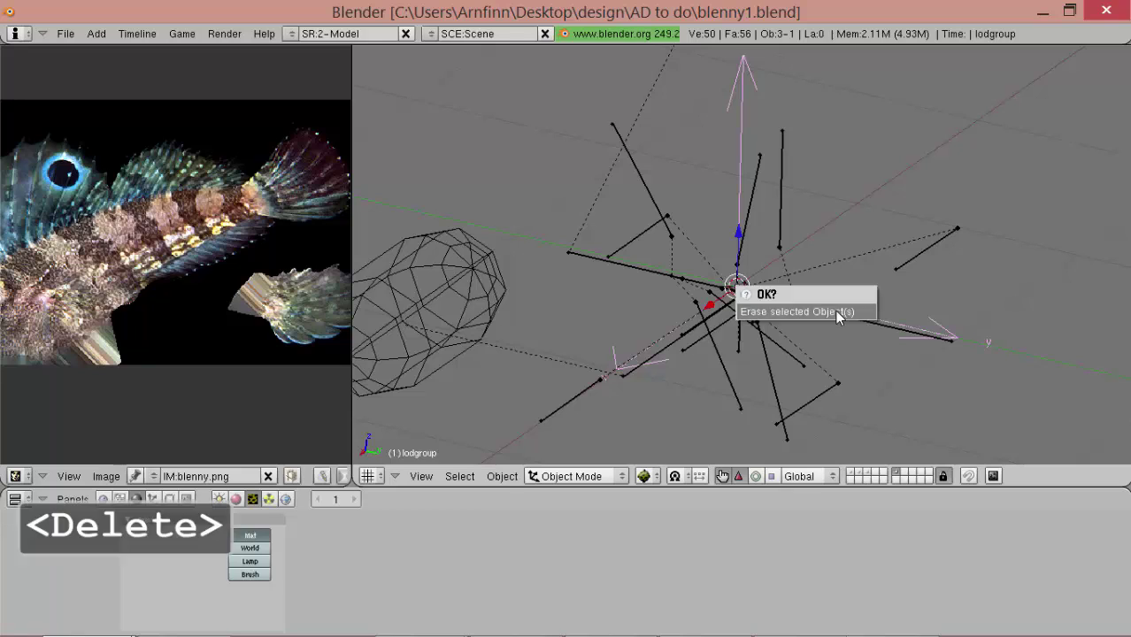
key("Return")
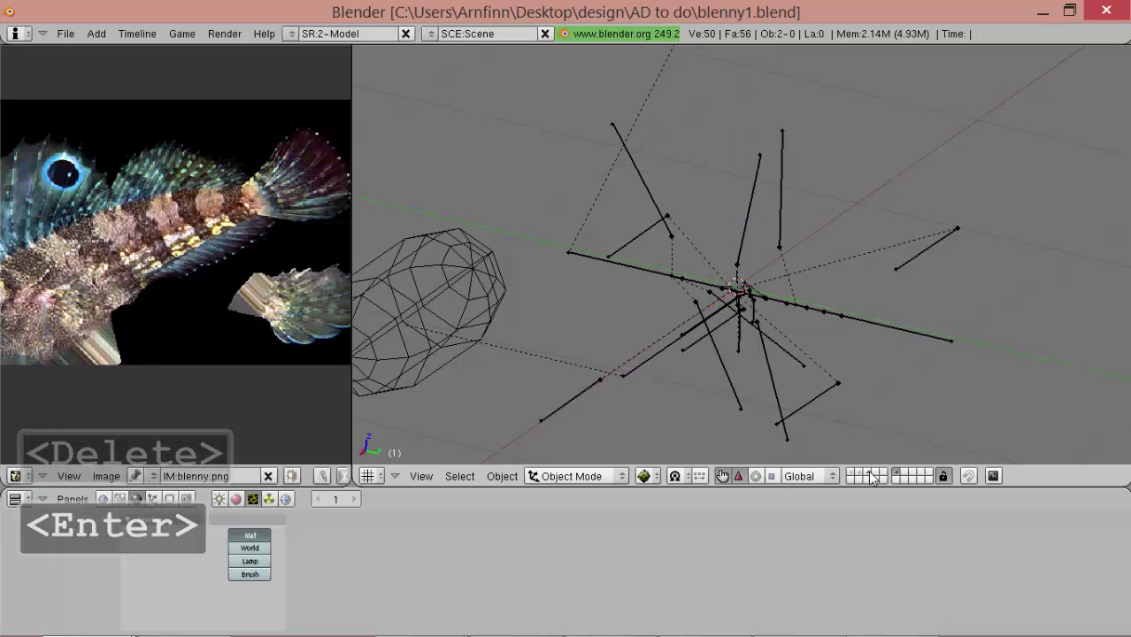
Delete all objects on the third layer and on the second layer, removing the imported fish's extra versions.
left_click(896, 478)
key("a")
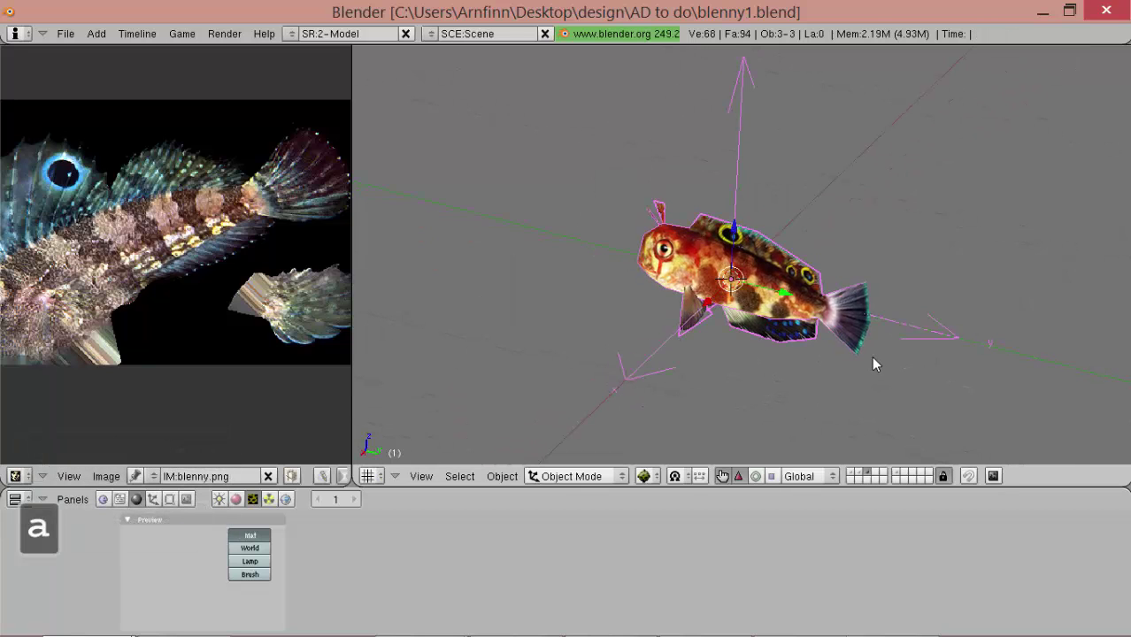
key("Delete")
key("Return")
left_click(858, 476)
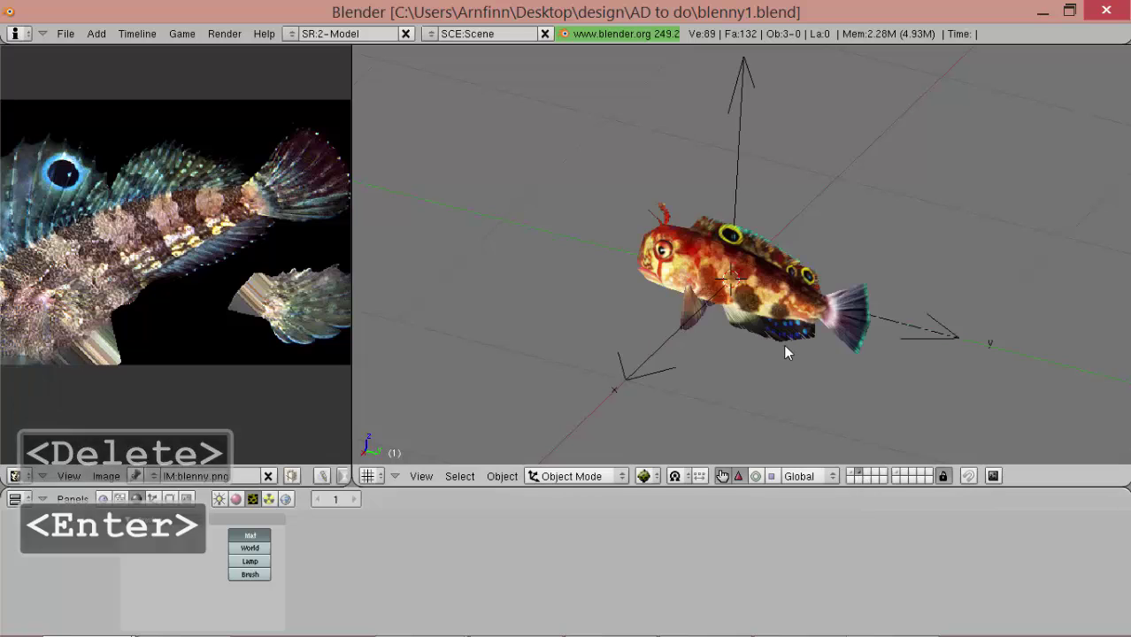
key("a")
key("Delete")
key("Return")
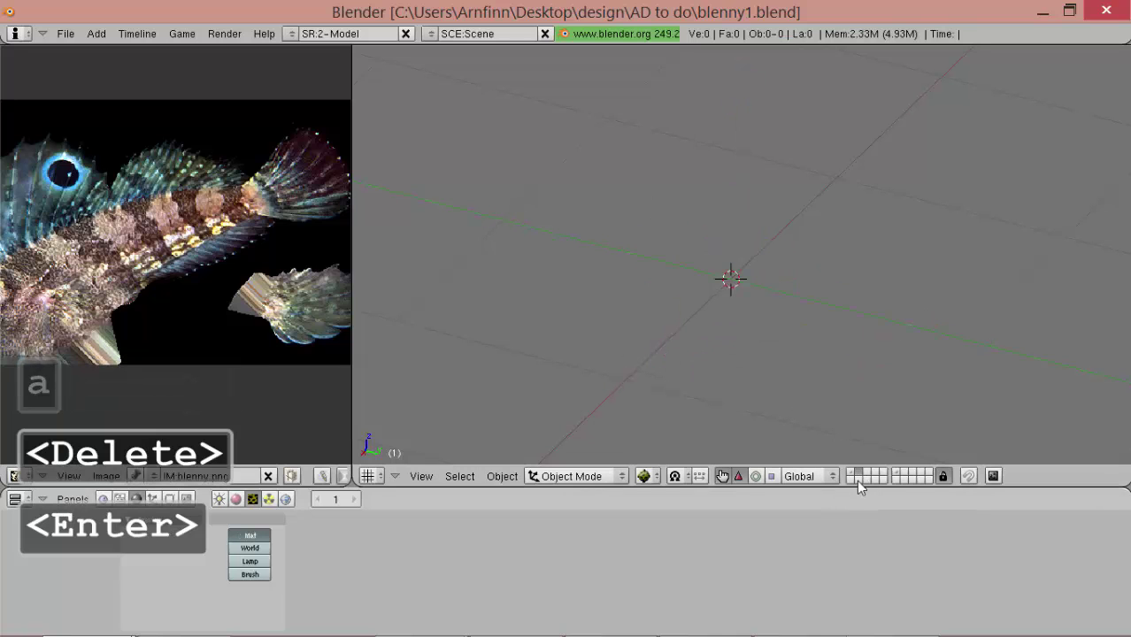
On the first layer, move the imported fish with its axes empty away from the custom blenny and select both.
left_click(858, 476)
right_click_drag(746, 133, 813, 210)
right_click(756, 288)
scroll(755, 288, "down", 2)
scroll(799, 277, "up", 1)
scroll(724, 342, "down", 1, "shift")
left_click_drag(783, 265, 485, 242)
scroll(497, 209, "down", 1)
right_click(497, 209, "shift")
right_click(546, 205)
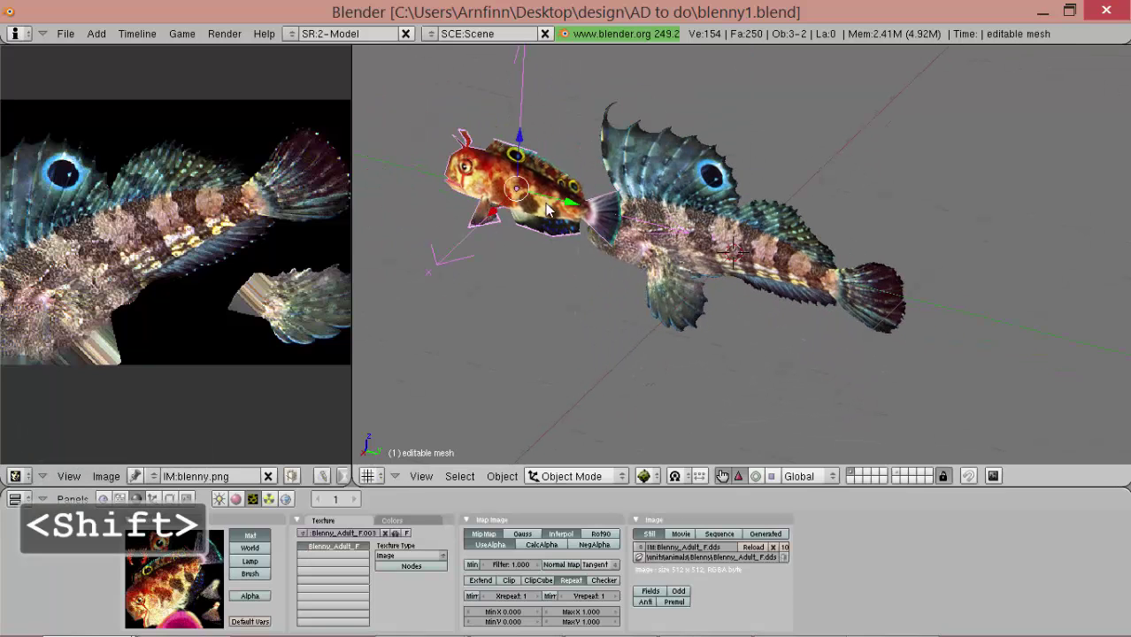
Delete the axes empty belonging to the imported fish.
right_click(475, 281)
right_click_drag(471, 270, 497, 295)
right_click(498, 295)
key("Delete")
key("Return")
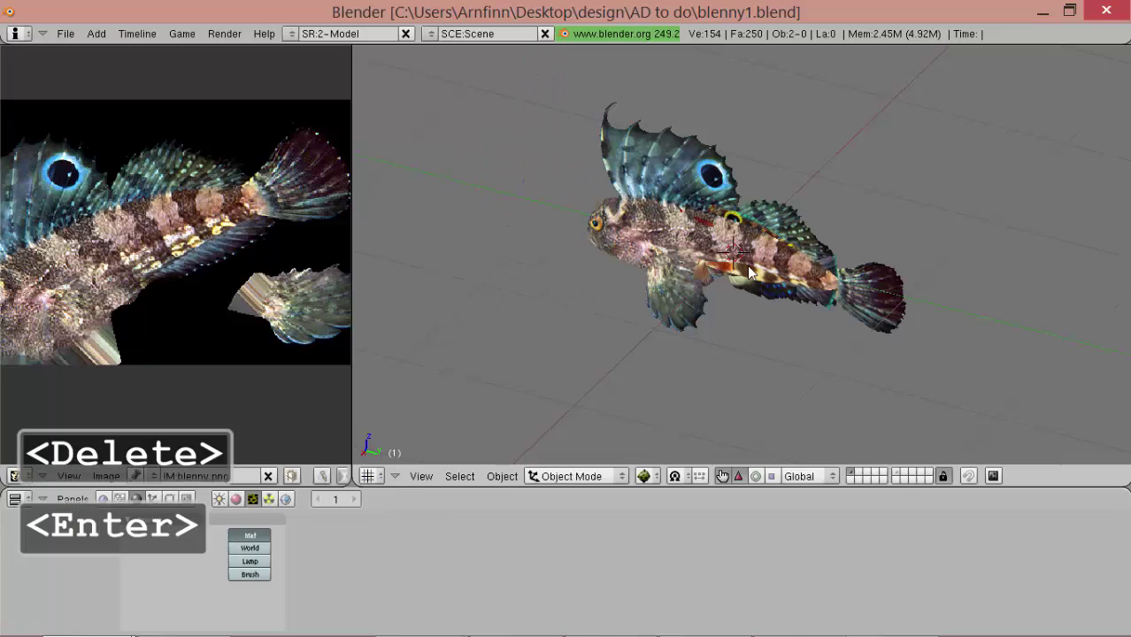
Open the custom blenny's whole mesh for editing in side view and set the pivot to the 3D cursor at the scene centre.
right_click(759, 218)
scroll(759, 215, "up", 3)
middle_click_drag(759, 215, 818, 214)
right_click_drag(789, 337, 813, 317)
right_click(812, 316)
right_click(650, 315)
scroll(721, 381, "down", 2)
key("Tab")
scroll(744, 354, "up", 4)
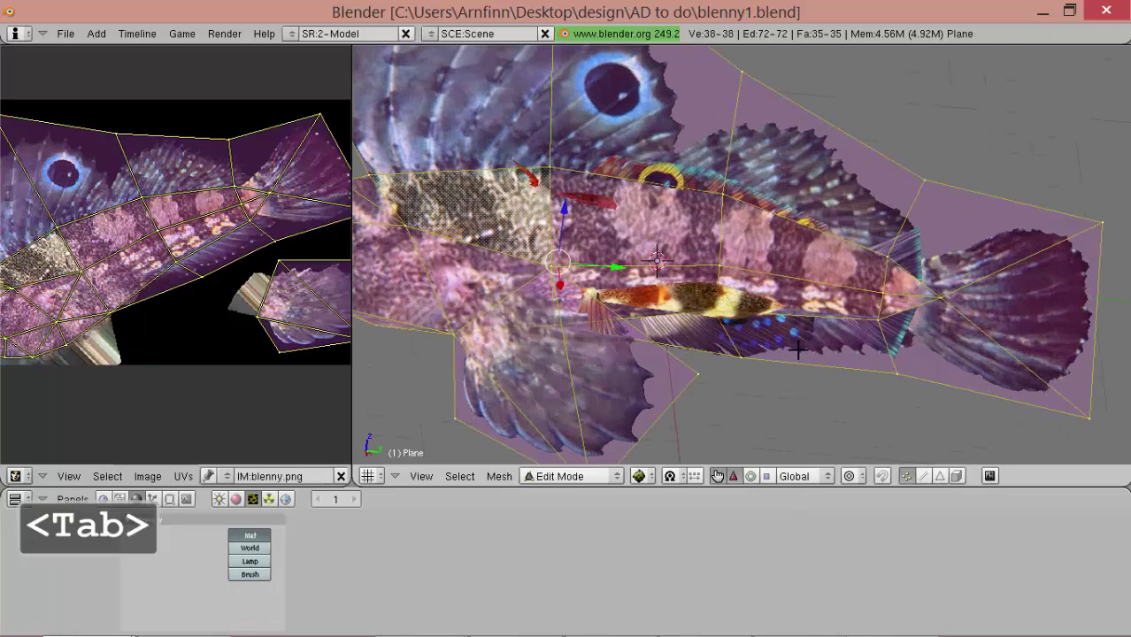
key("KP_3")
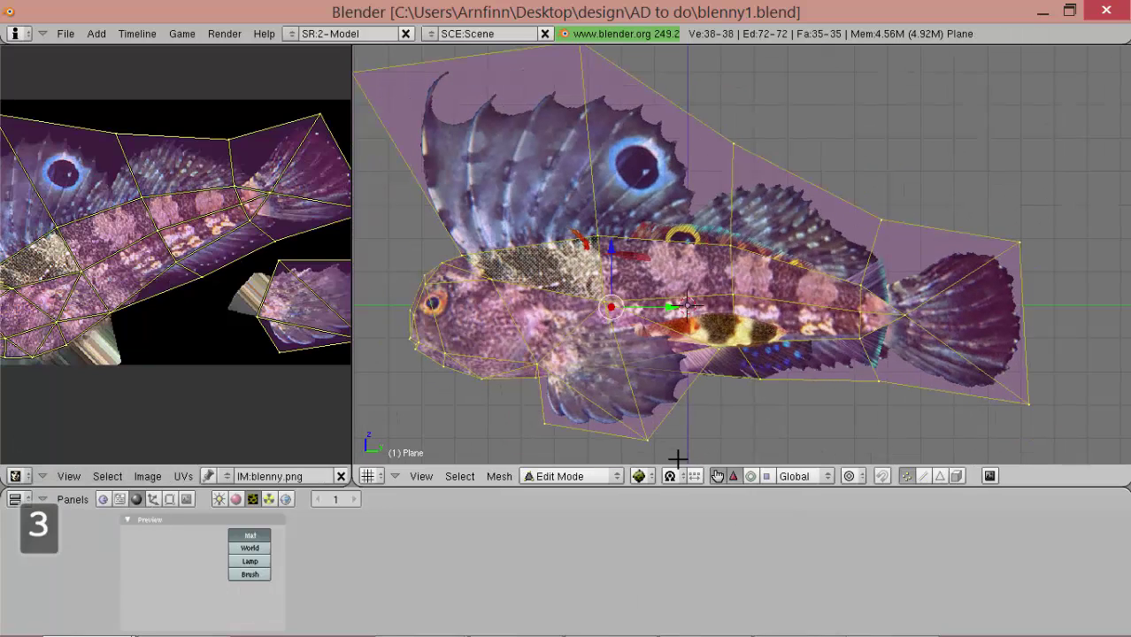
left_click(669, 476)
left_click(695, 423)
left_click_drag(912, 374, 963, 347, "alt+shift")
key("shift+c")
Scale and shift the custom blenny's whole mesh until it matches the imported fish's length and position, and return to Object Mode.
scroll(960, 429, "up", 4)
key("s")
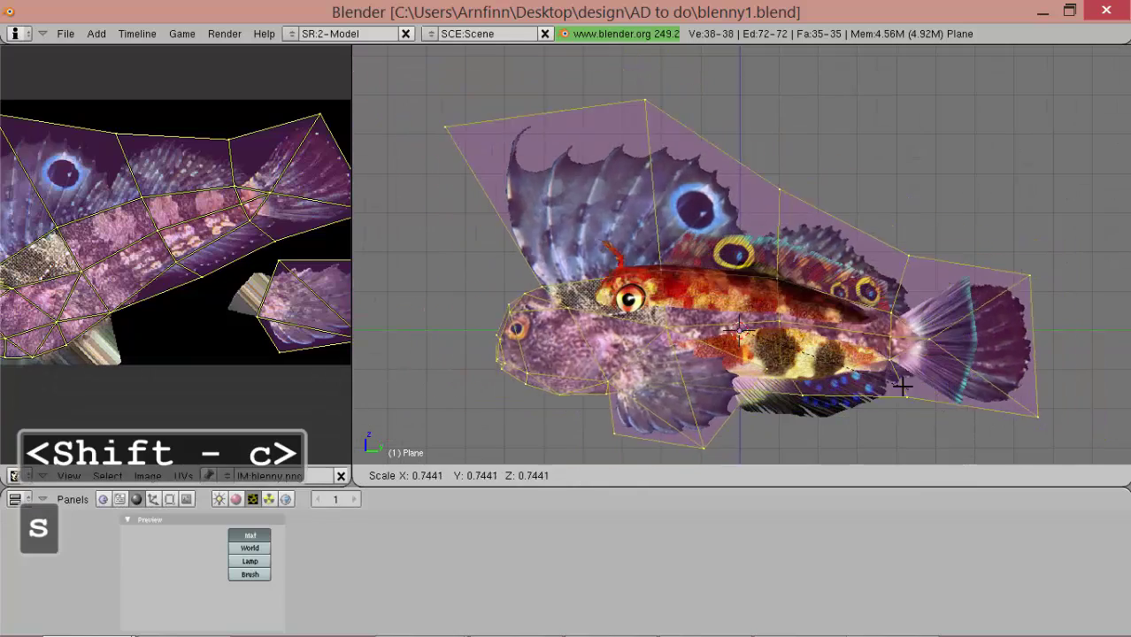
left_click(879, 398)
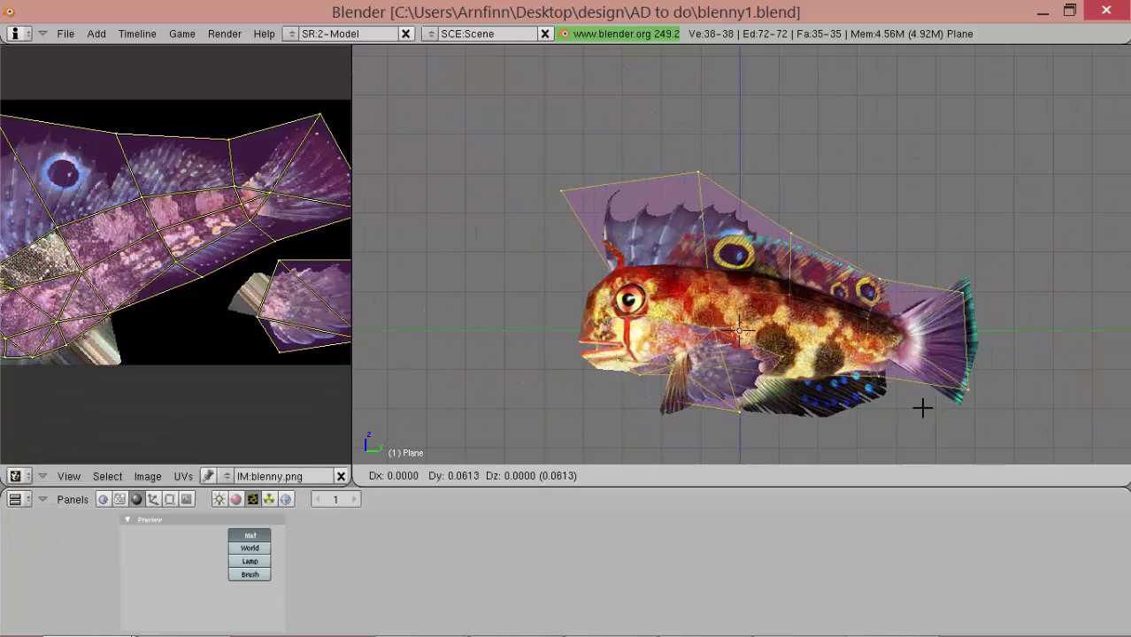
left_click(923, 407)
key("s")
left_click(936, 415)
key("g")
left_click(915, 412)
key("s")
left_click(937, 409)
key("s")
left_click_drag(610, 258, 927, 303, "alt+shift")
key("Tab")
Check the two overlapping fish from the side and show the skeleton's layer together with theirs.
scroll(891, 353, "up", 3)
left_click_drag(891, 352, 774, 304, "alt")
key("KP_3")
right_click(760, 307)
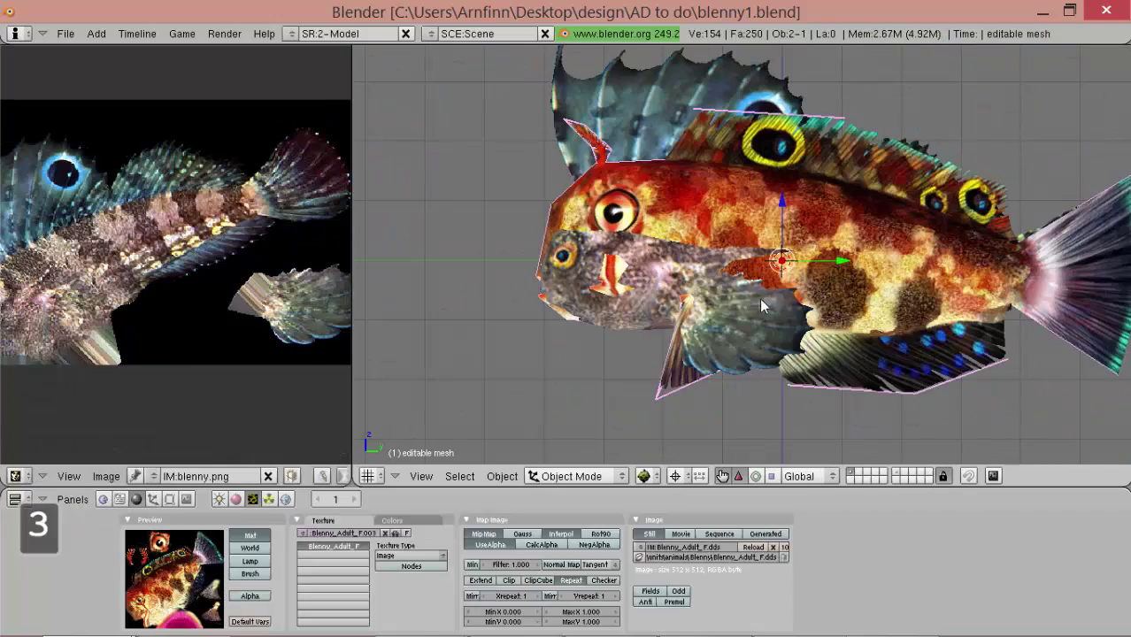
scroll(848, 376, "down", 2)
scroll(848, 354, "up", 3)
right_click_drag(848, 317, 905, 276)
right_click(905, 276)
right_click(661, 346)
scroll(813, 376, "down", 1)
right_click_drag(812, 376, 851, 339)
right_click(850, 339)
left_click(896, 473, "shift")
Select the custom blenny together with the scene root skeleton and parent it to the skeleton as Armature.
scroll(990, 393, "down", 2)
right_click_drag(912, 366, 876, 321)
right_click(867, 320)
right_click(519, 269, "shift")
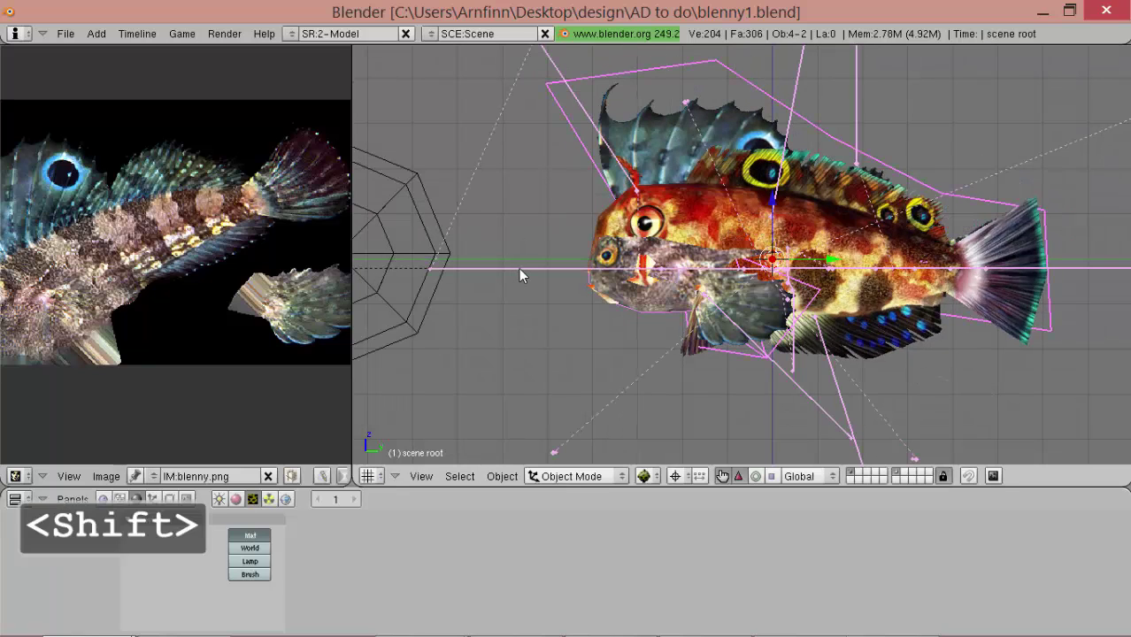
key("ctrl+p")
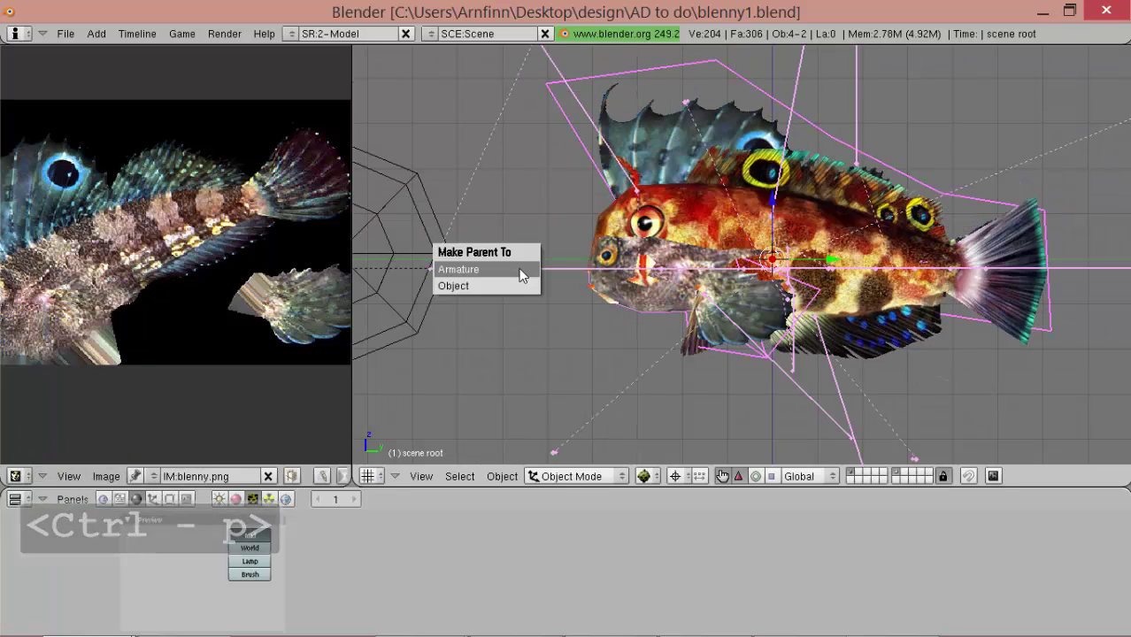
key("Return")
left_click(519, 268)
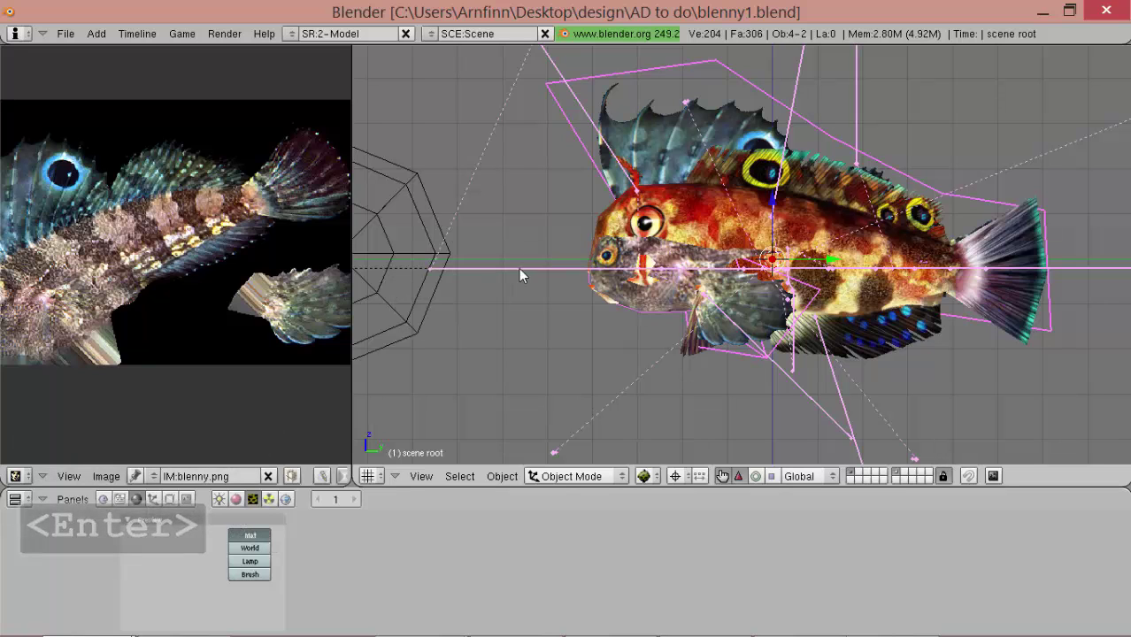
Copy the imported fish's bone weights onto the custom blenny with the Bone Weight Copy script at quality 0.
scroll(626, 276, "up", 2)
right_click(621, 282)
key("g")
right_click(669, 283)
right_click(657, 218)
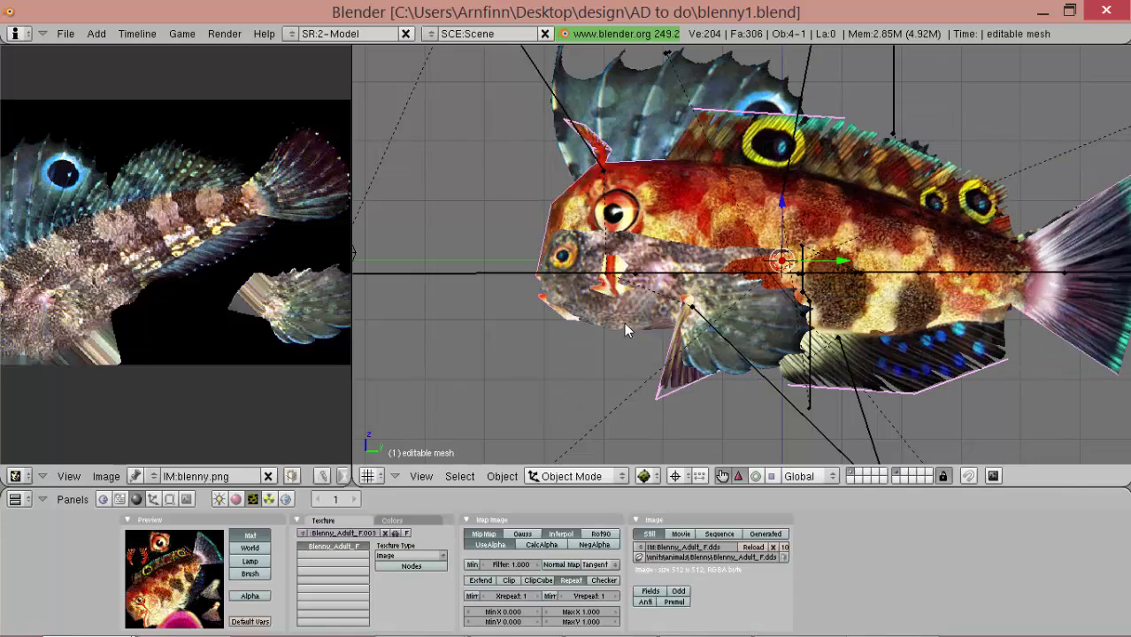
right_click(619, 355, "shift")
left_click(509, 478)
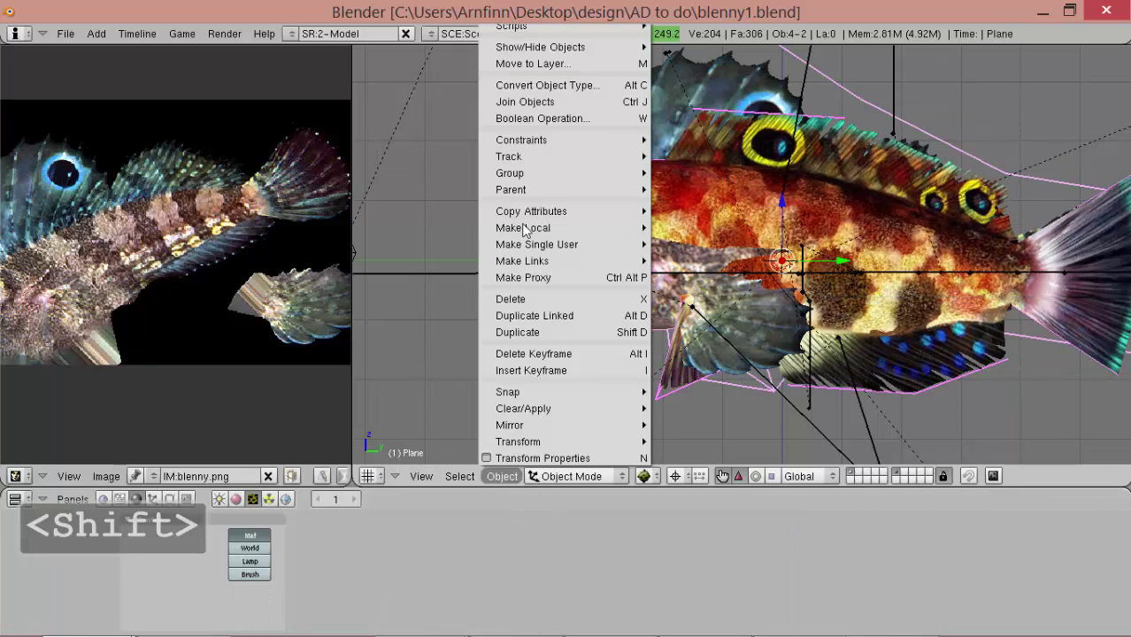
mouse_move(527, 26)
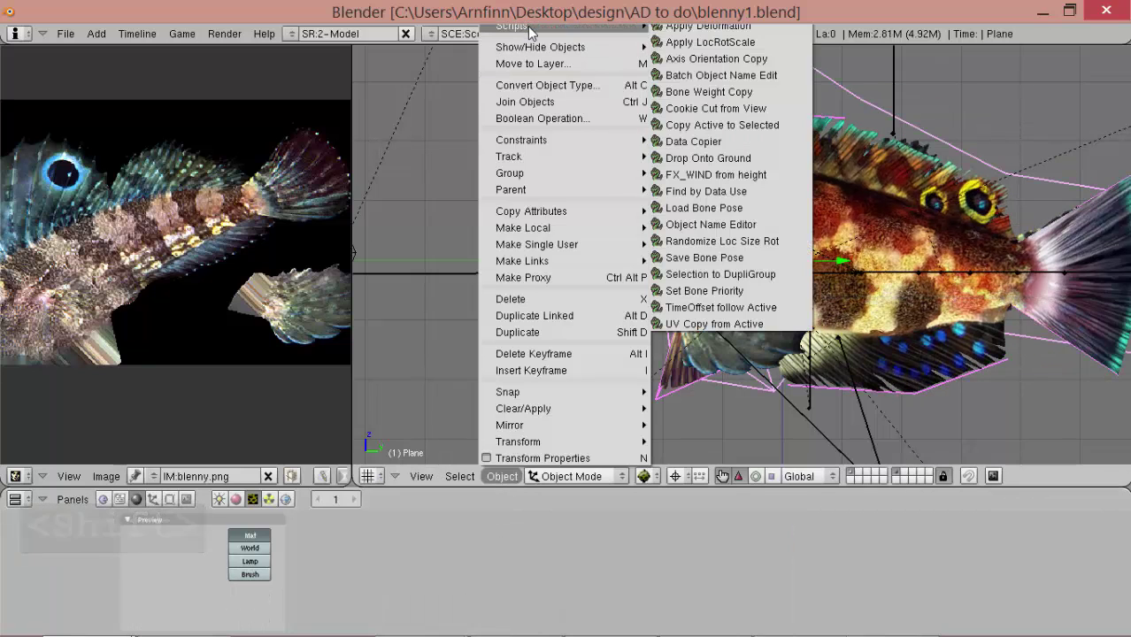
left_click(722, 93)
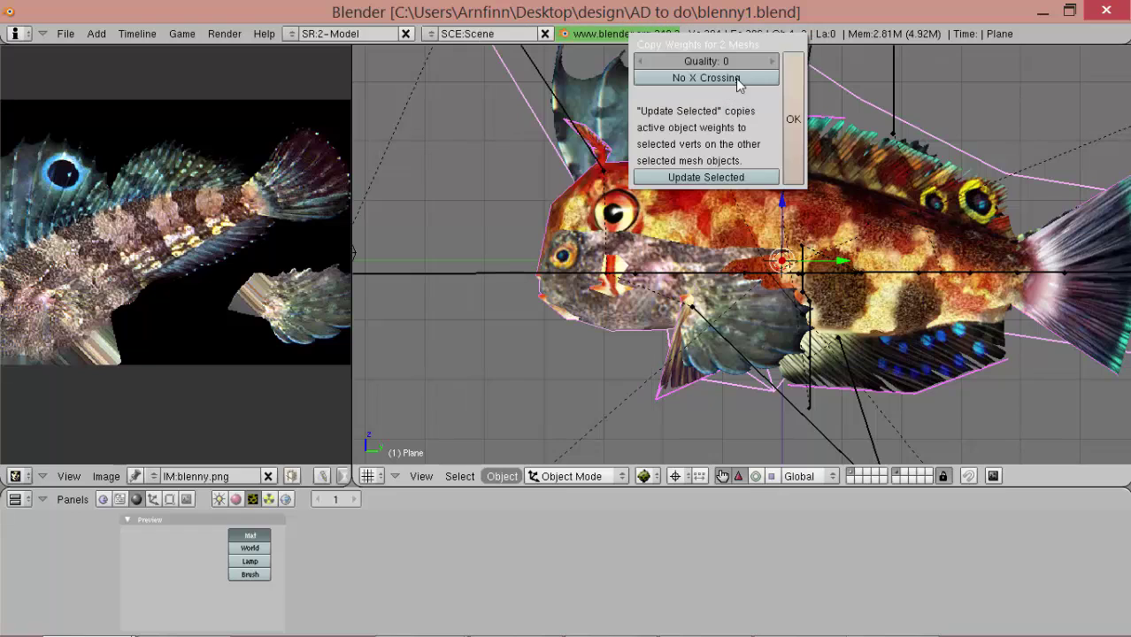
left_click(792, 119)
Delete the imported fish mesh, keeping the custom blenny, skeleton and capsule.
right_click(650, 307)
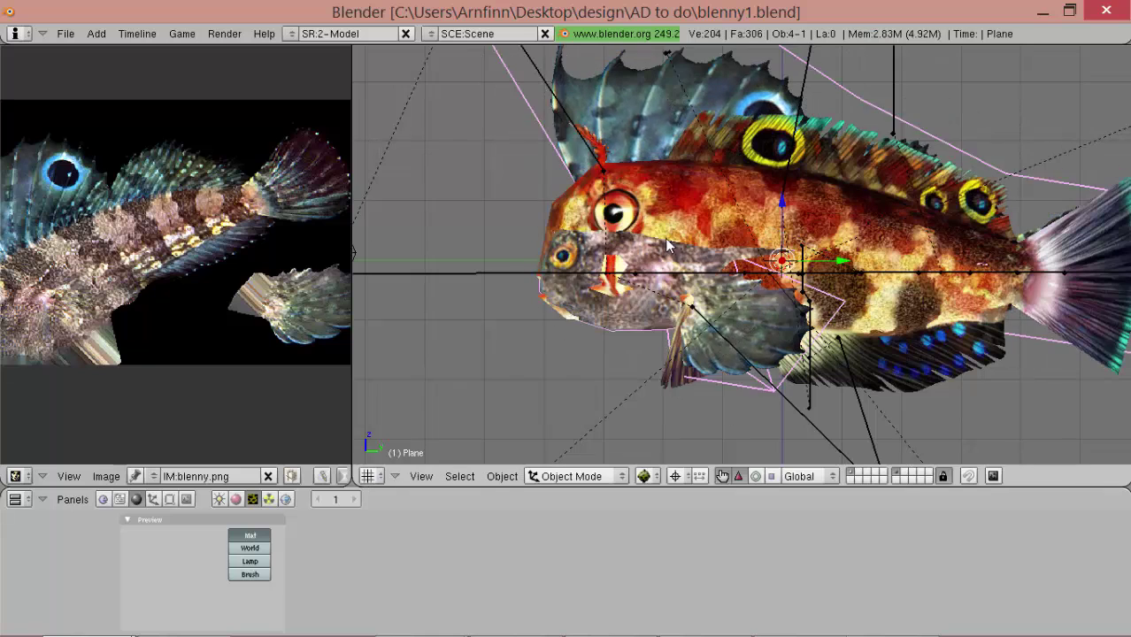
scroll(991, 375, "down", 2)
key("Delete")
key("Return")
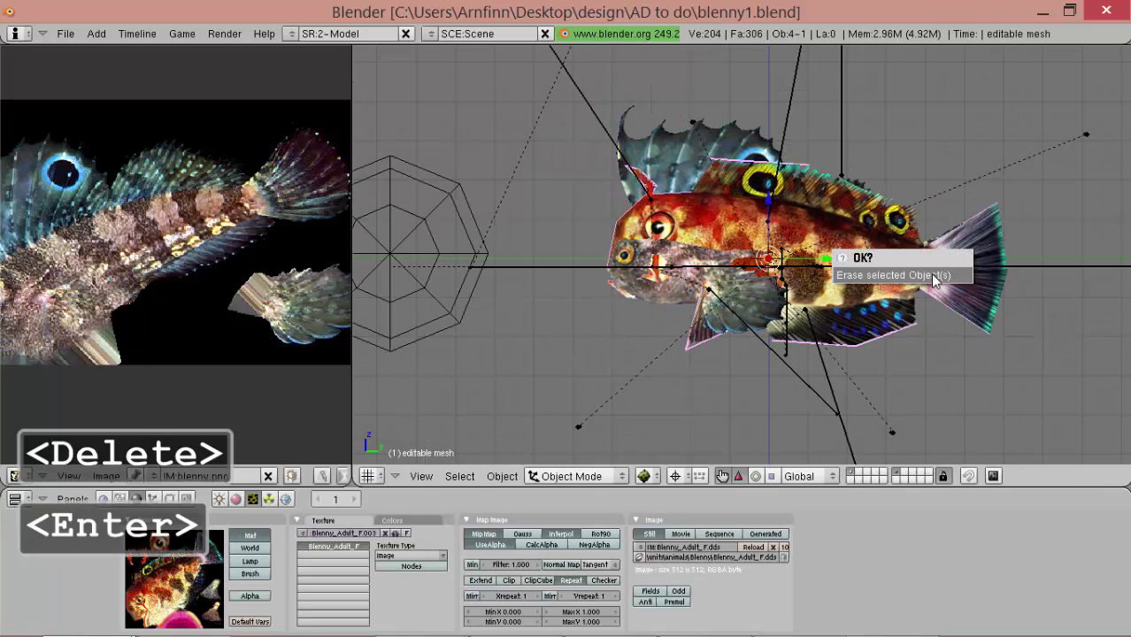
Put the skeleton in Pose Mode, change the pivot away from the 3D cursor, and test the tail bones' rotation.
right_click(947, 257)
right_click(946, 263)
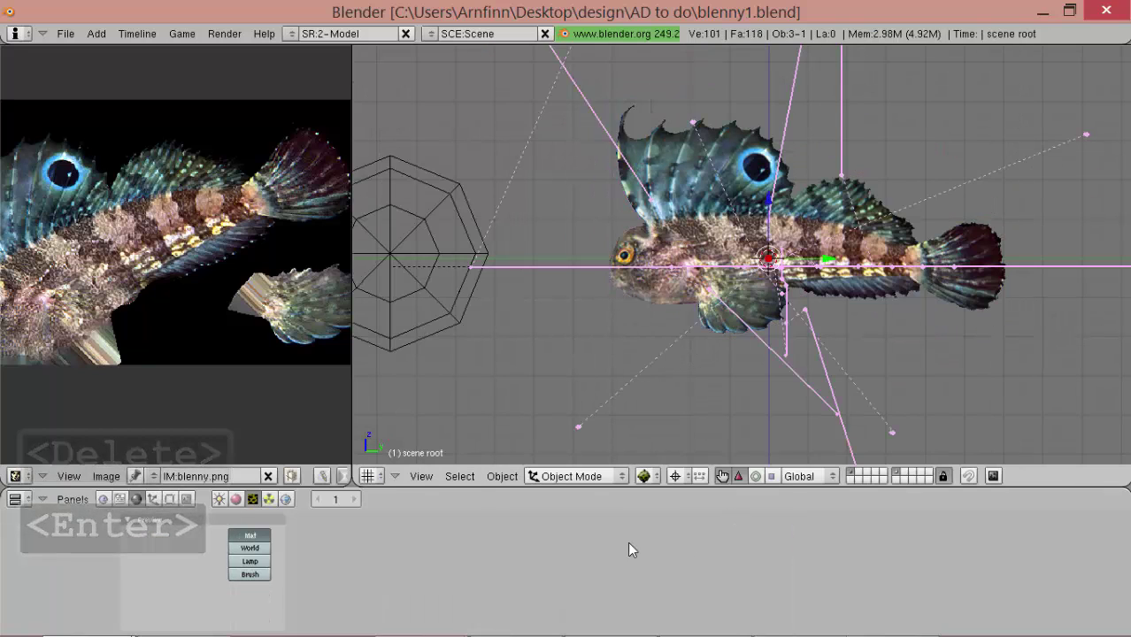
left_click(557, 478)
left_click(566, 426)
right_click(929, 267)
key("r")
left_click(691, 479)
left_click(688, 450)
key("r")
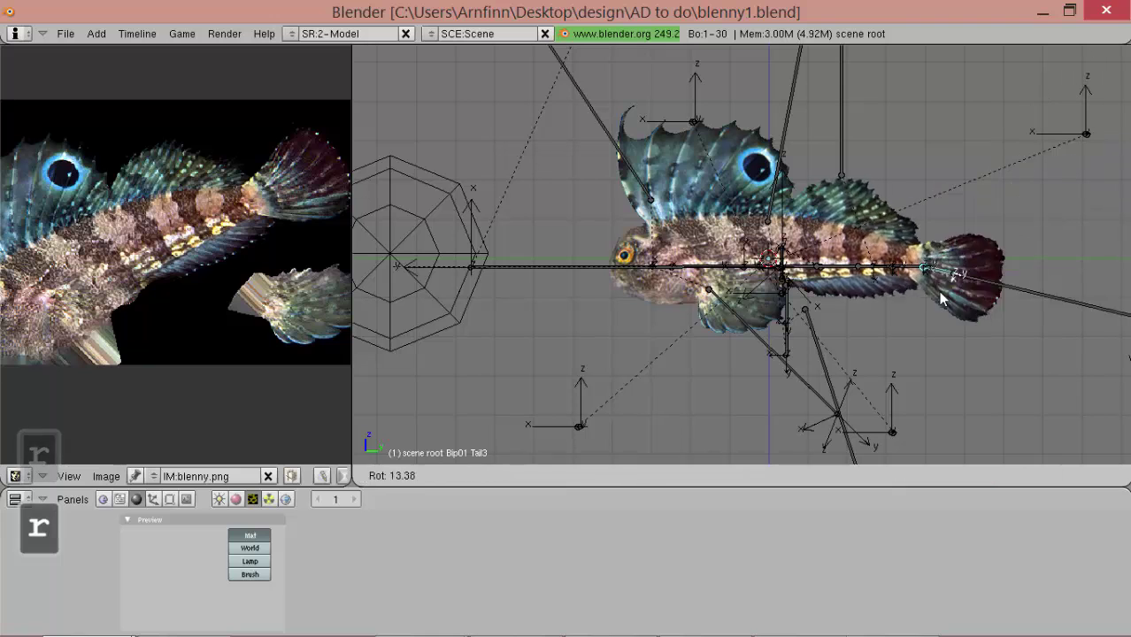
right_click(916, 295)
key("r")
right_click(854, 256)
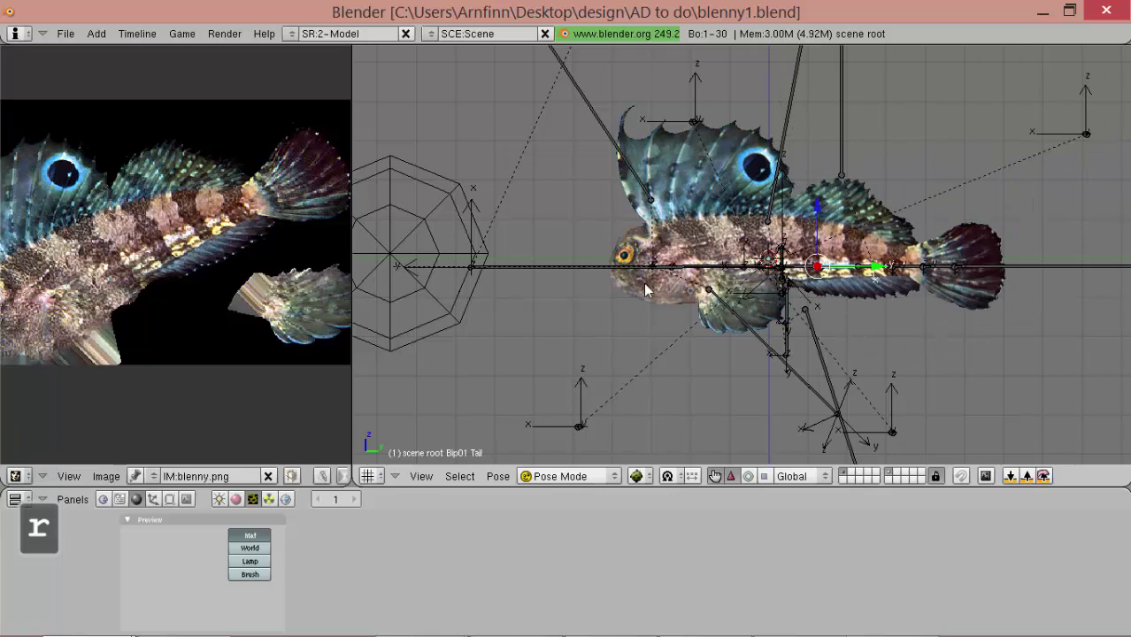
Test the head and pectoral fin bones by rotating them temporarily and examine how the mesh deforms.
right_click(683, 266)
key("r")
right_click(703, 269)
right_click(729, 303)
key("r")
right_click(713, 327)
middle_click_drag(714, 327, 787, 354)
key("r")
right_click(701, 421)
Select the custom blenny in Object Mode, switch it to Weight Paint in solid shading, and test the pectoral fin bone.
scroll(795, 353, "up", 2)
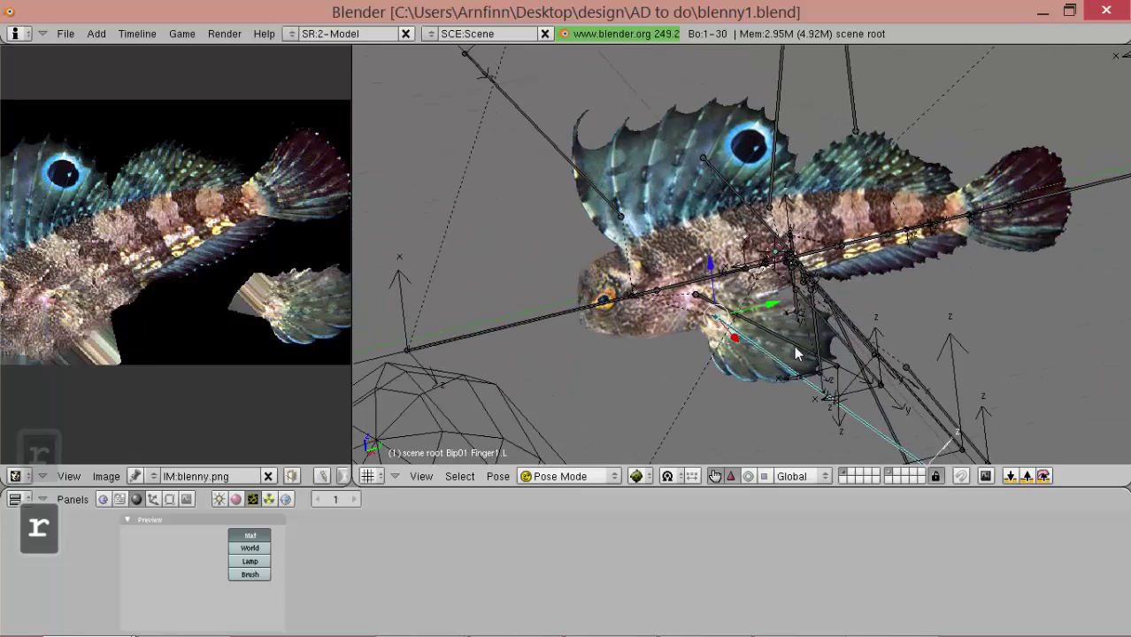
scroll(795, 350, "up", 2)
middle_click_drag(747, 412, 681, 370, "shift")
scroll(681, 370, "down", 1)
right_click(679, 367)
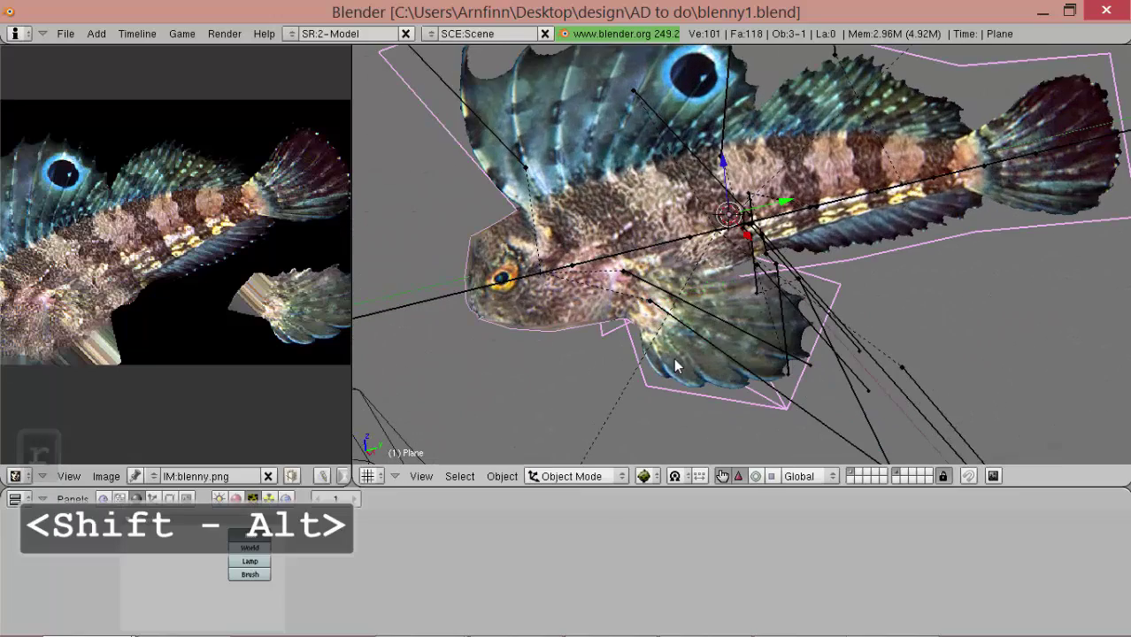
left_click(575, 481)
left_click(571, 377)
key("z")
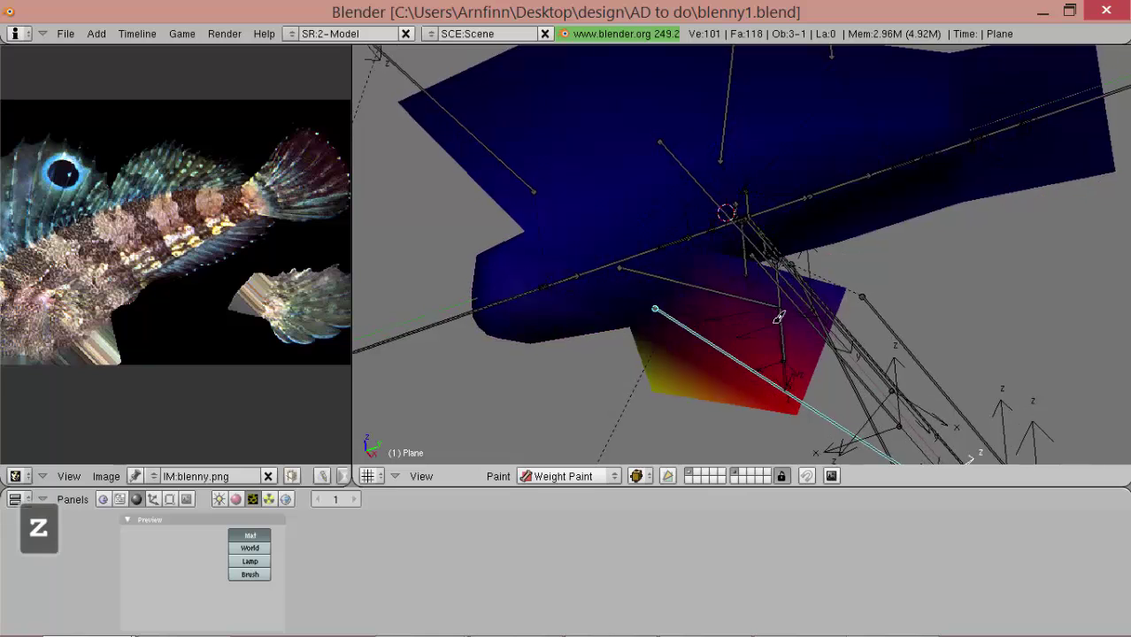
key("r")
key("r")
right_click(723, 288)
Enable the wire overlay for weight painting and test the fin and spine bones' influence on the mesh.
left_click(171, 499)
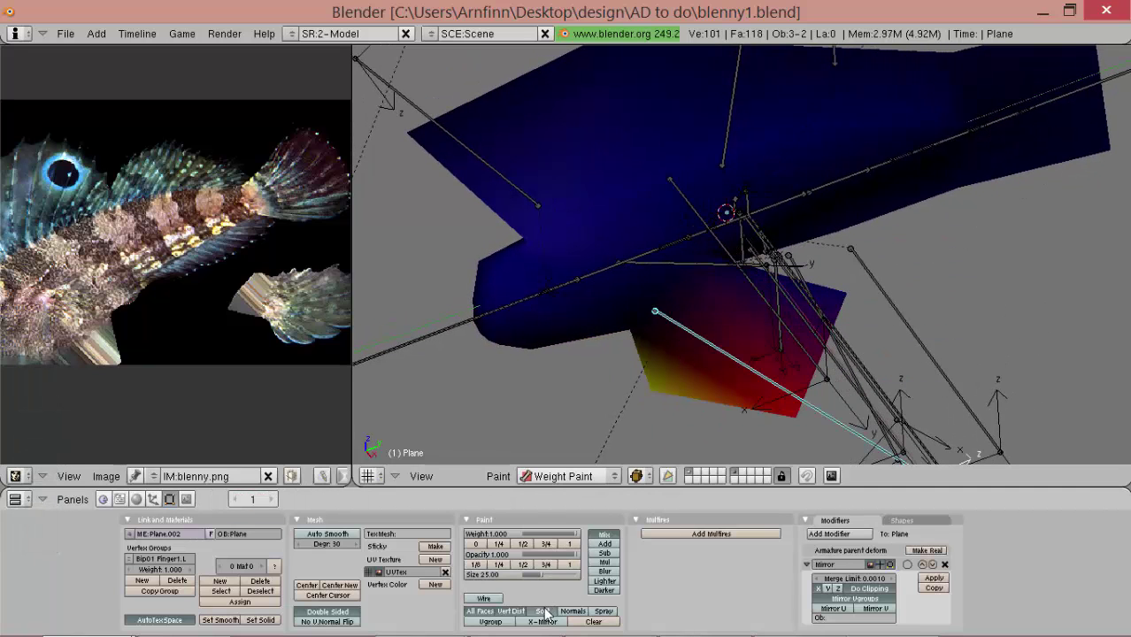
left_click(484, 598)
mouse_move(883, 260)
middle_mouse_down()
mouse_move(819, 332)
mouse_move(838, 301)
mouse_move(673, 271)
mouse_move(655, 256)
middle_mouse_up()
key("r")
right_click(678, 256)
right_click(657, 248)
key("r")
right_click(735, 313)
right_click(707, 230)
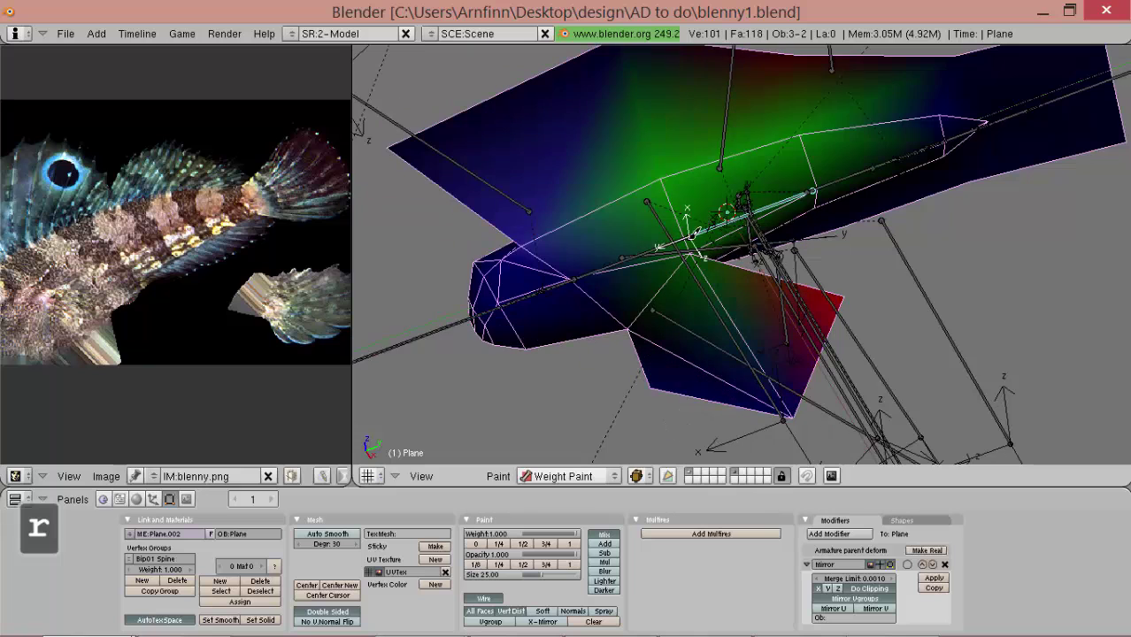
key("r")
right_click(699, 292)
Paint the pectoral fin's rear corner with weight 0.25 for the Bip01 Spine bone, and test the neighbouring fin bones.
left_click(499, 544)
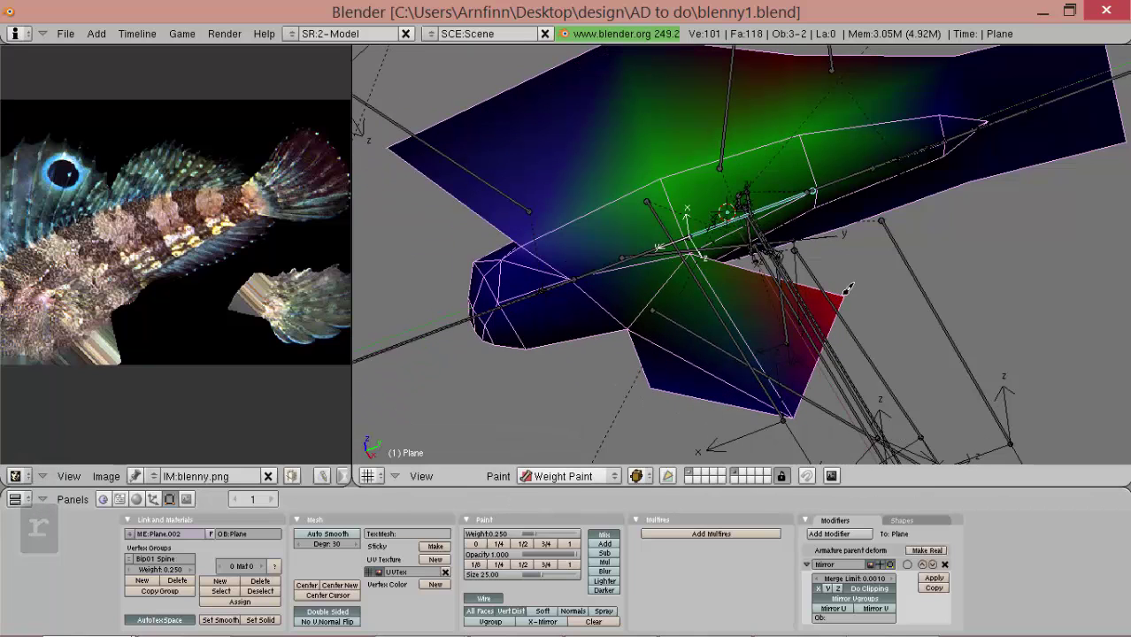
left_click_drag(802, 359, 848, 288)
right_click(702, 337)
key("r")
right_click(744, 350)
middle_click_drag(713, 347, 766, 356)
key("r")
right_click(695, 456)
Set the paint weight to 1 and paint the pectoral fin's lower front area for the selected bone, testing its rotation.
left_click(568, 544)
left_click(677, 384)
mouse_move(677, 384)
middle_mouse_down()
mouse_move(834, 286)
mouse_move(936, 308)
middle_mouse_up()
key("r")
right_click(823, 265)
Test the head and Bip01 Neck bones with temporary rotations and examine the head's weighting.
middle_click_drag(823, 266, 887, 281)
right_click(904, 276)
key("r")
right_click(905, 306)
right_click(931, 285)
key("r")
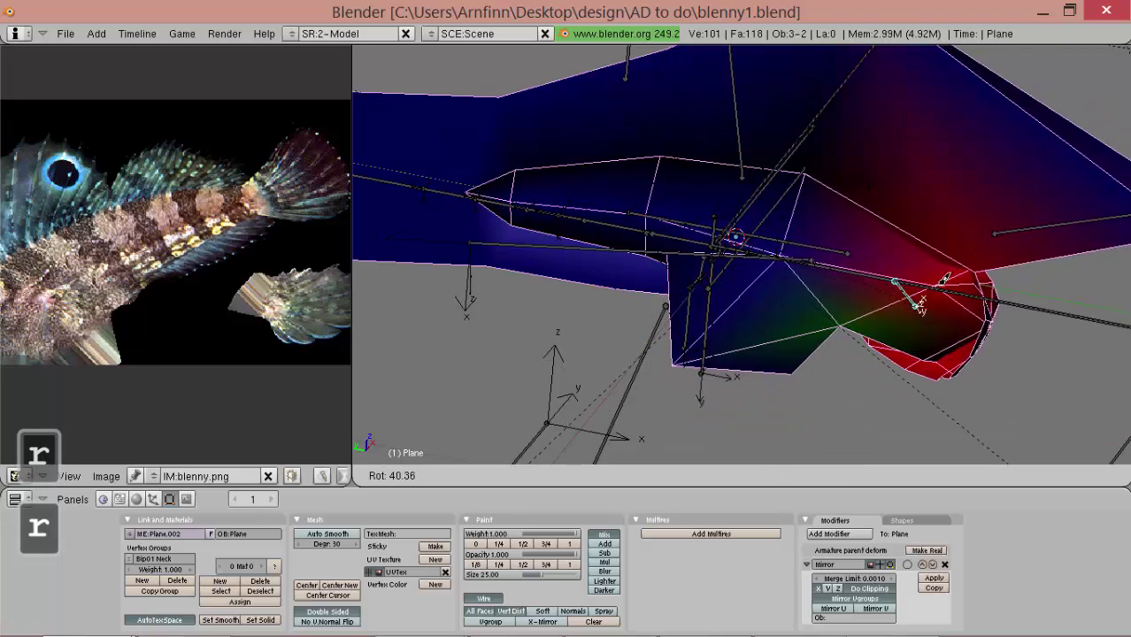
right_click(932, 295)
Return the custom blenny from Weight Paint to Object Mode in side view.
scroll(934, 301, "down", 3)
key("KP_3")
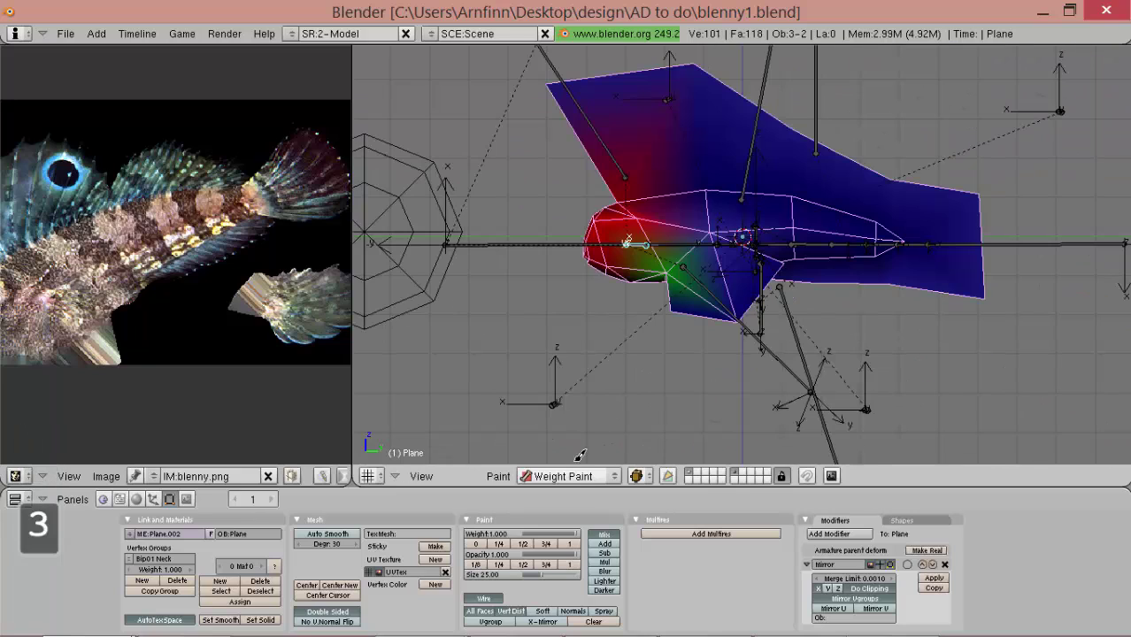
left_click(575, 475)
left_click(576, 461)
scroll(704, 336, "up", 2)
left_click_drag(643, 332, 663, 368, "alt+shift")
right_click(691, 396)
scroll(691, 303, "down", 1)
Assign the existing Blenny_Adult_F_Blenny material to the custom blenny and set the viewport's draw type to Textured.
left_click(141, 499)
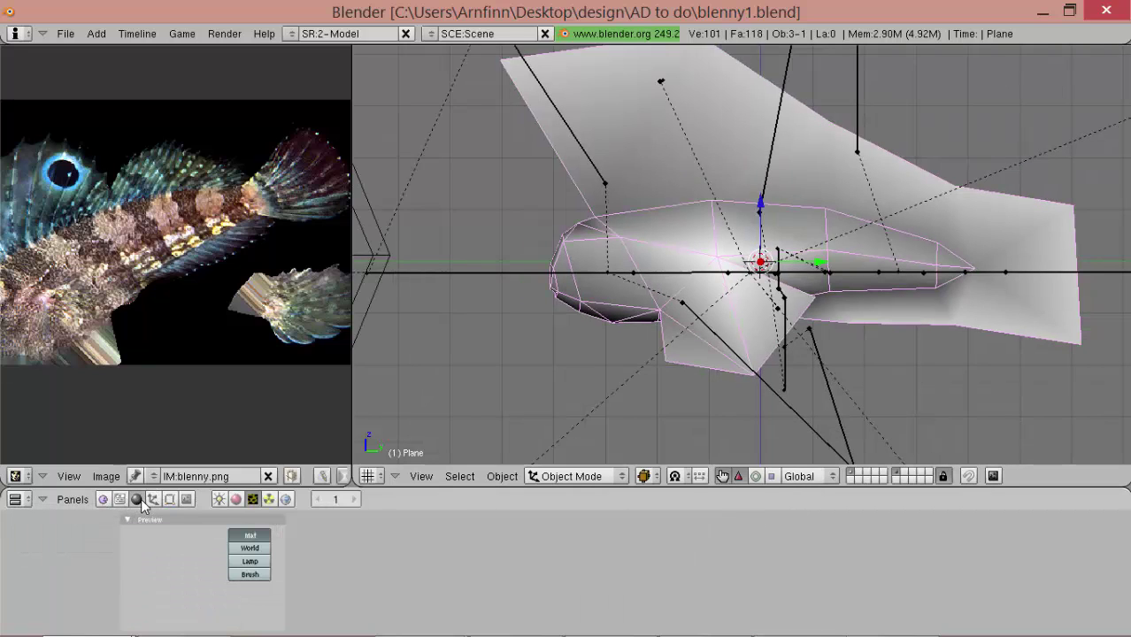
left_click(236, 500)
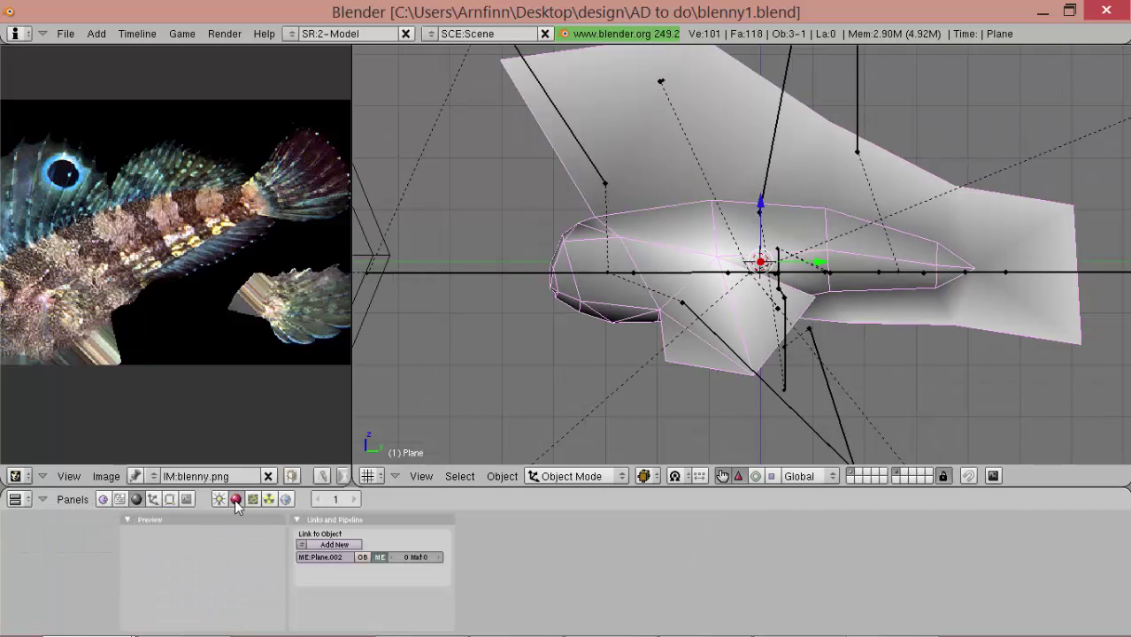
left_click(301, 546)
left_click(324, 536)
left_click(302, 546)
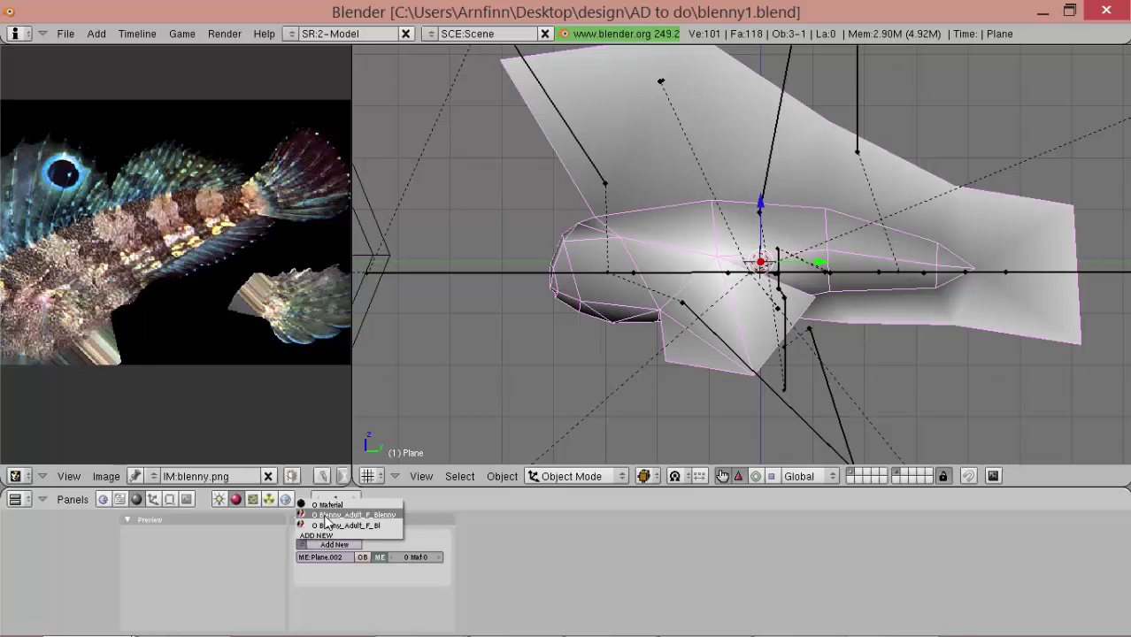
left_click(325, 515)
left_click_drag(488, 425, 439, 446, "alt+shift")
left_click(644, 476)
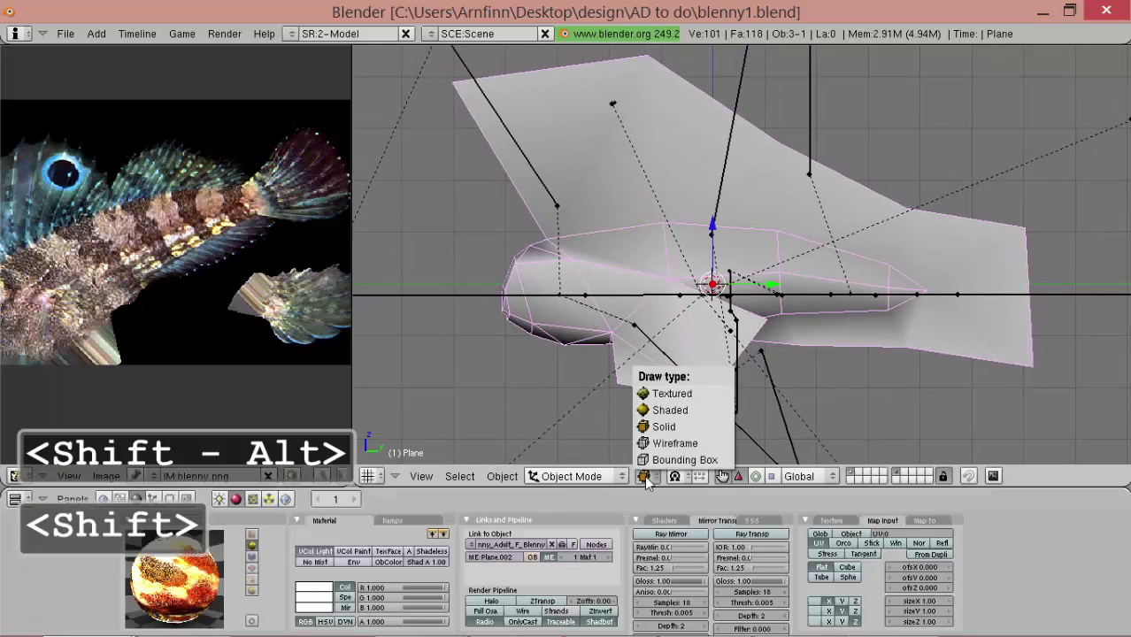
left_click(654, 393)
Load Blenny_Adult_F.dds from the MMambients folder as the material texture's image.
key("F6")
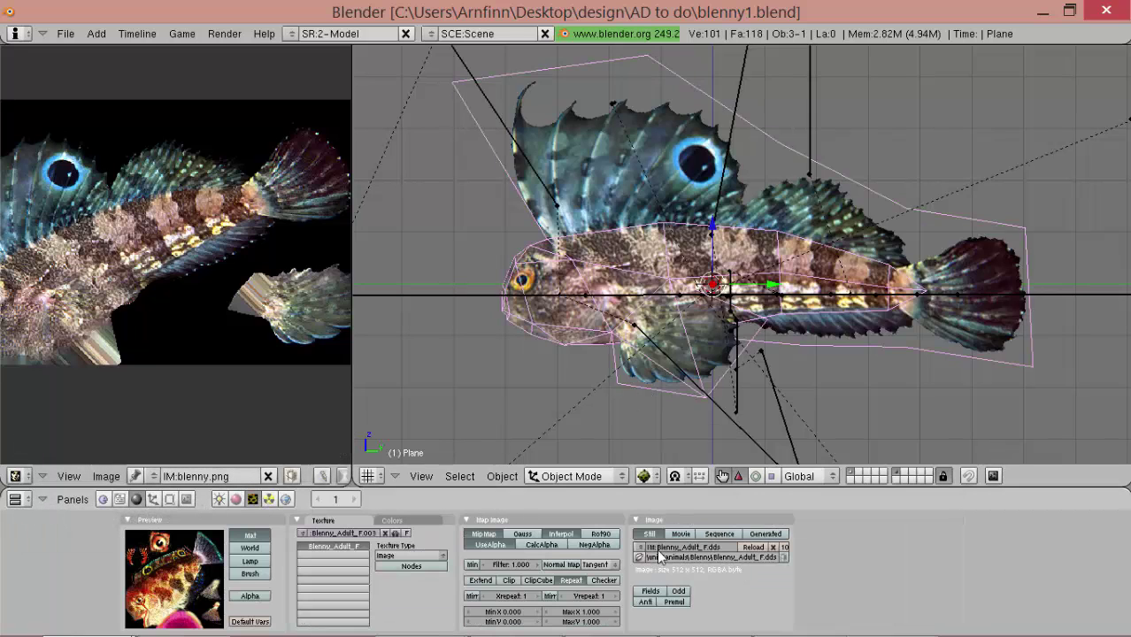
left_click(640, 548)
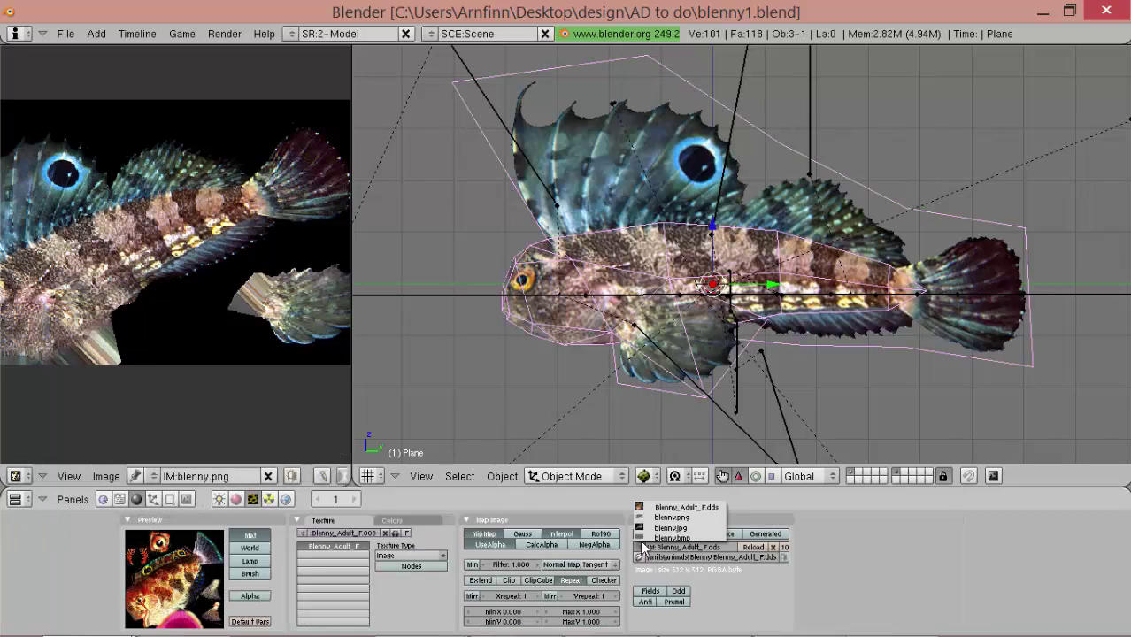
left_click(640, 557)
left_click(370, 86)
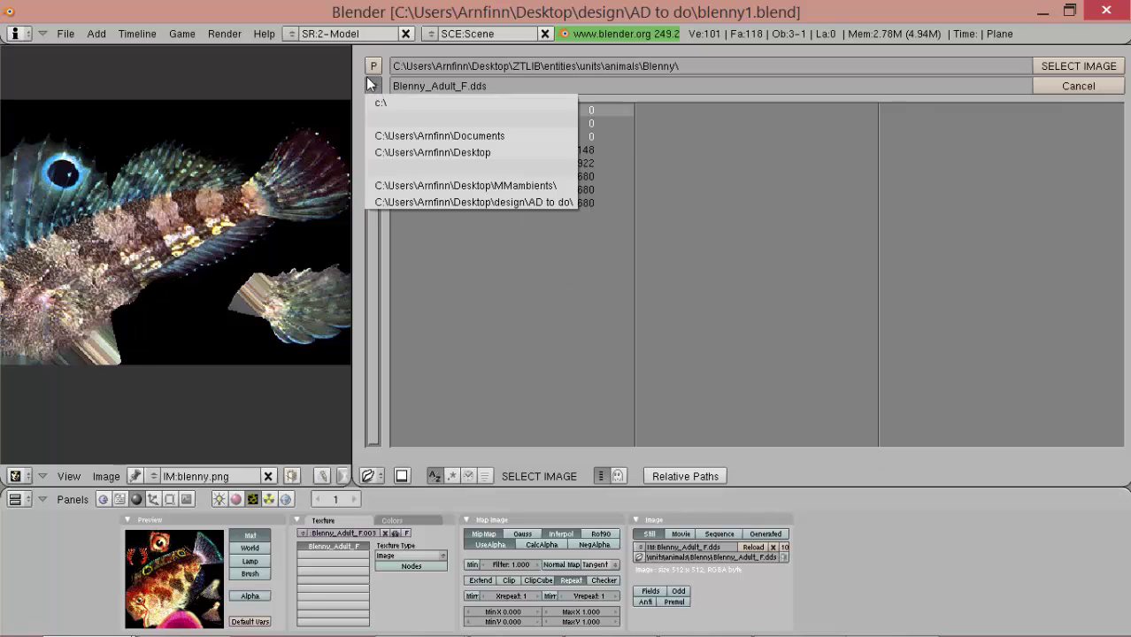
left_click(479, 187)
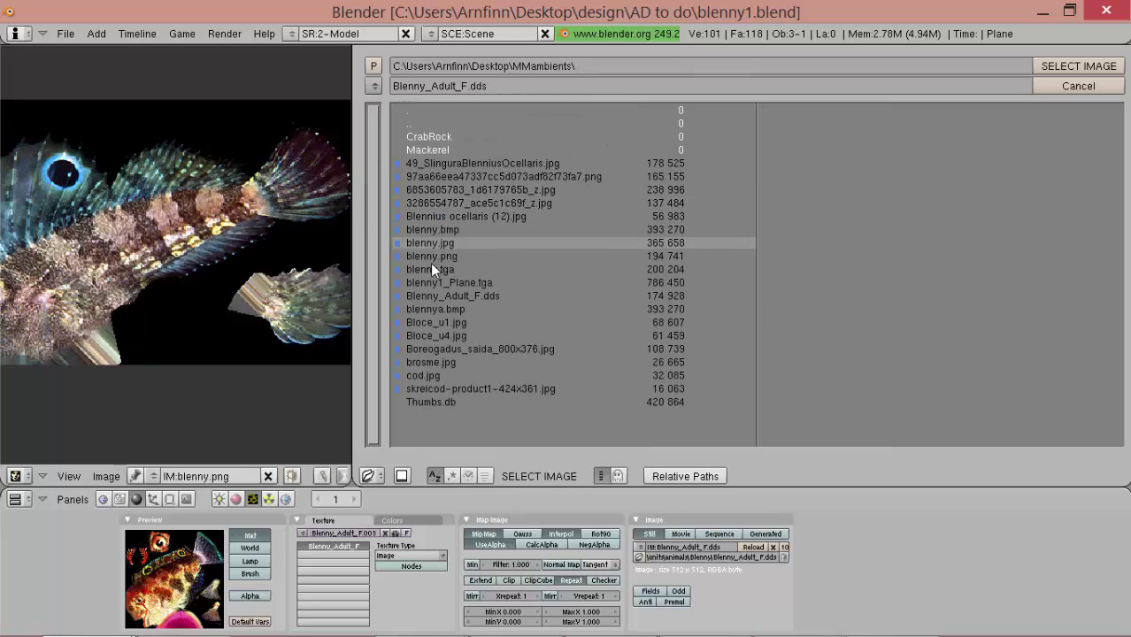
left_click(1097, 67)
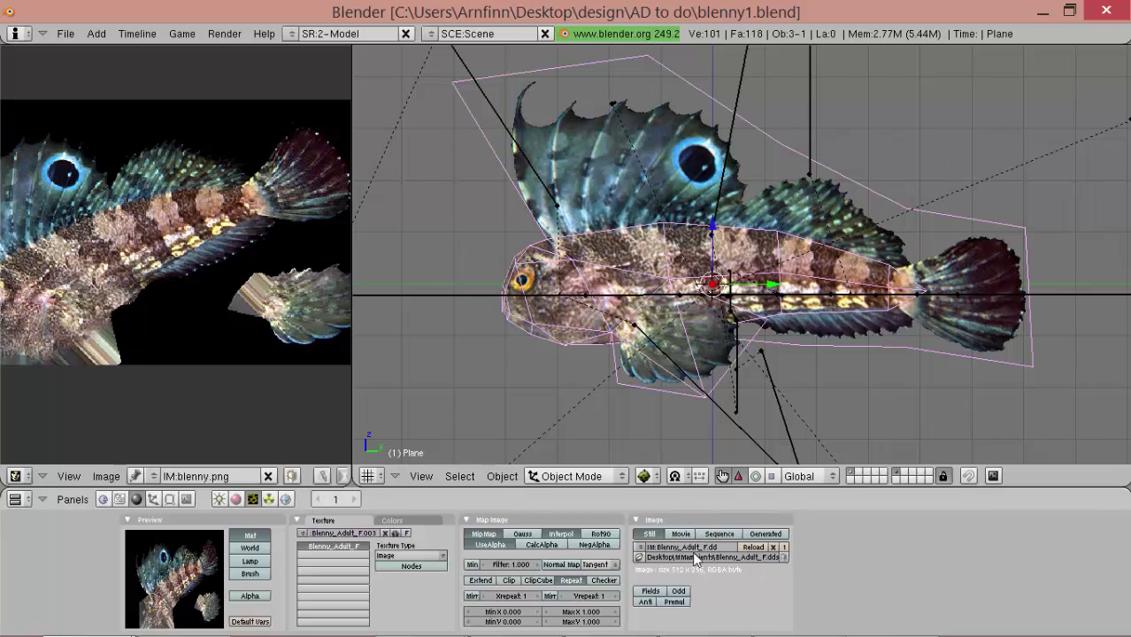
scroll(727, 317, "up", 1)
left_click_drag(727, 317, 753, 284, "alt+shift")
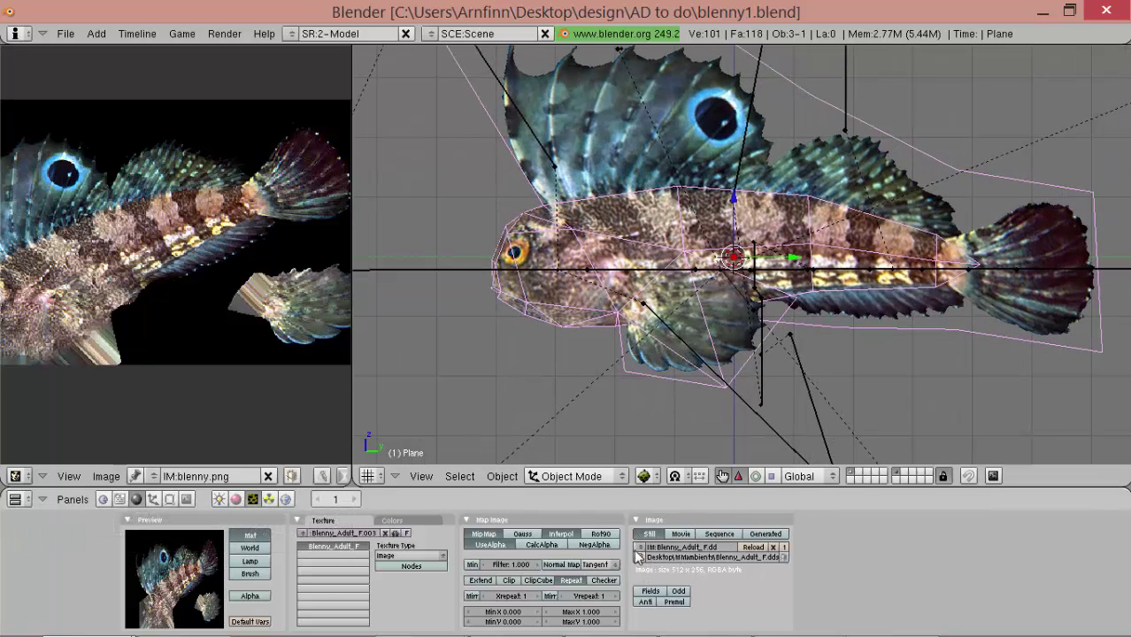
left_click(235, 500)
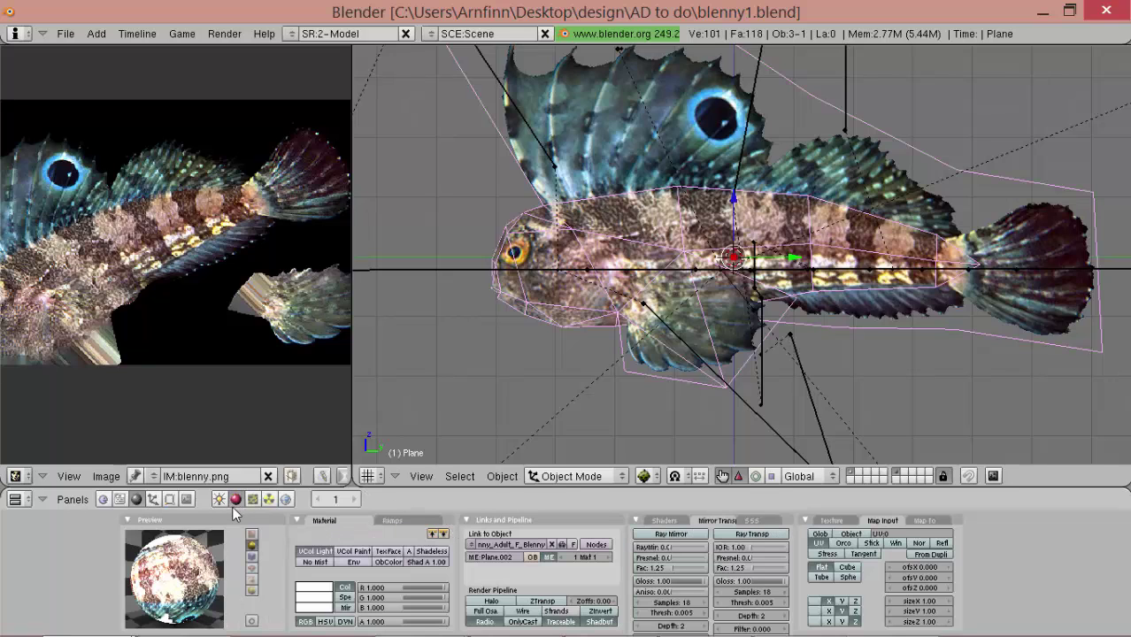
left_click(170, 499)
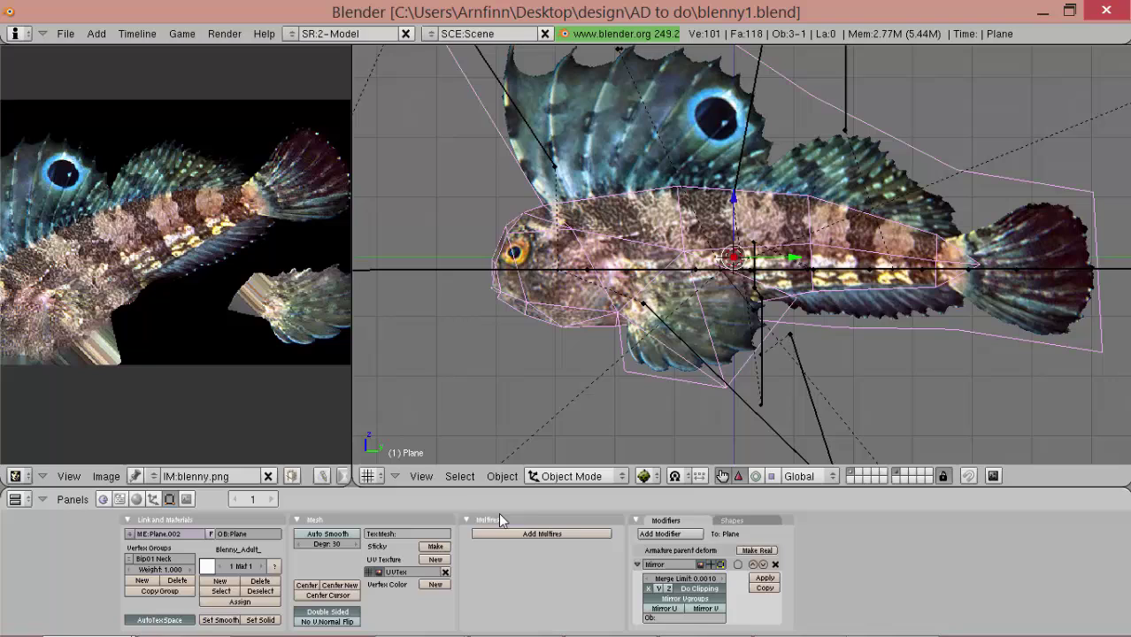
left_click(137, 499)
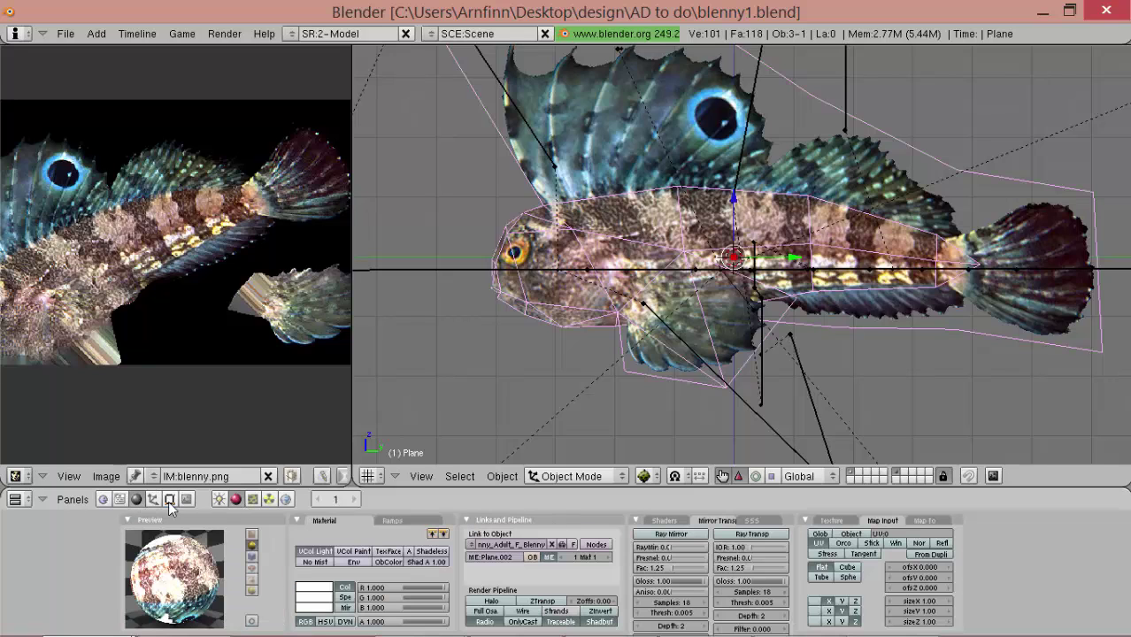
left_click(169, 499)
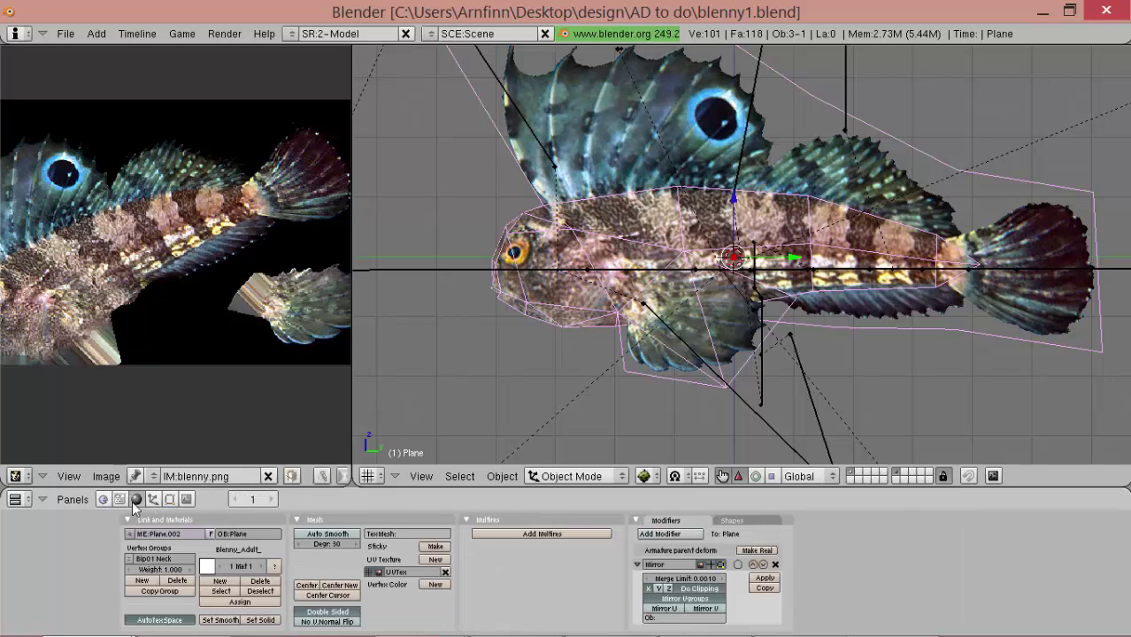
Rename the material texture's image to Blenny_Adult_F without the file extension and copy that name.
left_click(135, 501)
left_click(254, 500)
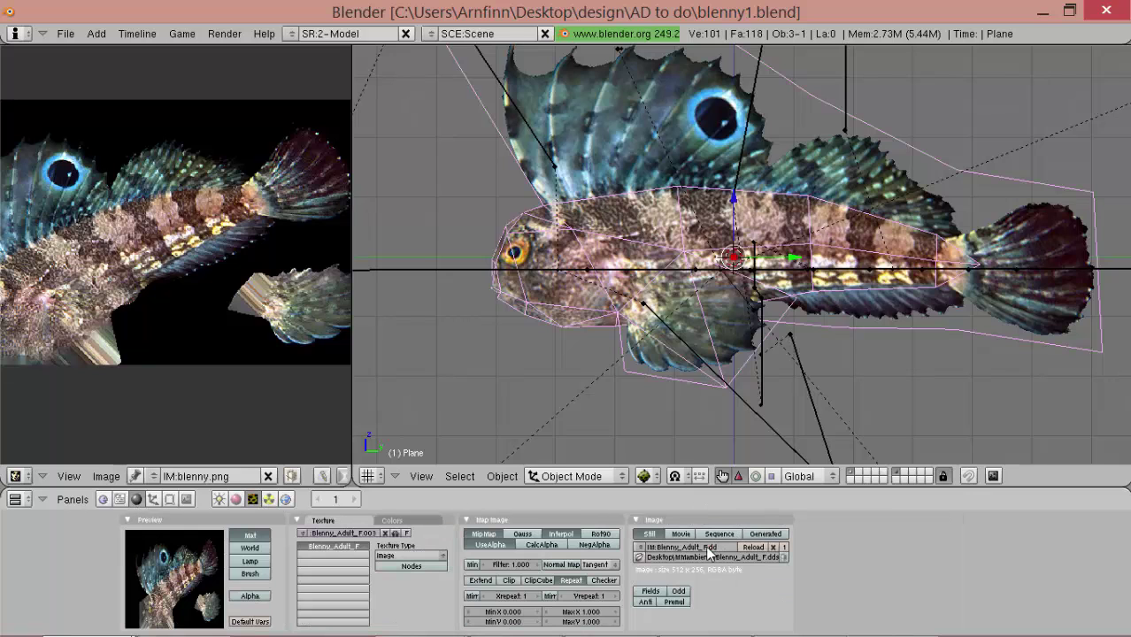
key("BackSpace")
key("BackSpace")
key("BackSpace")
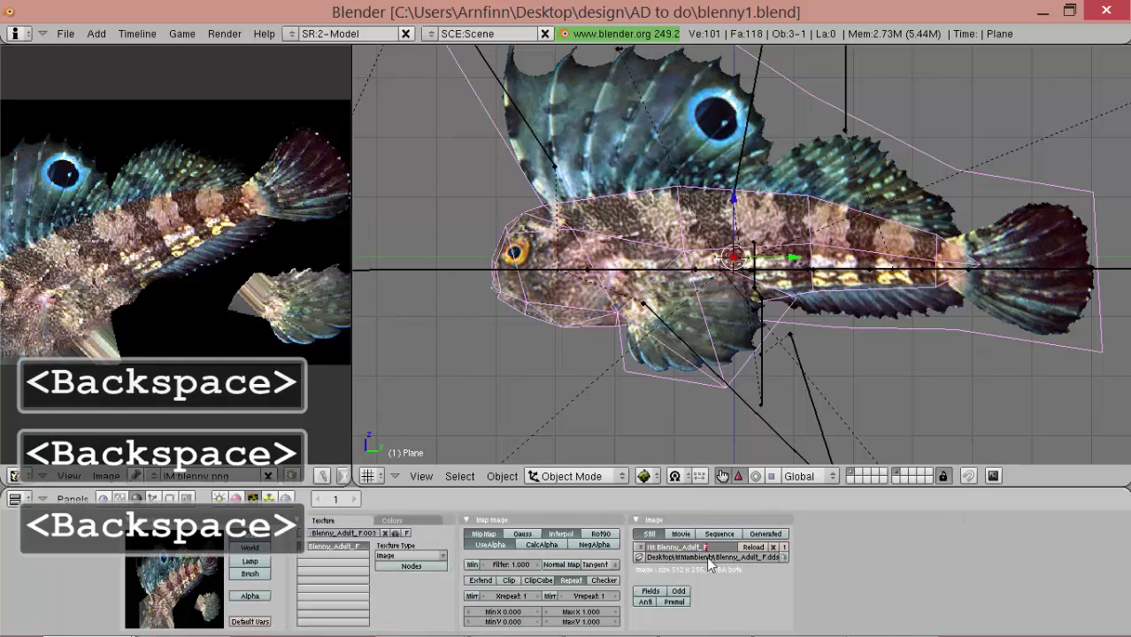
left_click(689, 548)
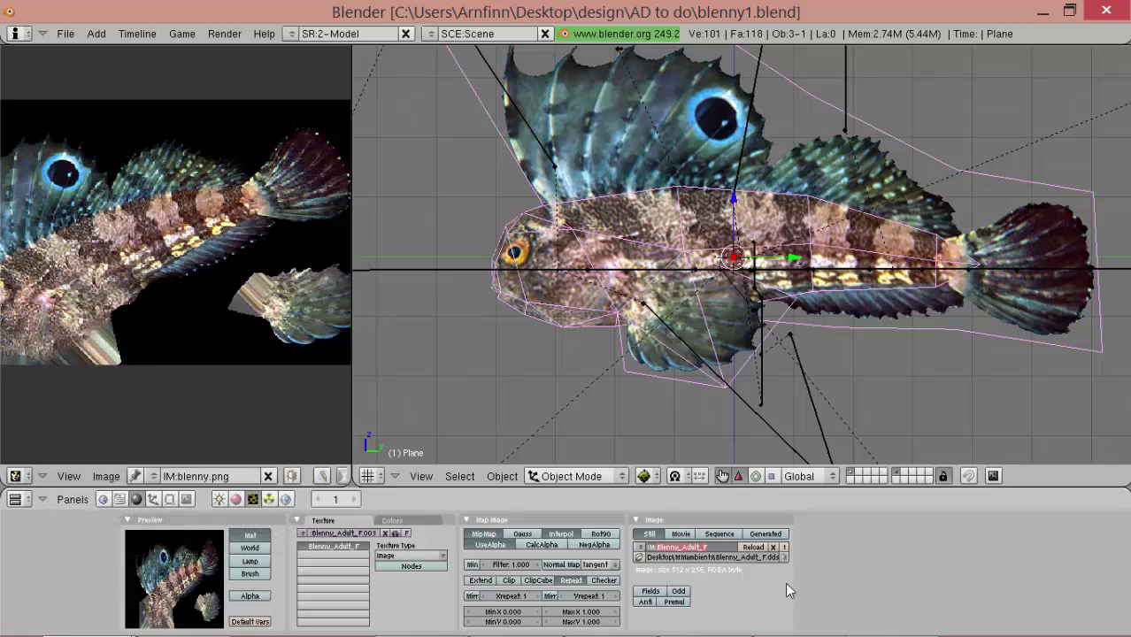
key("ctrl+c")
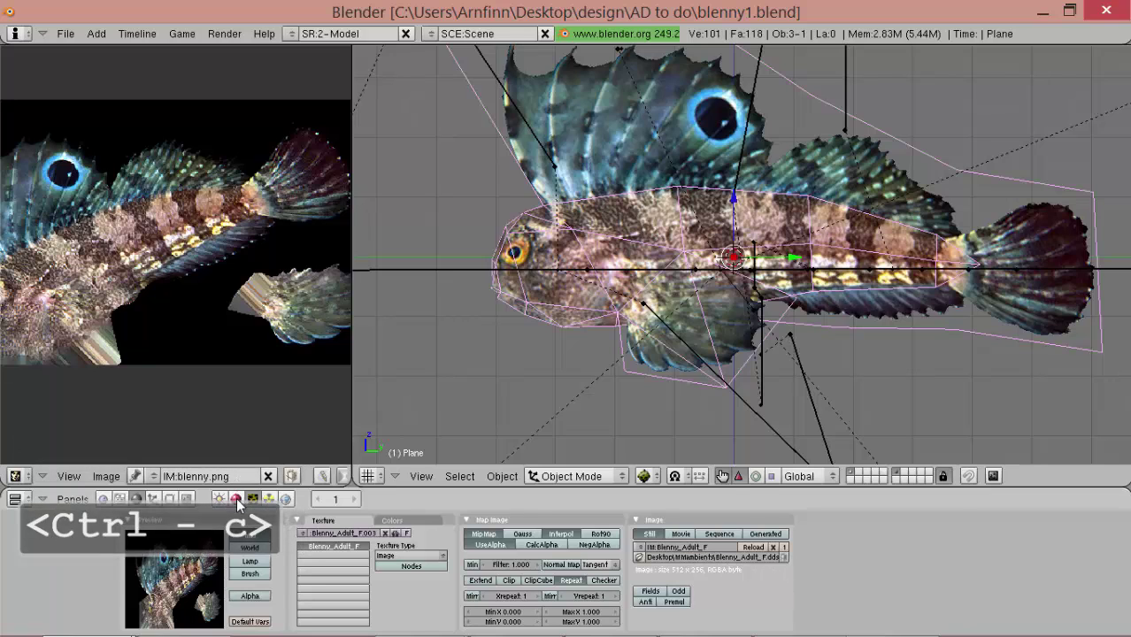
Rename the custom blenny's material, mesh data and object to Blenny_Adult_F using the copied name.
left_click(236, 499)
key("ctrl+v")
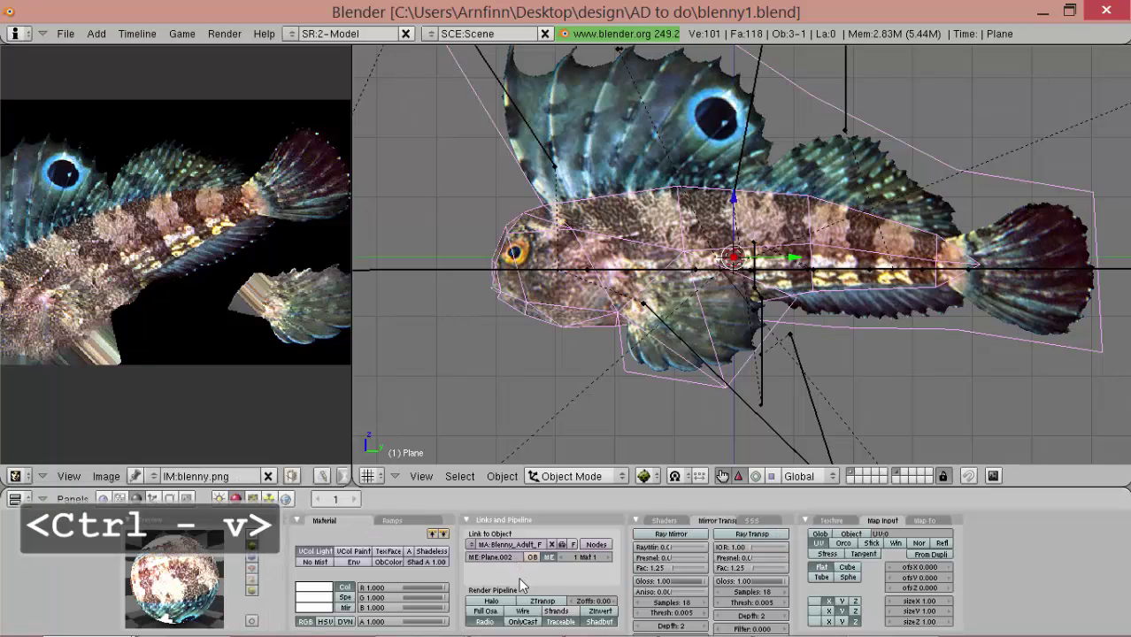
left_click(171, 498)
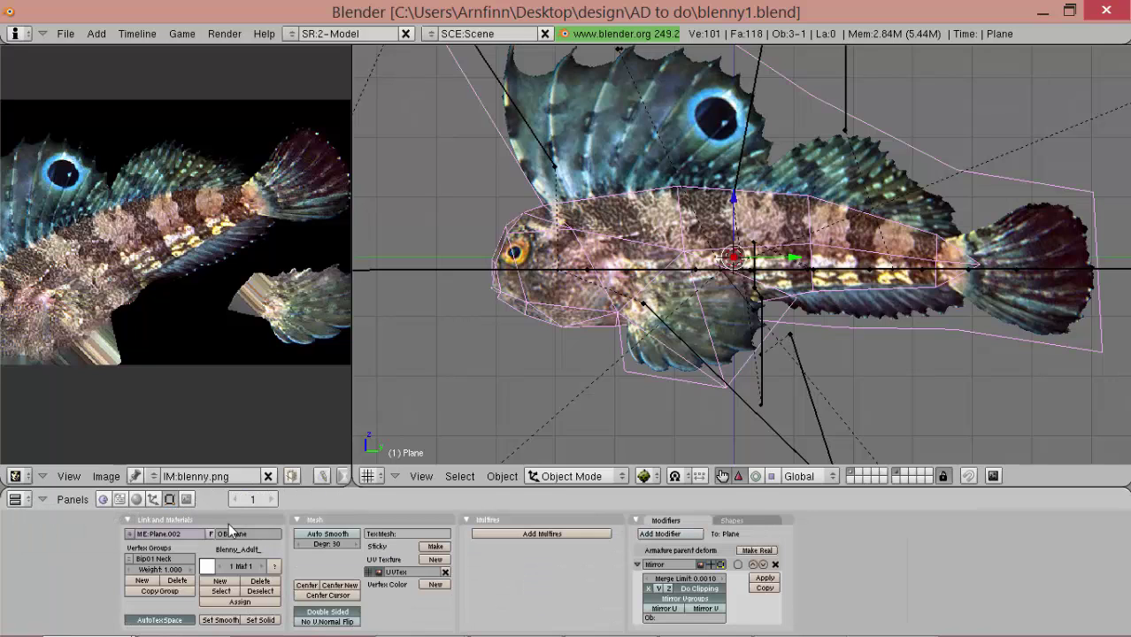
key("ctrl+v")
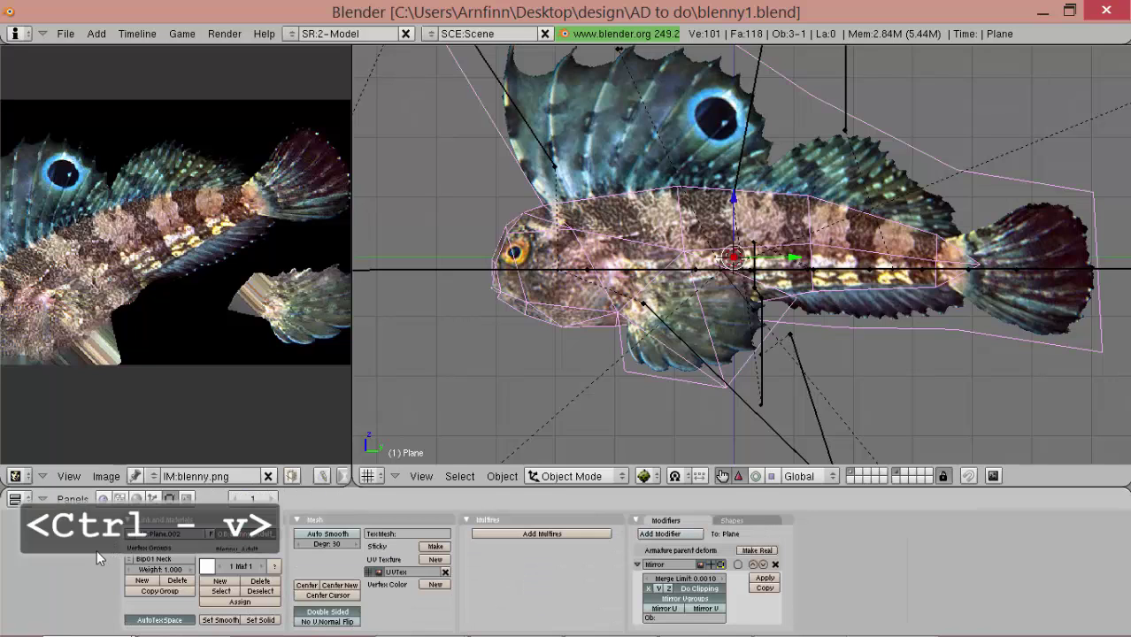
key("ctrl+v")
Examine the textured custom blenny together with its skeleton from an angled view with everything deselected.
scroll(754, 283, "down", 2)
key("a")
middle_click_drag(754, 283, 889, 276)
right_click(893, 292)
middle_click_drag(889, 276, 848, 248, "shift")
scroll(646, 294, "up", 3)
key("a")
key("a")
key("a")
scroll(809, 304, "up", 2)
scroll(807, 243, "up", 2)
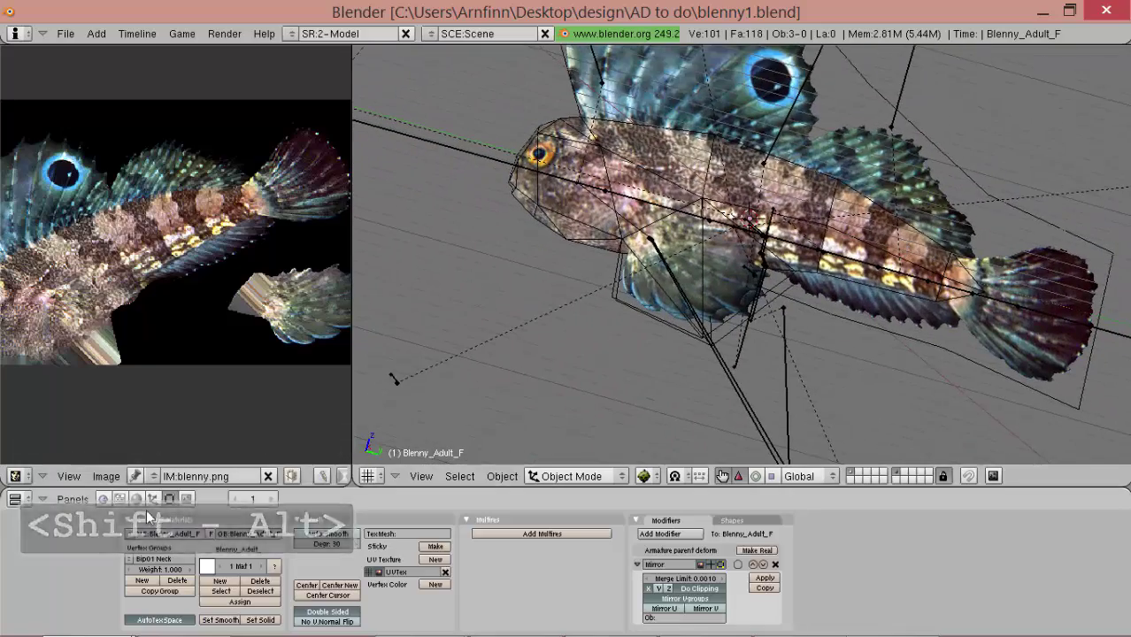
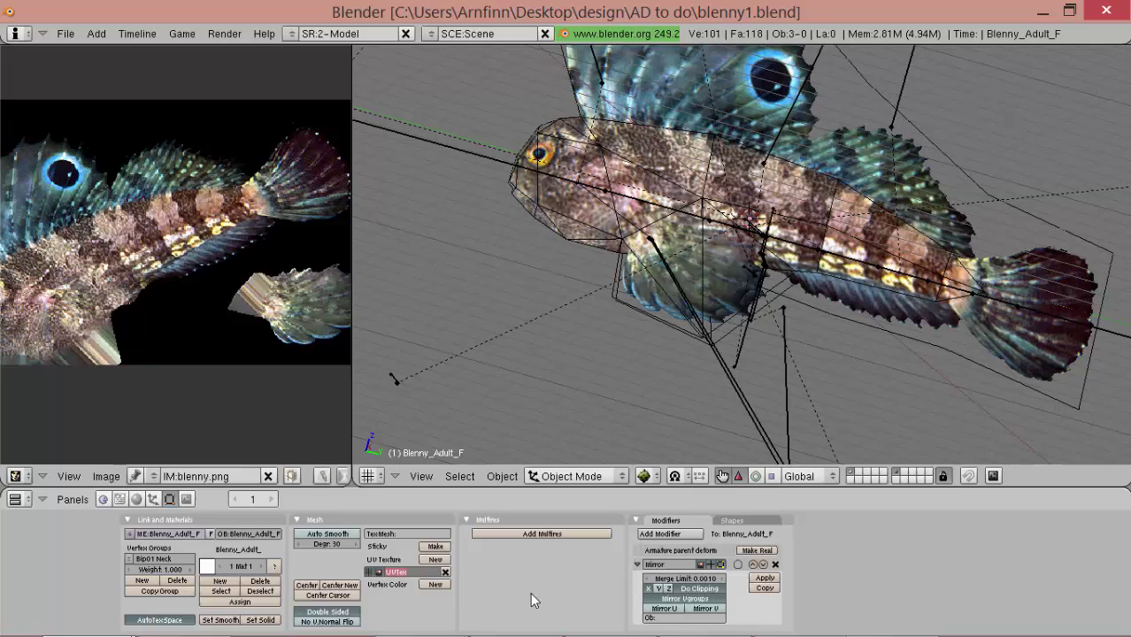
Rename the custom blenny's UV texture layer to 0 and check the UV layer used in the material's map input.
type("0")
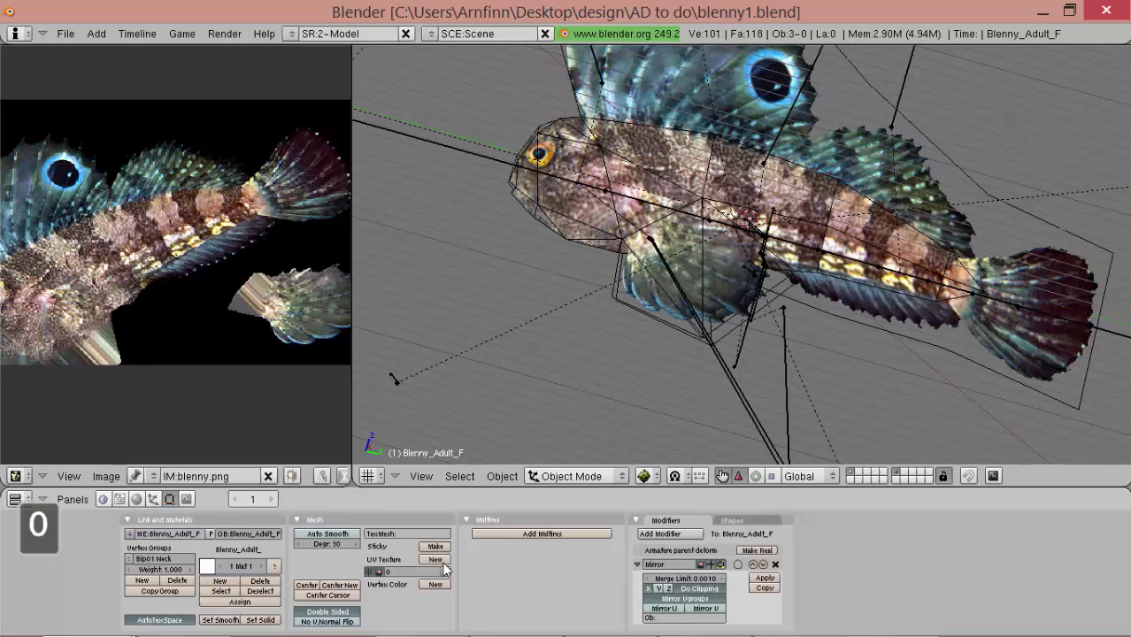
middle_click_drag(708, 327, 732, 310)
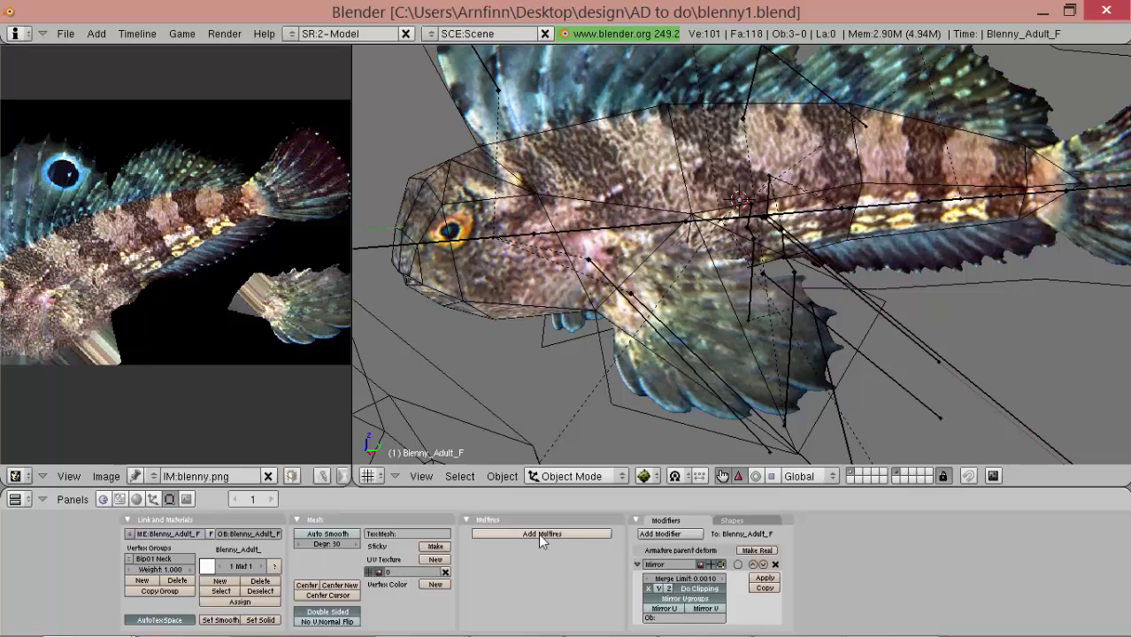
left_click(137, 499)
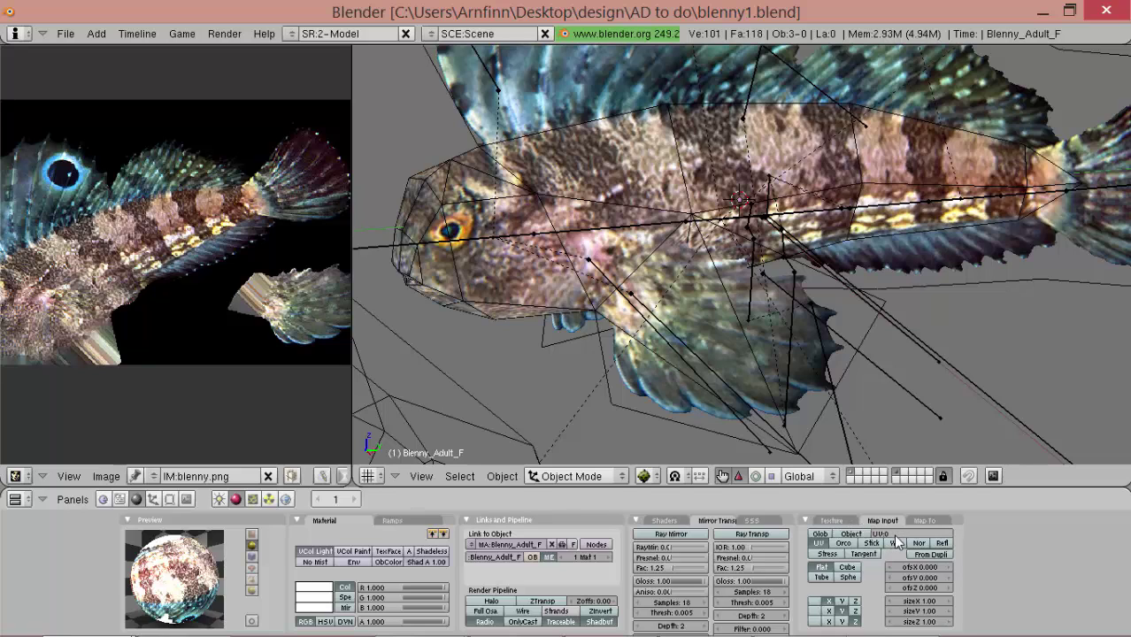
middle_click_drag(897, 529, 868, 537)
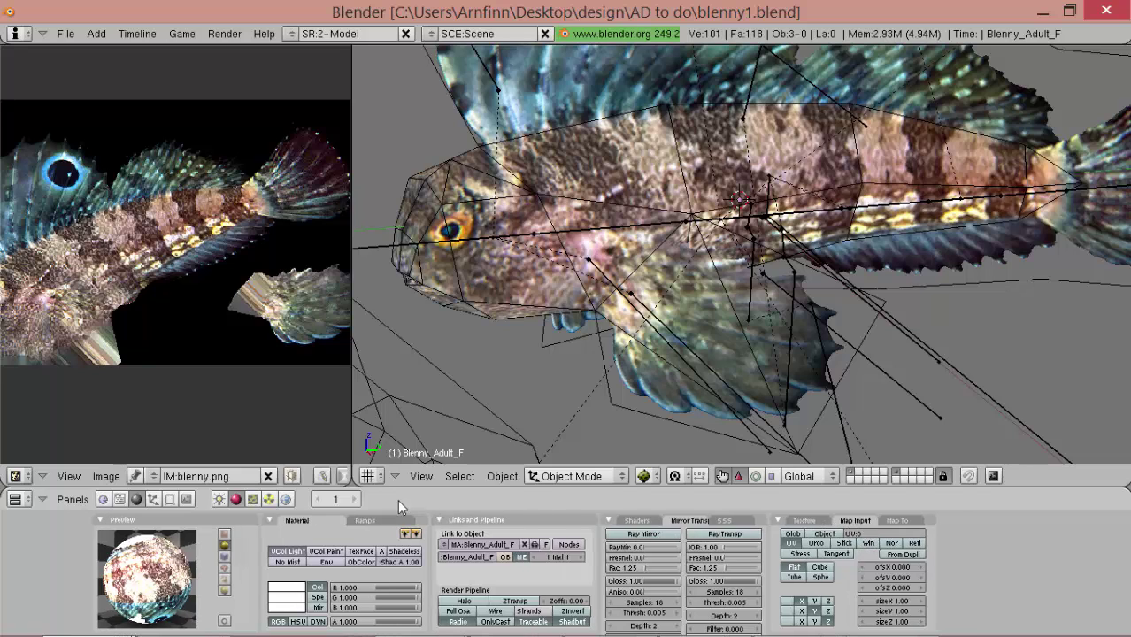
scroll(725, 406, "down", 6)
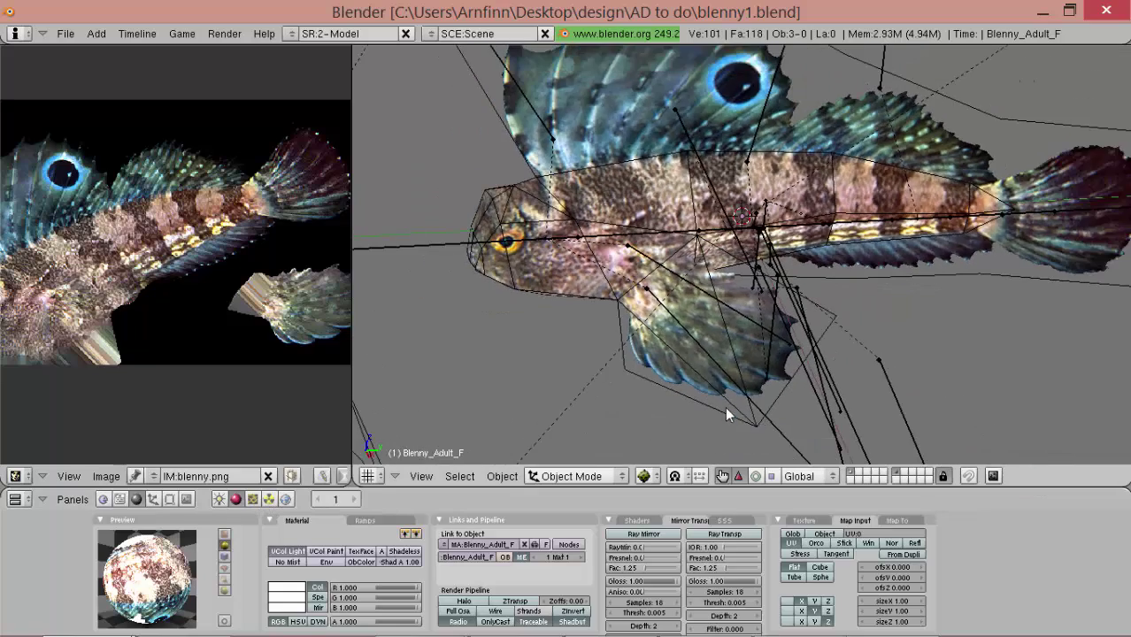
middle_click_drag(886, 325, 606, 306)
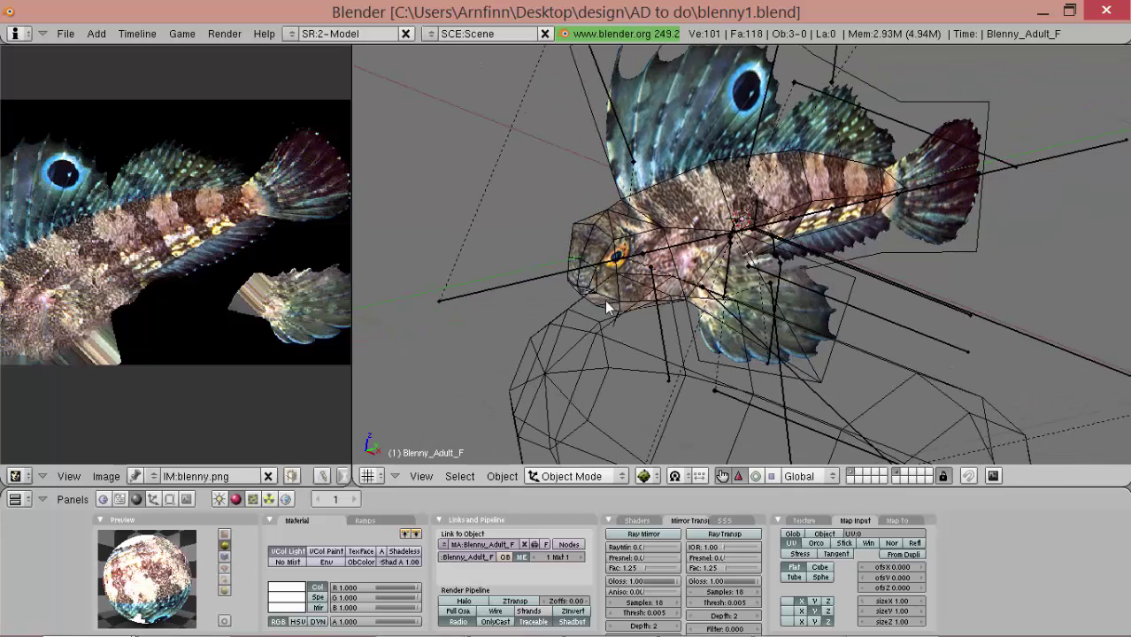
Export the blenny as a BlueFang model named Blenny_Adult_F.bfb in the MMambients folder, accepting the default vertex normal options.
left_click(65, 35)
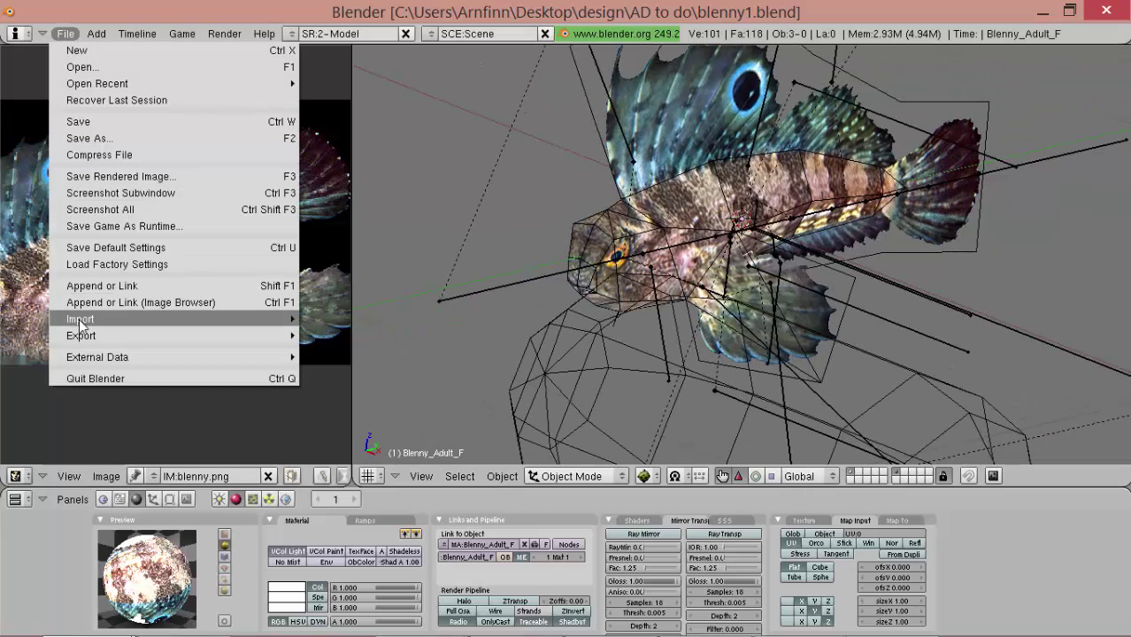
mouse_move(90, 342)
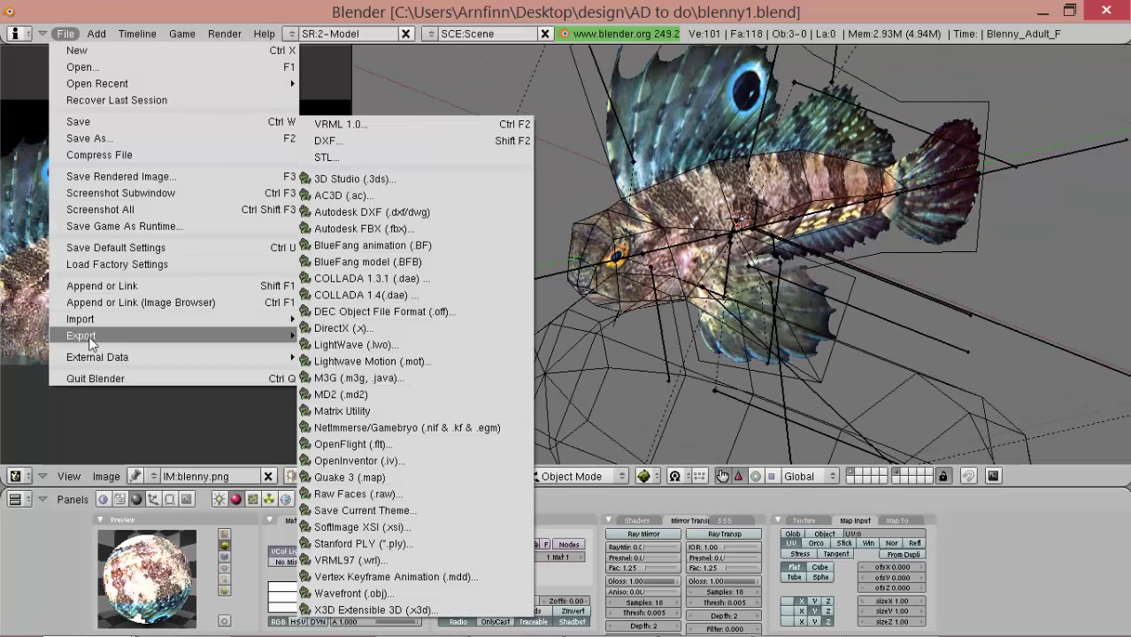
left_click(378, 264)
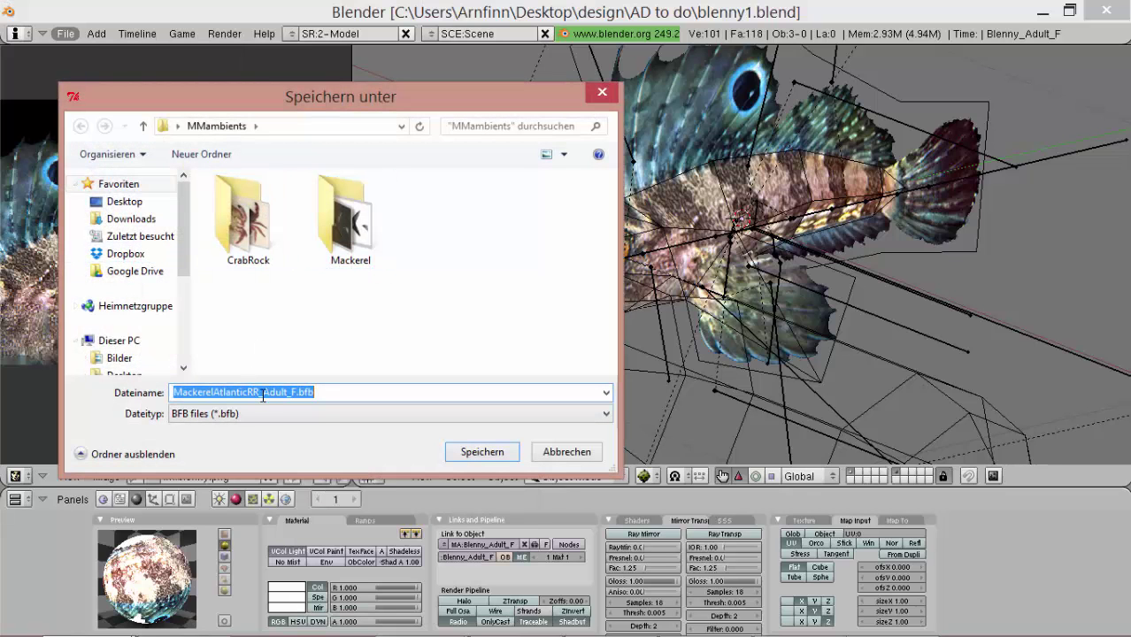
left_click(262, 397)
left_click_drag(262, 397, 78, 392)
type("Bl")
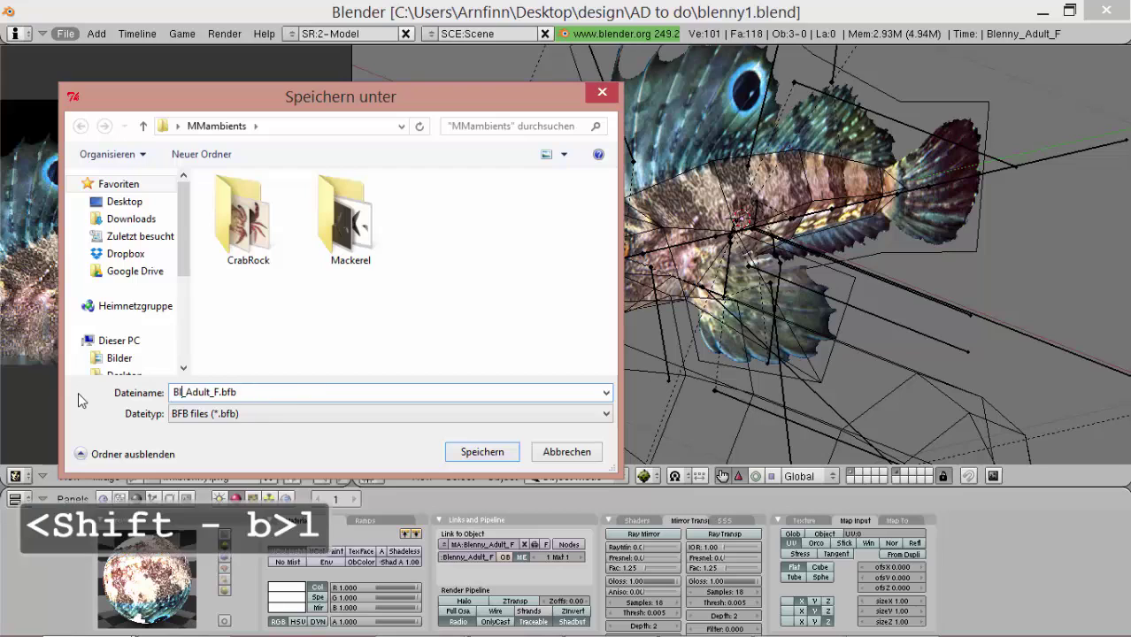
type("enny")
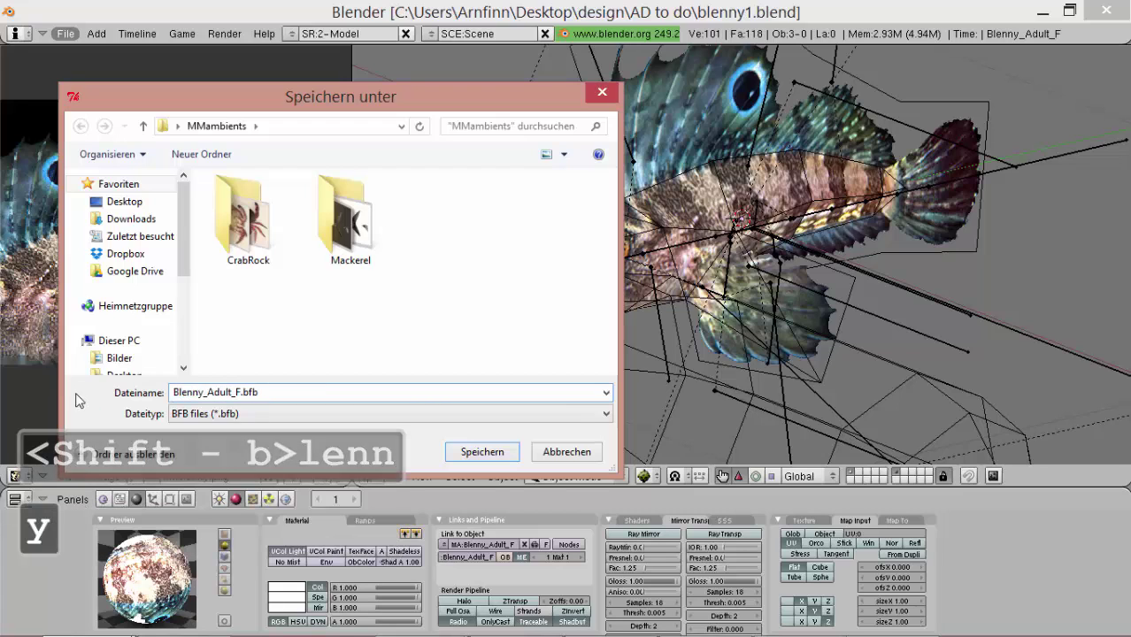
left_click(476, 455)
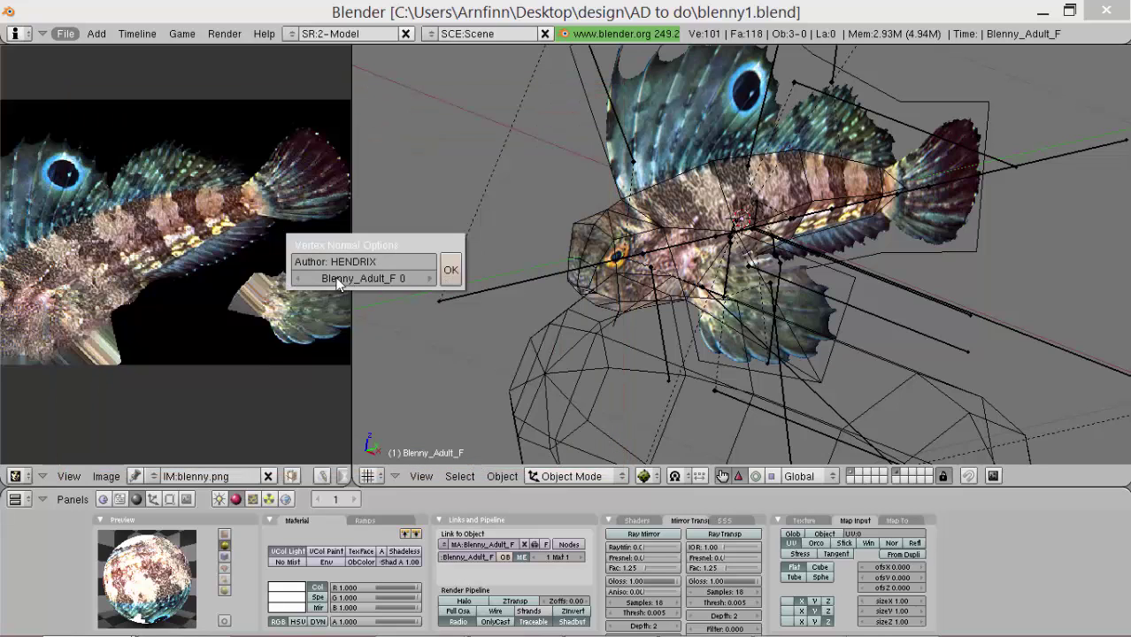
left_click(448, 277)
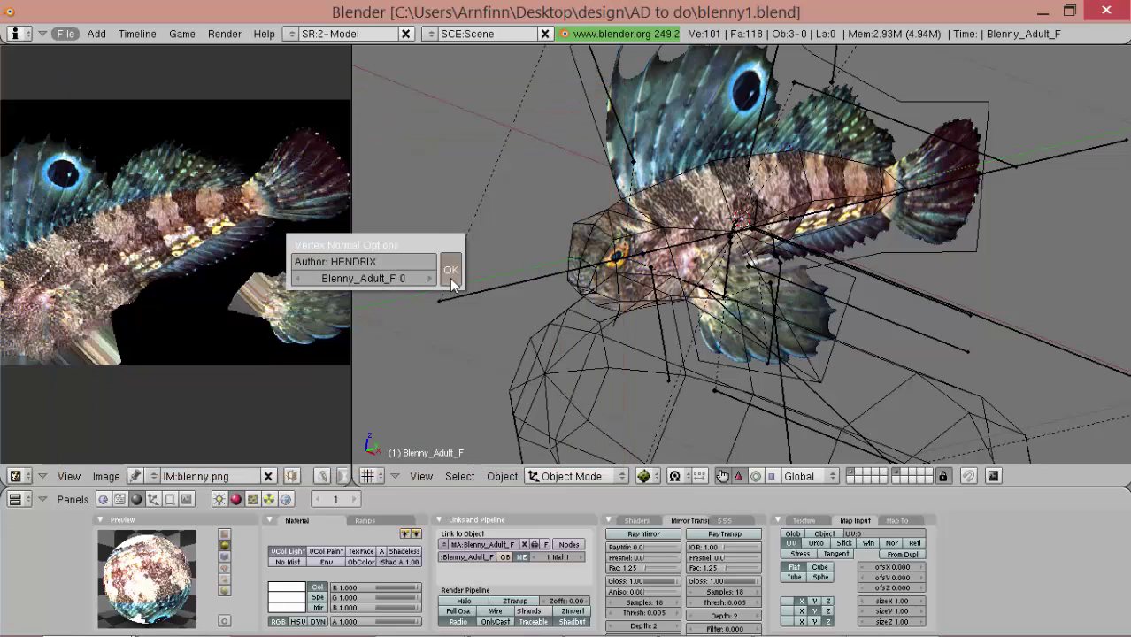
Select the Blenny_Adult_F mesh and apply its Mirror modifier.
right_click(657, 142)
middle_click_drag(658, 143, 779, 159)
left_click(171, 501)
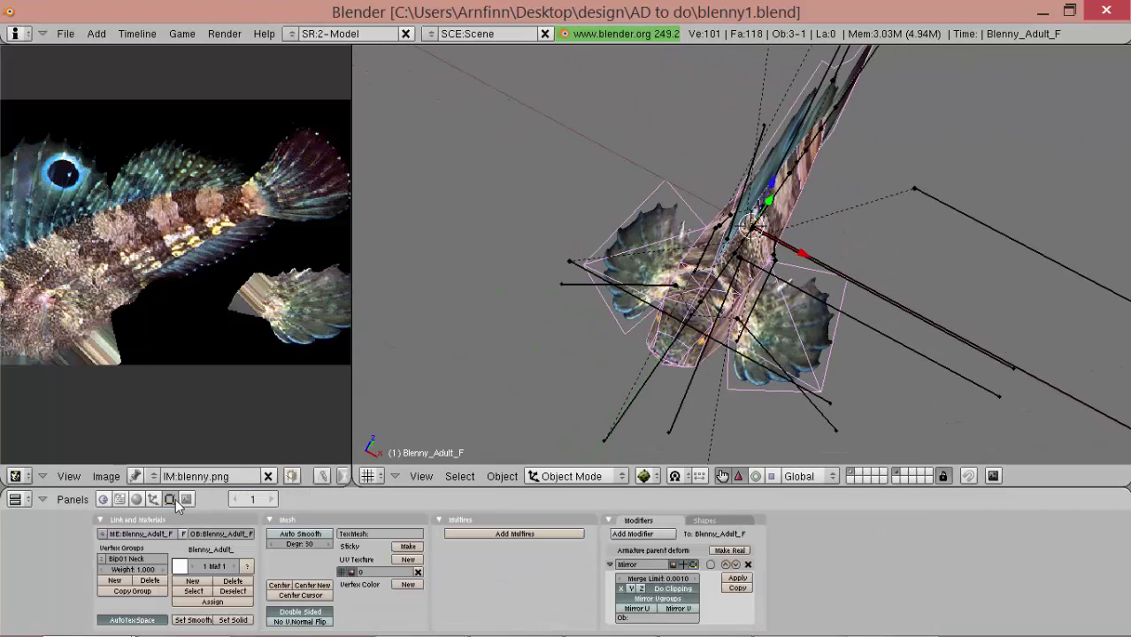
left_click(745, 580)
middle_click_drag(745, 363, 9, 16)
Export the mirrored blenny as a BlueFang model again, replacing the existing Blenny_Adult_F.bfb in MMambients.
left_click(66, 33)
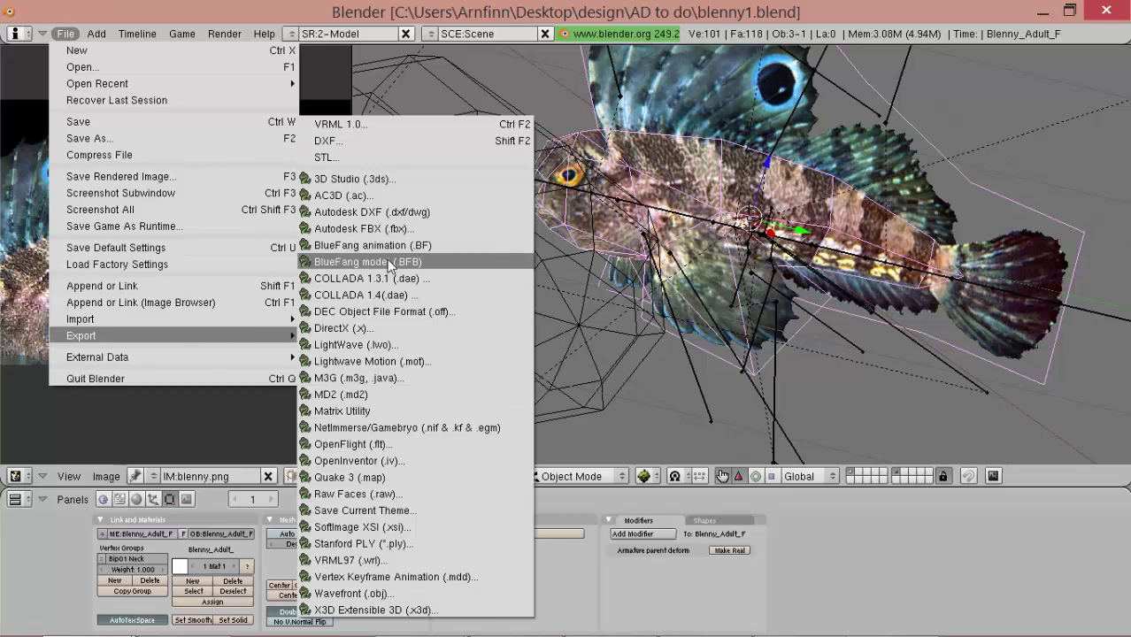
left_click(387, 259)
left_click(496, 454)
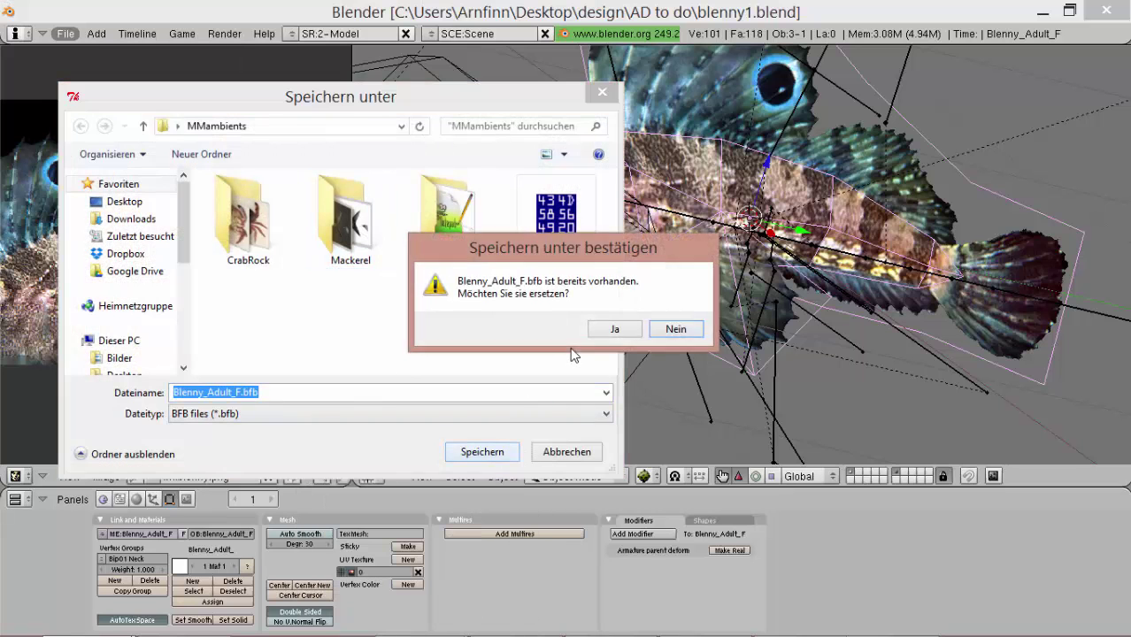
left_click(612, 327)
left_click(467, 270)
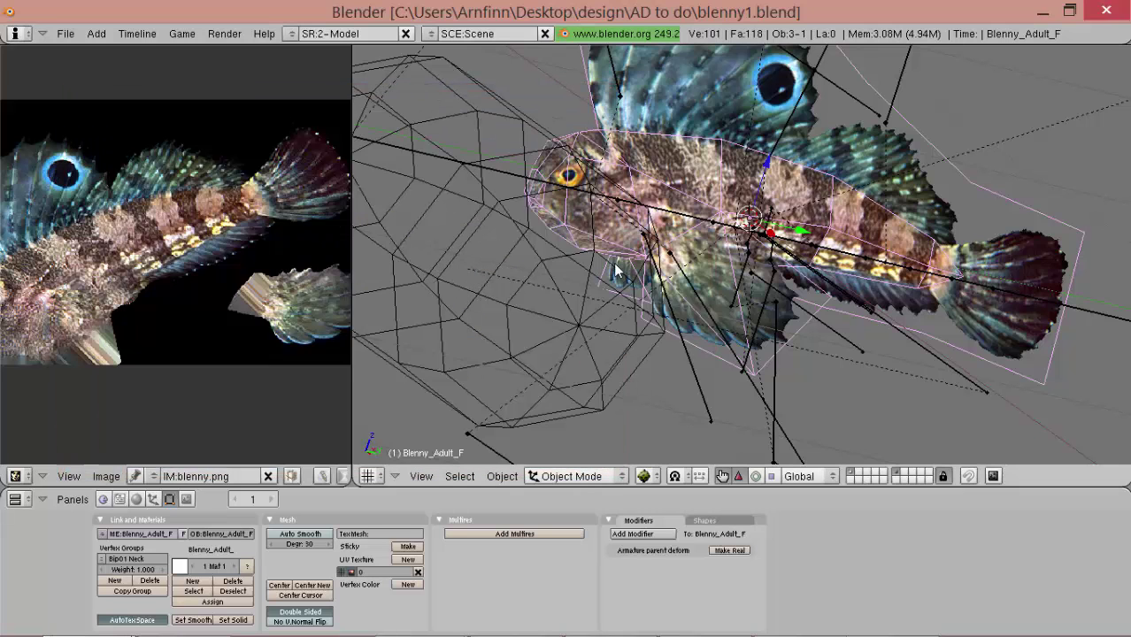
Examine the exported blenny from several angles and review its UV layer name and the material's texture slot.
key("shift+alt+a")
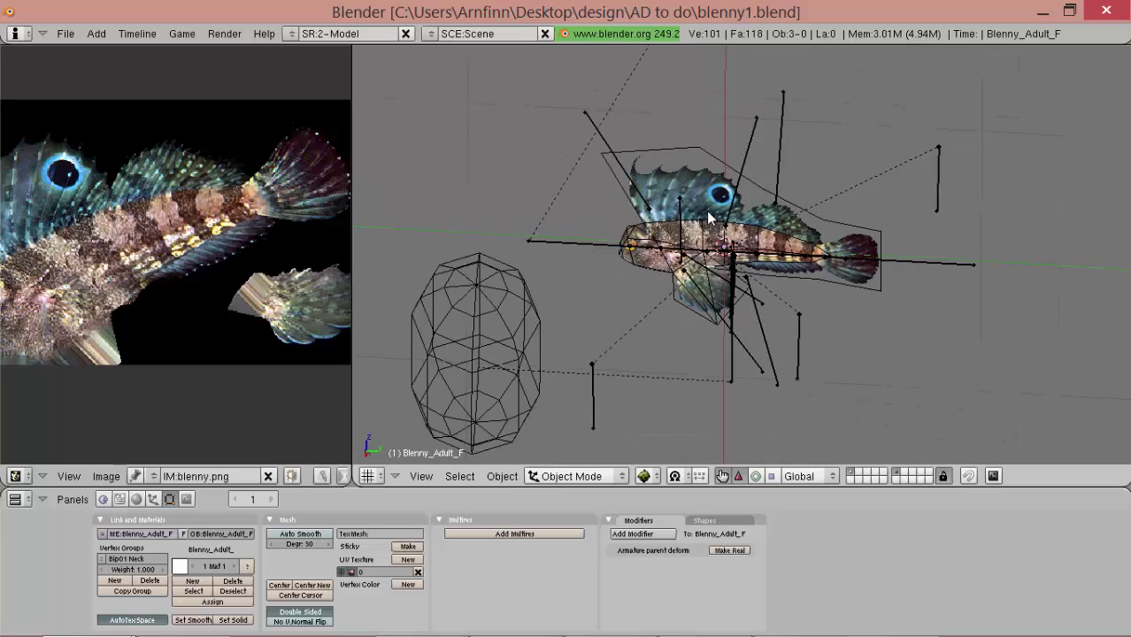
mouse_move(762, 302)
middle_mouse_down()
mouse_move(746, 267)
mouse_move(563, 320)
mouse_move(747, 290)
mouse_move(766, 307)
middle_mouse_up()
scroll(766, 307, "up", 4)
scroll(759, 342, "up", 2)
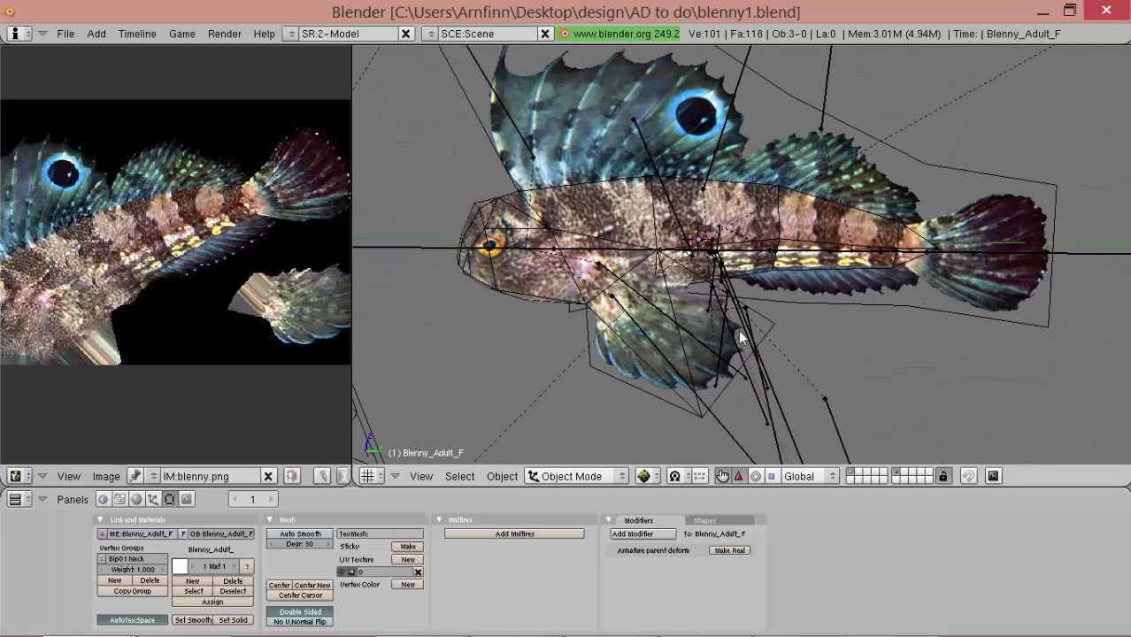
middle_click_drag(576, 295, 444, 295)
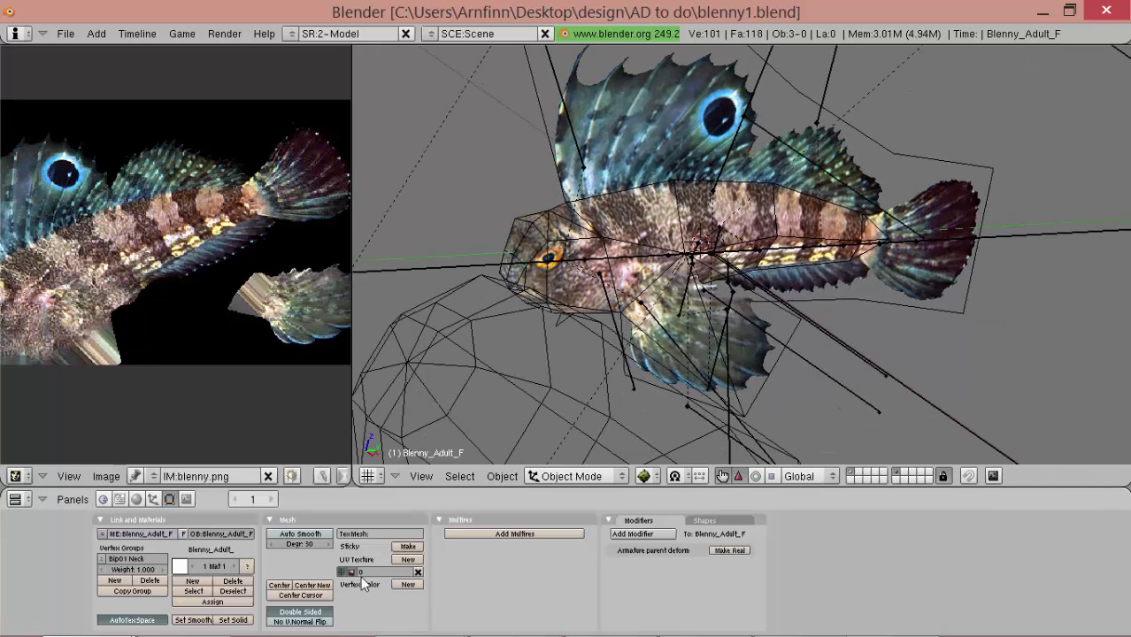
left_click(137, 499)
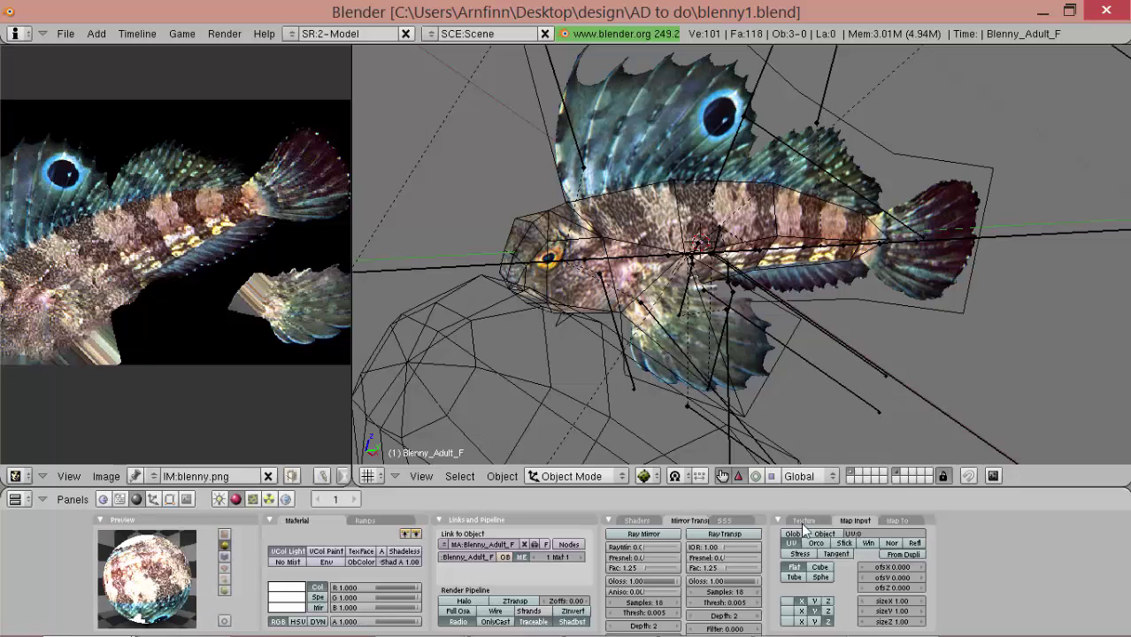
middle_click_drag(727, 311, 666, 289)
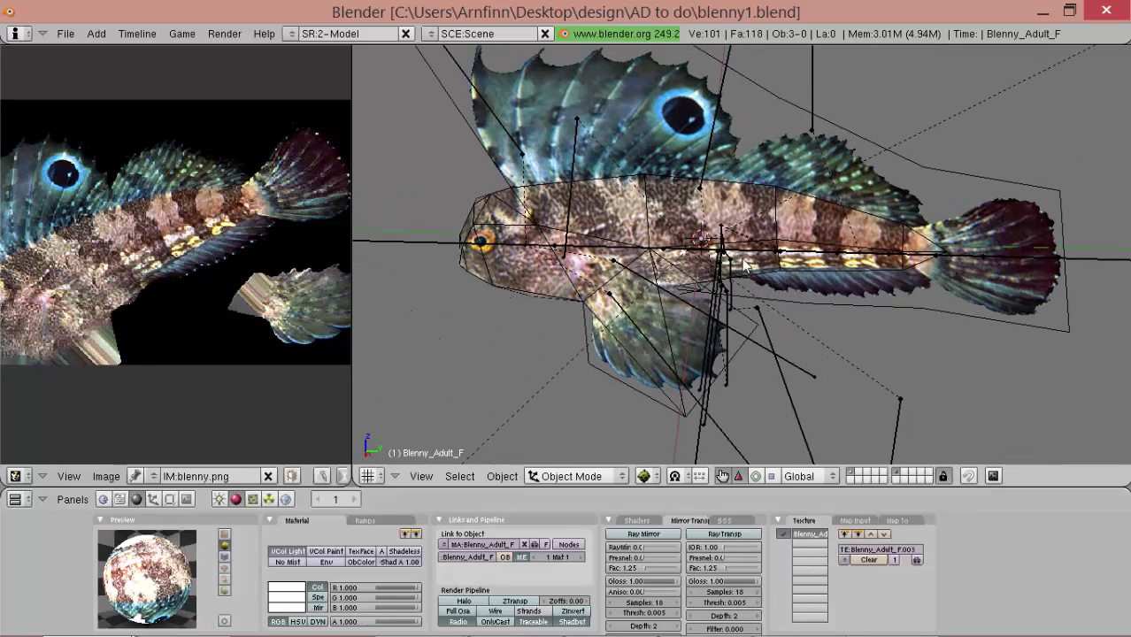
middle_click_drag(746, 265, 719, 322)
middle_click_drag(810, 325, 745, 318)
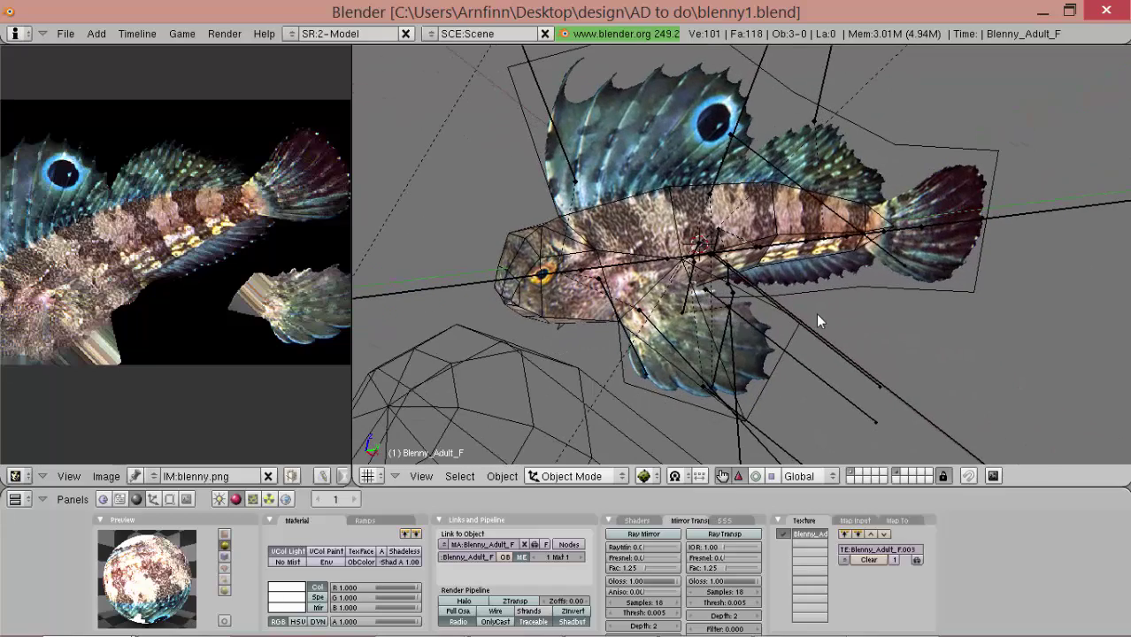